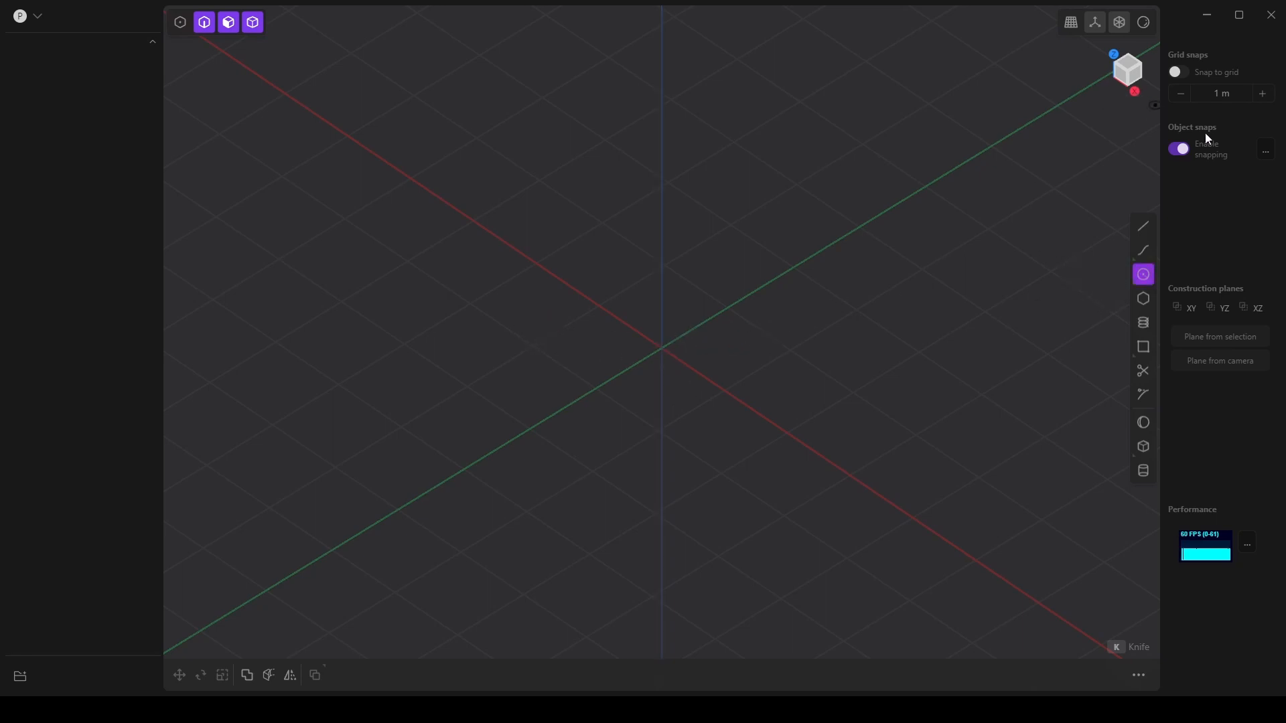
Draw a circle centred on the origin in the ground plane, with a radius of about 1.52 m.
click(662, 347)
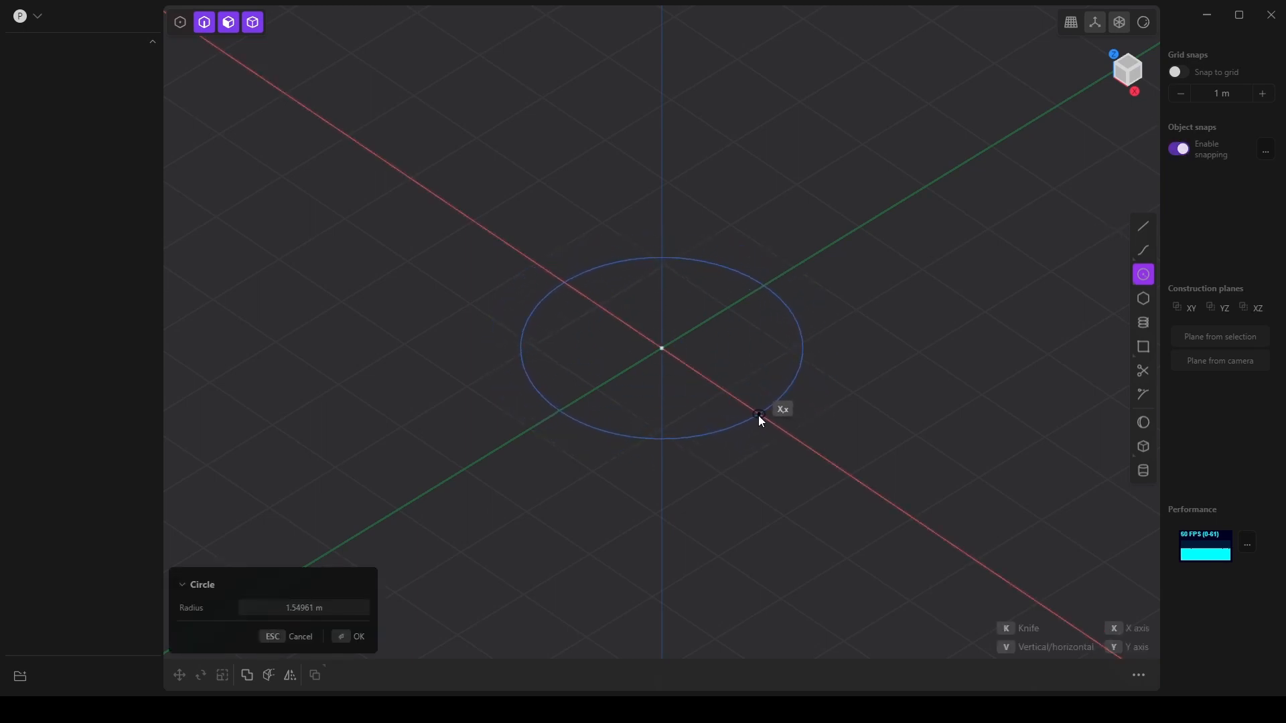
click(756, 414)
key(Return)
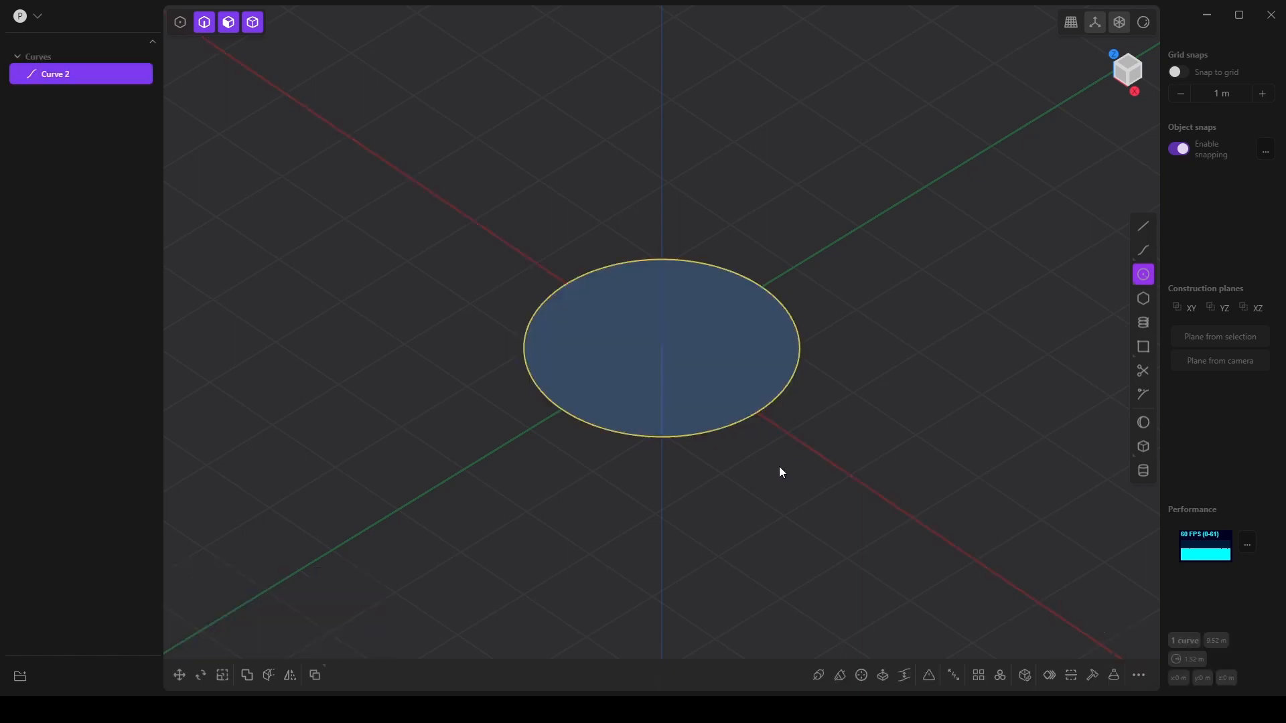
In the front view, draw an inward-bowing three-point spline from the circle's +X edge to about 3.5 m below it.
mouse_move(717, 467)
middle_down()
mouse_move(799, 441)
mouse_move(794, 413)
mouse_move(724, 459)
middle_up()
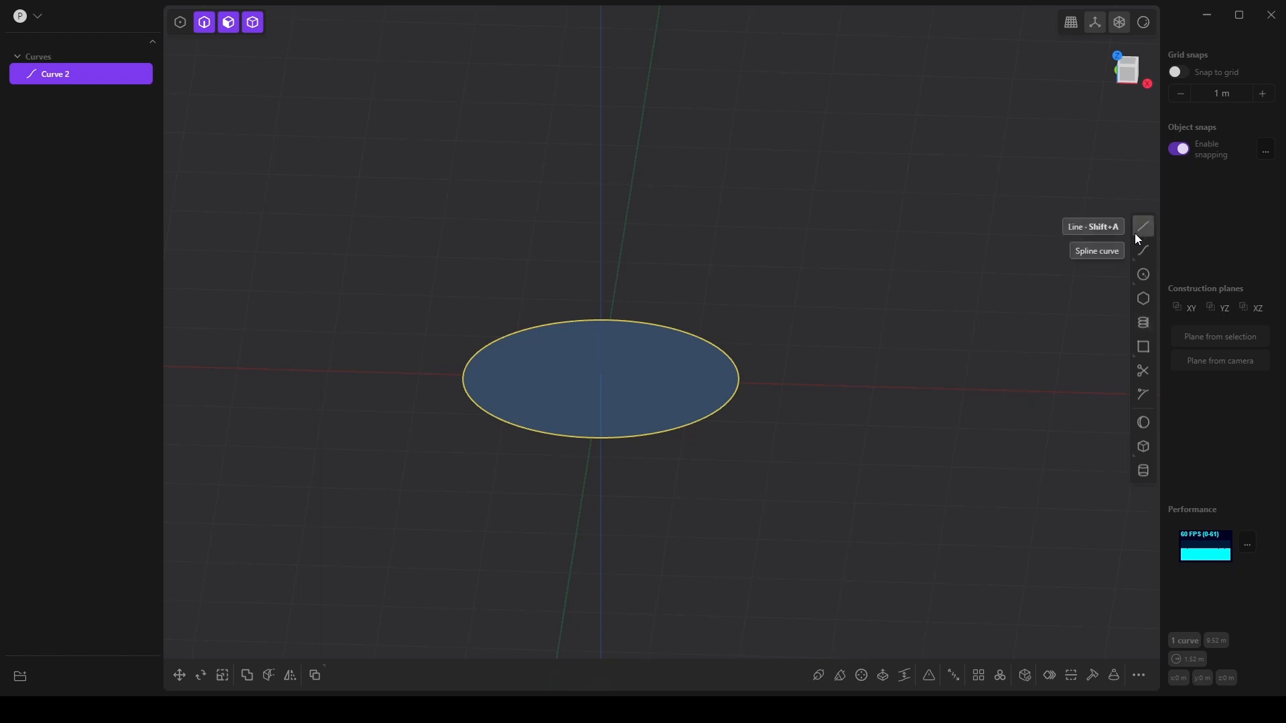
click(1144, 250)
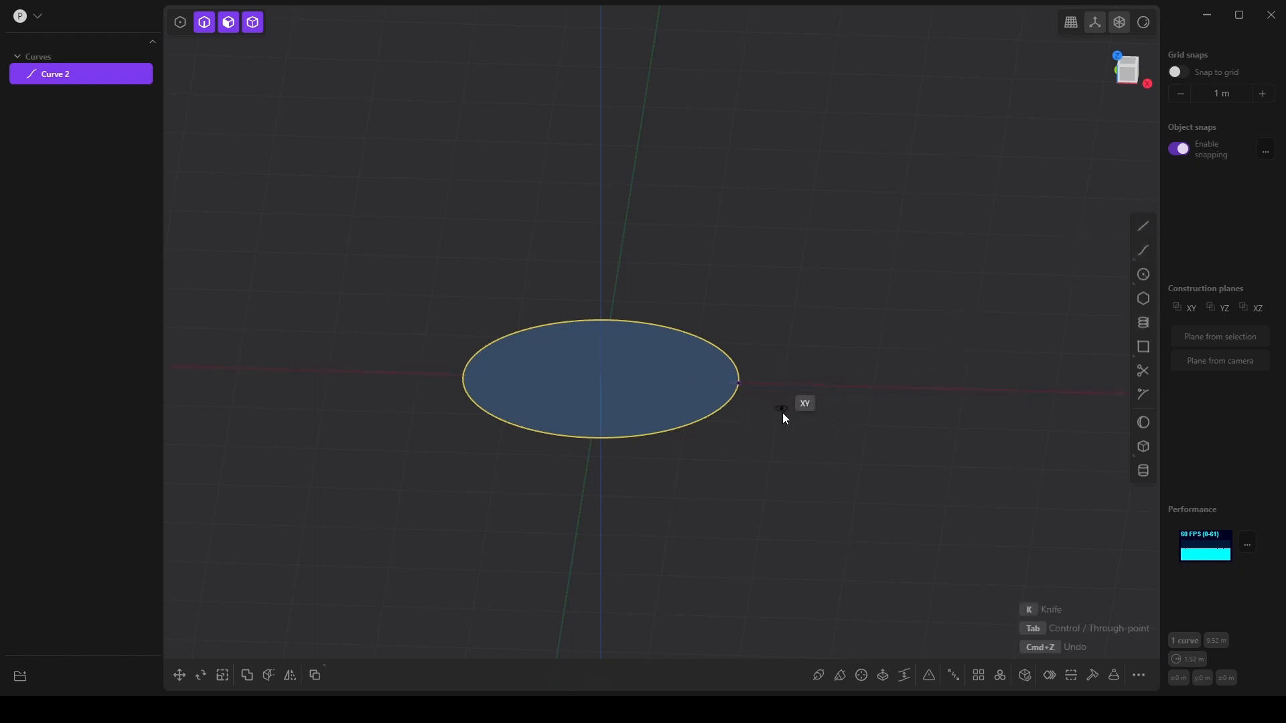
middle_drag(757, 429, 765, 391)
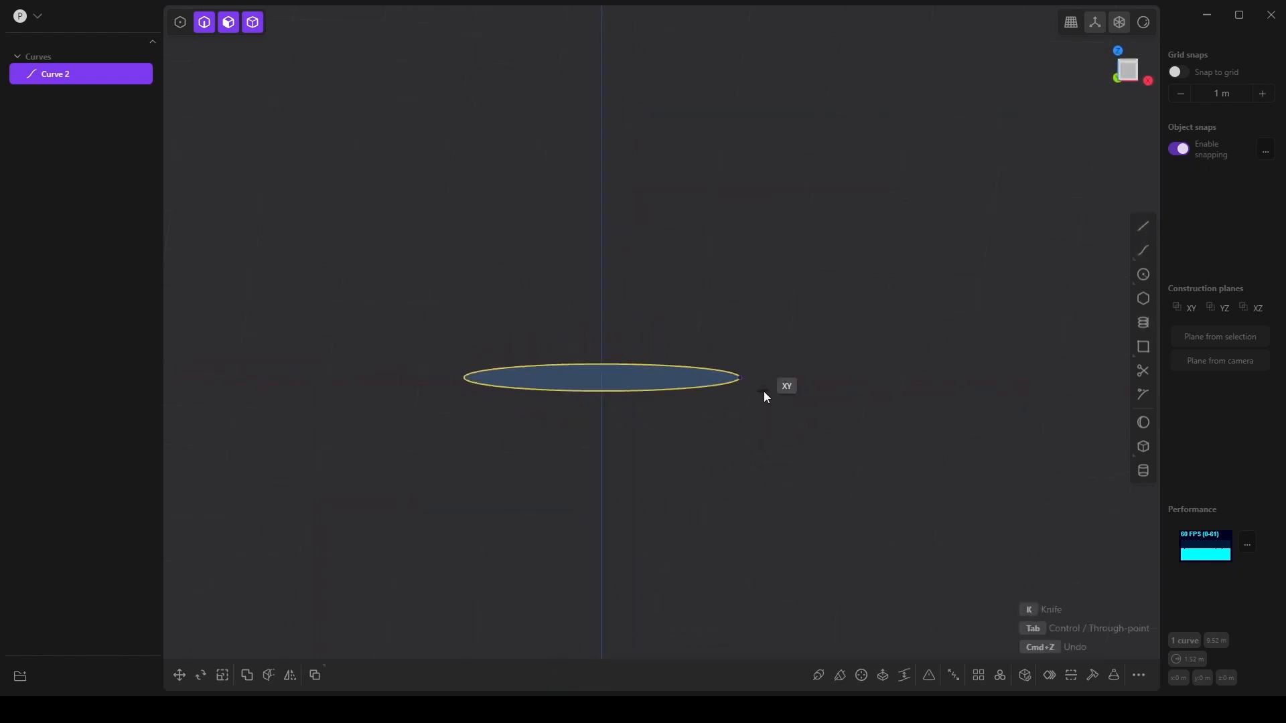
key(KP_1)
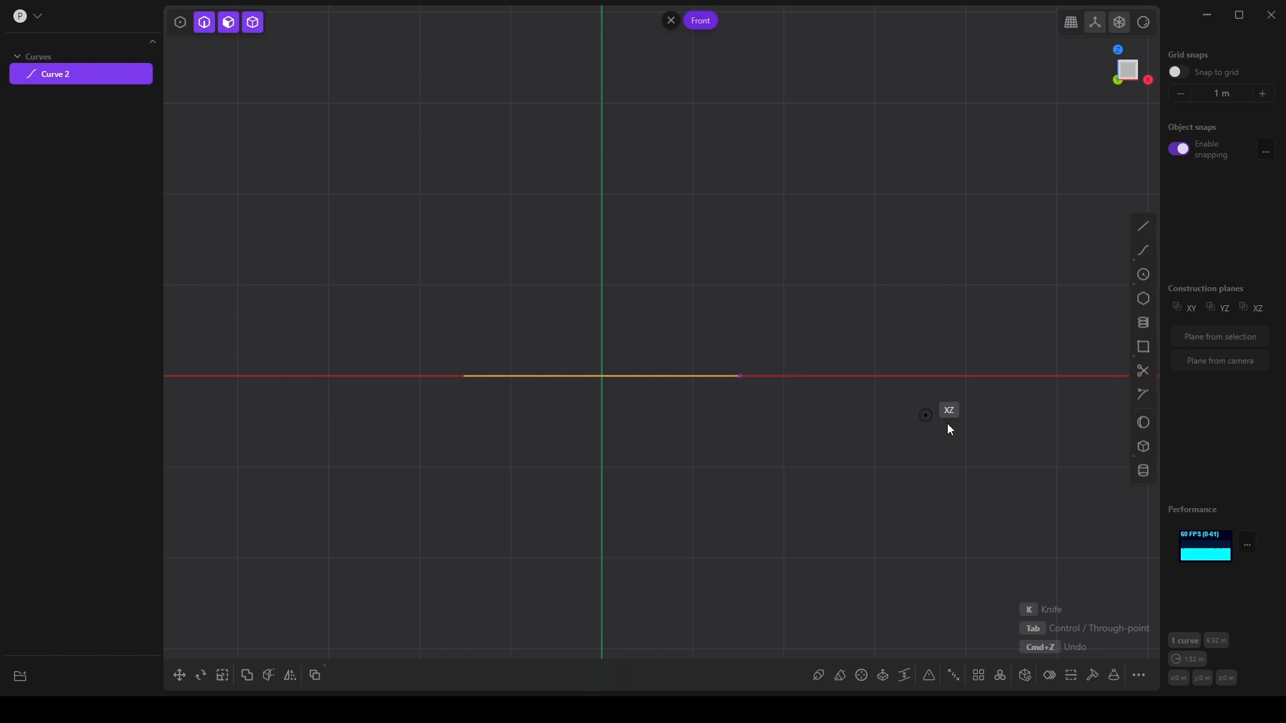
shift+middle_drag(745, 477, 761, 350)
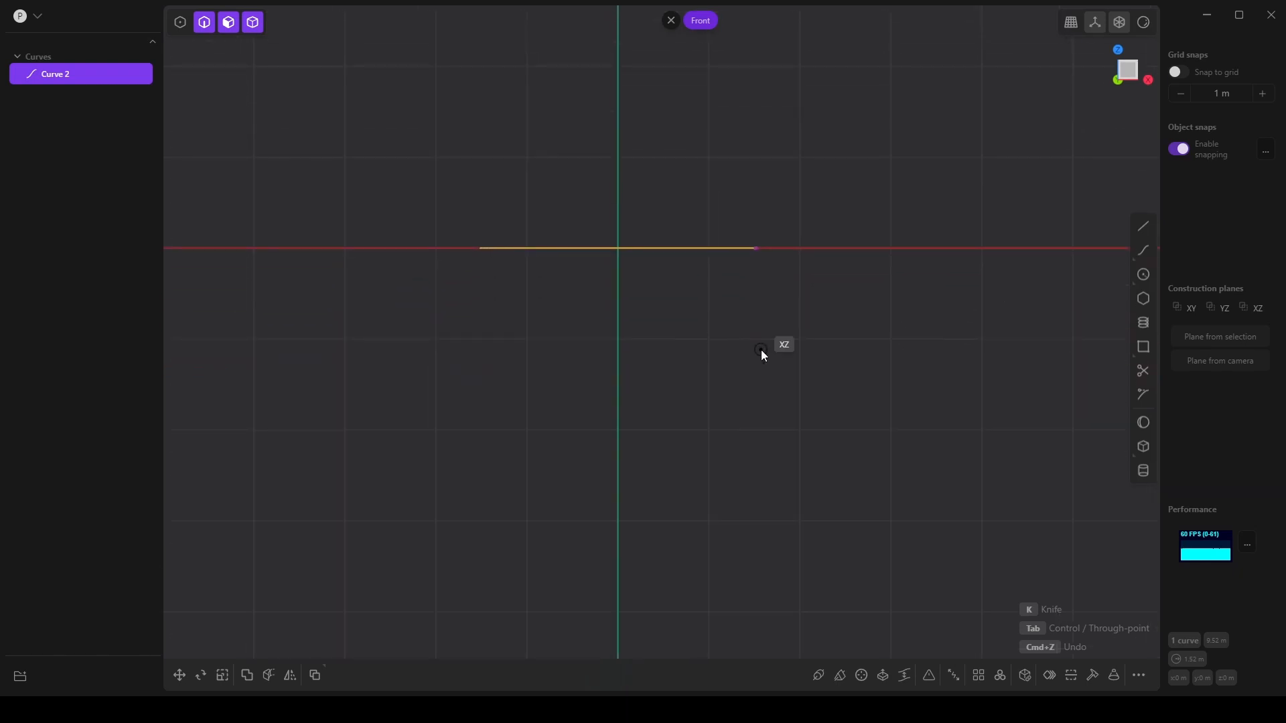
click(761, 253)
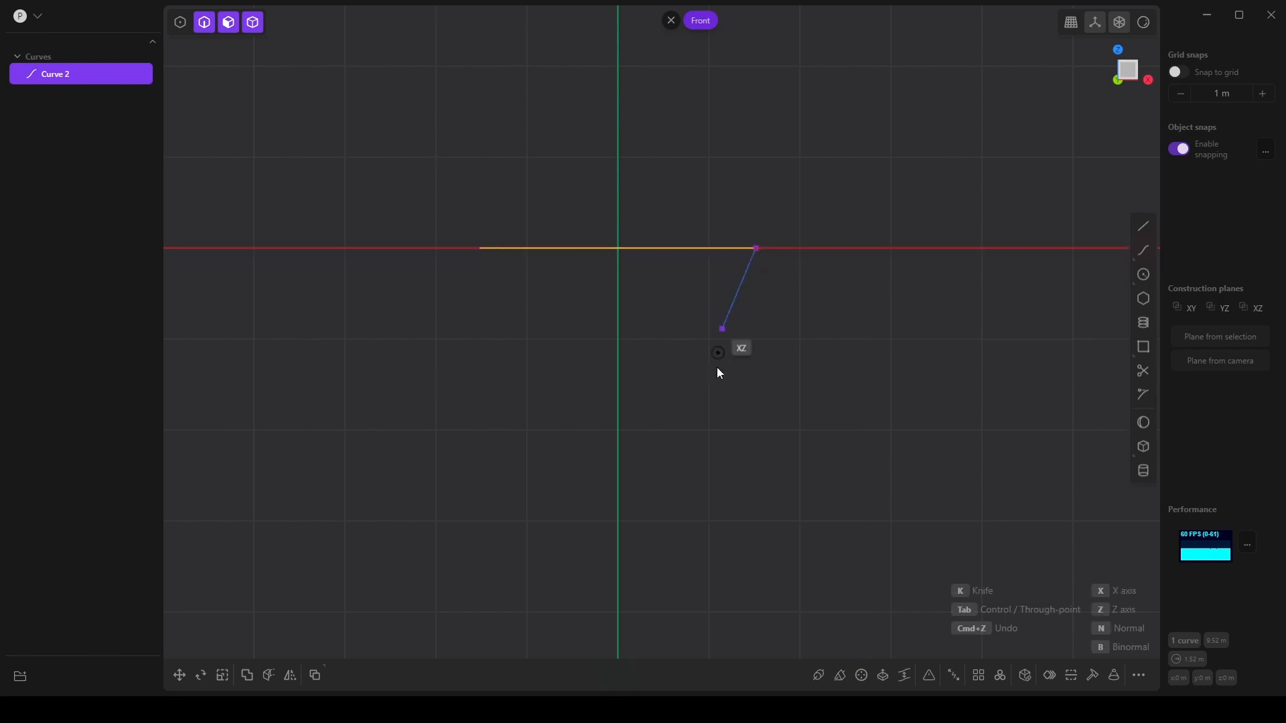
click(703, 402)
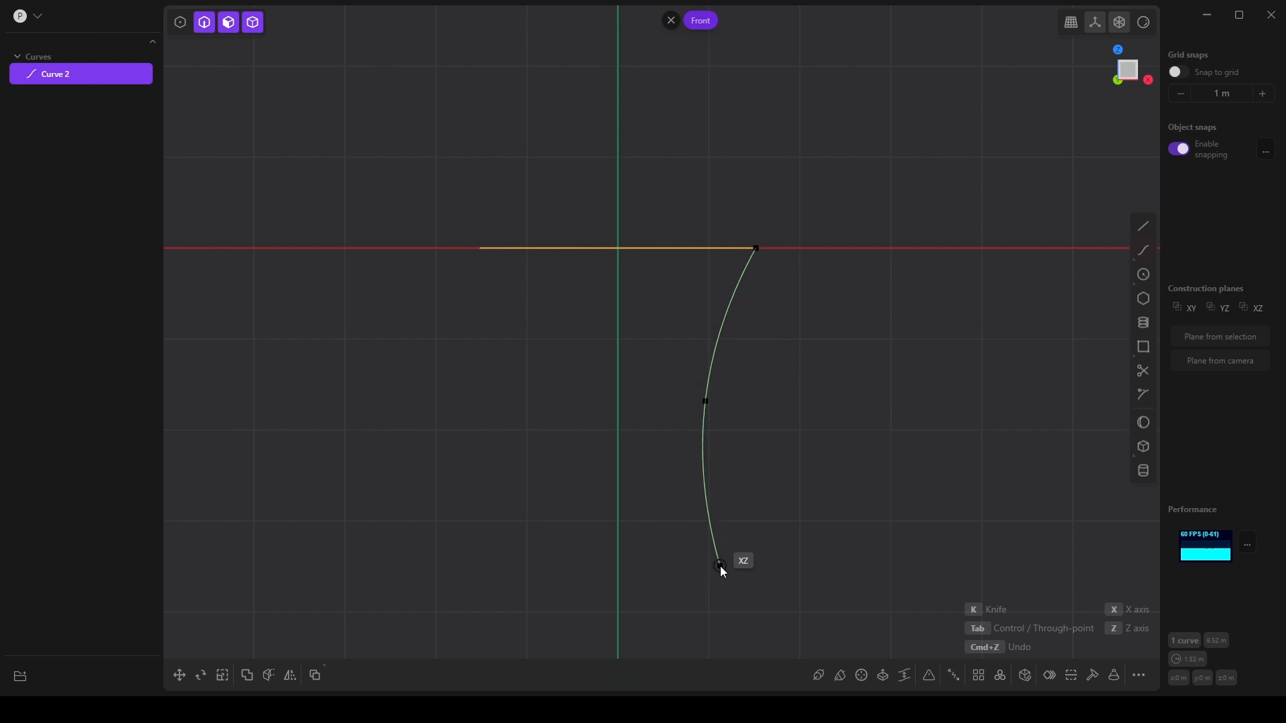
click(721, 565)
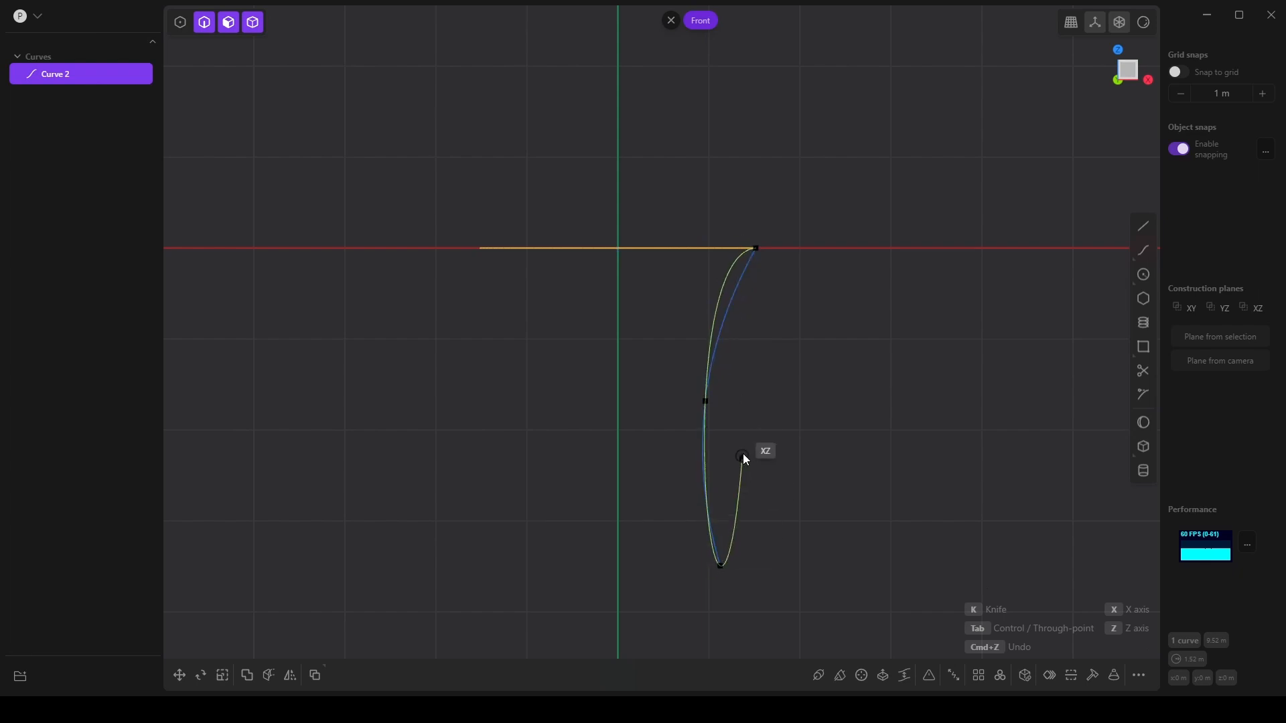
key(Return)
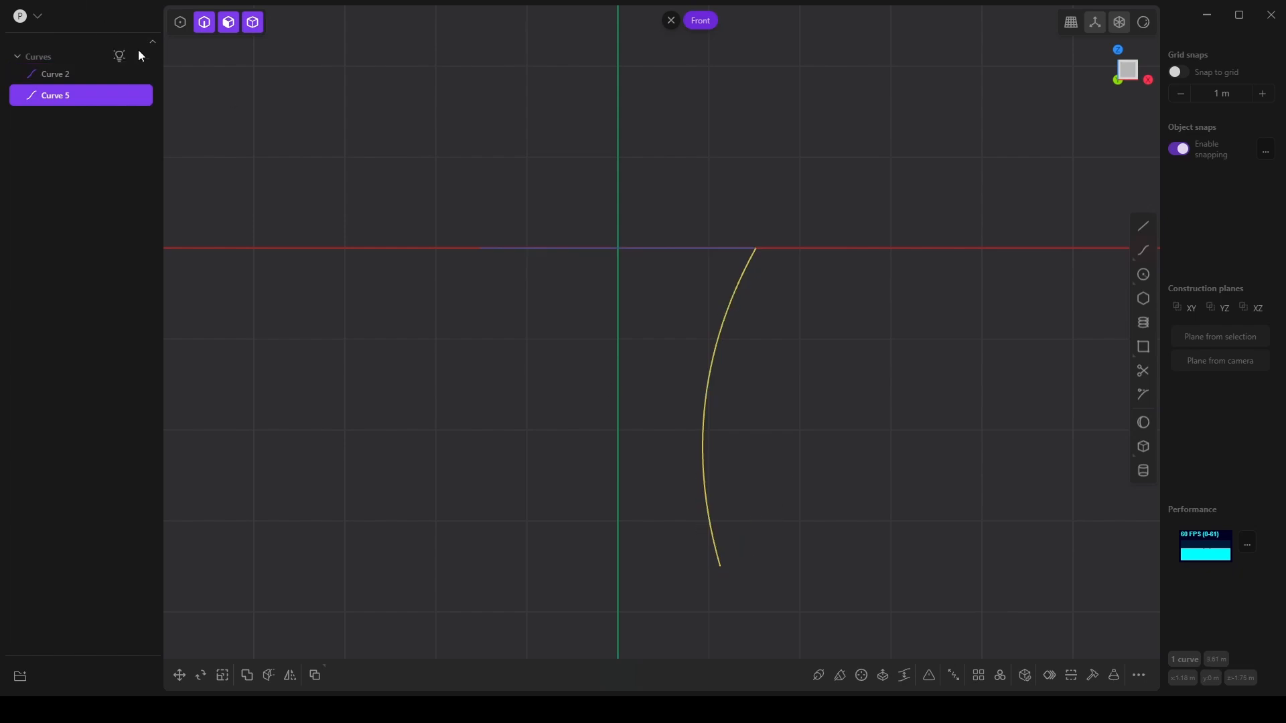
Move the spline's three lower control points about 0.11 m along X and 0.29 m up along Z.
click(180, 23)
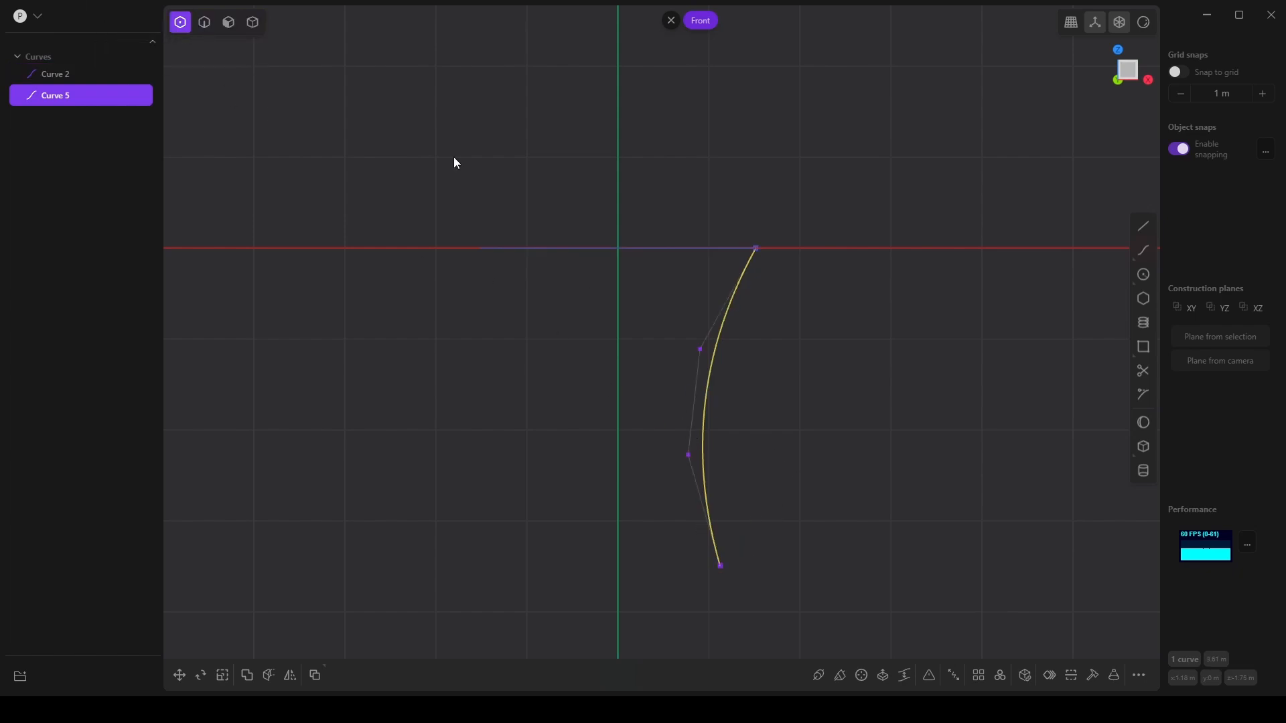
drag(639, 328, 712, 590)
click(178, 676)
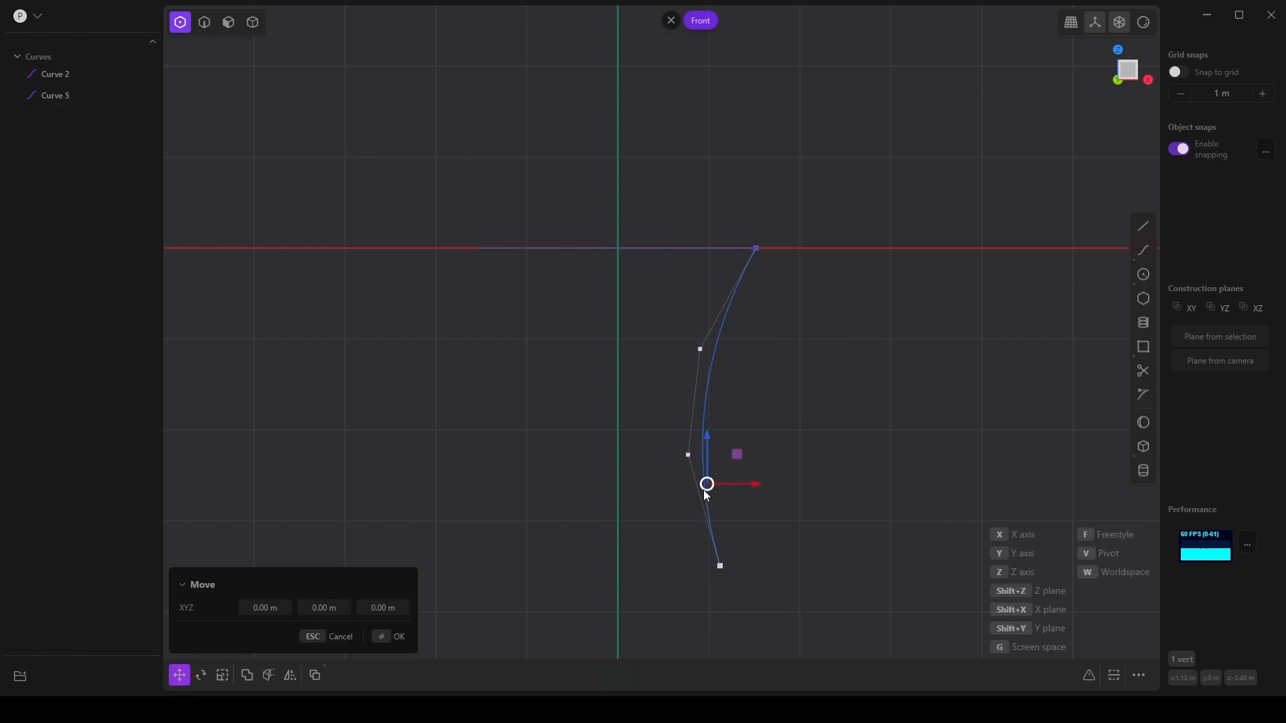
drag(705, 492, 717, 464)
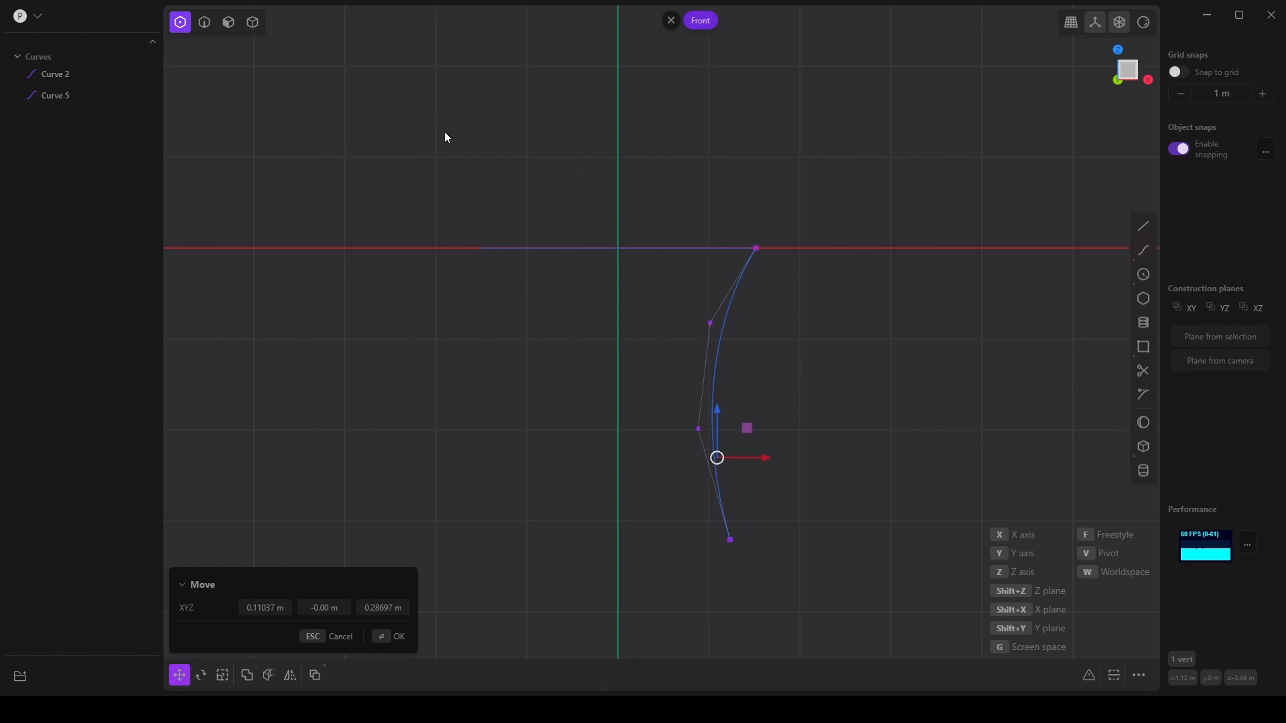
click(393, 644)
Move the spline's bottom end point to about X 1.14 m and Z -3.13 m.
drag(625, 496, 911, 615)
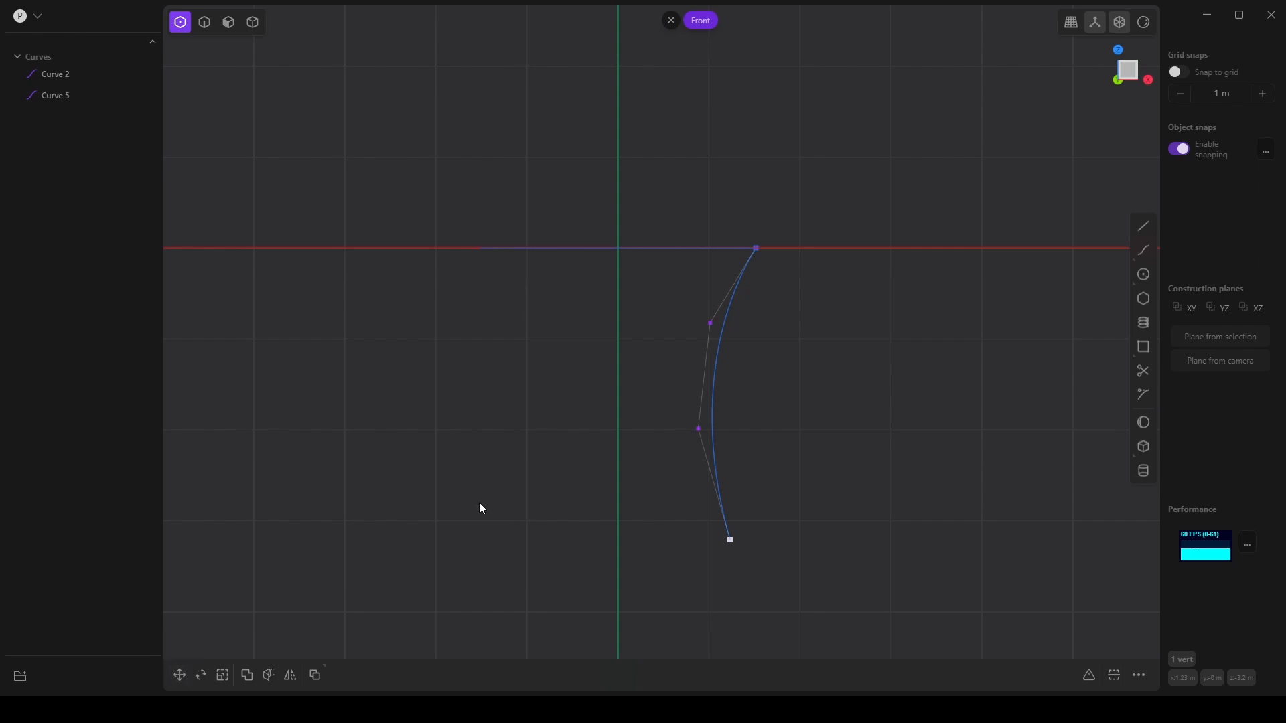
key(g)
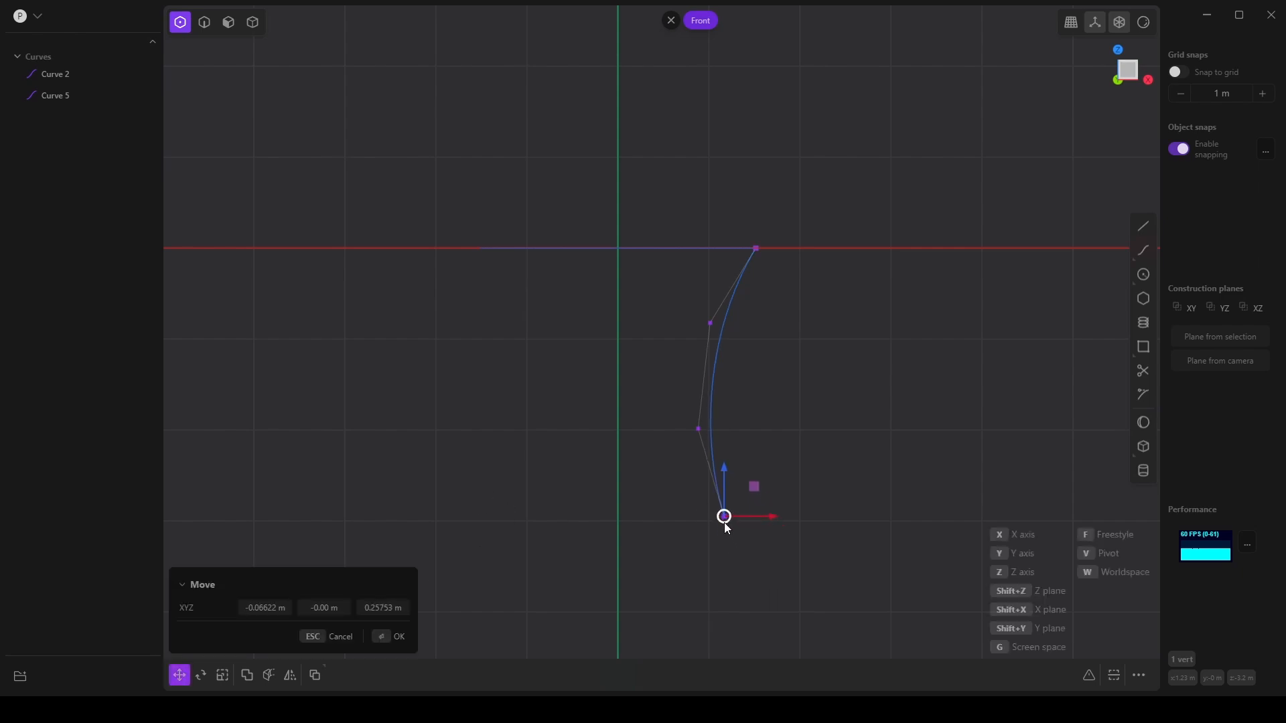
click(721, 567)
Examine the circle and the side spline from the front and from several angles.
middle_drag(788, 435, 845, 473)
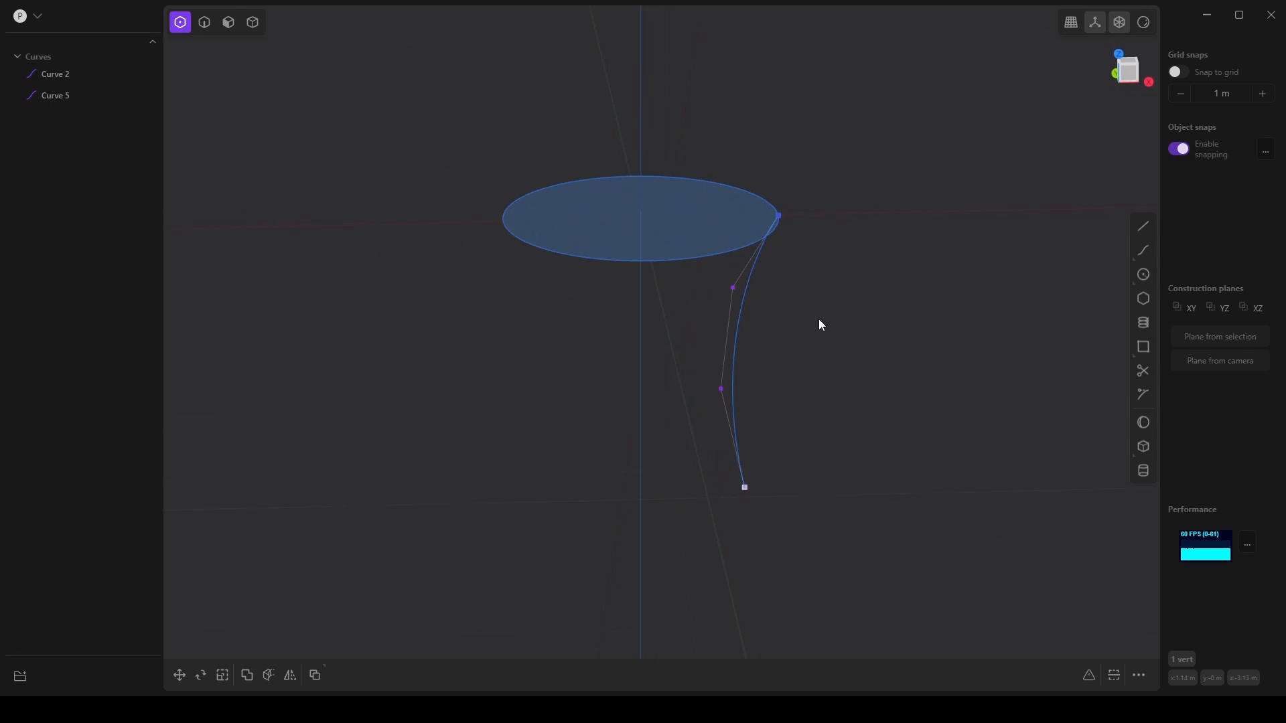
key(KP_1)
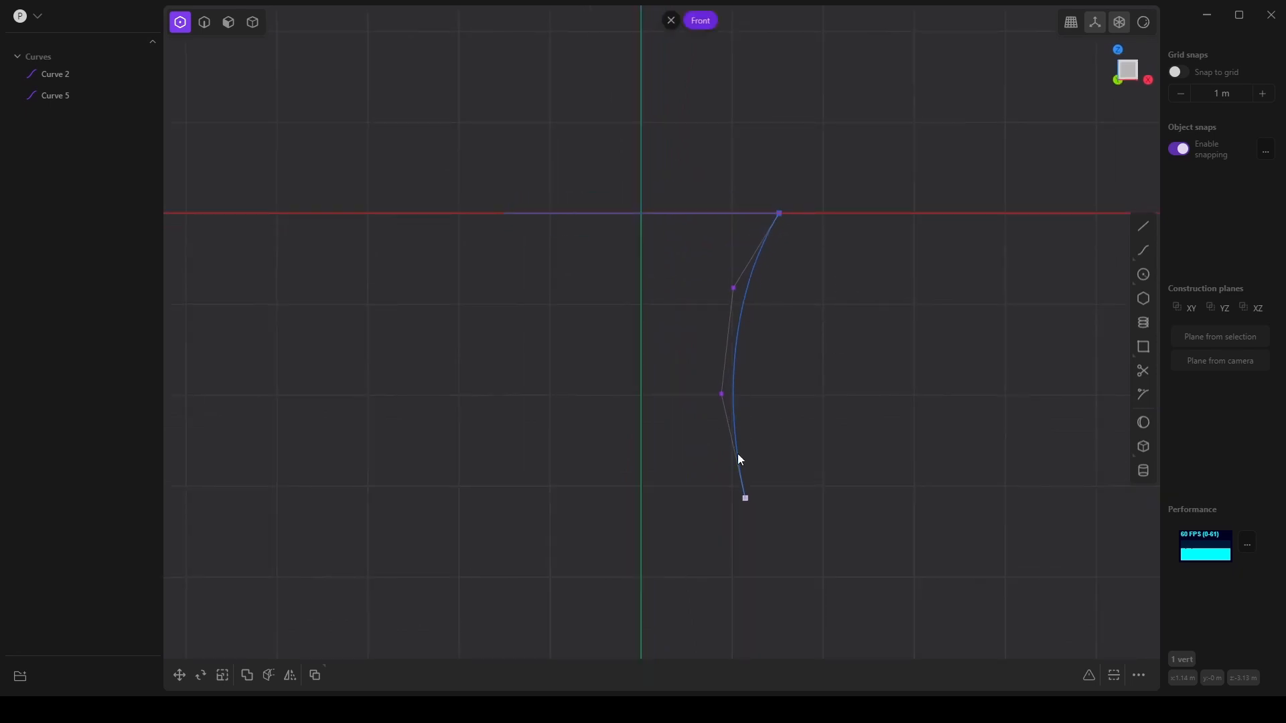
middle_drag(738, 455, 744, 327)
middle_drag(473, 310, 769, 304)
key(KP_1)
middle_drag(424, 612, 621, 436)
key(KP_1)
middle_drag(717, 488, 648, 452)
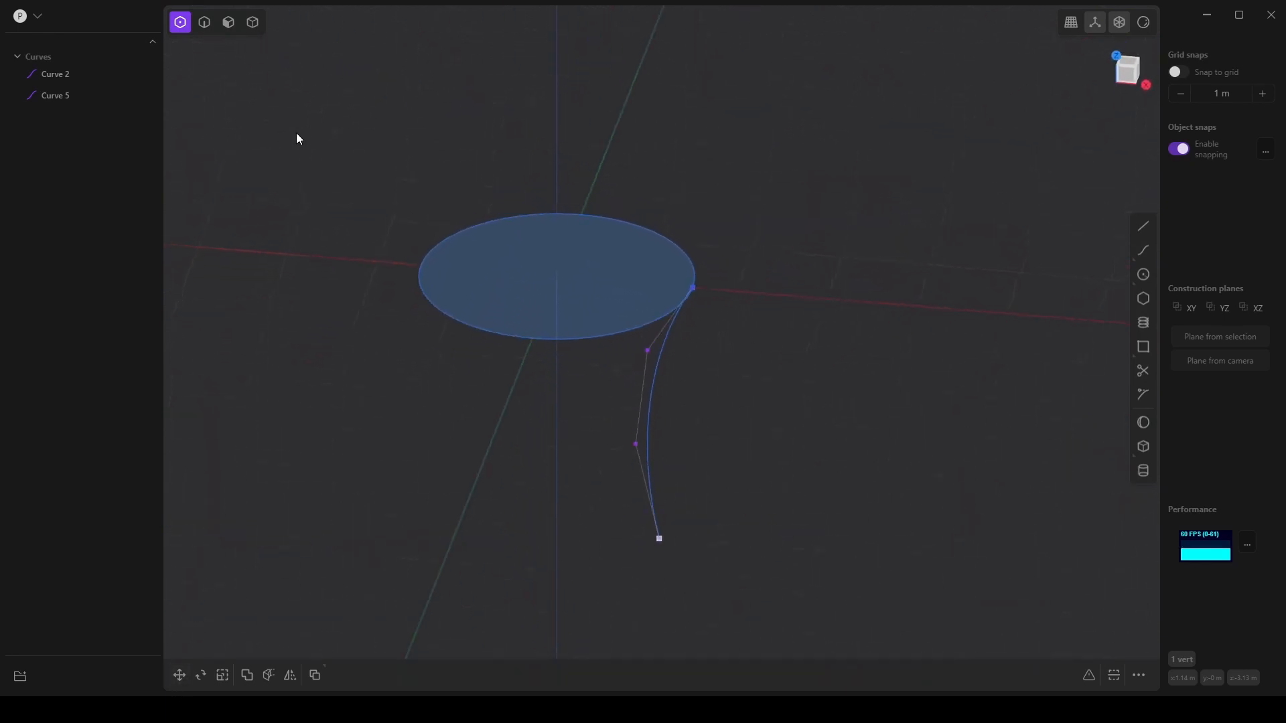
Create a radial array of the side spline around the circle's centre, with a number of 4 over 360 degrees.
click(206, 24)
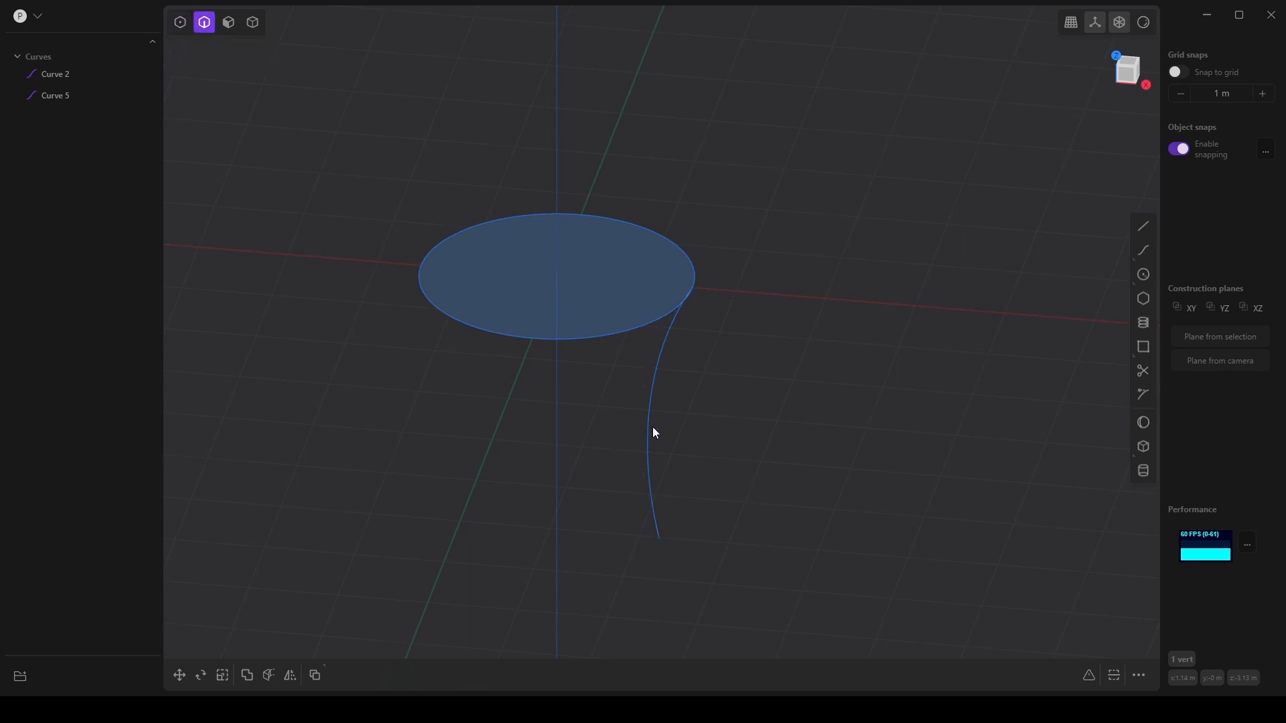
click(42, 97)
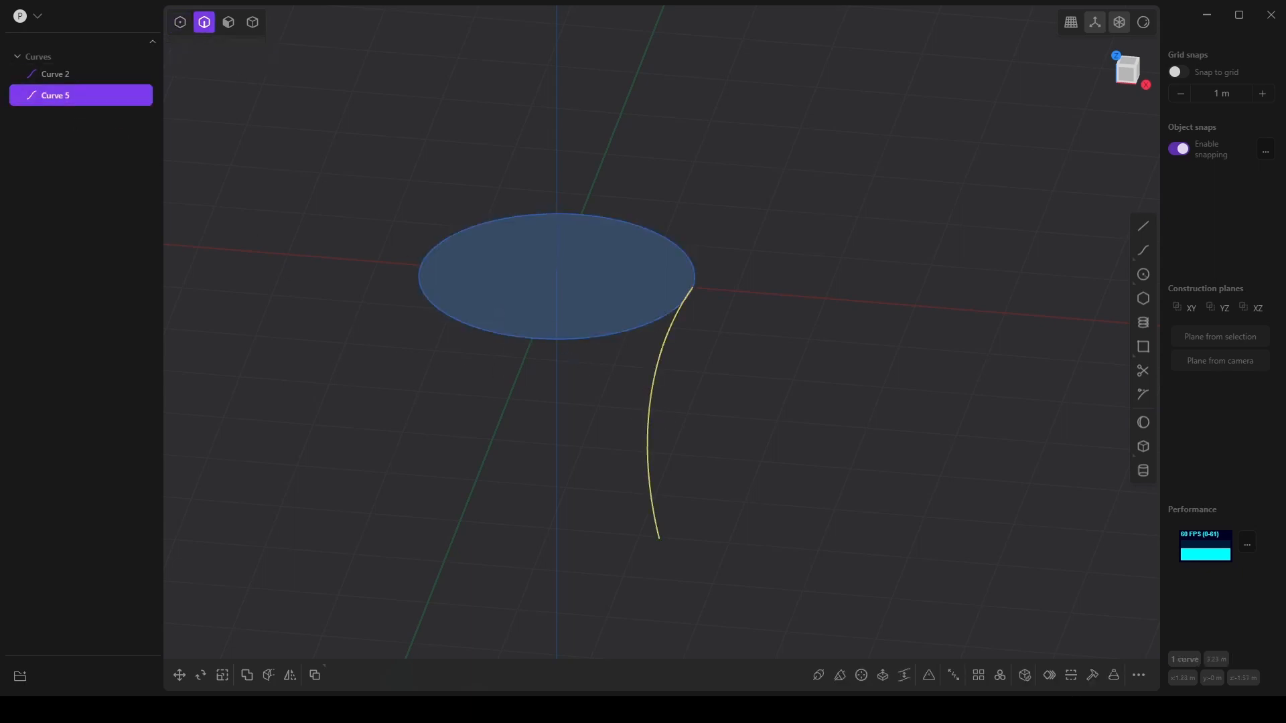
click(999, 678)
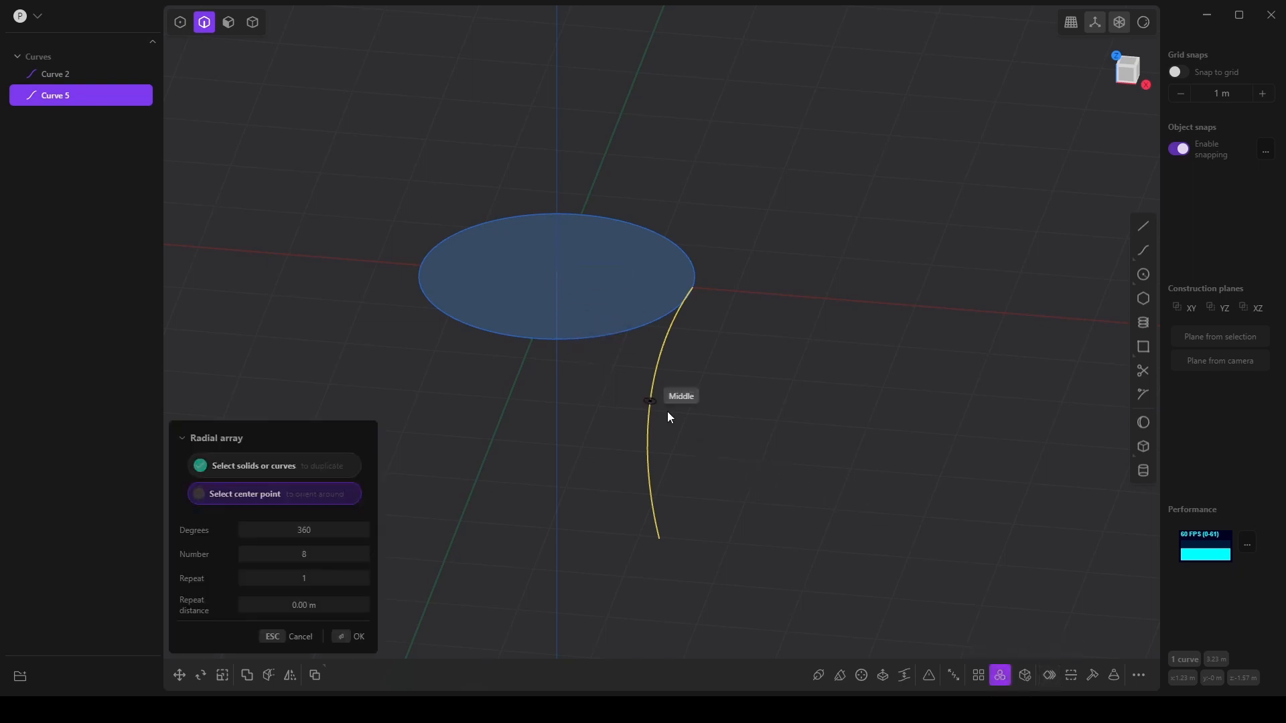
middle_drag(718, 326, 806, 396)
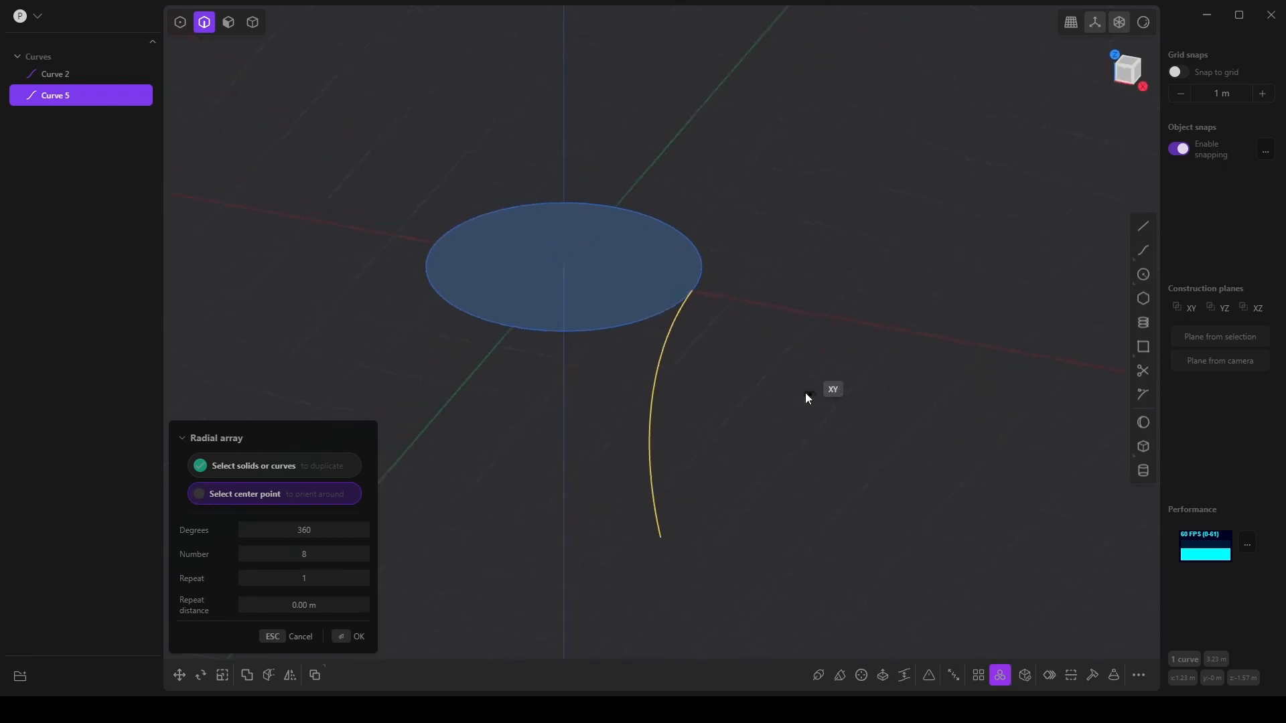
click(568, 268)
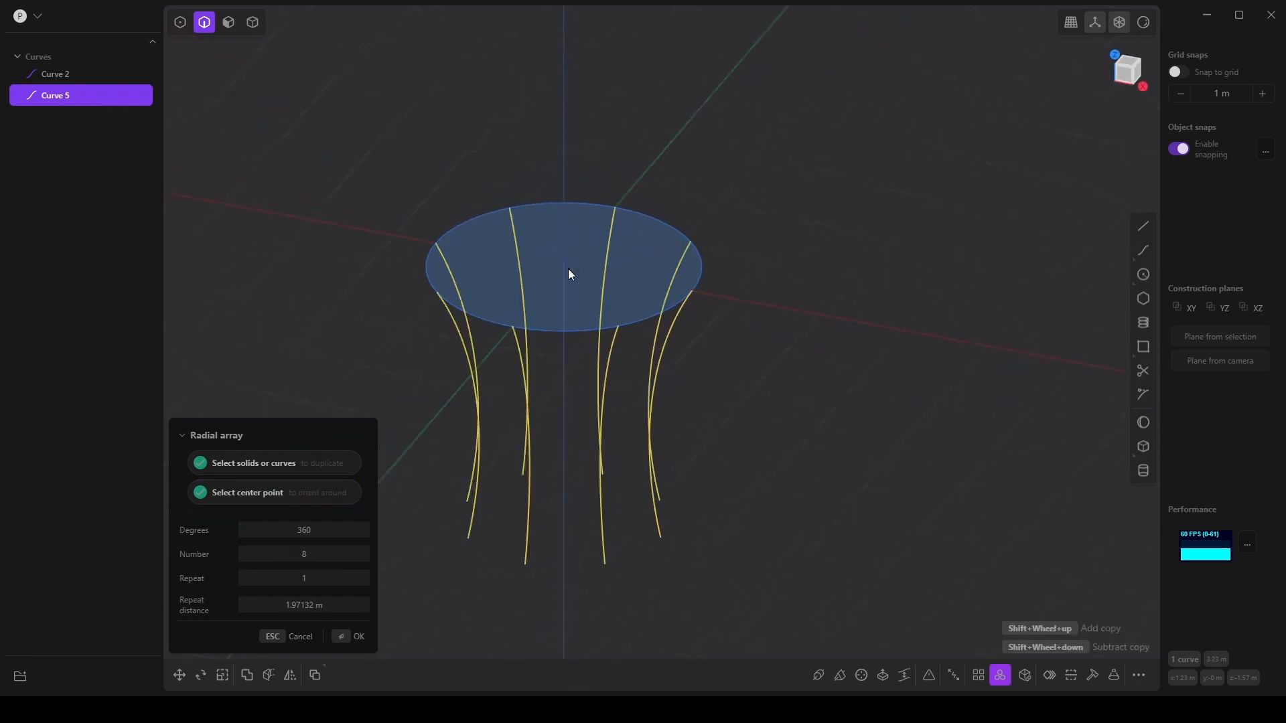
click(312, 561)
key(BackSpace)
text(4)
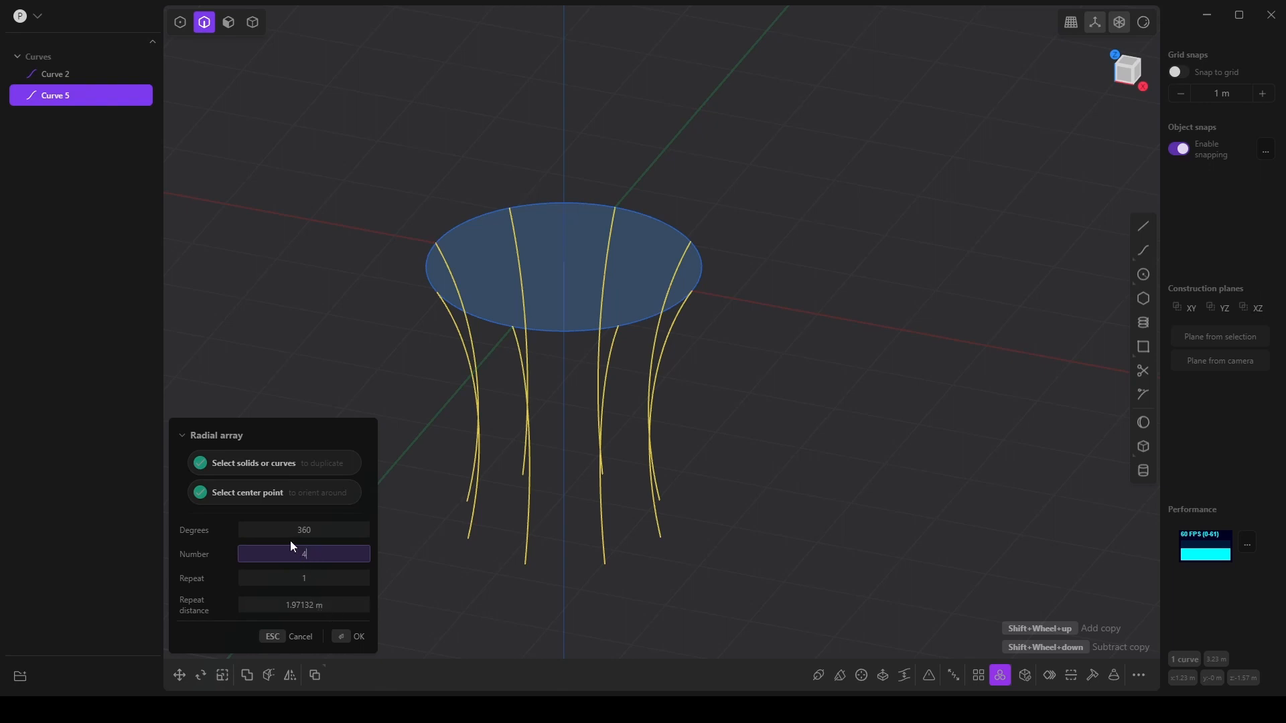
click(225, 574)
click(357, 638)
Draw a three-point circle through the bottom ends of three of the side curves.
middle_drag(356, 641, 744, 495)
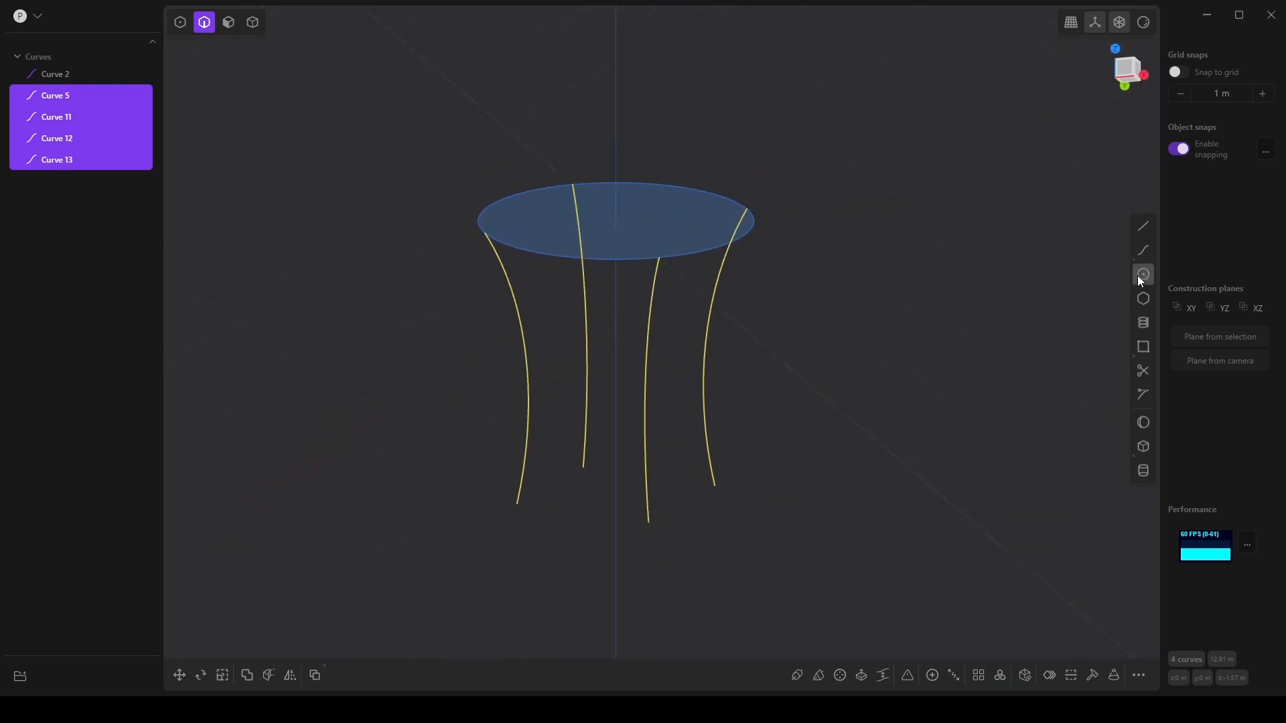
mouse_move(1139, 276)
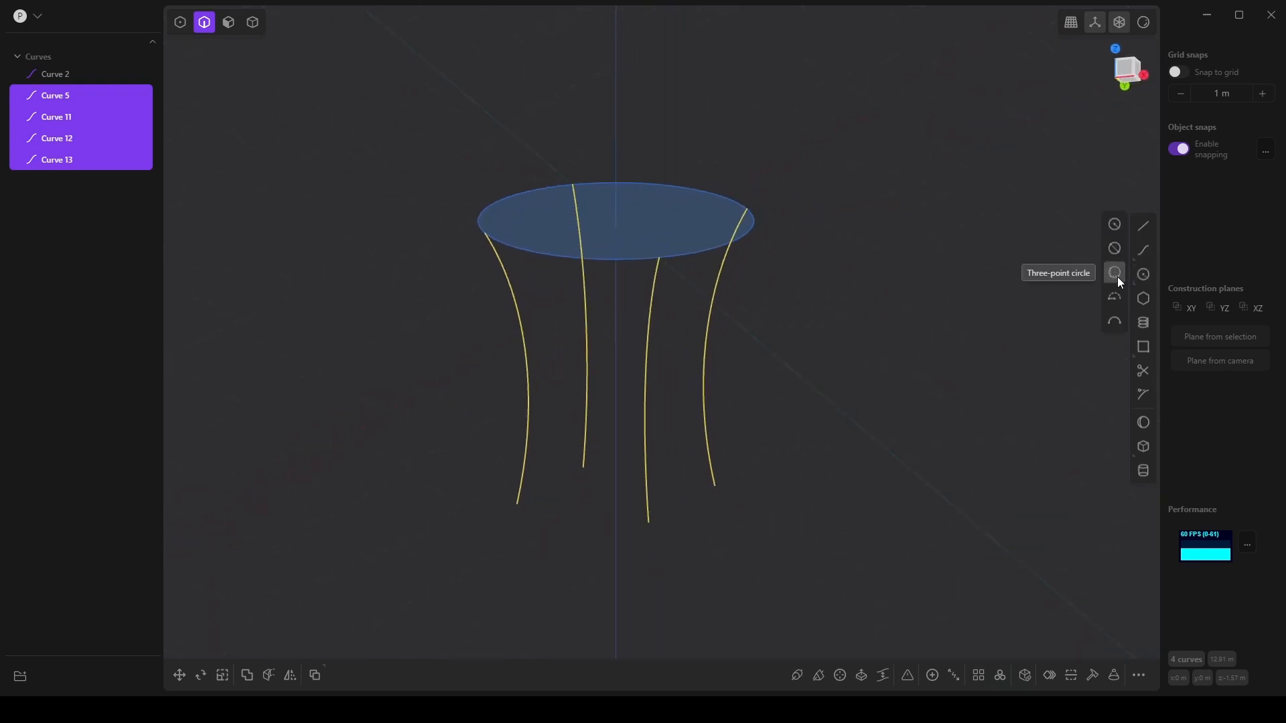
click(1117, 276)
middle_drag(609, 545, 690, 452)
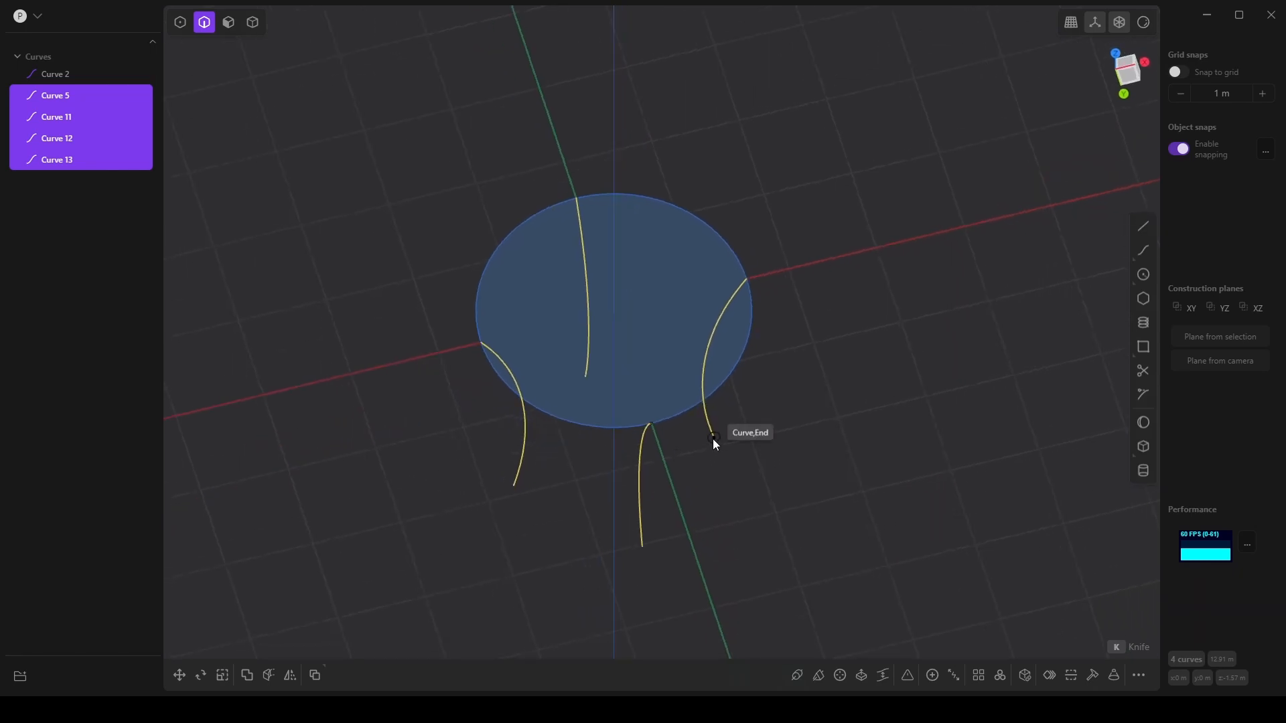
click(713, 439)
click(585, 376)
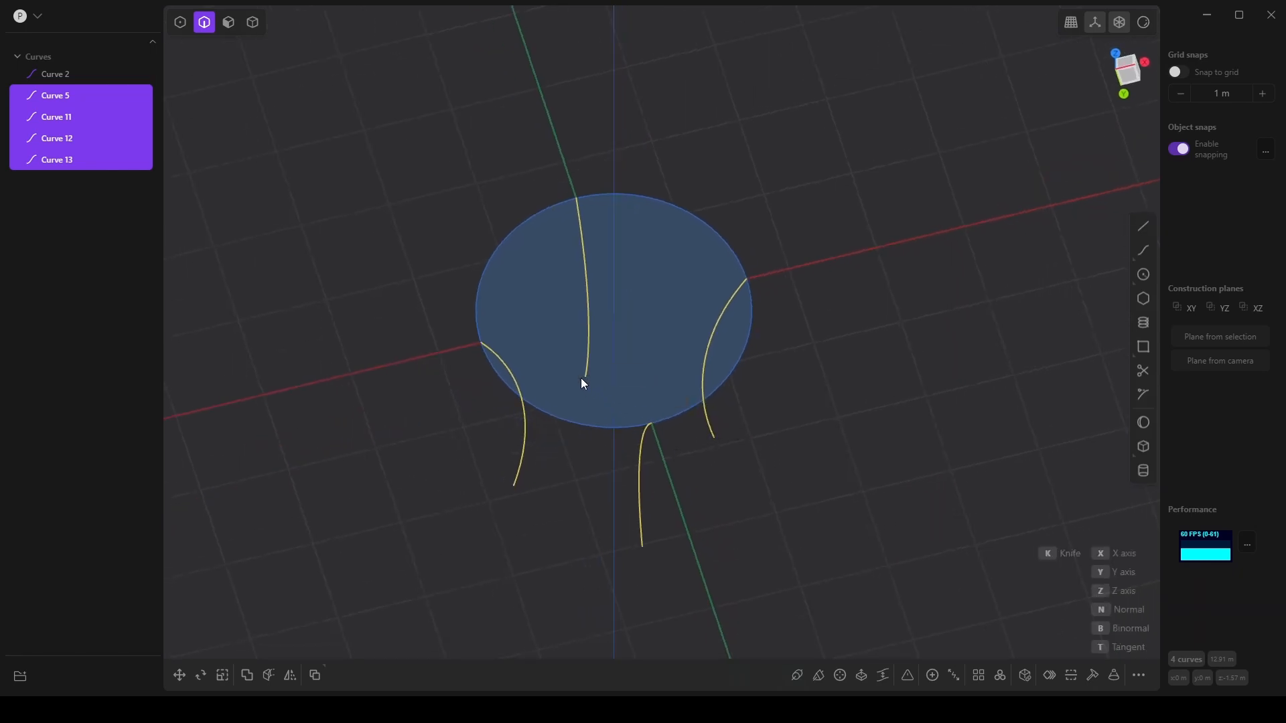
click(514, 485)
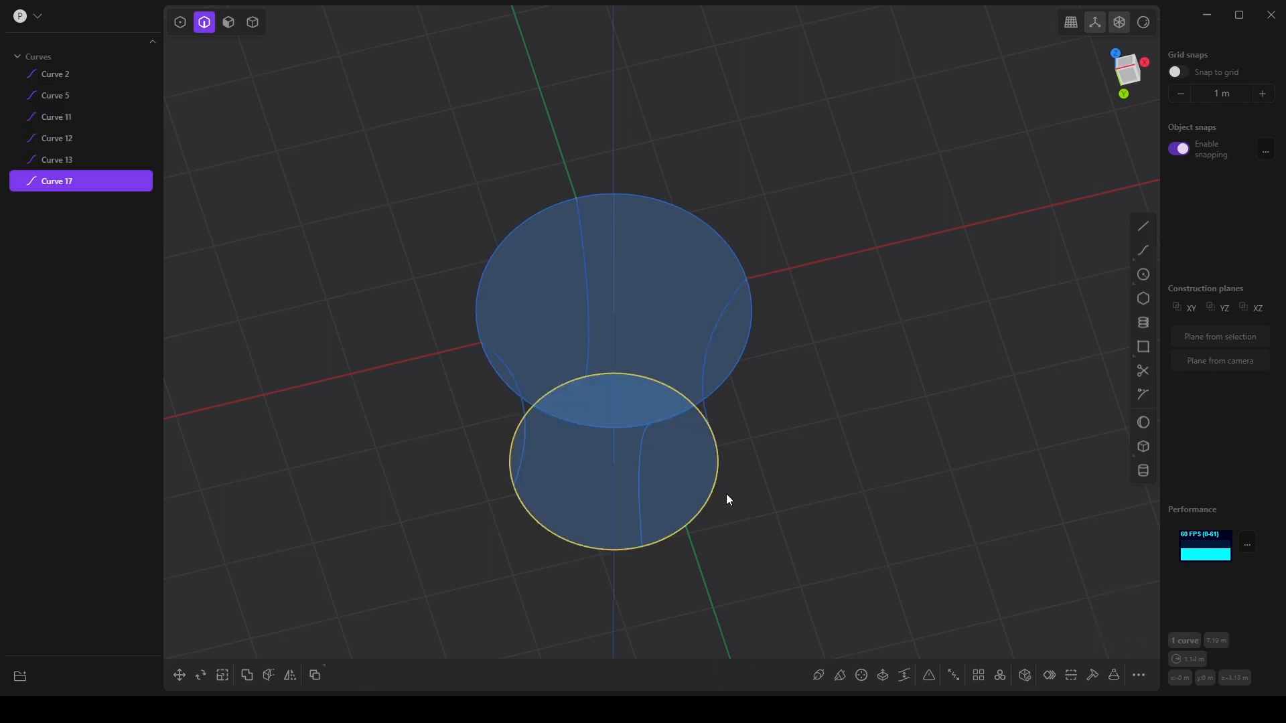
Loft through the four curved side splines with the Loop option enabled to form a closed surrounding surface.
middle_drag(726, 493, 593, 589)
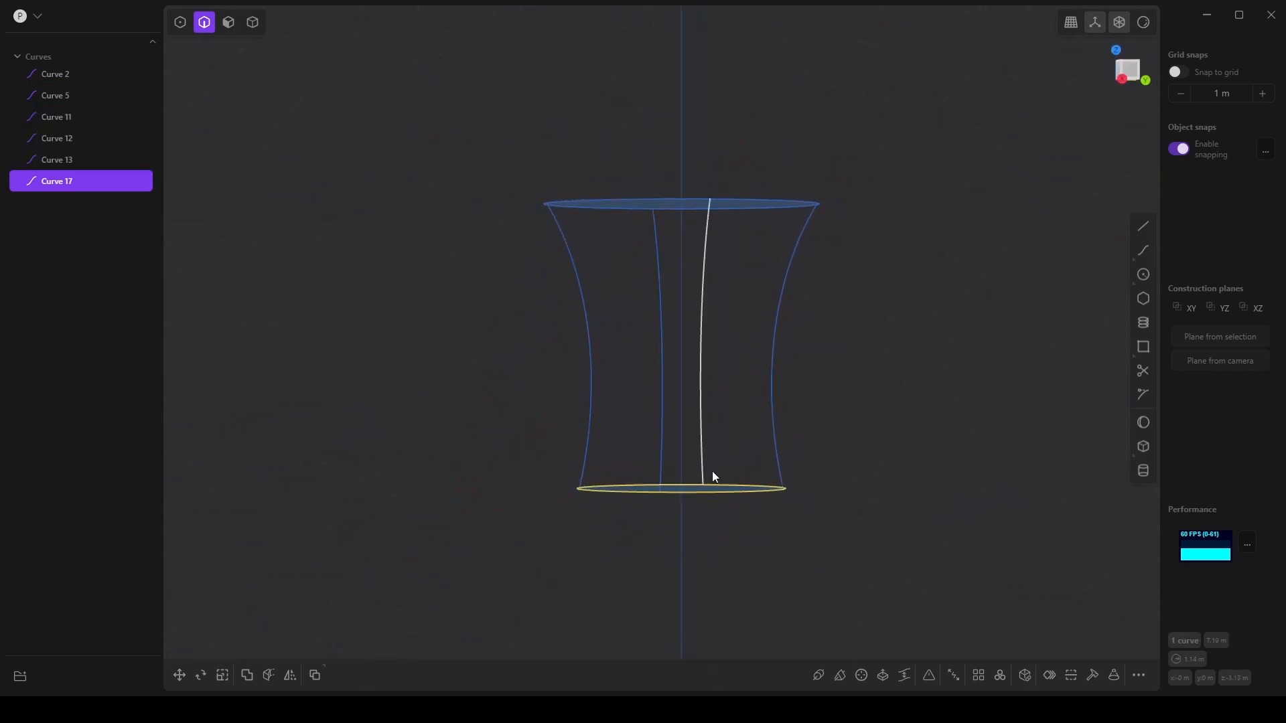
middle_drag(713, 472, 500, 620)
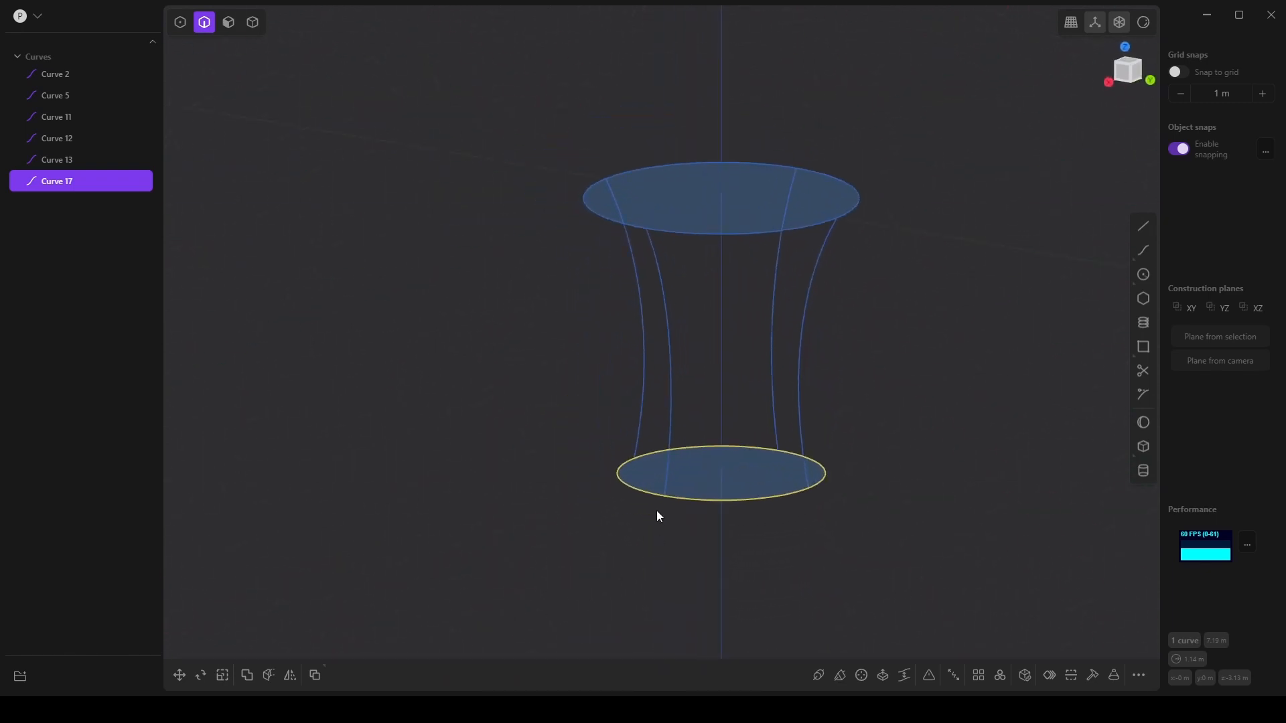
middle_drag(657, 516, 634, 516)
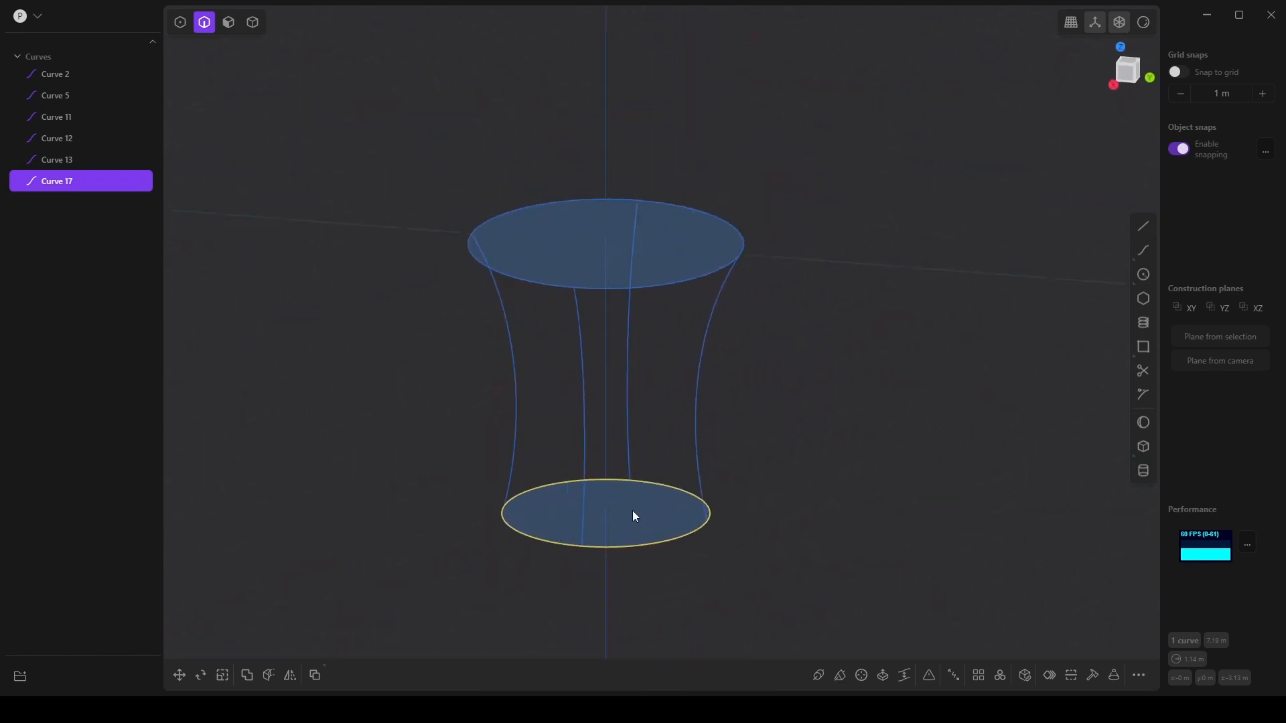
click(587, 389)
shift+click(511, 379)
shift+click(628, 362)
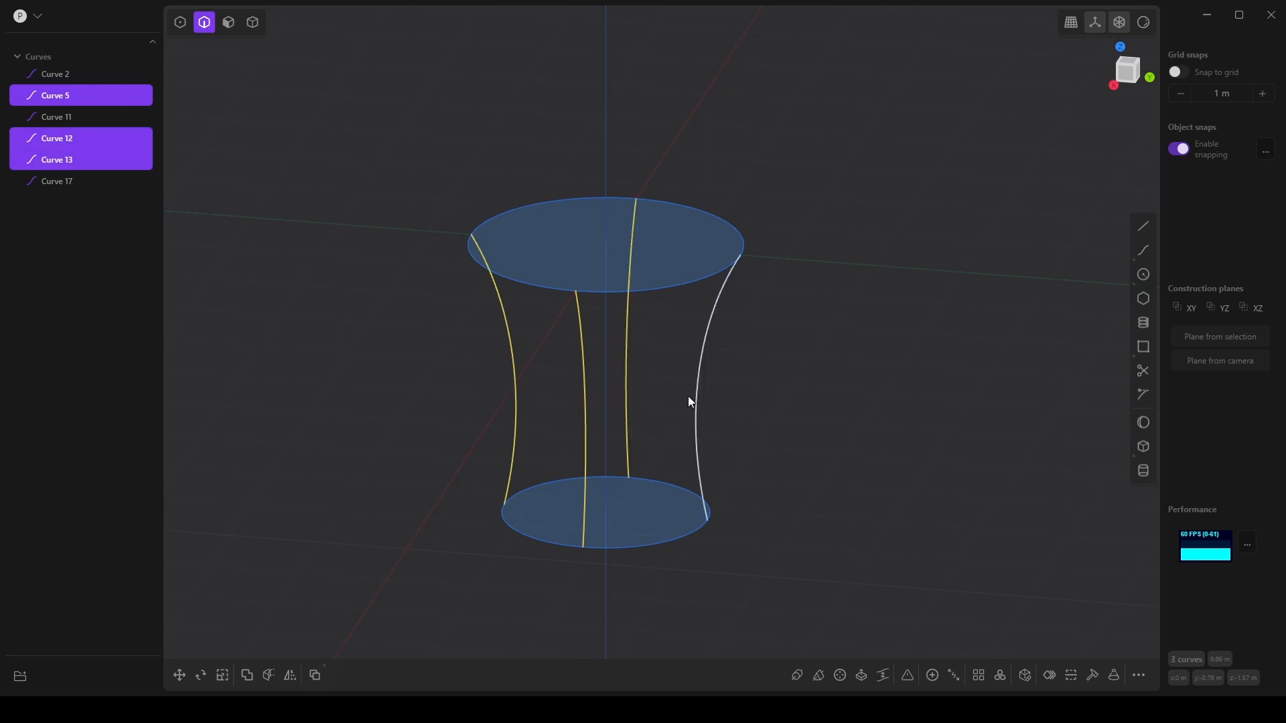
shift+click(697, 397)
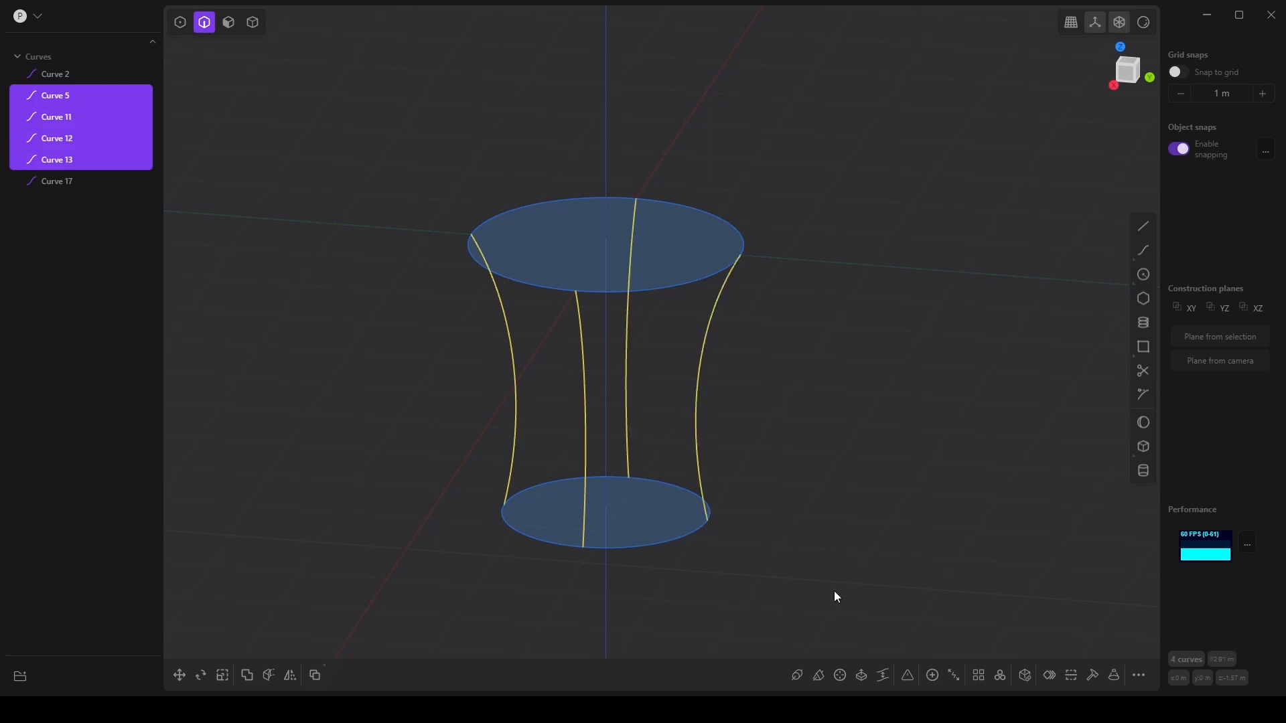
click(882, 675)
middle_drag(705, 472, 412, 627)
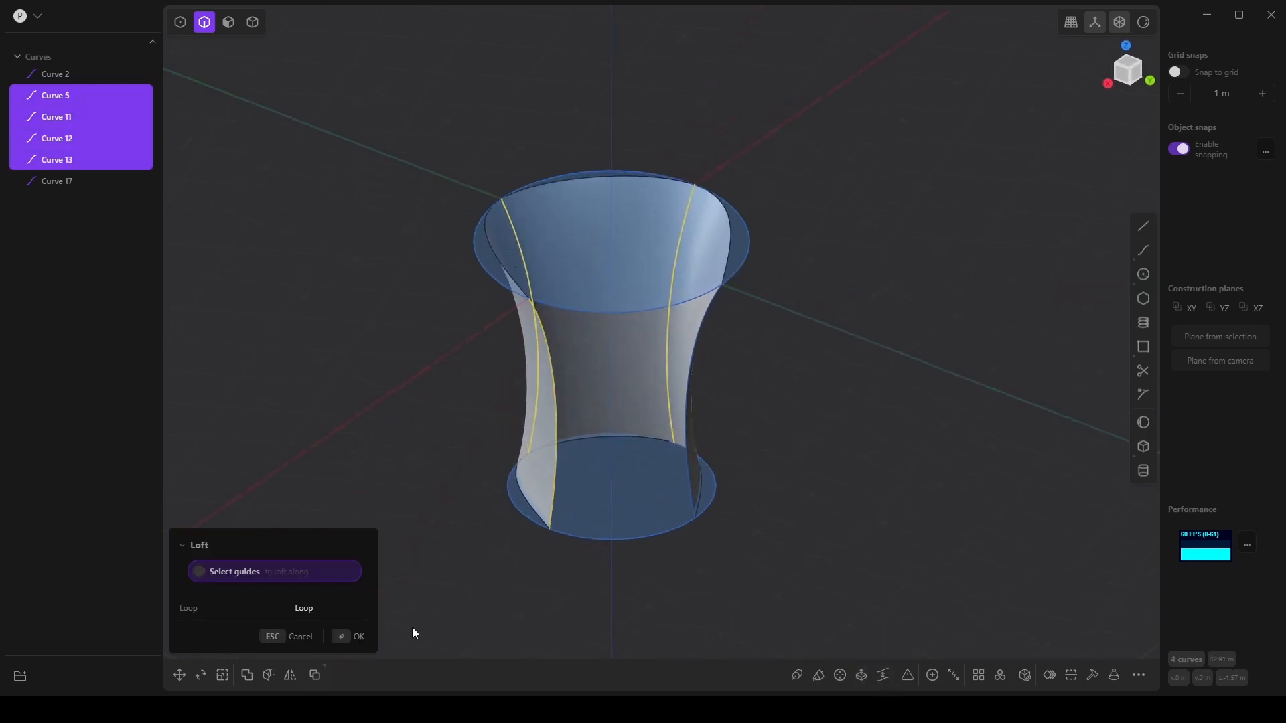
click(315, 611)
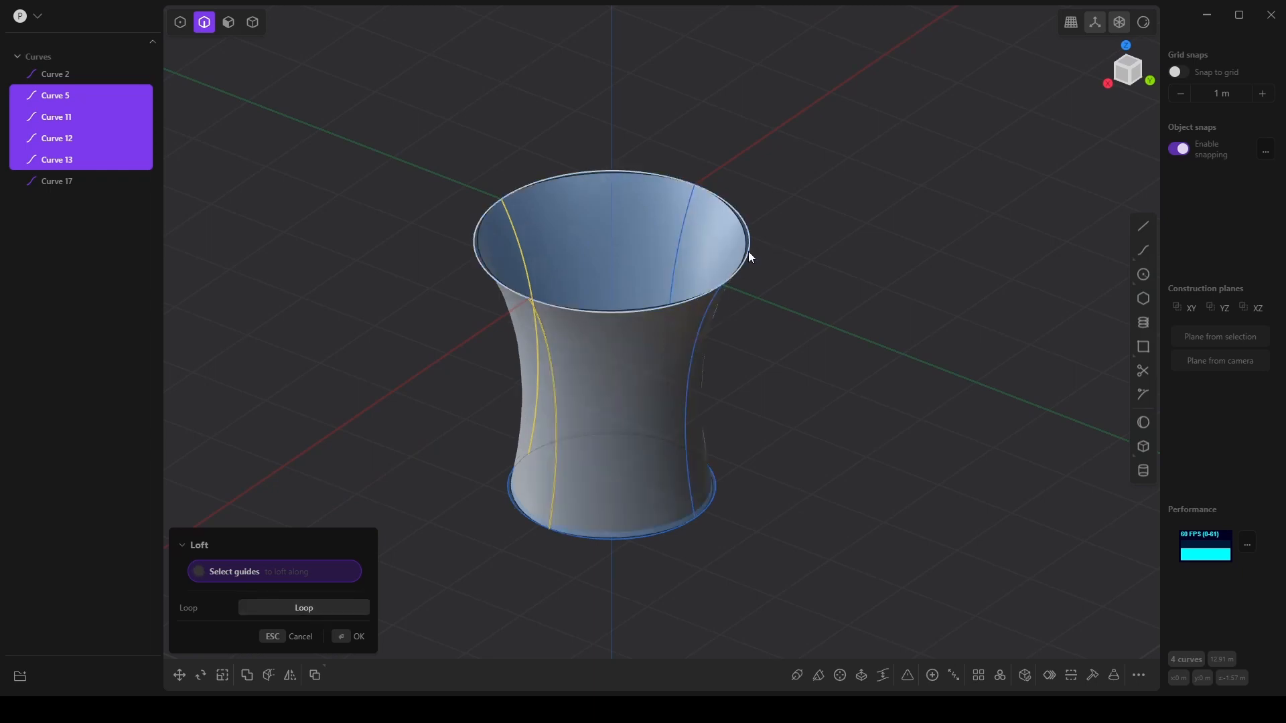
Add the upper and lower circles as guides of the loft and complete the looped surface.
middle_drag(733, 330, 742, 441)
scroll(745, 441, up, 6)
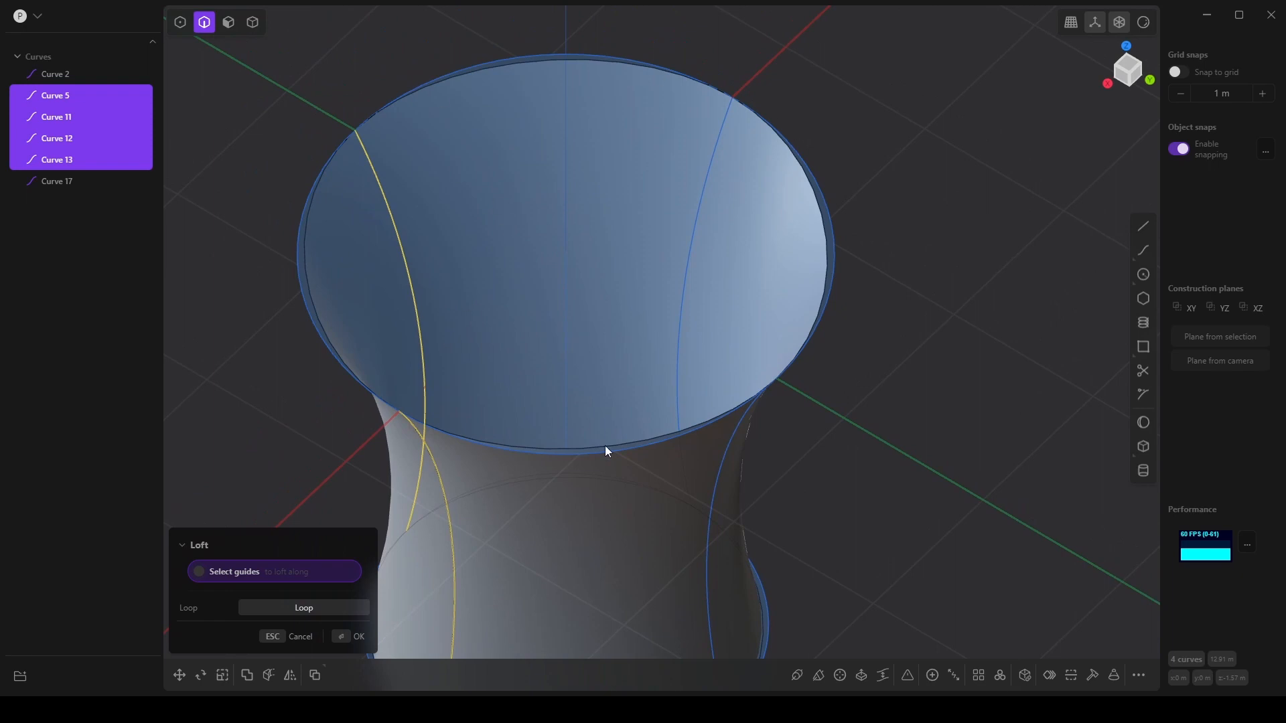
shift+middle_drag(605, 444, 615, 424)
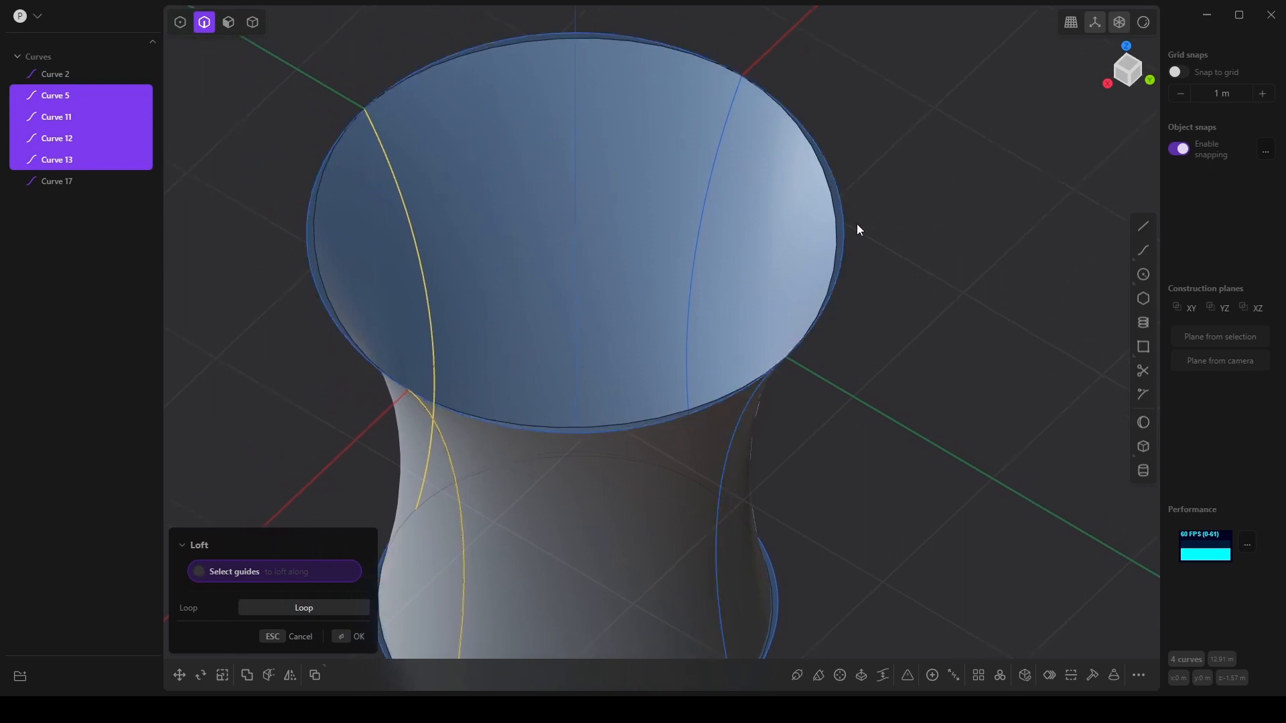
scroll(837, 476, down, 2)
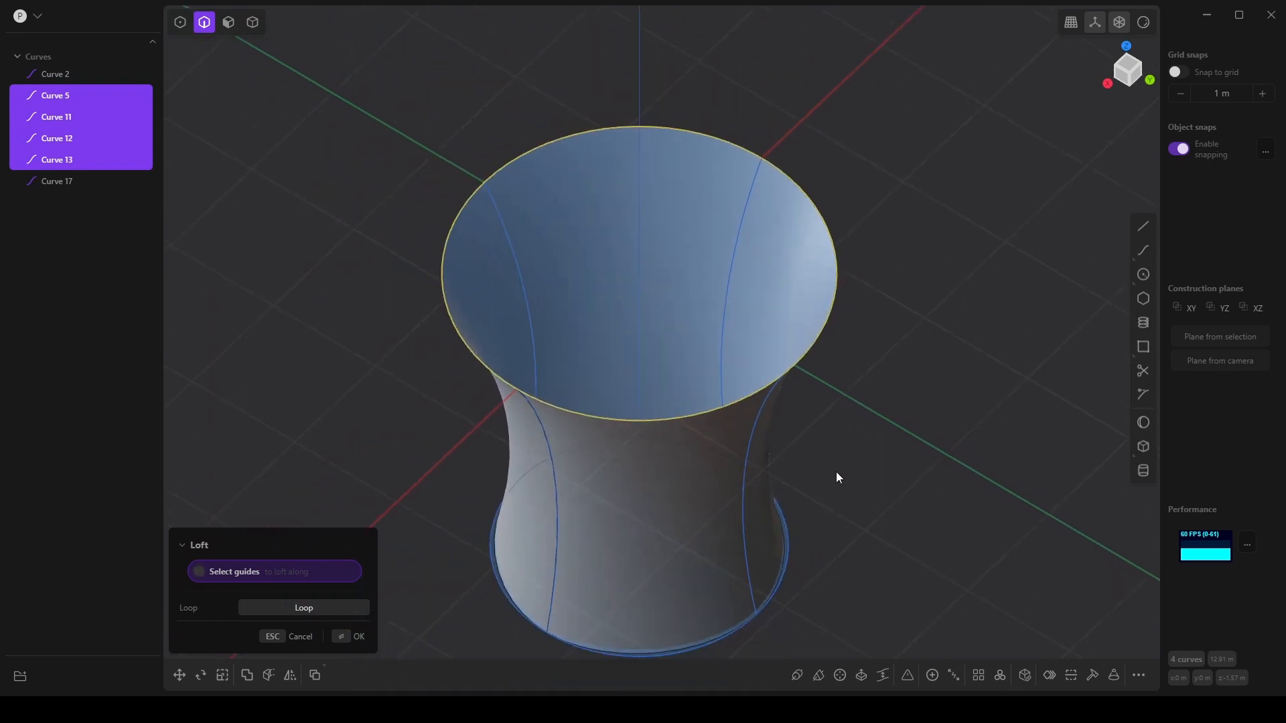
middle_drag(836, 477, 791, 383)
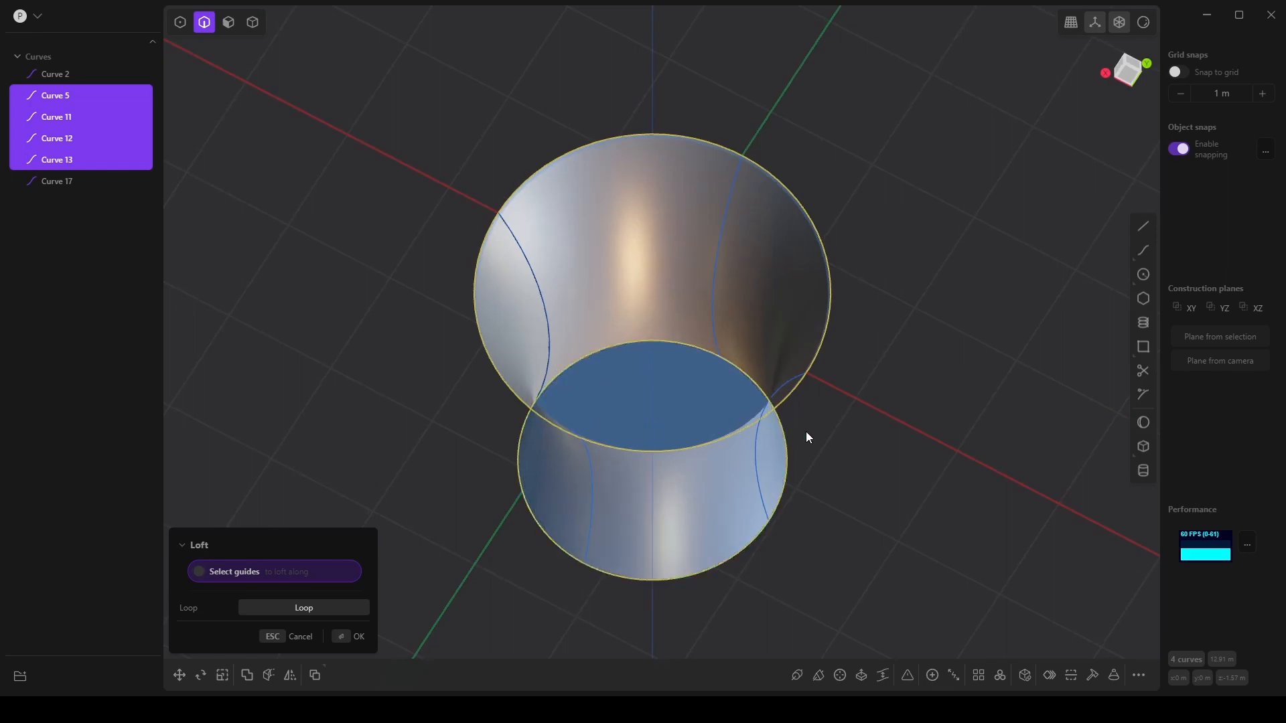
middle_drag(807, 433, 818, 396)
key(Return)
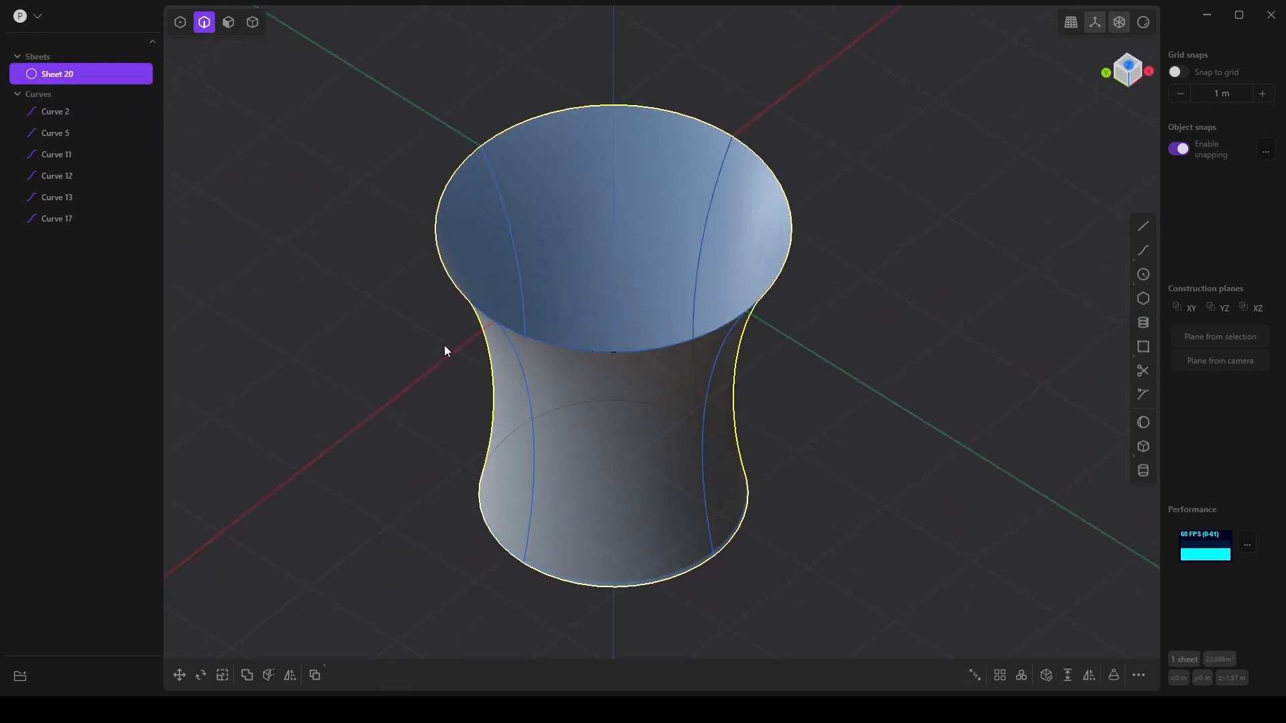
Hide the upper circle curve and rename it as Circle.
middle_drag(444, 348, 420, 343)
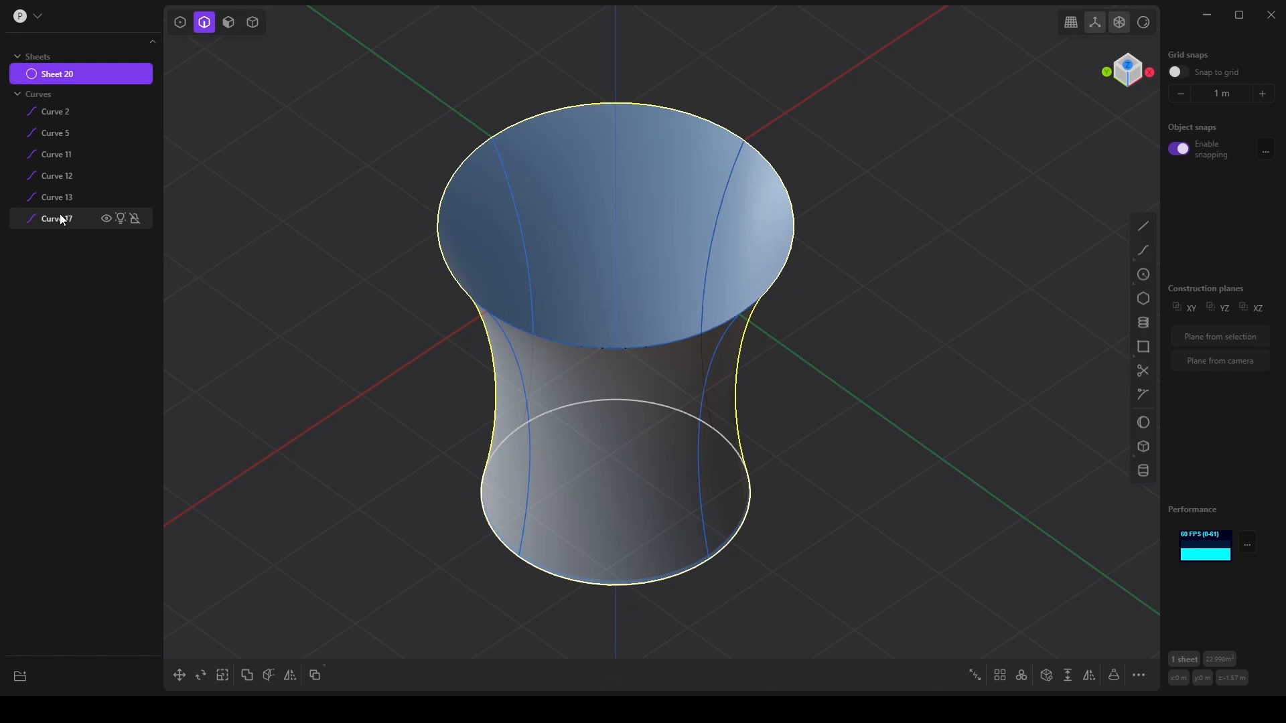
middle_drag(397, 342, 406, 313)
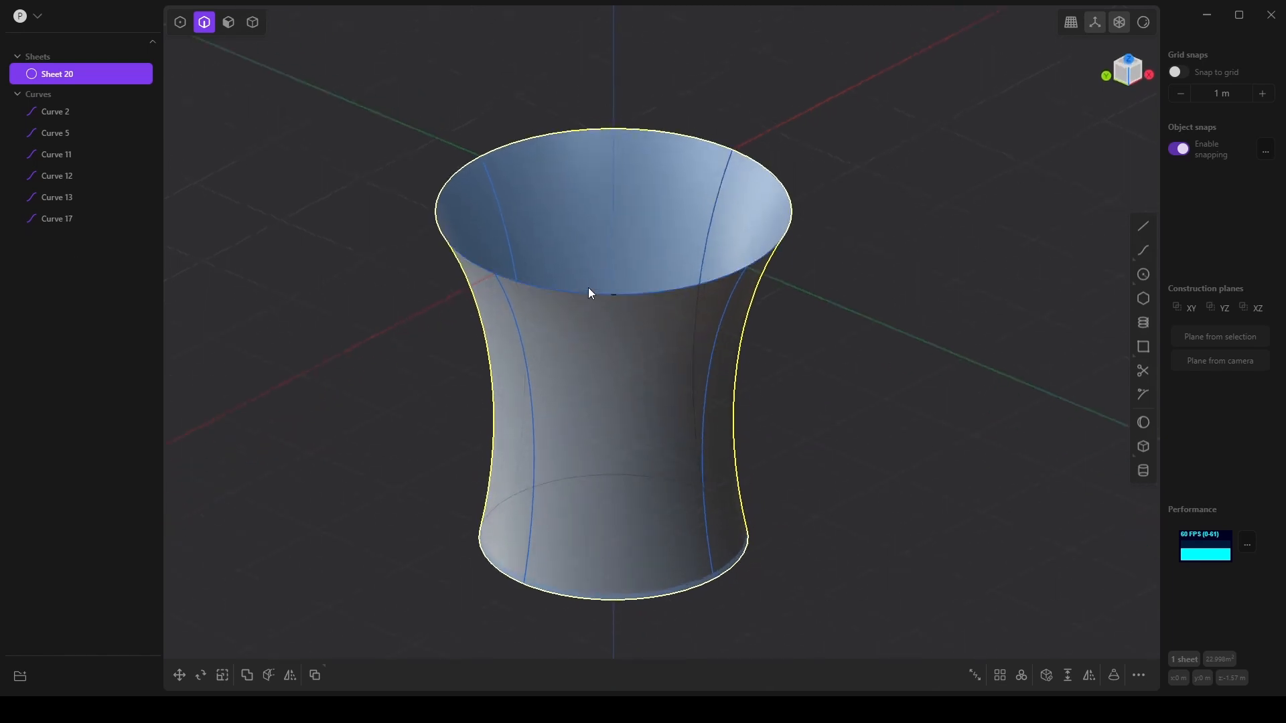
click(588, 293)
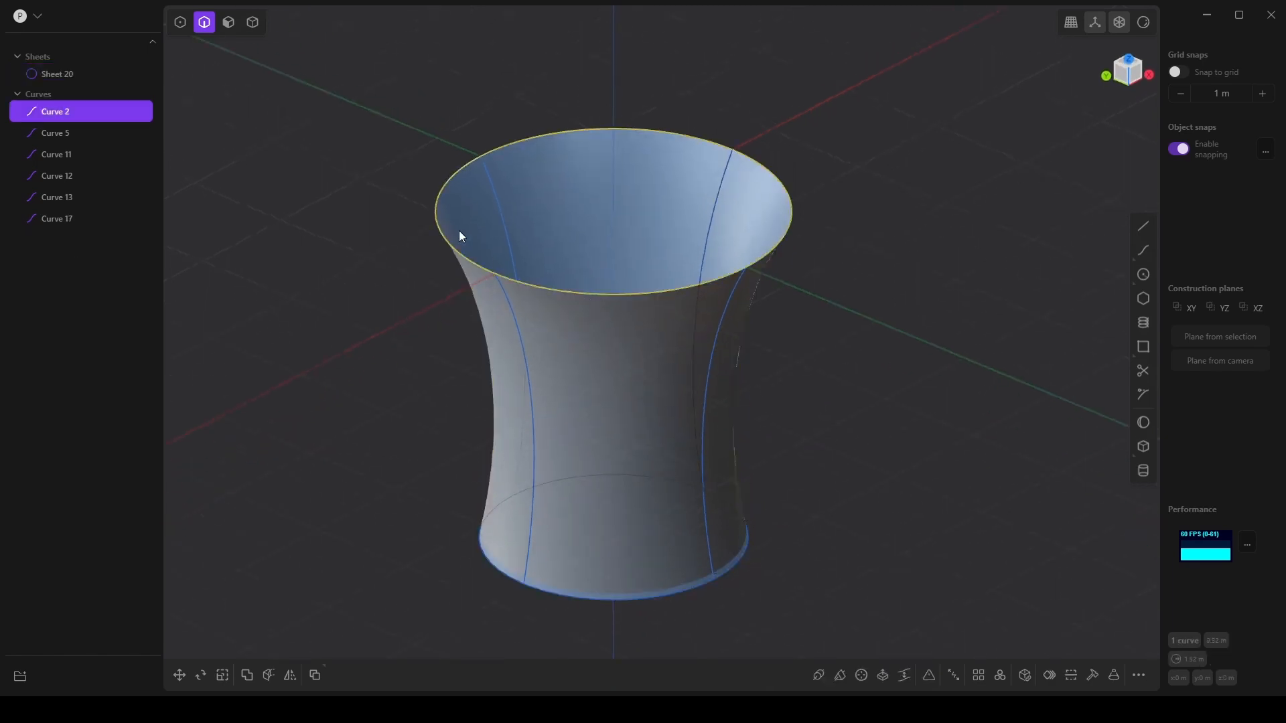
click(104, 111)
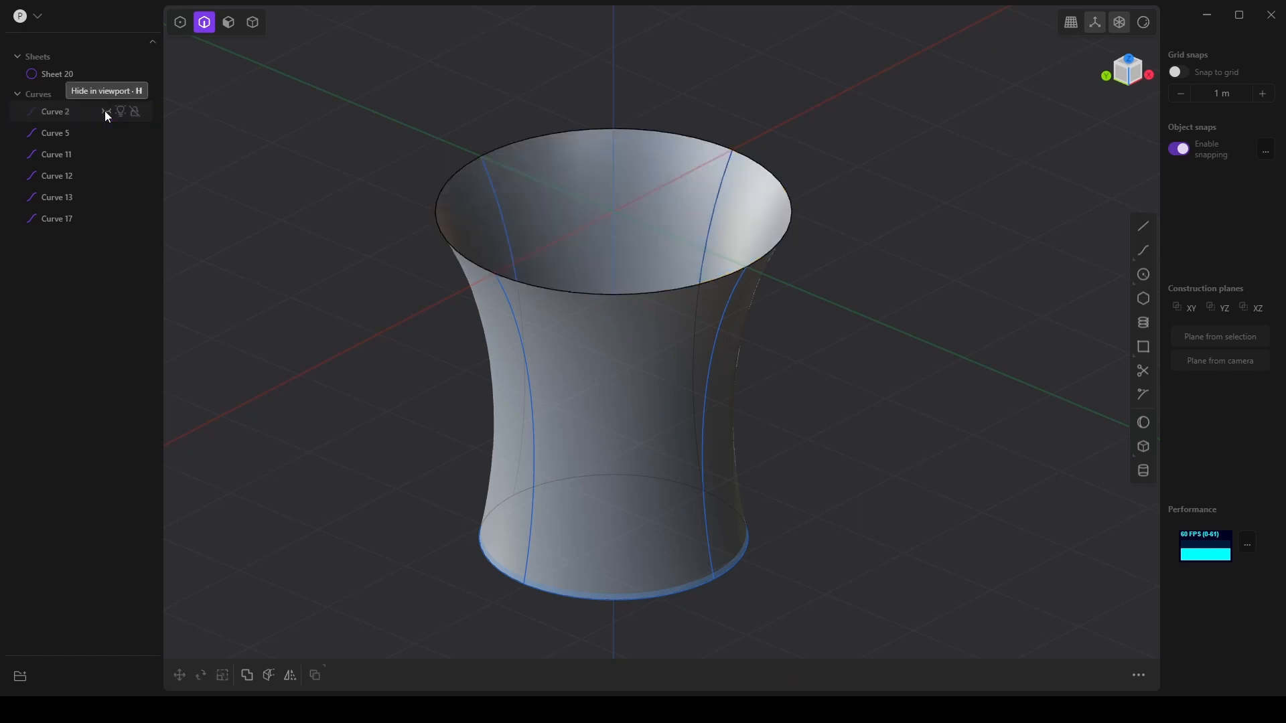
double_click(61, 111)
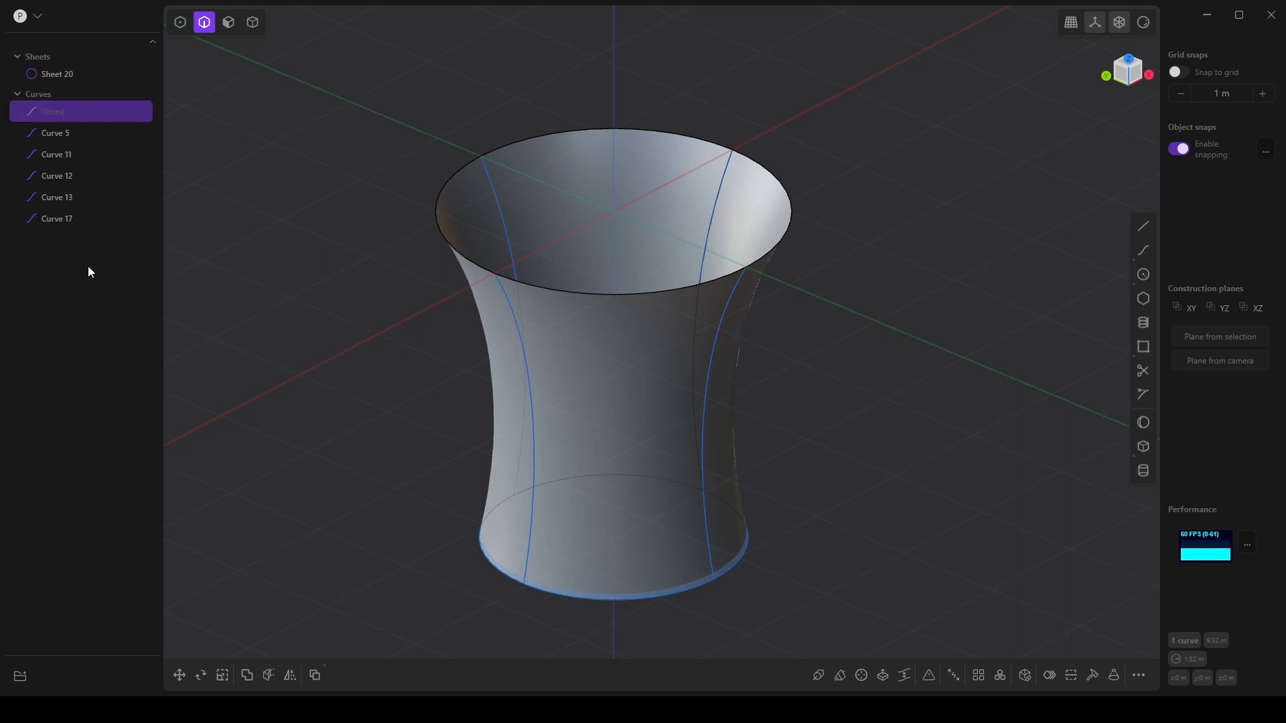
text(le)
key(Return)
Rename the lower circle curve as Circle and hide it.
middle_drag(718, 432, 685, 592)
click(685, 551)
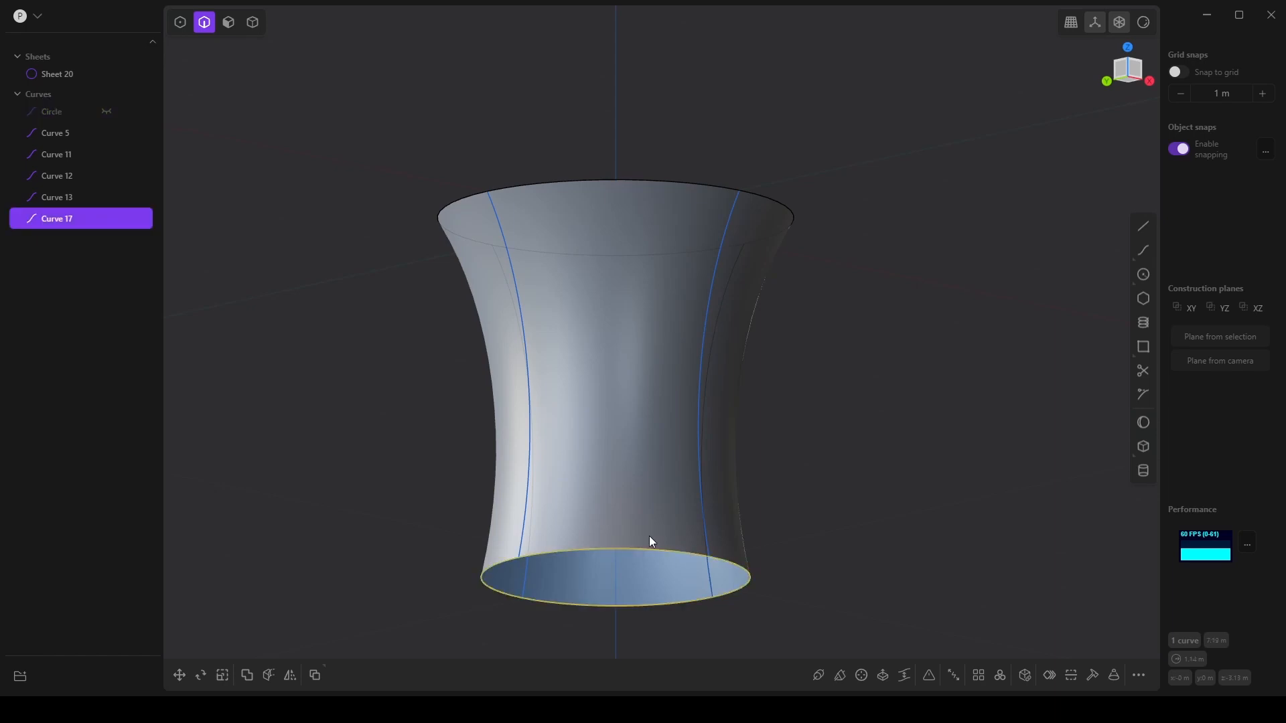
double_click(64, 227)
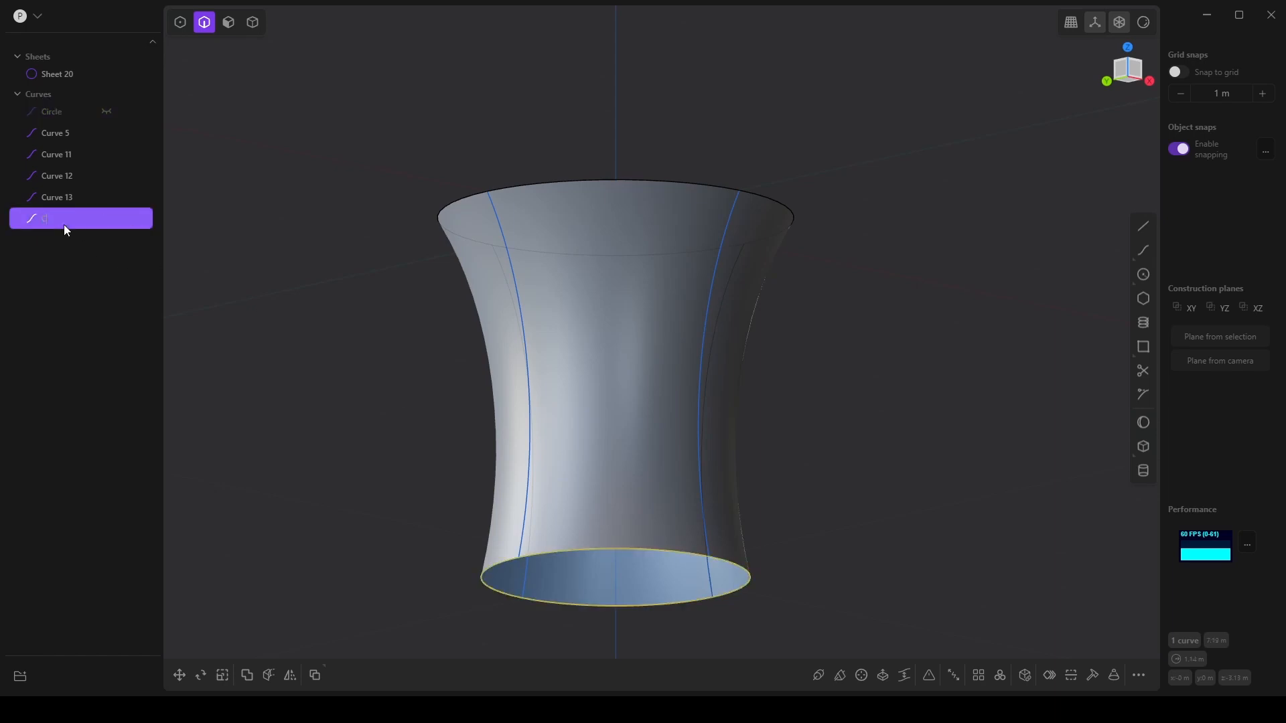
text(Circle)
key(Return)
click(380, 413)
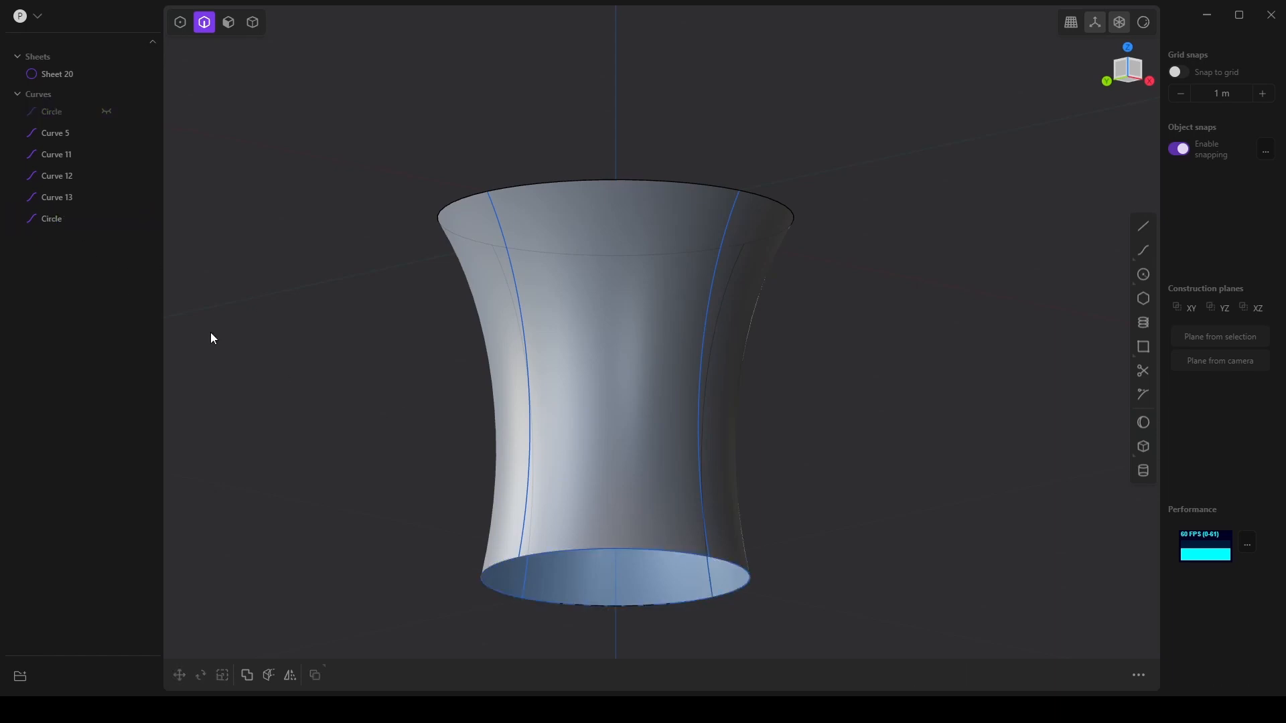
click(106, 221)
Patch the sheet's upper opening along its four rim edges with the Planar fill preference.
middle_drag(666, 350, 641, 316)
click(634, 289)
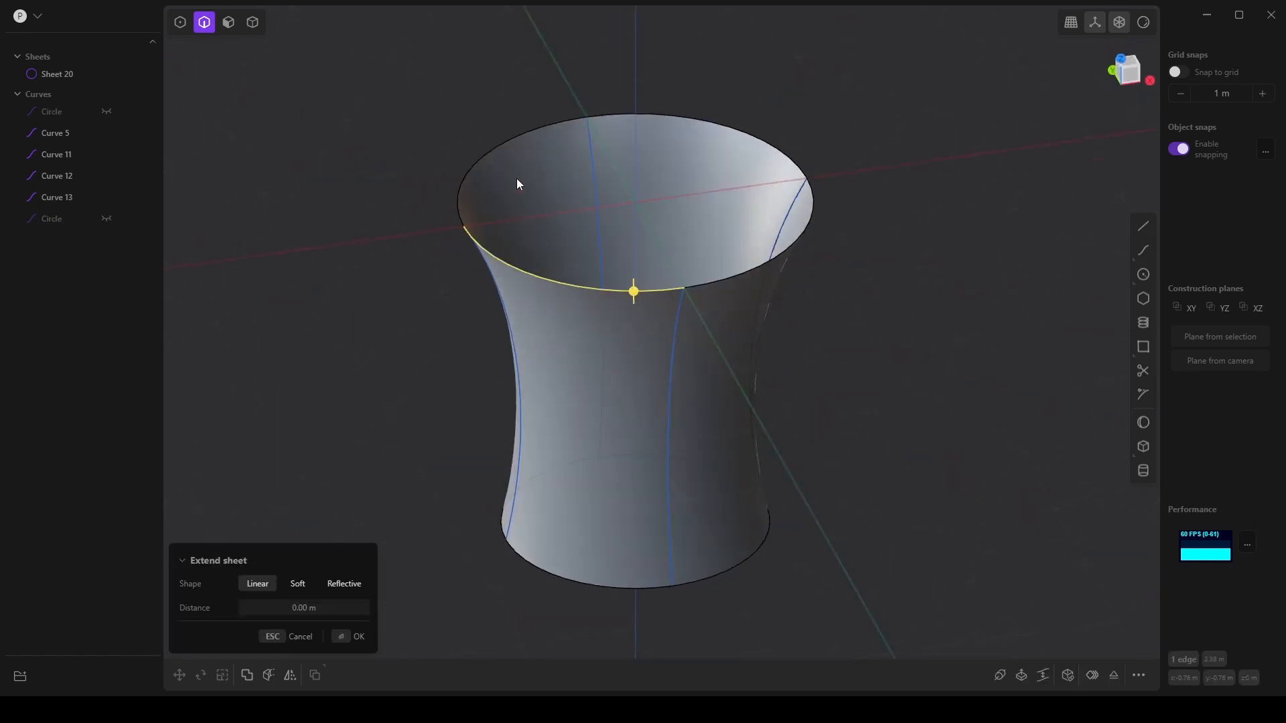
click(509, 144)
click(745, 133)
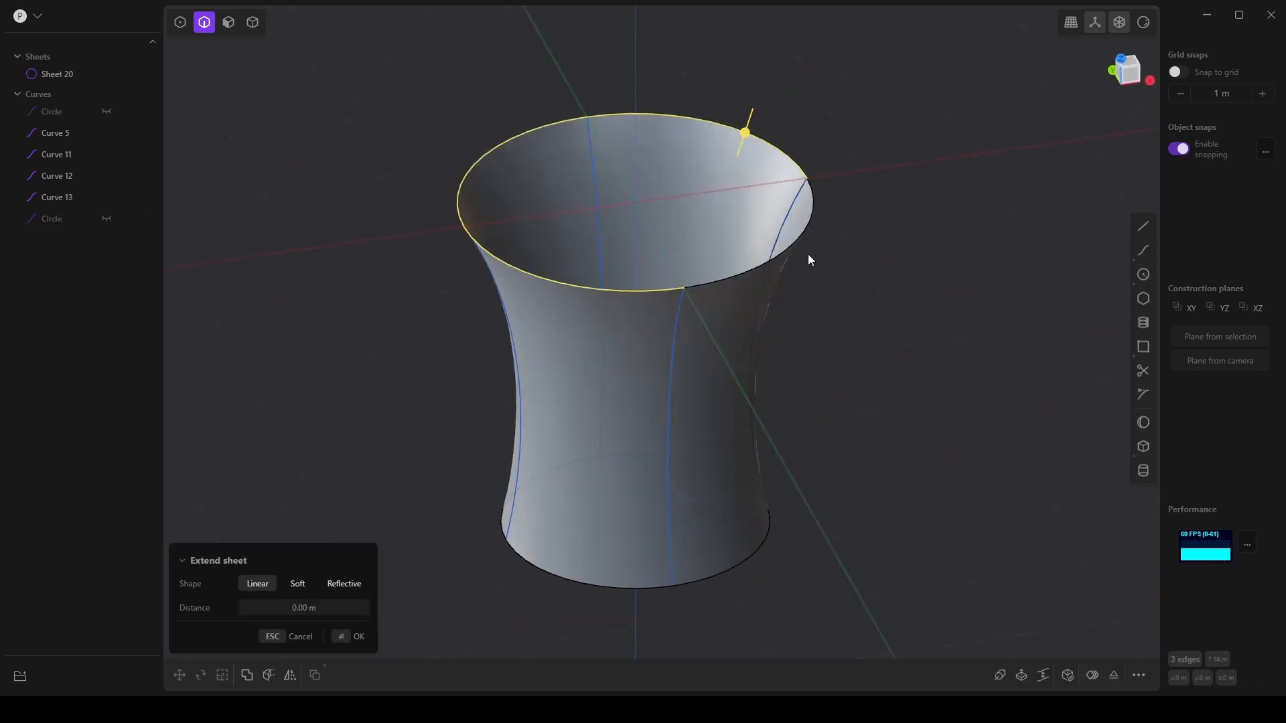
click(805, 235)
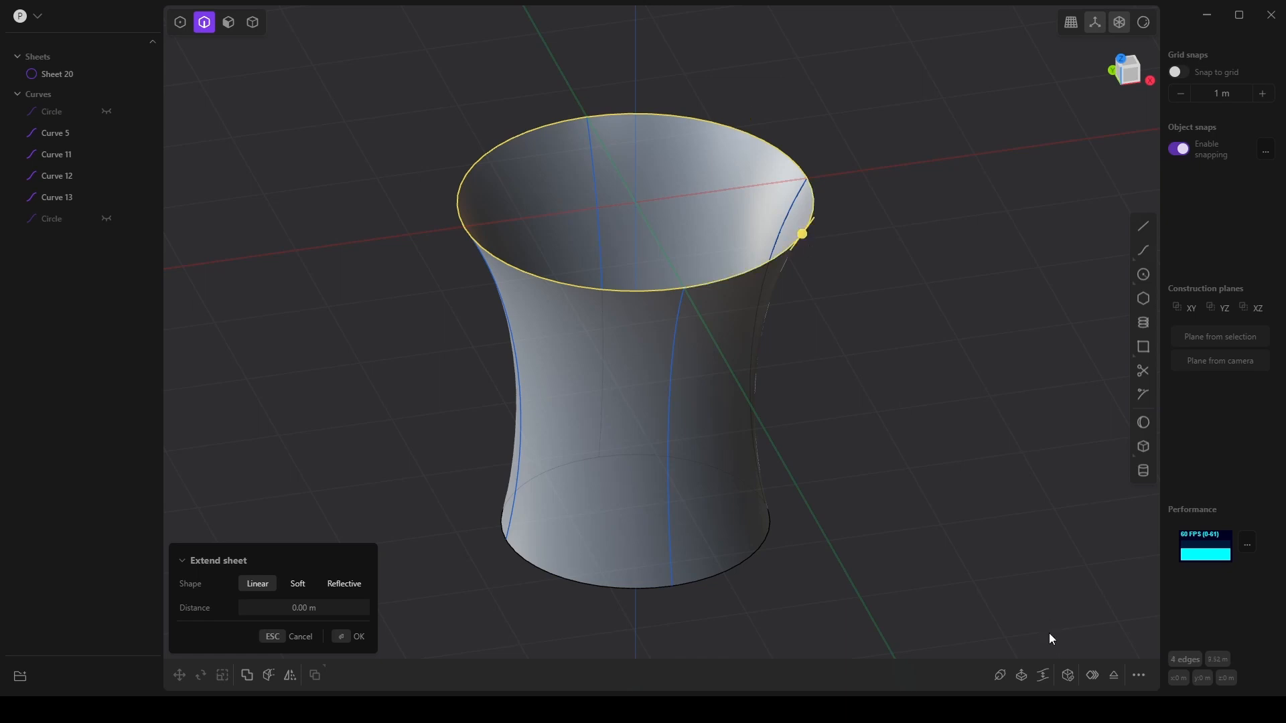
click(1070, 676)
middle_drag(879, 386, 809, 339)
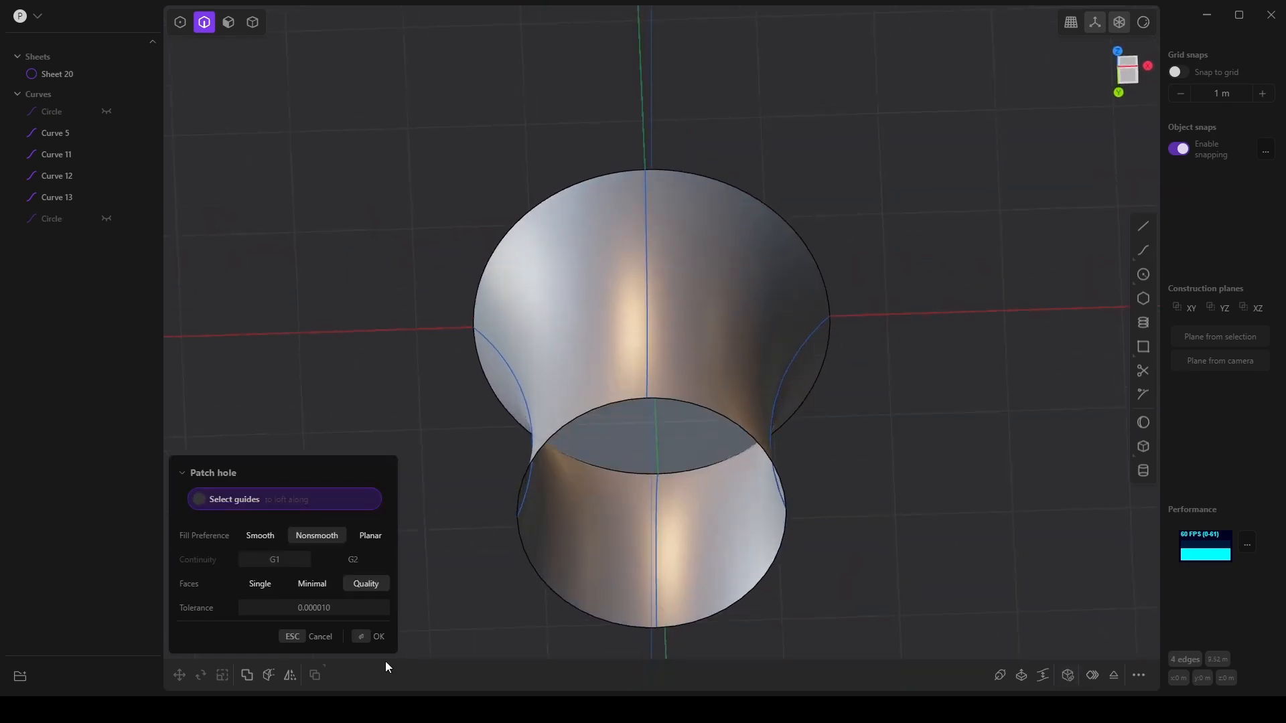
click(371, 541)
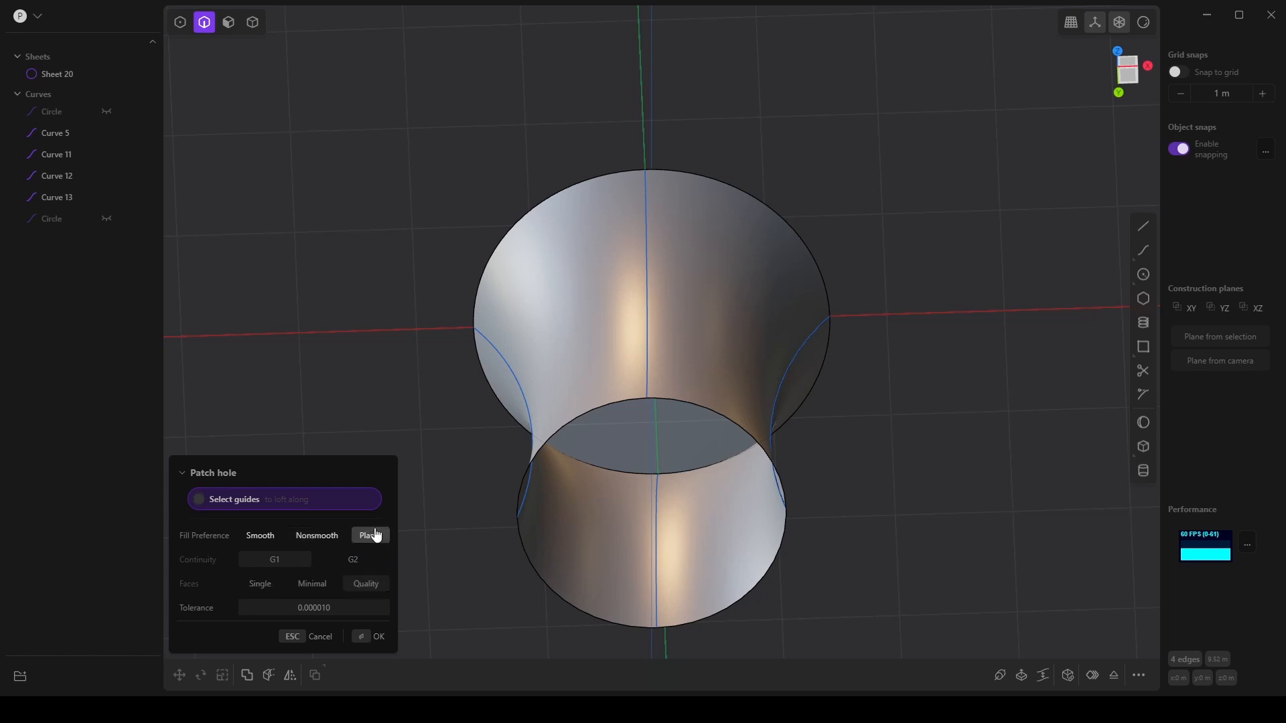
click(373, 641)
Patch the sheet's bottom opening along its rim edges with the Planar fill preference to close the body.
middle_drag(590, 441, 593, 468)
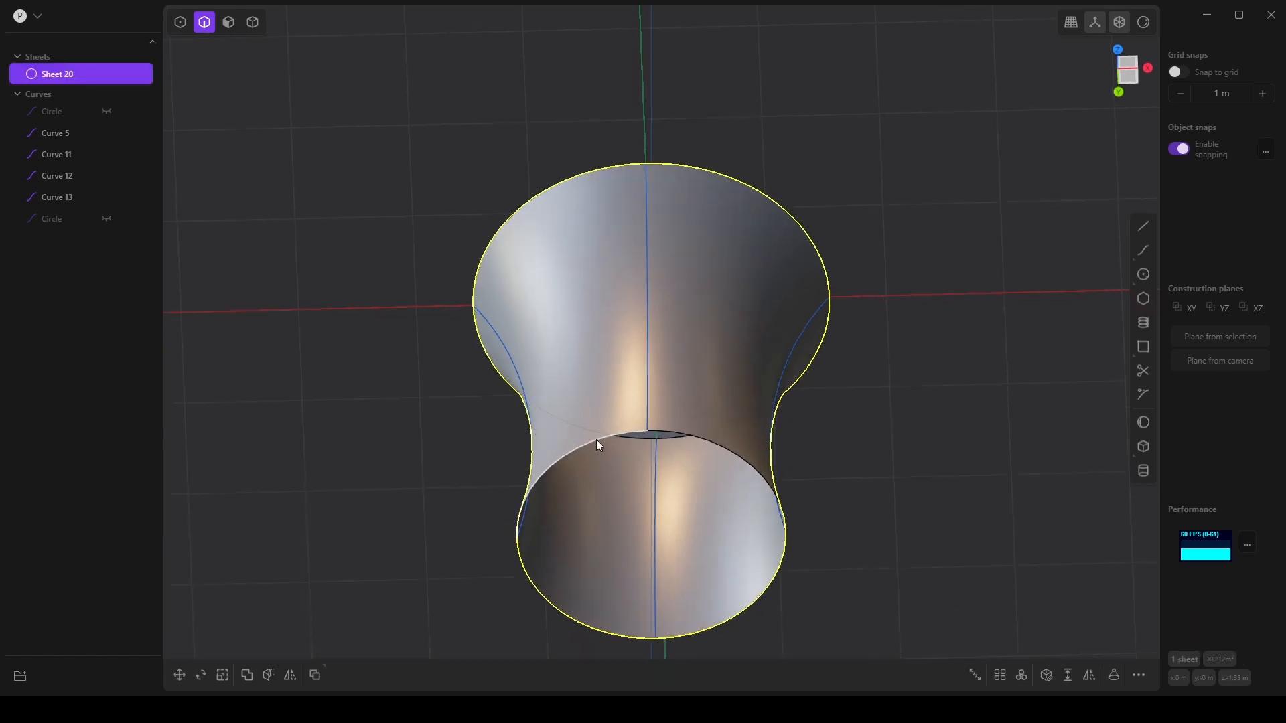
click(597, 439)
click(694, 437)
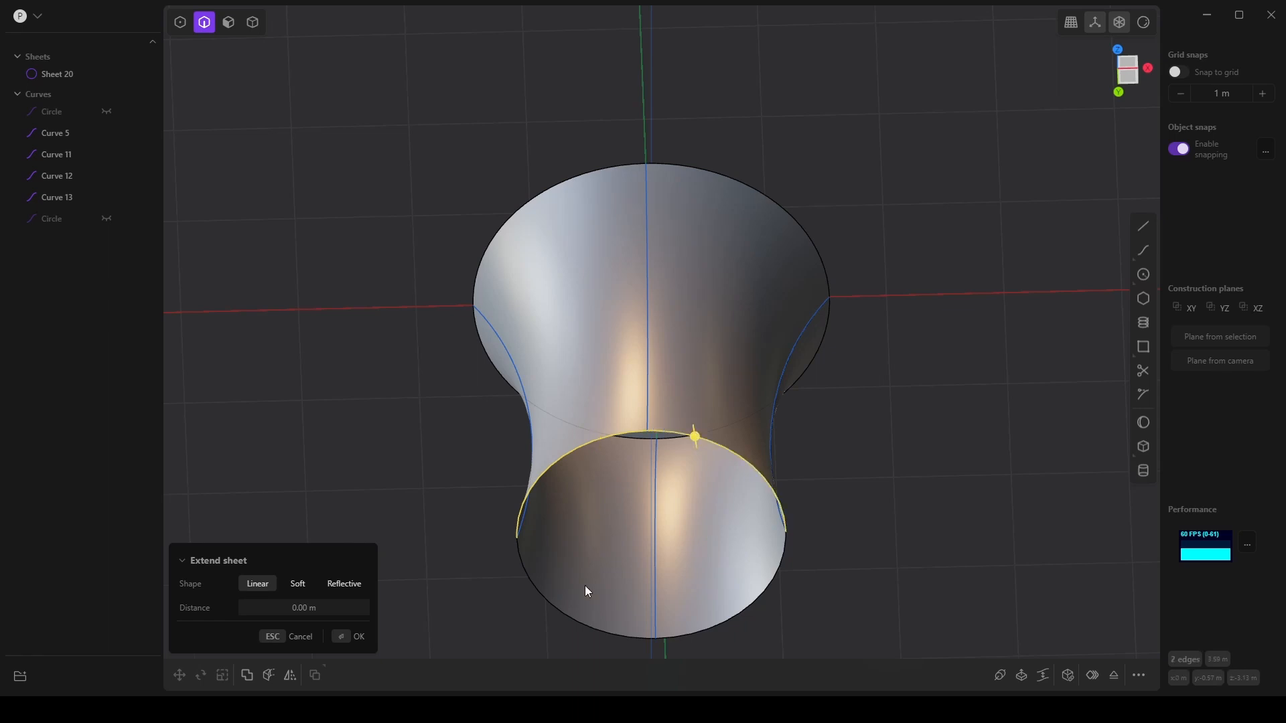
click(569, 616)
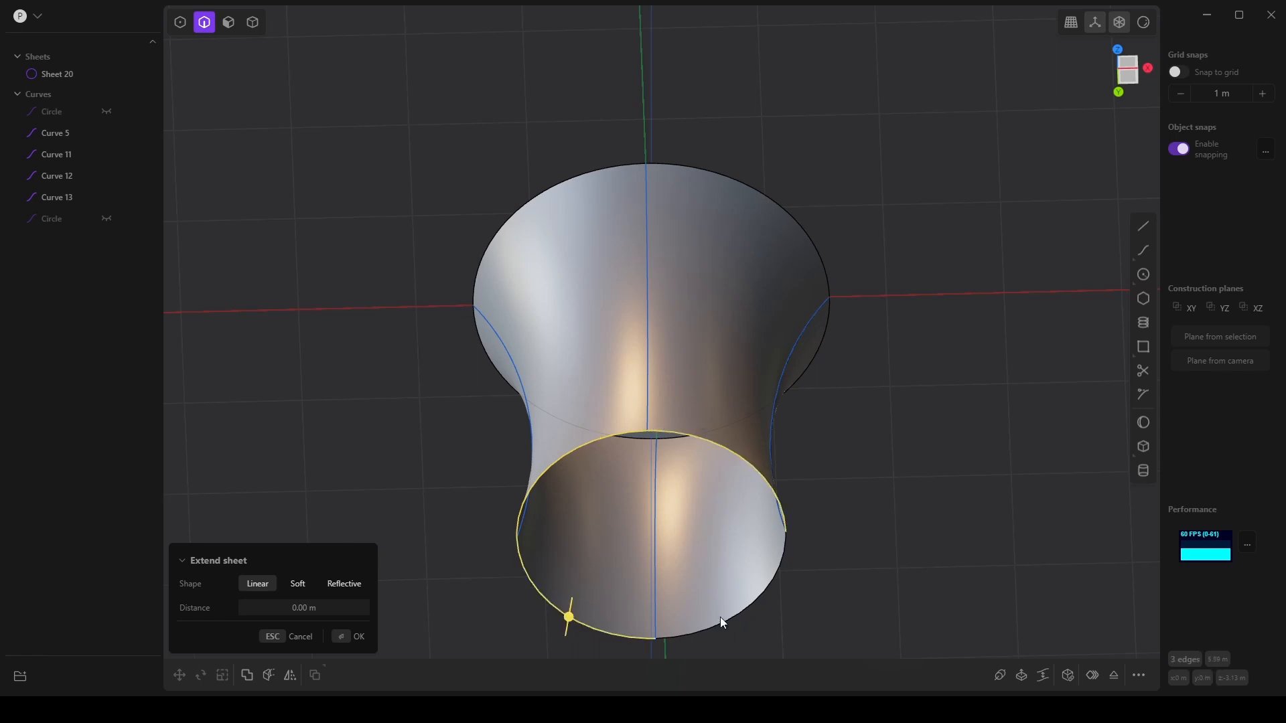
click(1069, 674)
click(371, 535)
click(374, 635)
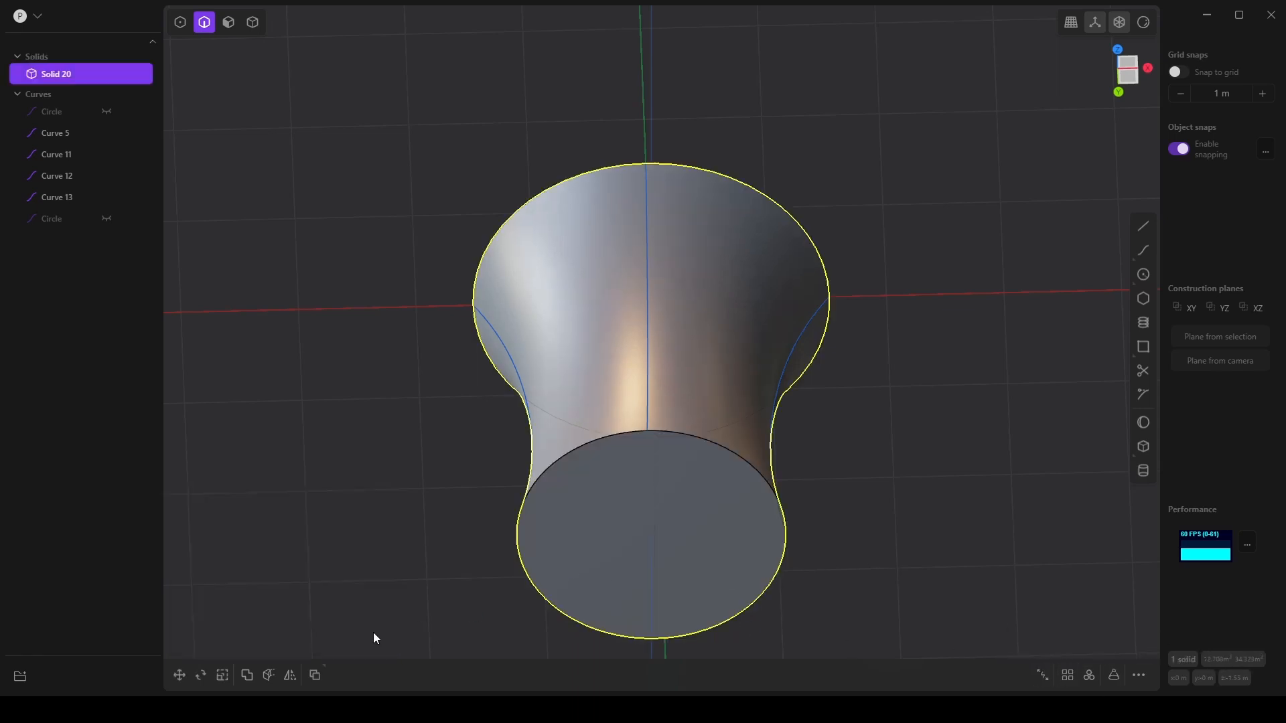
Extrude the solid's flat top face straight upward to form a short cylindrical collar.
middle_drag(558, 405, 540, 442)
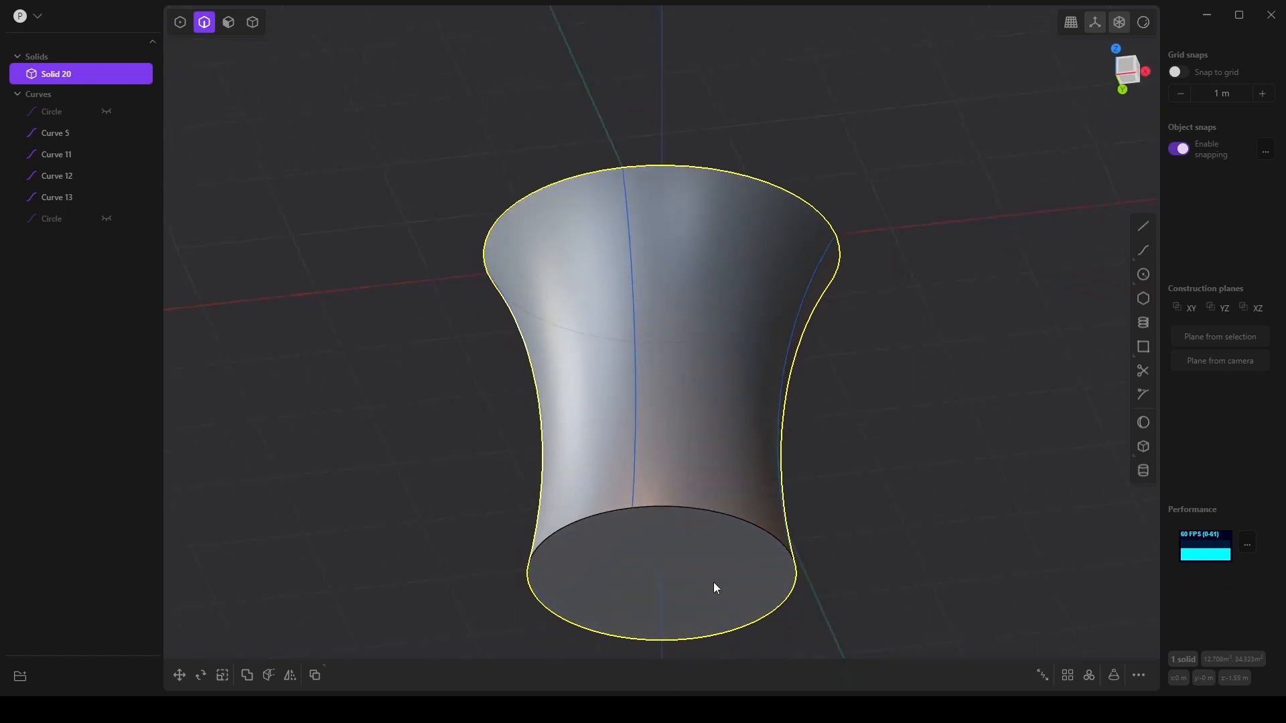
middle_drag(714, 588, 398, 392)
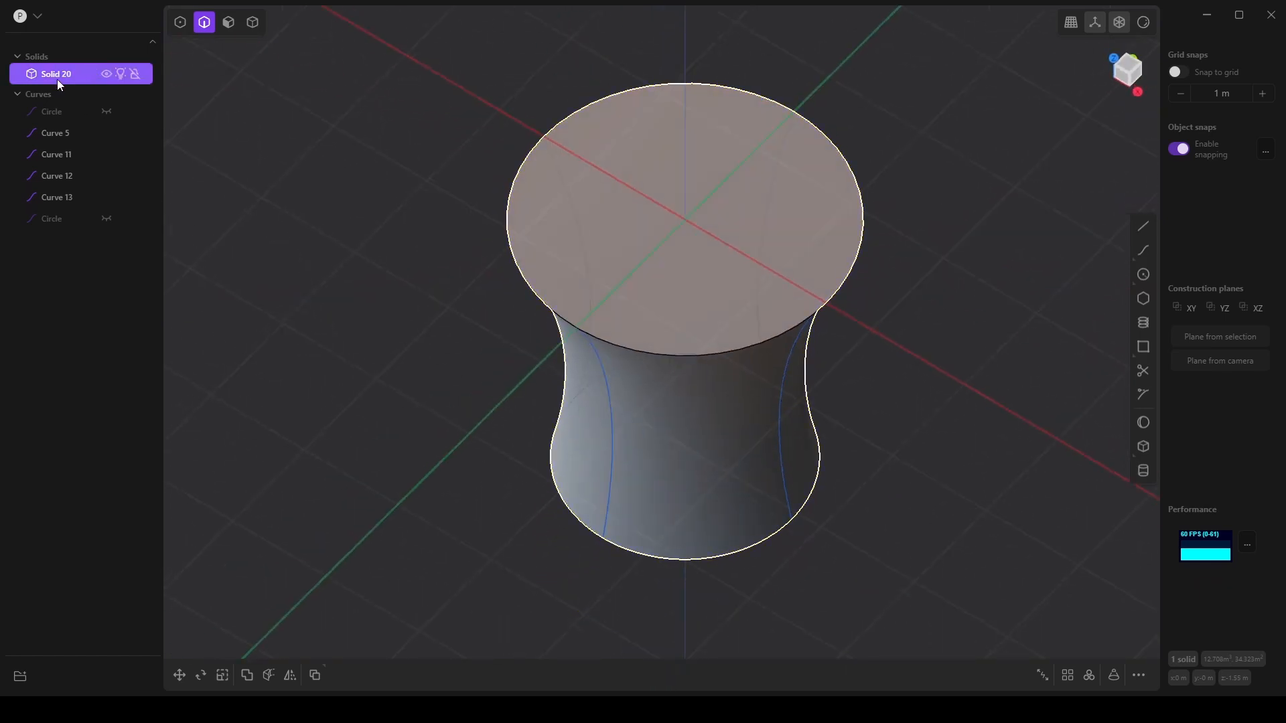
middle_drag(625, 490, 634, 433)
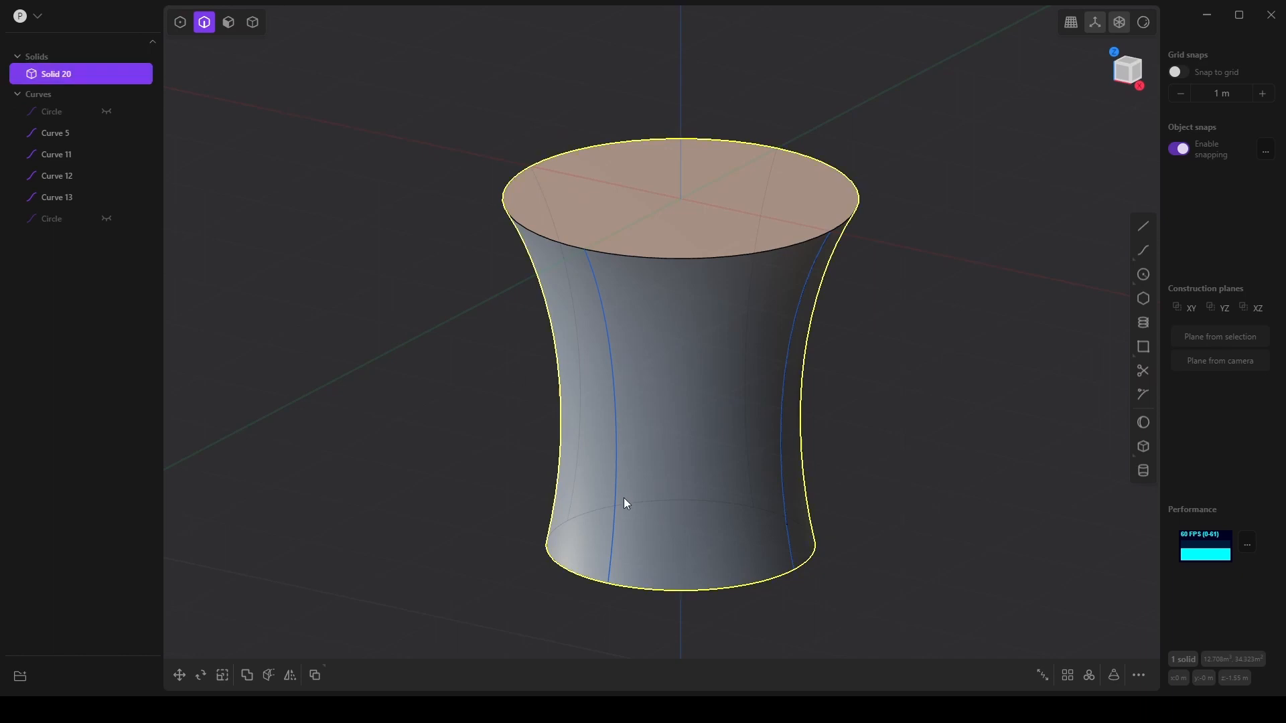
mouse_move(625, 497)
middle_down()
mouse_move(603, 480)
mouse_move(615, 503)
middle_up()
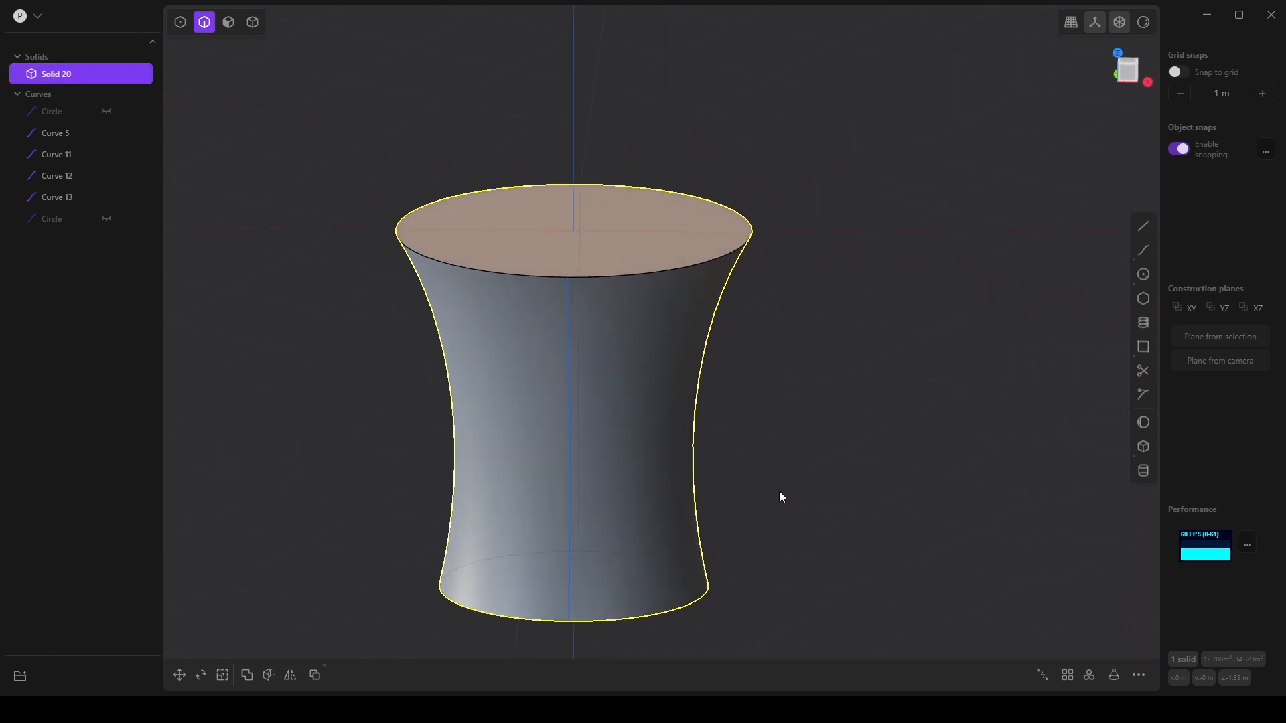
middle_drag(780, 496, 710, 496)
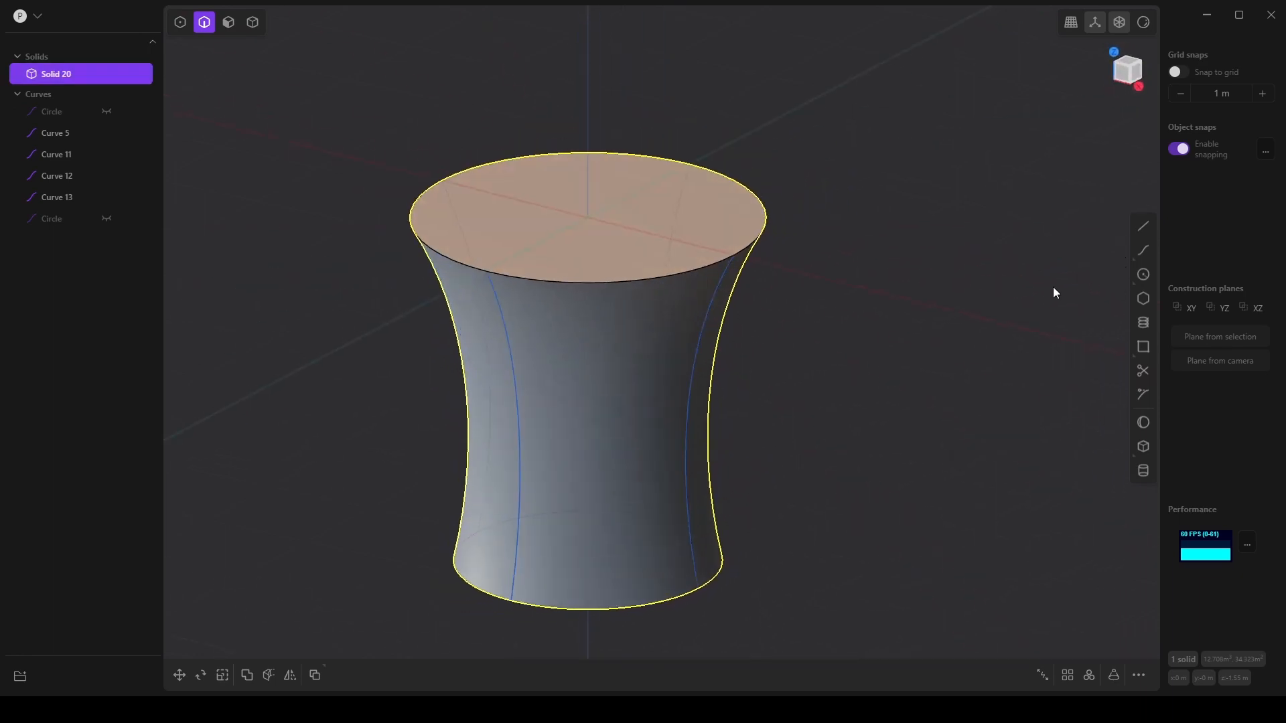
click(228, 22)
click(540, 205)
key(o)
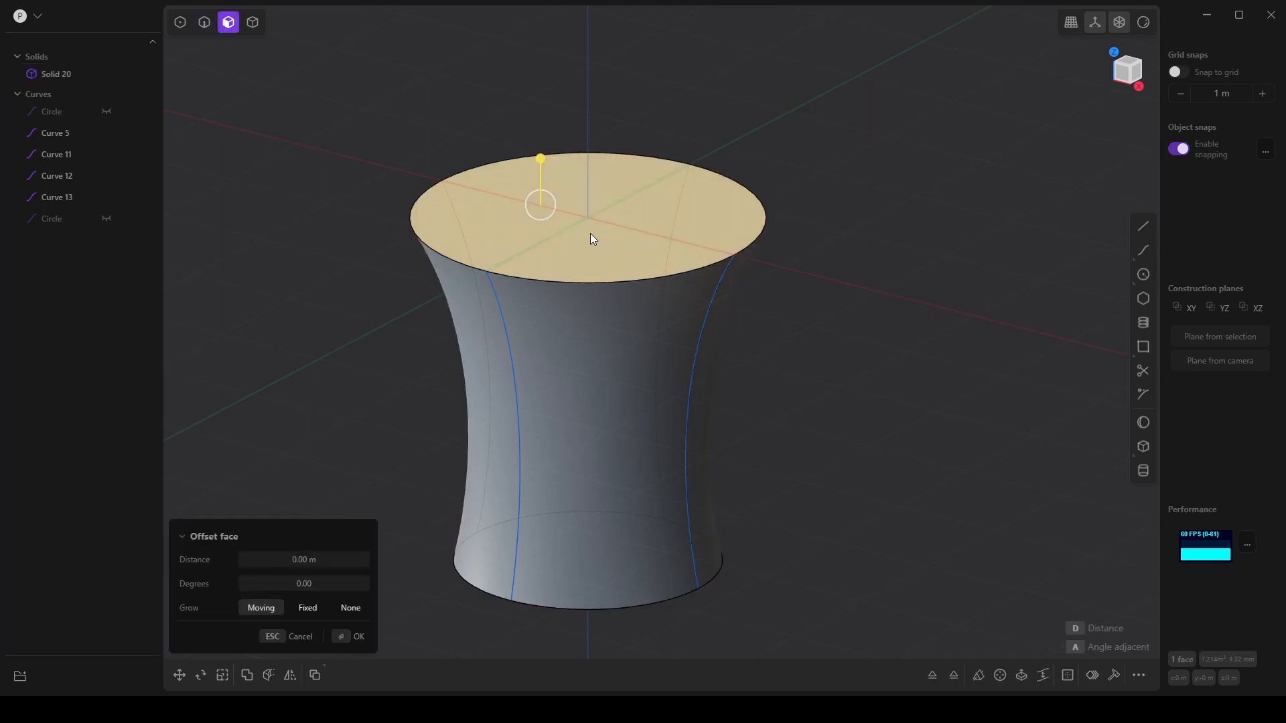
shift+middle_drag(741, 324, 761, 393)
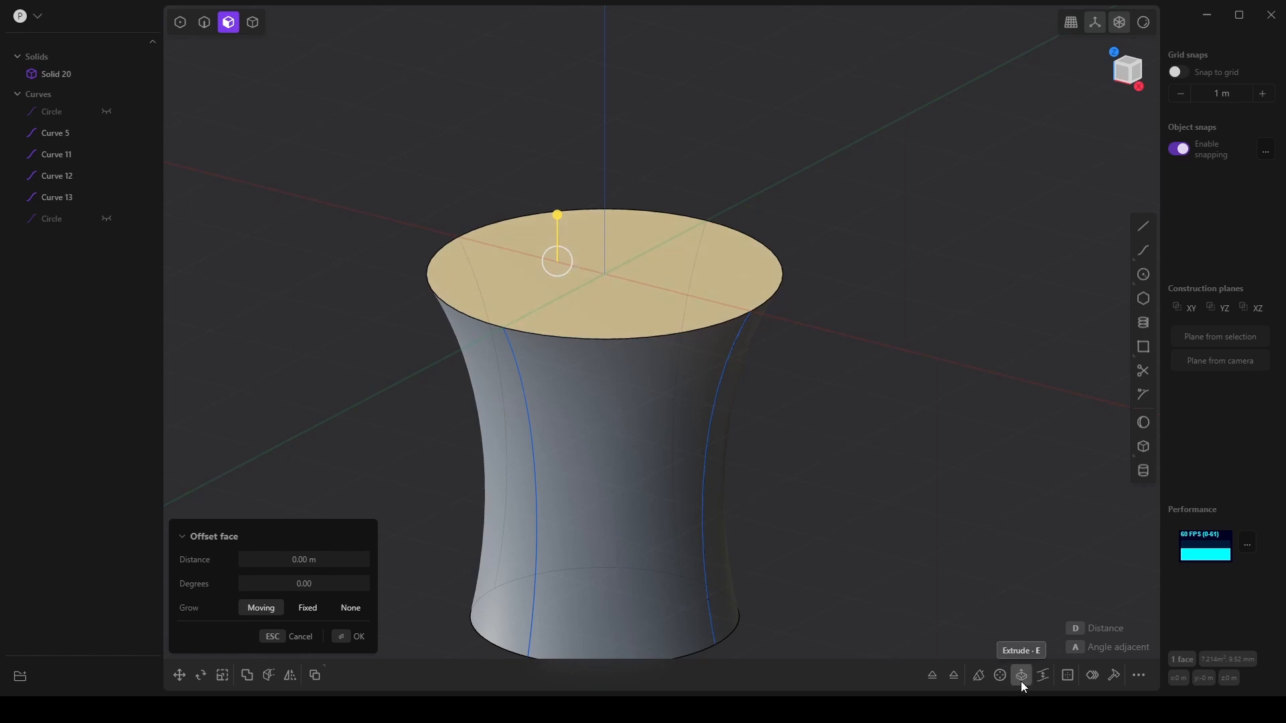
click(1021, 678)
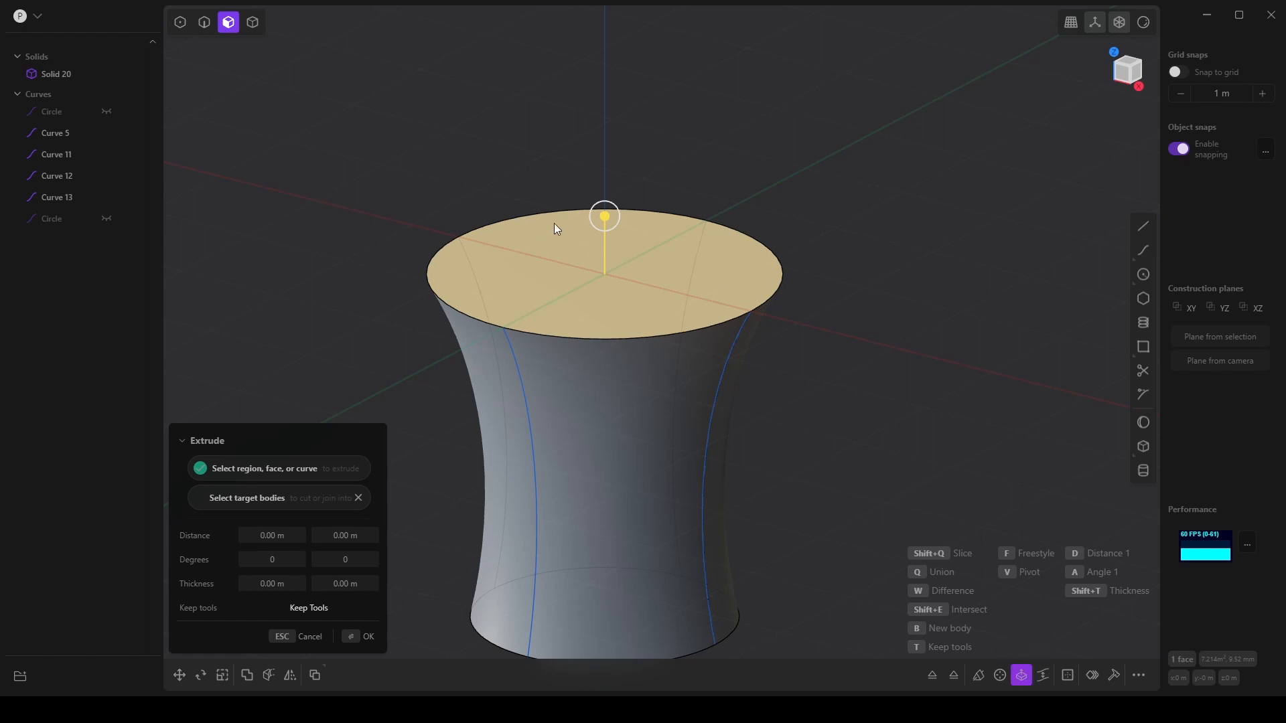
drag(607, 218, 620, 173)
click(352, 644)
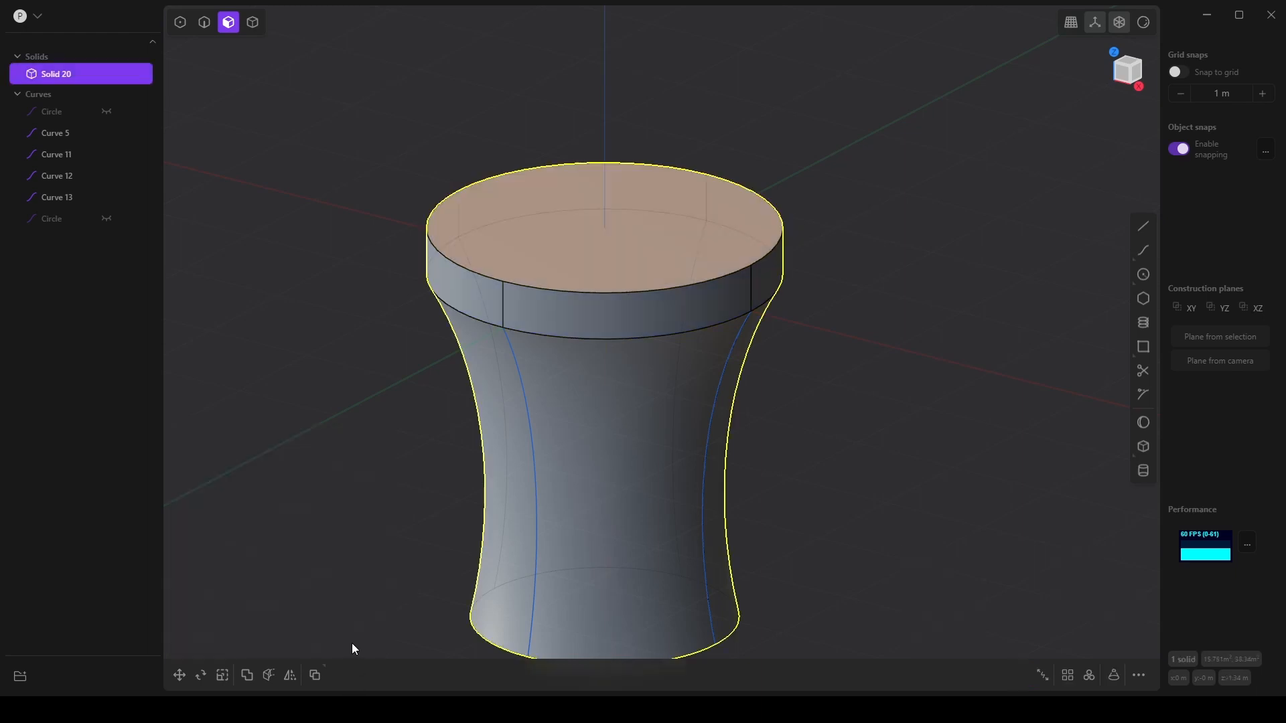
Fillet the four edges where the collar meets the waisted body, using the Conic shape.
middle_drag(549, 499, 568, 448)
shift+middle_drag(561, 473, 569, 321)
middle_drag(589, 365, 676, 599)
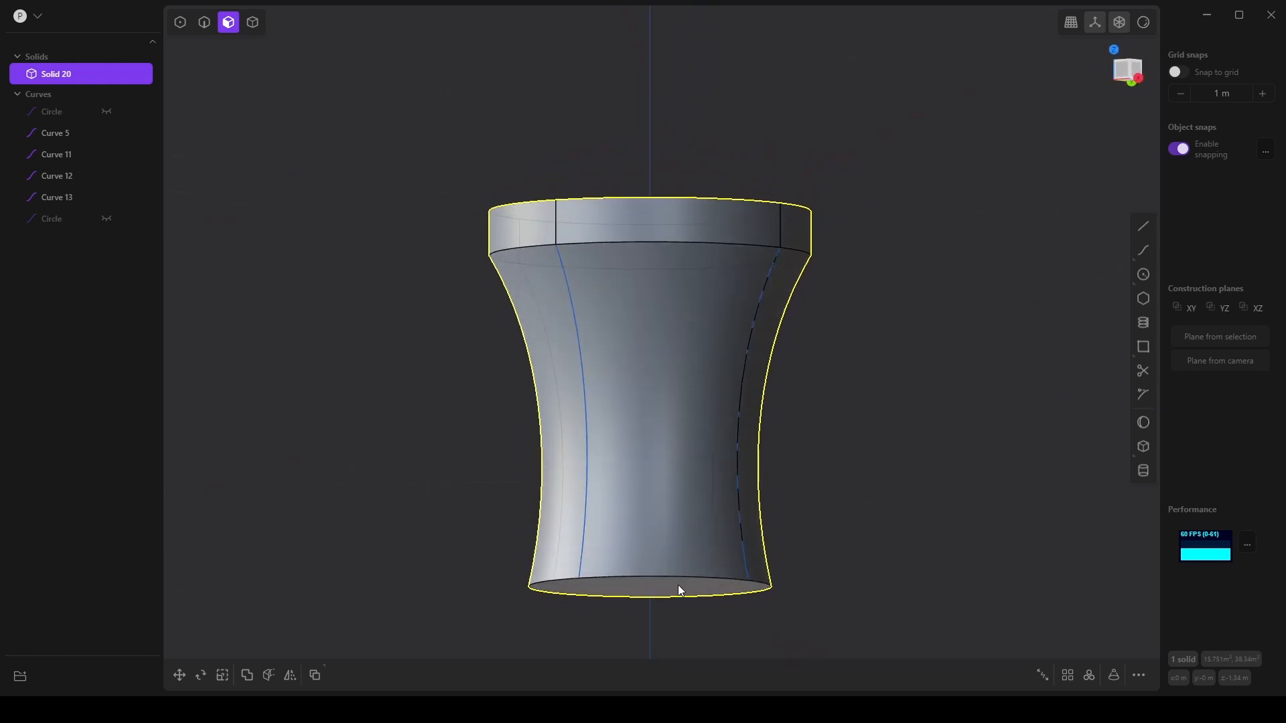
middle_drag(774, 358, 674, 501)
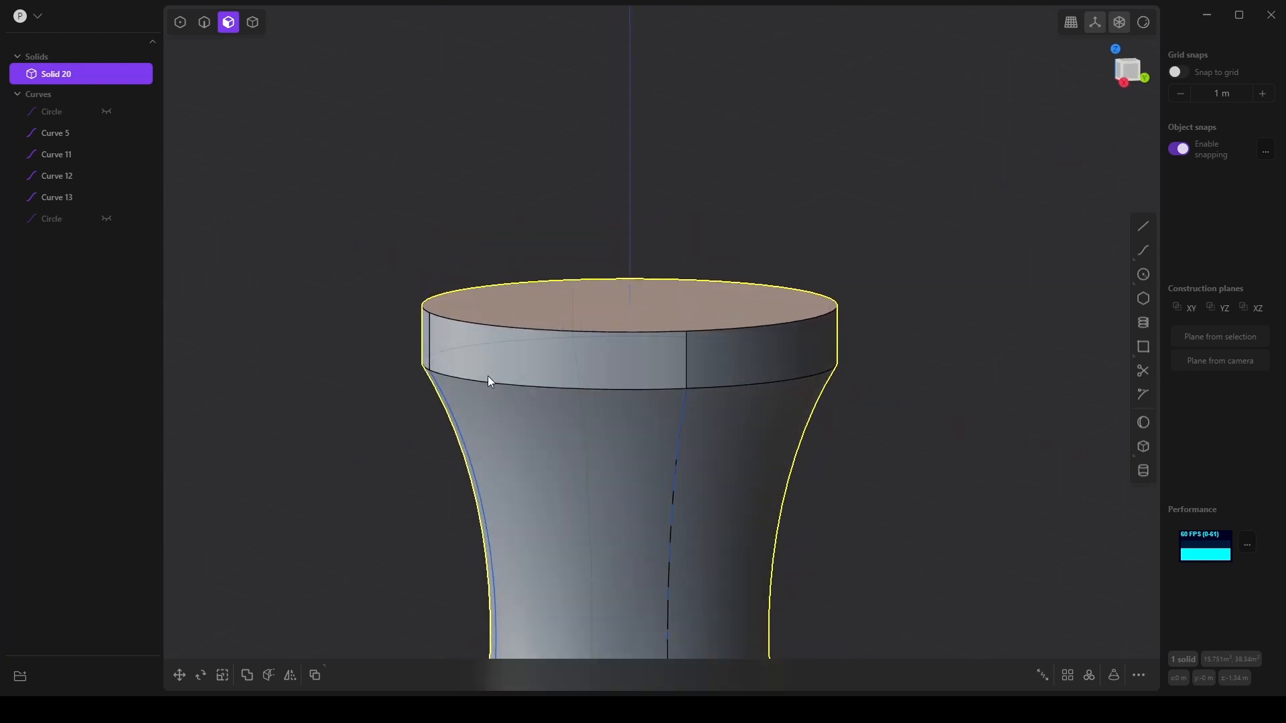
click(204, 22)
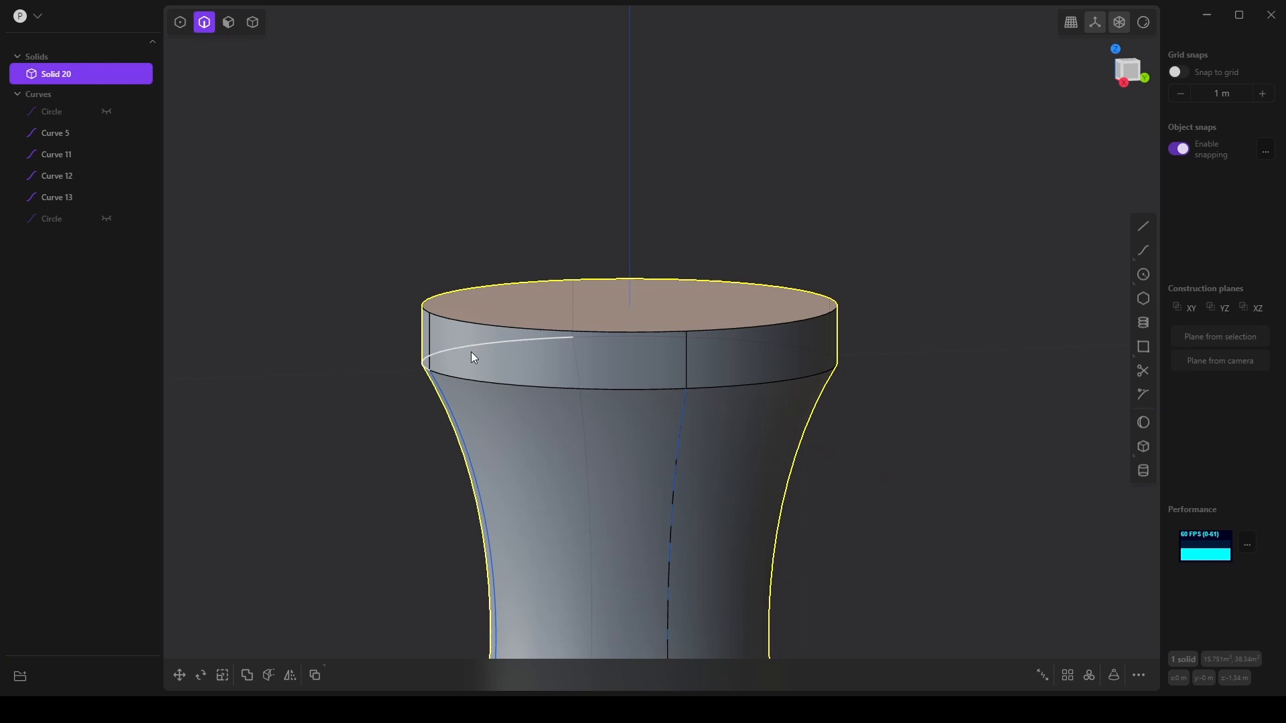
click(501, 380)
key(f)
middle_drag(399, 399, 727, 418)
click(674, 404)
click(646, 384)
middle_drag(568, 416, 773, 408)
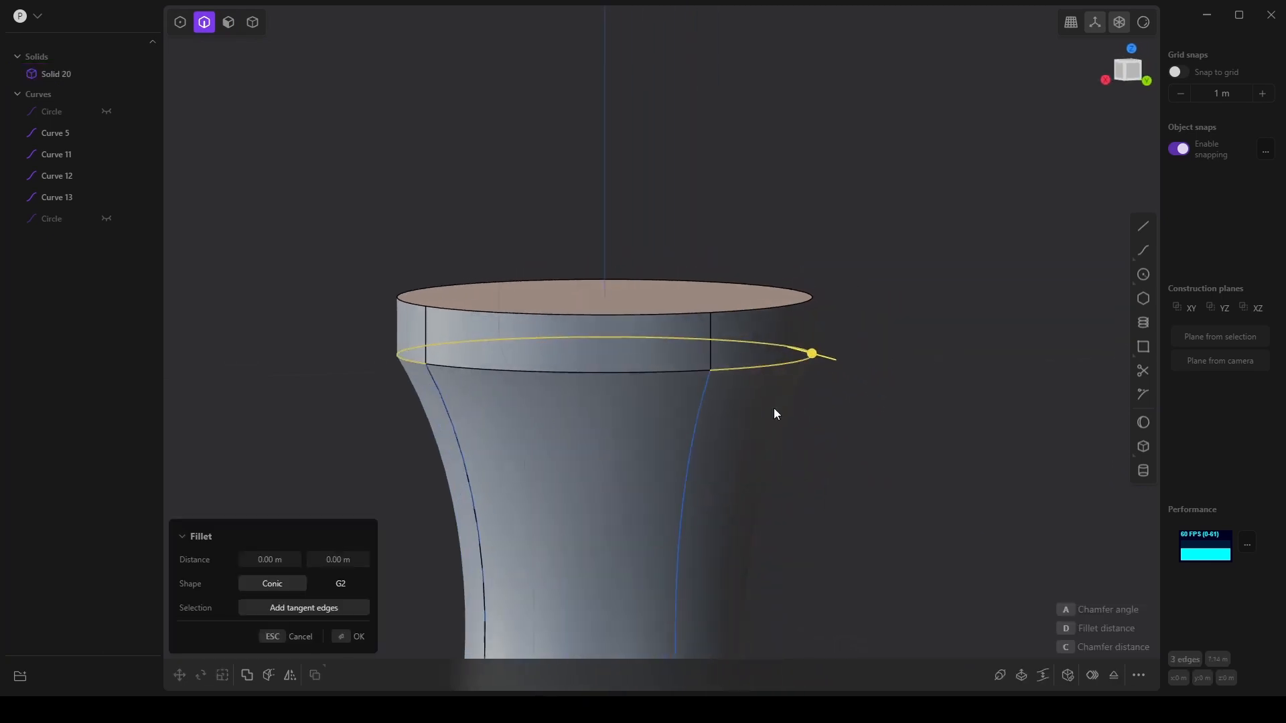
click(593, 373)
key(d)
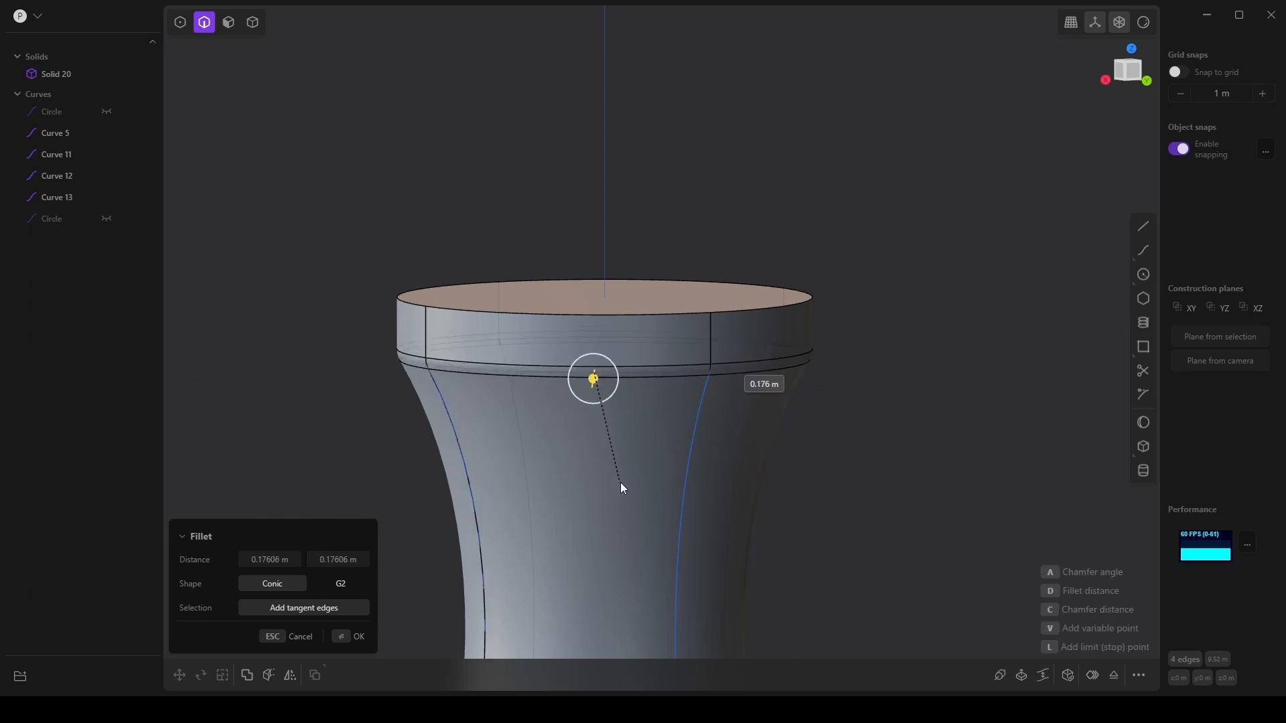
click(630, 515)
key(Return)
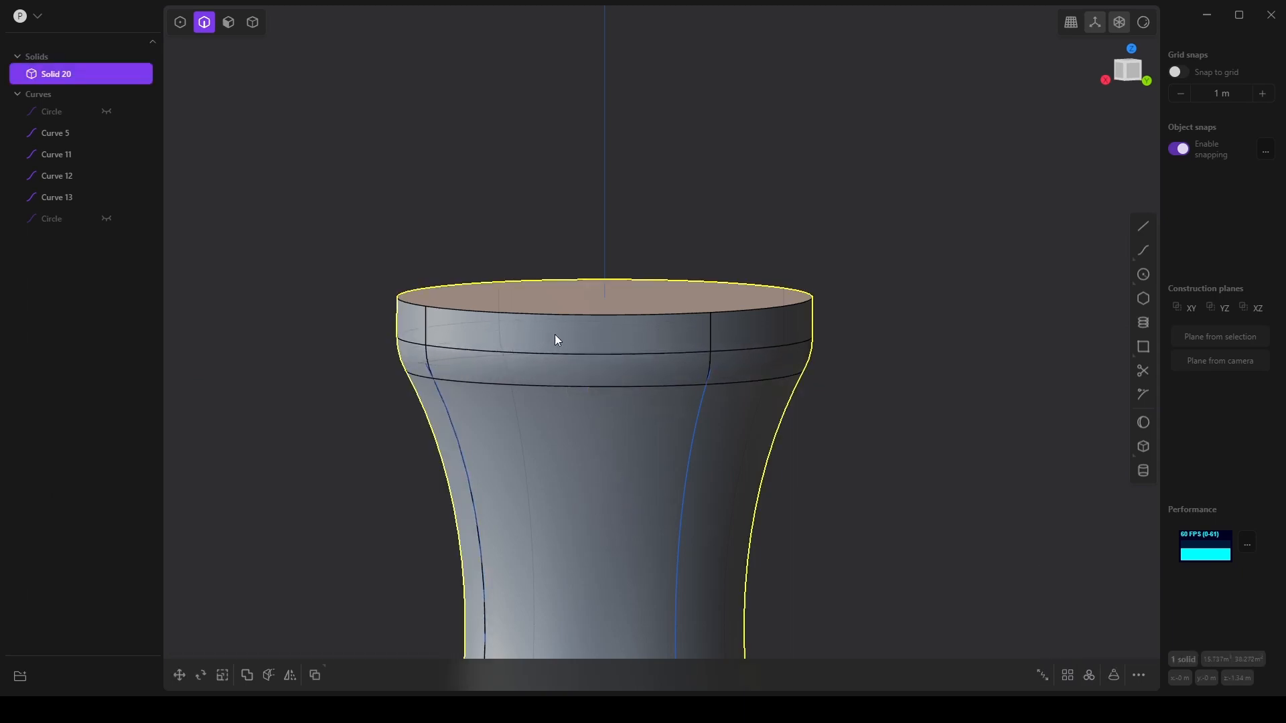
Fillet the collar's four top rim edges by about 0.34 m with the Conic shape.
middle_drag(555, 335, 513, 351)
click(517, 335)
key(b)
click(468, 258)
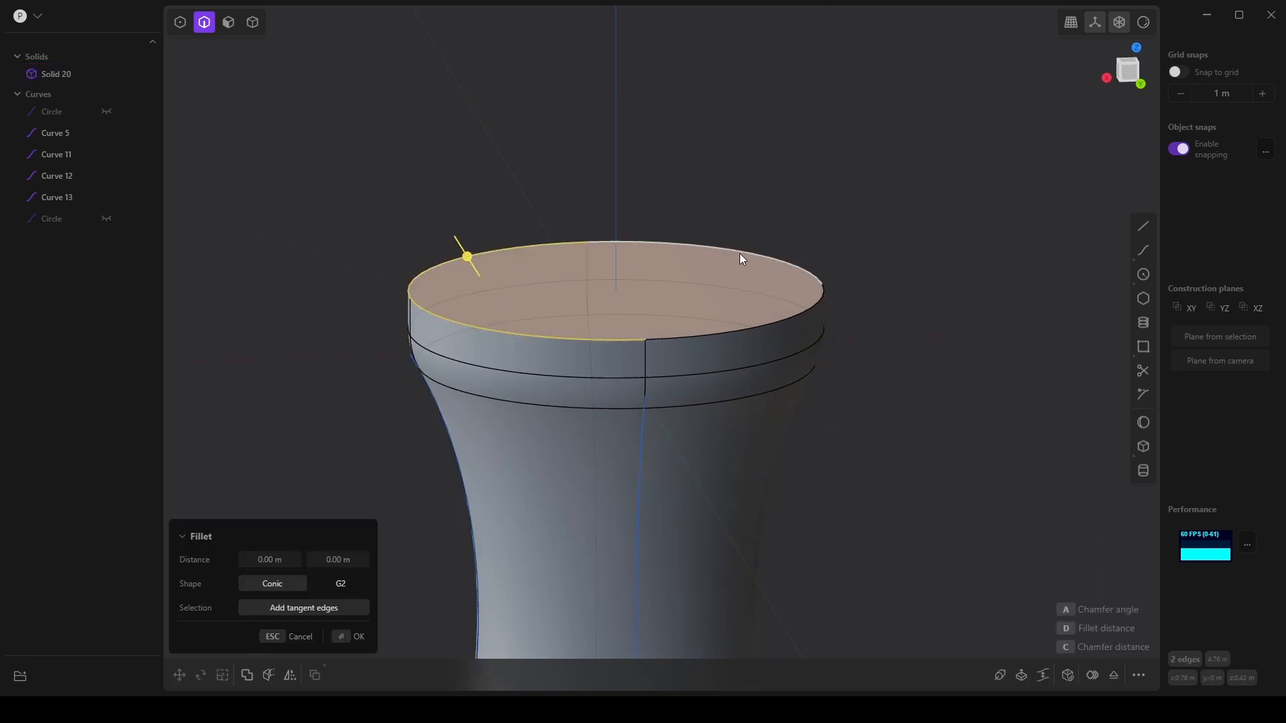
click(741, 255)
click(749, 330)
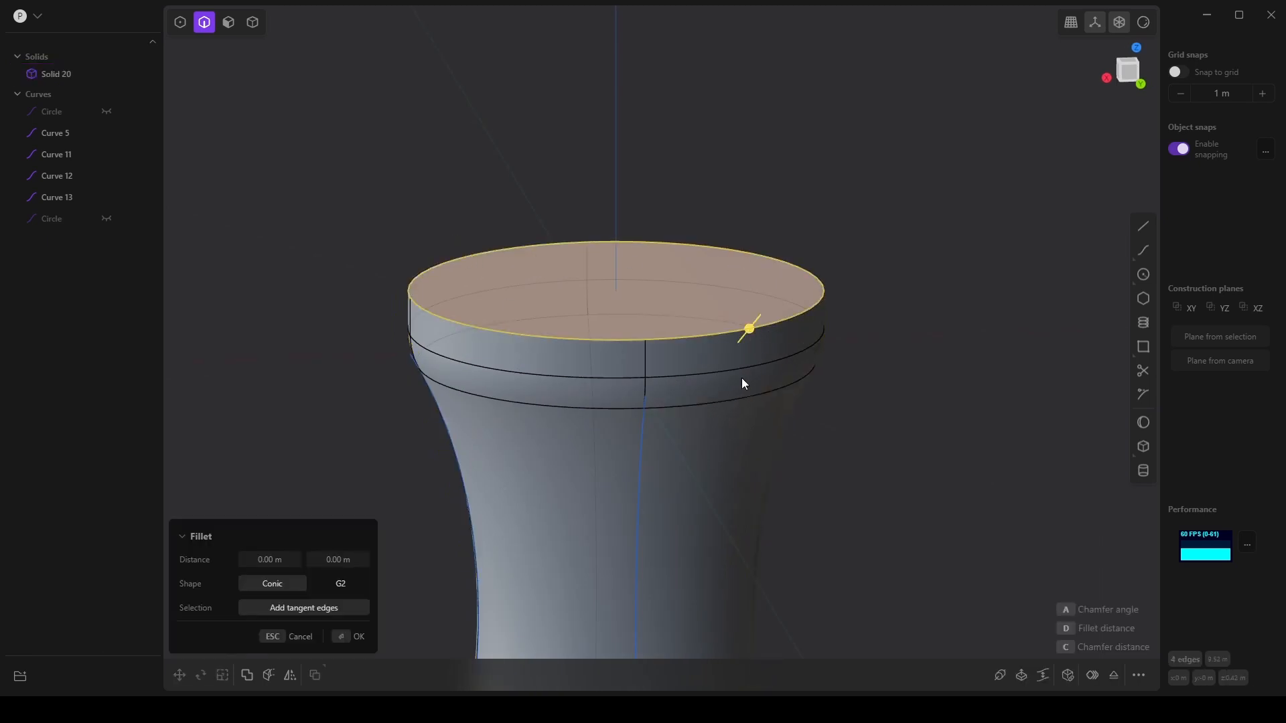
key(d)
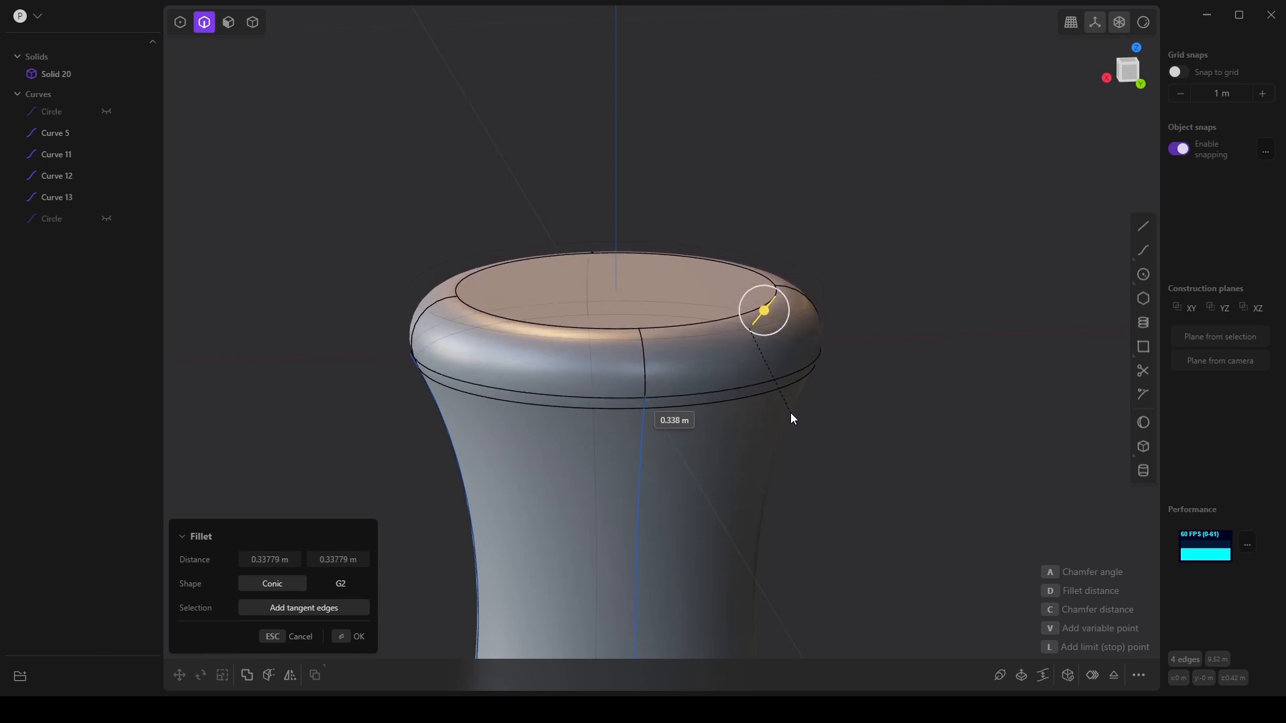
click(791, 412)
middle_drag(790, 413, 373, 286)
key(Return)
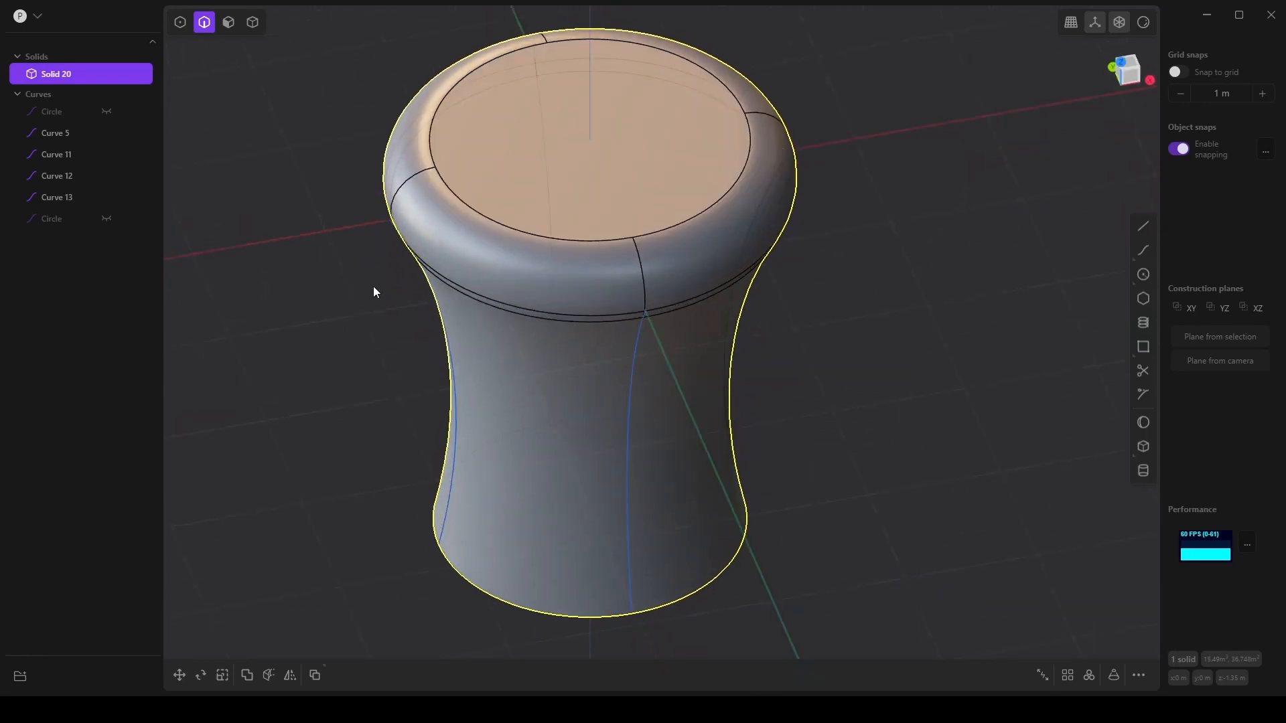
Hide the four side splines, Curve 5, Curve 11, Curve 12 and Curve 13.
click(106, 132)
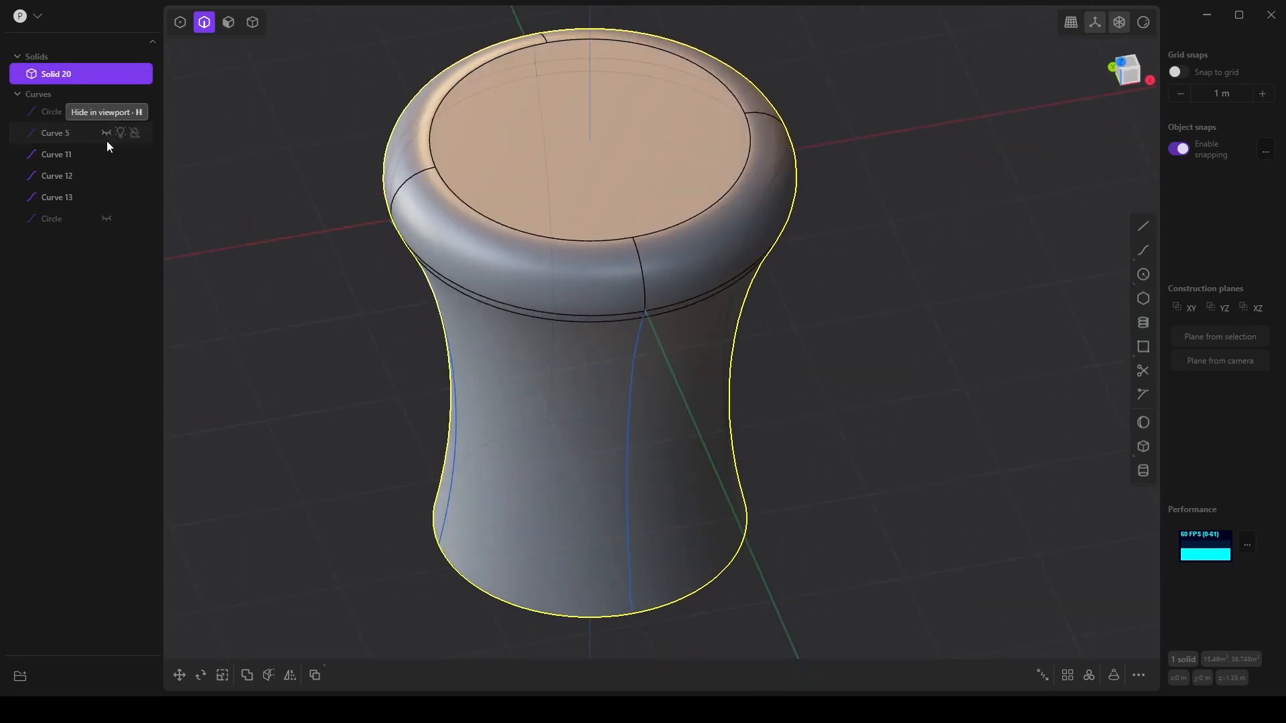
click(106, 154)
click(106, 176)
click(106, 197)
Offset the top face's outline inward by 0.40 m with Round gap fill, splitting off an inner circular face.
middle_drag(654, 400, 628, 428)
scroll(628, 428, up, 5)
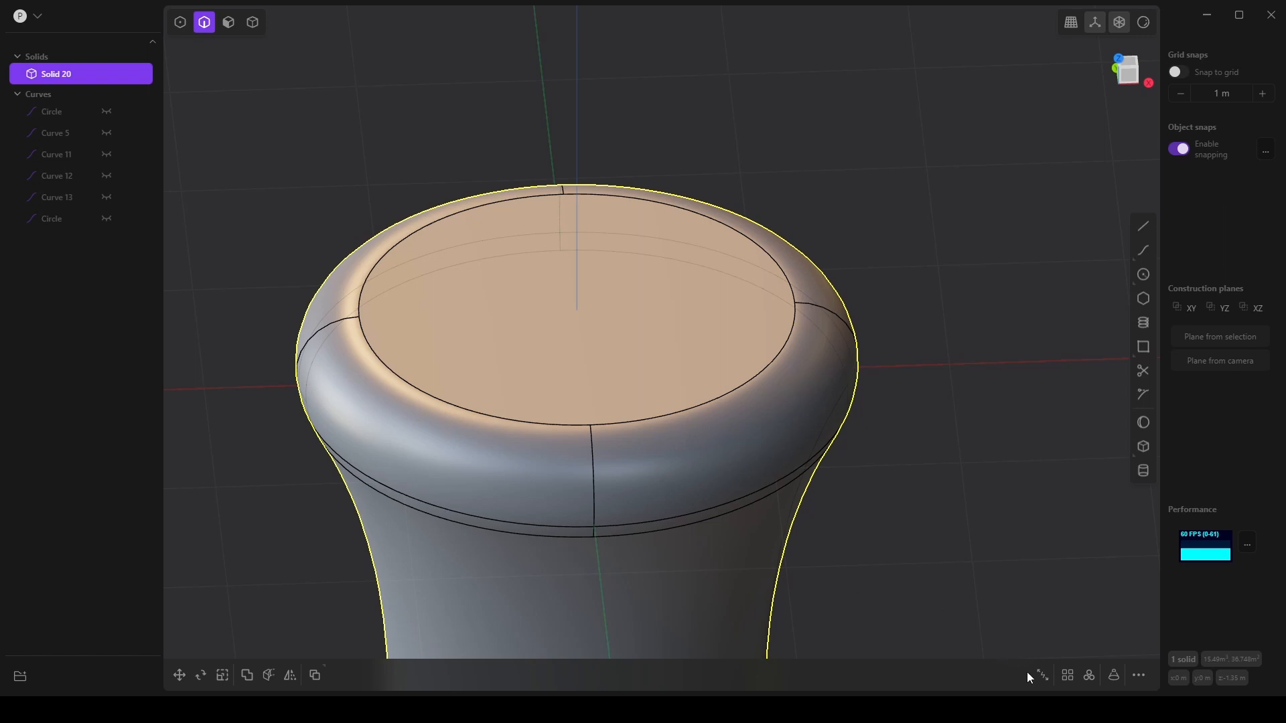
click(228, 22)
click(612, 342)
key(o)
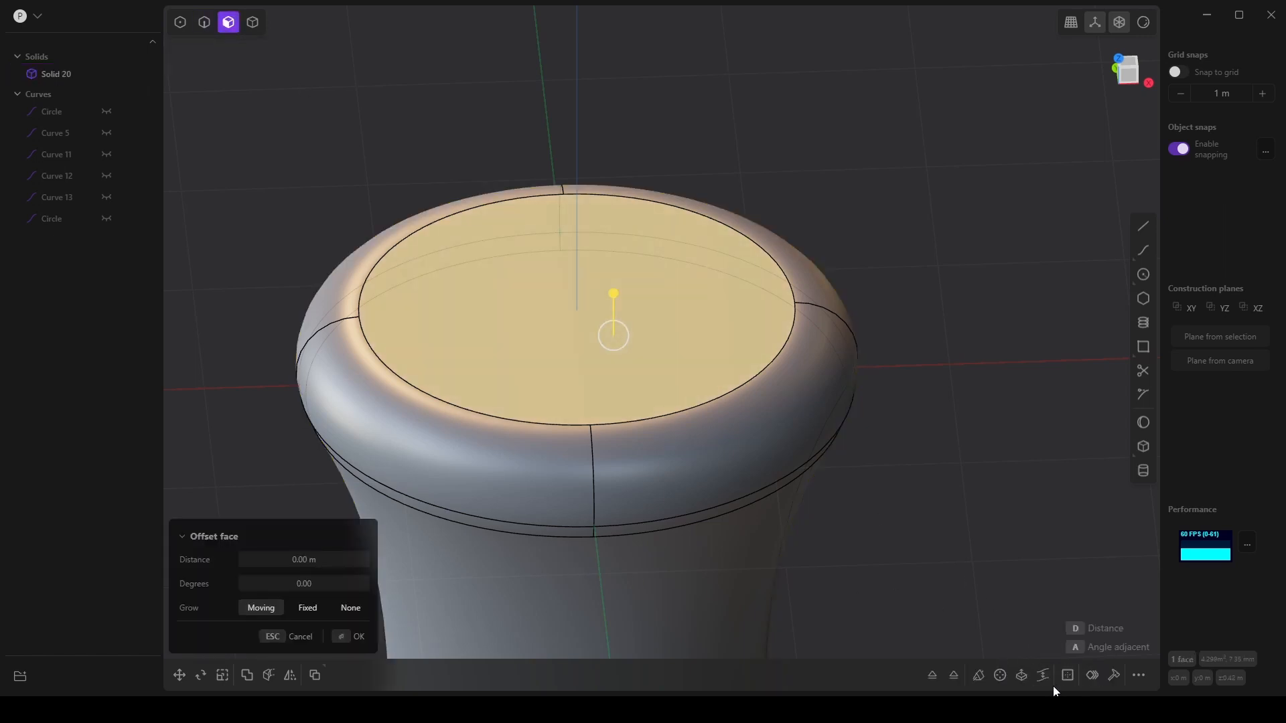
click(1086, 681)
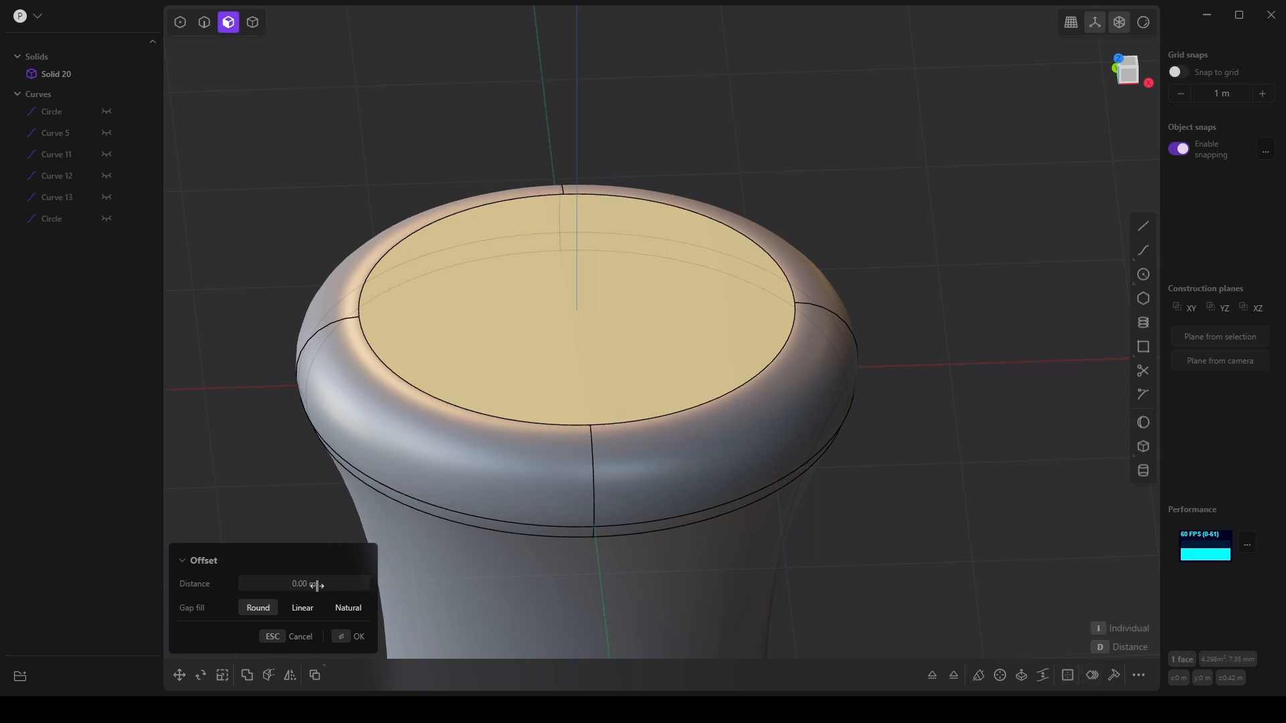
drag(310, 583, 339, 583)
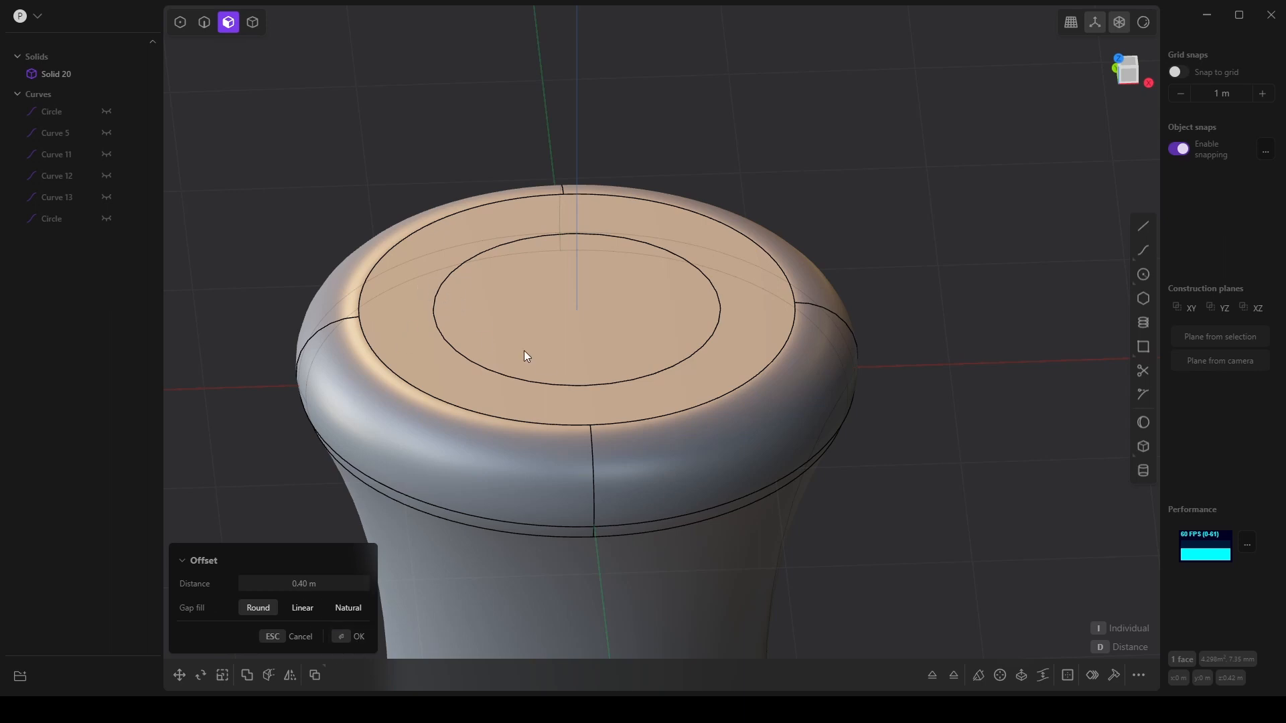
click(353, 637)
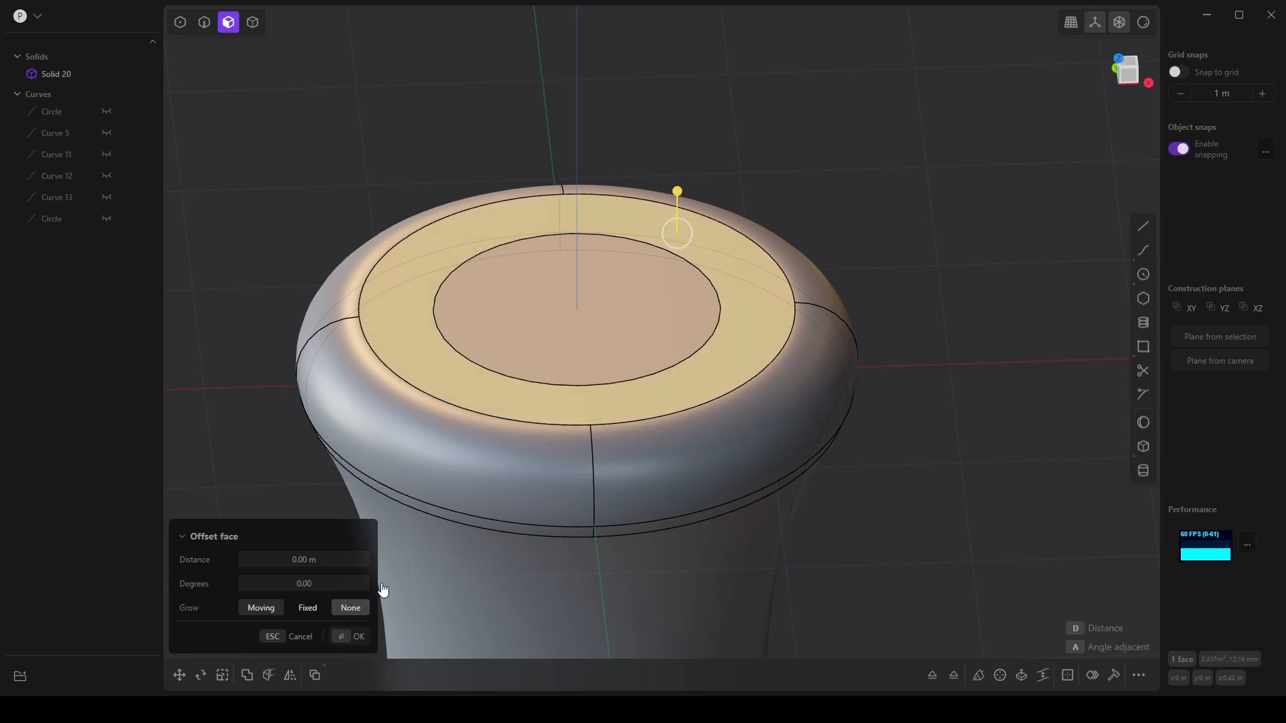
click(854, 237)
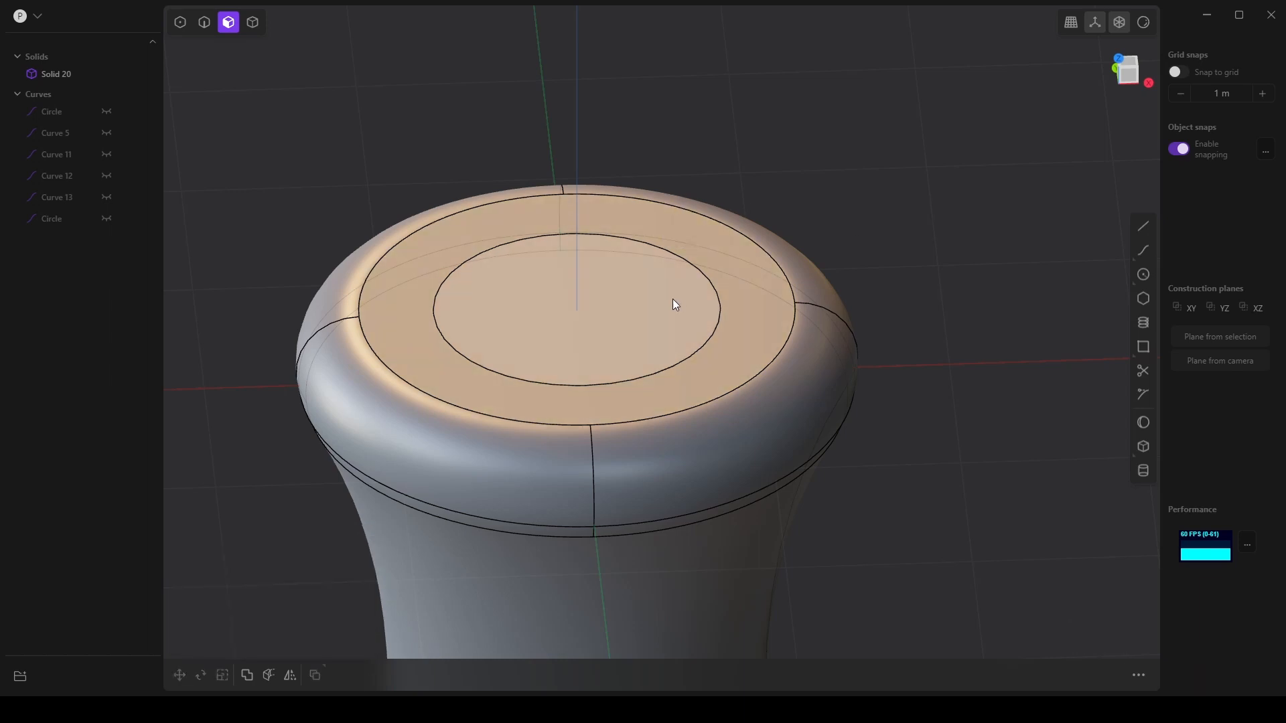
Offset the inner circular top face downward to sink a shallow round recess.
click(672, 301)
drag(676, 258, 677, 283)
click(650, 316)
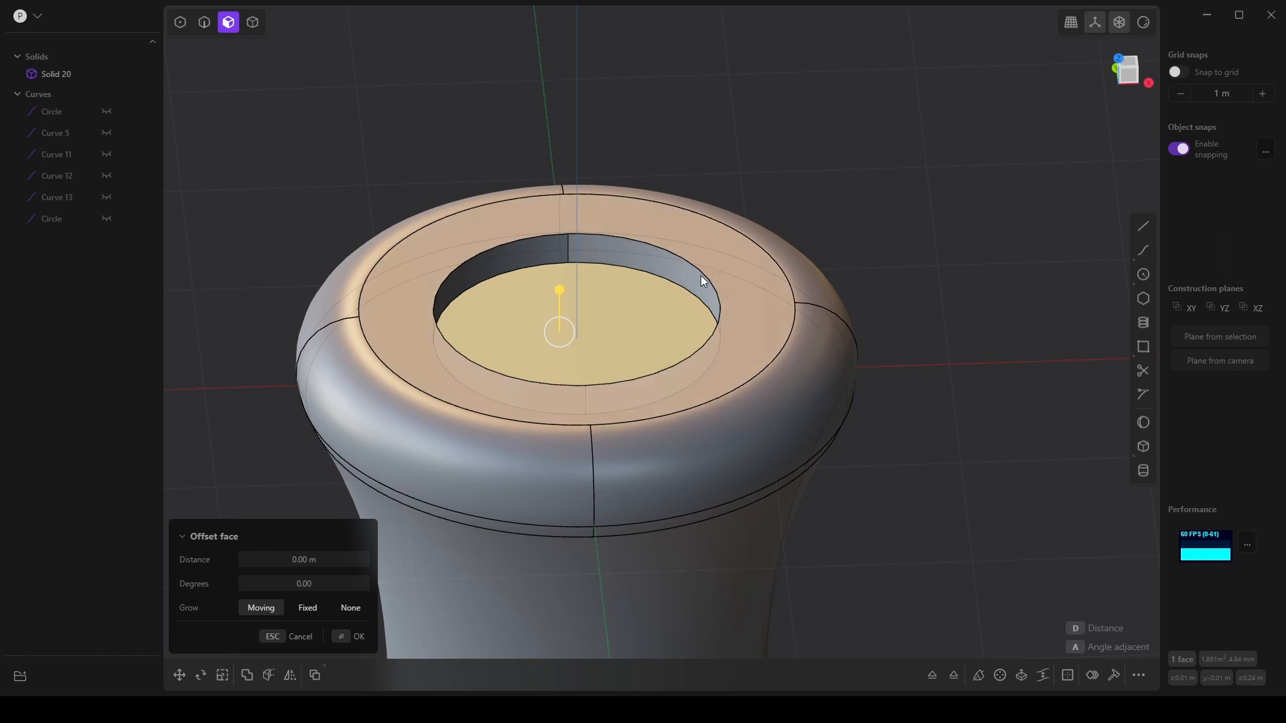
Chamfer the recess's four upper rim edges by about 0.15 m.
click(204, 22)
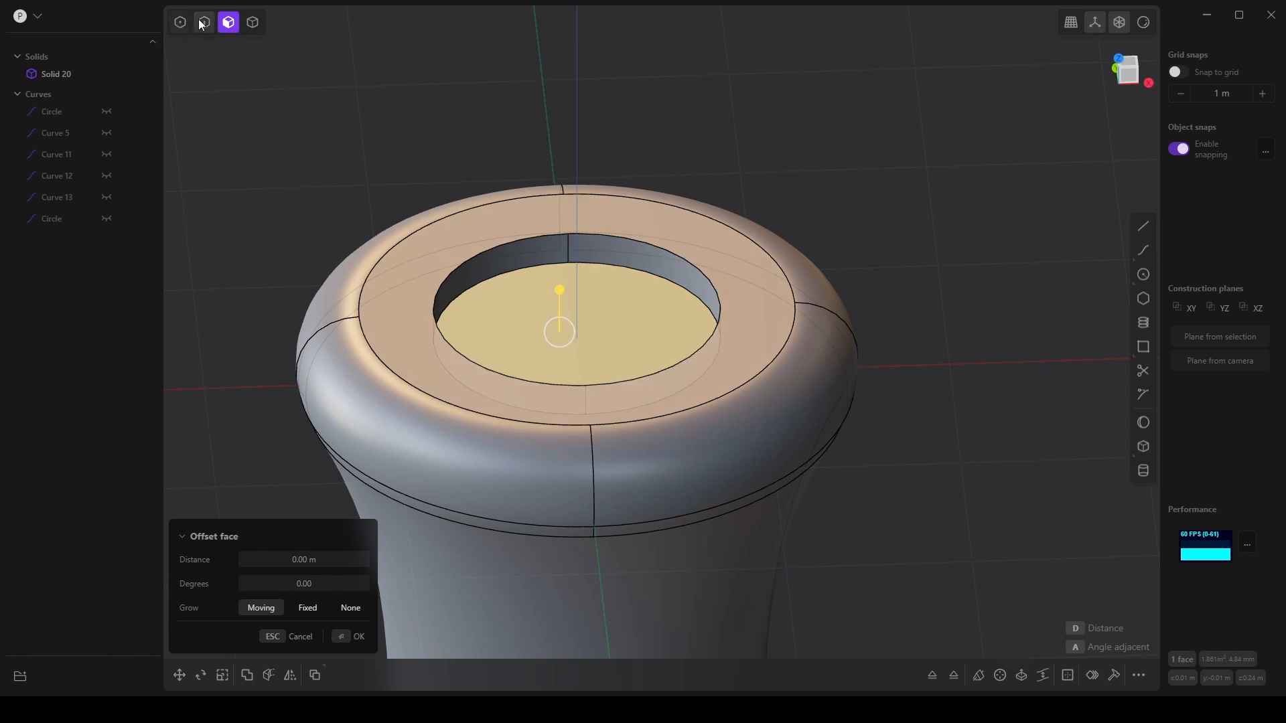
click(471, 259)
click(460, 350)
click(678, 364)
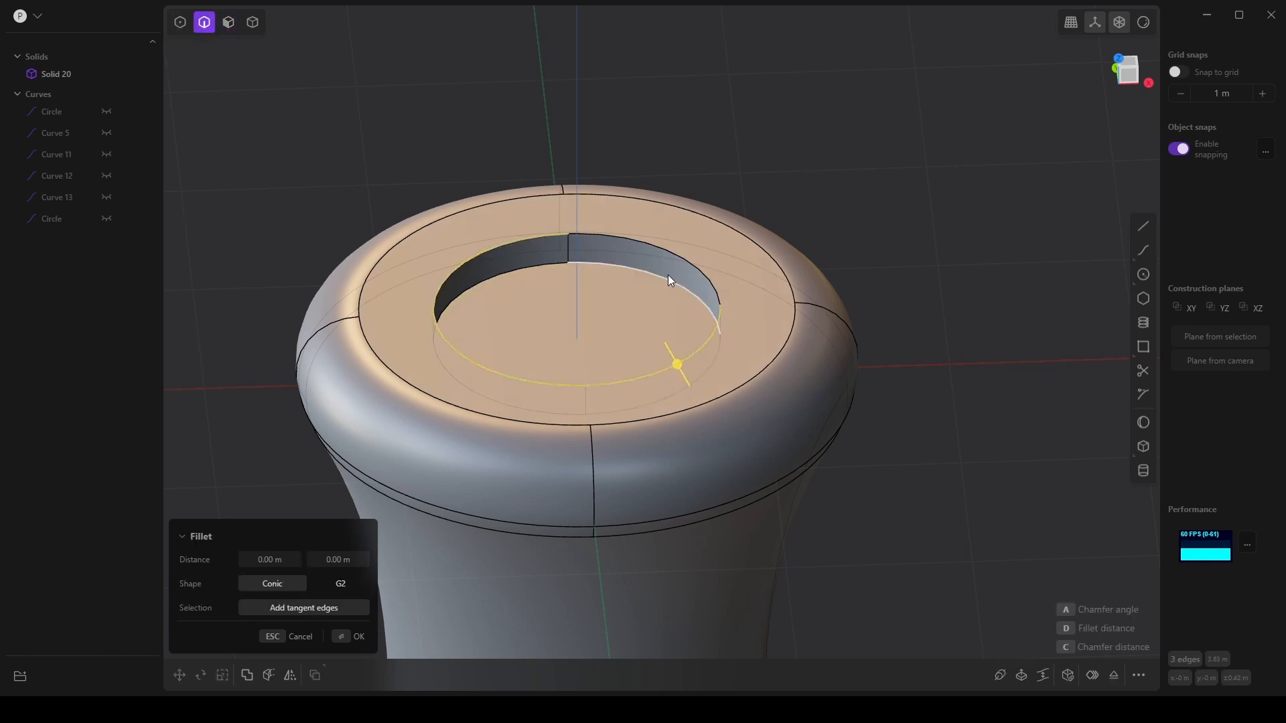
click(677, 255)
middle_drag(676, 280, 690, 461)
key(d)
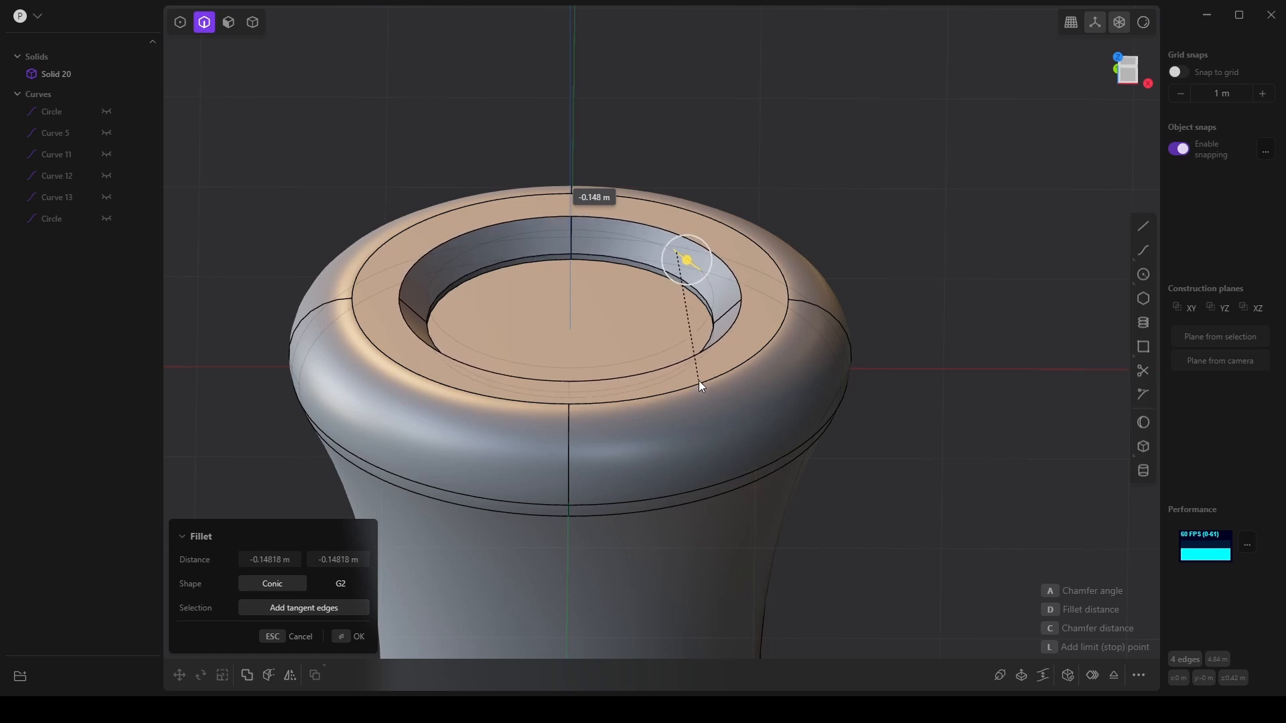
click(699, 382)
right_click(653, 383)
Offset the recess floor's outline inward by 0.51 m with Round gap fill, splitting off a small central circular face.
middle_drag(651, 385, 558, 432)
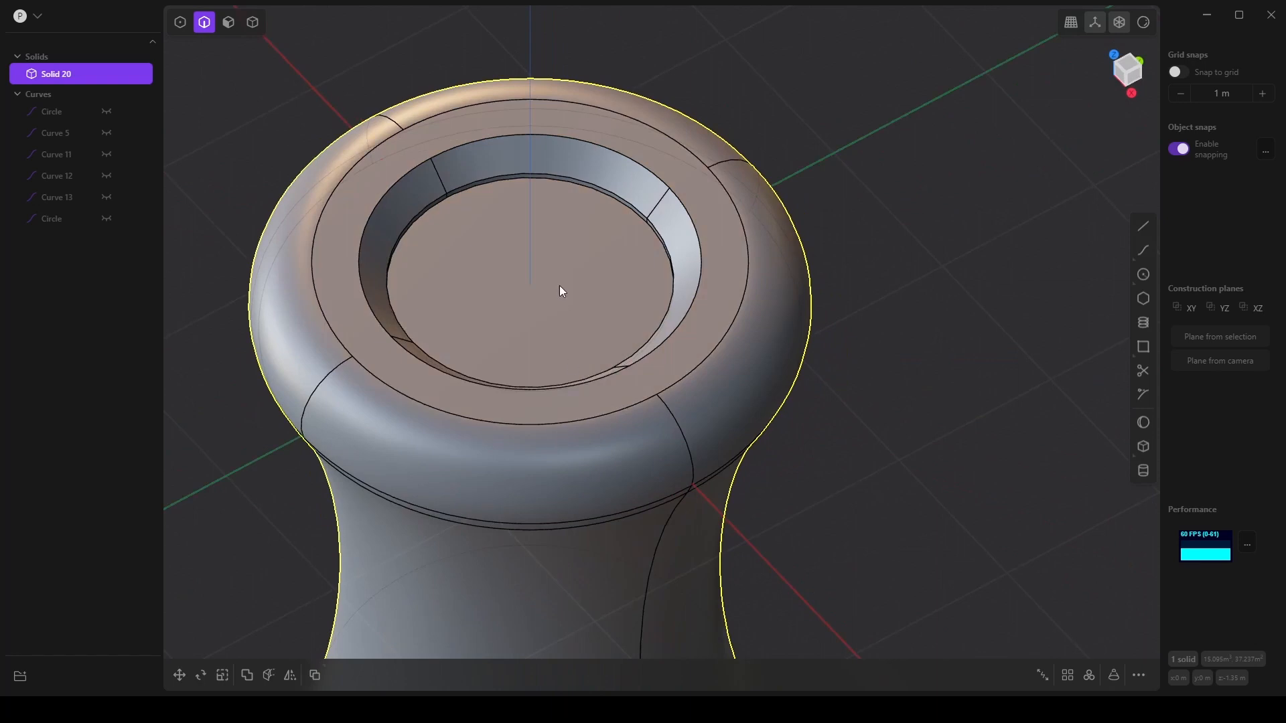
shift+middle_drag(561, 286, 680, 351)
scroll(679, 351, up, 2)
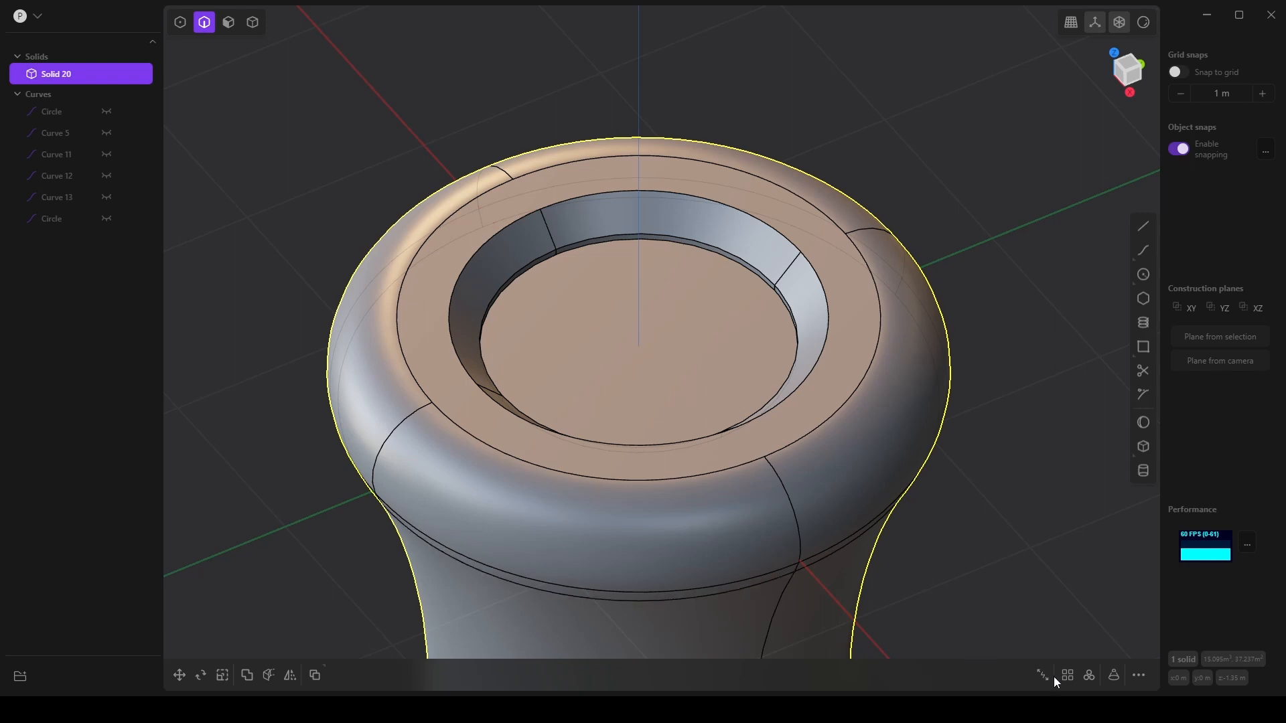
key(3)
click(683, 348)
key(o)
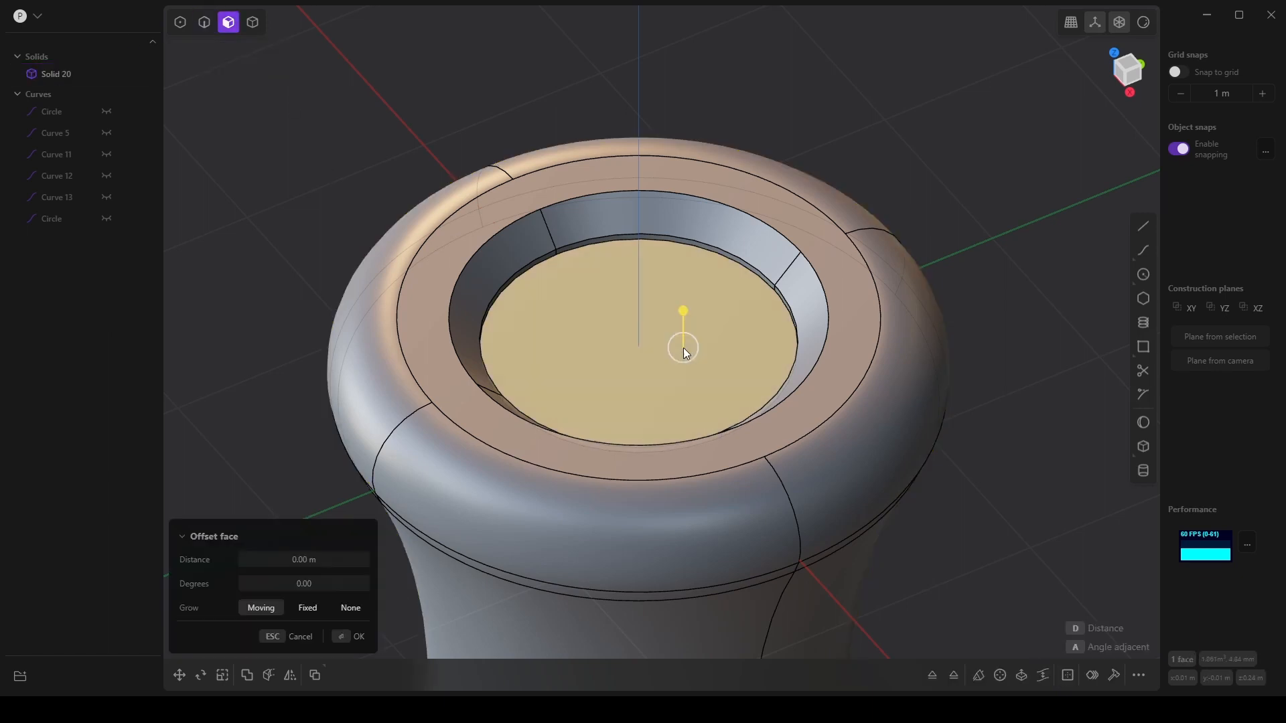
click(1093, 675)
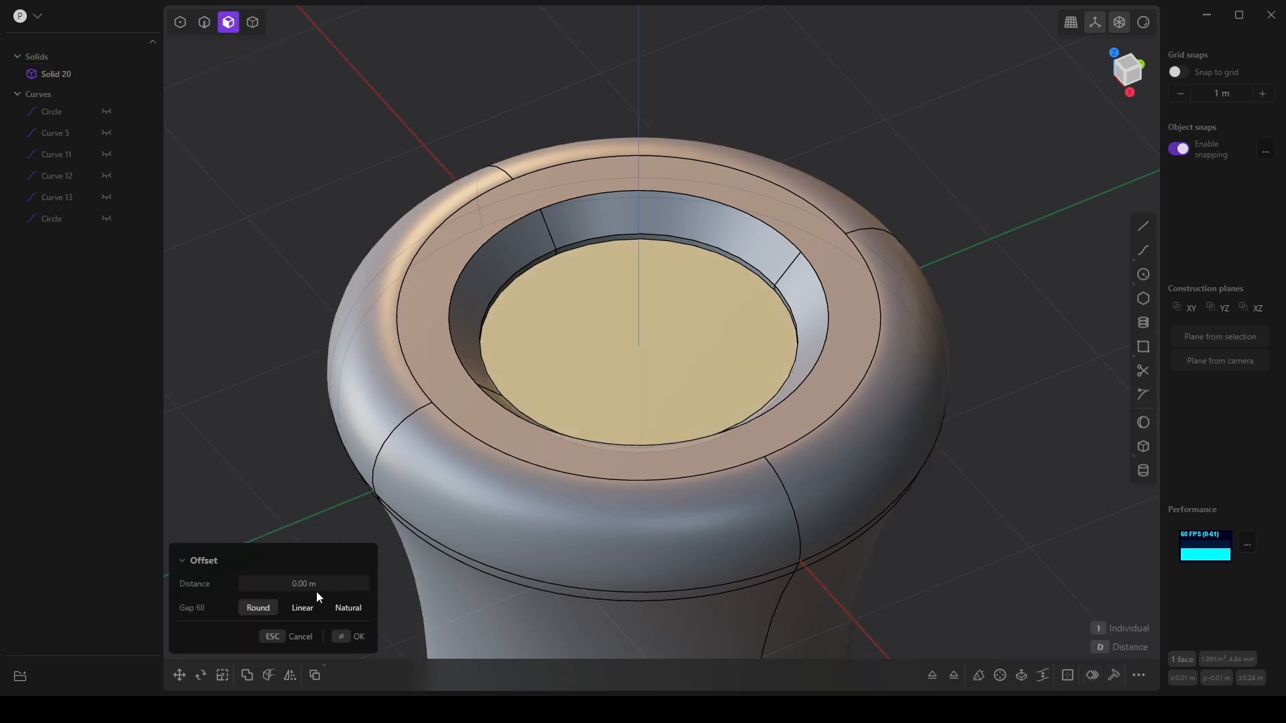
drag(302, 584, 337, 584)
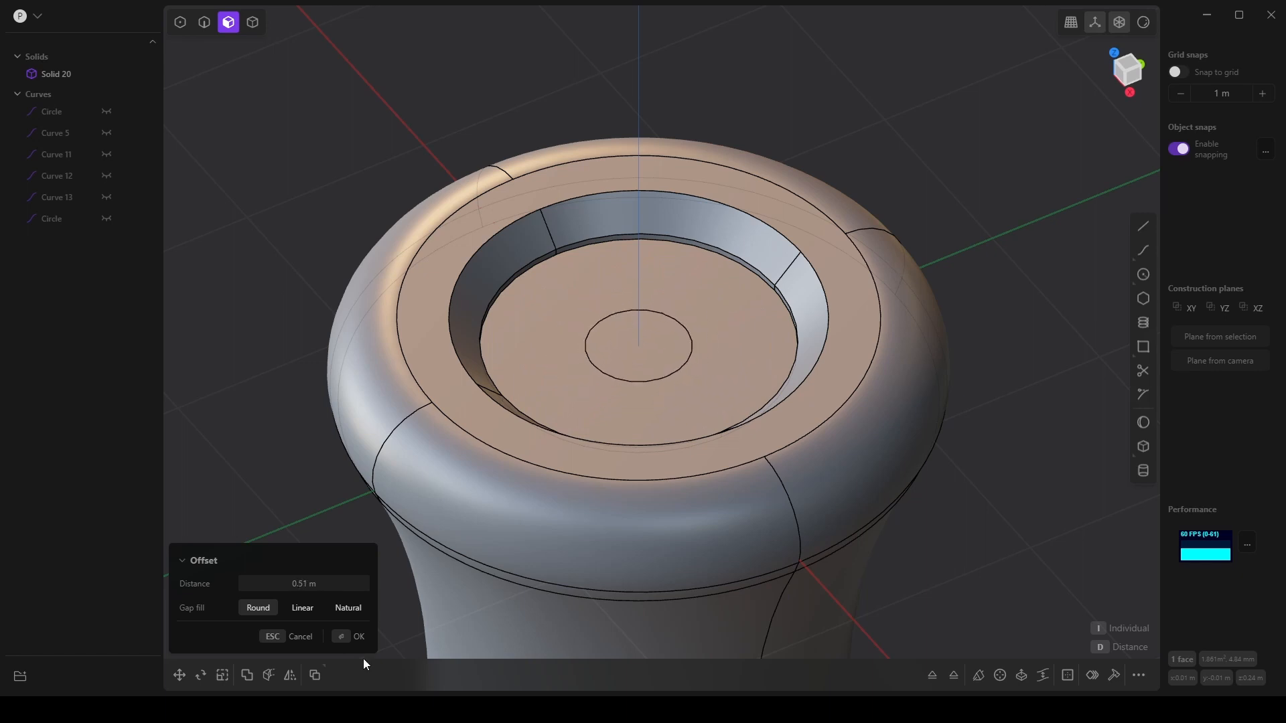
click(352, 637)
click(359, 635)
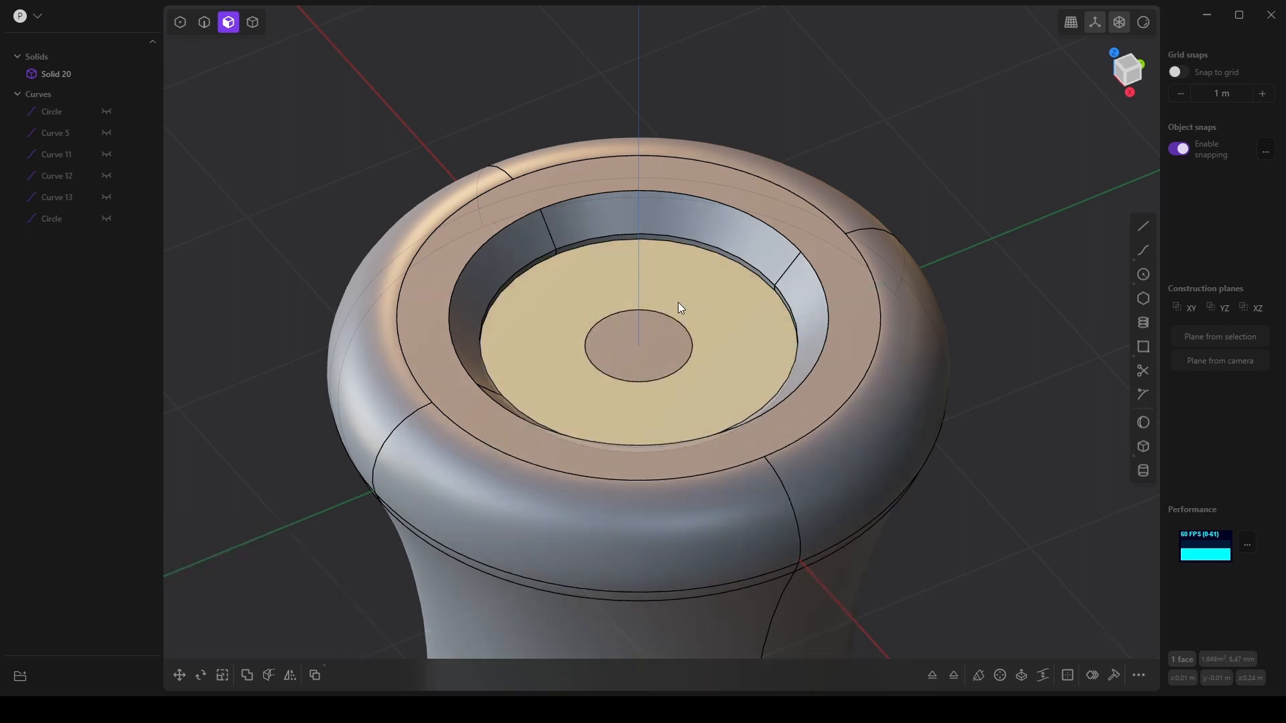
Offset the small central circular face on the recess floor upward by about 0.175 m to form a cylindrical boss.
click(650, 331)
middle_drag(653, 396, 640, 365)
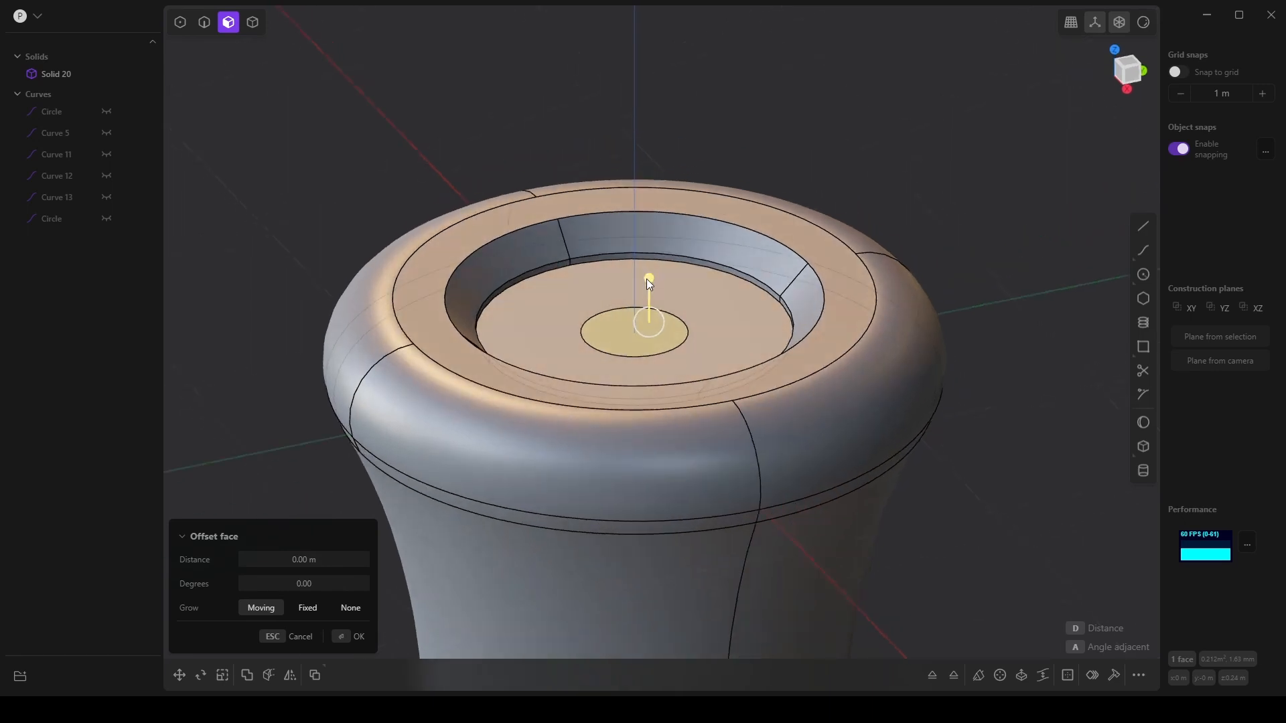
drag(647, 280, 655, 247)
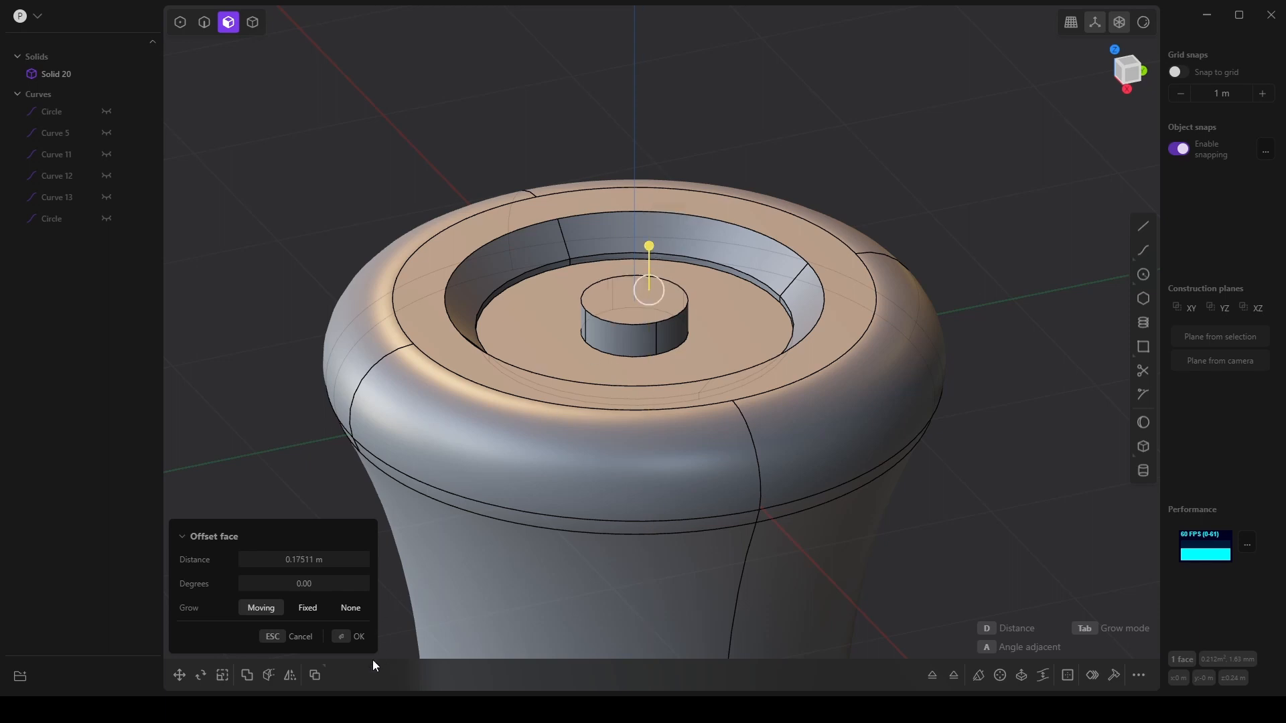
click(348, 639)
Chamfer the four top rim edges of the central boss by about 0.117 m.
click(643, 301)
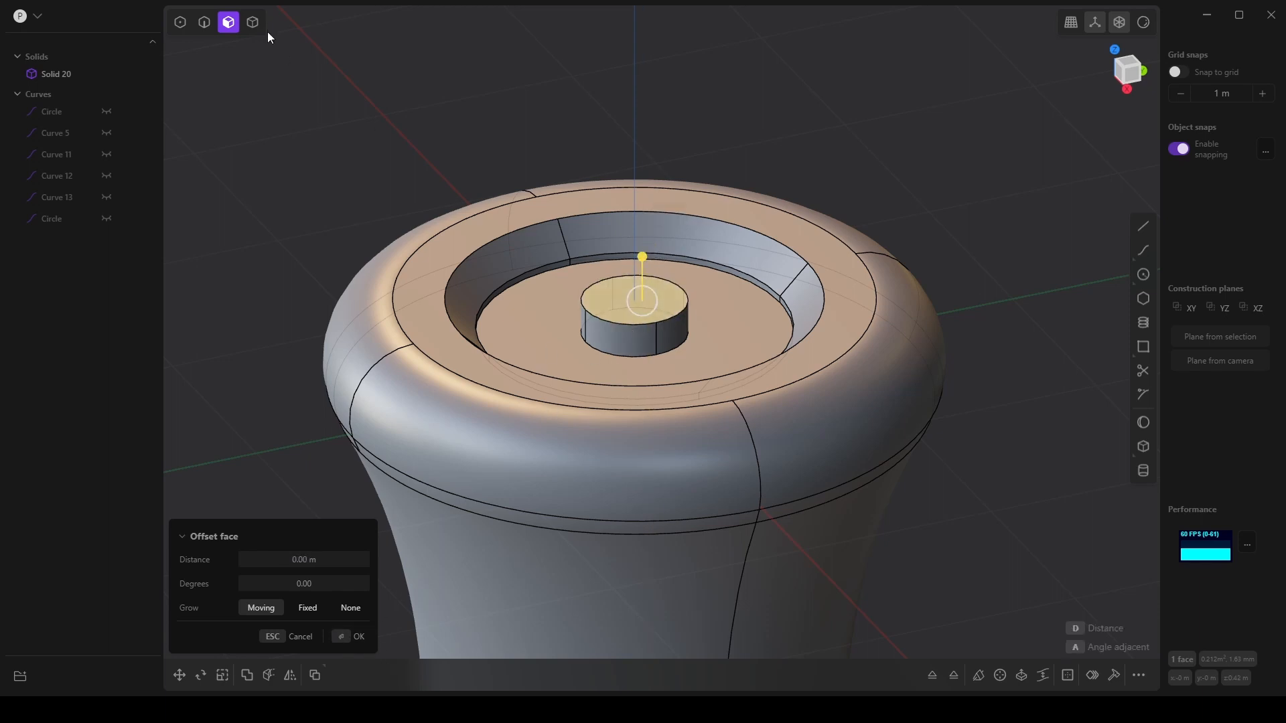
click(203, 22)
click(631, 324)
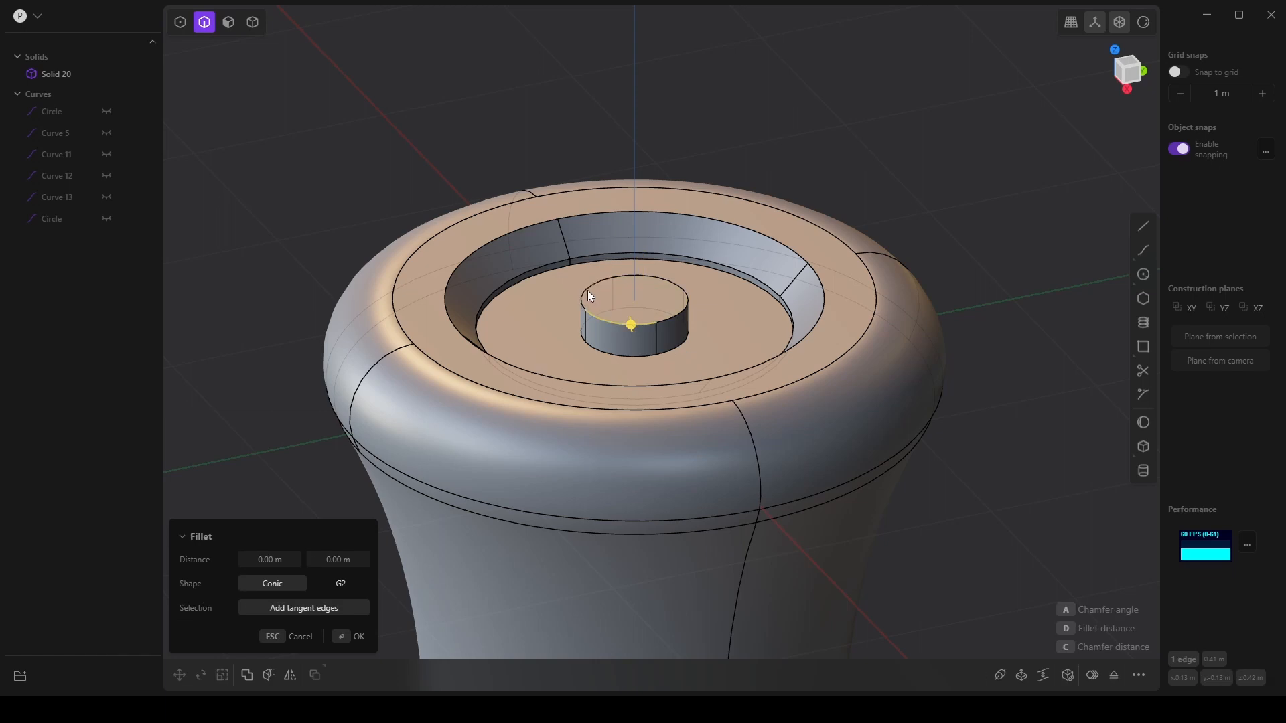
click(657, 287)
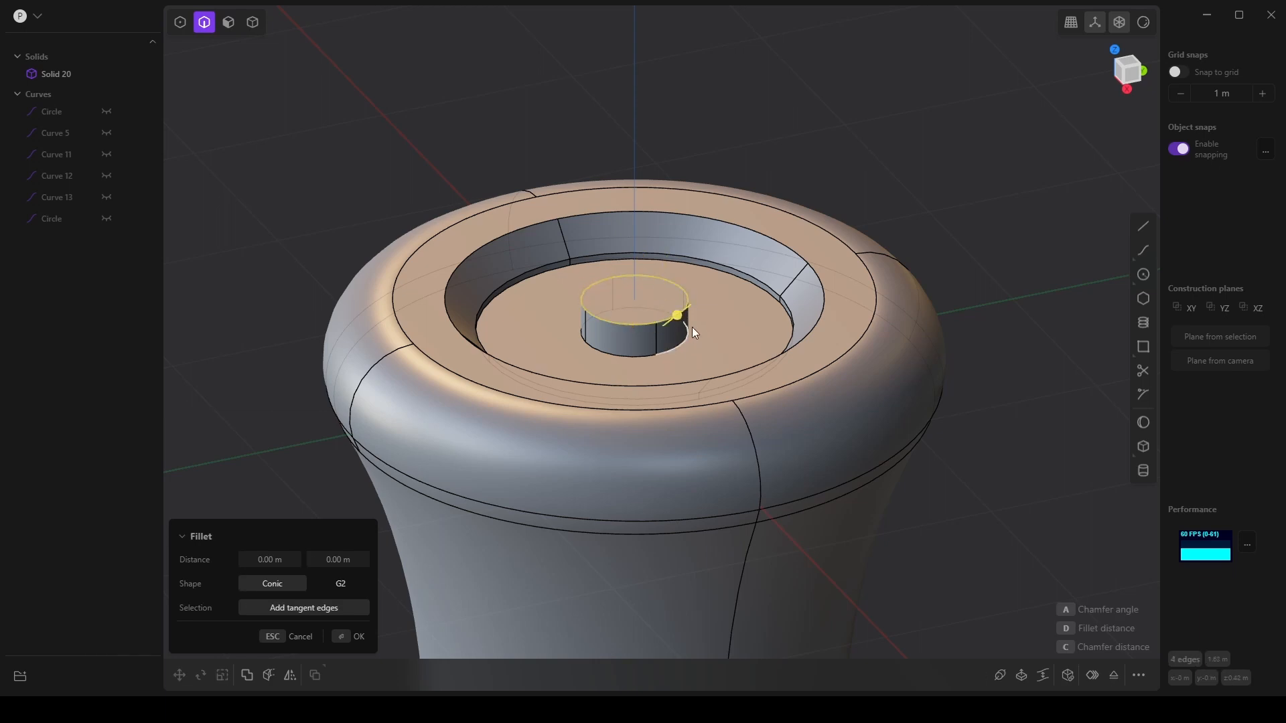
drag(693, 327, 717, 344)
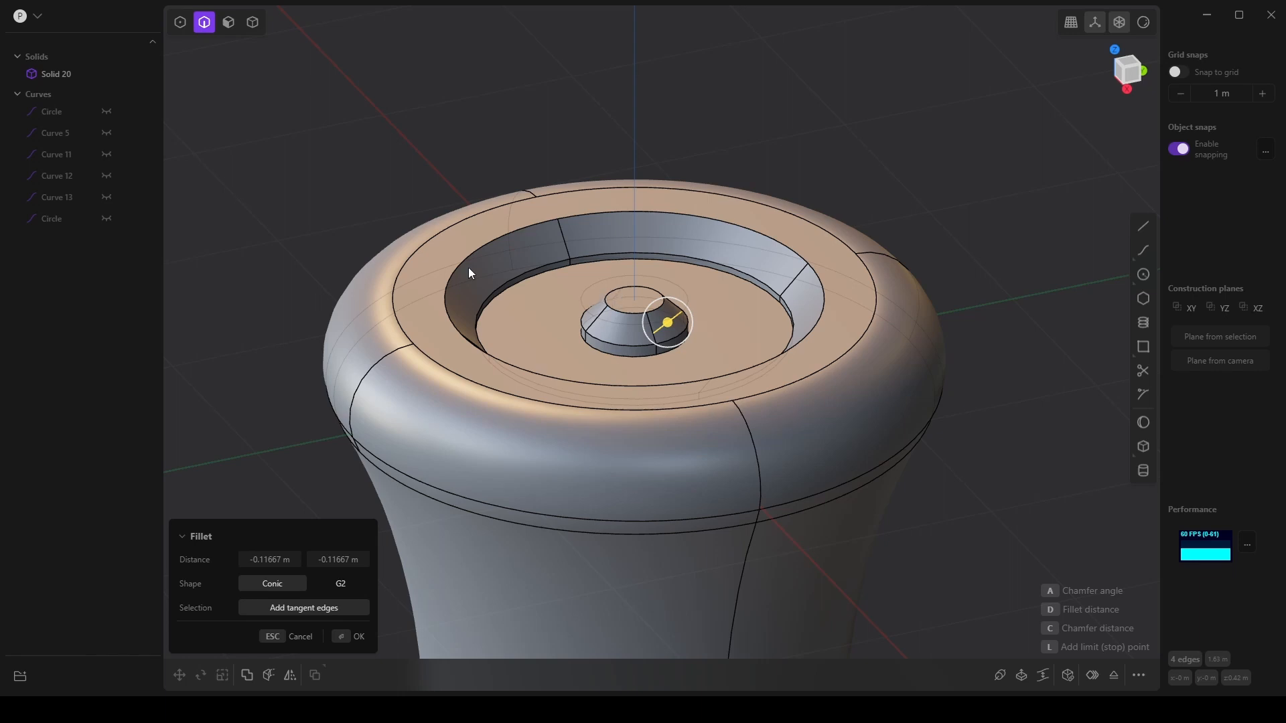
key(Return)
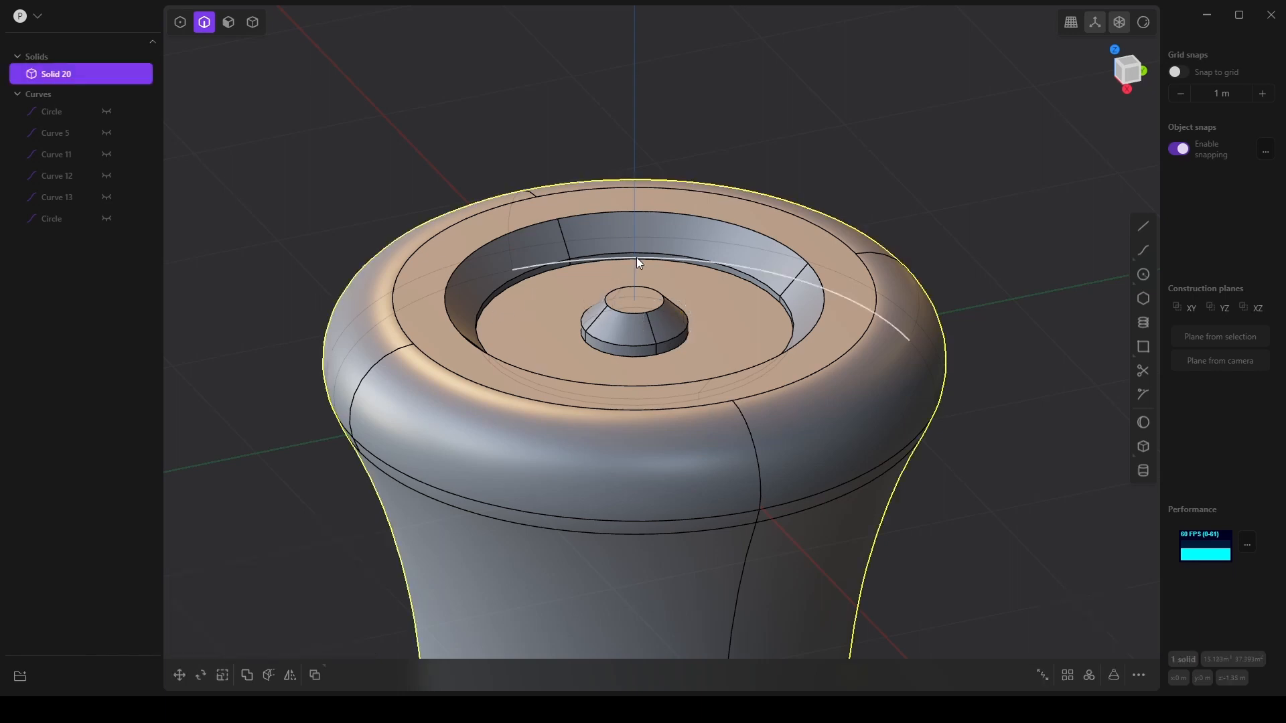
Lower the chamfered boss's top face slightly and offset its outline inward by 0.05 m with Round gap fill.
click(228, 22)
drag(633, 303, 633, 266)
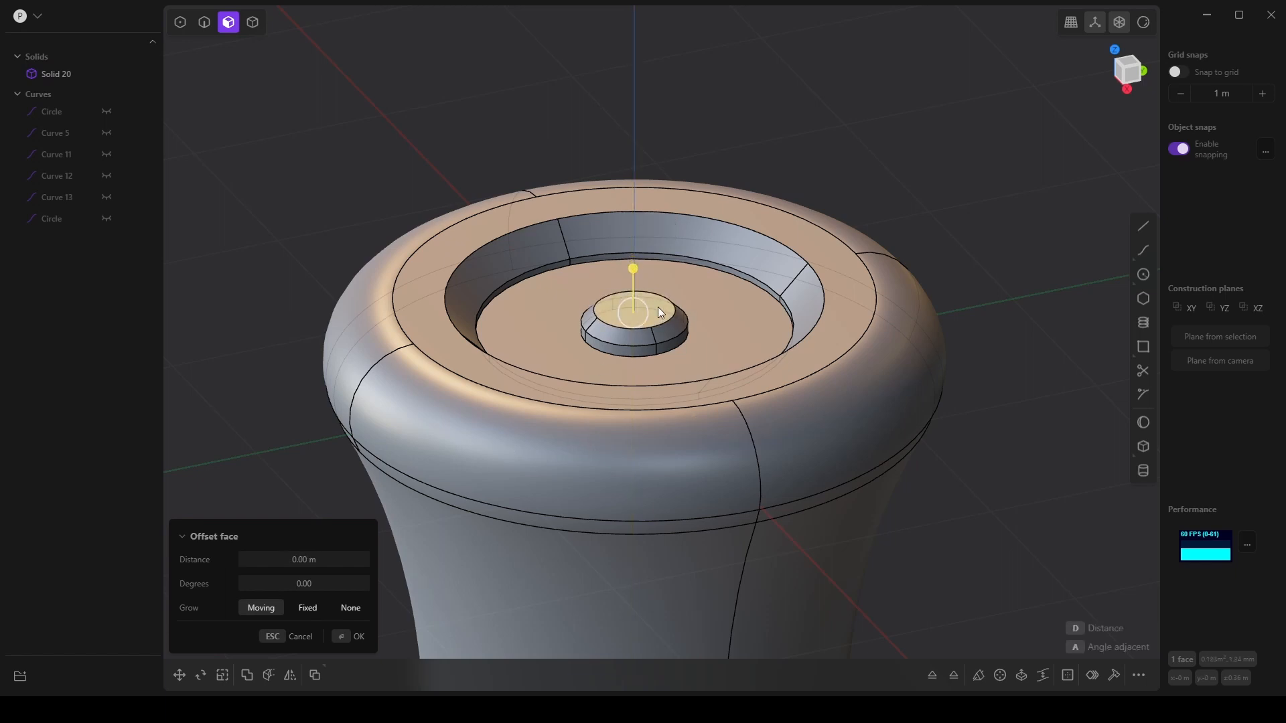
click(1092, 675)
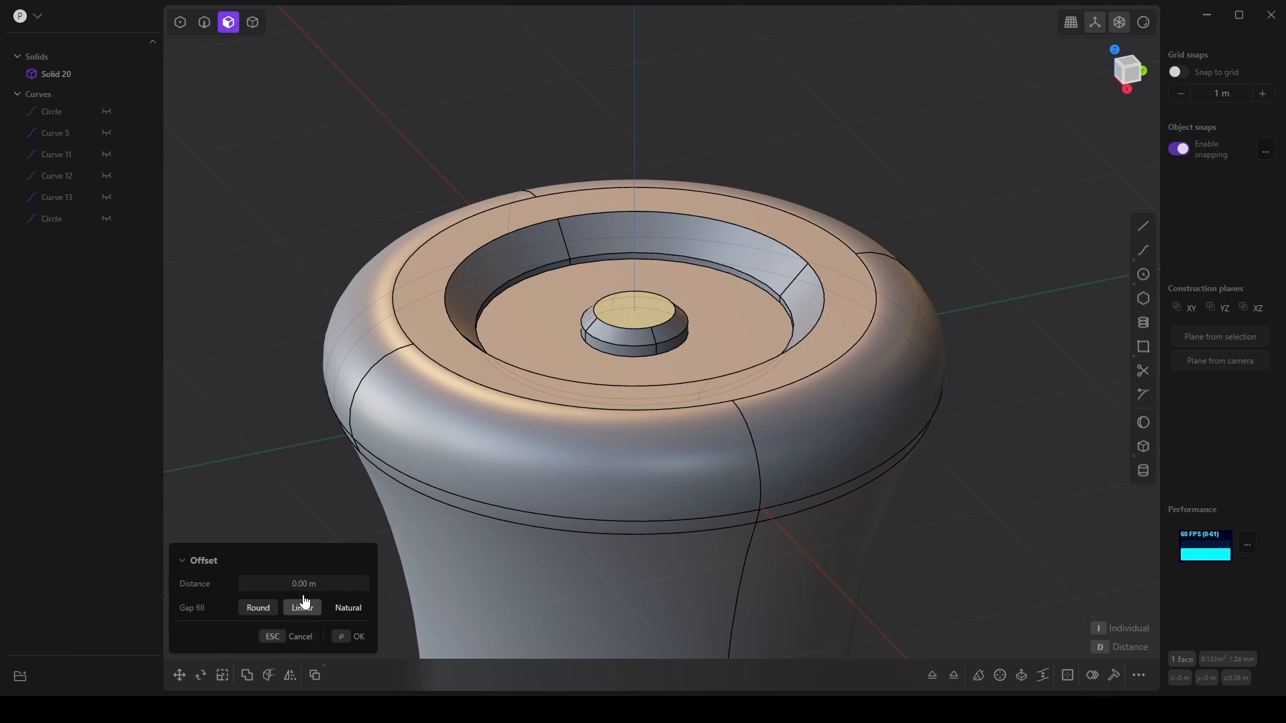
drag(303, 579, 328, 578)
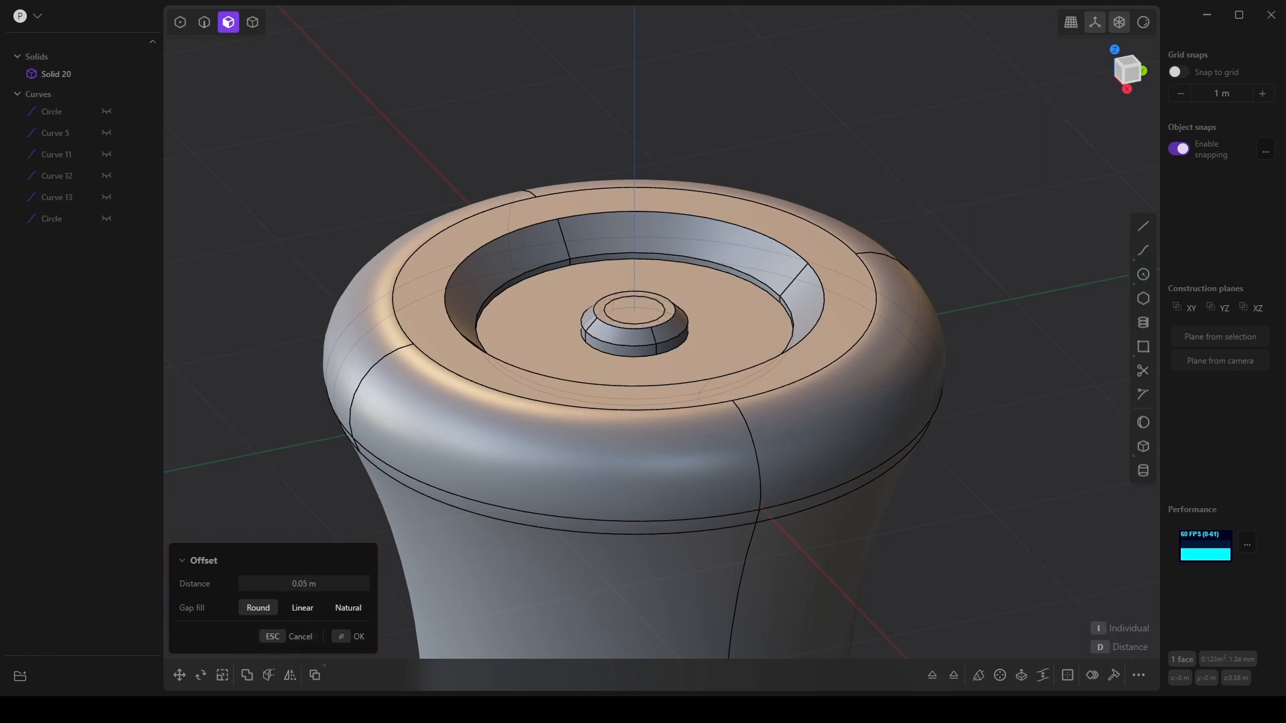
click(350, 636)
Raise the inner circular face on top of the boss slightly to form a small stepped tip.
click(616, 316)
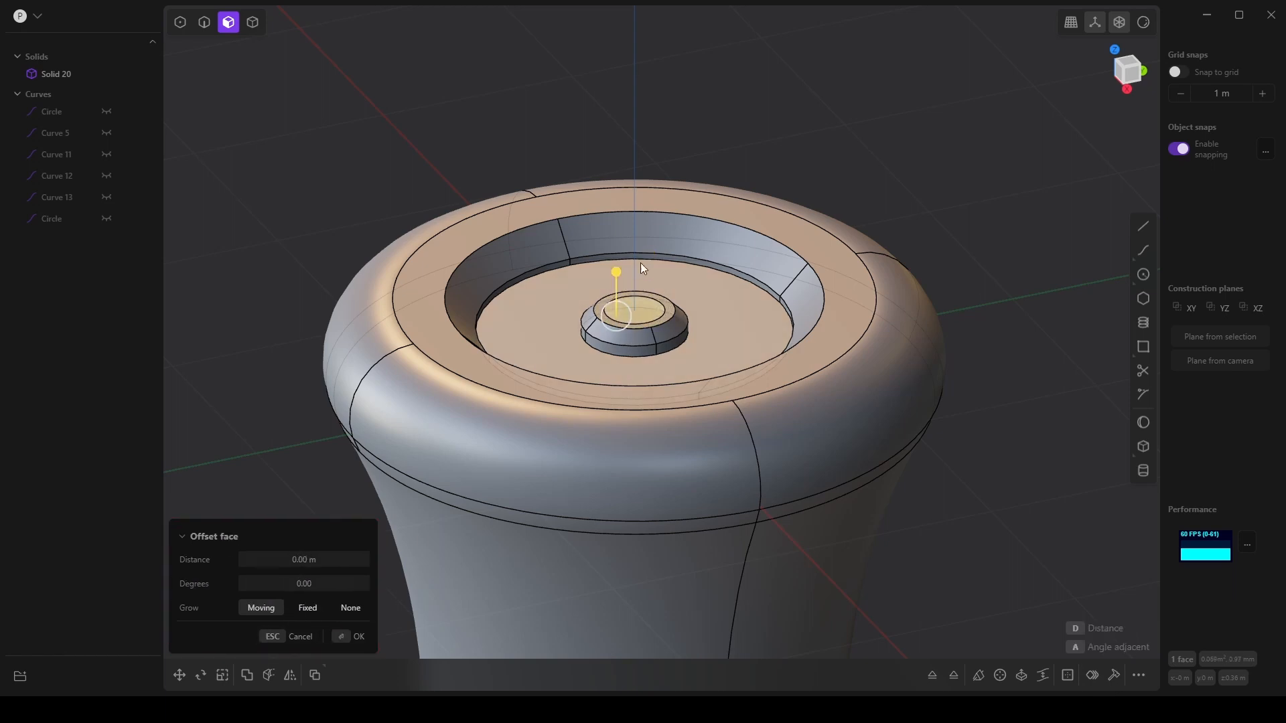
drag(618, 271, 617, 266)
mouse_move(604, 336)
middle_down()
mouse_move(781, 400)
mouse_move(625, 451)
mouse_move(445, 480)
mouse_move(721, 256)
mouse_move(637, 301)
mouse_move(637, 410)
mouse_move(666, 229)
mouse_move(751, 231)
mouse_move(652, 347)
mouse_move(600, 333)
middle_up()
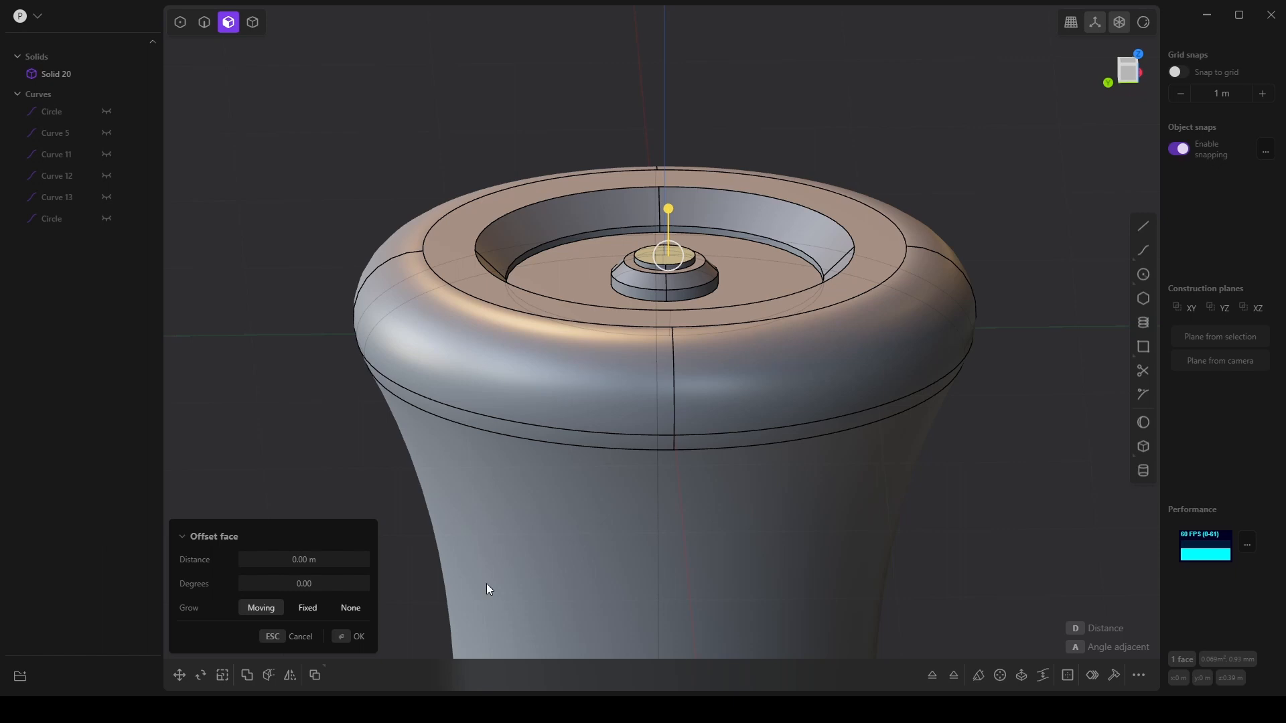
Duplicate the flat bottom face of the waisted body as a separate sheet at the same position.
scroll(486, 584, down, 10)
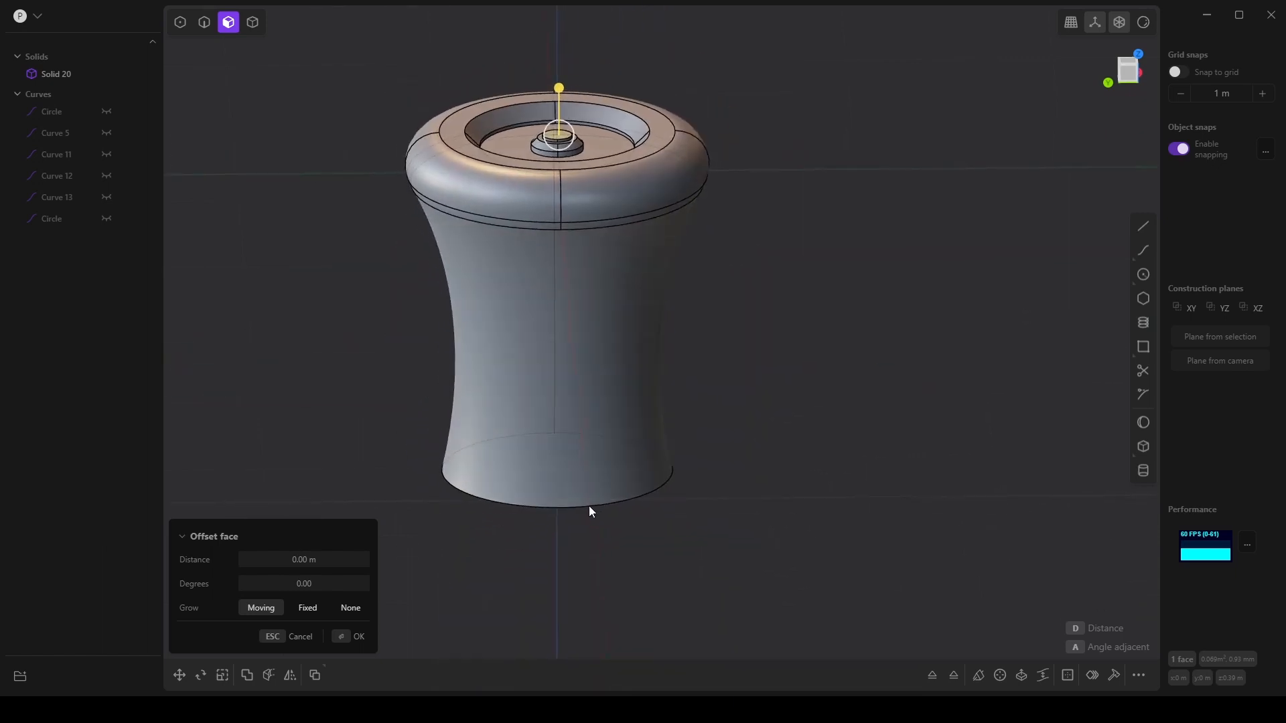
middle_drag(588, 509, 593, 405)
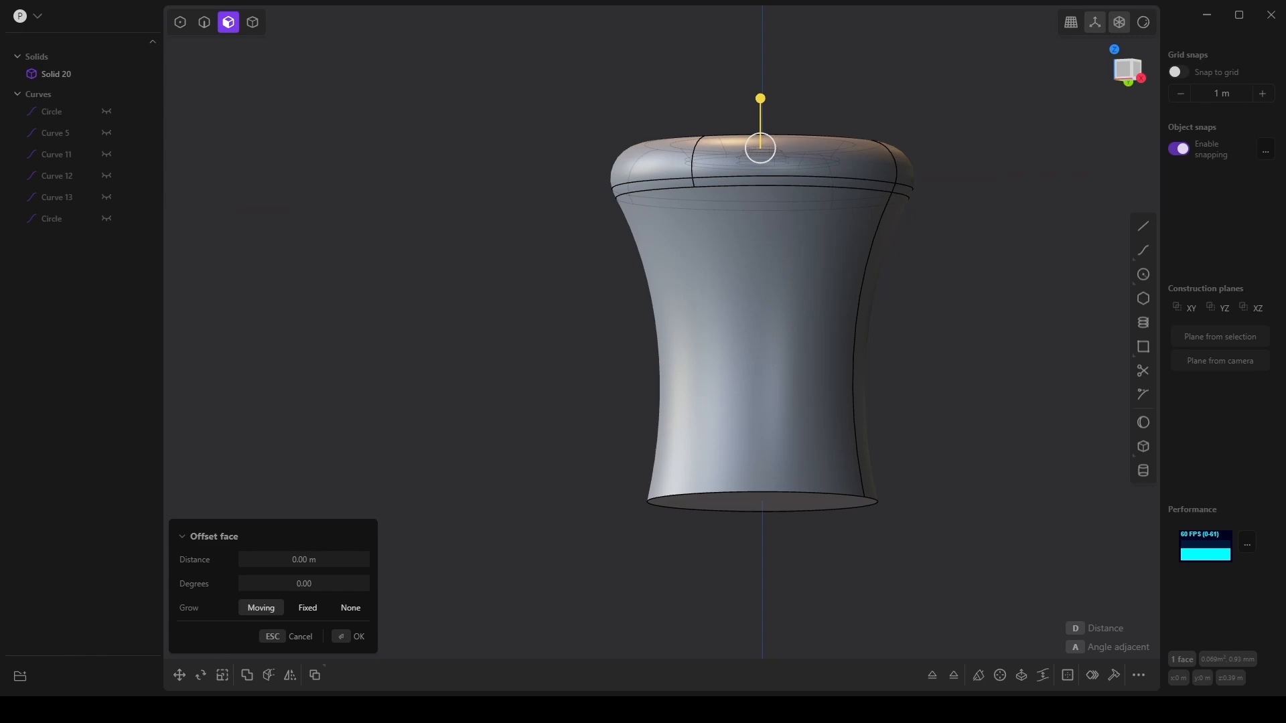
middle_drag(816, 436, 551, 488)
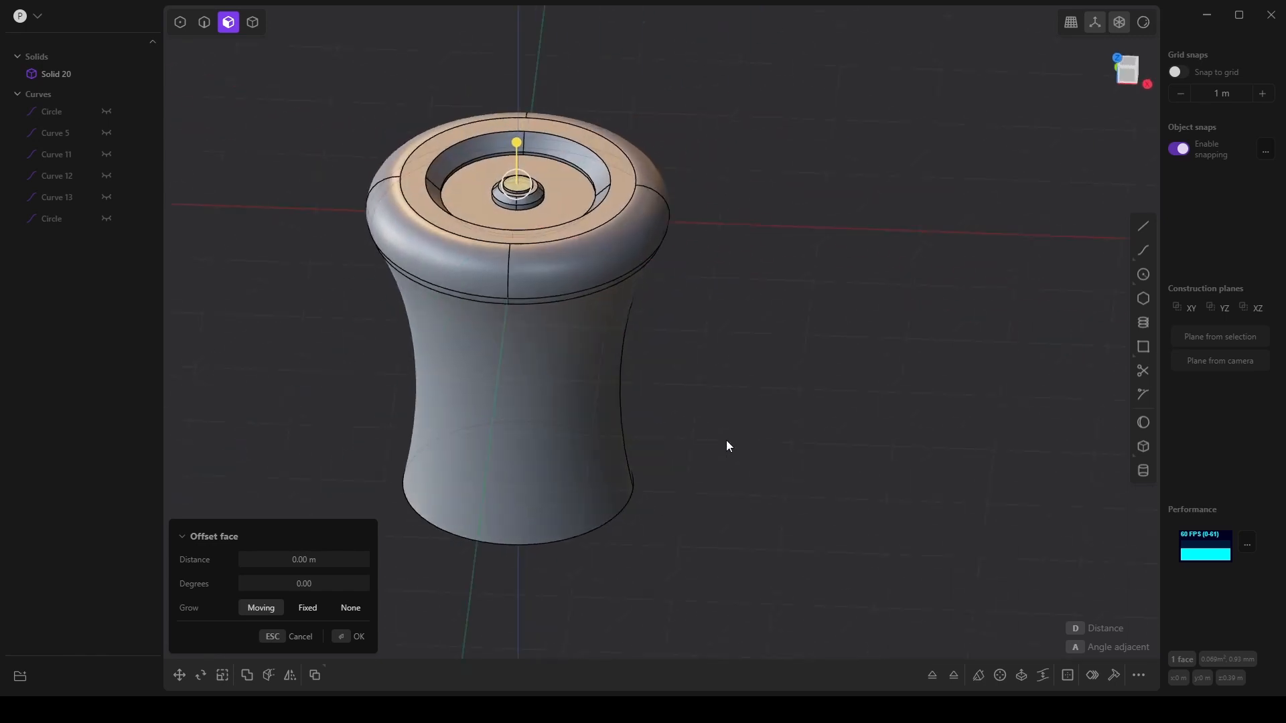
middle_drag(727, 446, 509, 542)
middle_drag(565, 387, 483, 424)
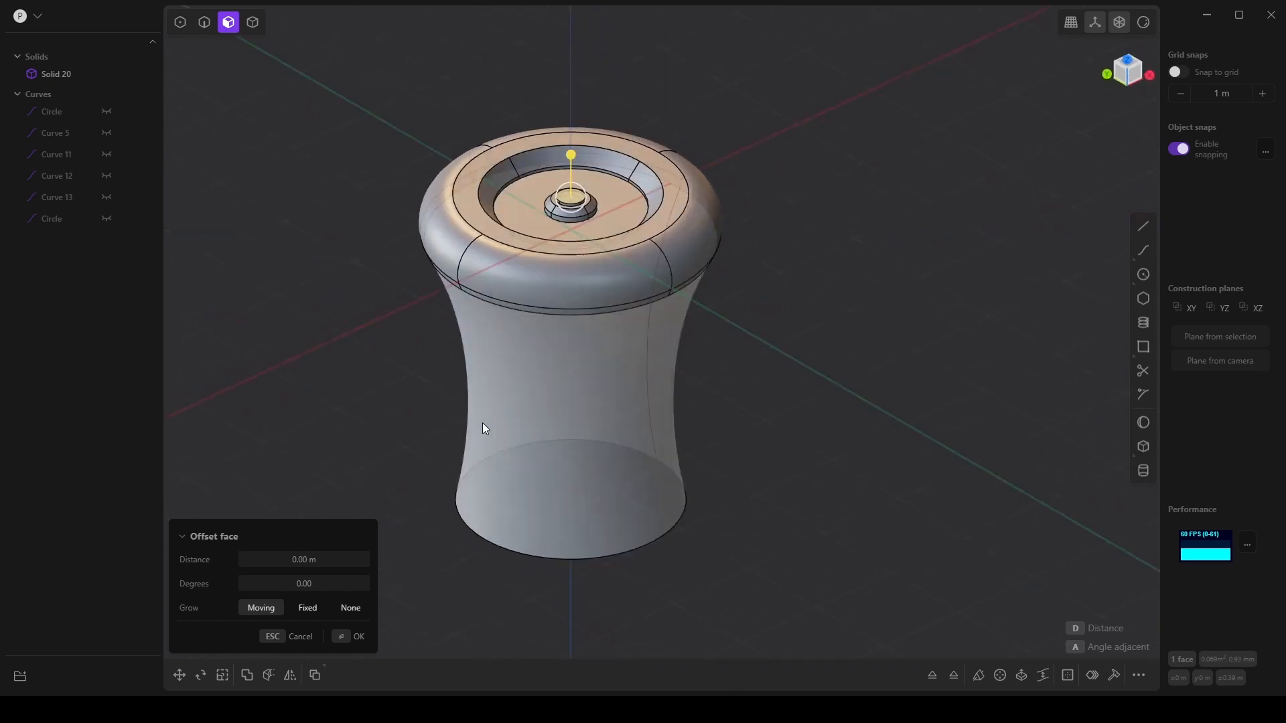
middle_drag(665, 441, 614, 390)
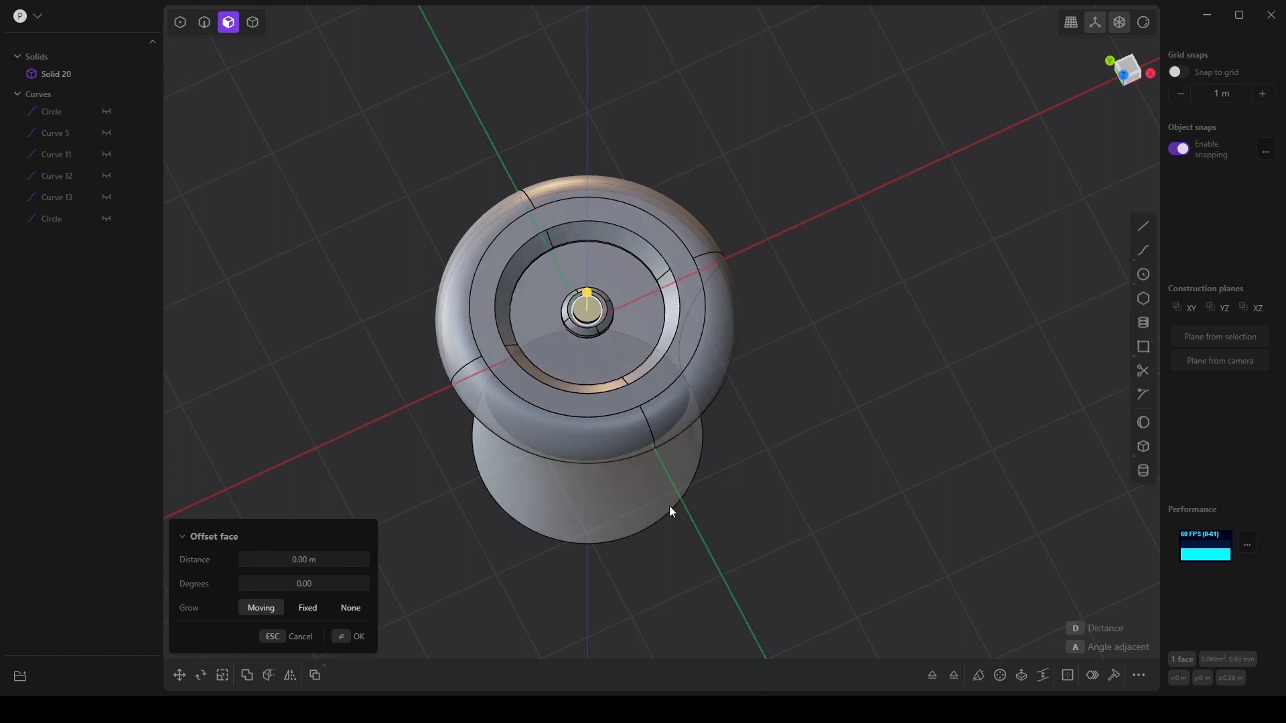
middle_drag(668, 510, 592, 541)
click(593, 541)
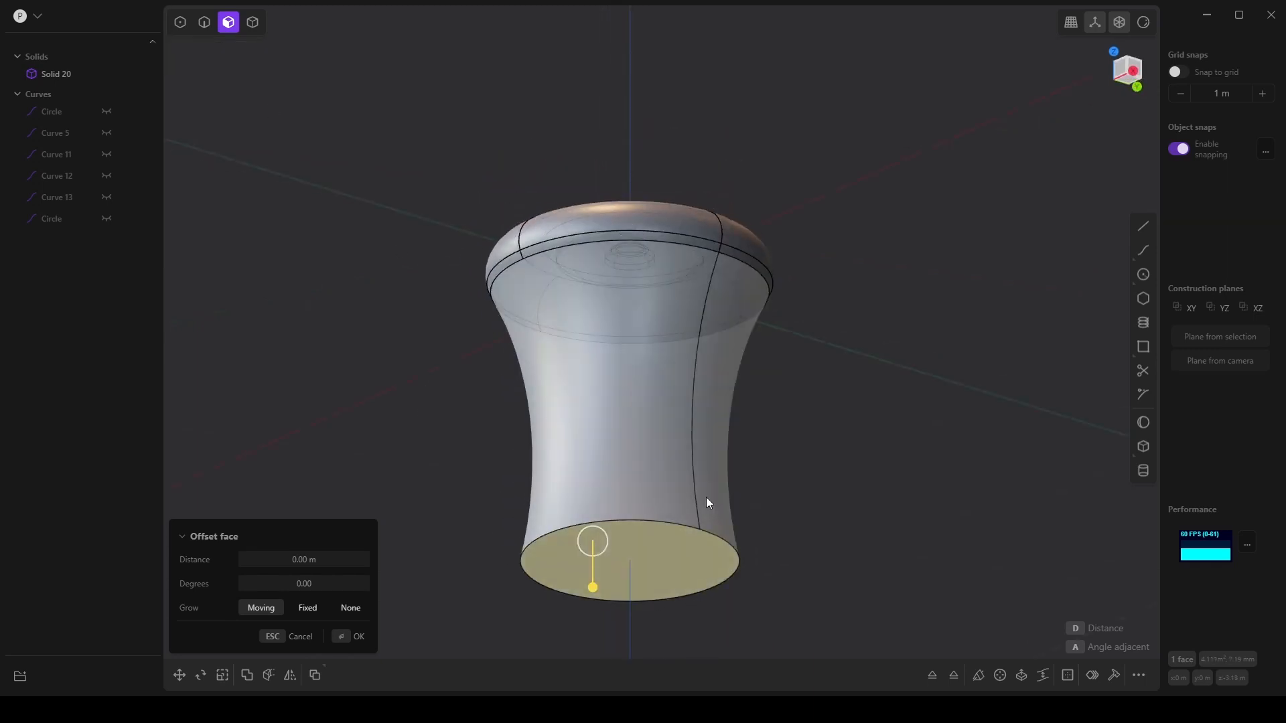
key(ctrl+d)
shift+middle_drag(732, 578, 692, 439)
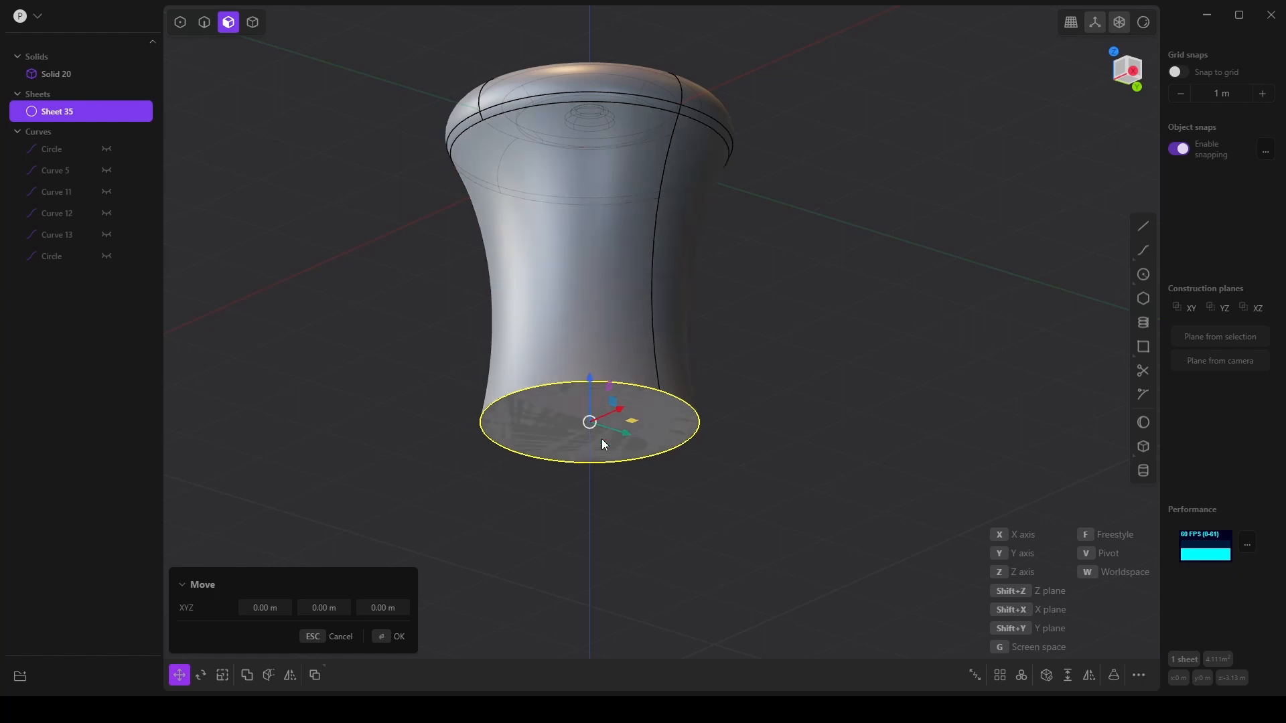
middle_drag(714, 511, 670, 592)
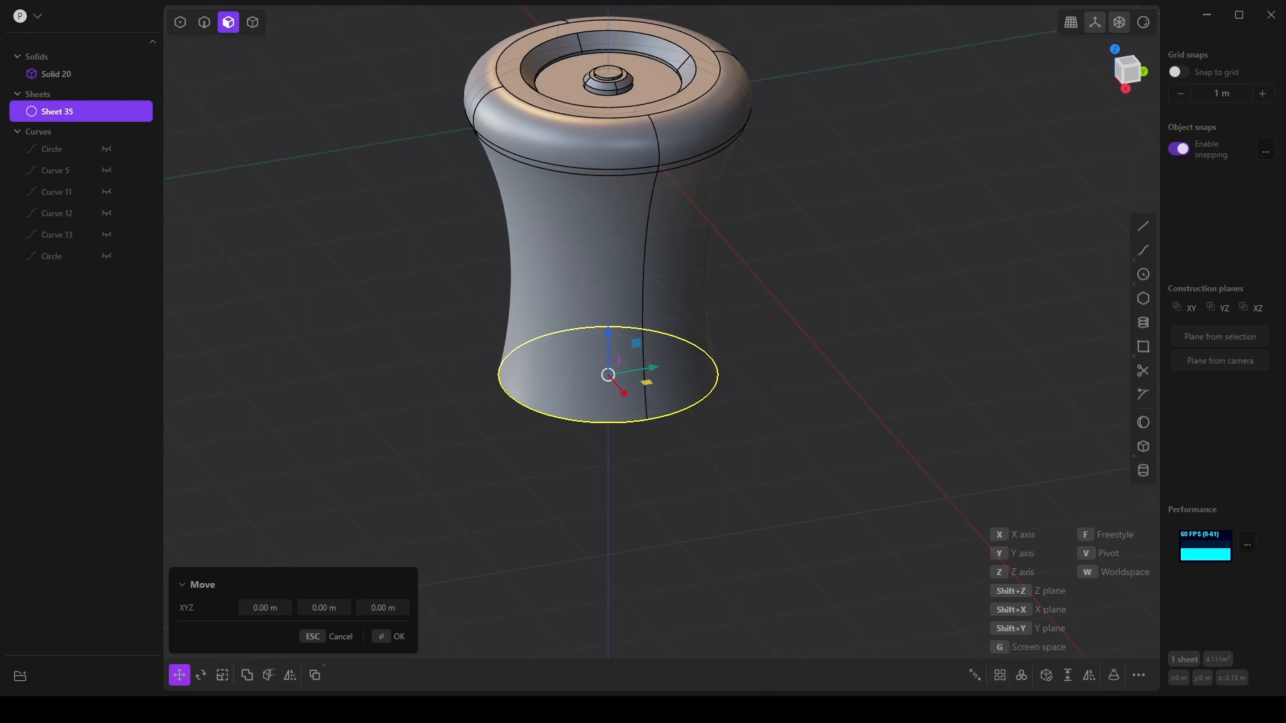
Scale the duplicated bottom sheet by about 1.21 in X and Y, keeping Z at 1.00.
key(s)
drag(647, 382, 653, 385)
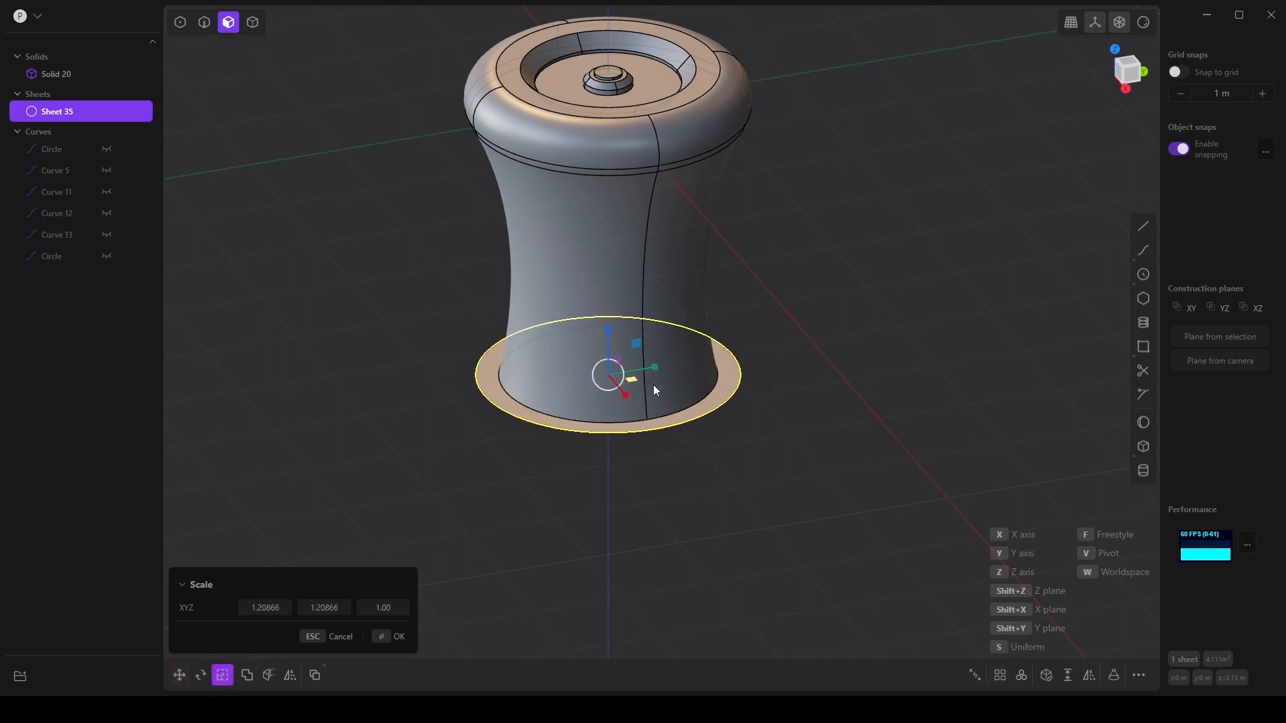
middle_drag(653, 385, 573, 360)
middle_drag(483, 441, 502, 671)
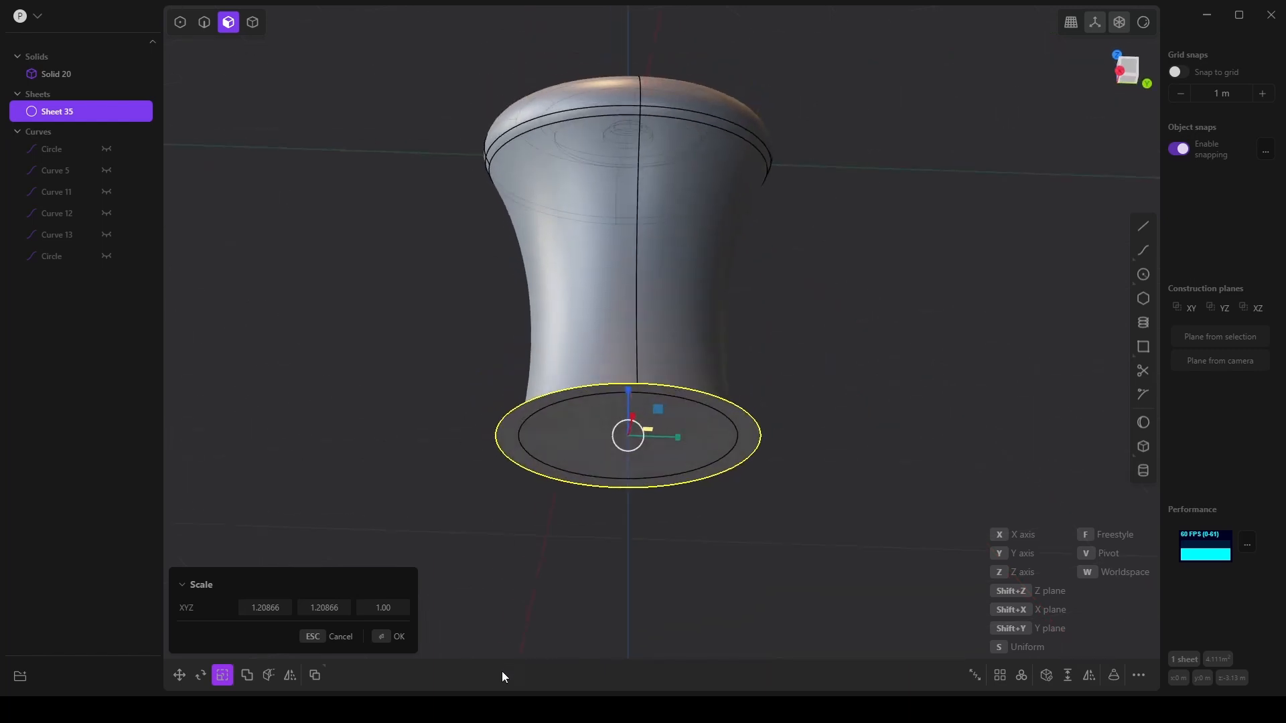
click(597, 510)
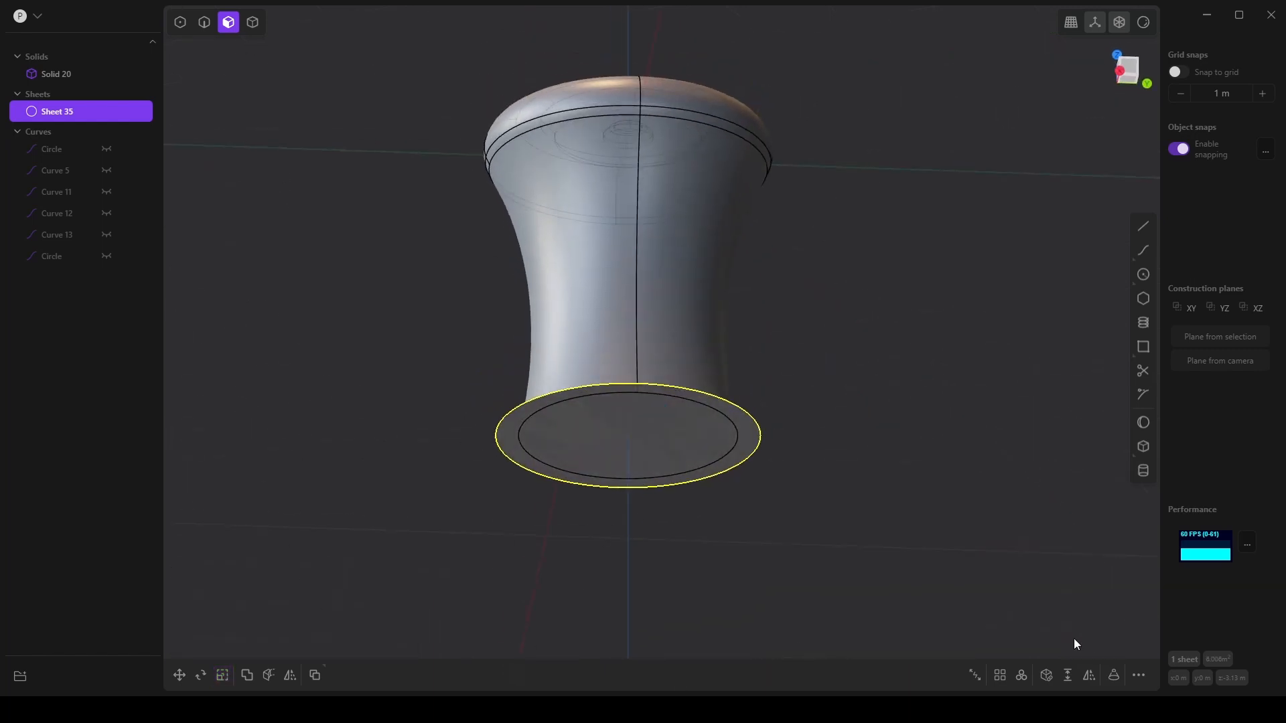
key(e)
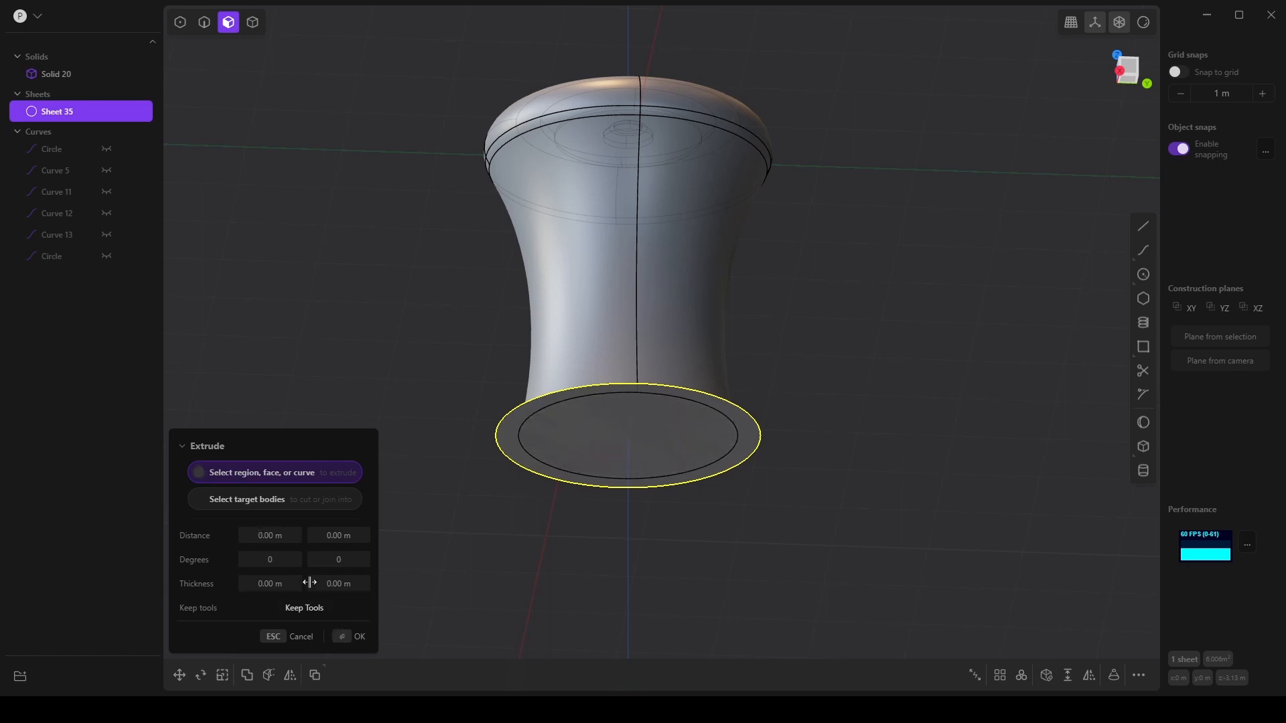
click(276, 638)
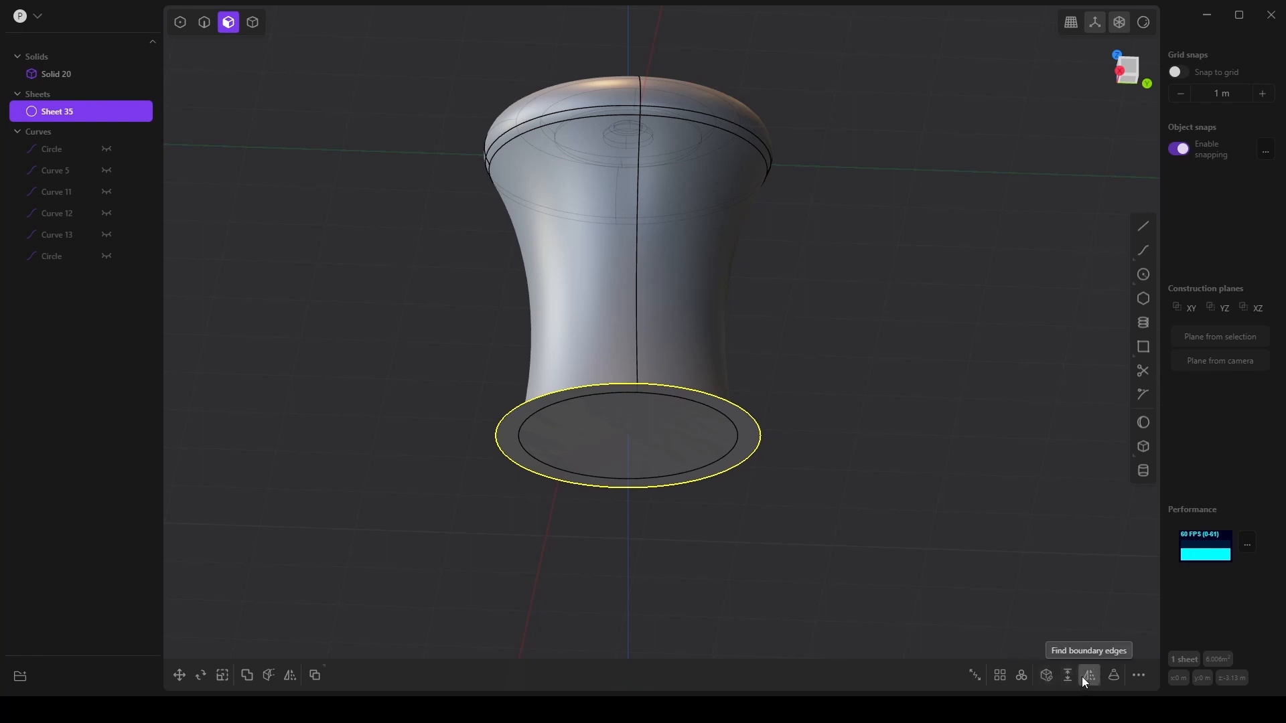
click(832, 528)
key(ctrl+z)
key(ctrl+z)
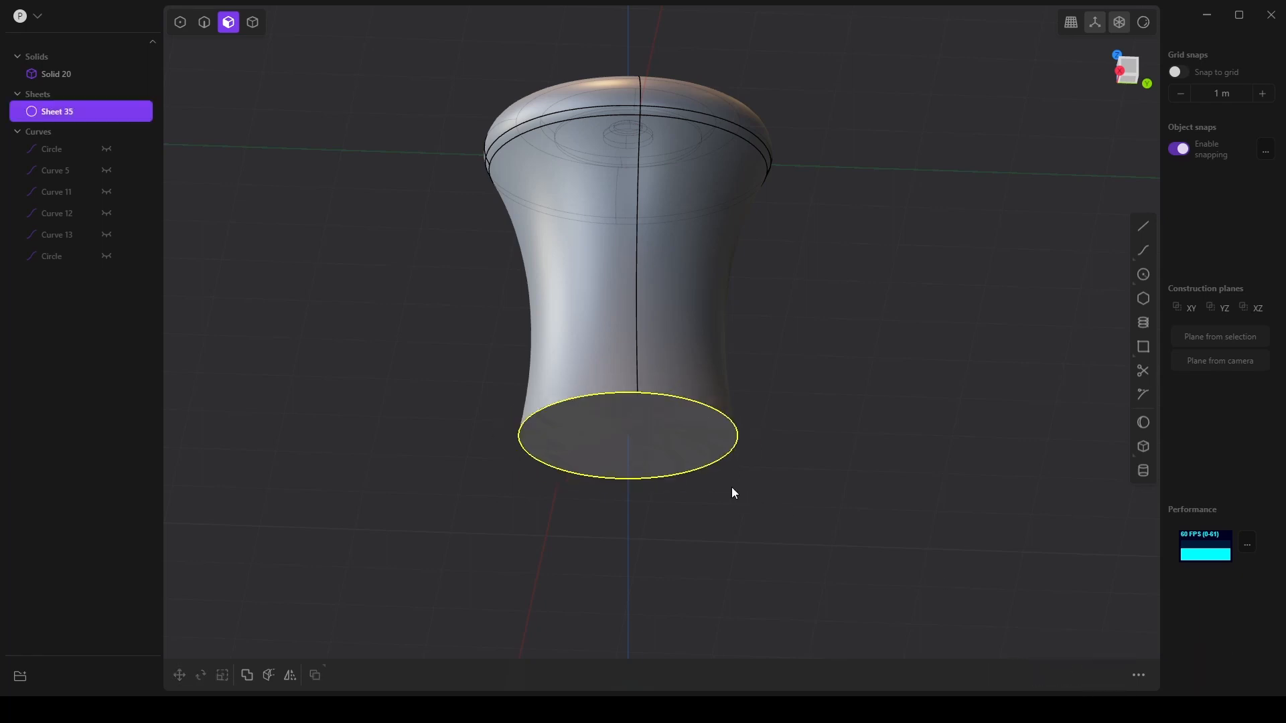
key(ctrl+shift+z)
middle_drag(600, 459, 576, 493)
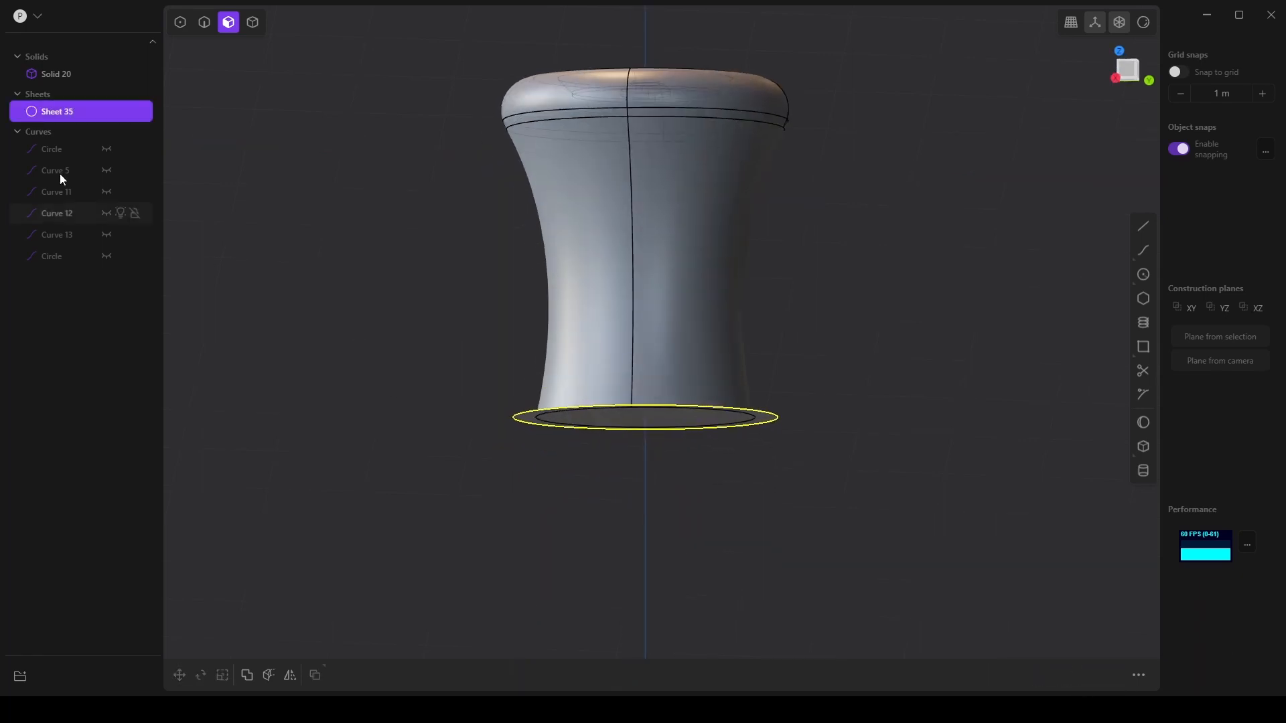
click(49, 113)
middle_drag(560, 448, 557, 430)
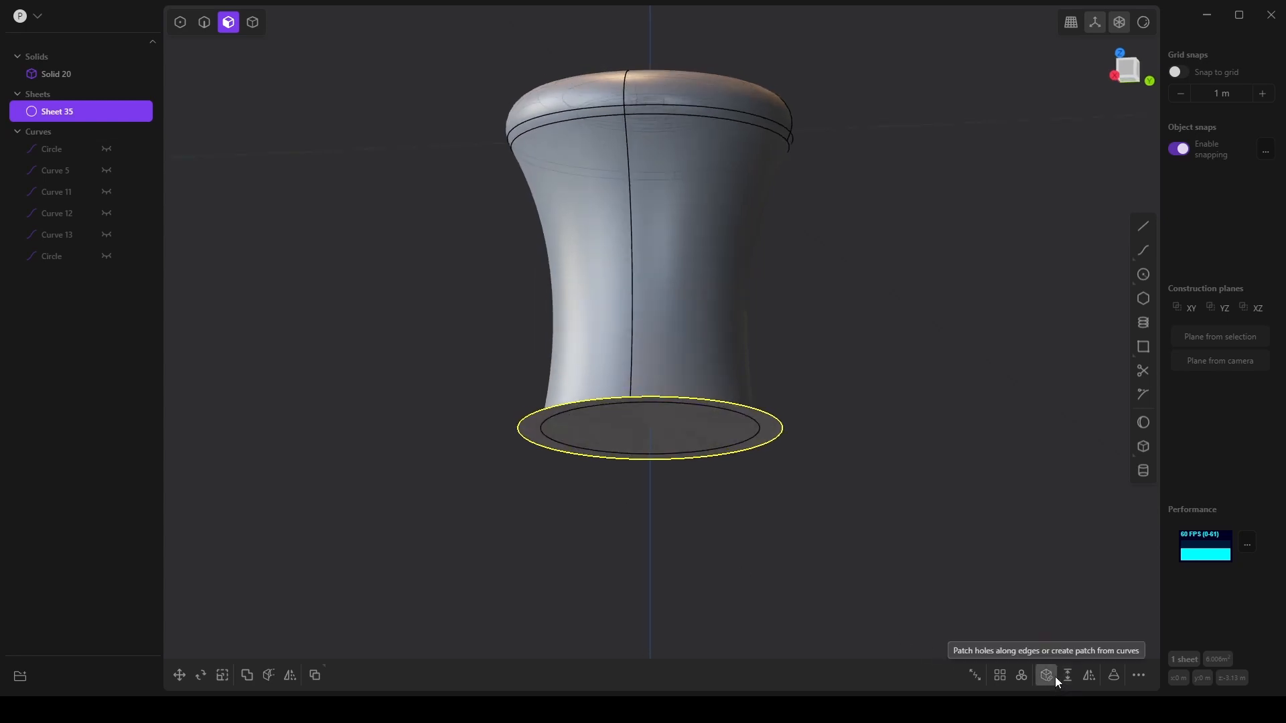
click(757, 435)
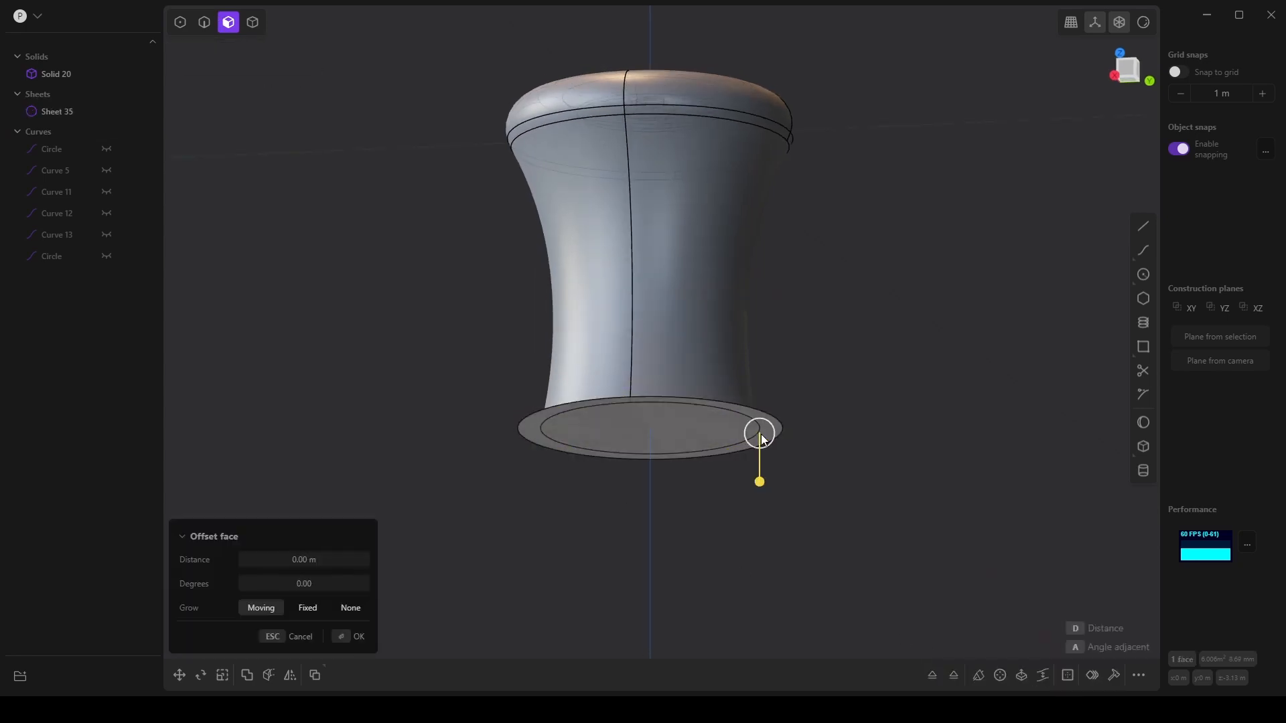
drag(761, 485, 761, 527)
key(Escape)
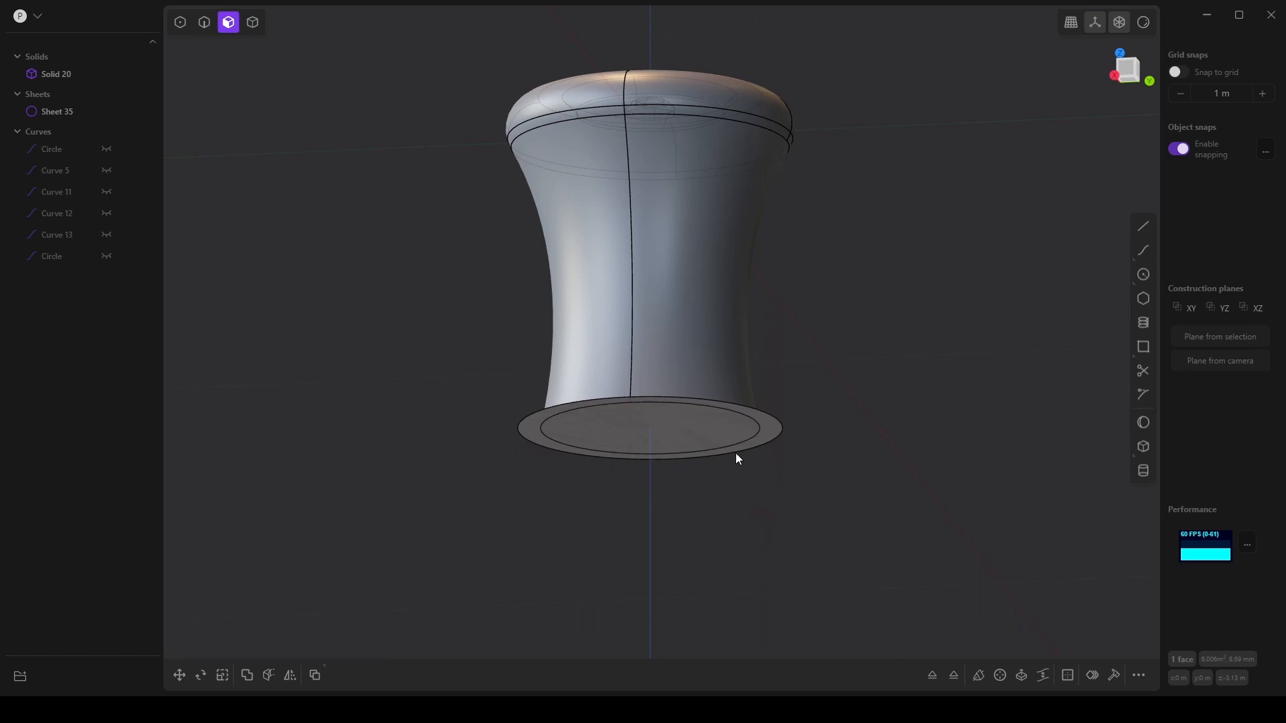
click(731, 427)
drag(731, 476, 730, 522)
key(Escape)
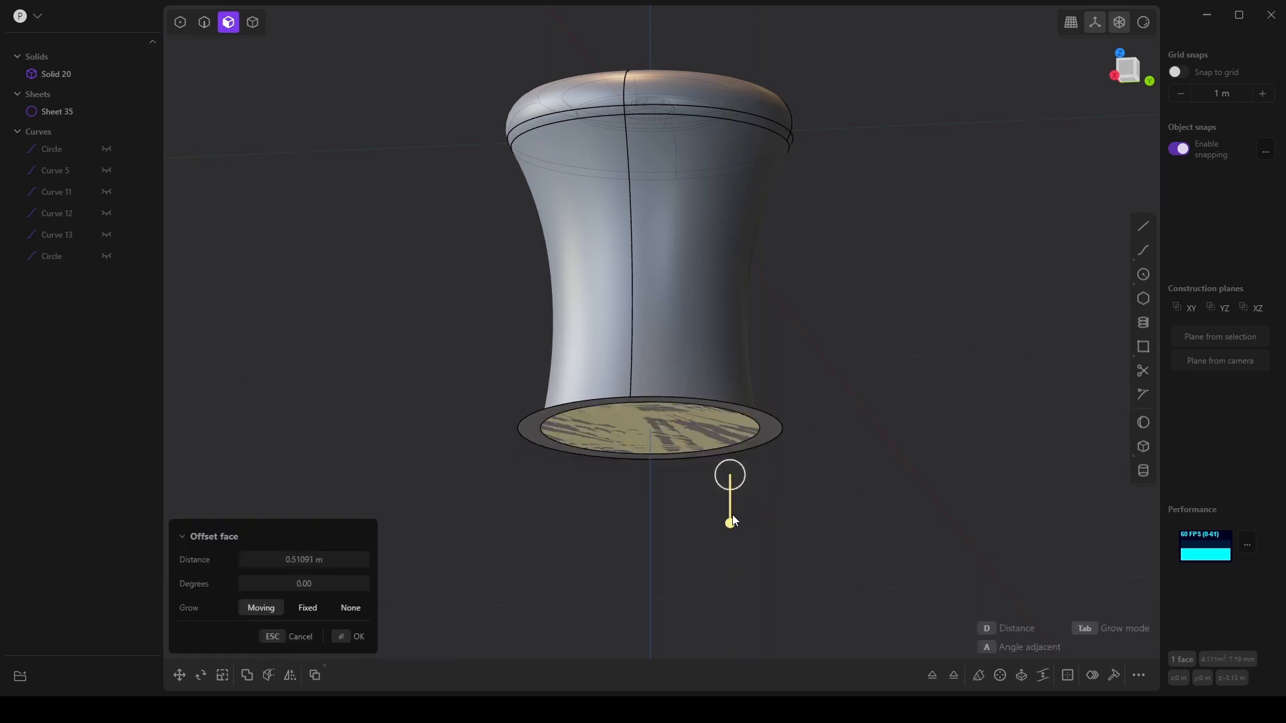
click(767, 429)
drag(763, 442, 766, 511)
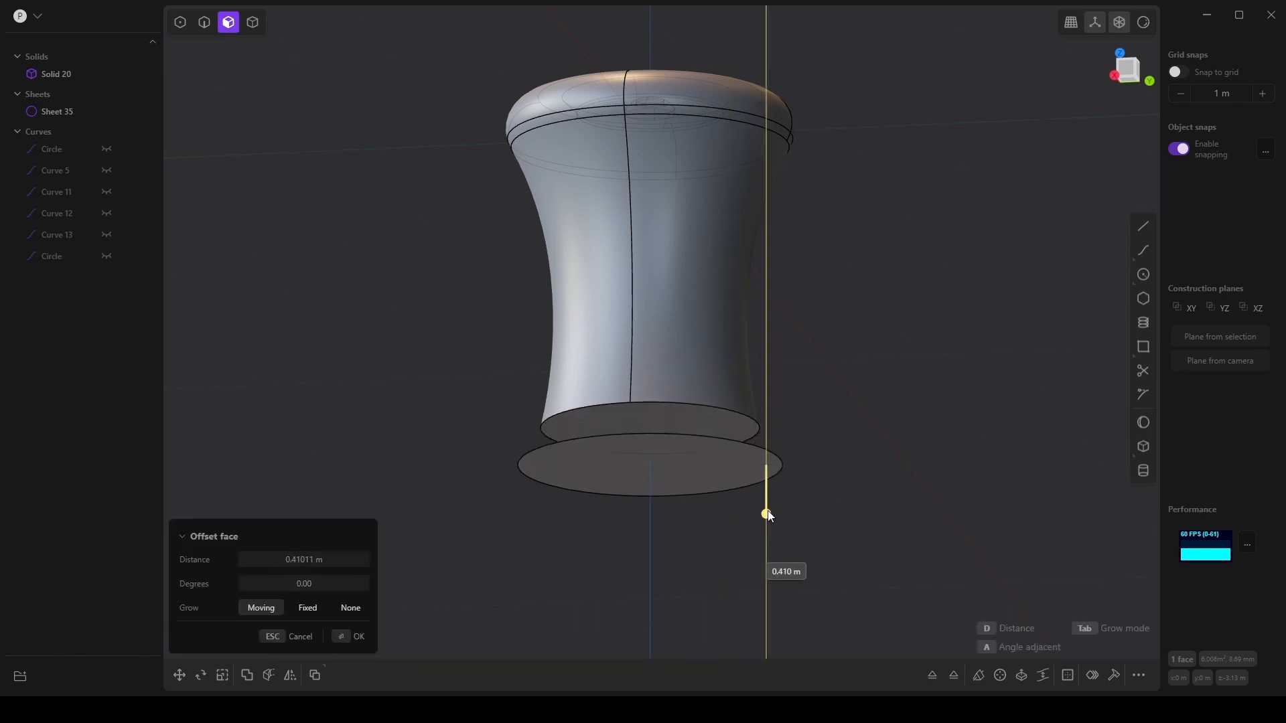
key(Escape)
middle_drag(730, 459, 561, 333)
Delete the enlarged duplicate sheet beneath the waisted body.
click(40, 111)
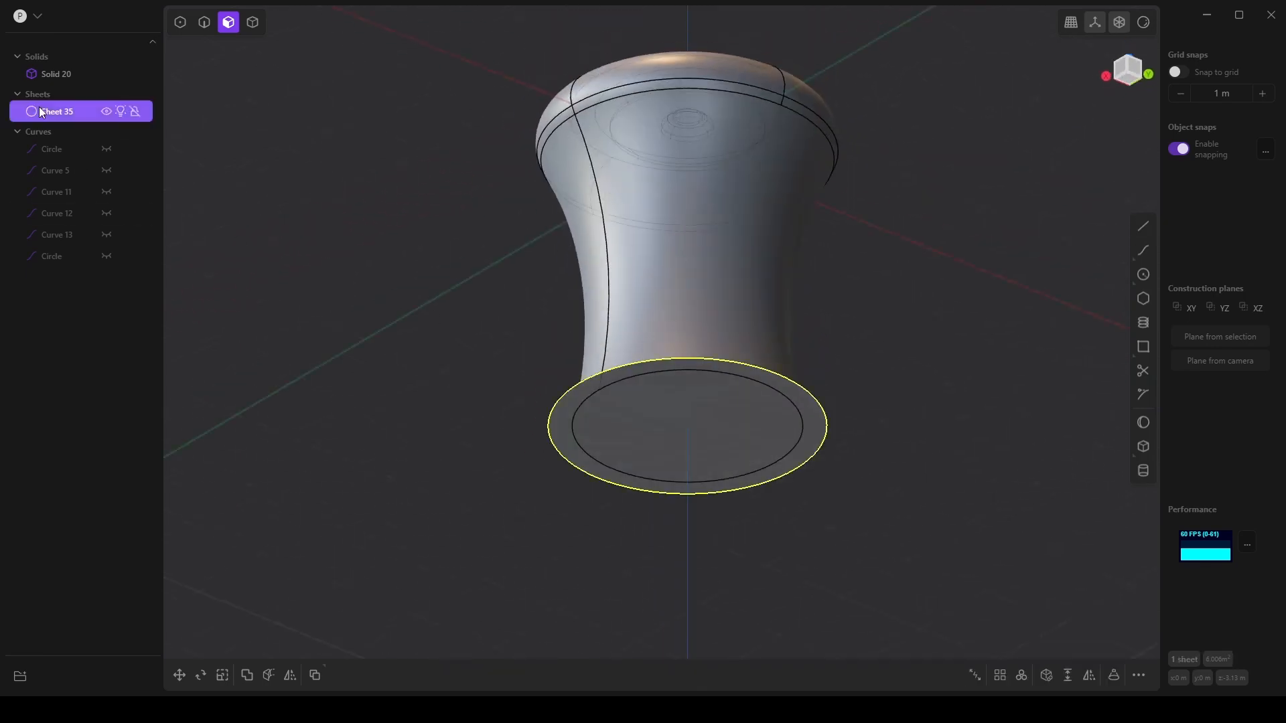
key(Delete)
Duplicate the hidden circle at the bottom of the waisted body in place, leaving only the copy visible.
click(55, 218)
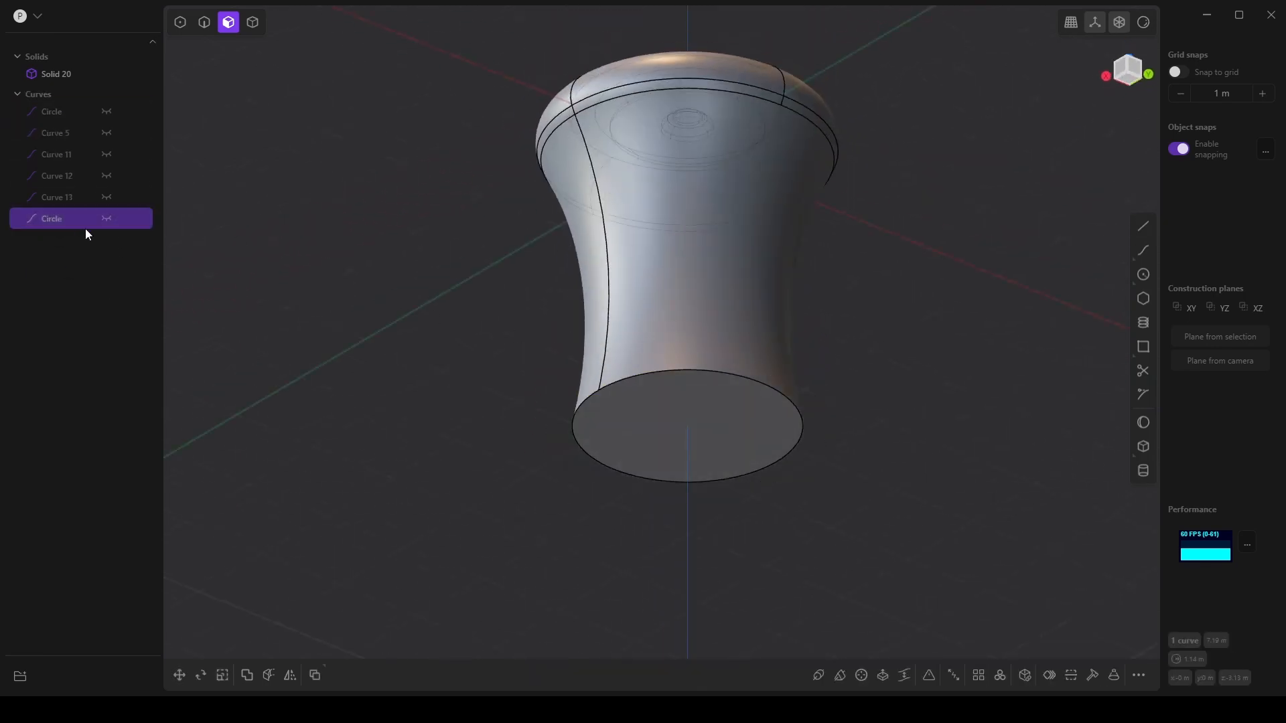
shift+middle_drag(713, 446, 633, 441)
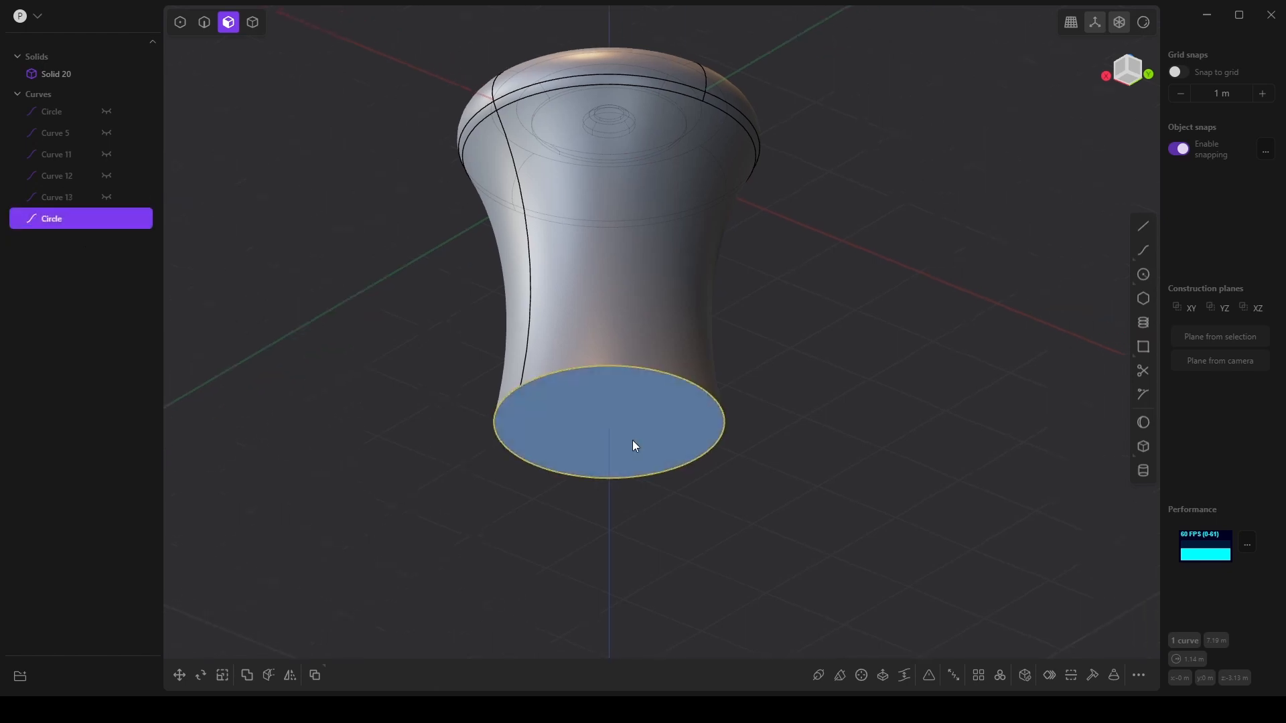
key(ctrl+d)
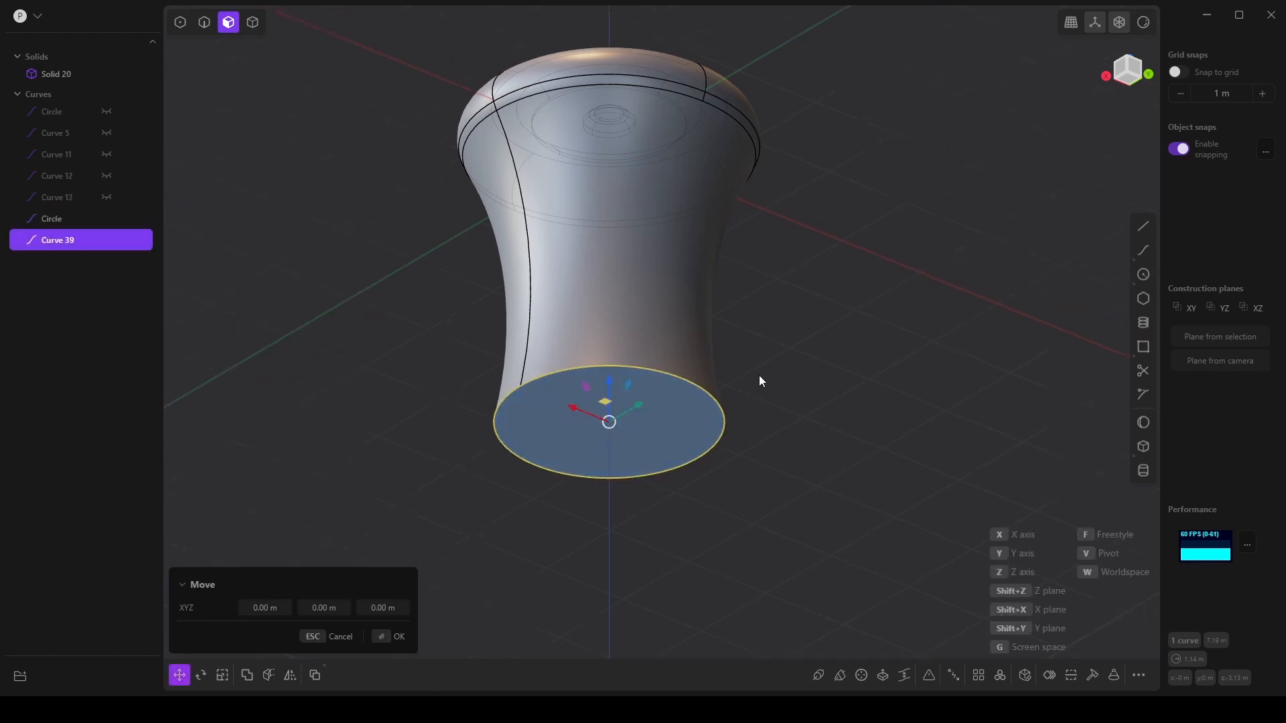
click(106, 219)
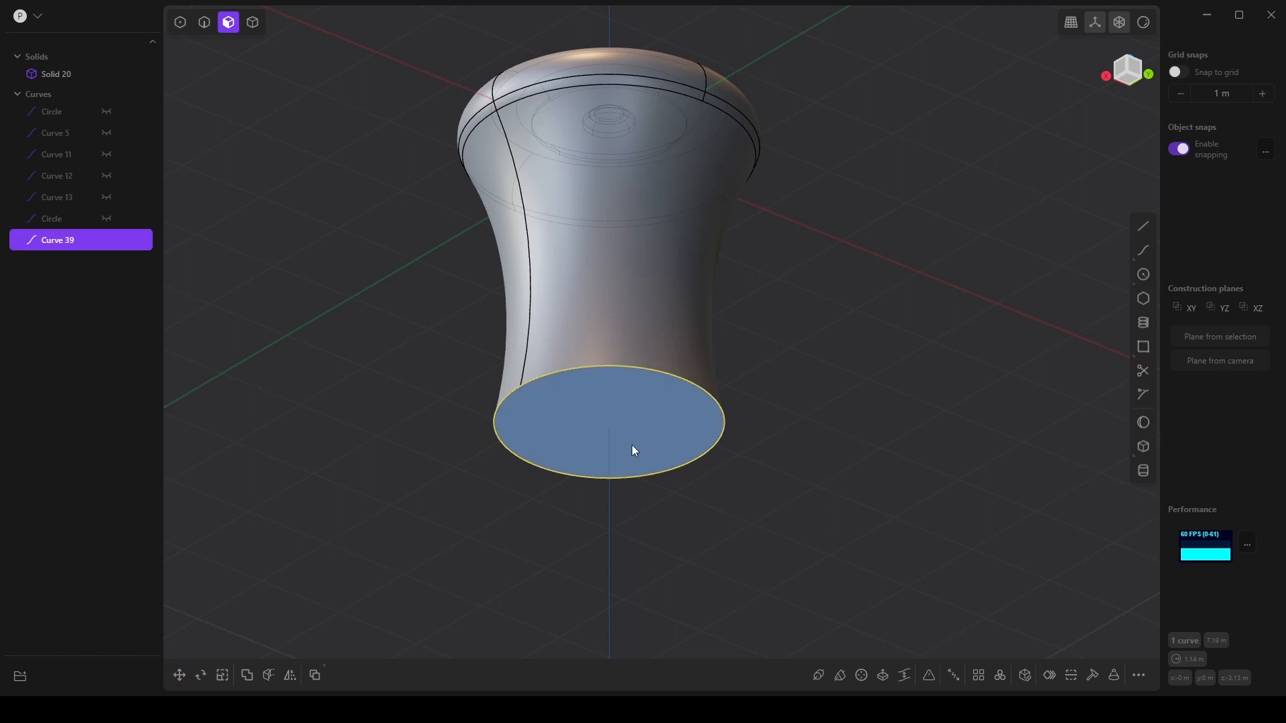
Rename the duplicated curve as Circle.
double_click(58, 240)
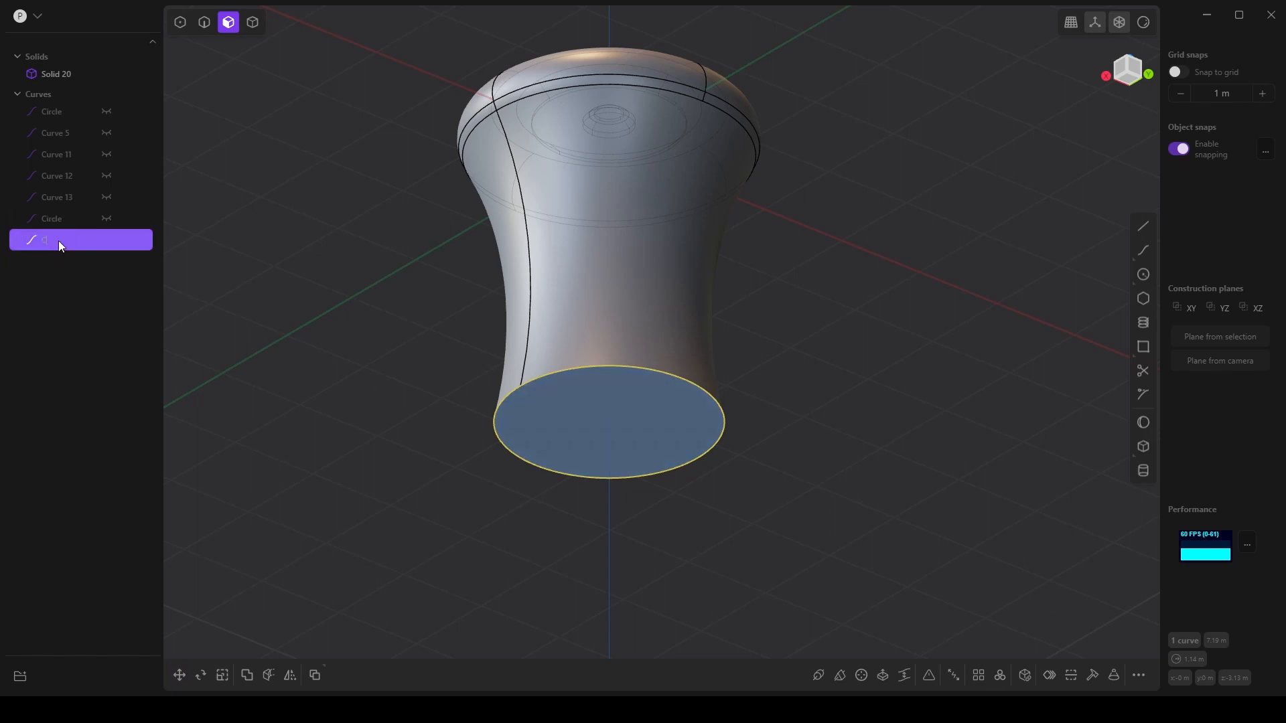
text(Circle)
key(Return)
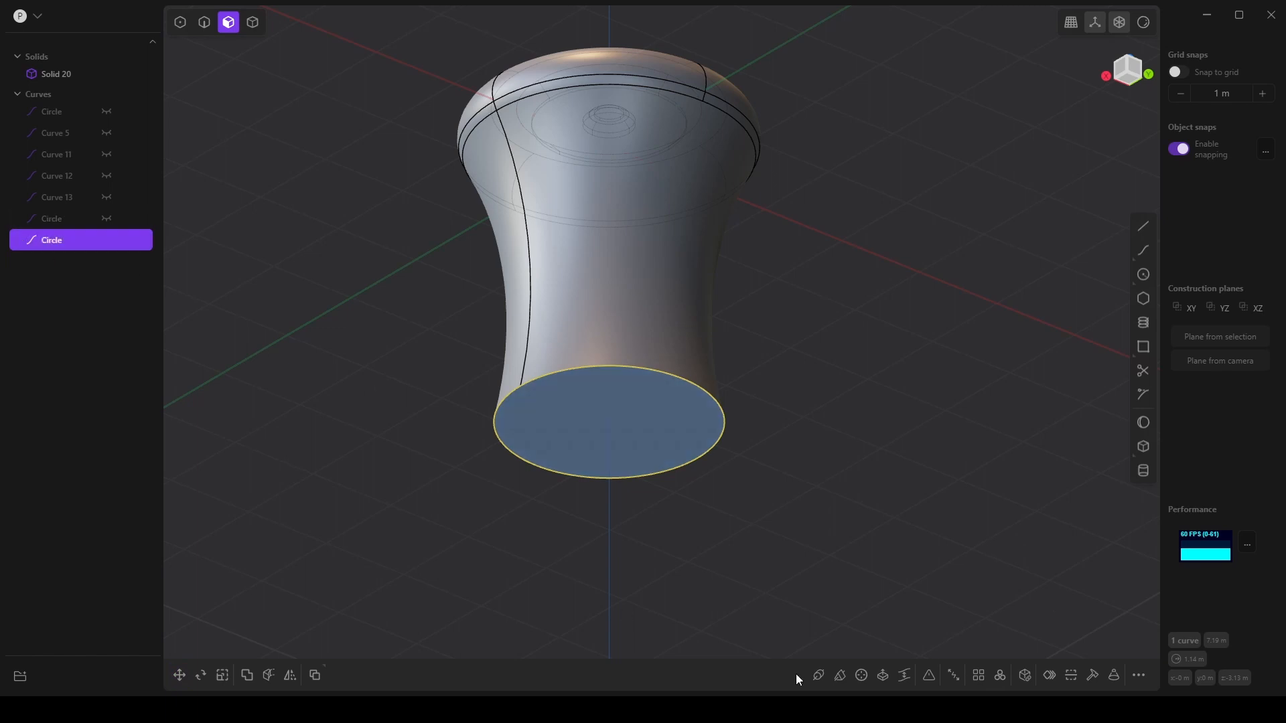
Scale the duplicated bottom circle by about 1.20 in X and Y, keeping Z at 1.00.
click(223, 676)
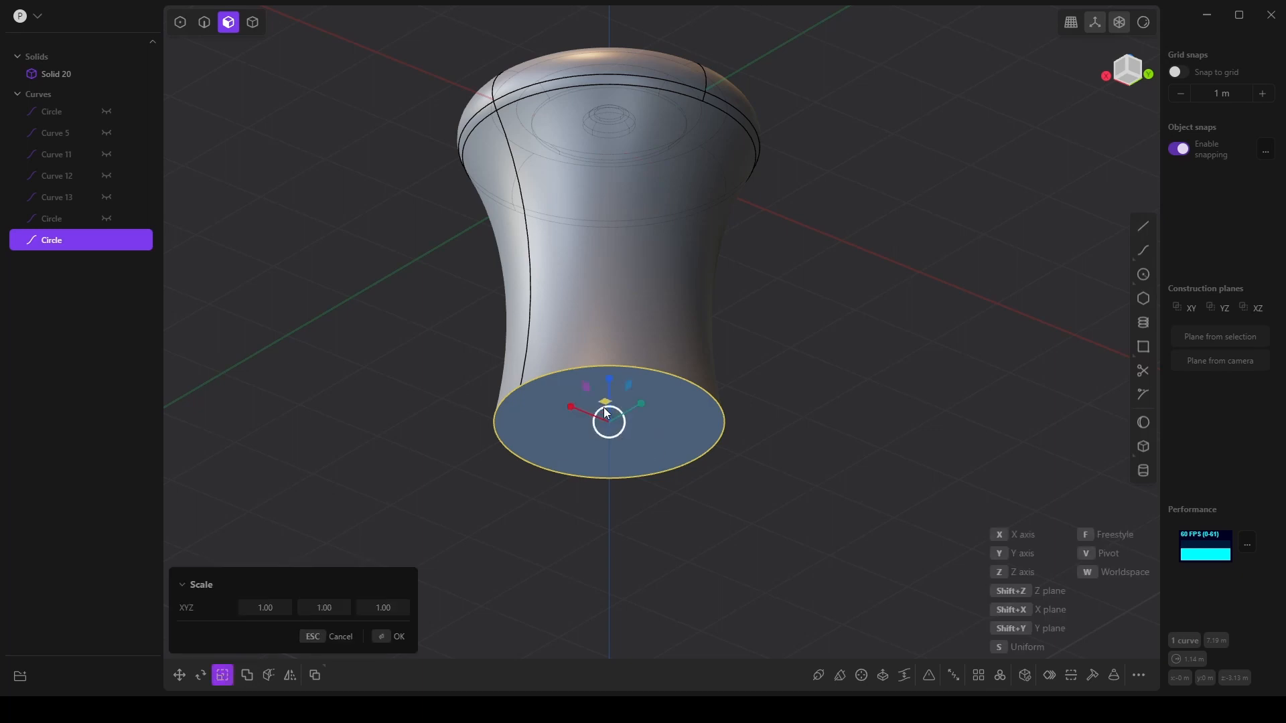
drag(604, 408, 602, 402)
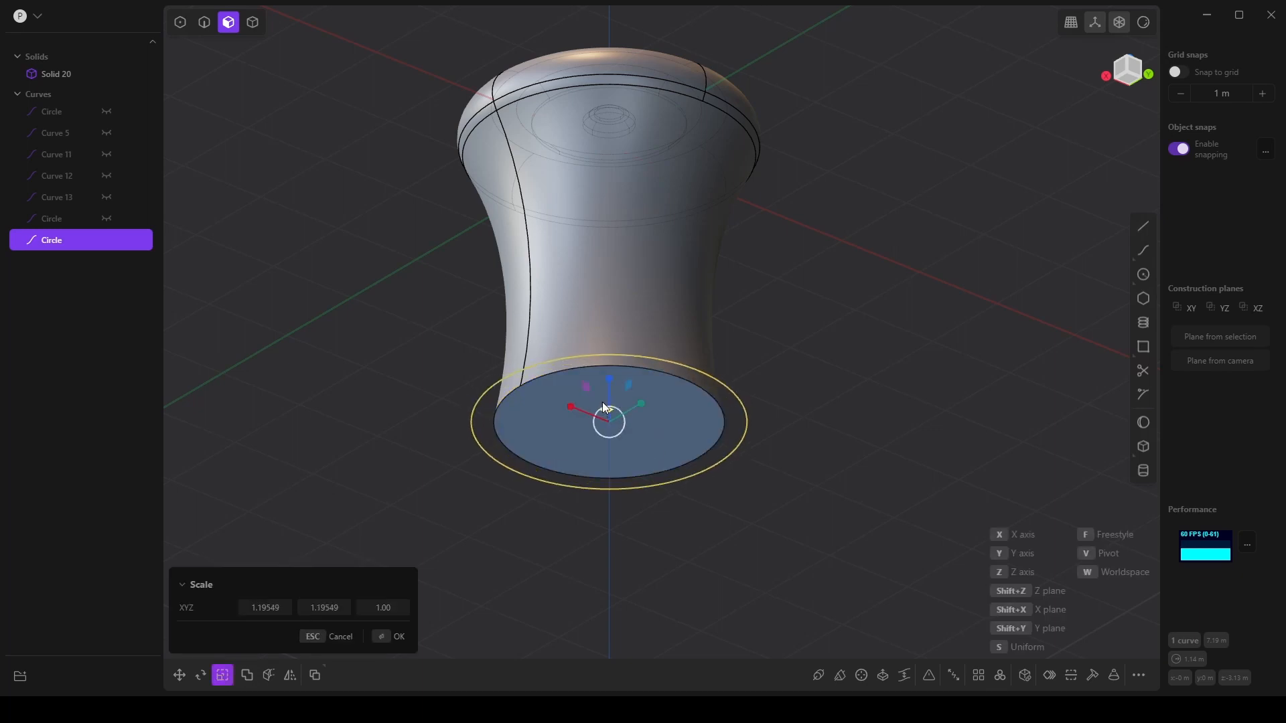
click(604, 403)
Enlarge the bottom circle further by about 1.07 in X and Y, keeping Z at 1.00.
middle_drag(682, 470, 280, 612)
click(222, 675)
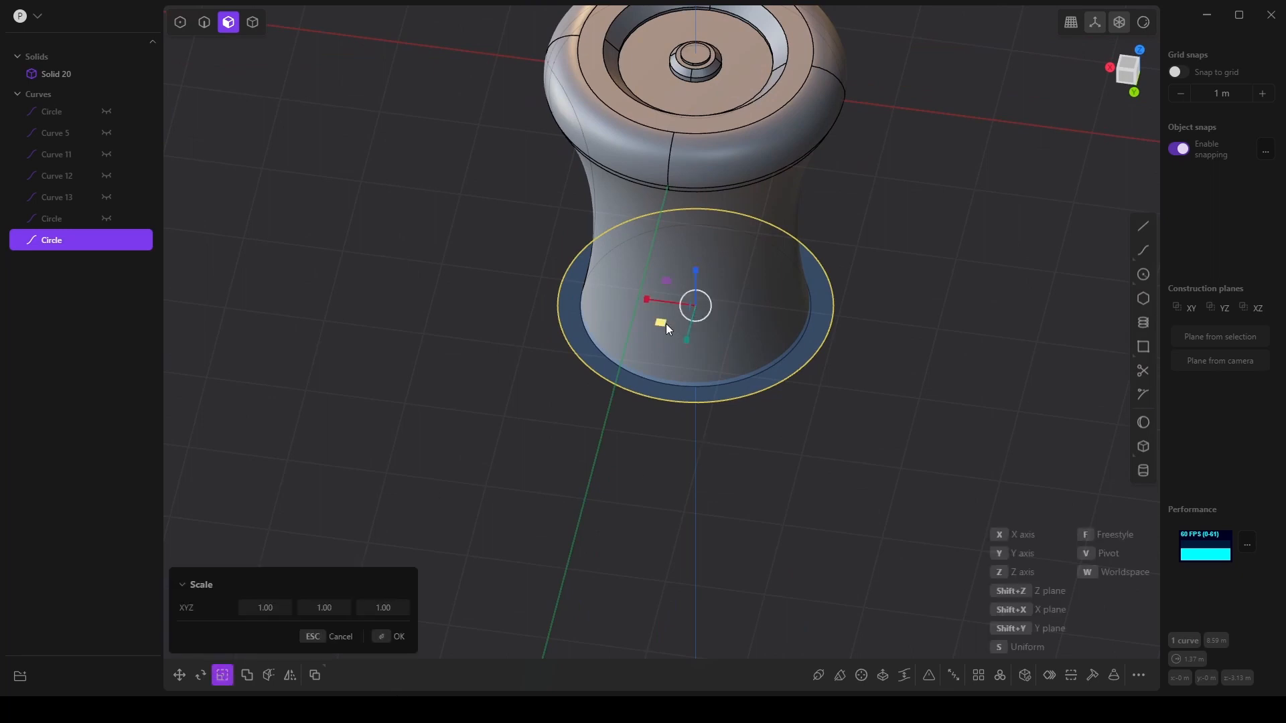
drag(662, 322, 660, 323)
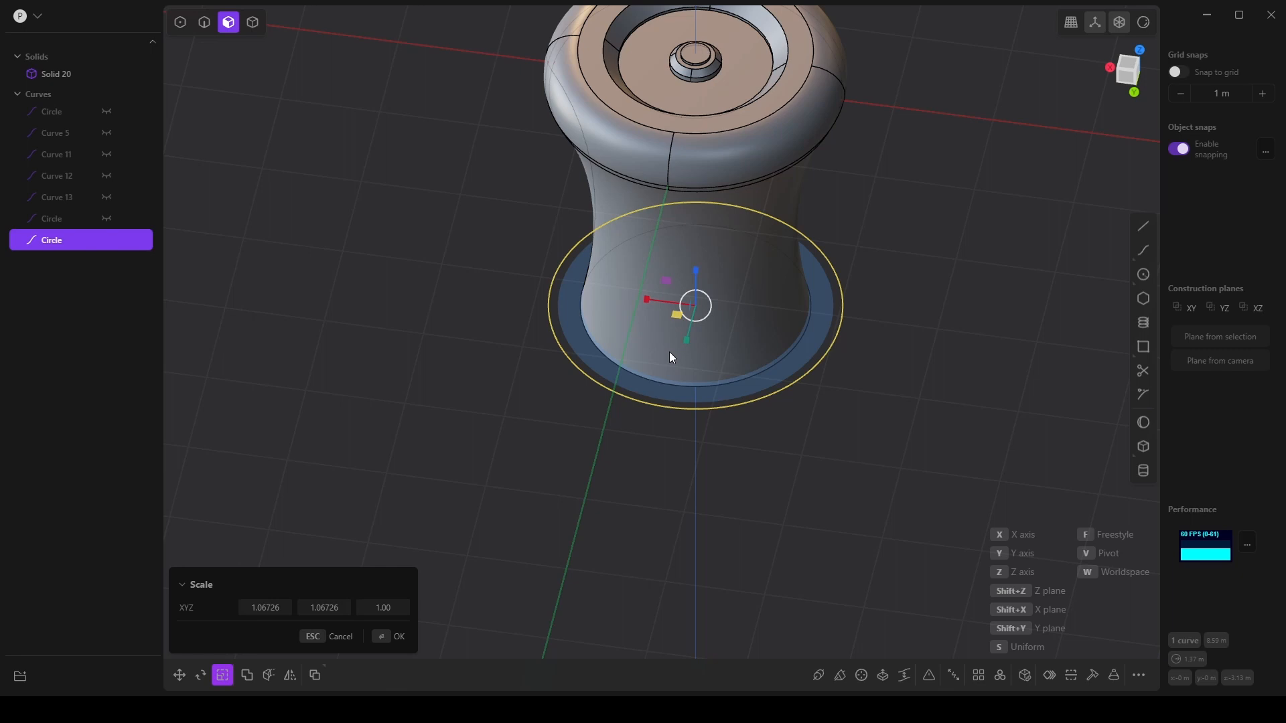
drag(673, 316, 674, 315)
right_click(673, 315)
Shrink the bottom circle slightly in X and Y to a radius of about 1.4 m.
middle_drag(684, 357, 682, 346)
click(222, 676)
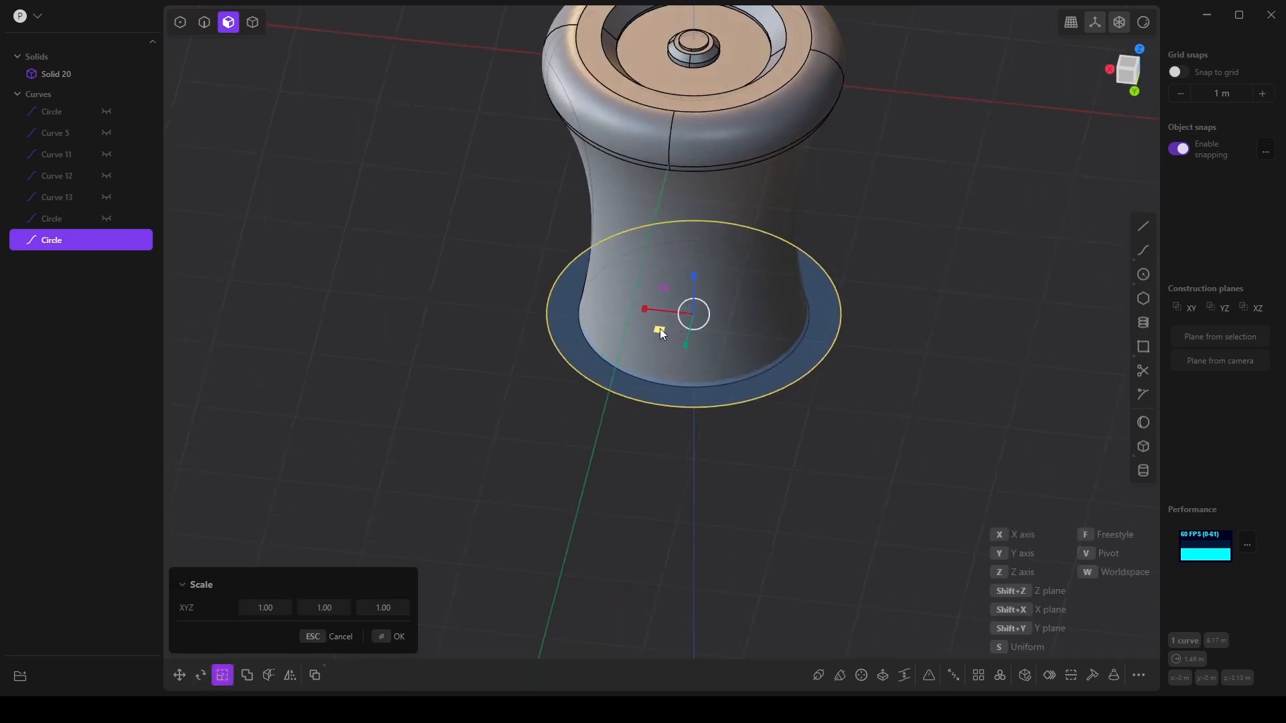
drag(661, 328, 662, 329)
right_click(661, 328)
middle_drag(702, 395, 573, 392)
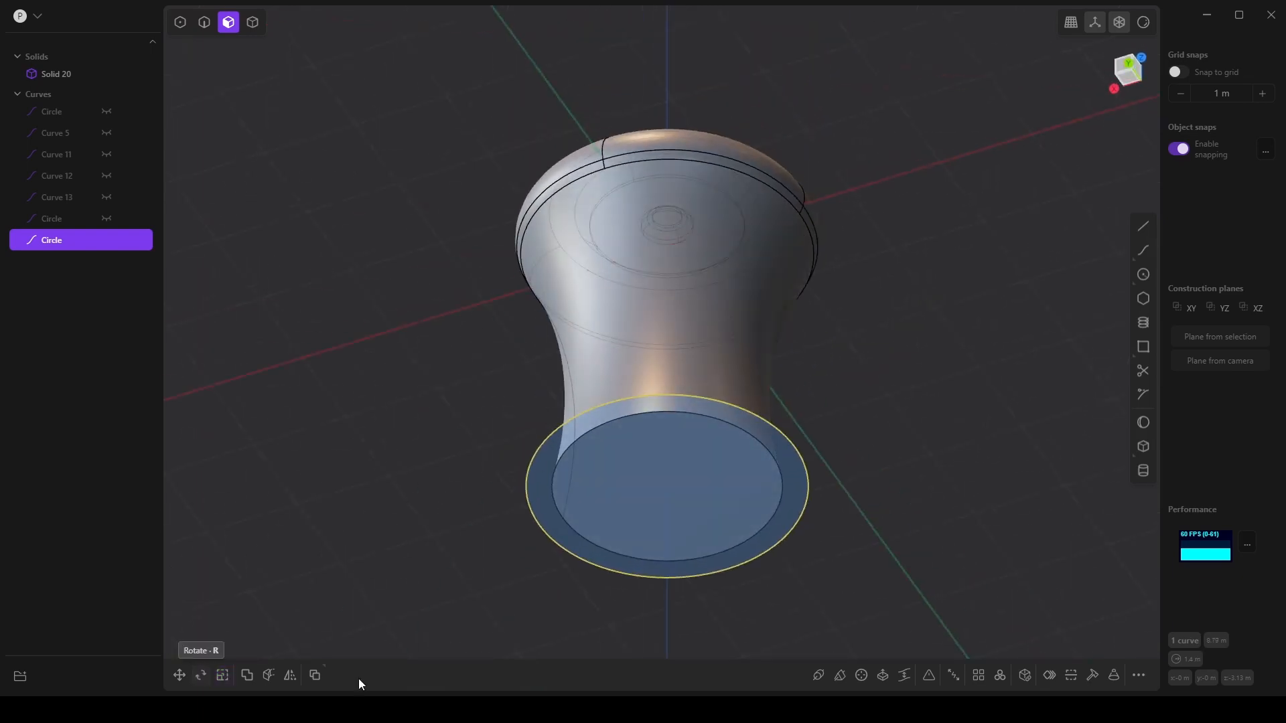
middle_drag(359, 678, 289, 660)
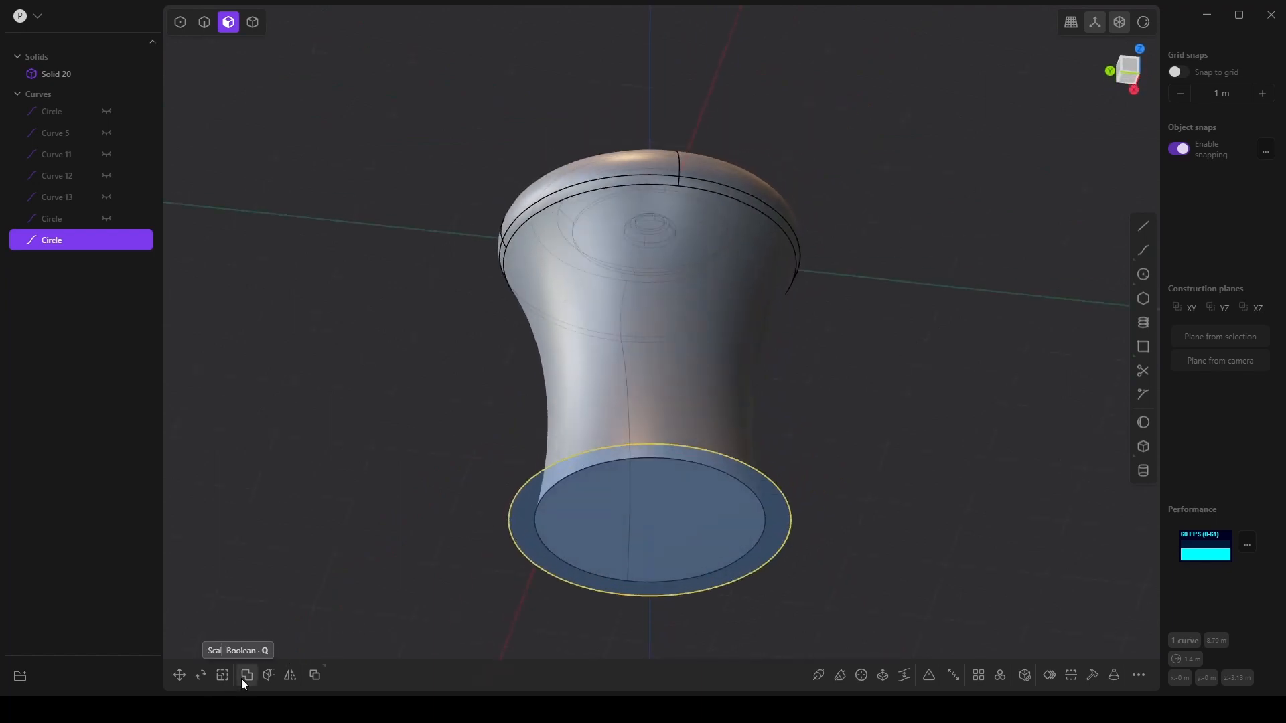
click(179, 675)
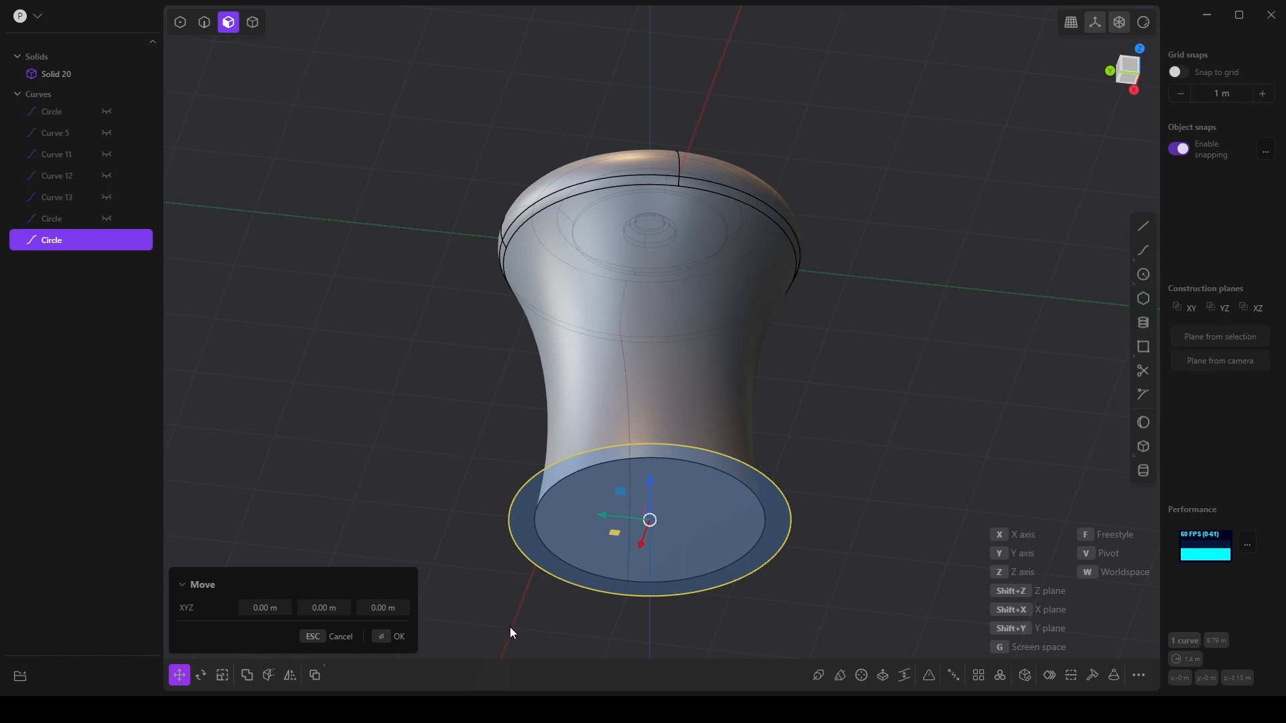
middle_drag(509, 632, 618, 611)
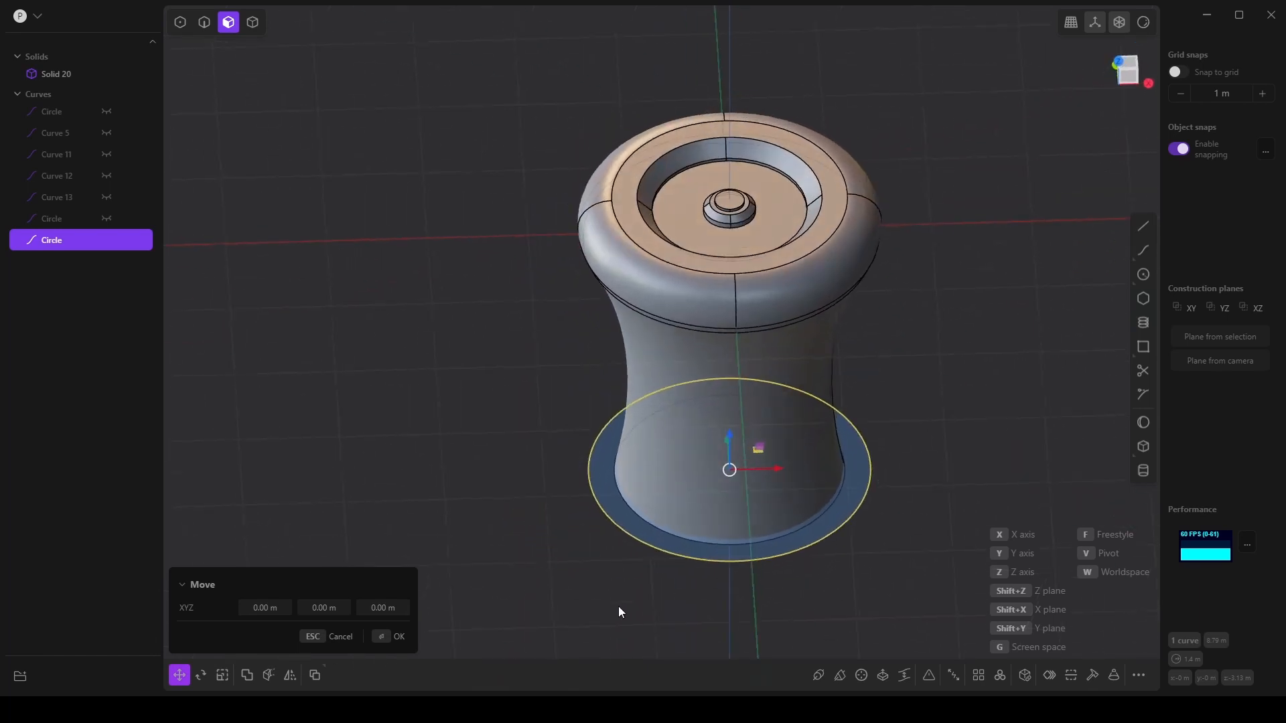
shift+middle_drag(689, 574, 623, 529)
middle_drag(689, 498, 830, 452)
key(e)
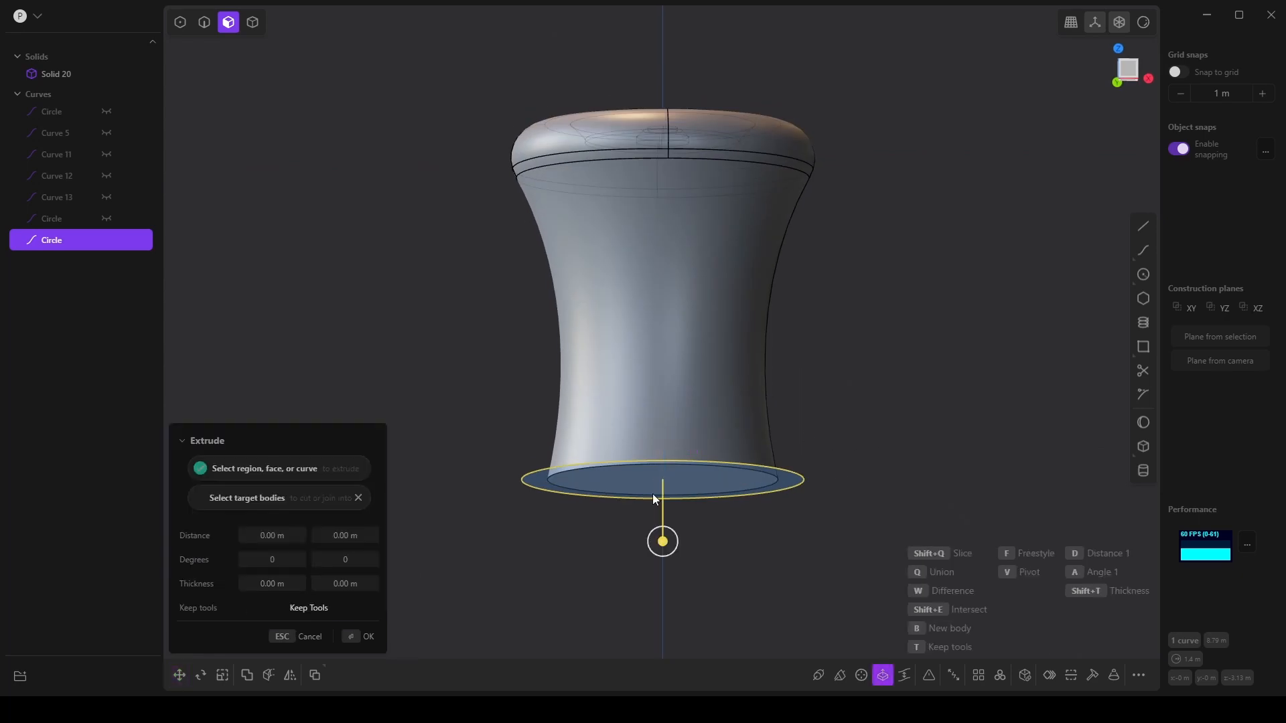
drag(662, 542, 662, 572)
key(Escape)
middle_drag(697, 568, 781, 507)
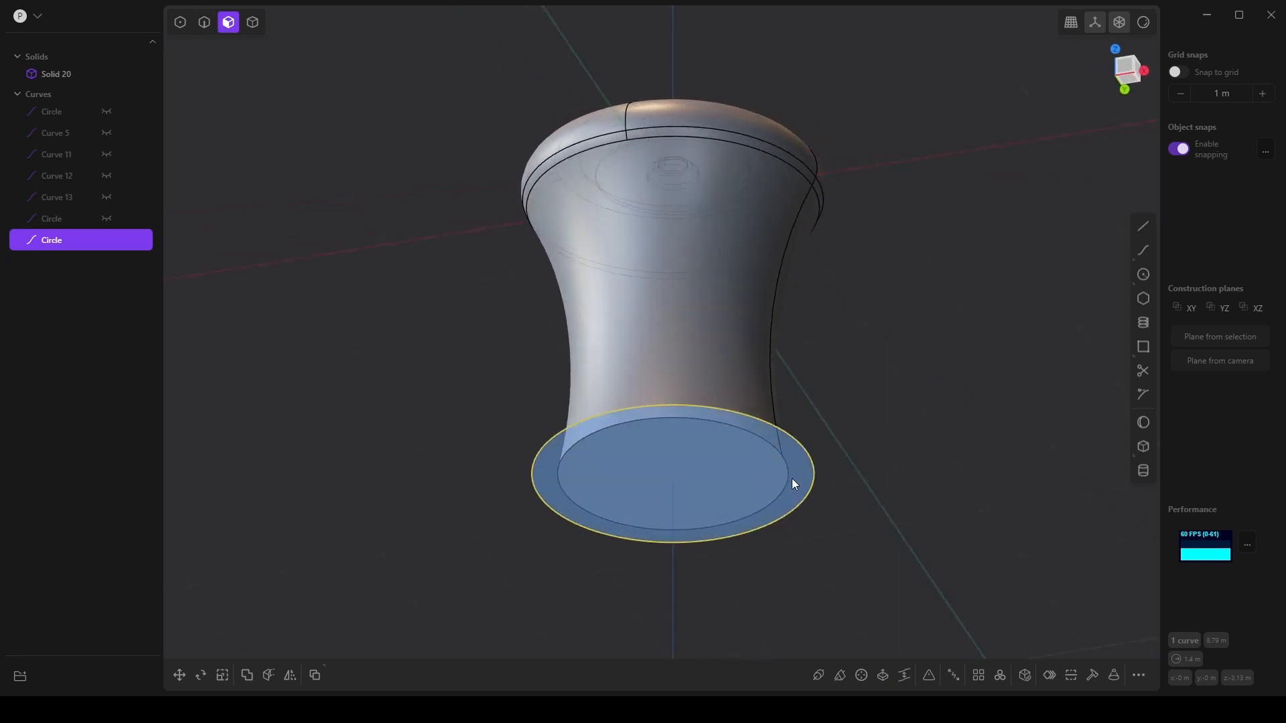
Extrude the enlarged bottom circle's region downward about 0.4 m as a separate base disc under the waisted body.
key(x)
drag(792, 478, 790, 569)
middle_drag(778, 479, 661, 515)
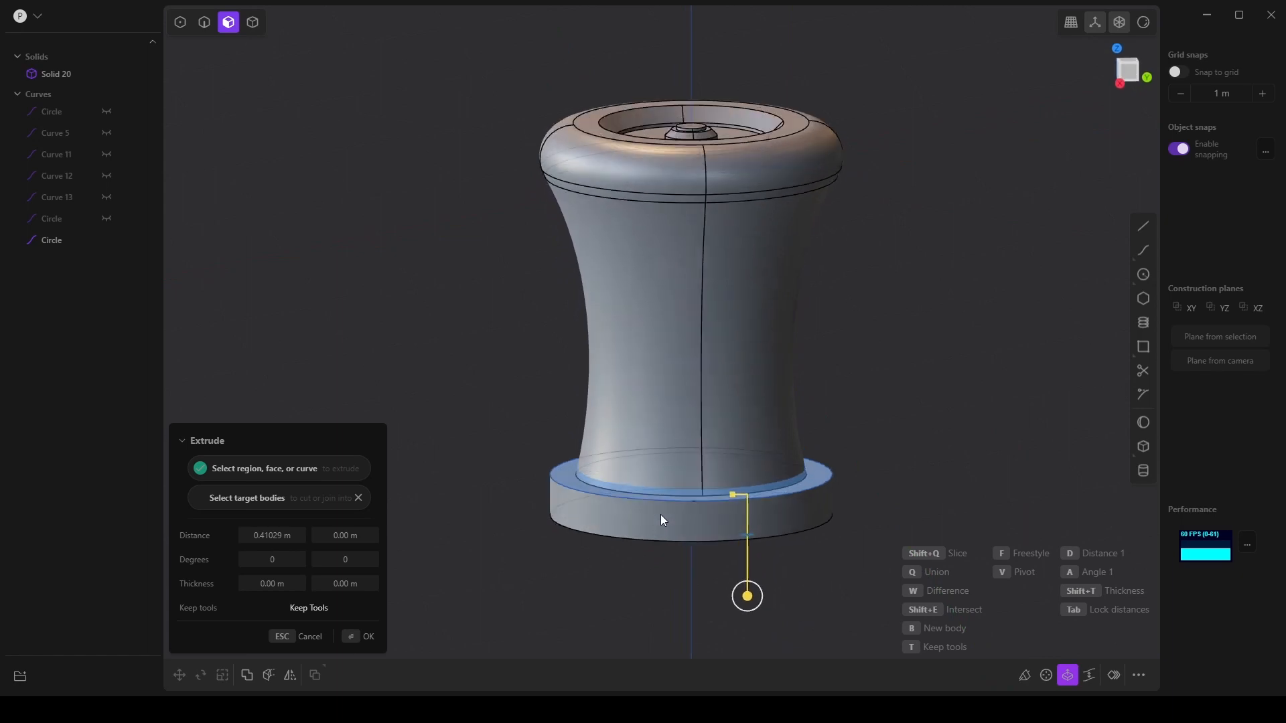
drag(747, 596, 749, 602)
middle_drag(748, 602, 722, 613)
key(Return)
scroll(656, 573, up, 2)
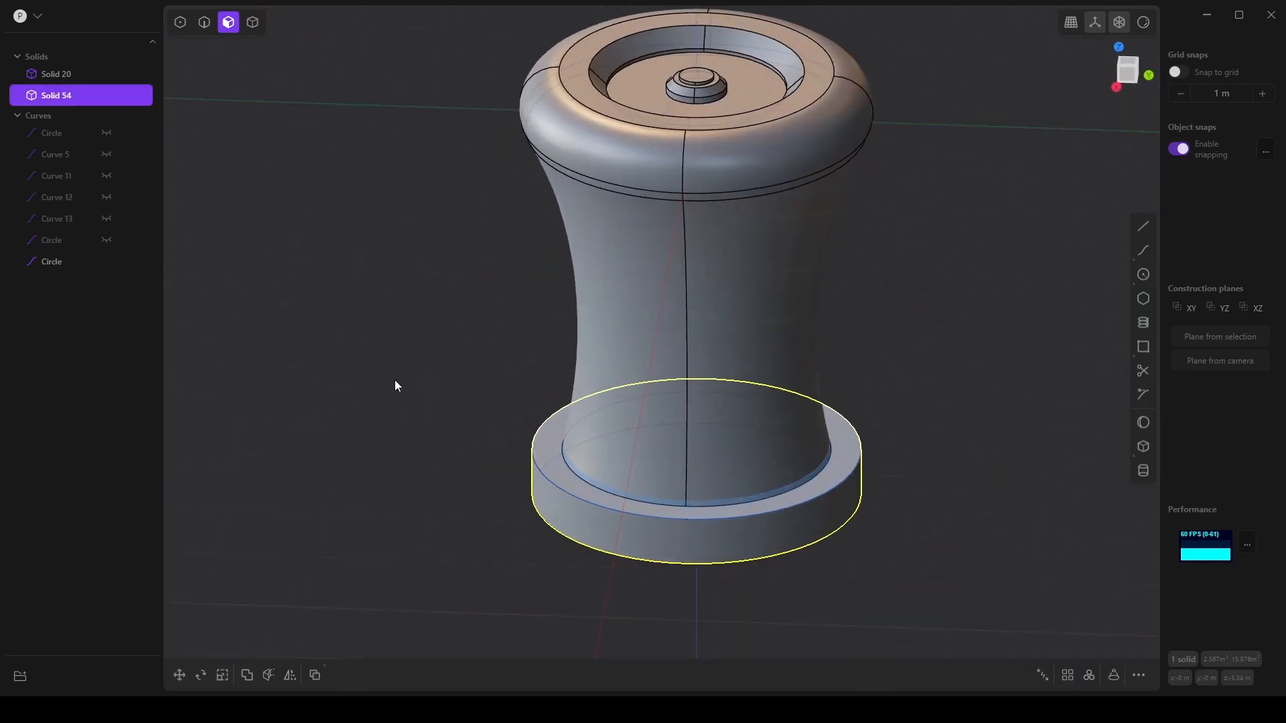
Offset the base disc's top outline inward by about 0.24 m with Round gap fill, and hide the waisted body.
middle_drag(395, 381, 439, 491)
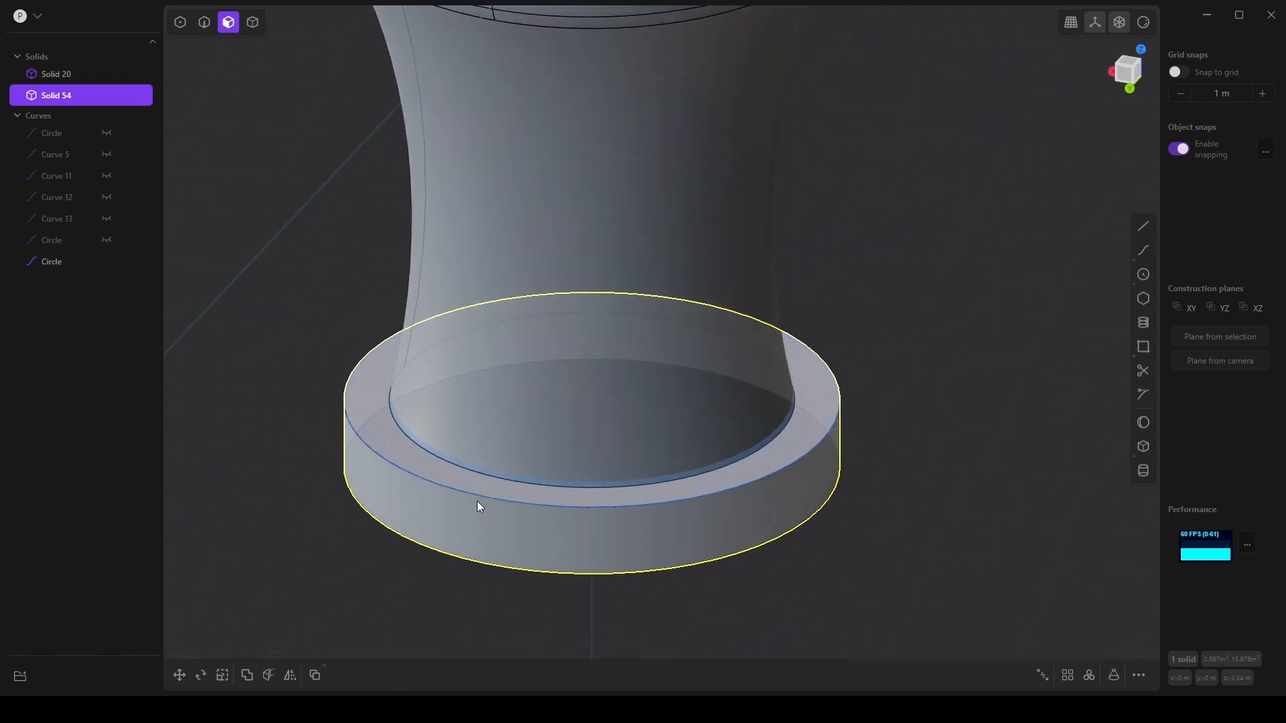
click(690, 488)
key(e)
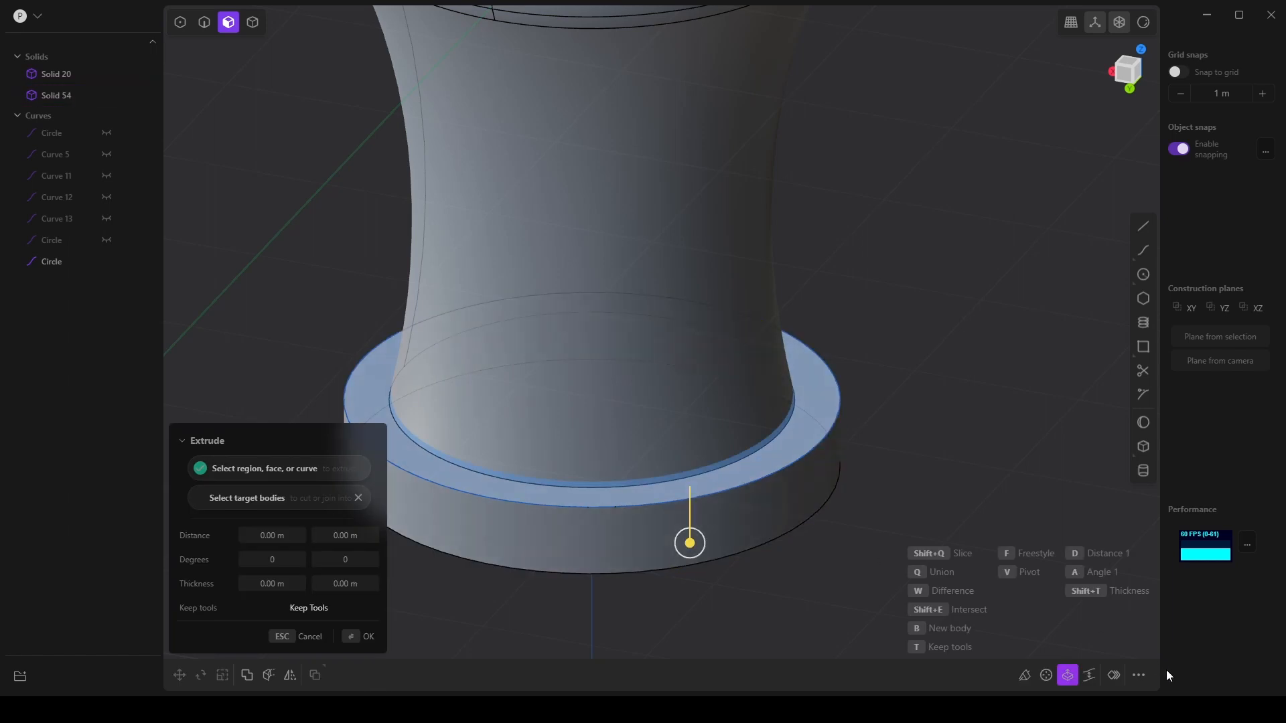
click(1110, 681)
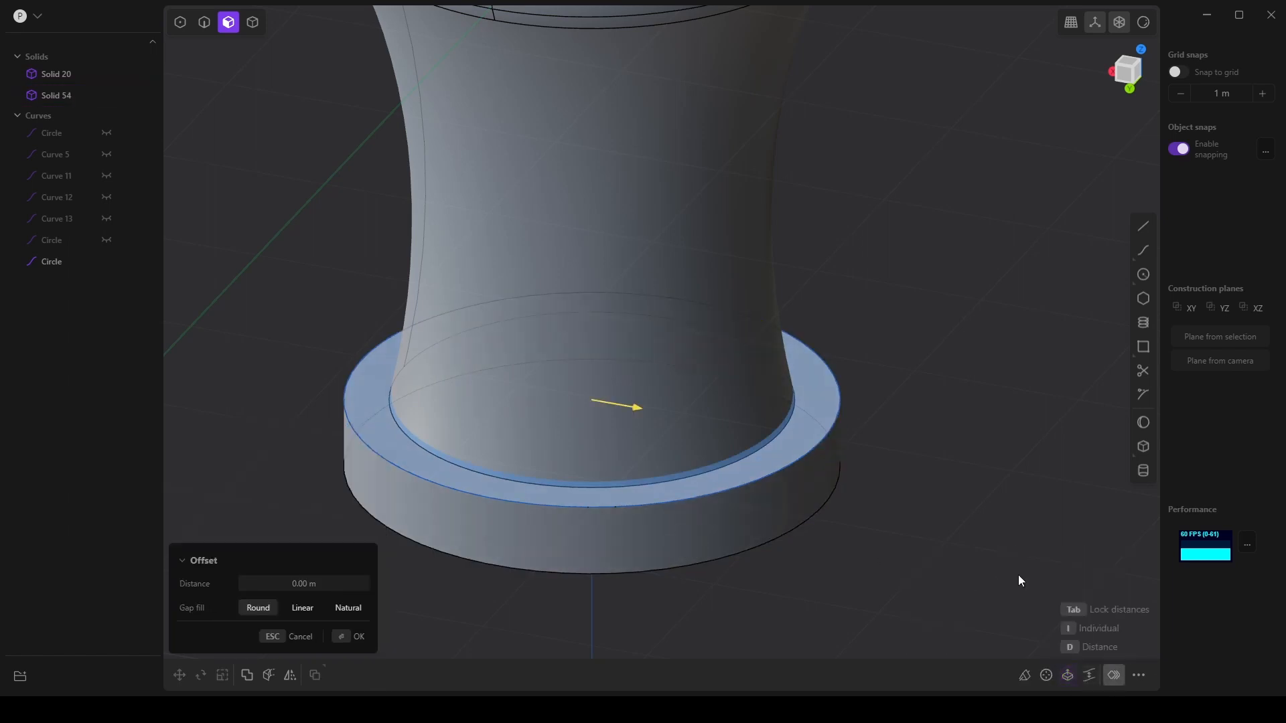
drag(651, 415, 597, 399)
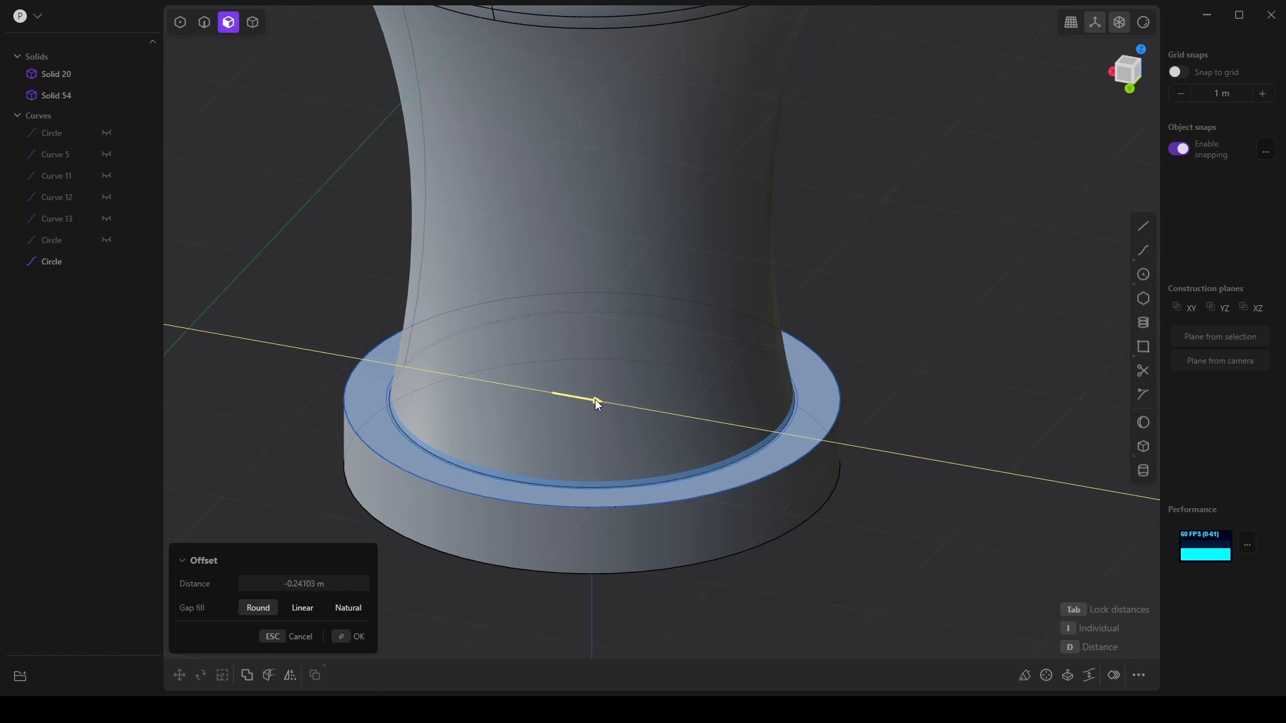
scroll(611, 497, up, 2)
key(Return)
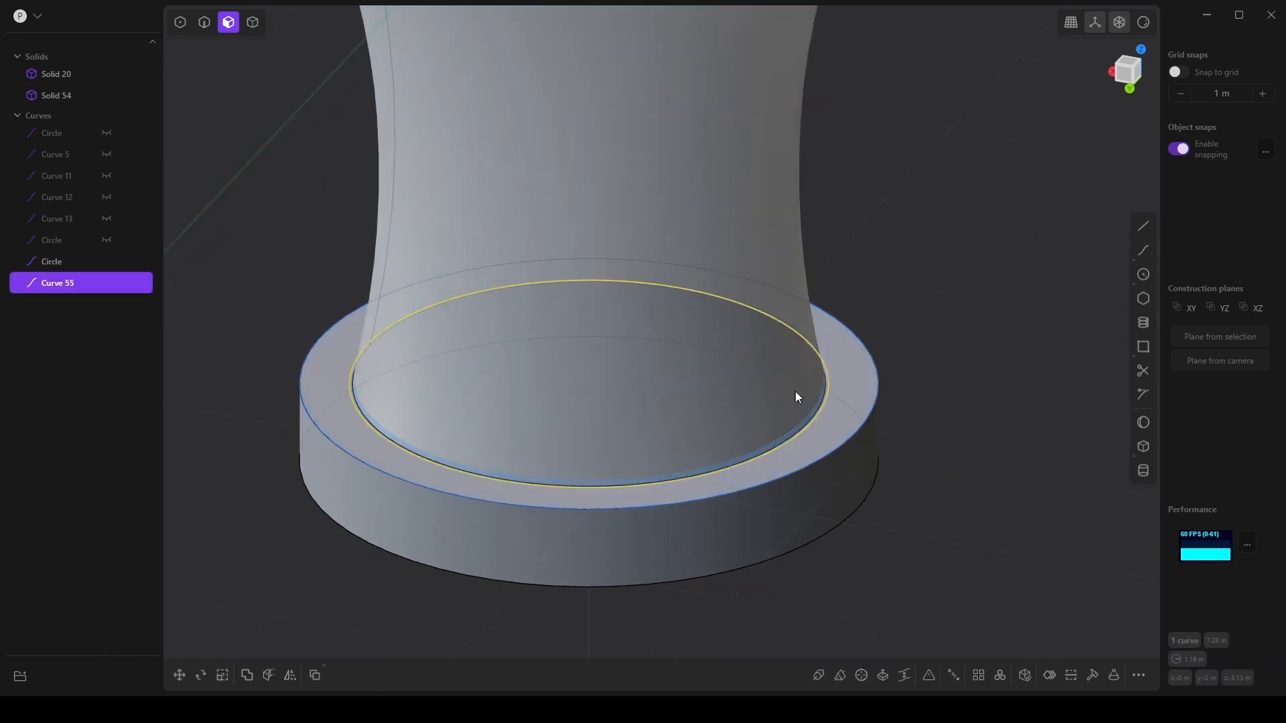
click(105, 73)
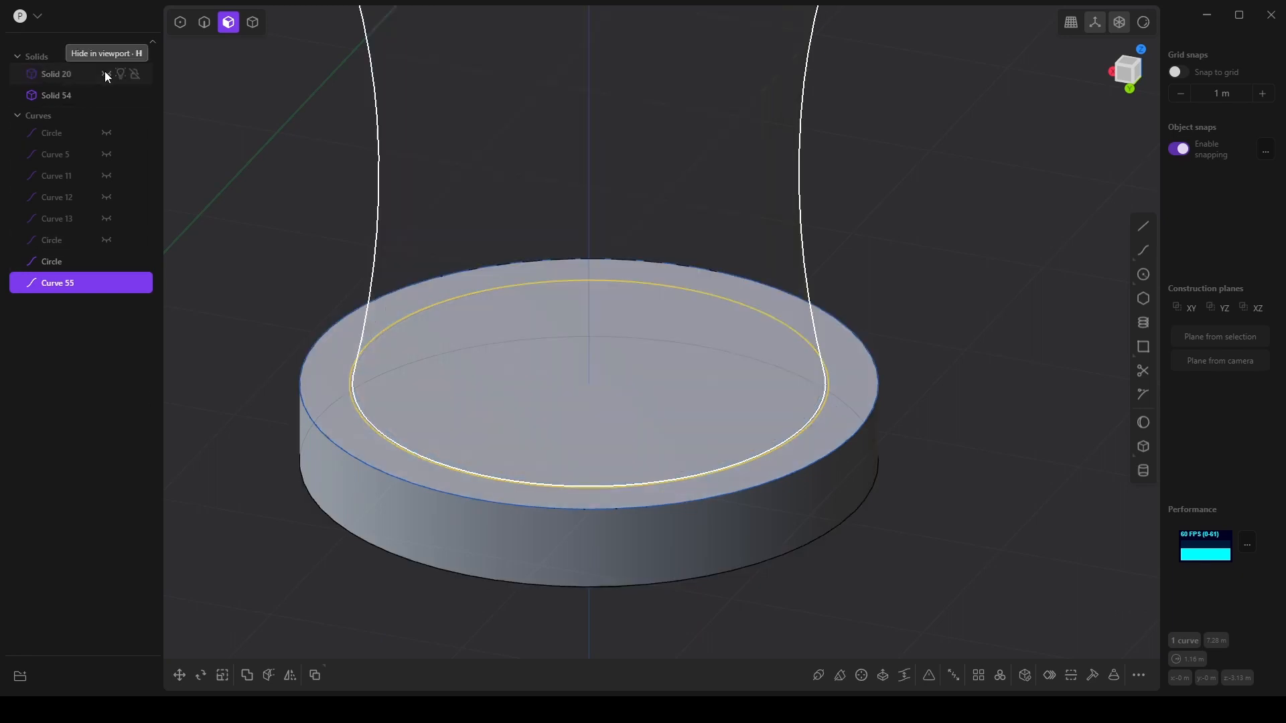
click(573, 387)
key(e)
drag(571, 441, 571, 463)
key(Escape)
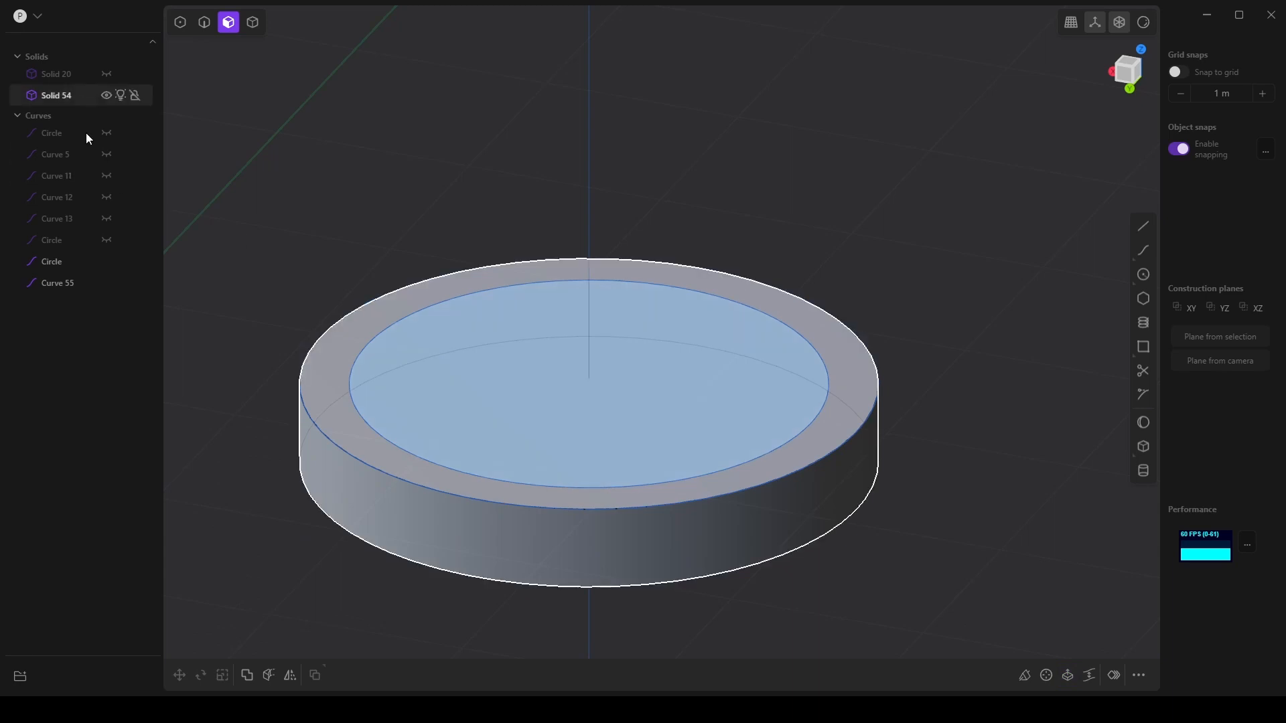
Toggle the visibility of the outer and inner circles on top of the base disc.
click(106, 261)
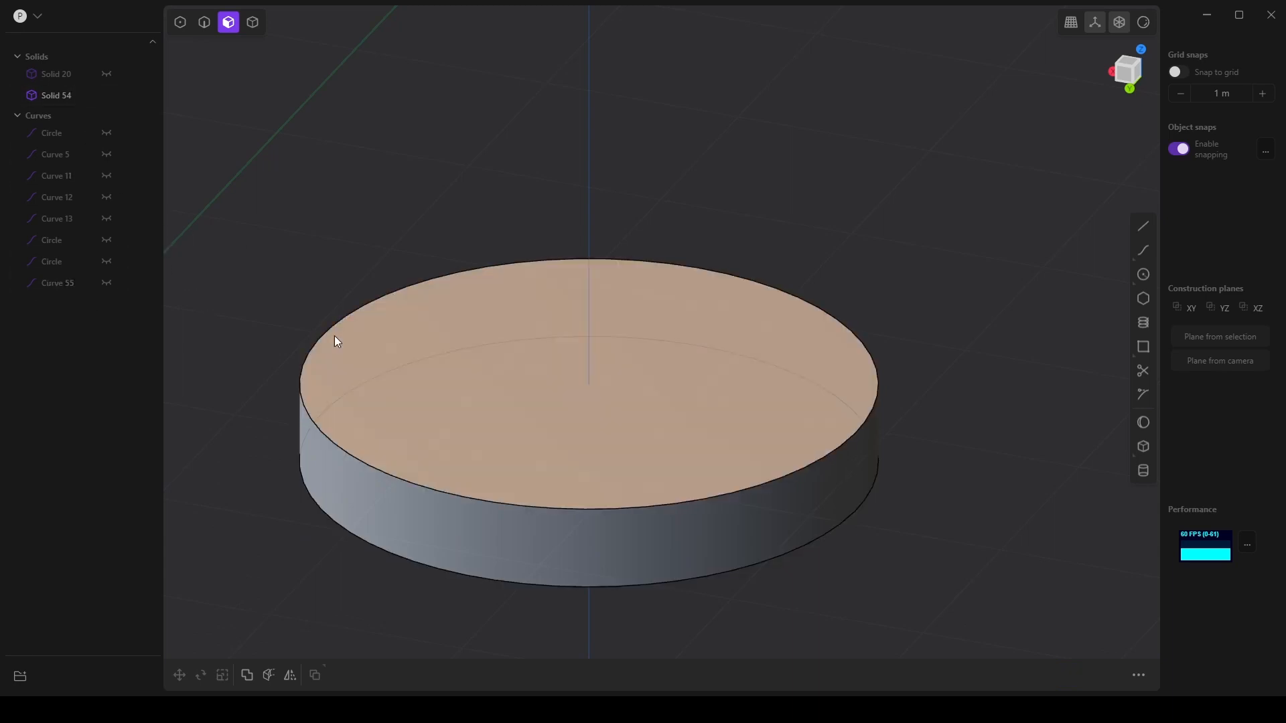
click(106, 262)
click(106, 282)
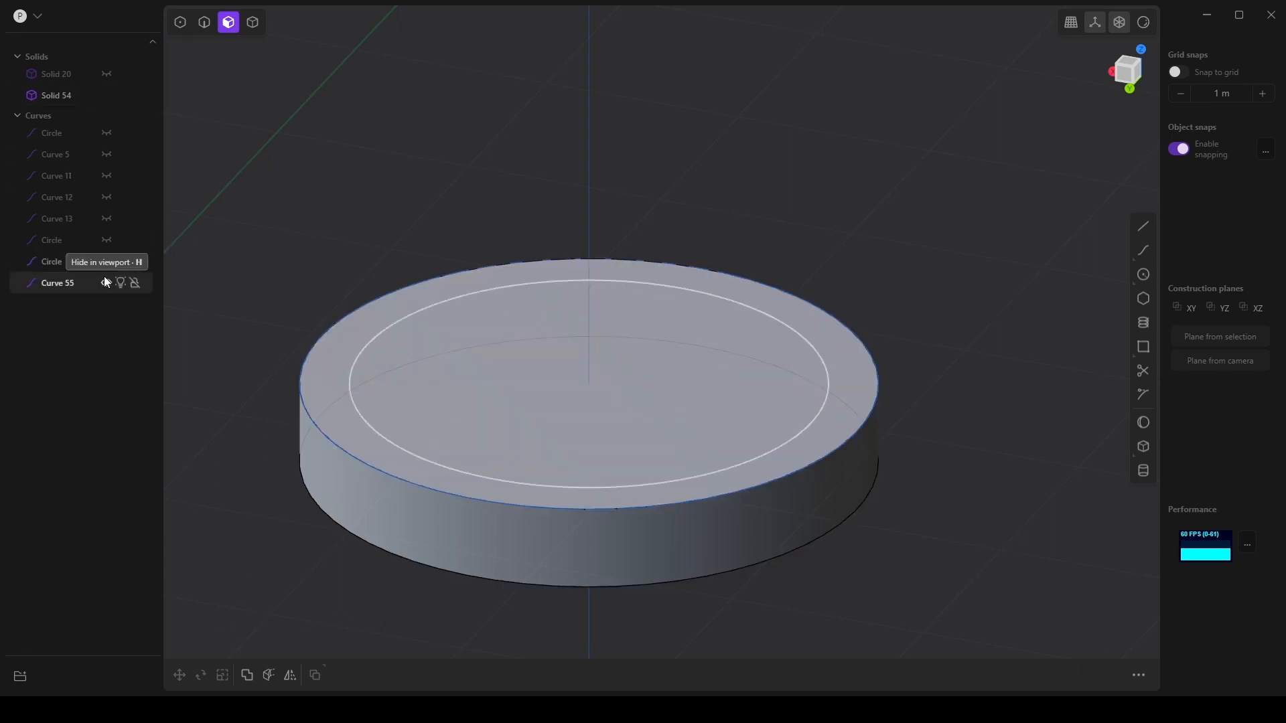
click(585, 386)
key(e)
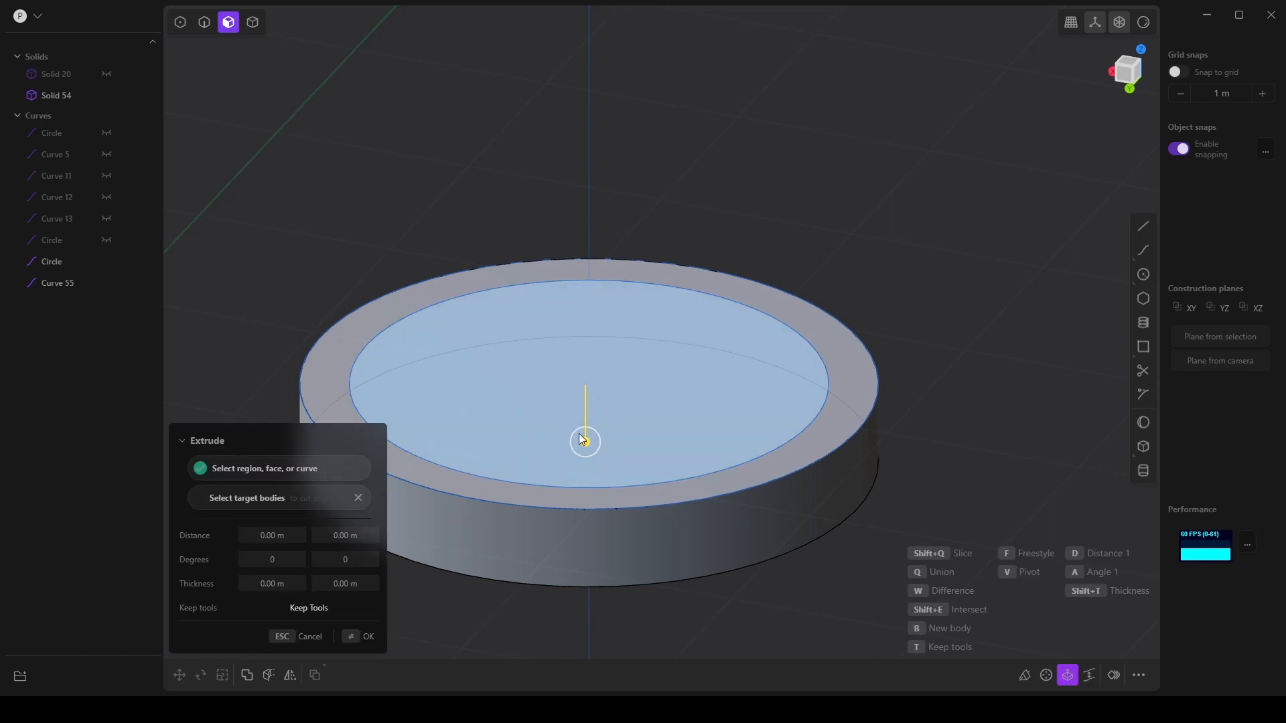
key(Escape)
key(e)
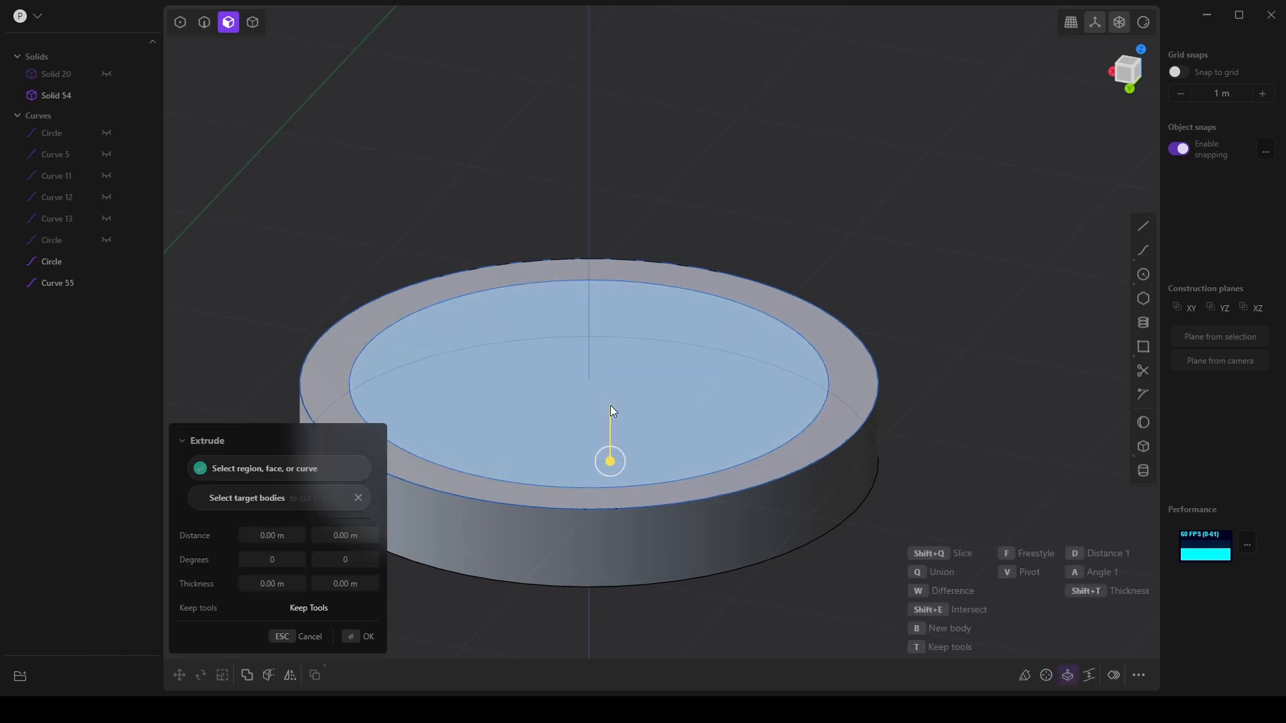
Delete the inset circle and offset the base disc's top outline inward again with Round gap fill, giving a radius of about 1.1 m.
click(79, 283)
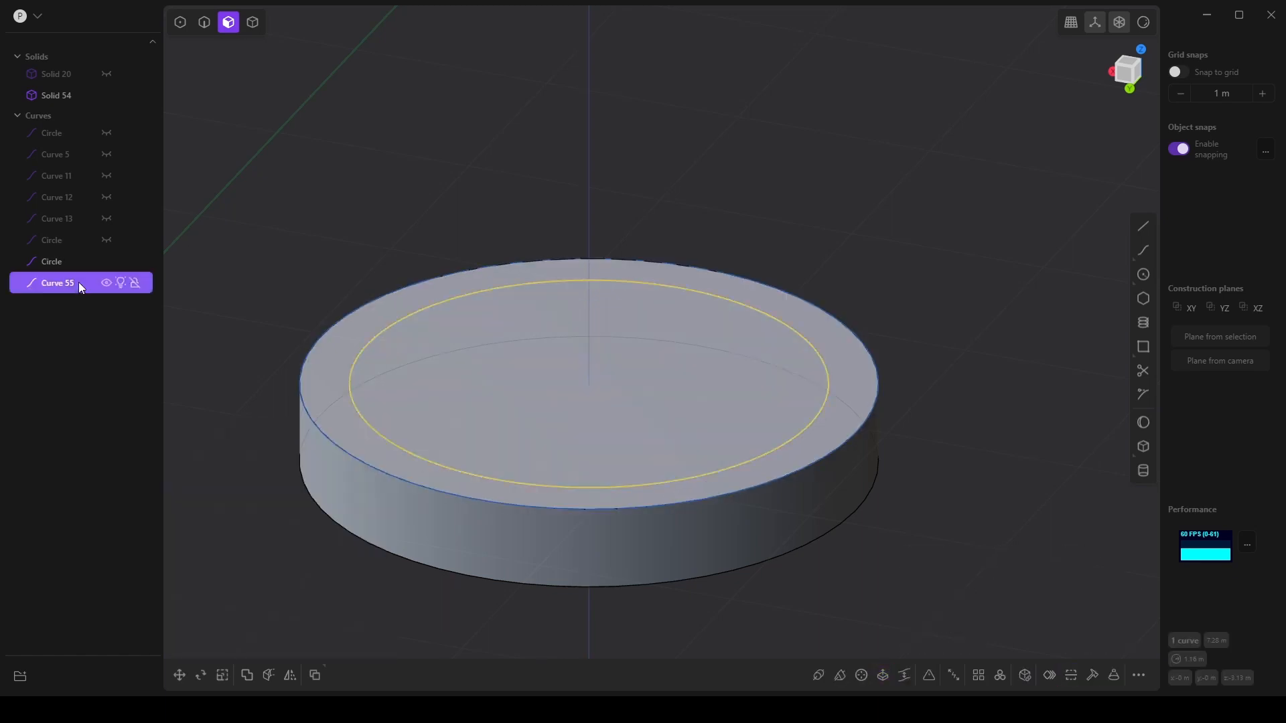
key(Delete)
click(627, 357)
key(e)
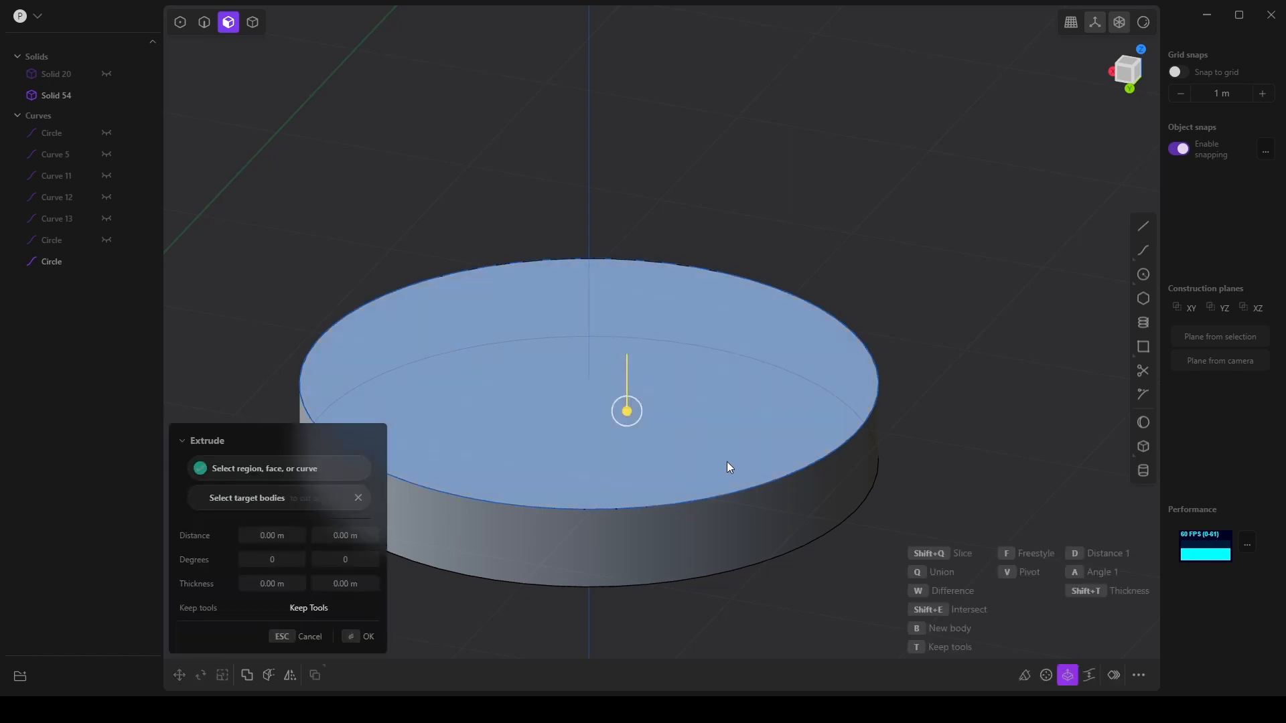
click(1112, 677)
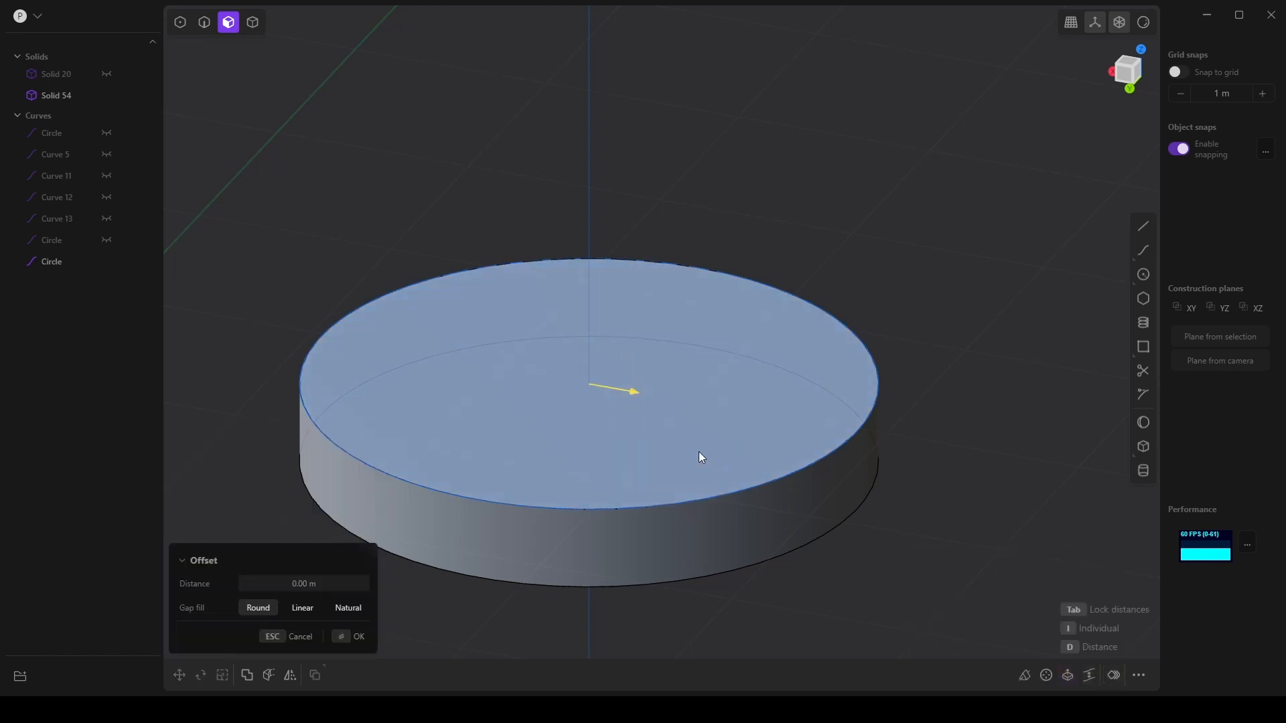
drag(634, 391, 576, 381)
key(Return)
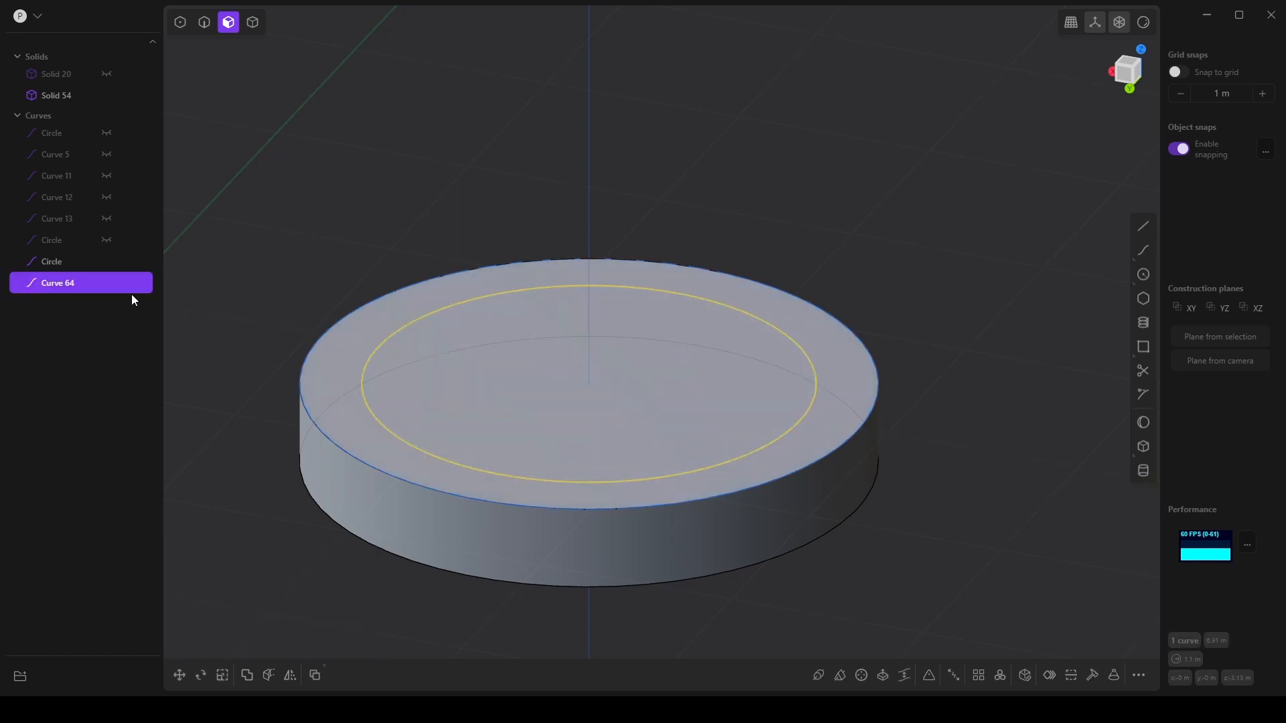
Extrude the inner circle's region about 0.12 m down into the base disc as a separate solid.
key(e)
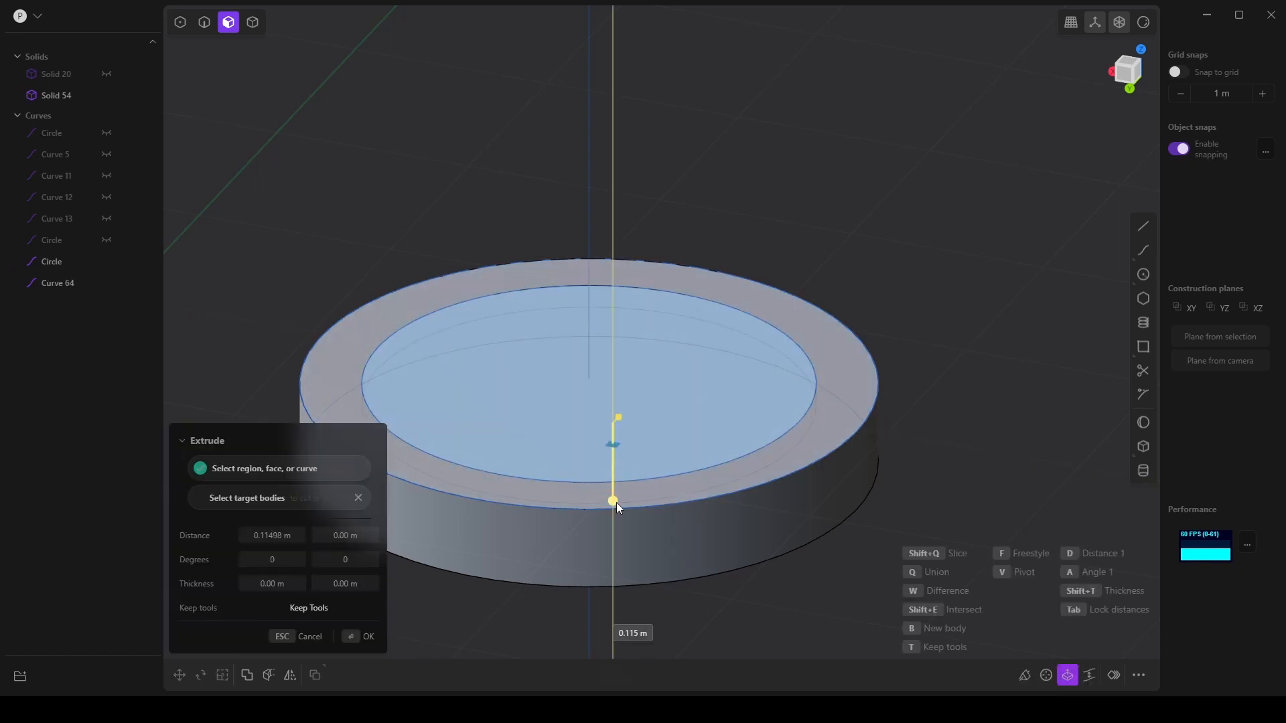
middle_drag(644, 550, 589, 506)
key(Return)
middle_drag(585, 462, 564, 478)
mouse_move(622, 490)
middle_down()
mouse_move(637, 445)
mouse_move(646, 465)
mouse_move(633, 481)
middle_up()
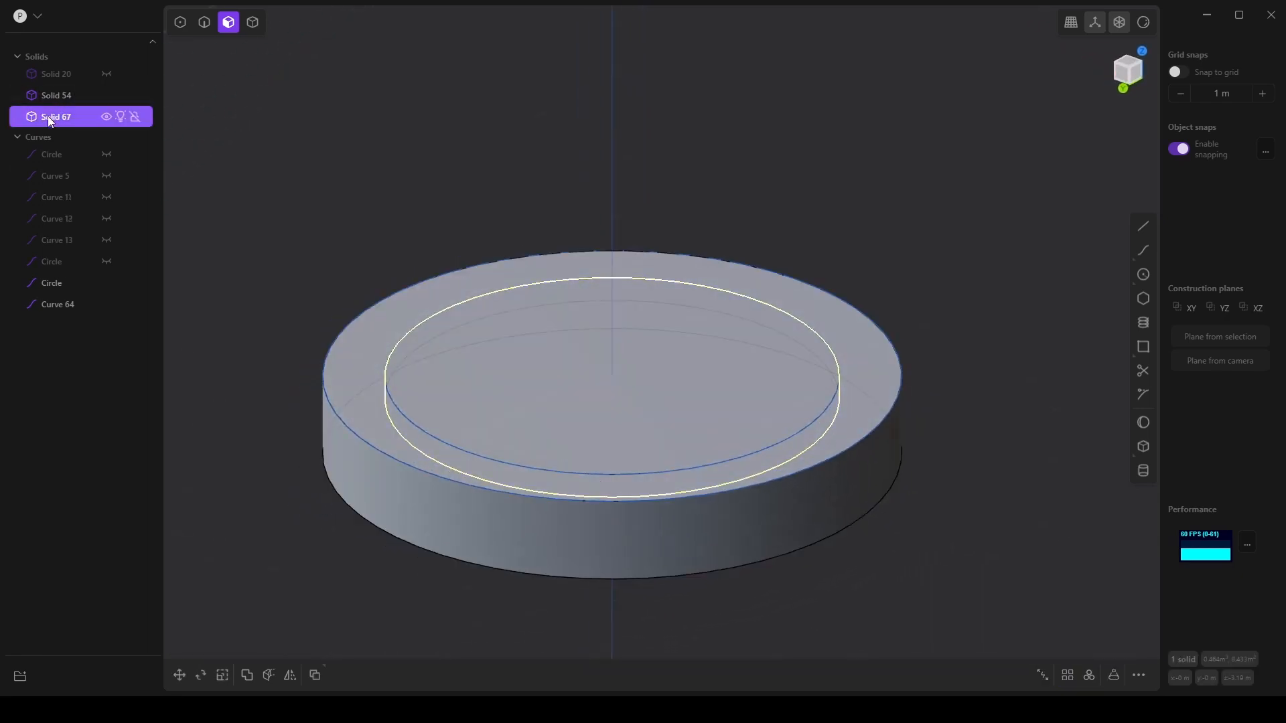
middle_drag(603, 529, 761, 348)
middle_drag(882, 423, 569, 419)
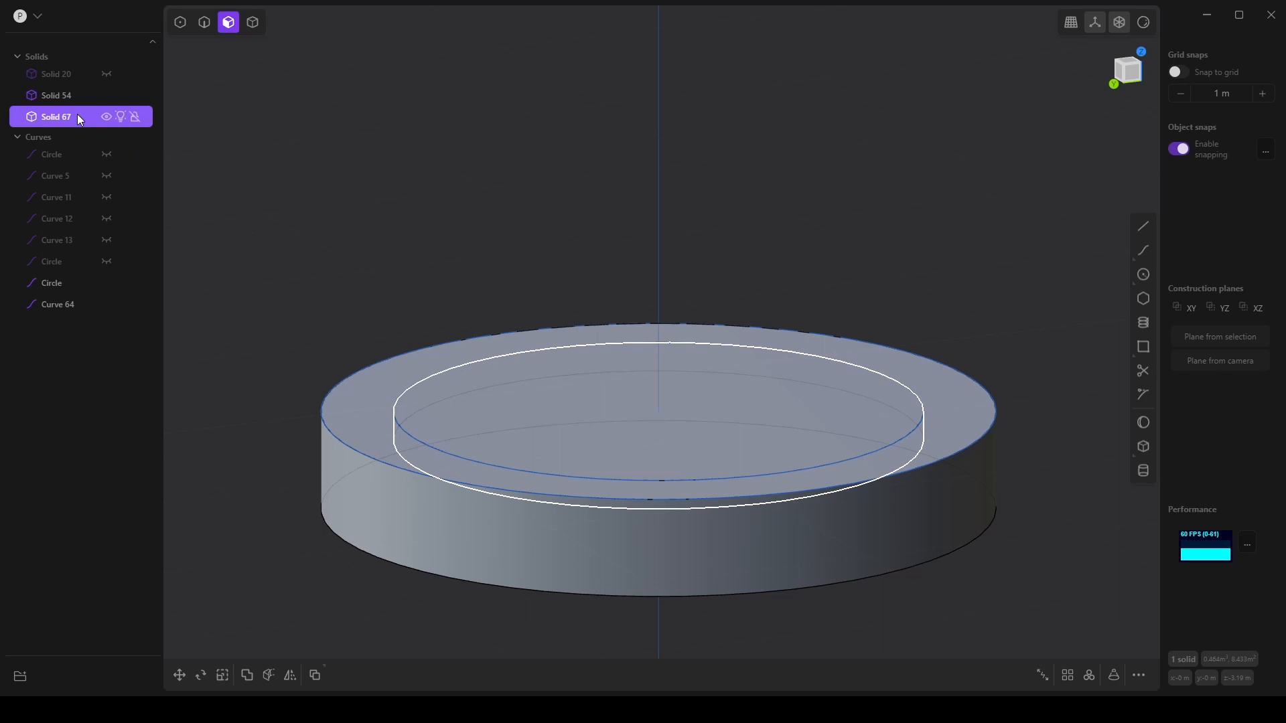
Subtract the inner cylinder from the base disc with a Boolean difference to form a round recess.
shift+click(46, 98)
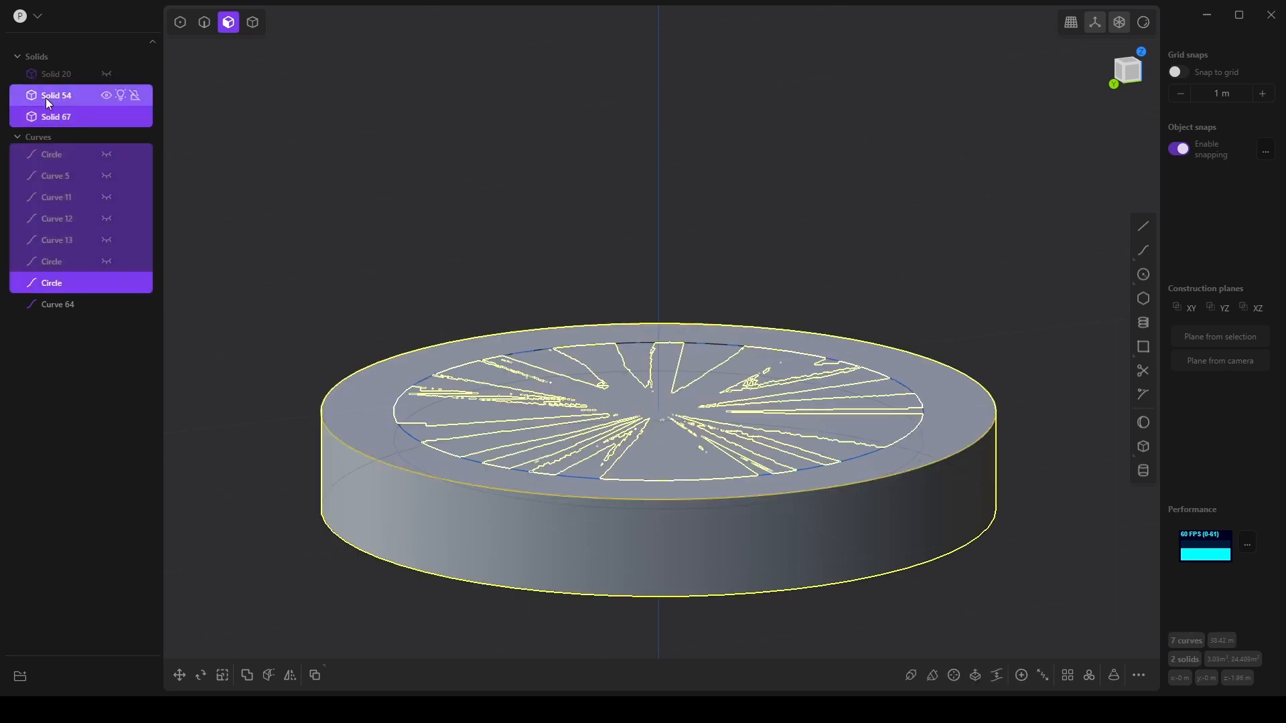
click(47, 113)
shift+click(66, 98)
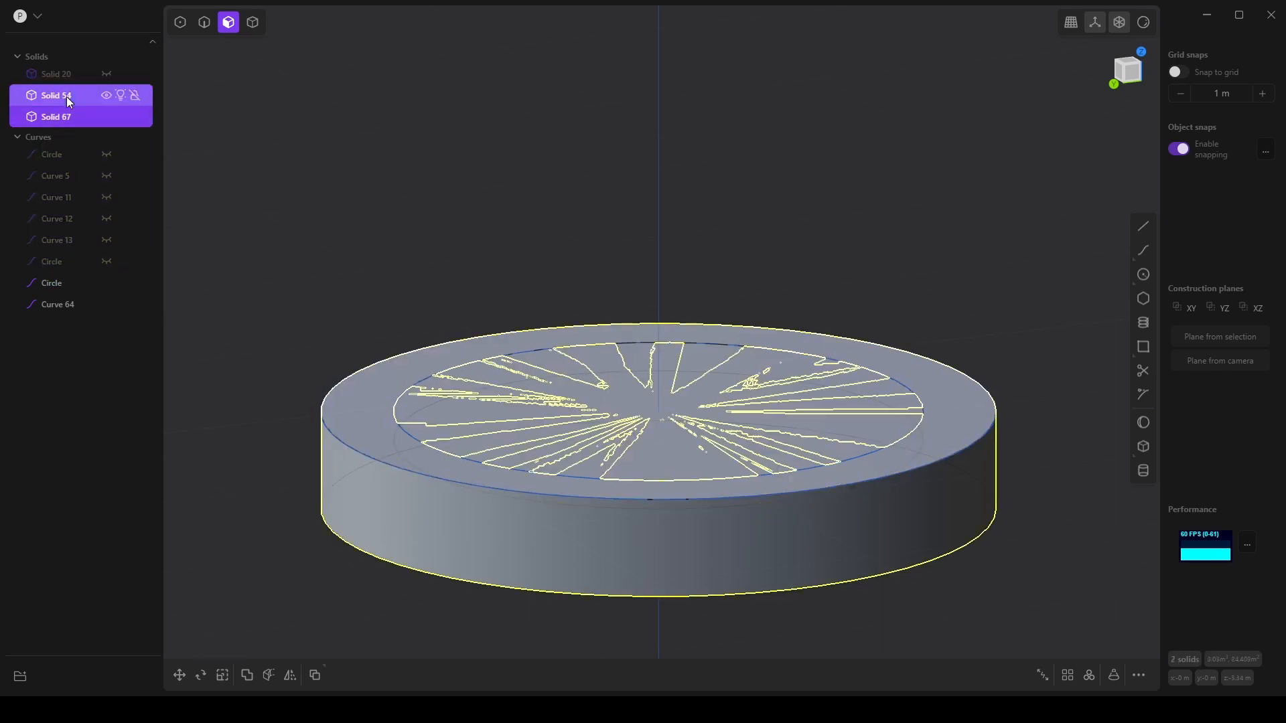
click(248, 676)
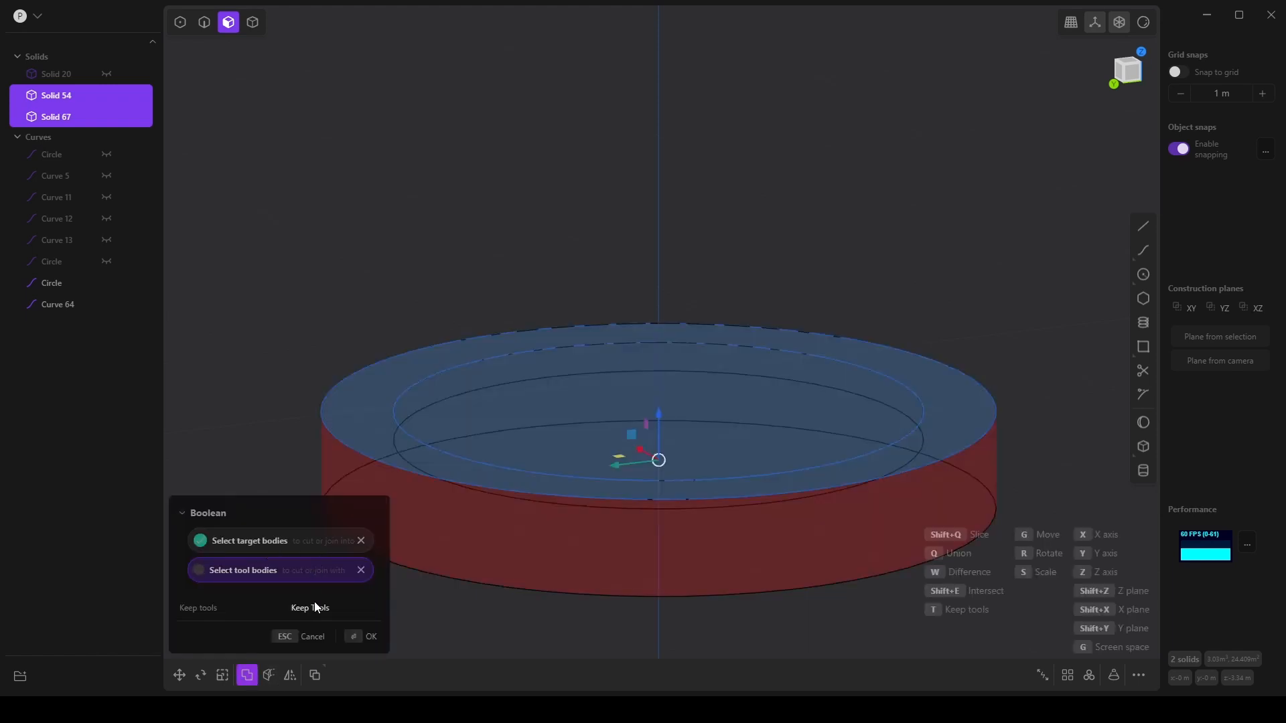
click(362, 637)
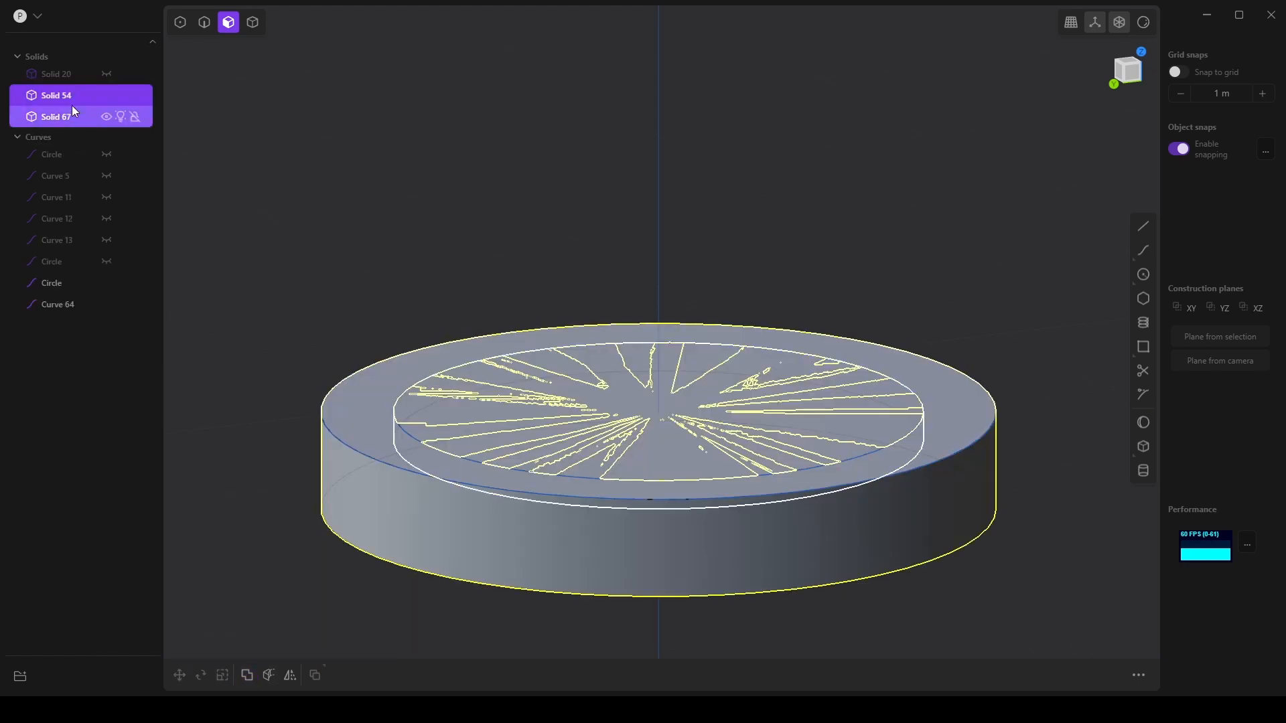
shift+click(66, 117)
click(247, 676)
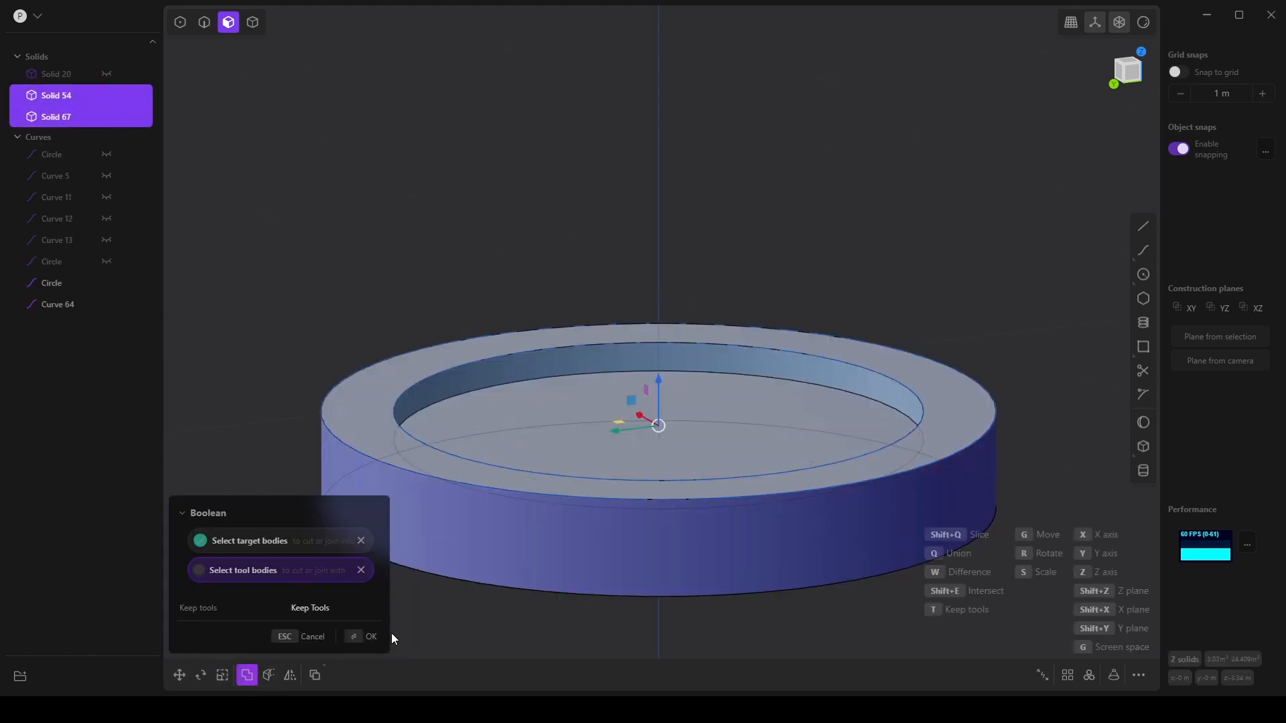
click(373, 636)
Show the waisted body again and inspect how its foot sits over the recess in the base disc.
middle_drag(376, 632, 525, 571)
click(106, 74)
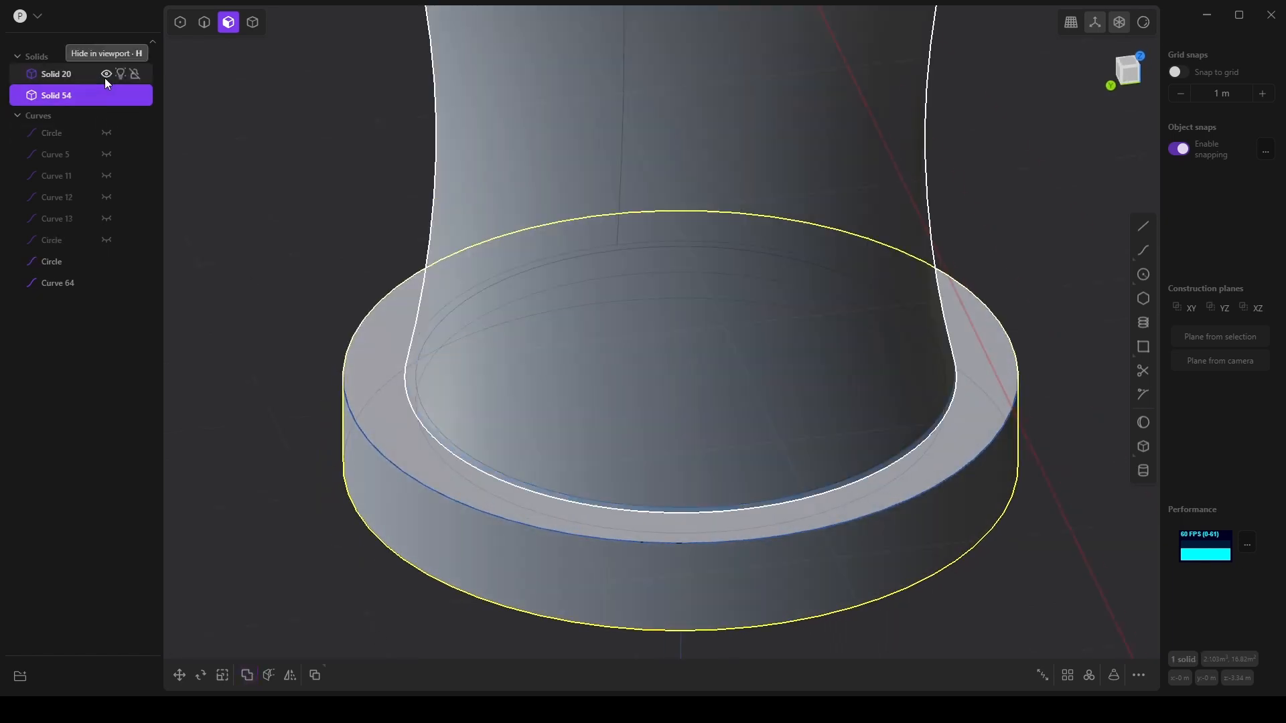
click(257, 549)
middle_drag(258, 549, 402, 335)
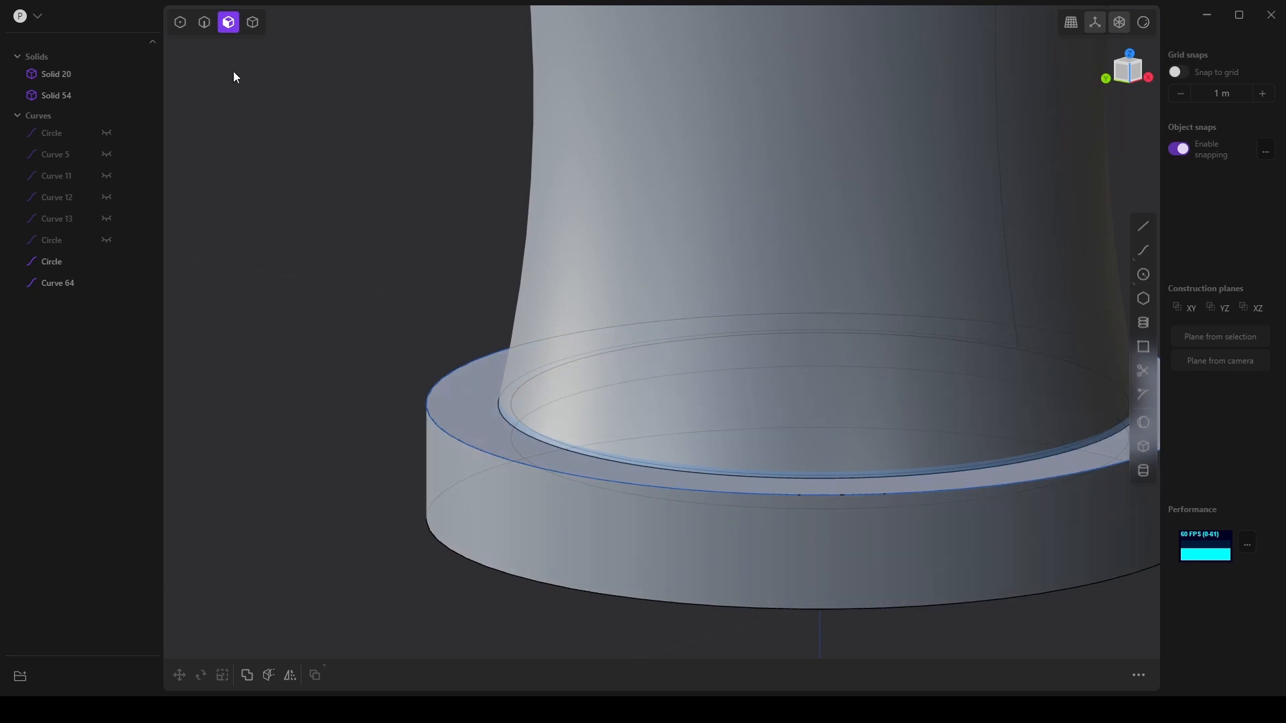
click(435, 417)
middle_drag(605, 610, 387, 455)
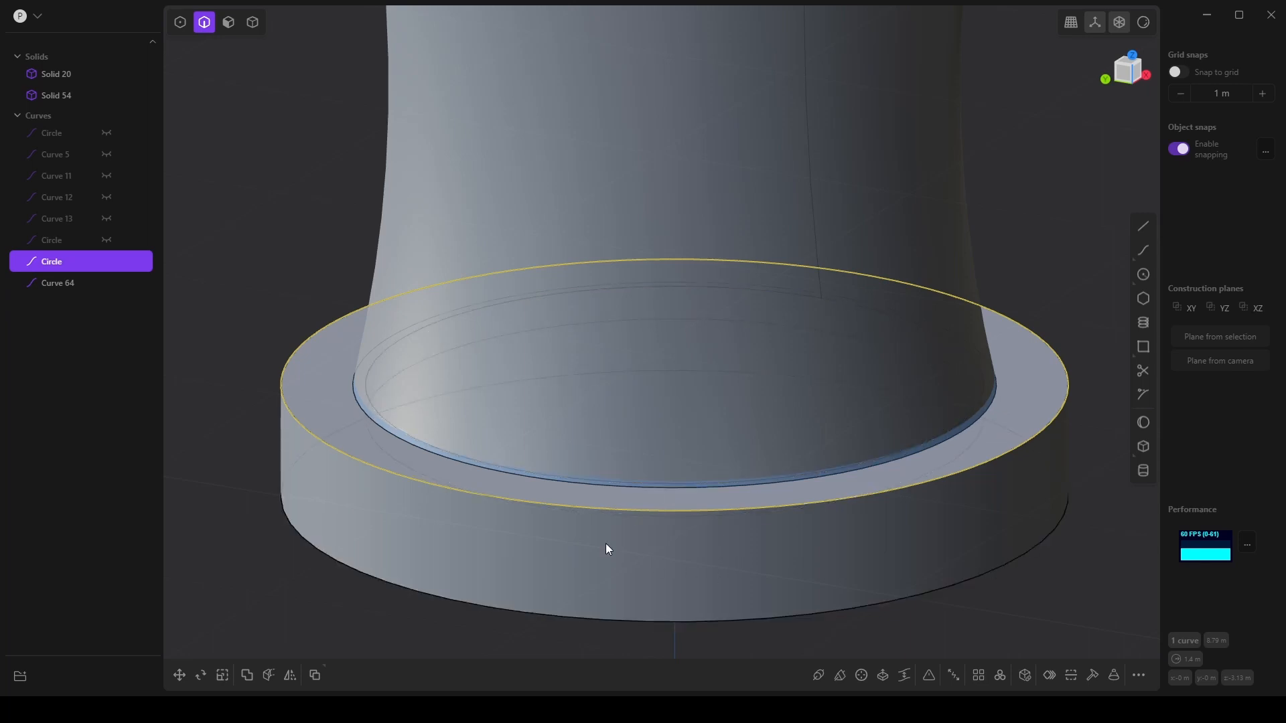
shift+middle_drag(563, 524, 504, 526)
scroll(504, 525, down, 2)
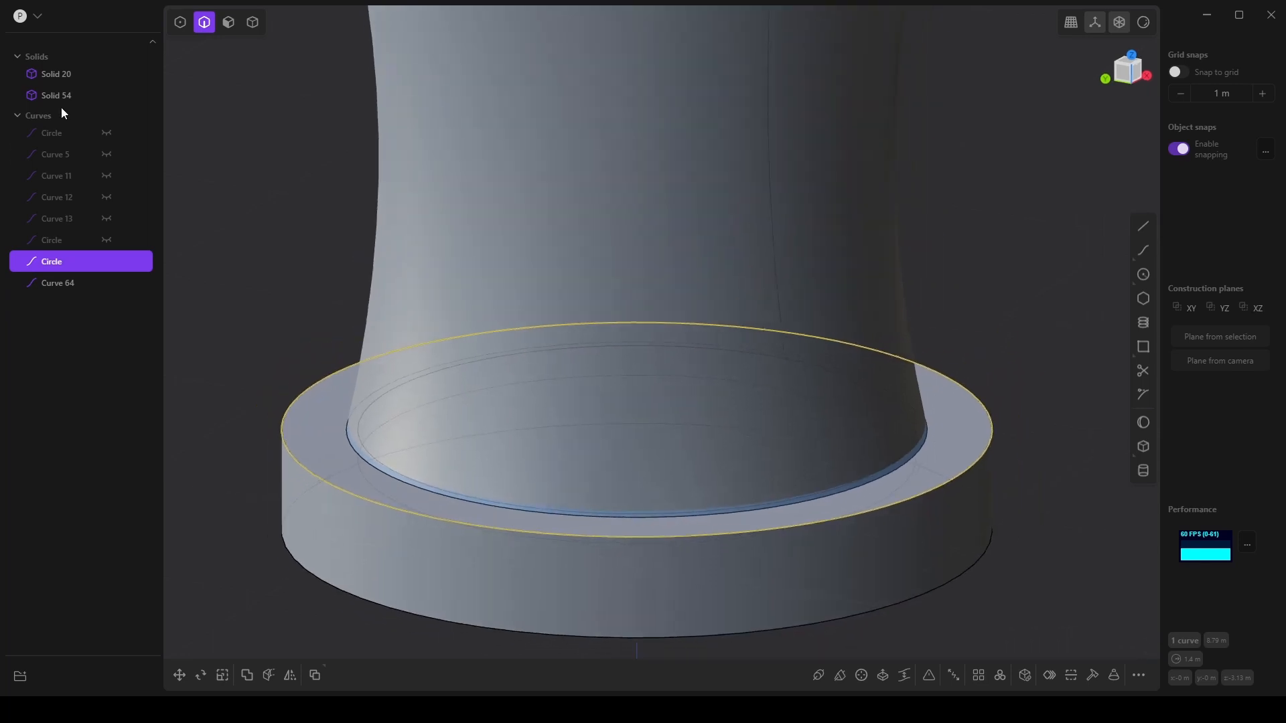
click(335, 328)
Hide the base disc and the waisted body so only the two base circles remain shown.
click(87, 96)
click(106, 95)
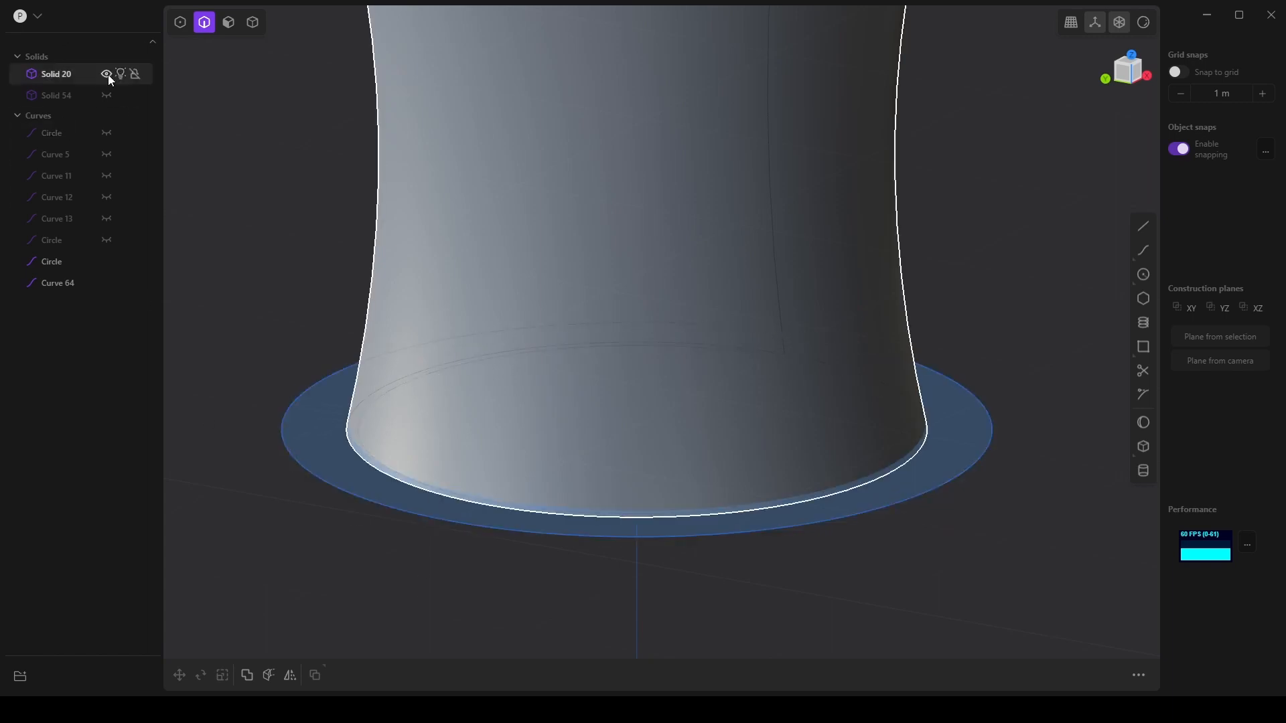
click(107, 75)
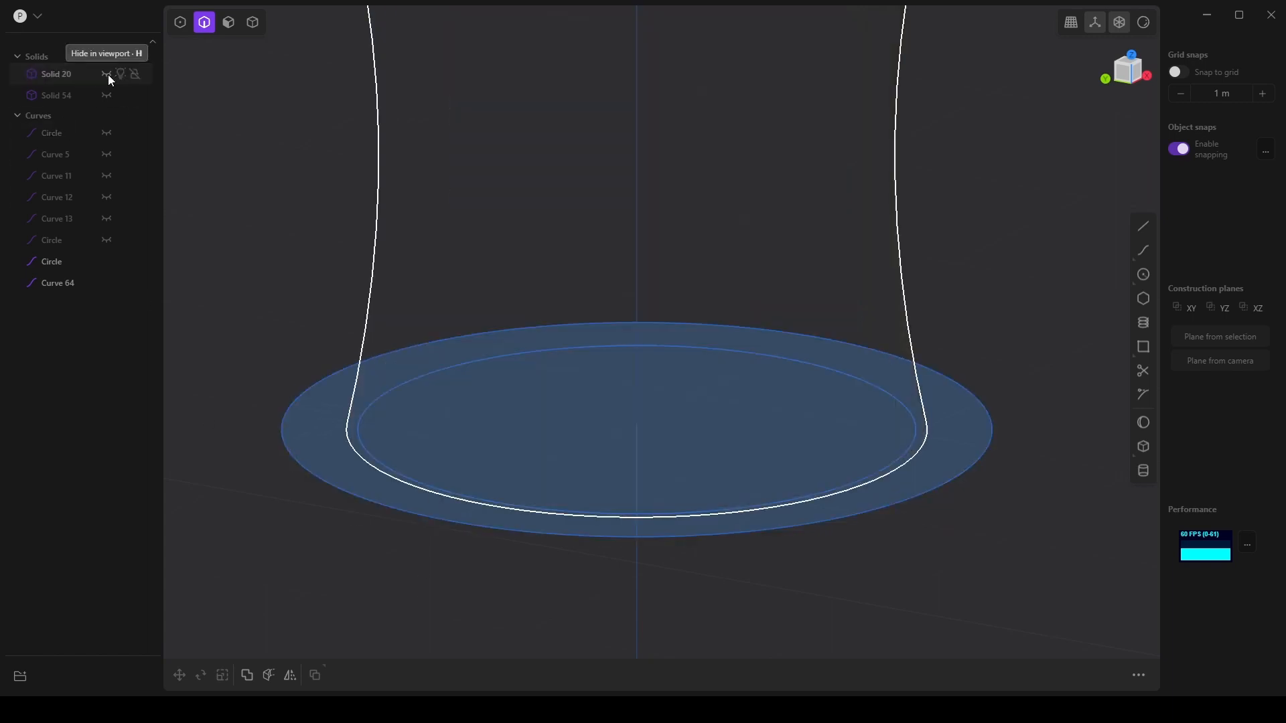
click(485, 501)
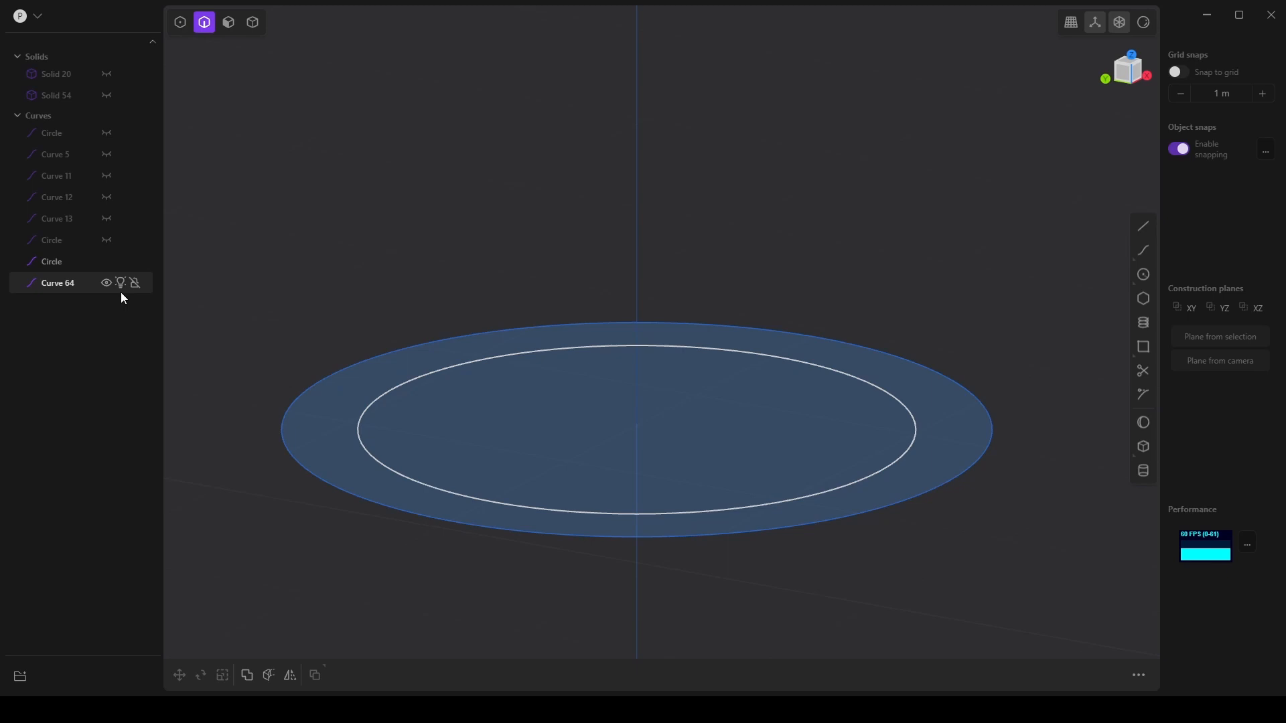
Delete the inner offset circle of the base.
click(78, 283)
click(60, 96)
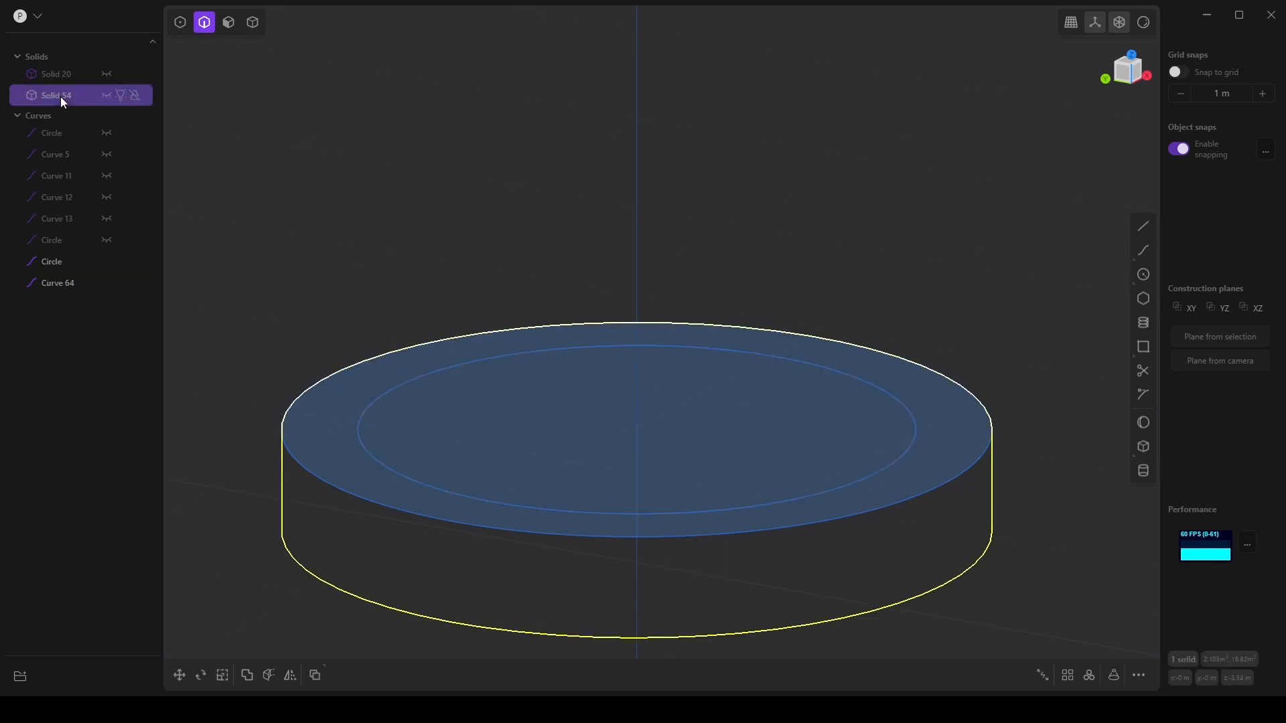
click(54, 276)
key(Delete)
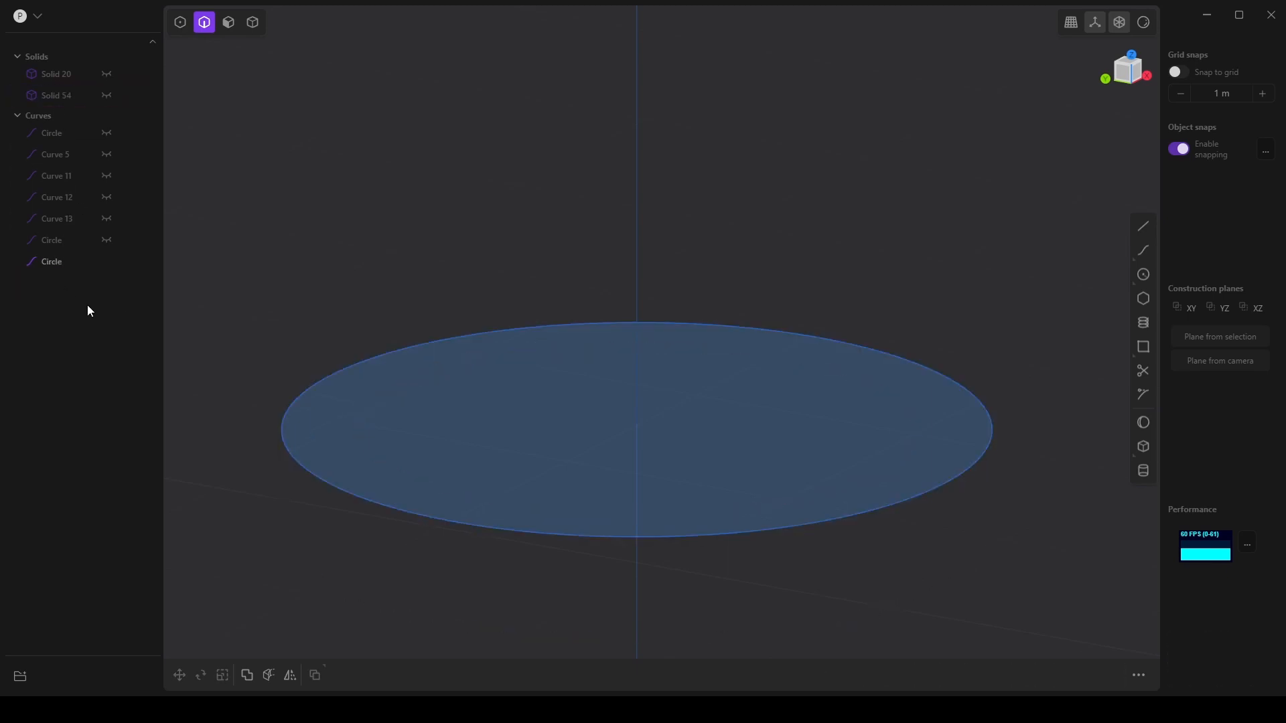
Hide the outer base circle and show the recessed base disc again.
click(65, 262)
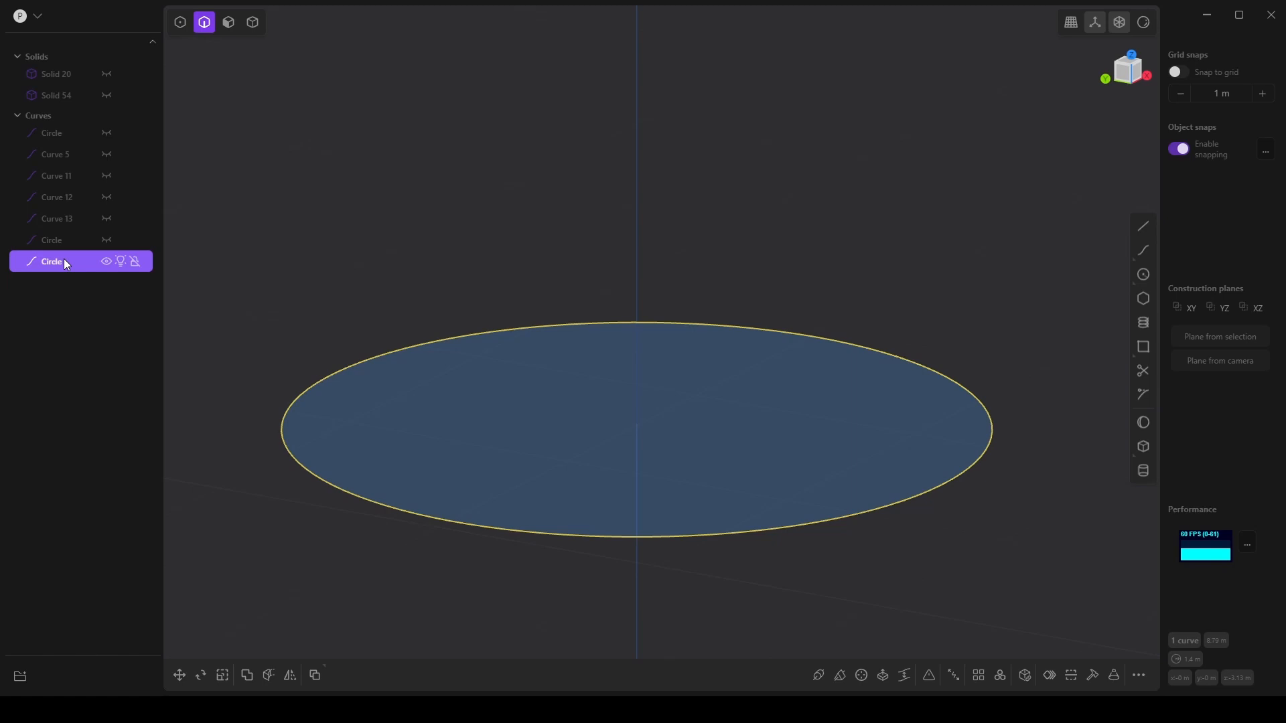
click(107, 262)
click(105, 94)
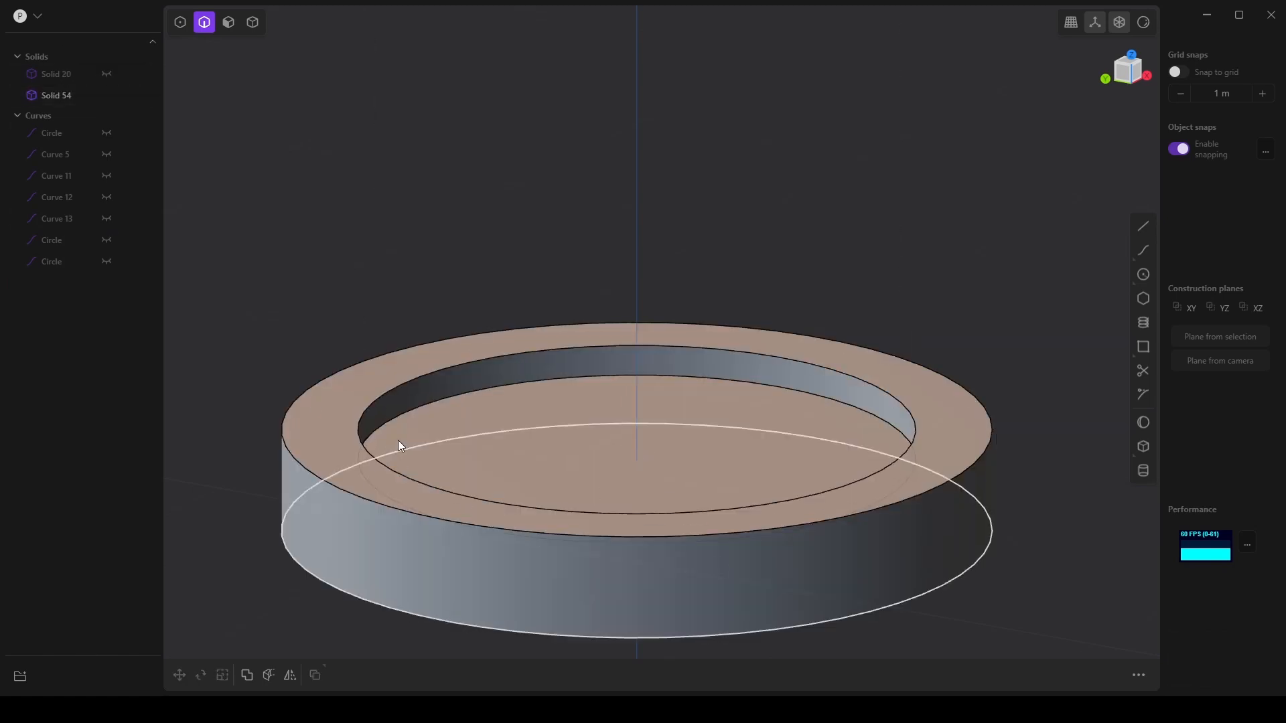
middle_drag(395, 469, 435, 472)
Undo the recent changes back to the uncut base disc, before the inner circle's region was extruded.
key(ctrl+z)
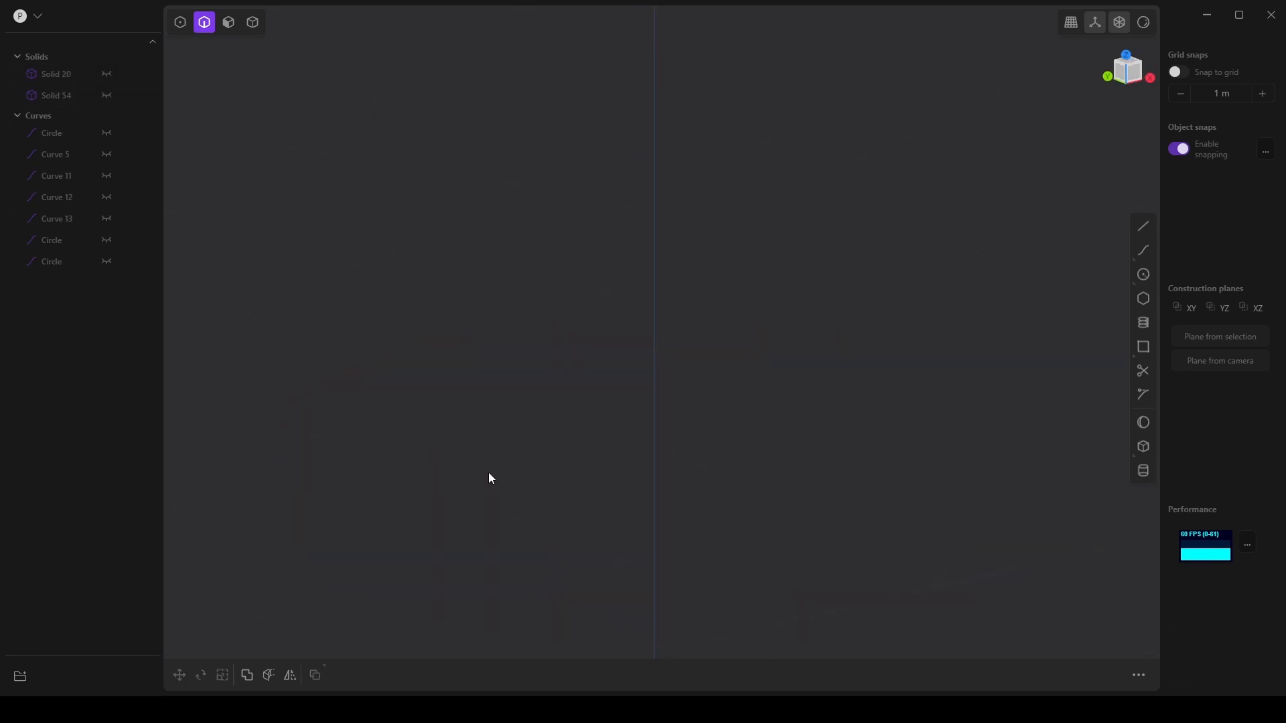
key(ctrl+z)
key(ctrl+z)
key(ctrl+z)
key(ctrl+z)
key(ctrl+z)
key(ctrl+z)
key(ctrl+z)
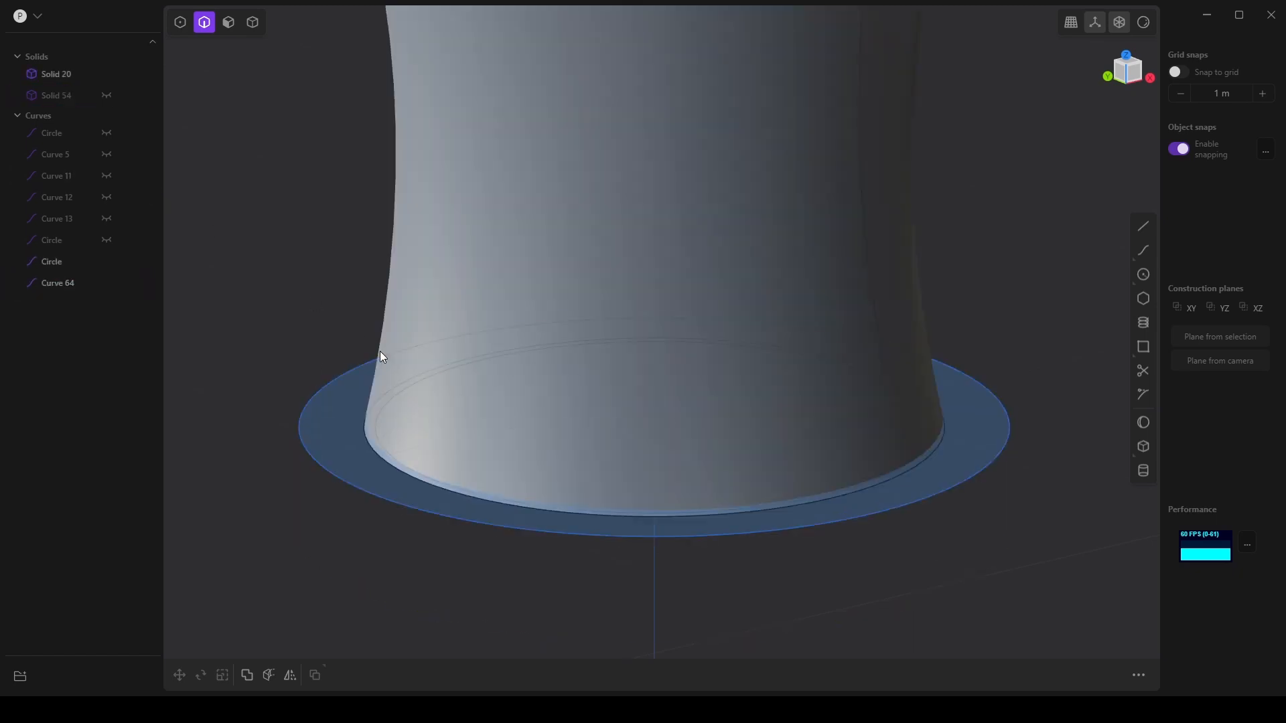
key(ctrl+z)
key(ctrl+z)
key(ctrl+z)
key(ctrl+z)
key(ctrl+z)
key(ctrl+z)
key(ctrl+z)
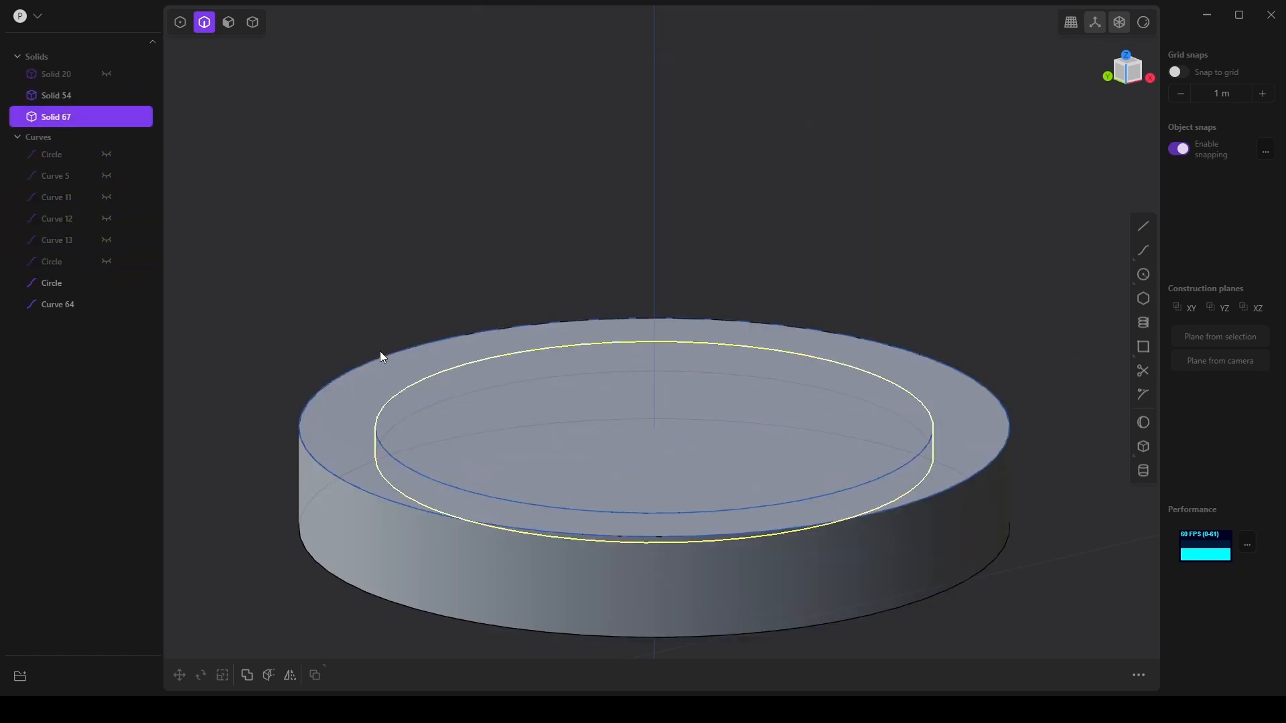
key(e)
key(Escape)
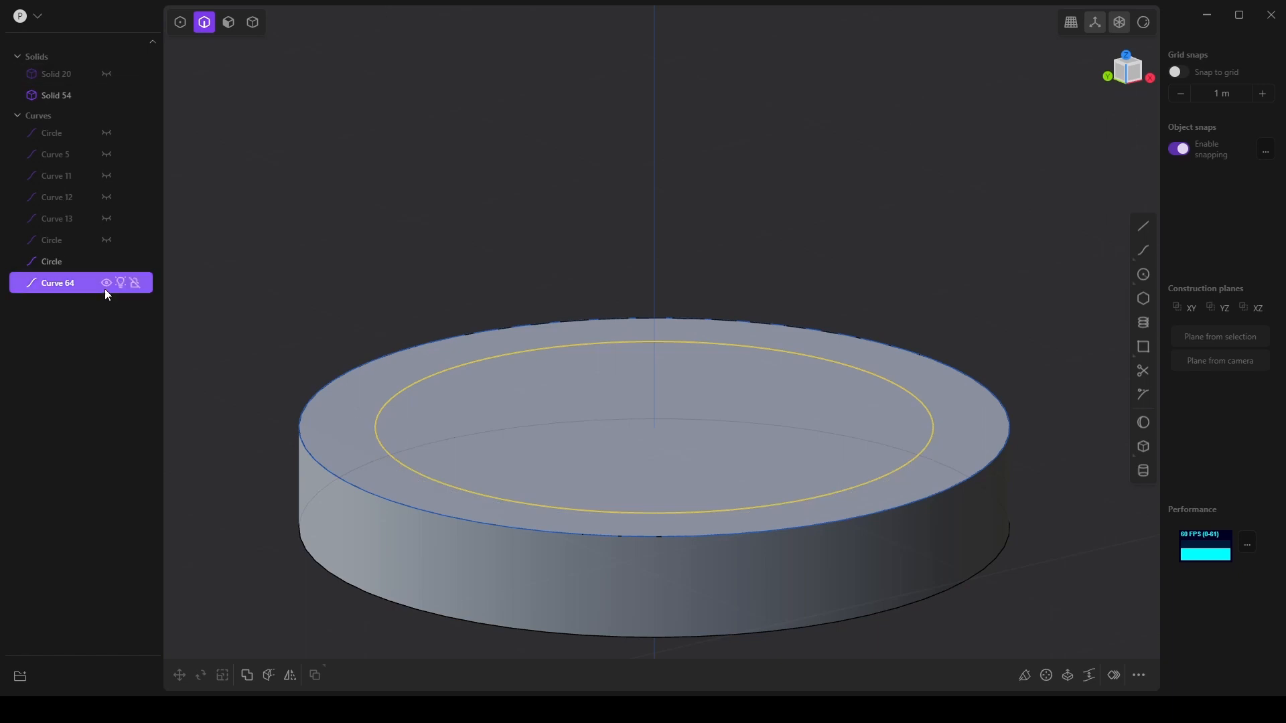
Hide the inner offset circle and the outer circle on top of the base disc.
click(106, 283)
click(106, 263)
click(85, 95)
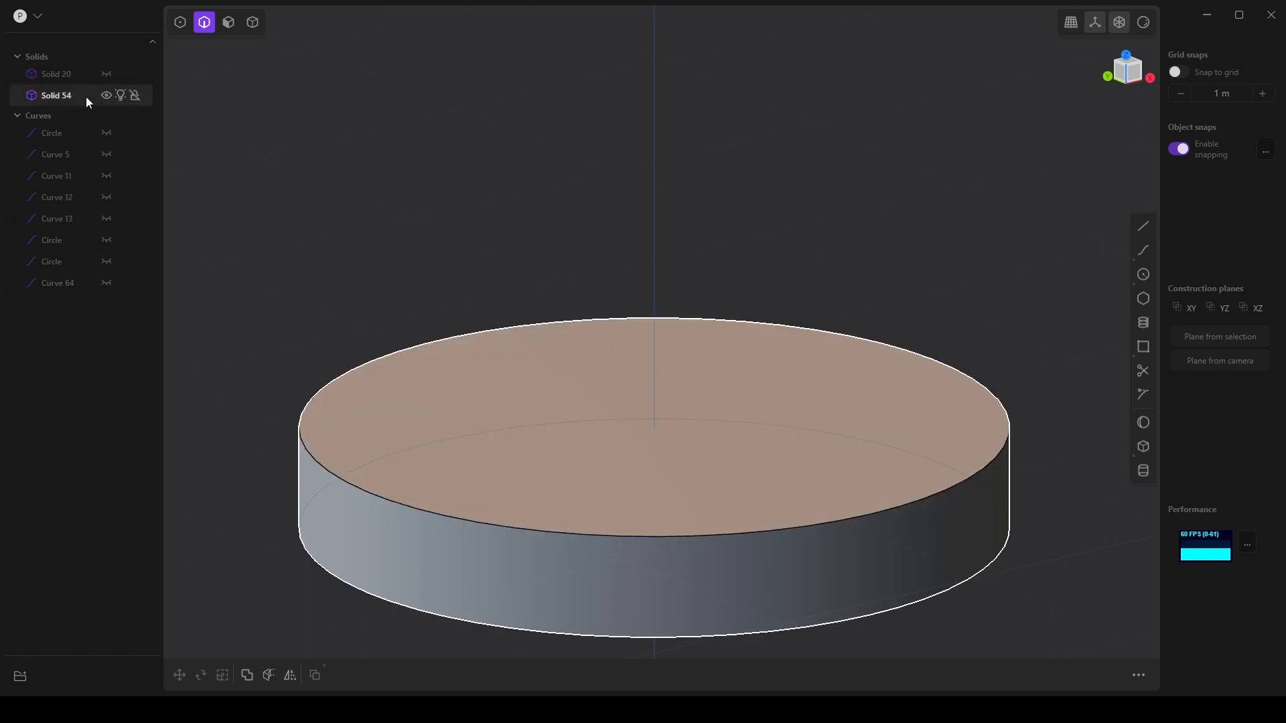
click(106, 261)
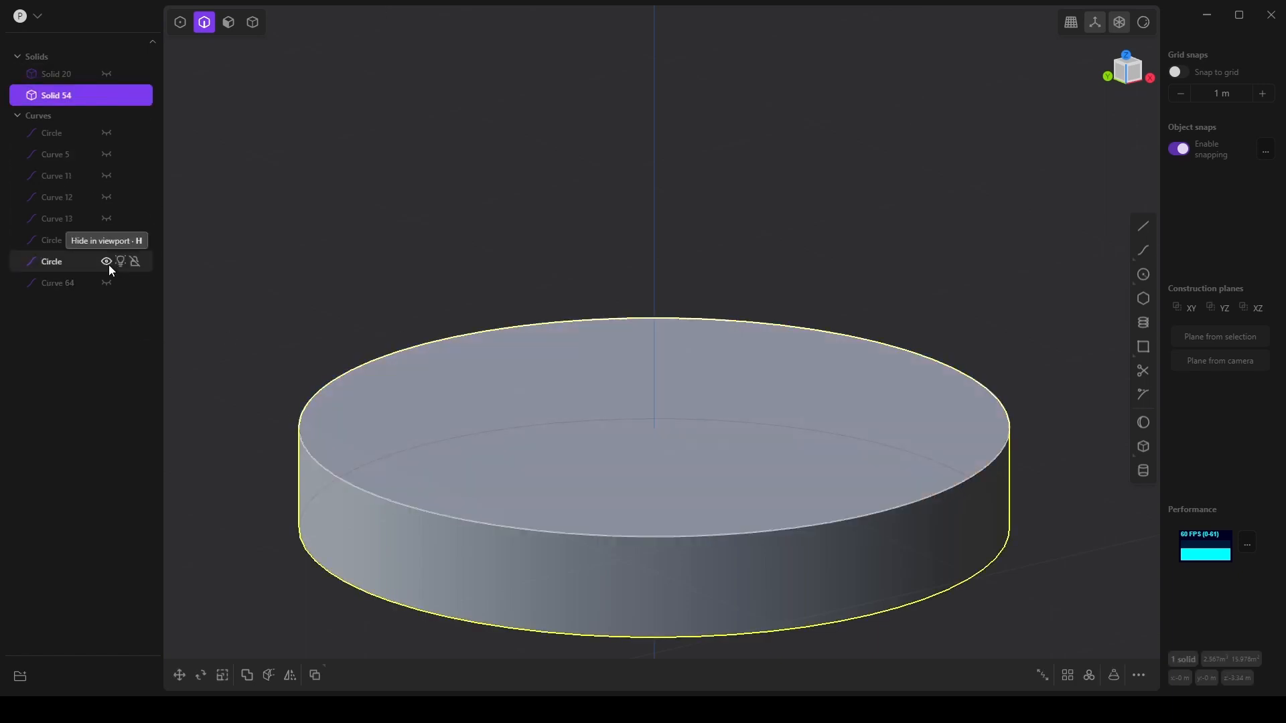
Offset the base disc's top edge inward to imprint a ring just outside the foot of the waisted body.
click(553, 529)
key(f)
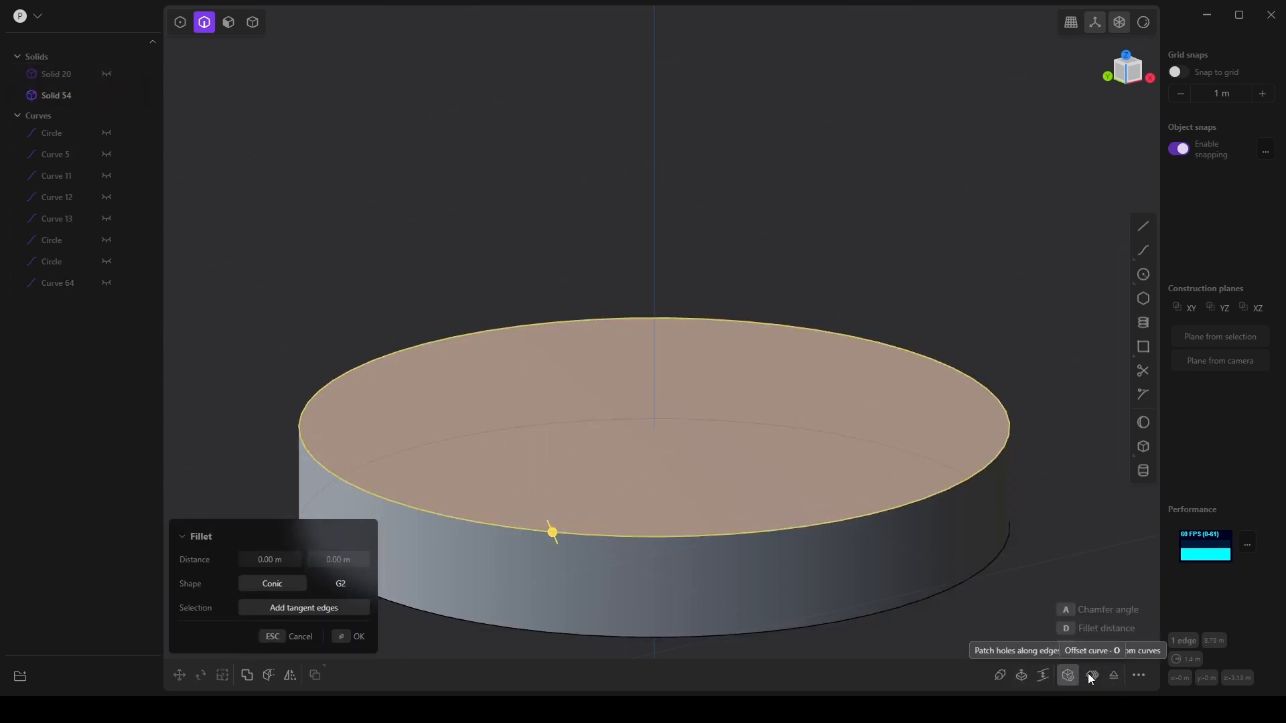
click(280, 638)
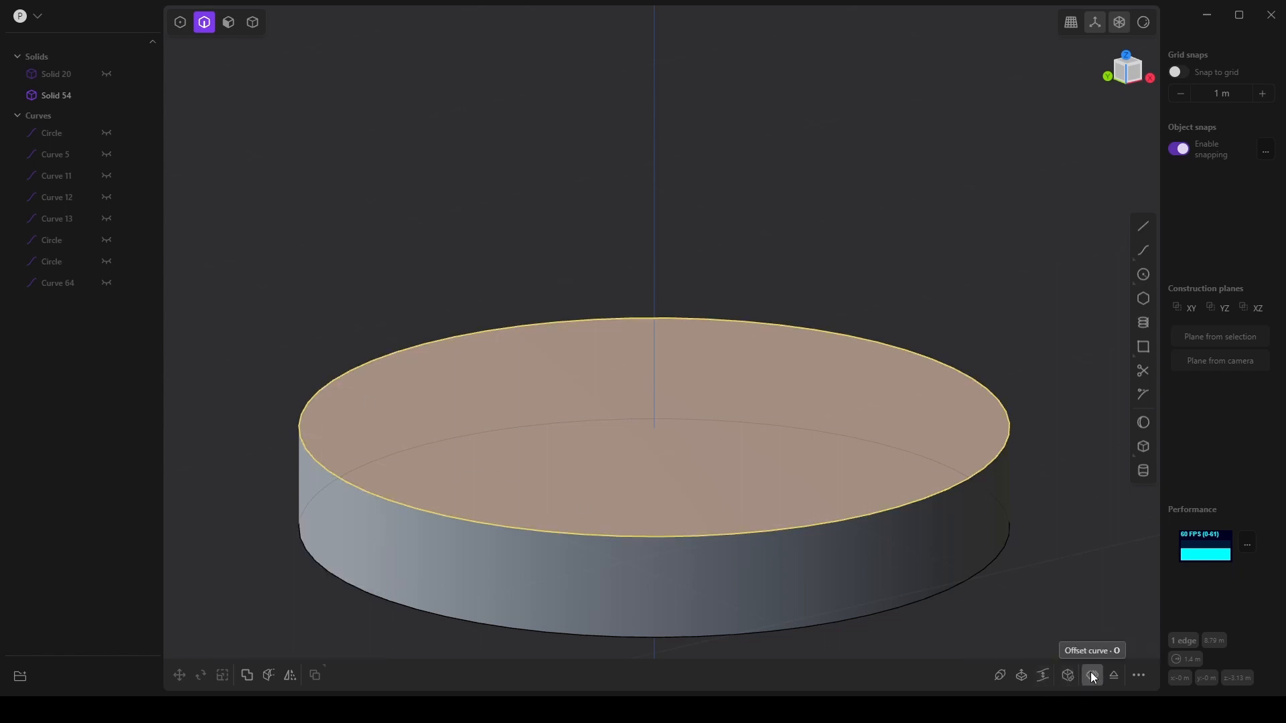
click(1093, 675)
mouse_move(298, 581)
mouse_down()
mouse_move(311, 580)
mouse_move(258, 584)
mouse_move(302, 583)
mouse_up()
Show the waisted body again and check its foot against the offset edge on the base disc.
click(107, 73)
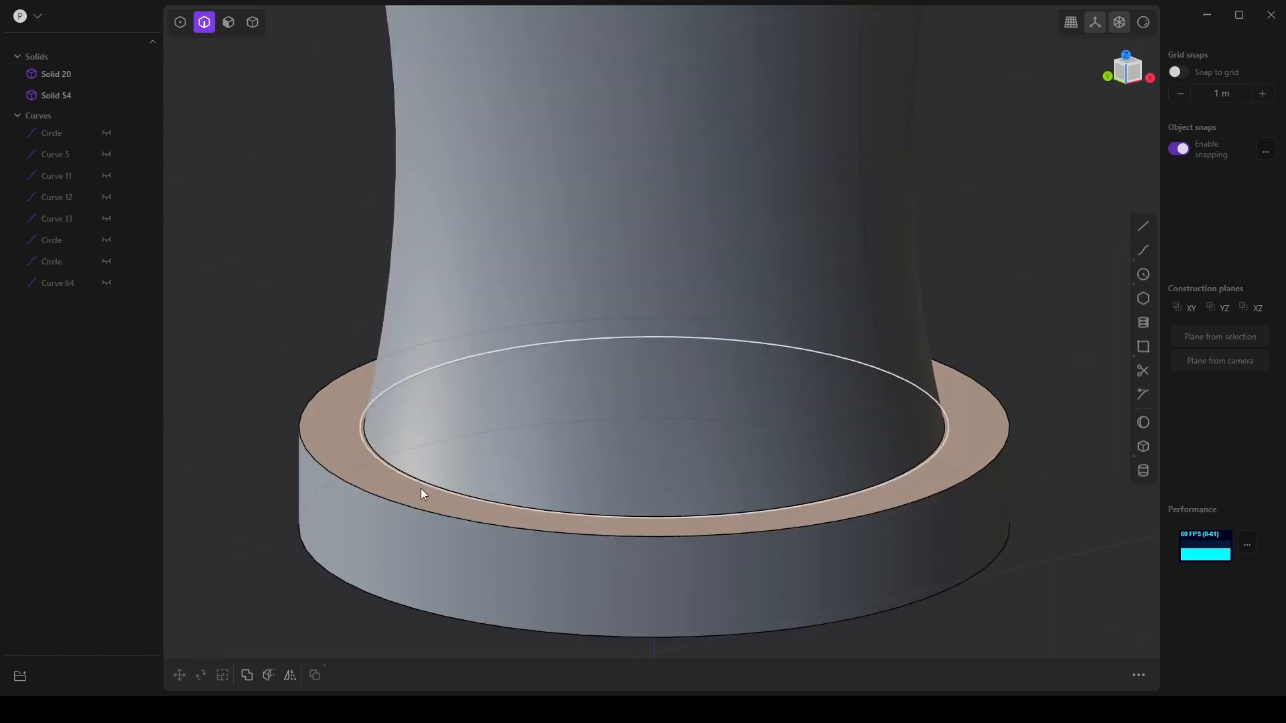
middle_drag(276, 480, 272, 504)
middle_drag(410, 448, 244, 321)
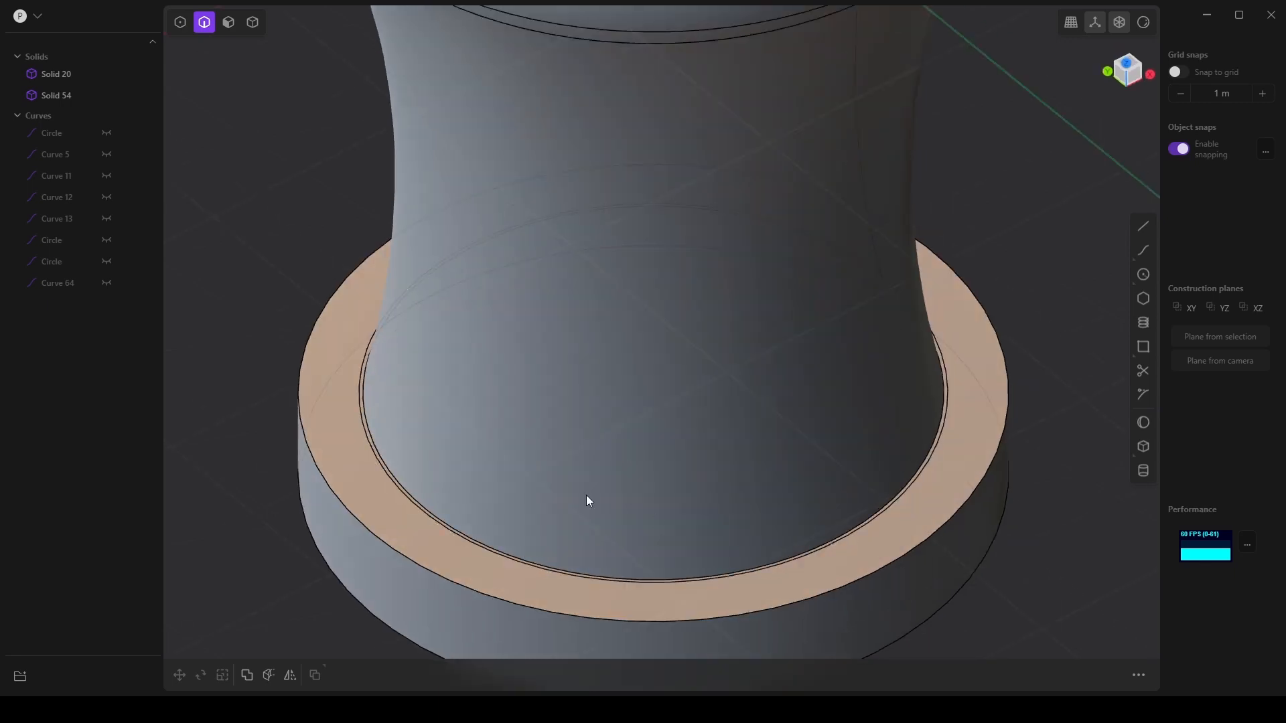
Hide the waisted body and push the base disc's inner circular top face down to form a shallow recess.
click(107, 73)
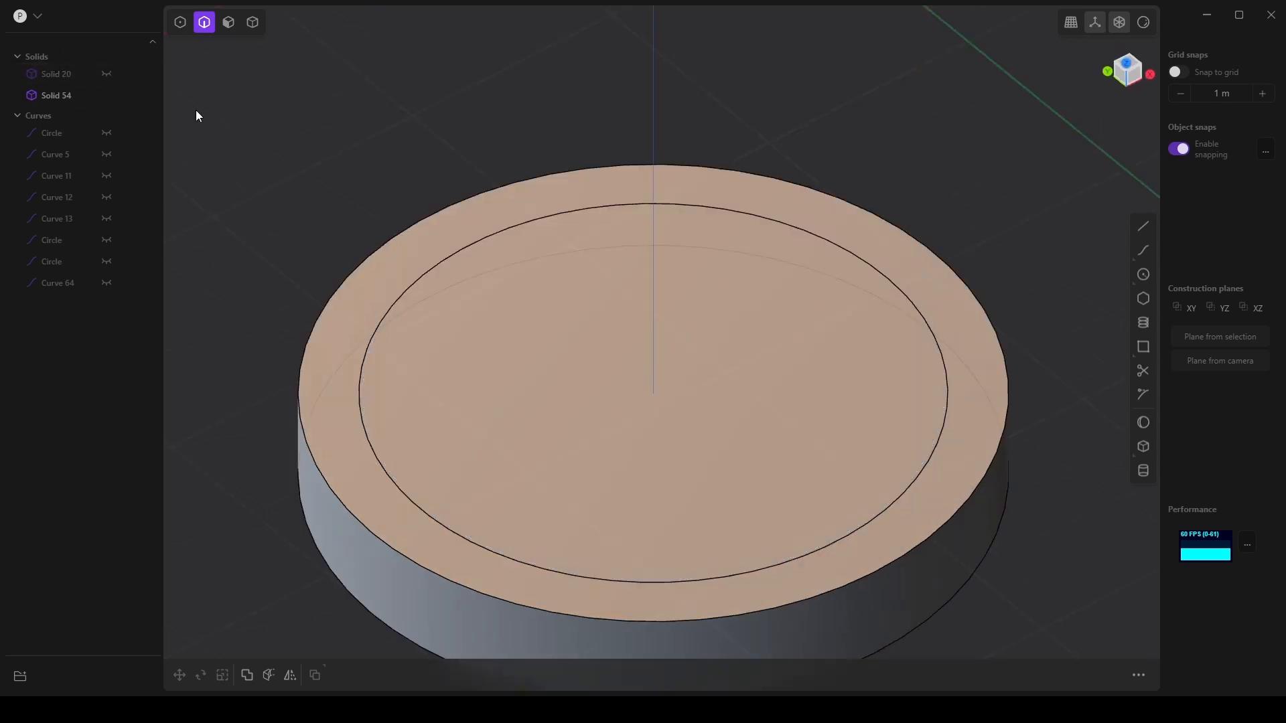
middle_drag(196, 110, 200, 84)
click(228, 26)
click(601, 410)
middle_drag(601, 410, 603, 377)
drag(604, 379, 602, 426)
middle_drag(601, 426, 511, 552)
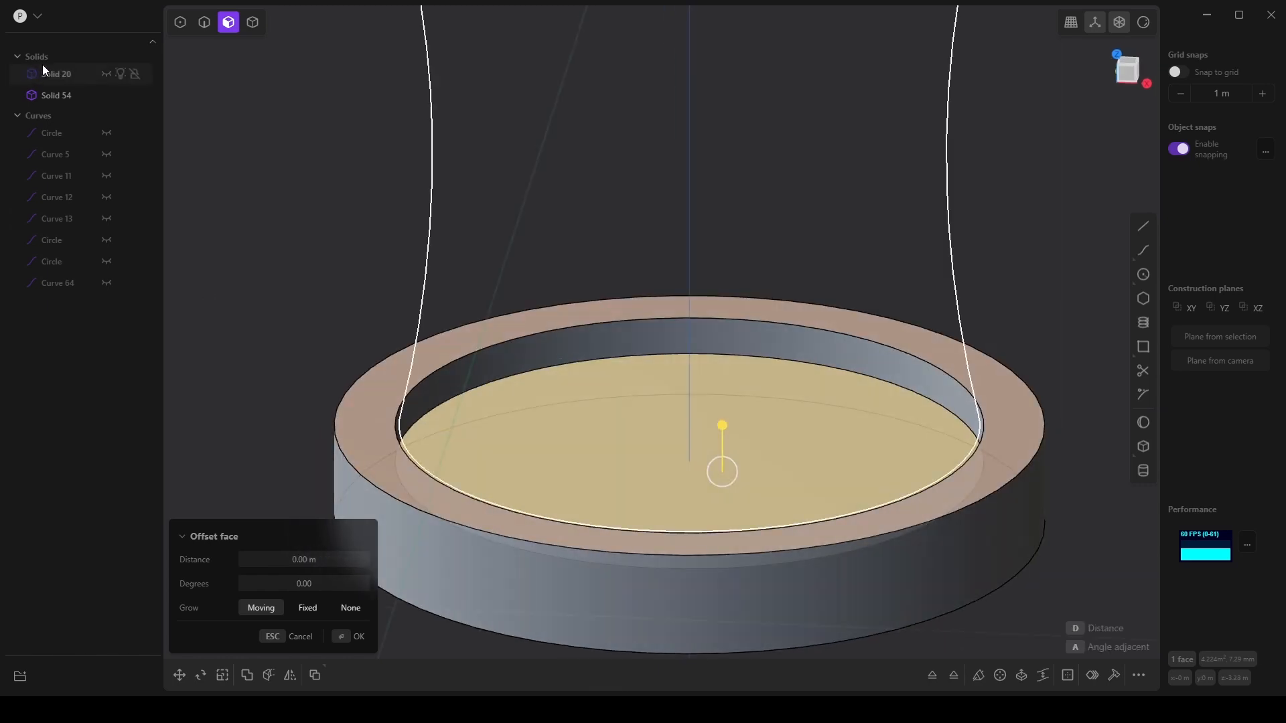
Show the waisted body again and compare its foot with the recess in the base disc by toggling the solids' visibility.
click(106, 74)
middle_drag(501, 385, 400, 469)
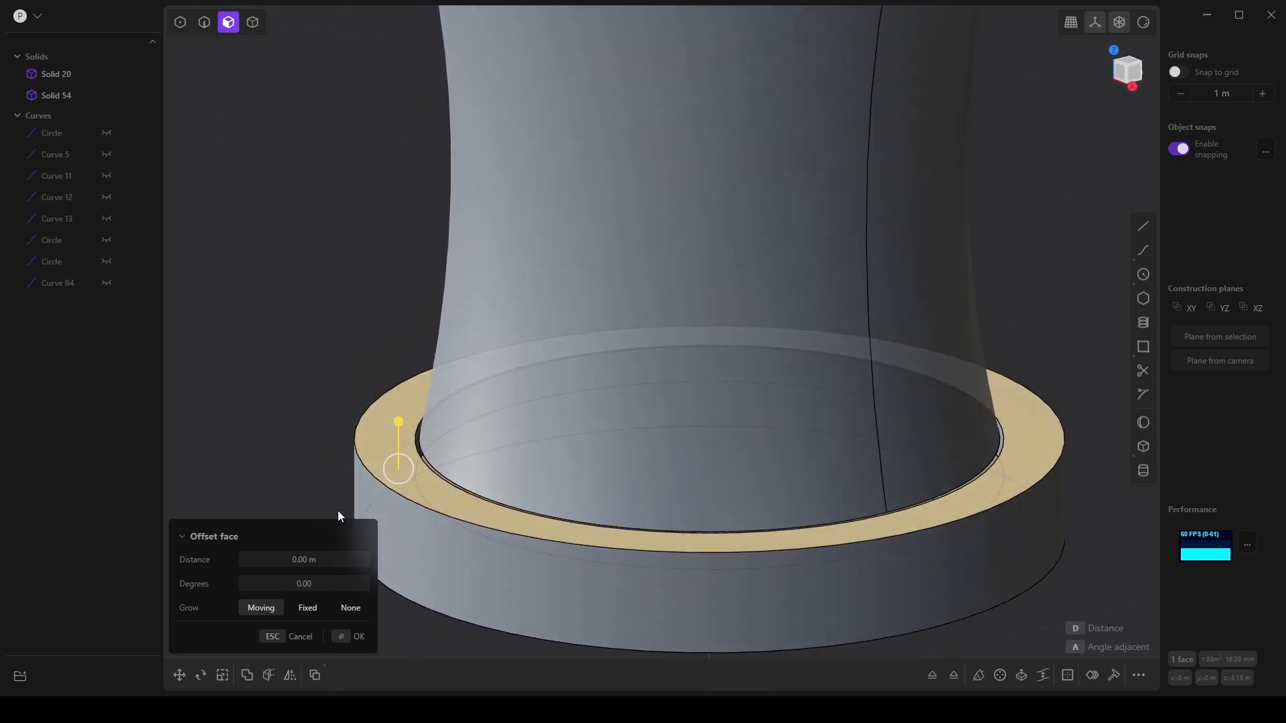
key(Escape)
click(107, 88)
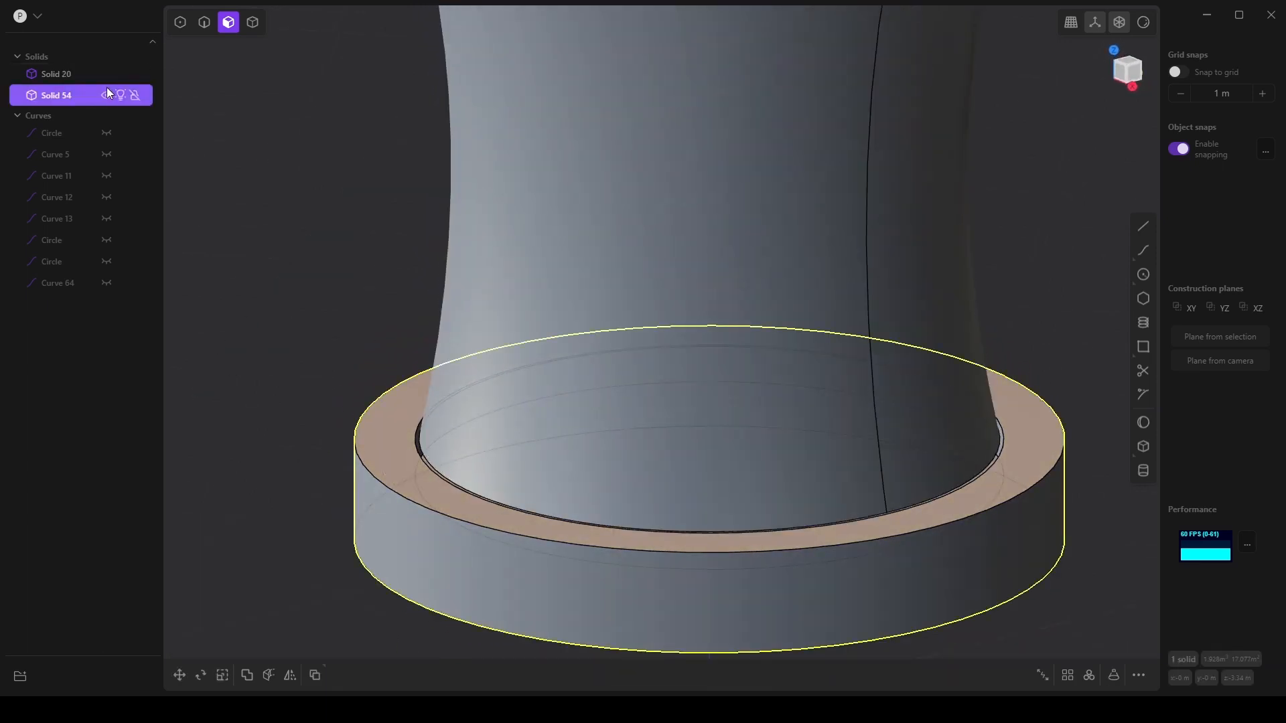
click(105, 97)
click(104, 95)
click(107, 72)
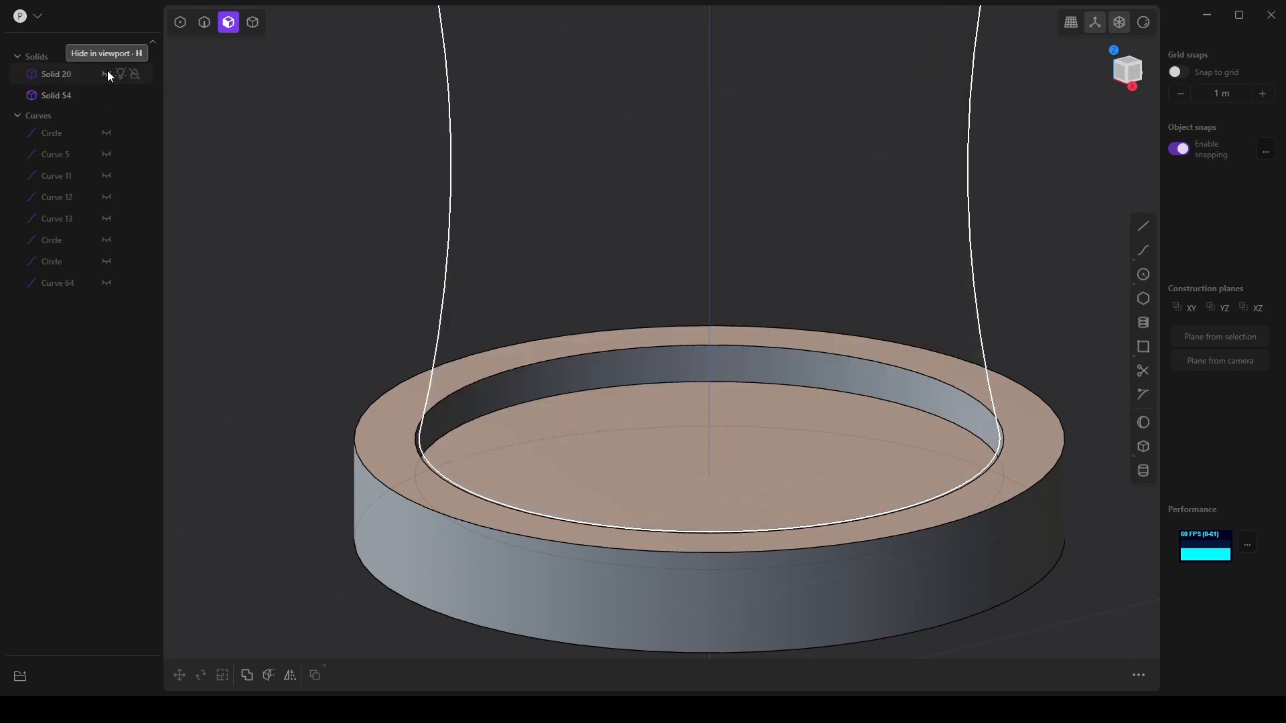
middle_drag(375, 369, 215, 373)
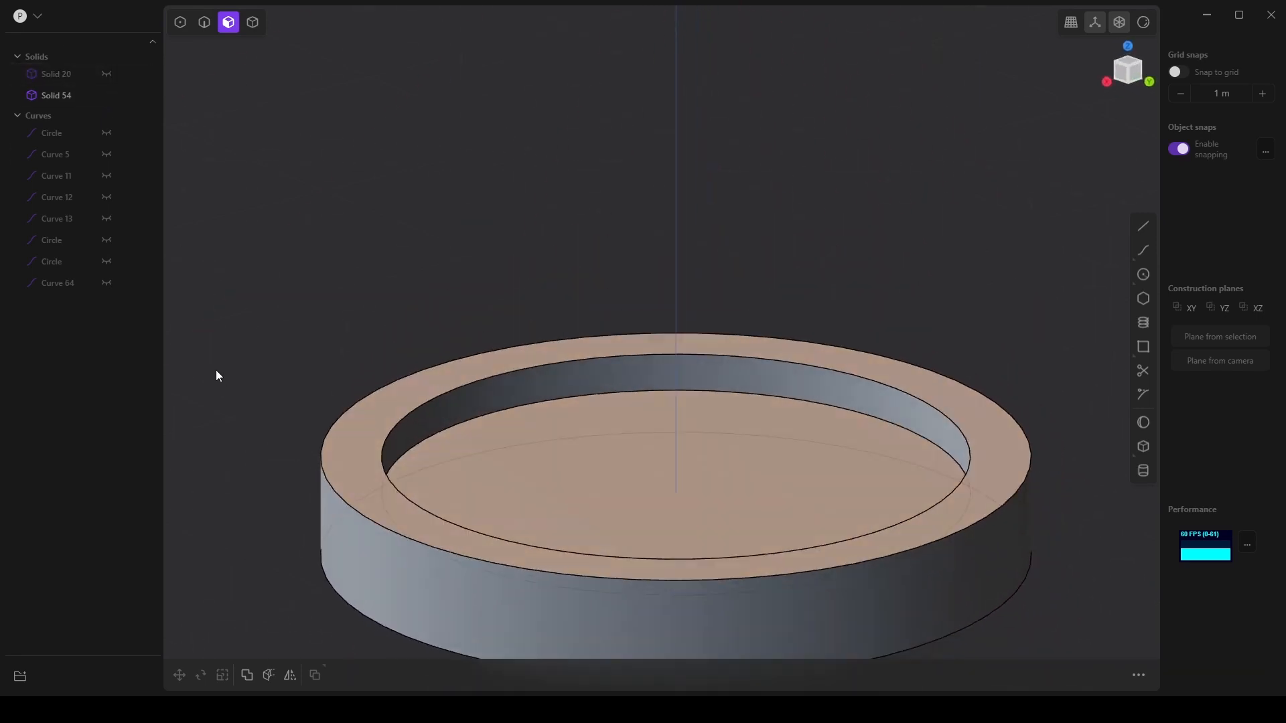
click(106, 95)
click(105, 95)
click(104, 74)
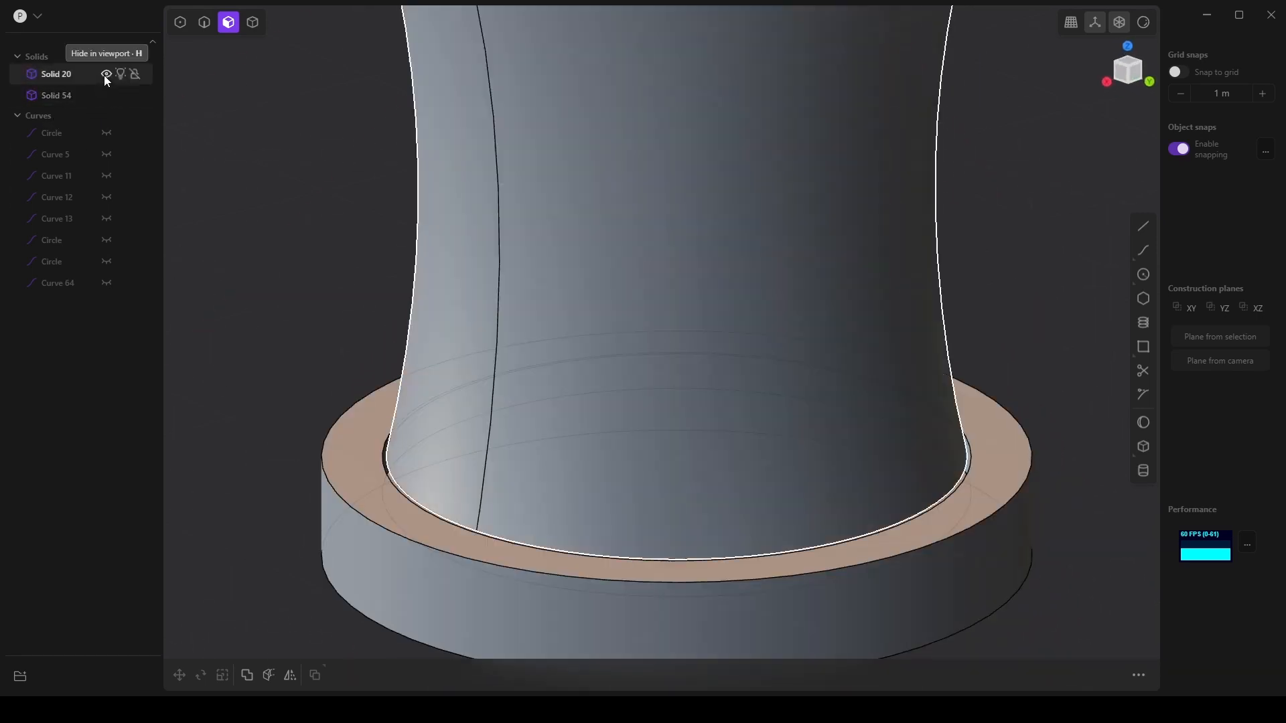
middle_drag(221, 161, 417, 365)
Move the base disc up about 0.151 m along Z so its recess surrounds the foot of the waisted body.
click(436, 500)
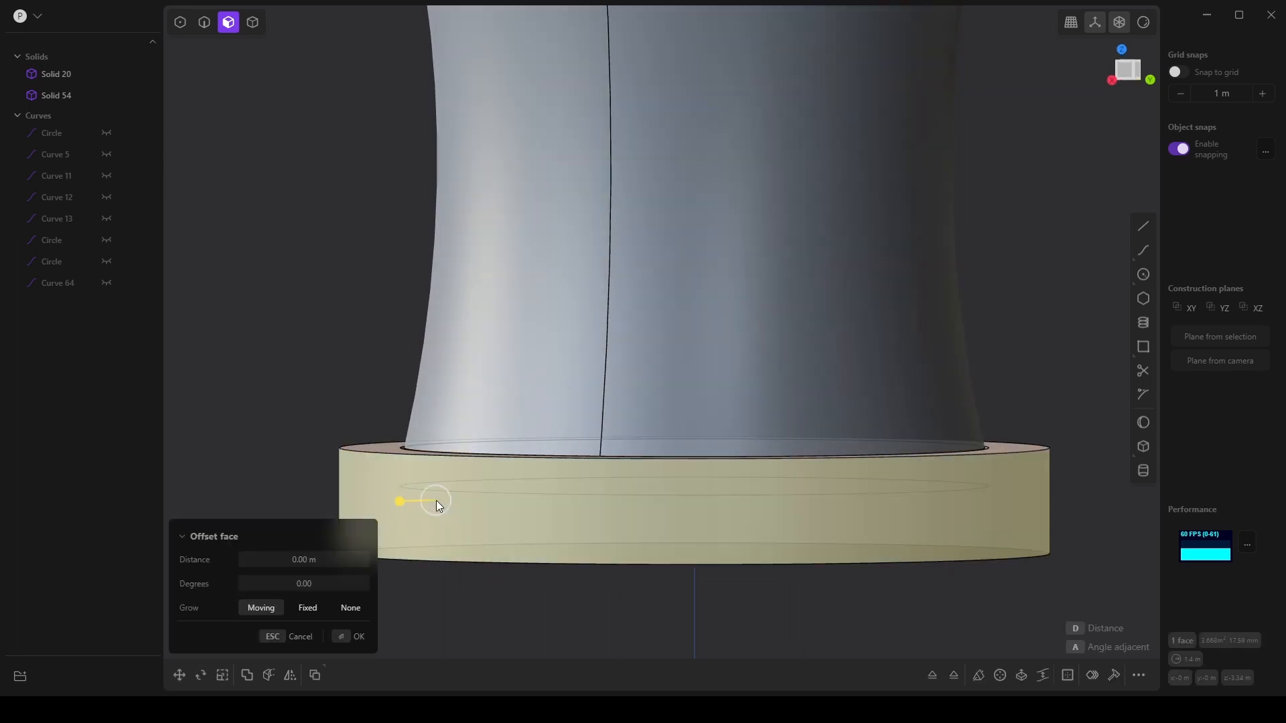
click(92, 93)
click(257, 23)
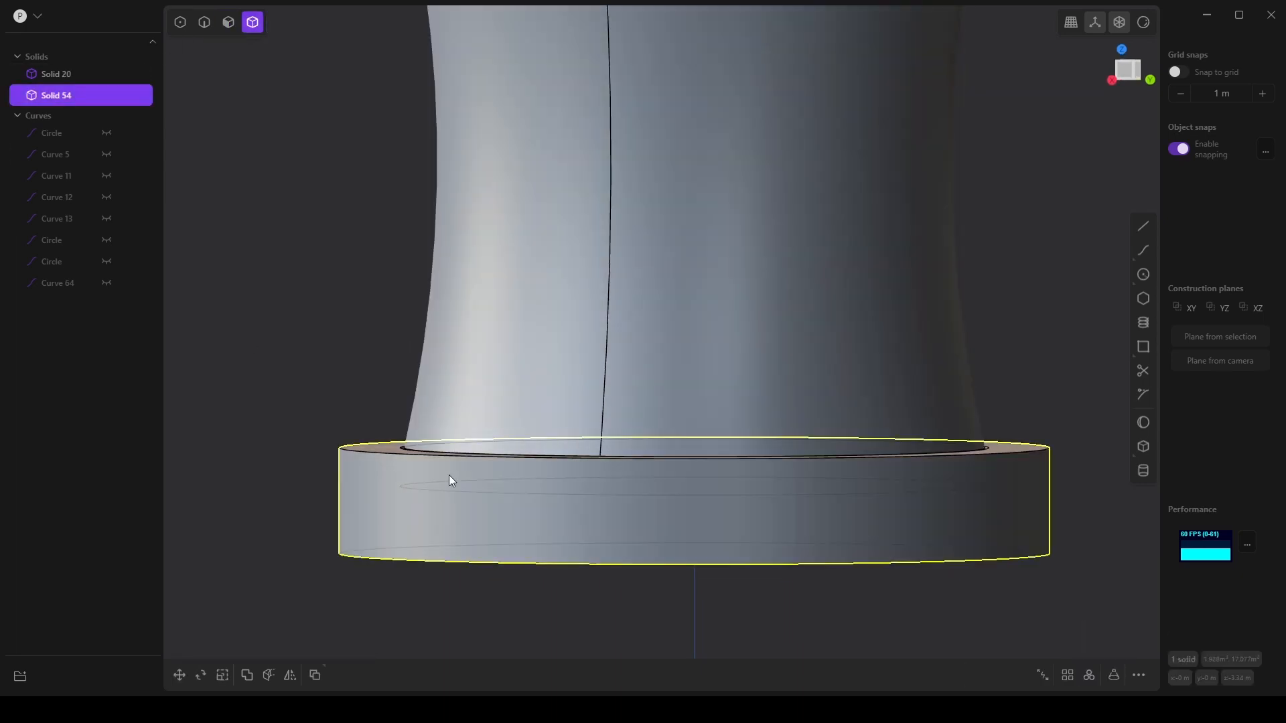
click(177, 681)
drag(701, 457, 702, 417)
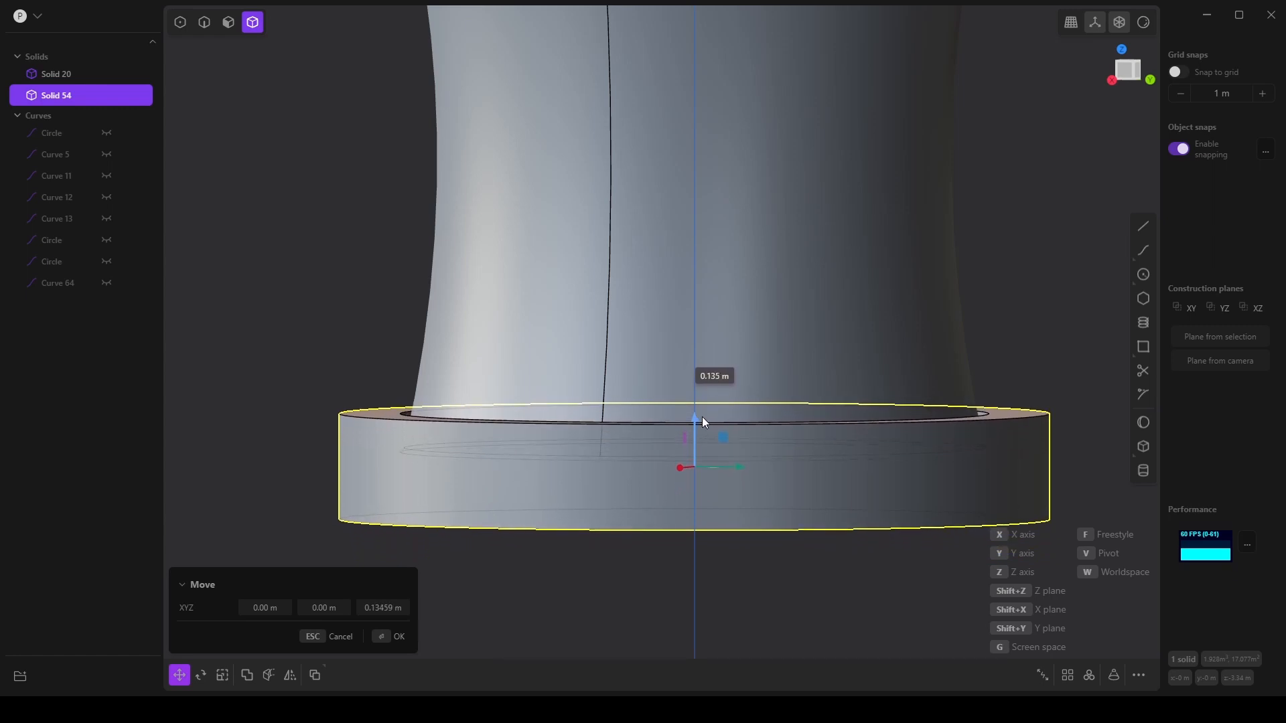
scroll(660, 475, up, 2)
scroll(665, 478, down, 1)
scroll(672, 479, up, 3)
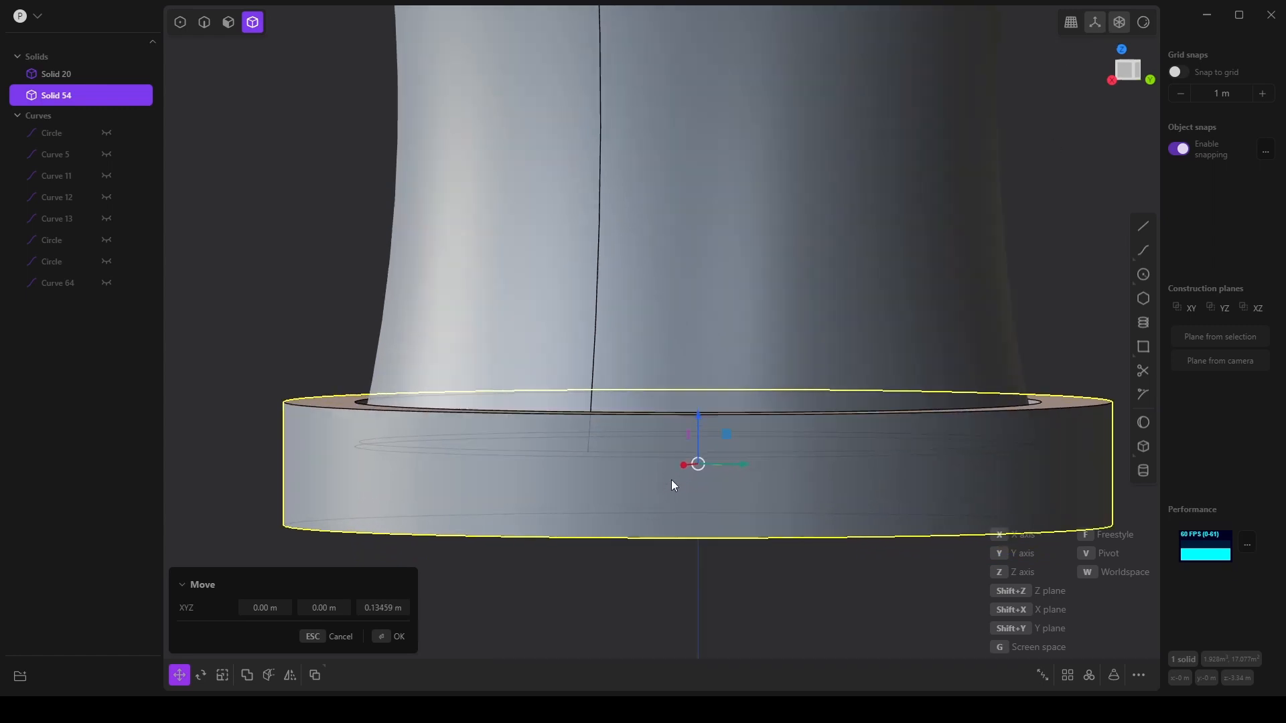
drag(698, 439, 700, 410)
middle_drag(701, 410, 478, 417)
scroll(448, 464, down, 7)
scroll(570, 508, up, 3)
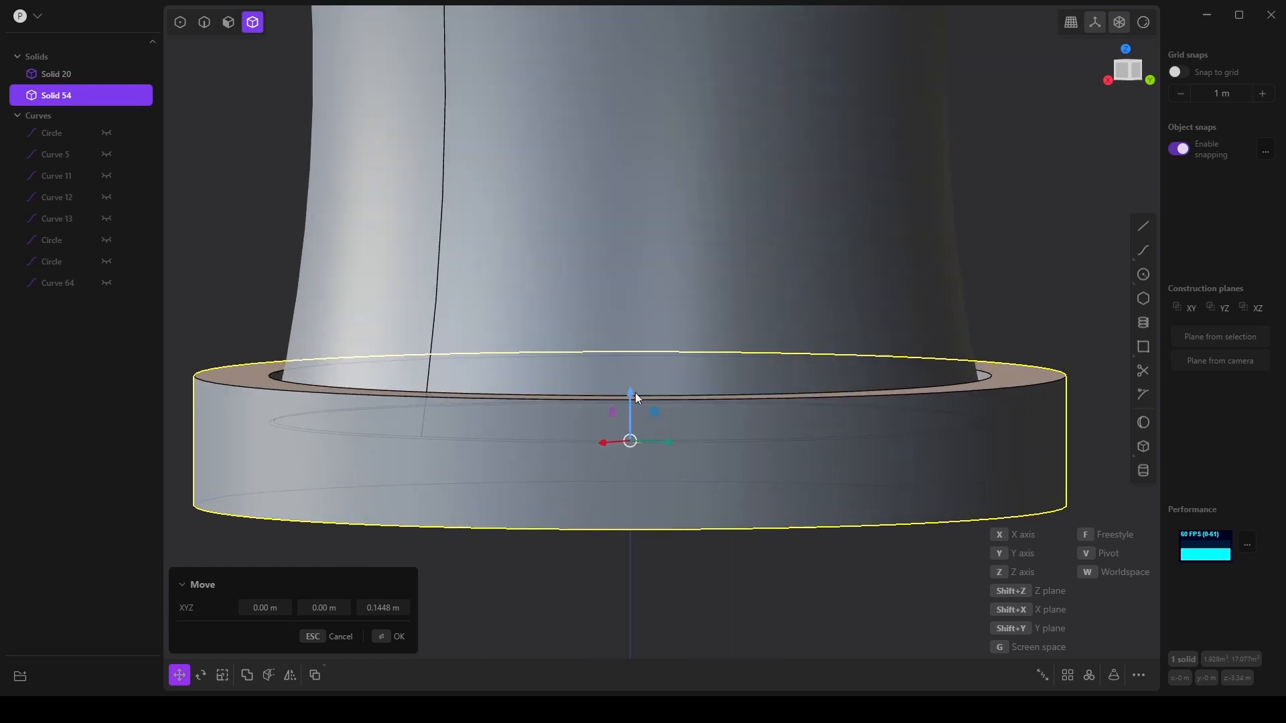
drag(634, 397, 631, 391)
middle_drag(480, 492, 436, 490)
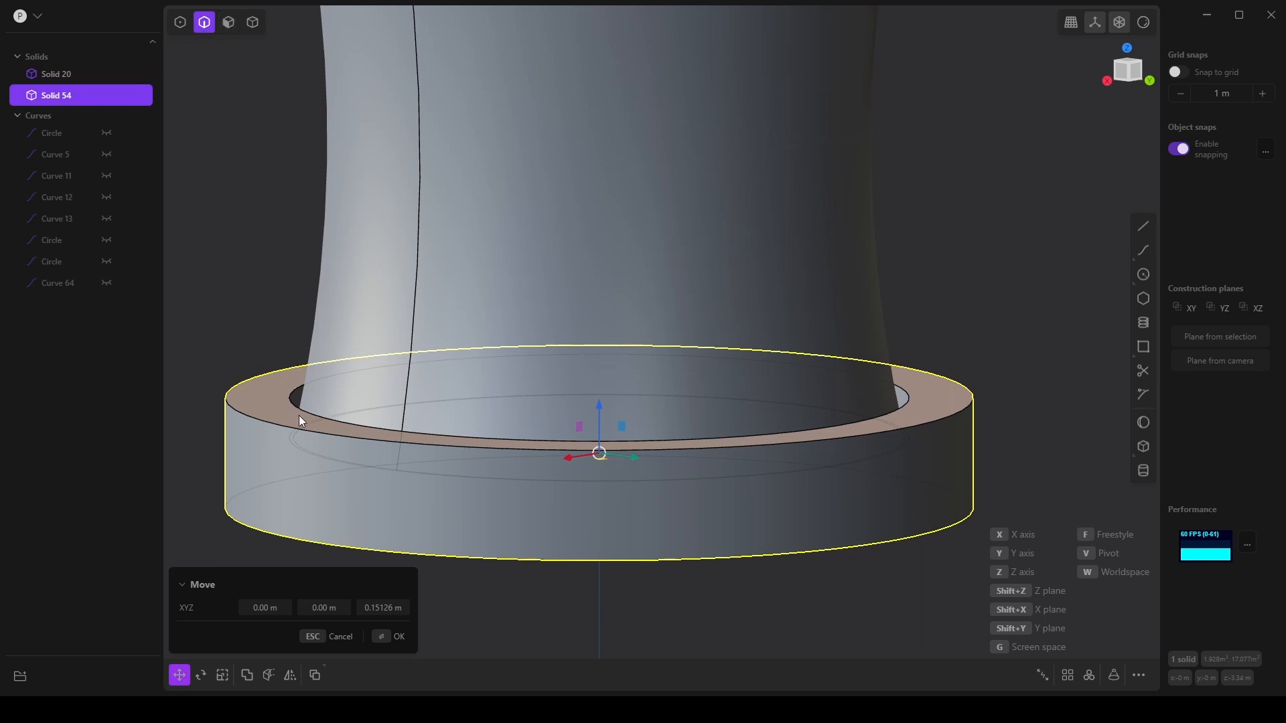
middle_drag(298, 416, 563, 524)
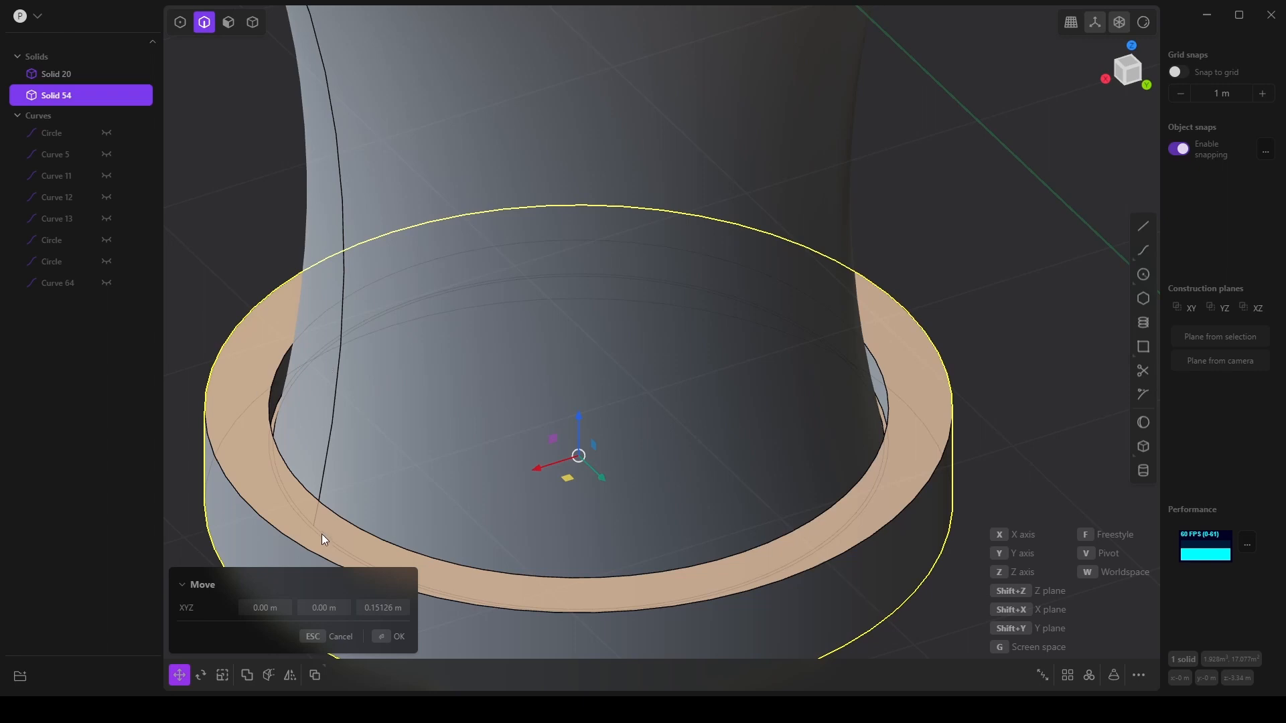
click(392, 640)
Fillet the inner top edge of the base disc's recess with a distance of about 0.058 m.
middle_drag(429, 498, 428, 470)
shift+middle_drag(397, 511, 414, 455)
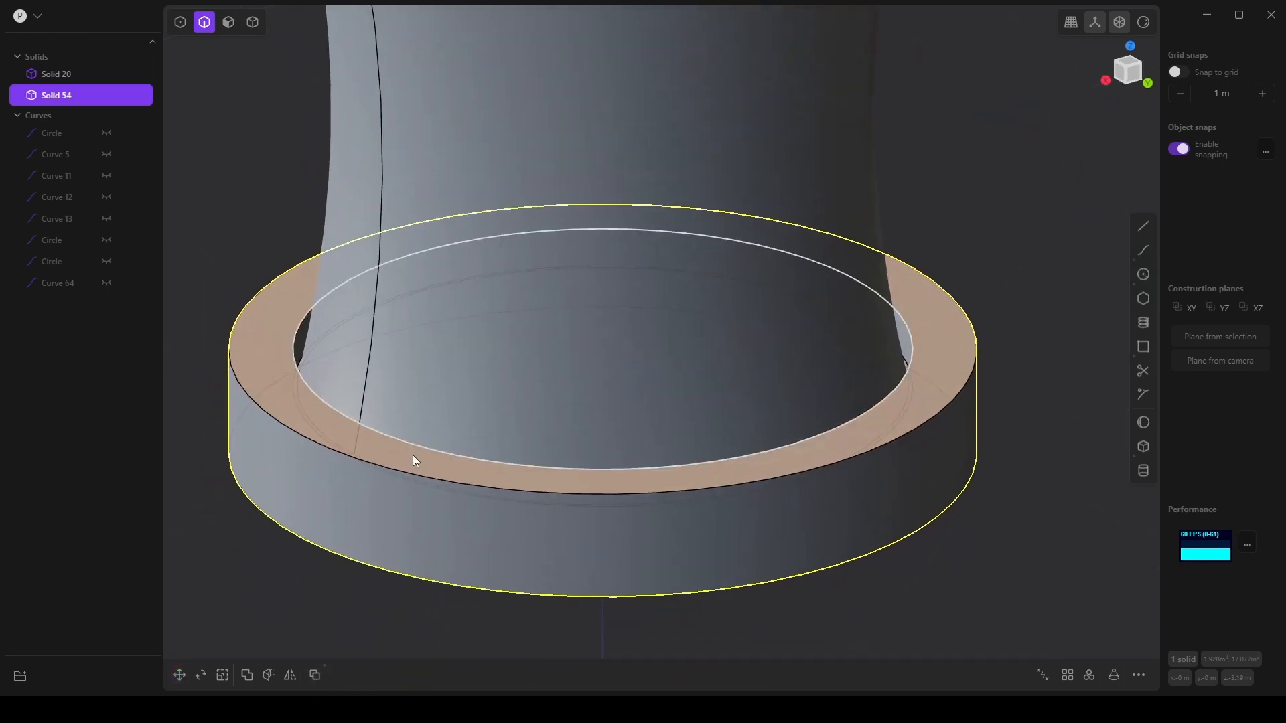
click(389, 468)
key(b)
drag(388, 467, 348, 428)
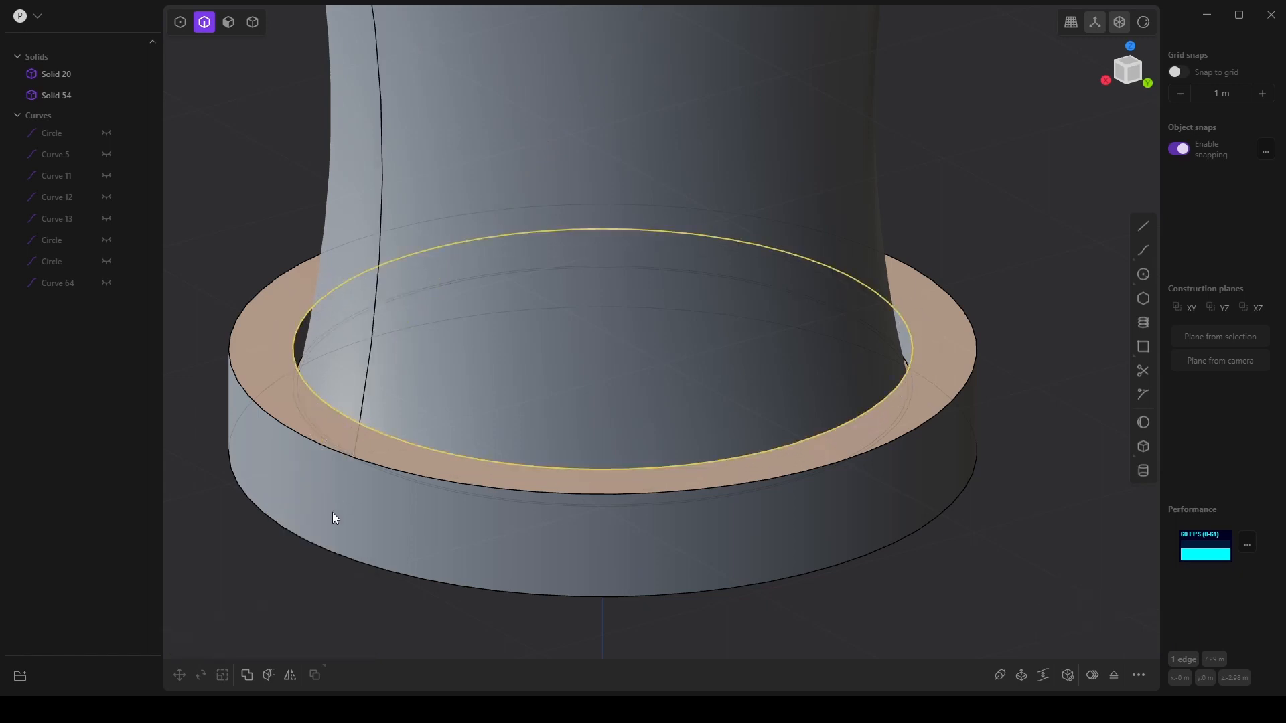
middle_drag(411, 472, 294, 400)
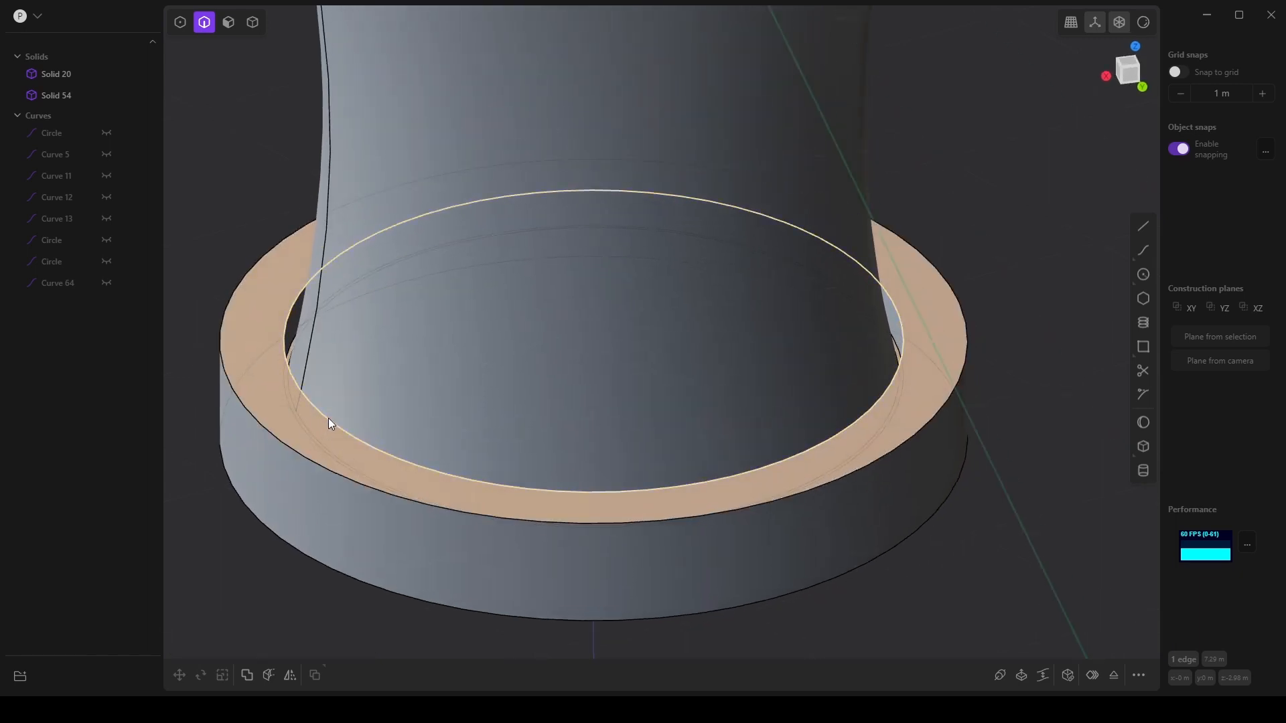
key(f)
drag(329, 420, 324, 451)
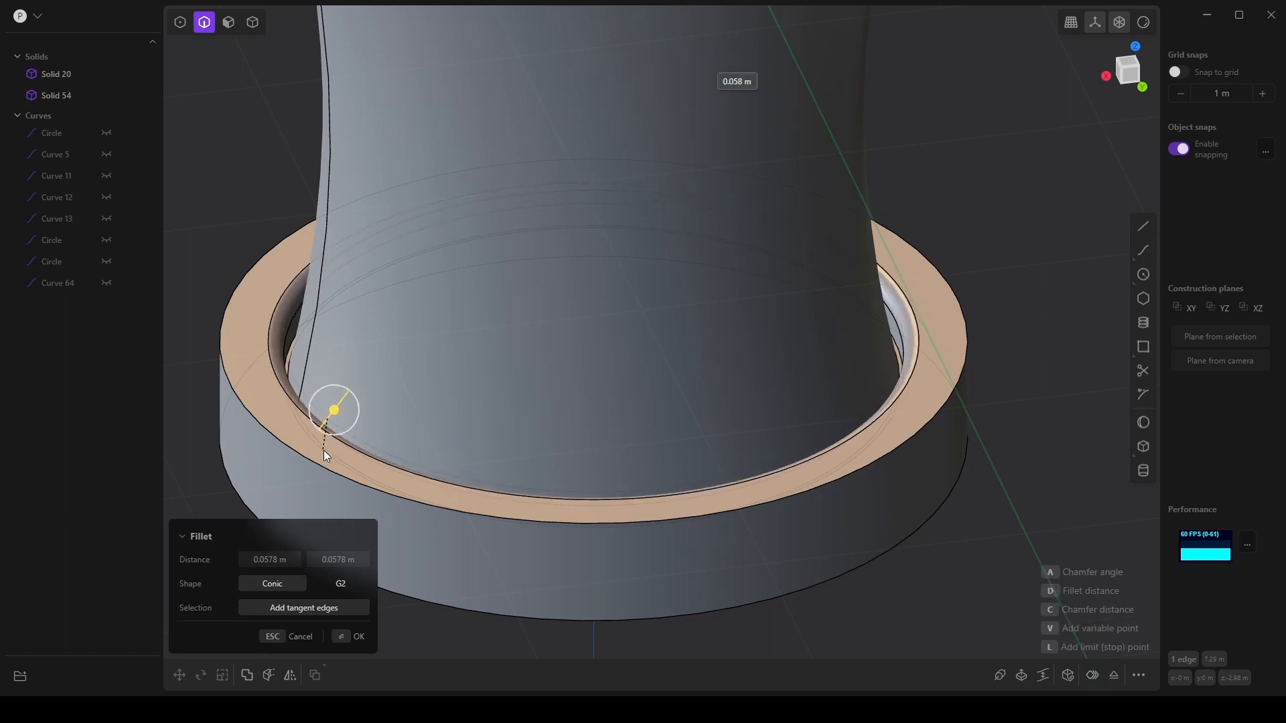
middle_drag(323, 451, 630, 460)
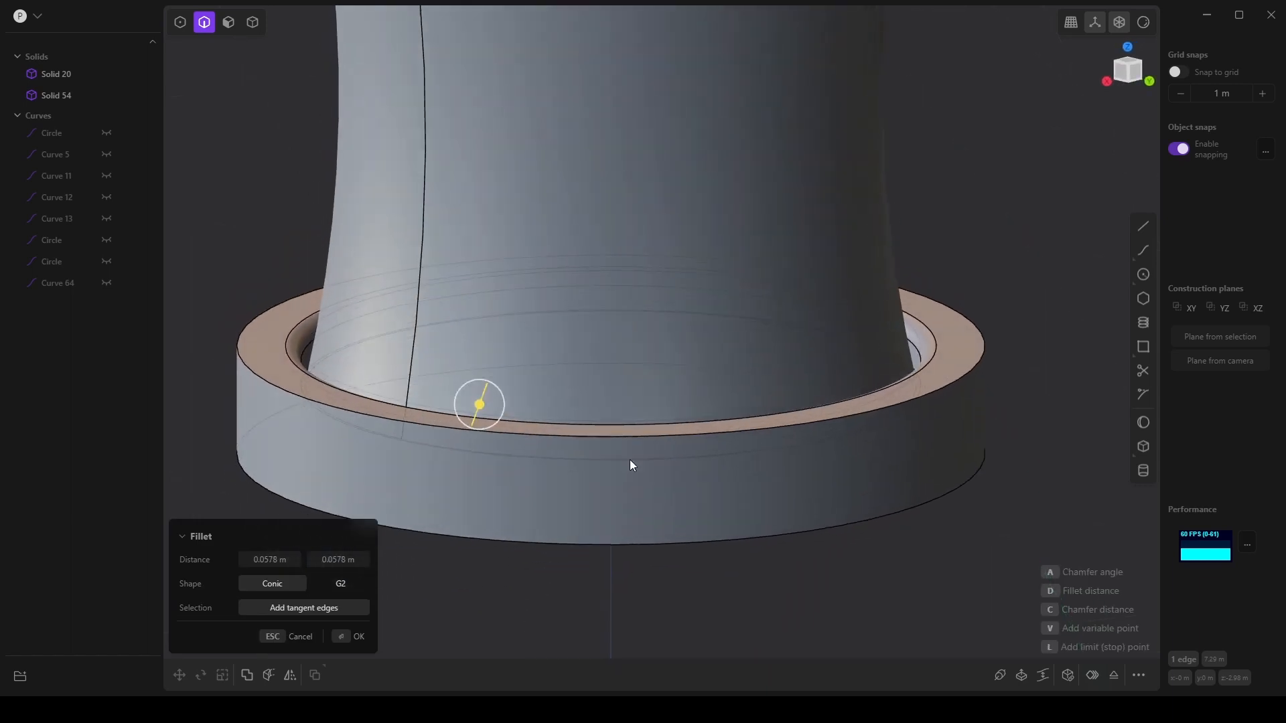
key(Return)
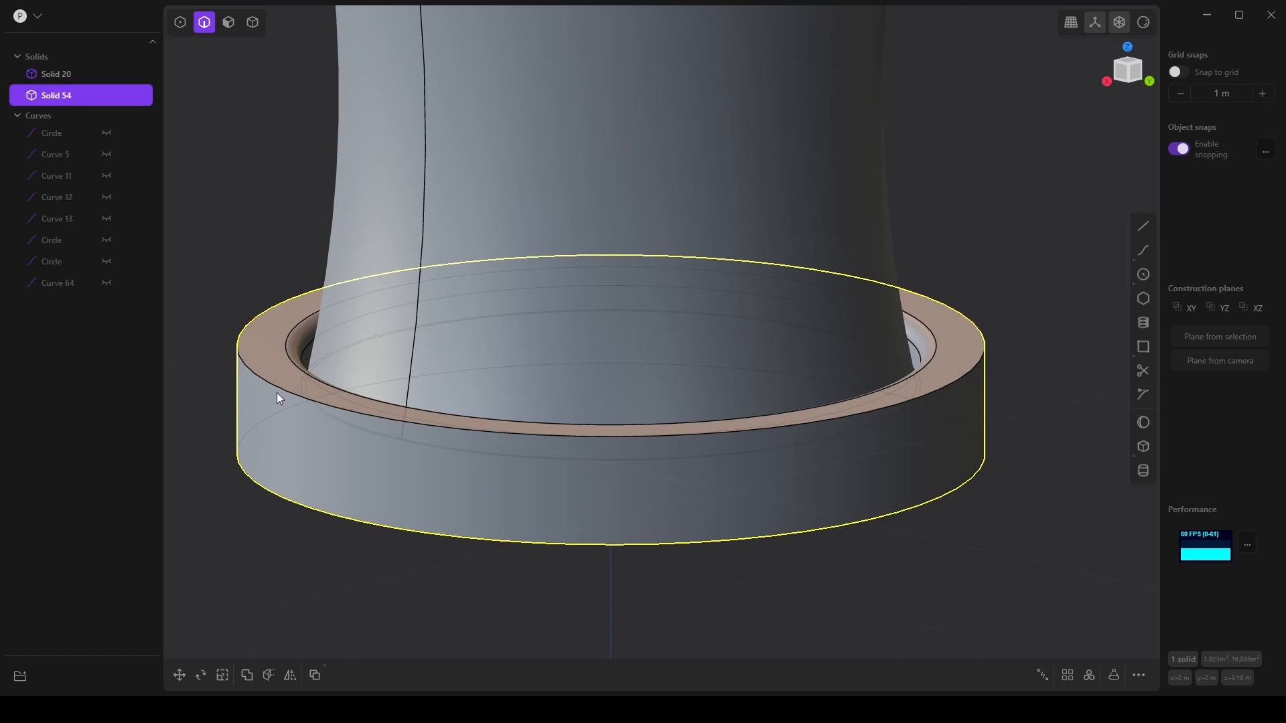
Fillet the outer top edge of the base disc to give it a rounded rim.
click(278, 393)
key(f)
drag(279, 392, 478, 507)
key(Return)
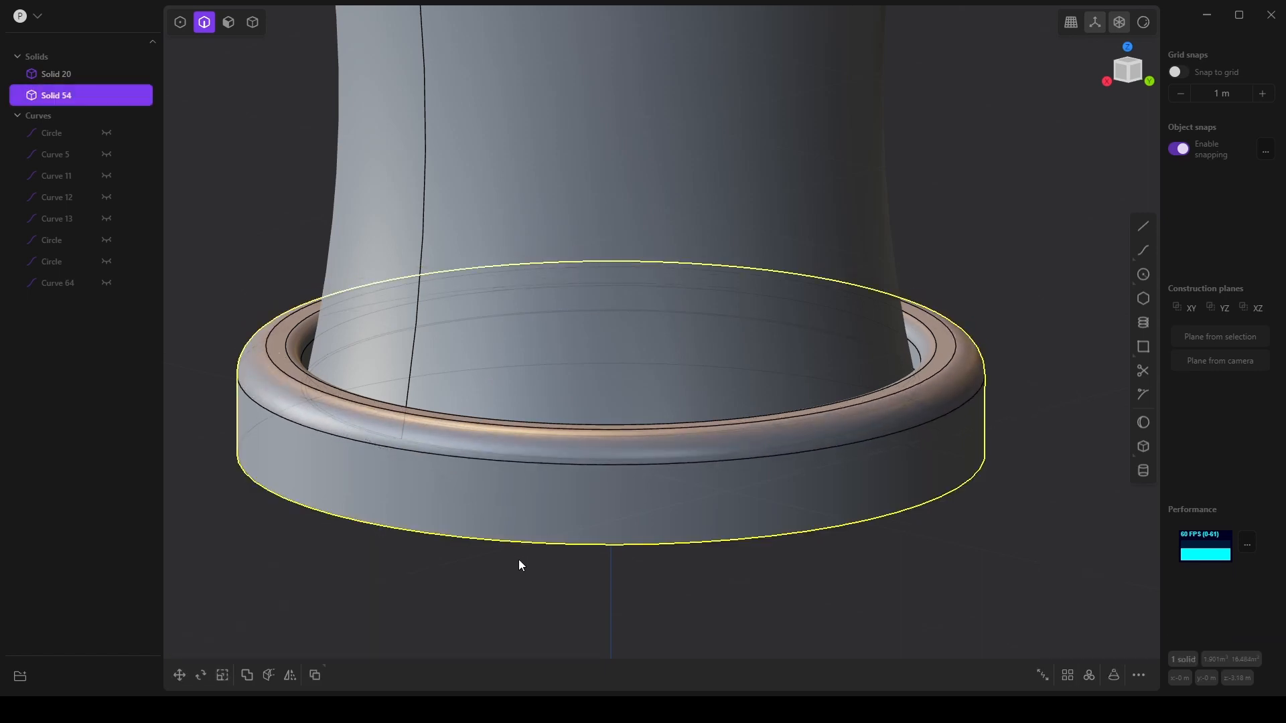
key(Escape)
Fillet the outer edge on the underside of the base disc.
middle_drag(552, 576, 545, 497)
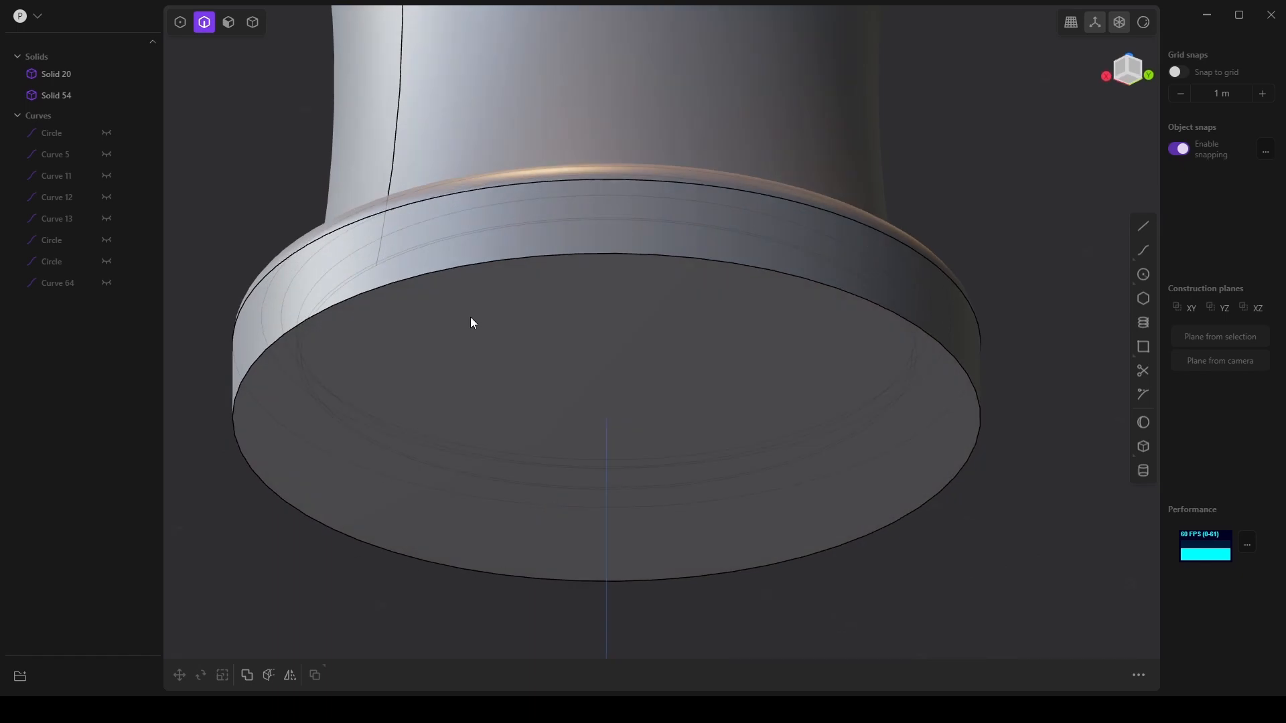
click(469, 267)
key(f)
drag(469, 267, 496, 369)
key(Return)
middle_drag(522, 414, 532, 579)
key(Escape)
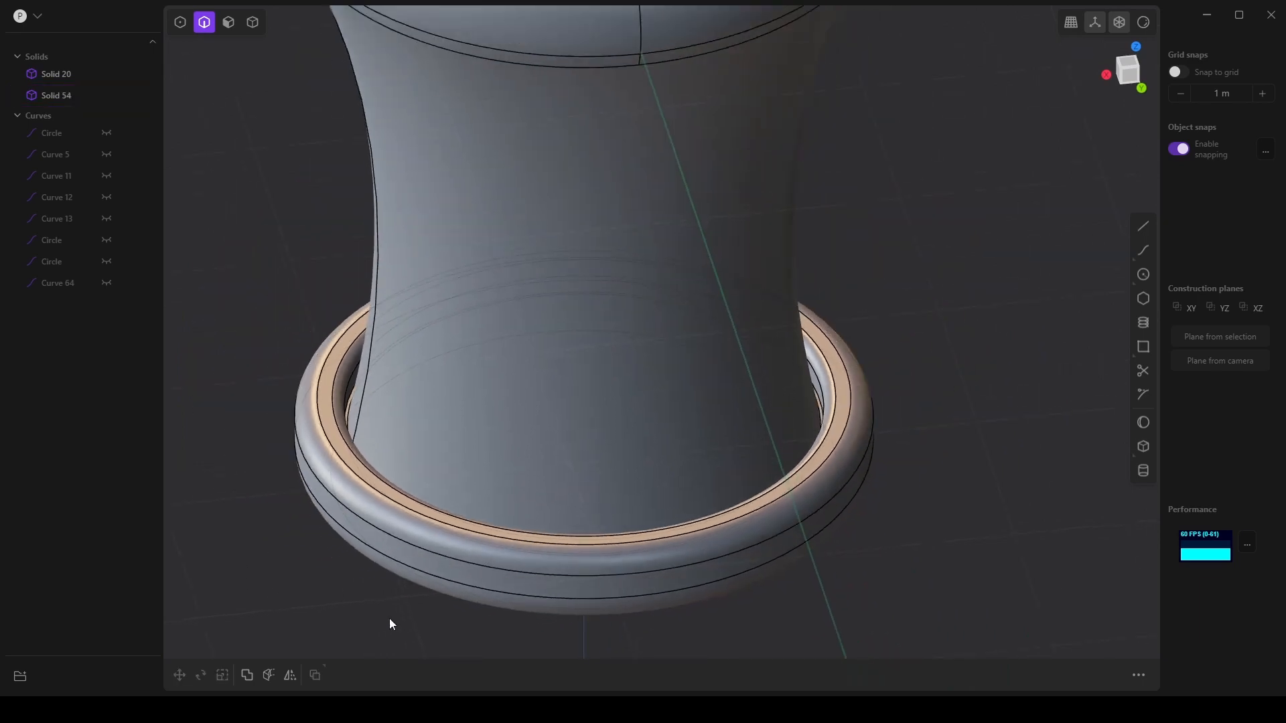
Scale the base disc down slightly in X and Y, setting the X factor to 0.99.
middle_drag(387, 475, 833, 496)
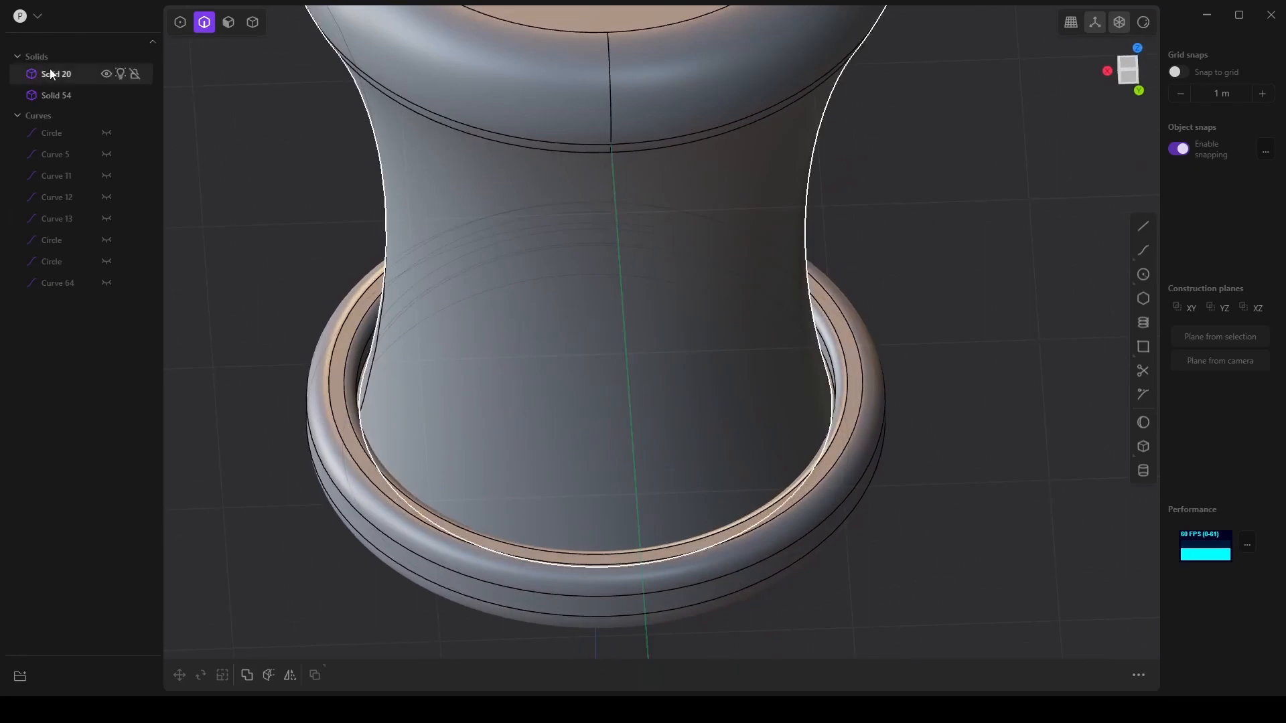
click(56, 95)
key(s)
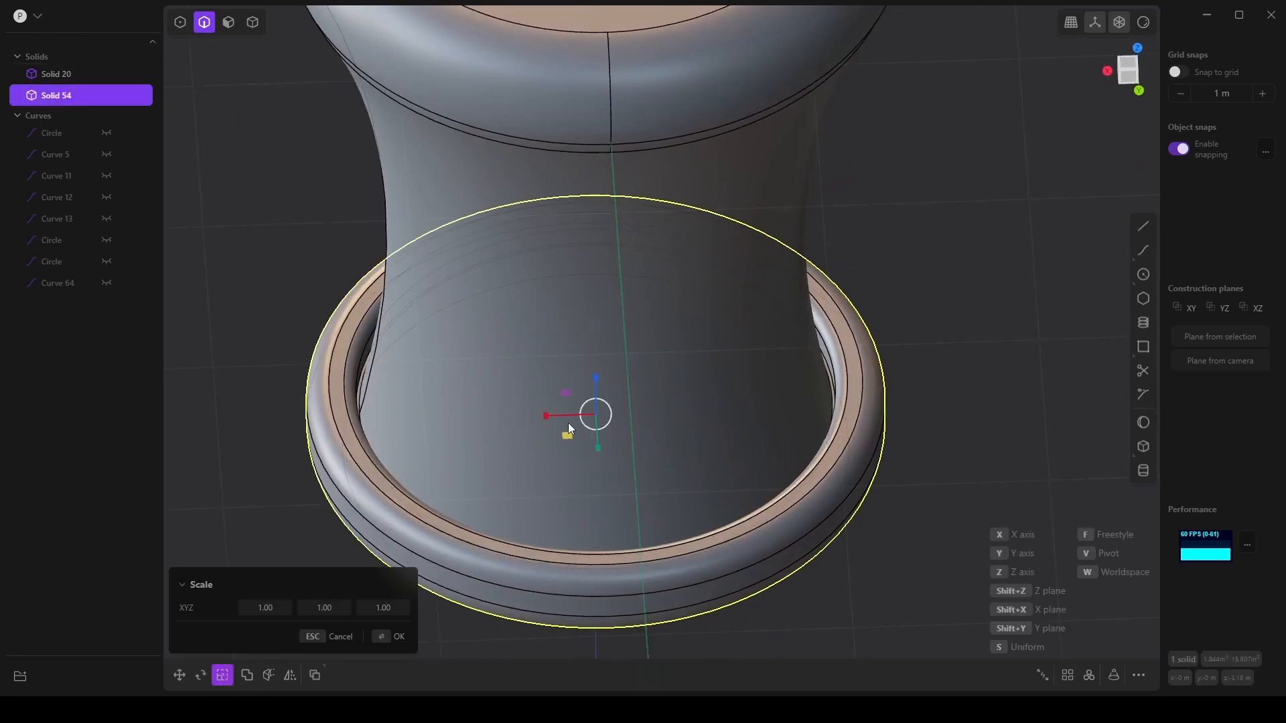
middle_drag(556, 413, 600, 476)
drag(580, 446, 577, 445)
drag(261, 608, 264, 608)
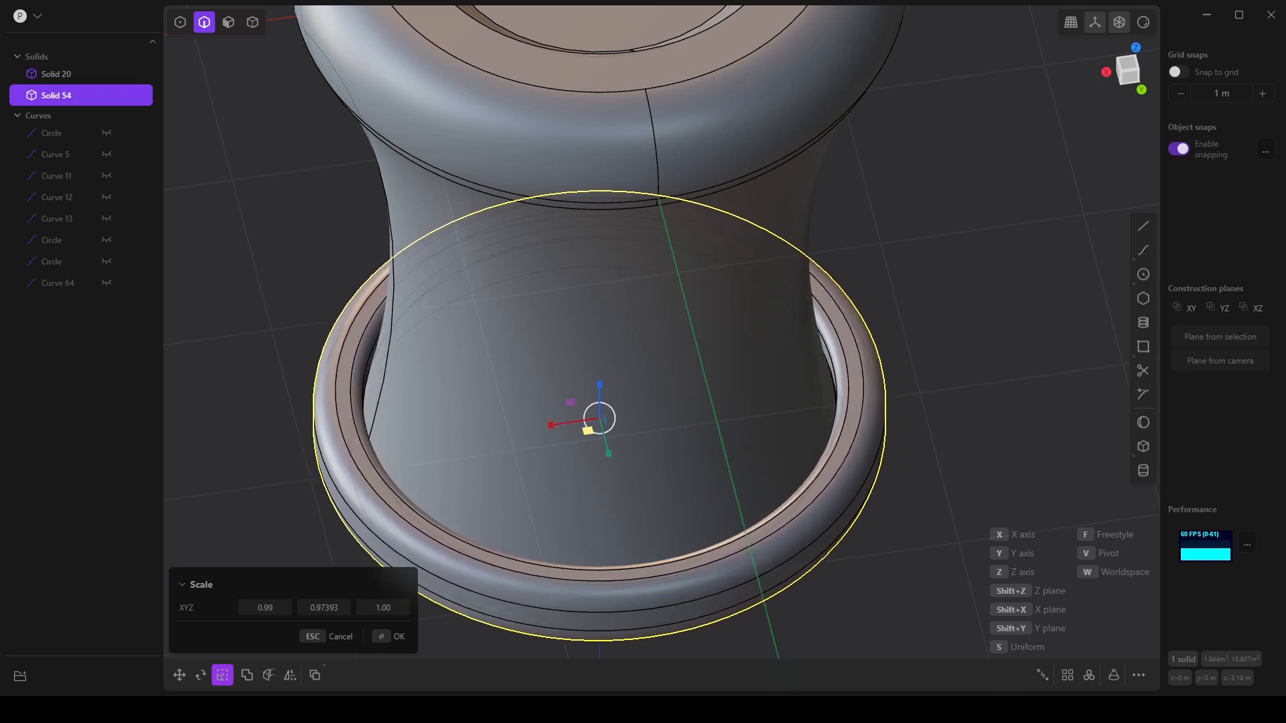
middle_drag(553, 492, 643, 394)
click(388, 639)
click(608, 507)
click(759, 599)
Examine the whole vase-like model and the fit of the rounded base around the foot from several angles.
middle_drag(801, 542, 785, 497)
middle_drag(754, 440, 641, 536)
scroll(642, 488, up, 1)
scroll(641, 536, up, 1)
scroll(641, 537, down, 5)
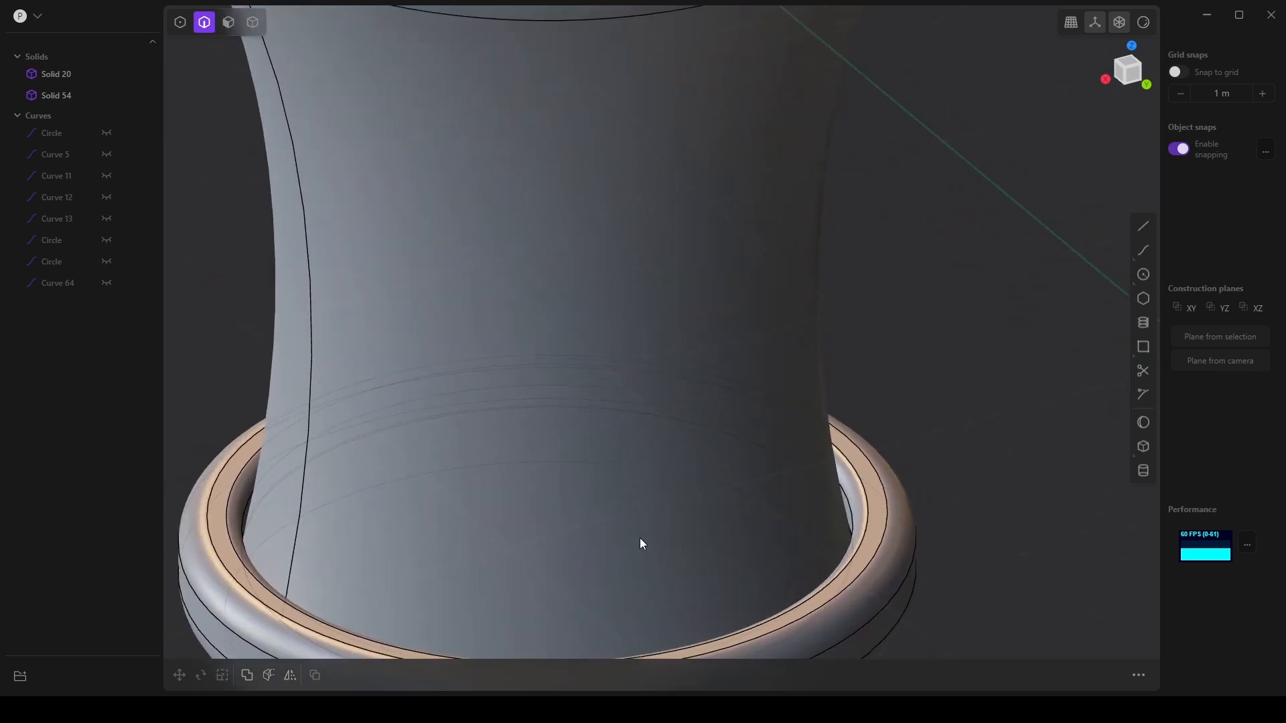
scroll(650, 468, down, 2)
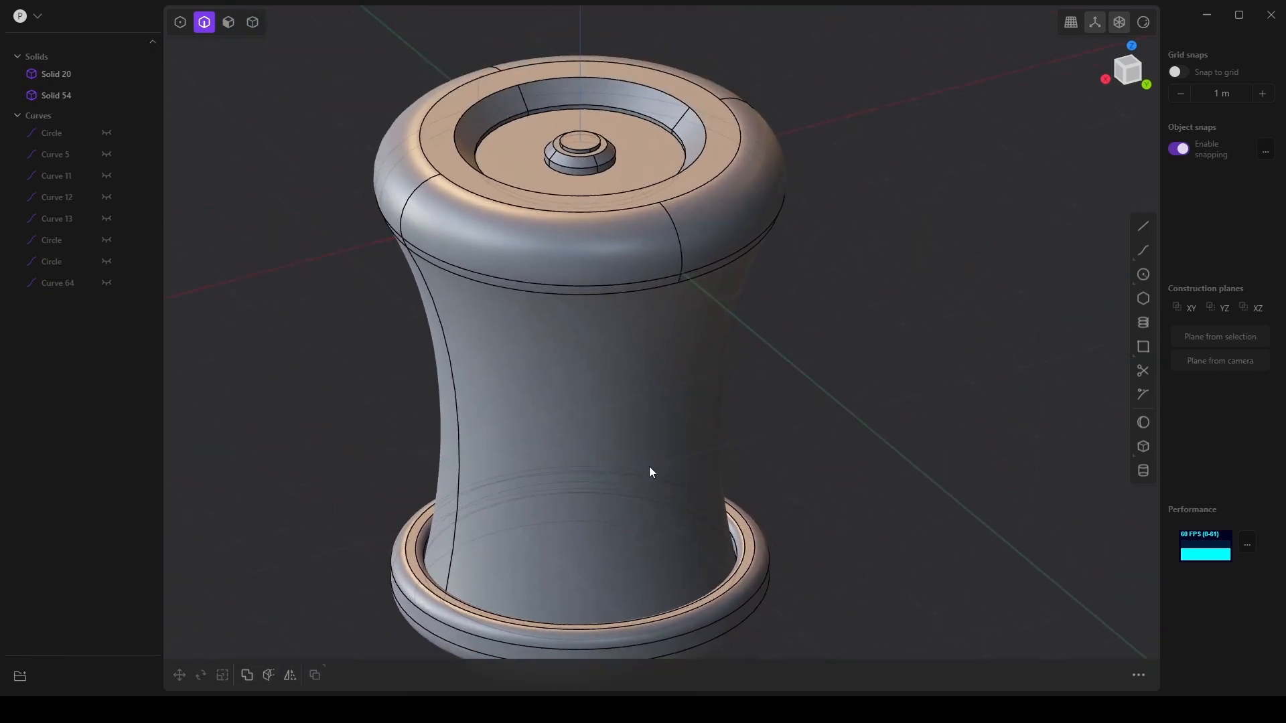
middle_drag(650, 468, 542, 530)
middle_drag(573, 418, 603, 375)
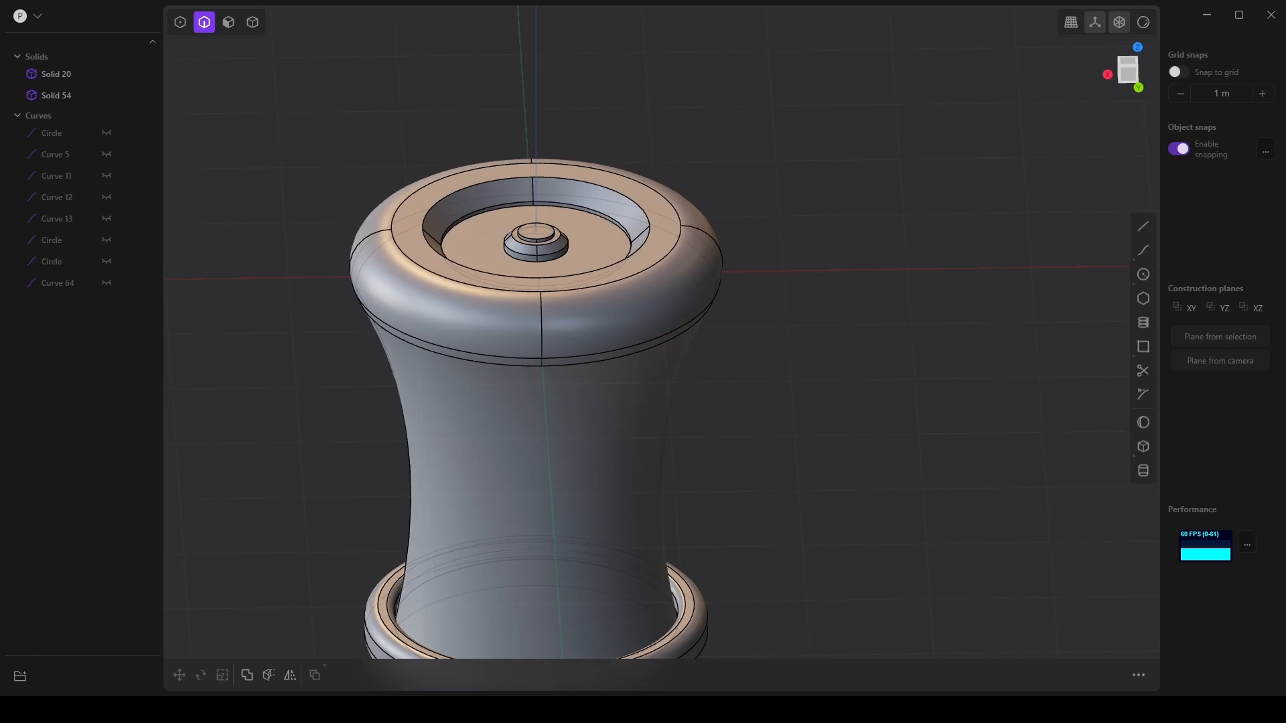
middle_drag(629, 447, 577, 476)
shift+middle_drag(493, 429, 523, 291)
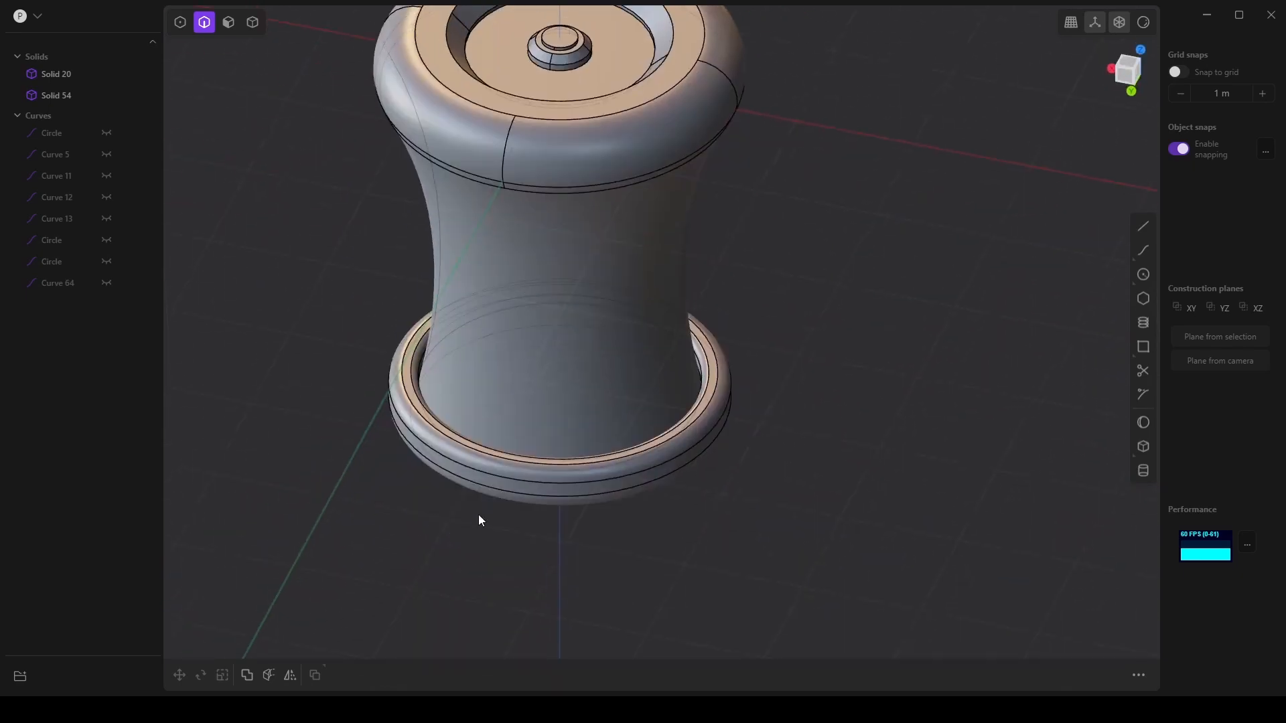
shift+middle_drag(389, 331, 384, 436)
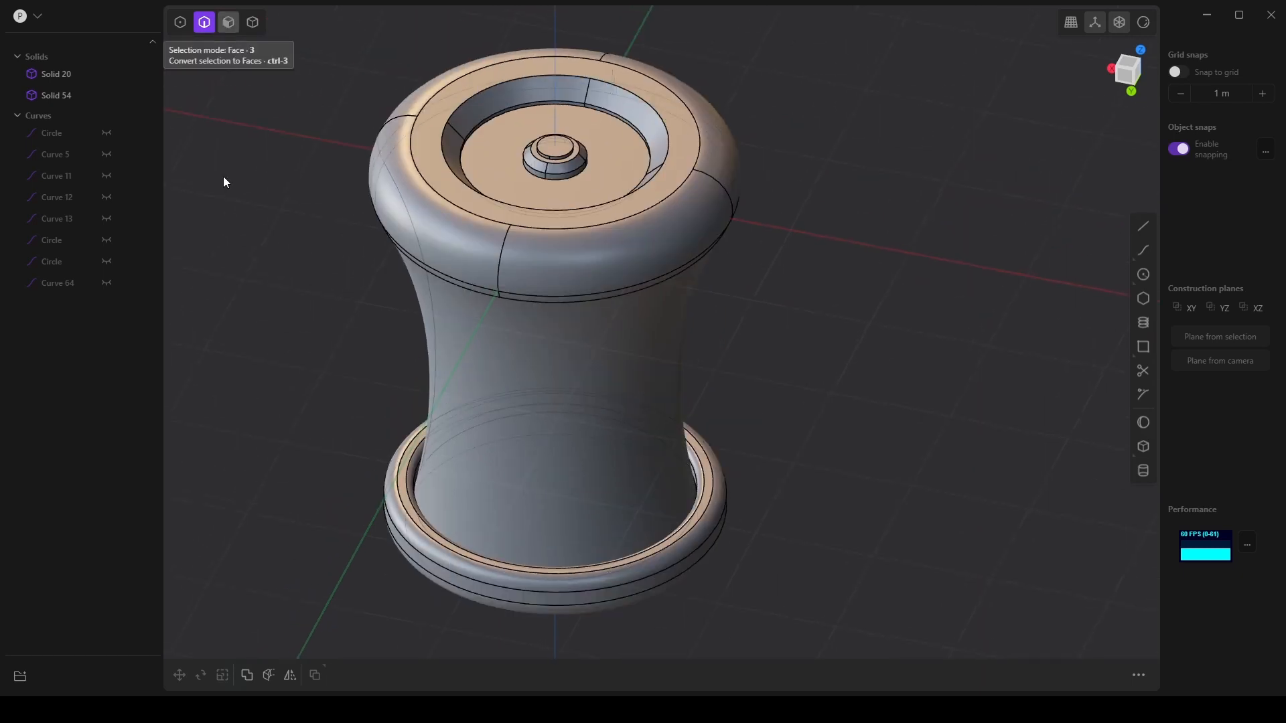
Draw a circle of about 0.27 m radius centred on the X axis beside the vase body.
key(k)
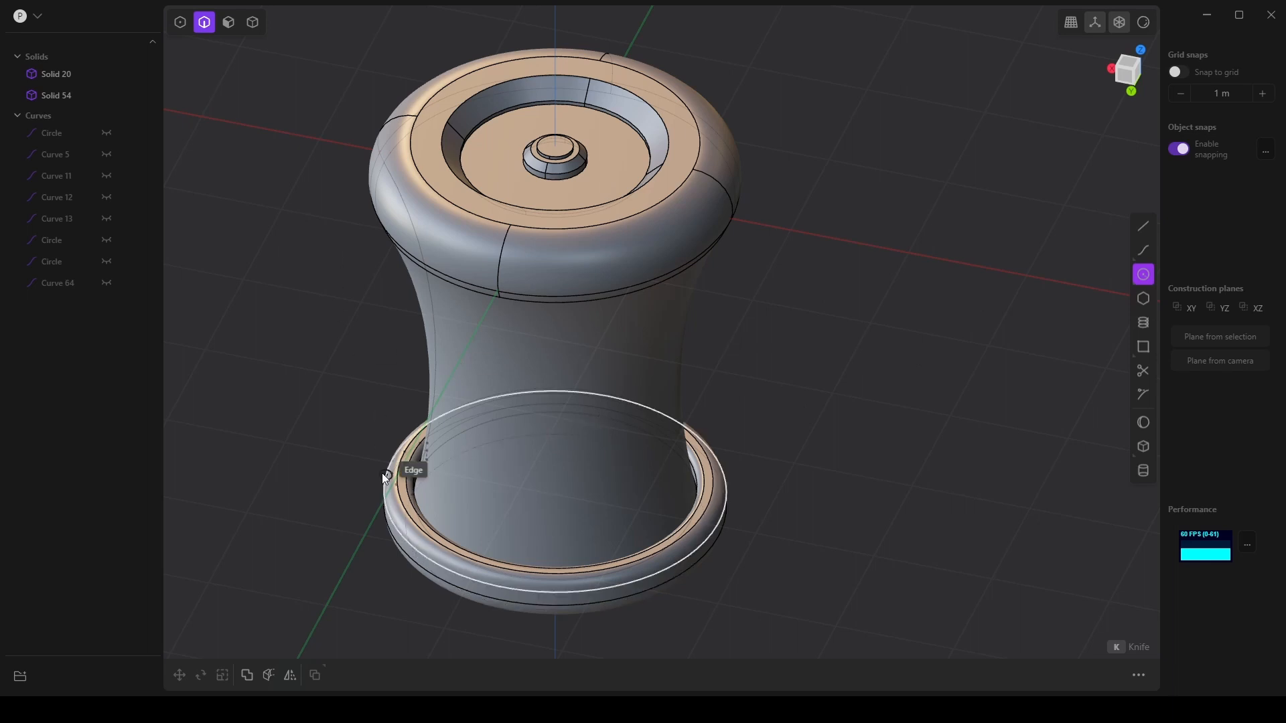
shift+middle_drag(970, 444, 896, 444)
mouse_move(722, 454)
middle_down()
mouse_move(745, 410)
mouse_move(706, 470)
middle_up()
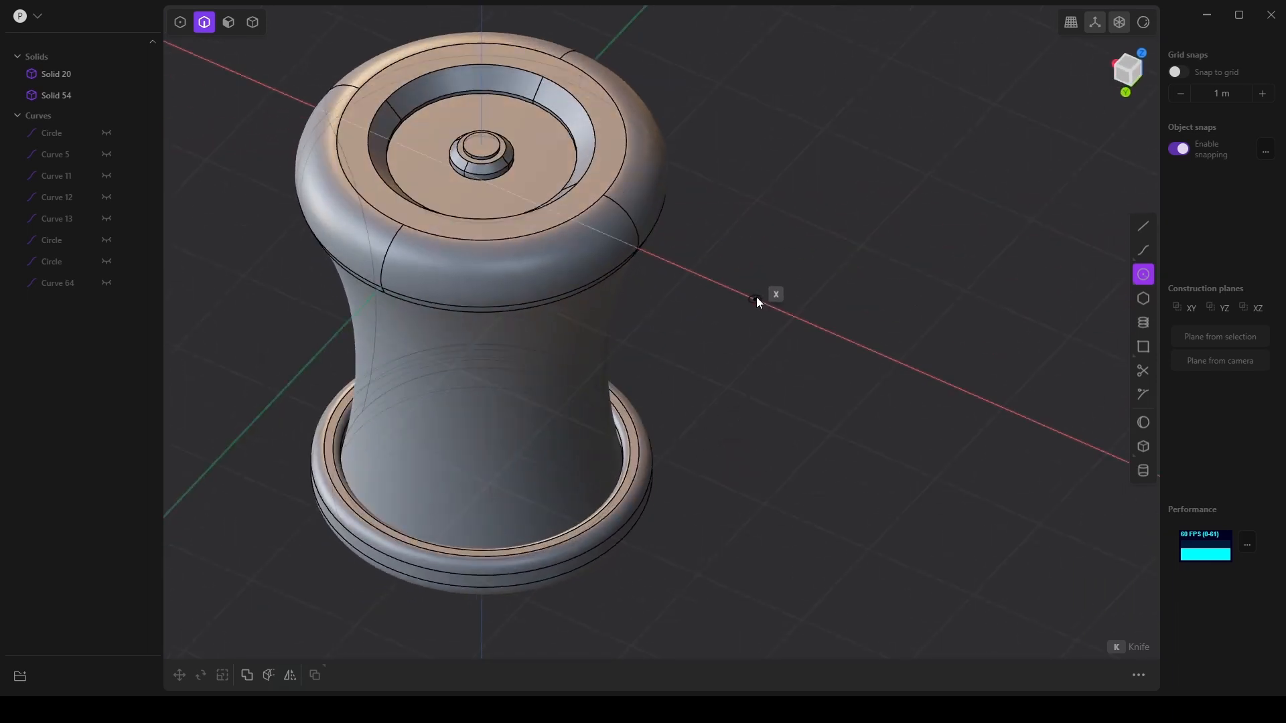
click(757, 296)
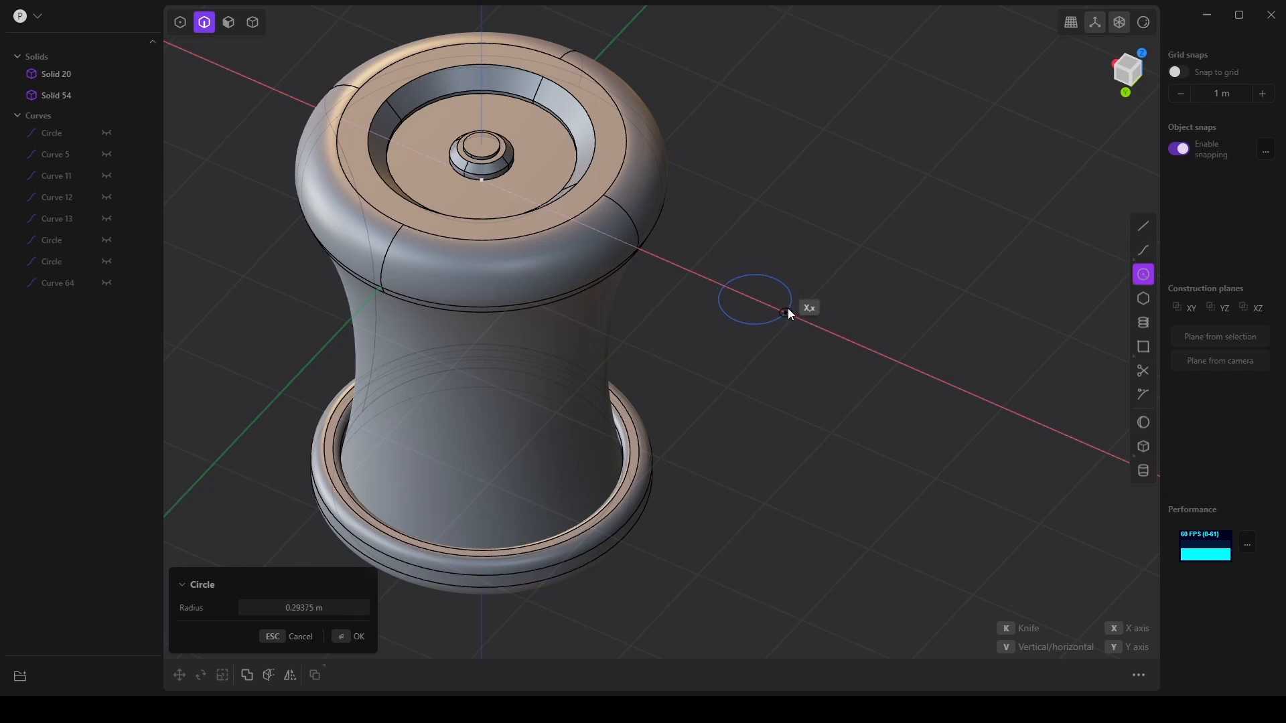
middle_drag(787, 308, 664, 337)
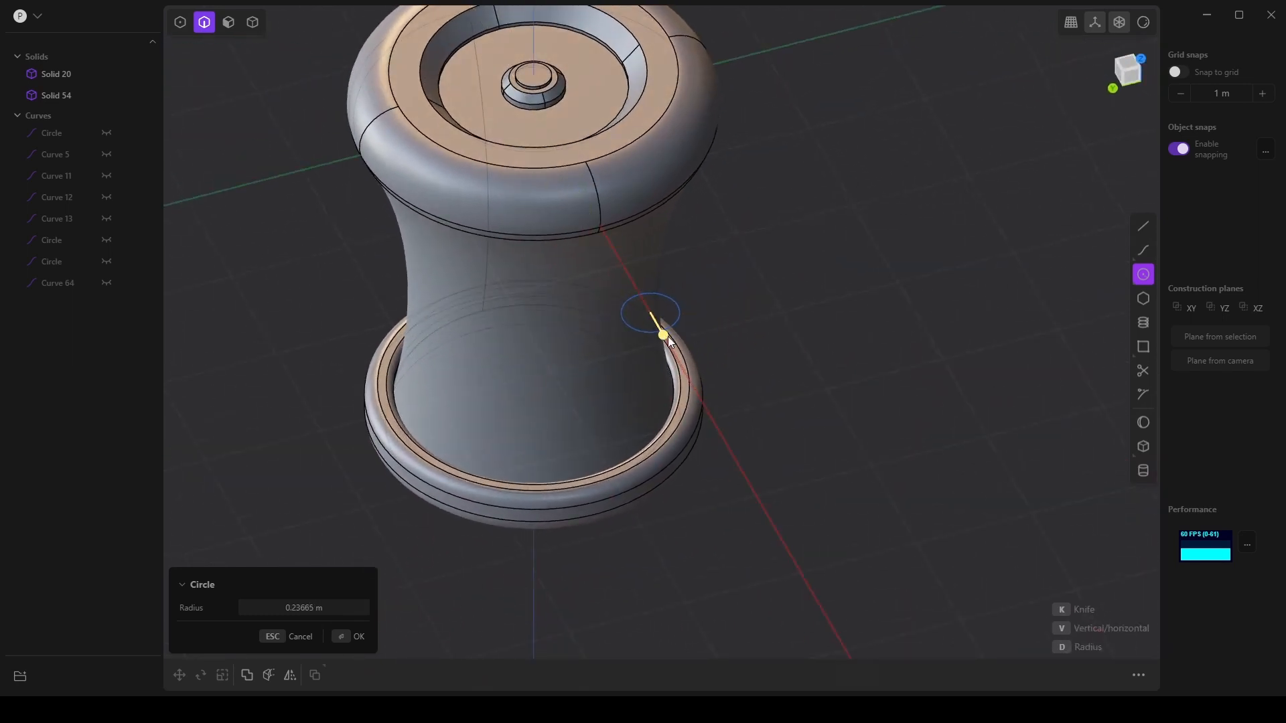
middle_drag(668, 338, 834, 393)
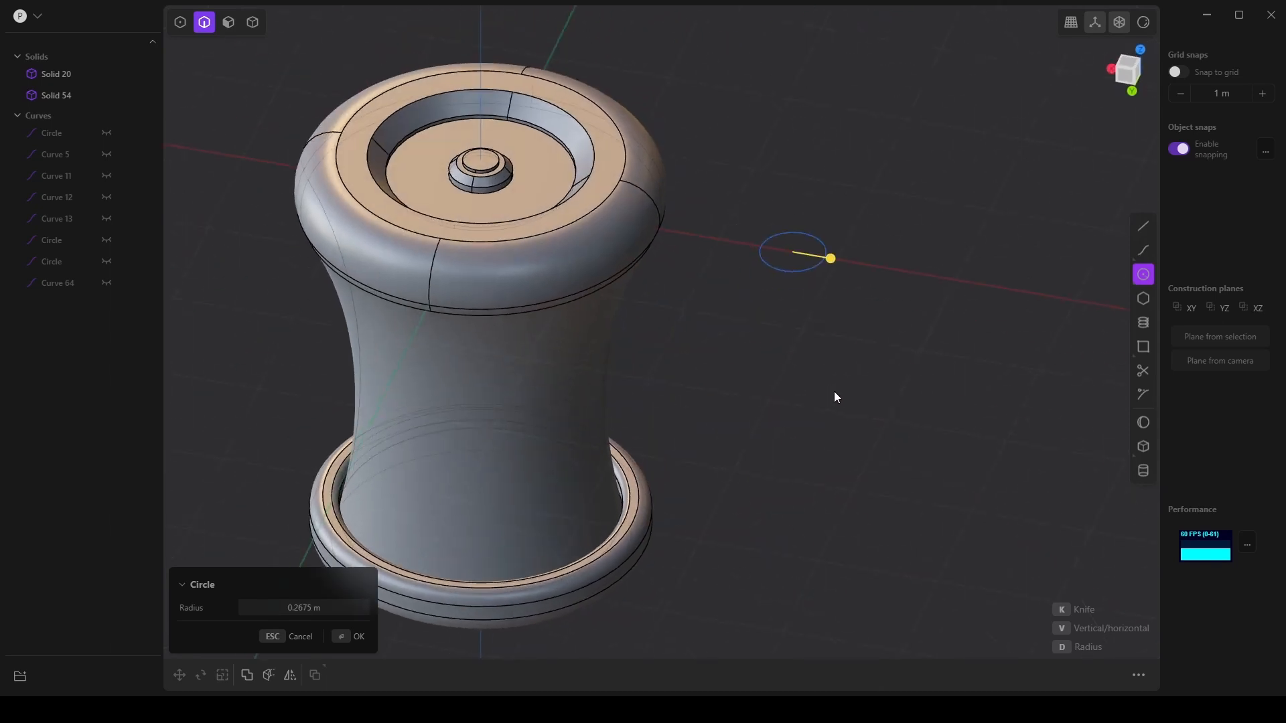
key(Return)
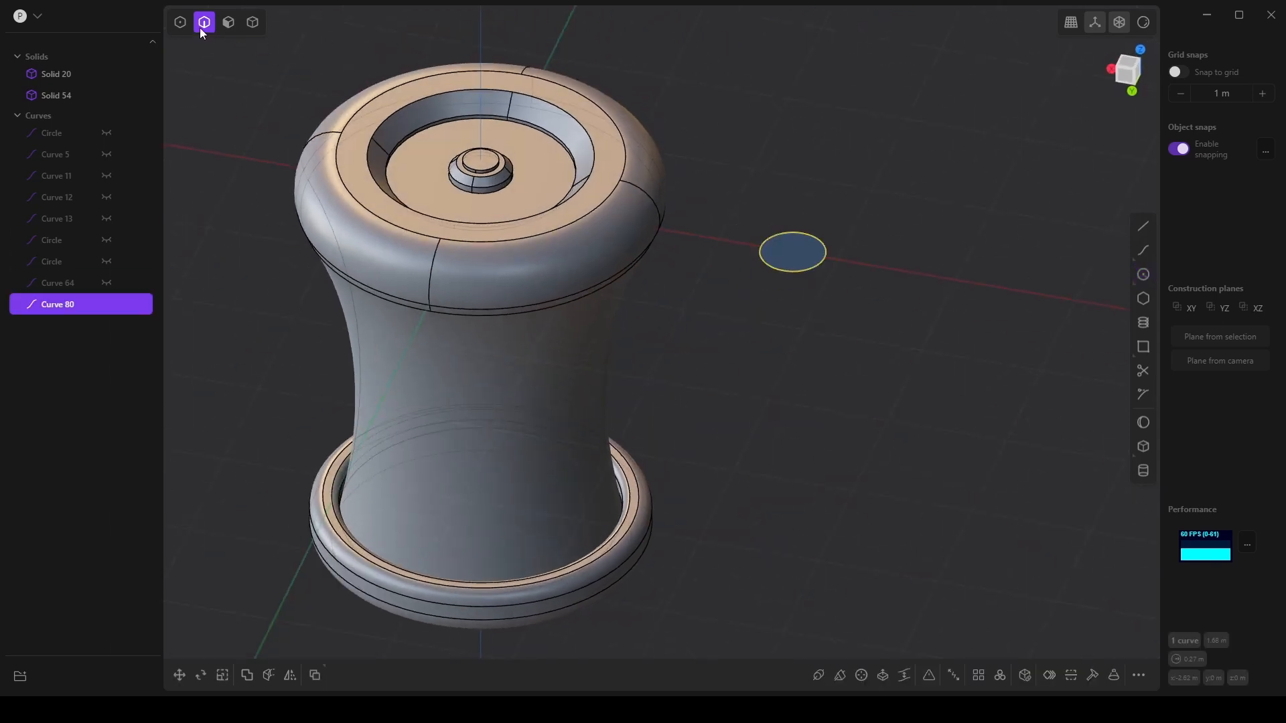
Extrude the circle's region about 2.1 m downward into a separate cylinder.
click(228, 22)
key(e)
drag(807, 198, 806, 436)
middle_drag(804, 434, 813, 380)
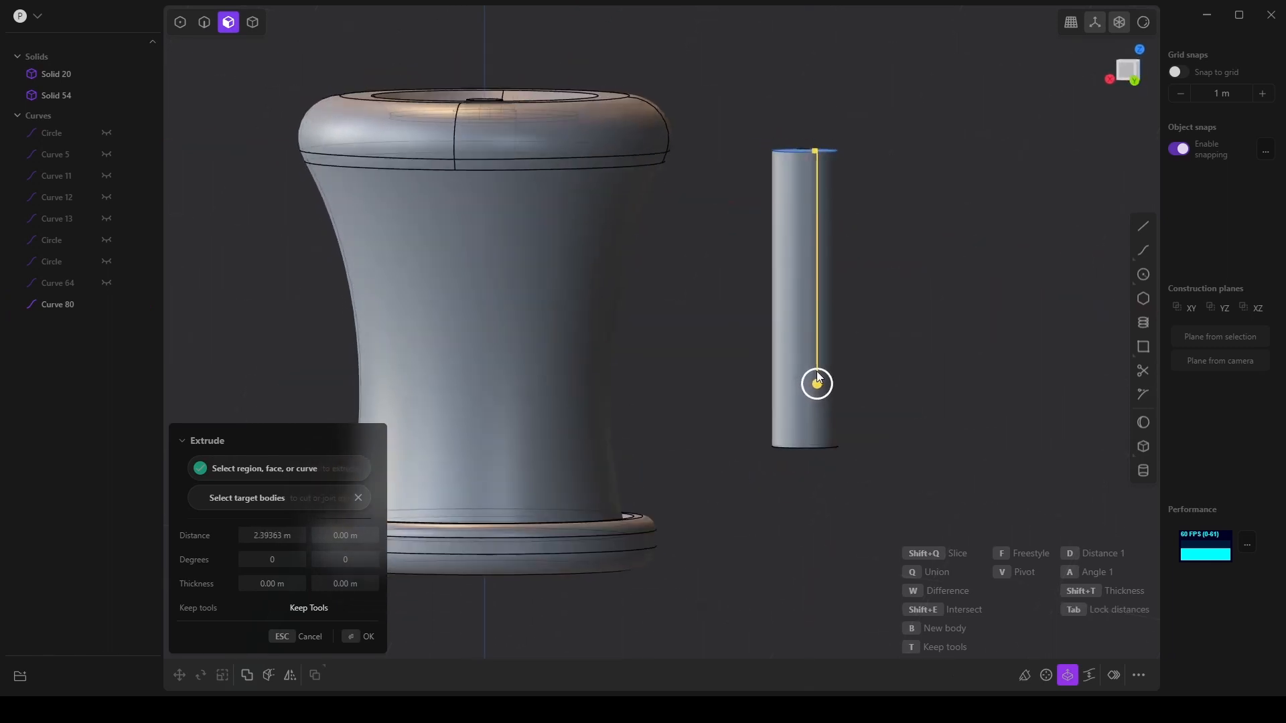
drag(817, 384, 817, 343)
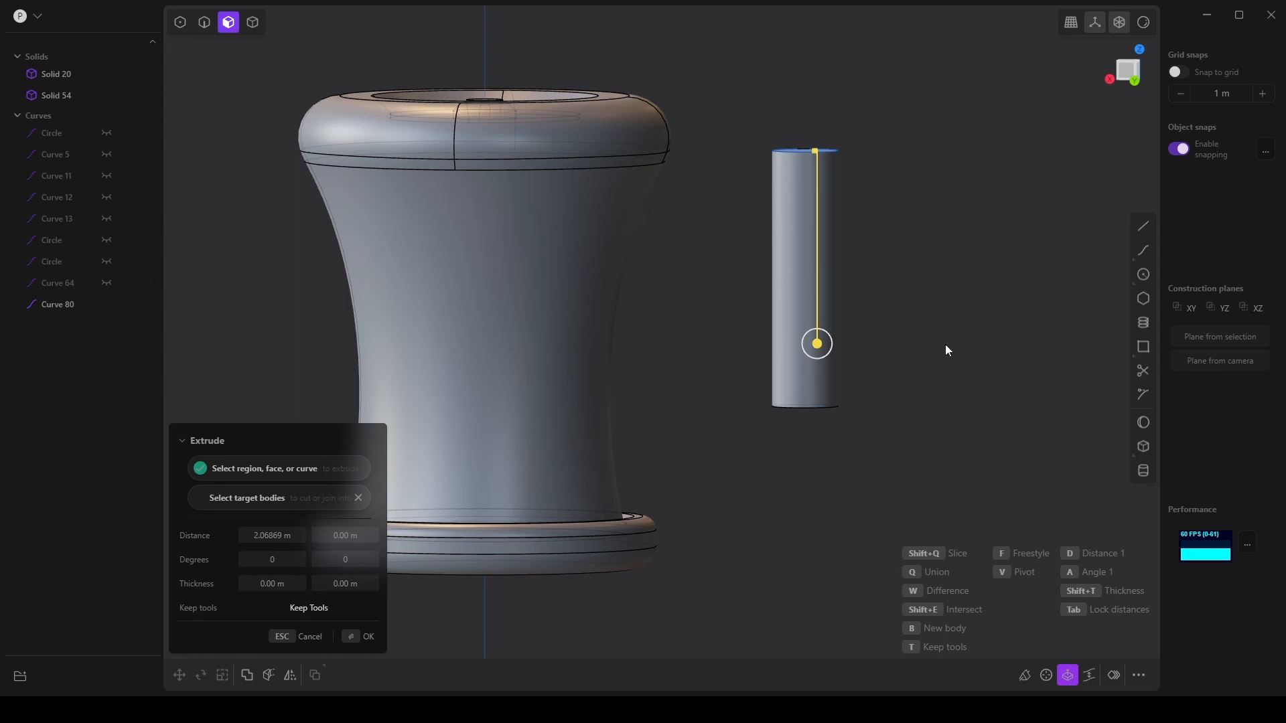
drag(817, 343, 818, 349)
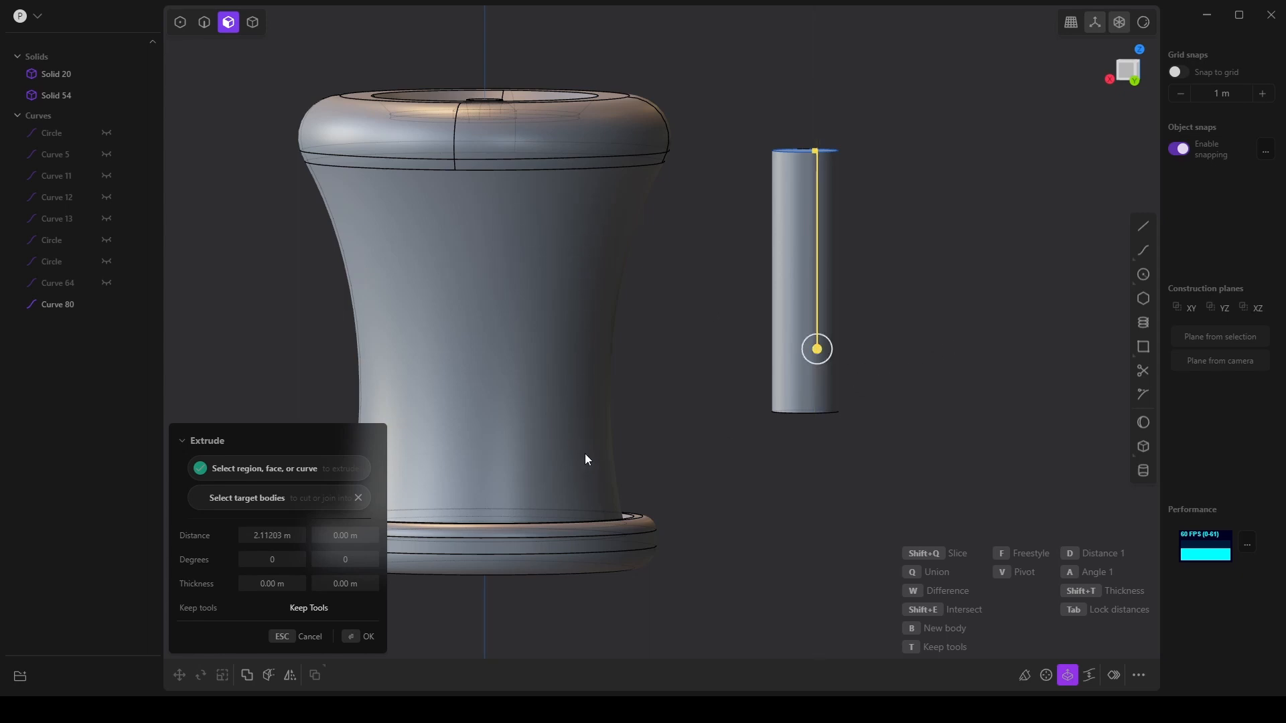
drag(818, 353, 817, 348)
click(368, 636)
Move the cylinder along the X axis until it is partly embedded in the waisted side of the vase.
click(180, 675)
drag(804, 236, 583, 349)
middle_drag(599, 326, 707, 324)
drag(670, 311, 662, 316)
middle_drag(662, 316, 631, 253)
key(Return)
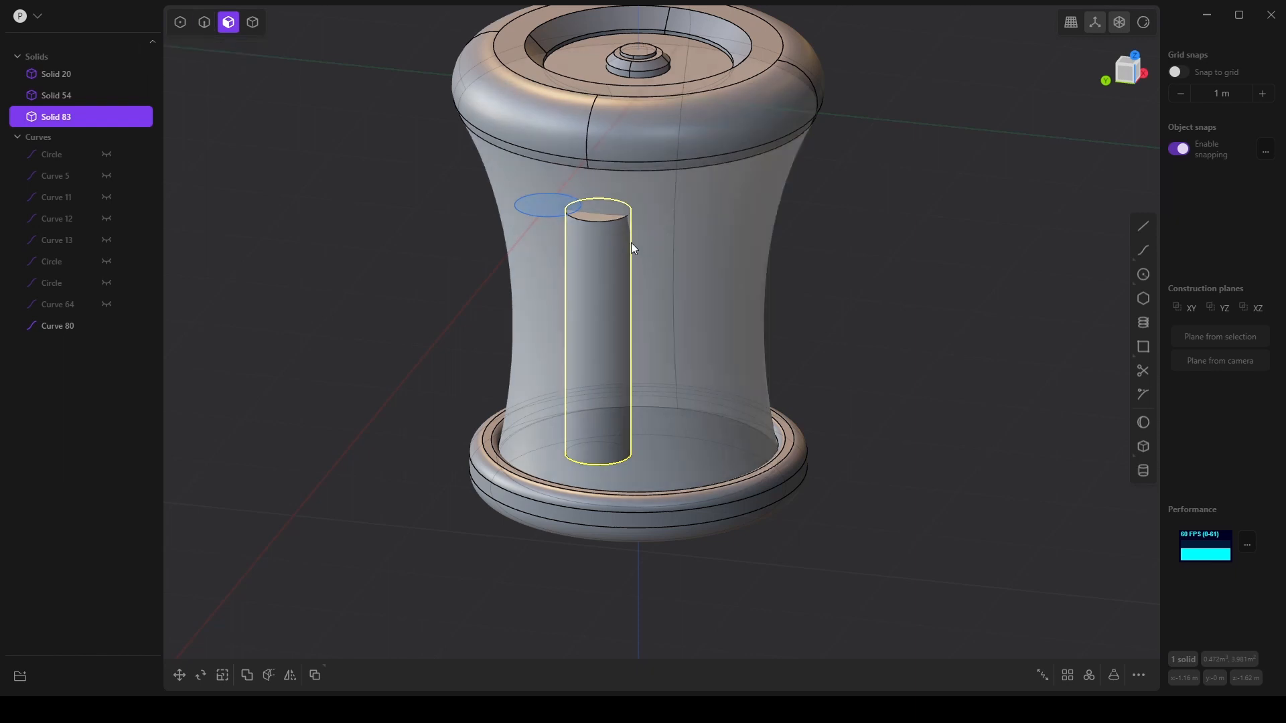
key(Escape)
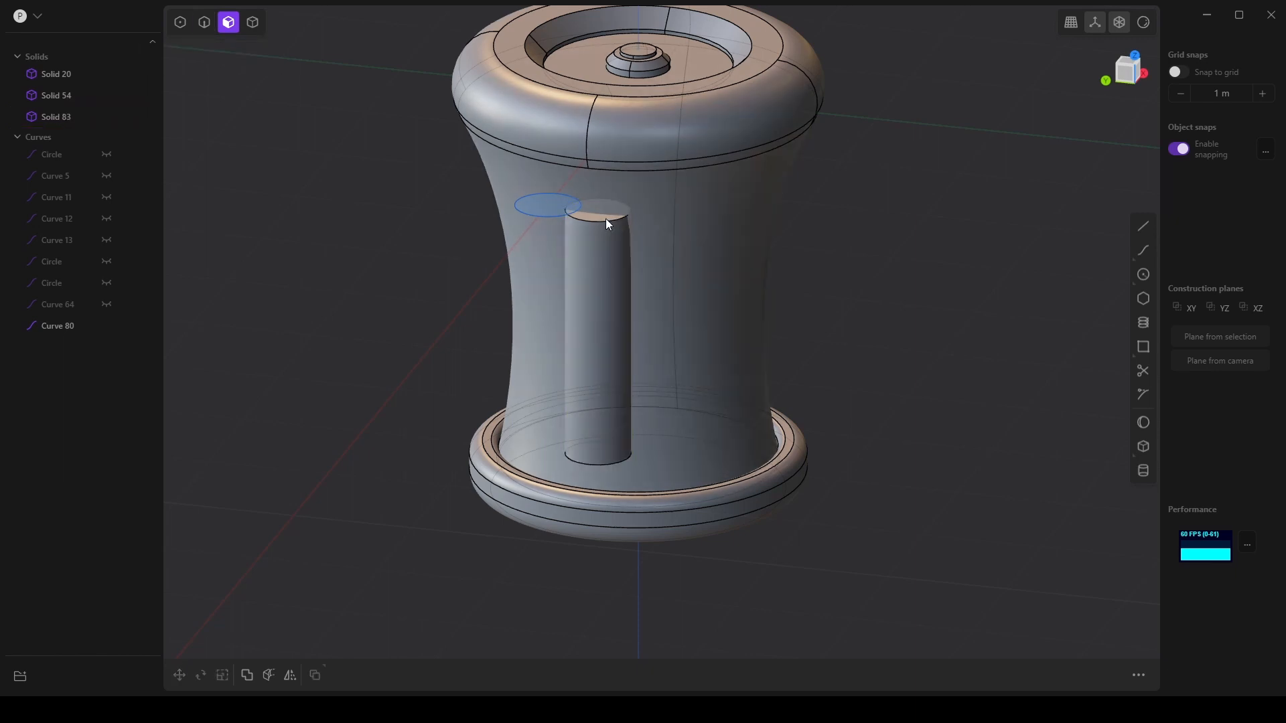
With the vase body temporarily hidden, fillet both end edges of the cylinder by about 0.267 m to make full round caps.
click(106, 74)
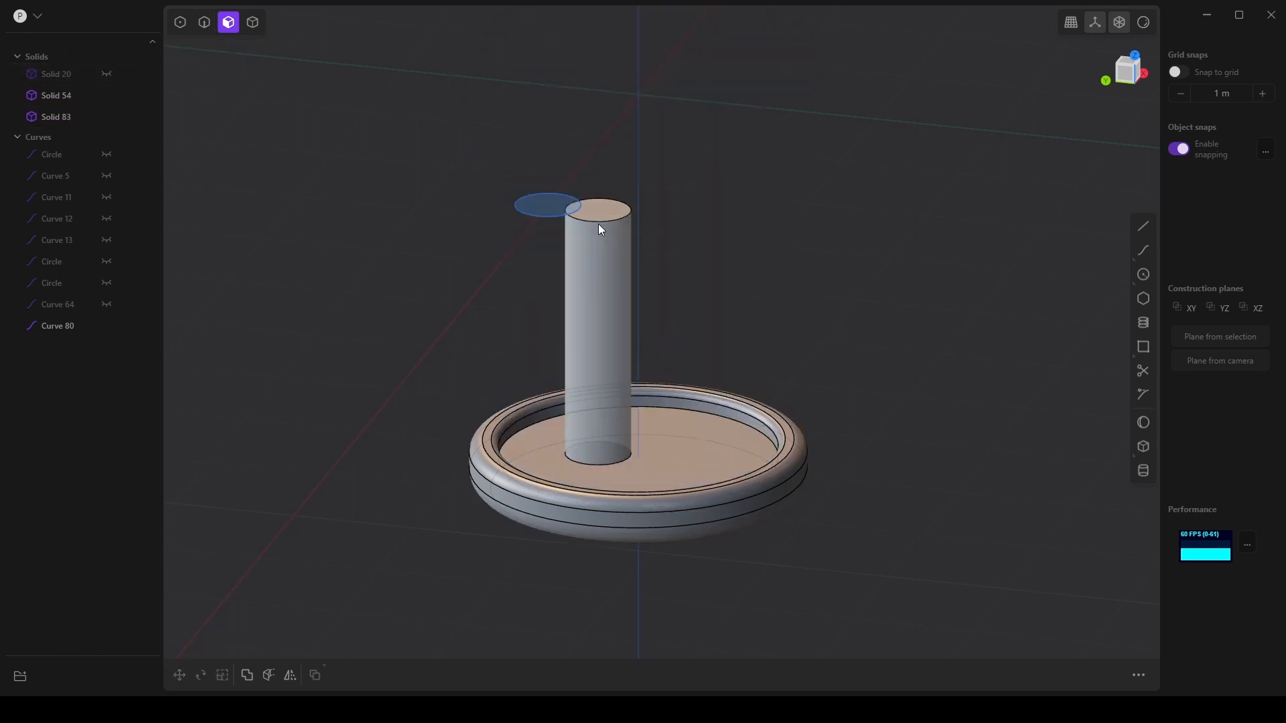
click(205, 22)
click(629, 214)
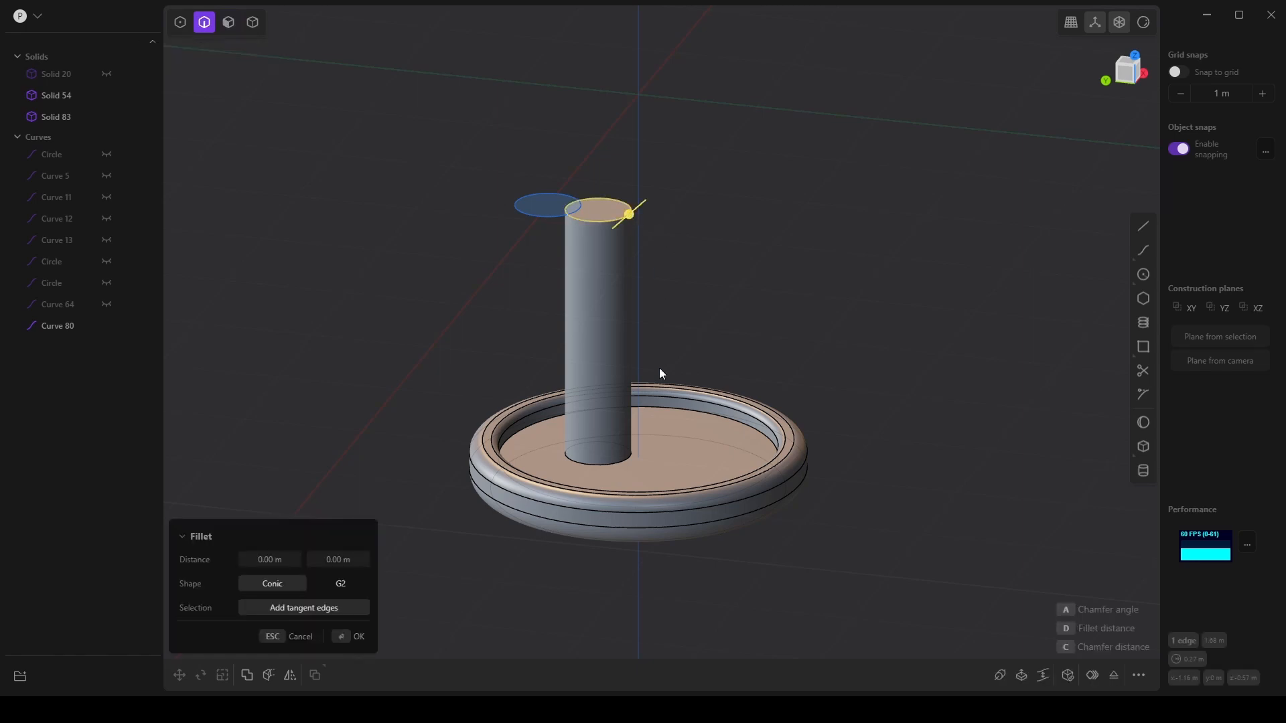
middle_drag(659, 367, 743, 317)
shift+click(611, 477)
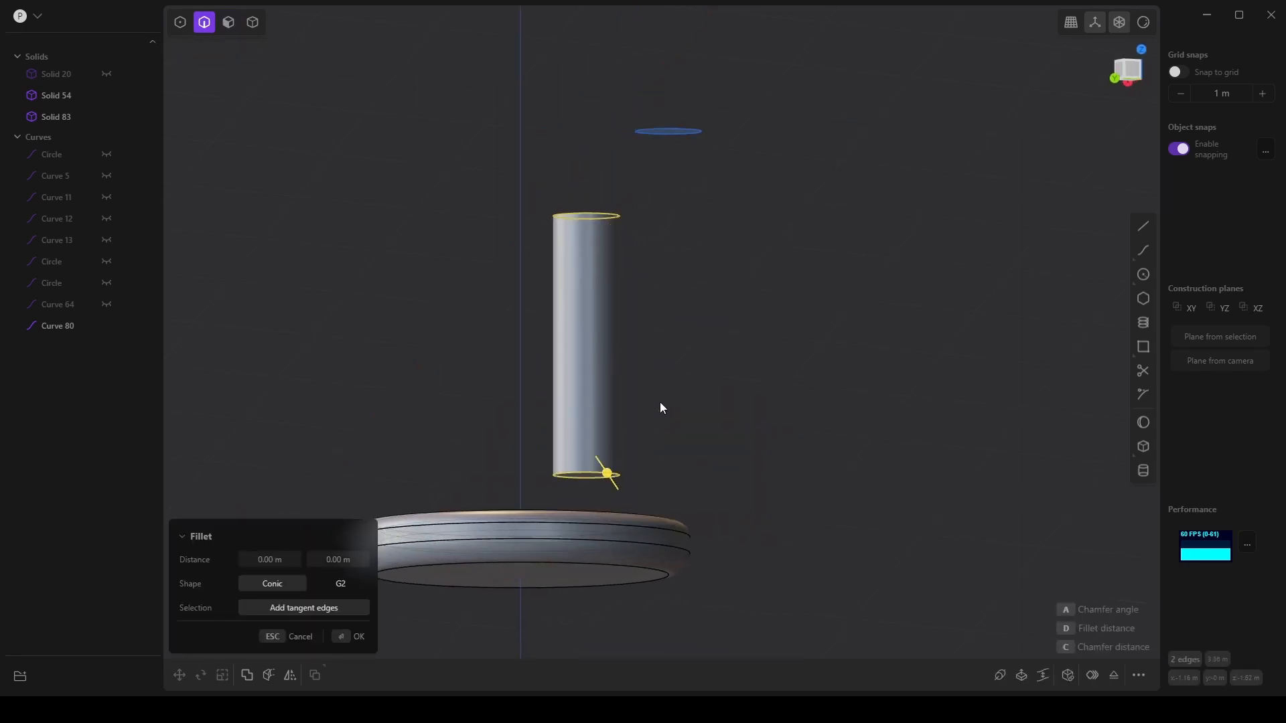
key(d)
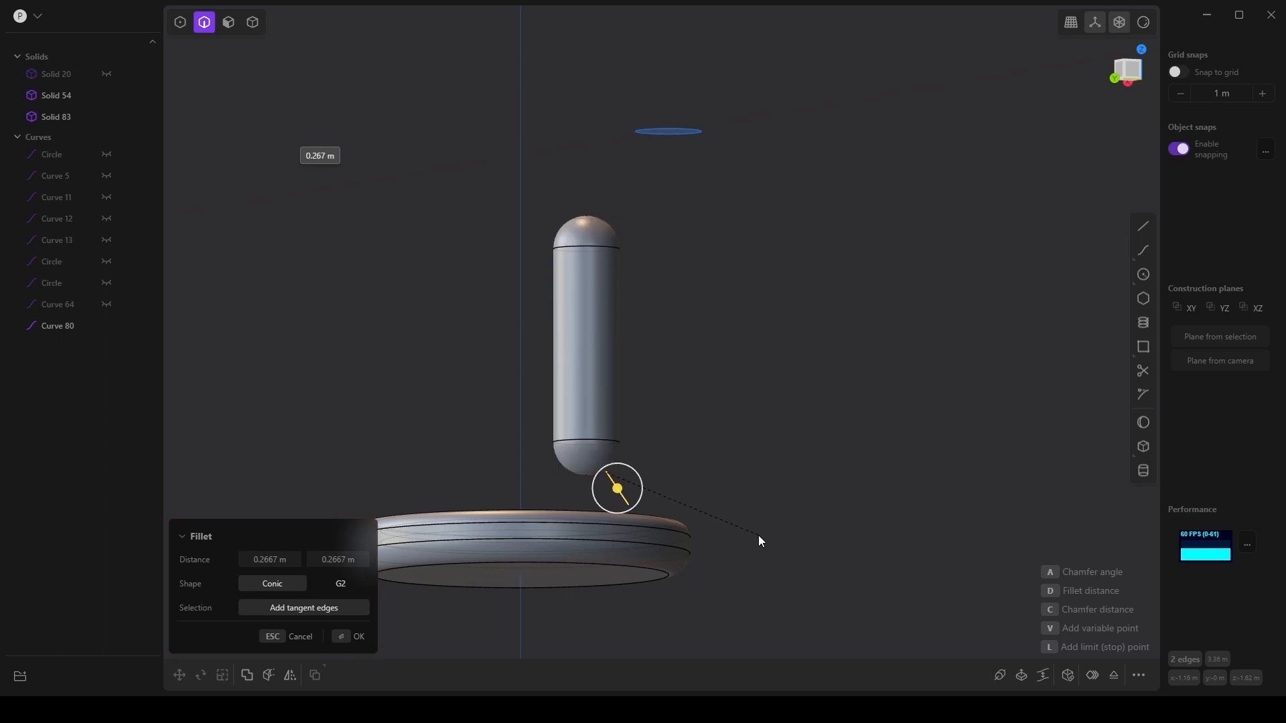
middle_drag(712, 514, 434, 422)
key(Return)
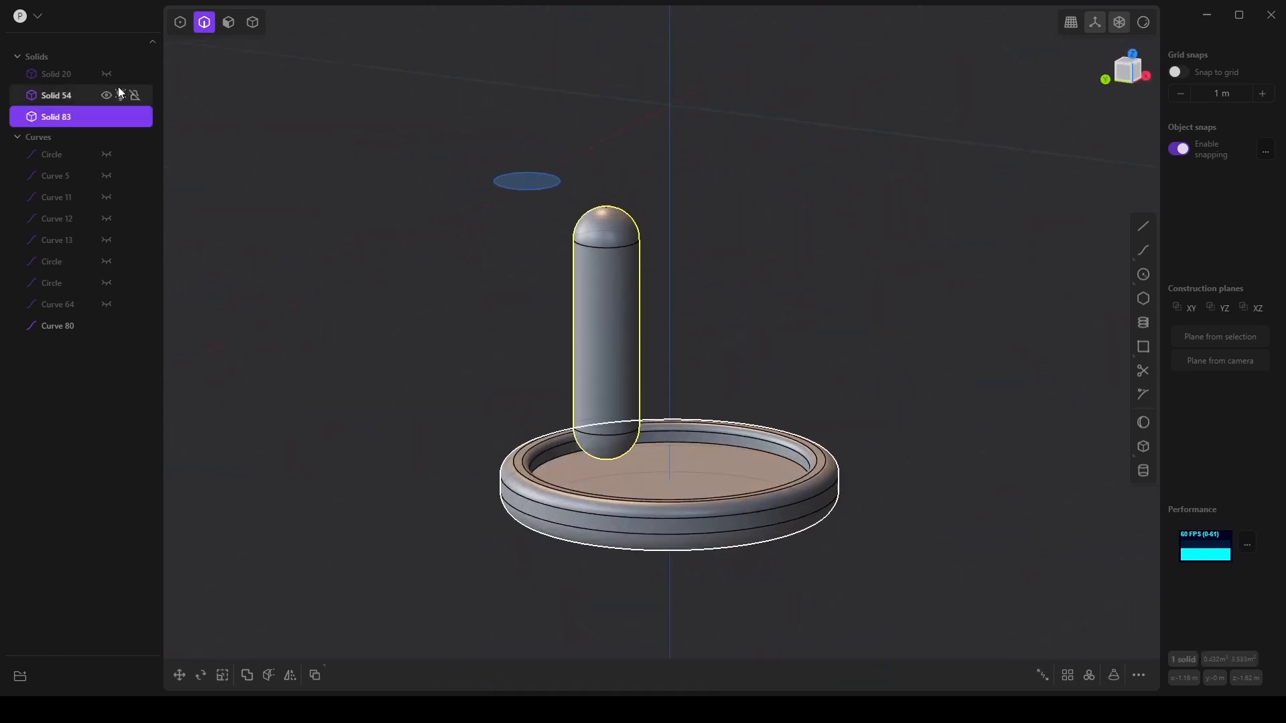
click(106, 74)
middle_drag(605, 352, 670, 341)
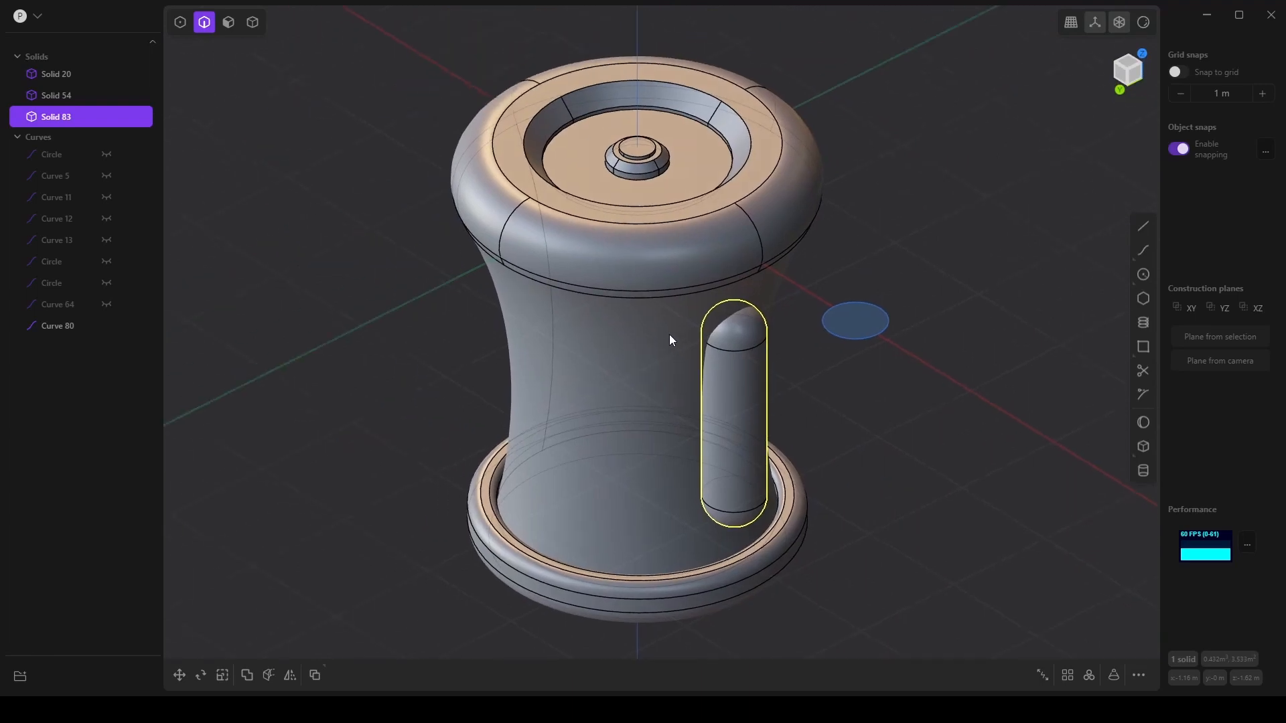
Try a 360-degree radial array of 12 round-ended cylinders around the vase's centre.
click(1090, 676)
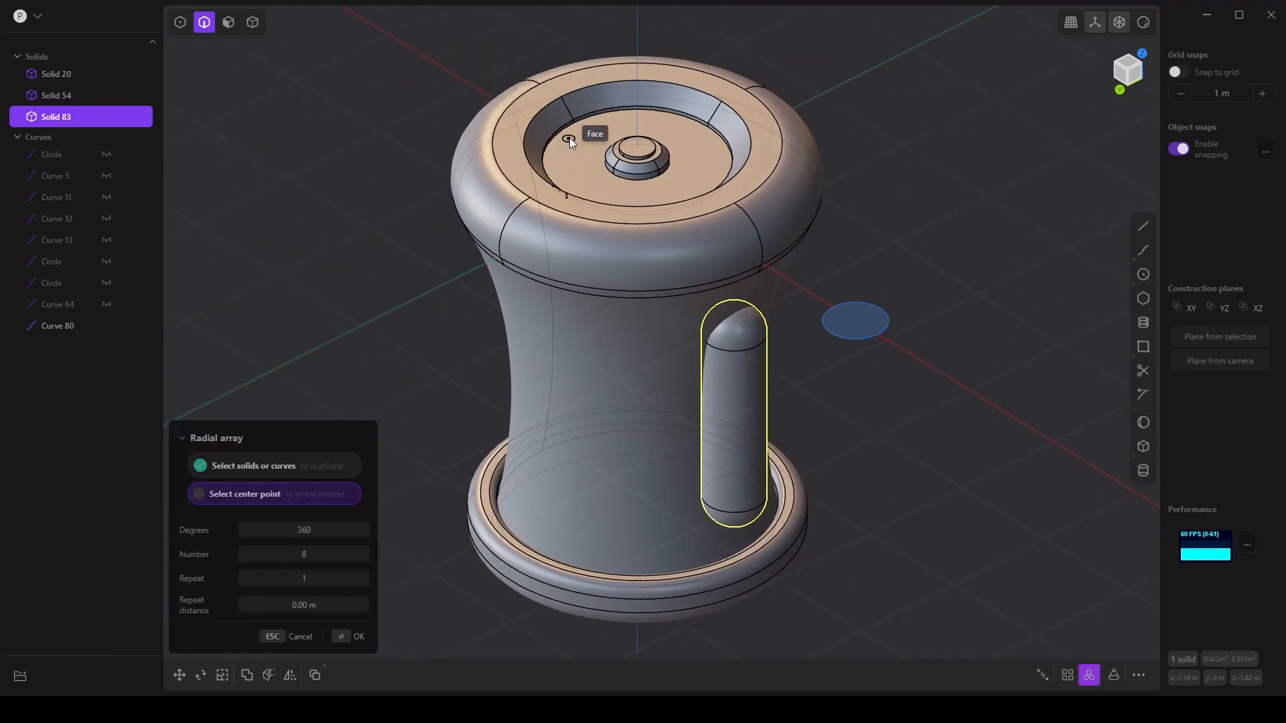
click(639, 147)
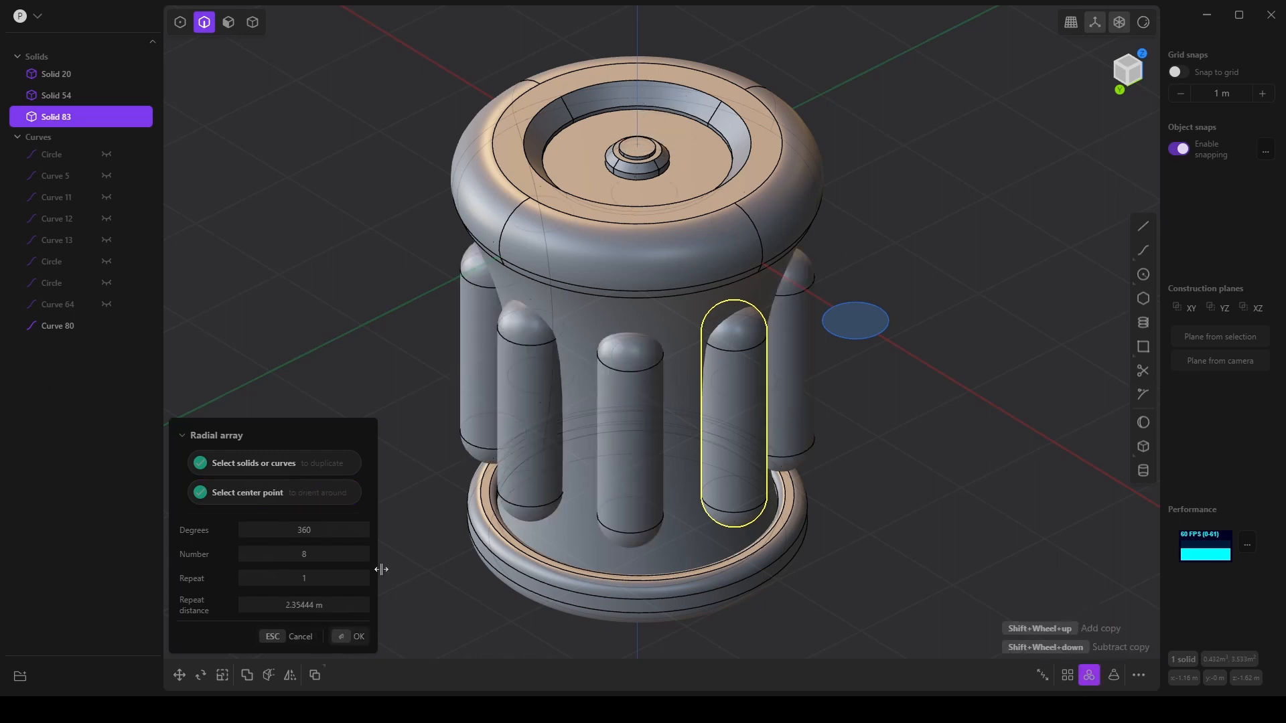
middle_drag(382, 569, 584, 482)
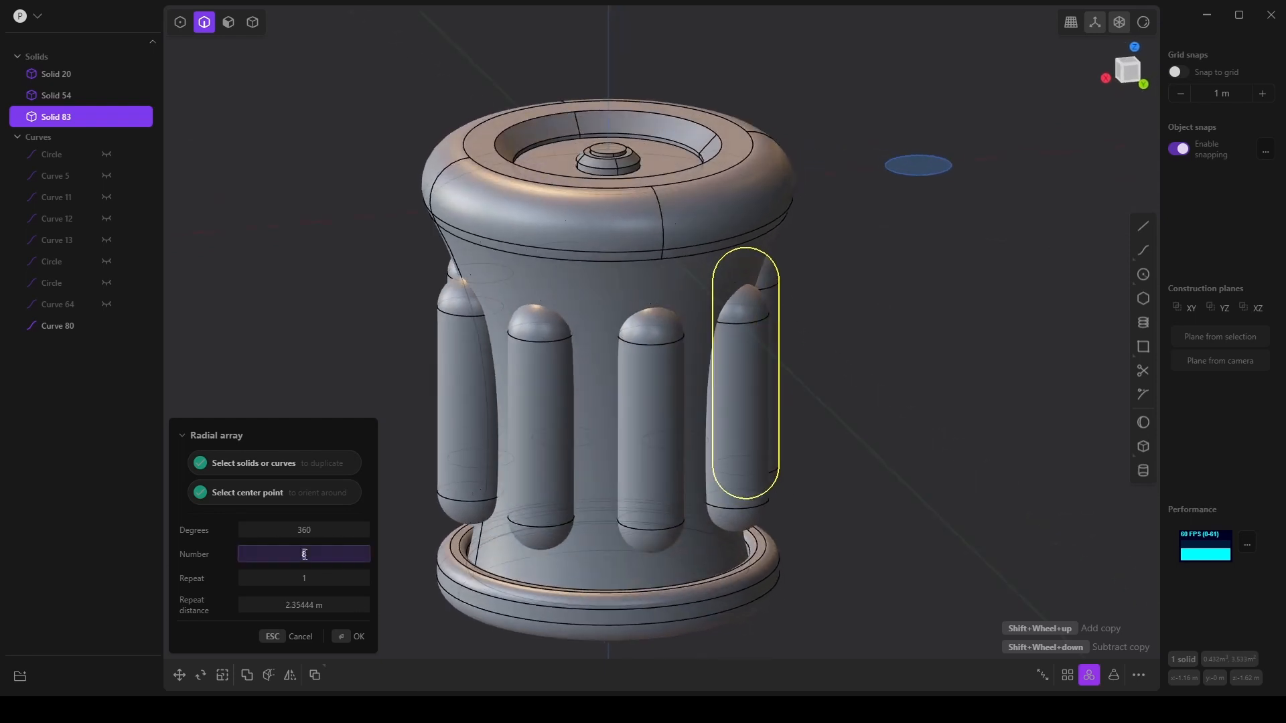
key(Return)
middle_drag(643, 516, 589, 536)
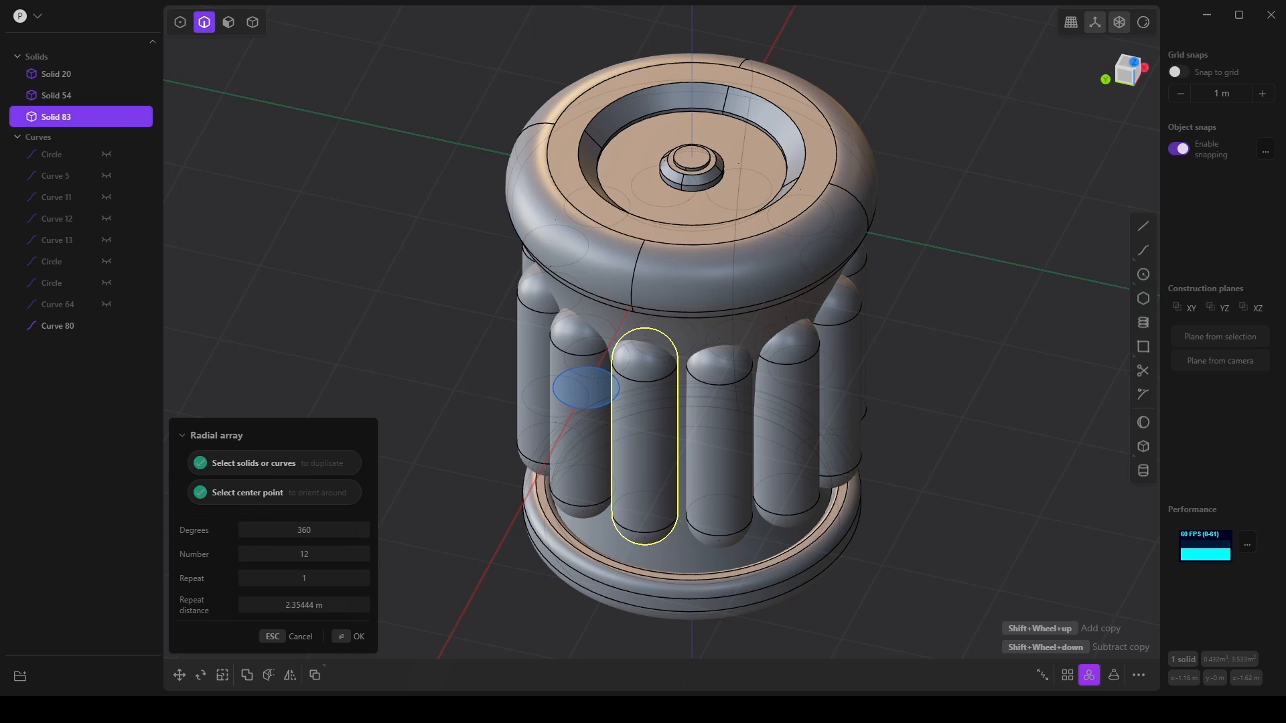
middle_drag(474, 560, 567, 416)
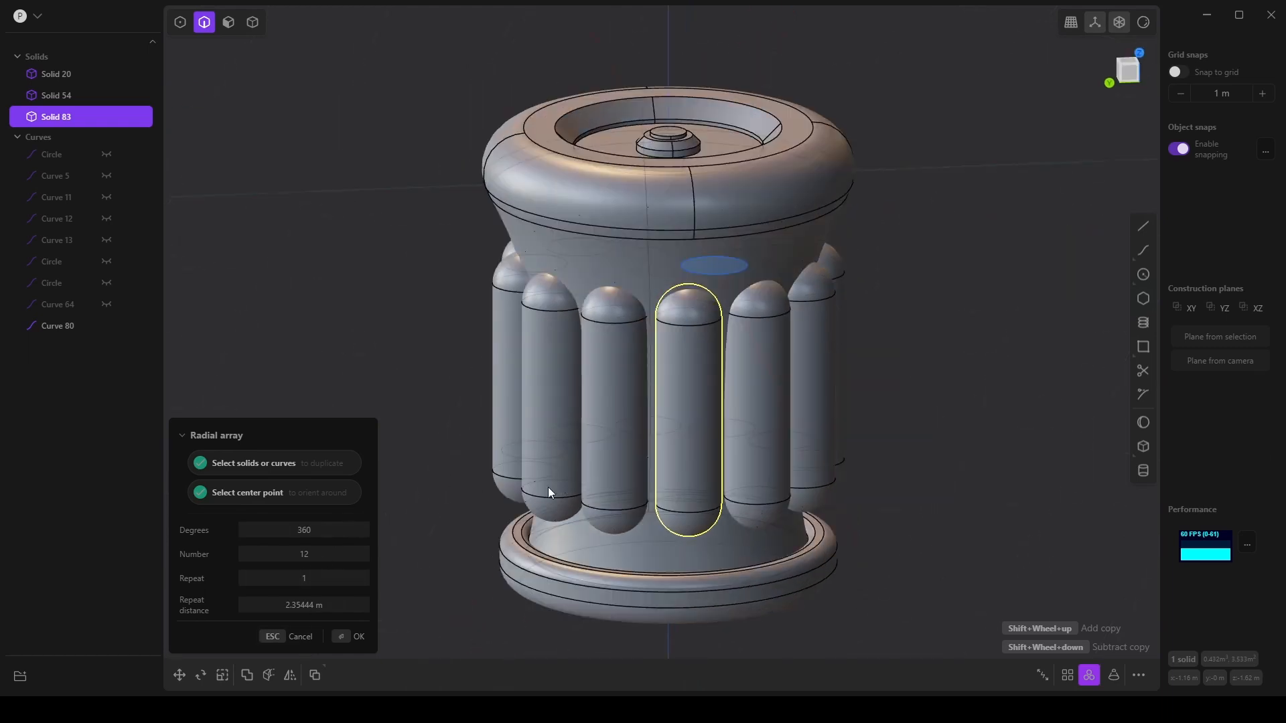
click(305, 631)
middle_drag(307, 626, 170, 310)
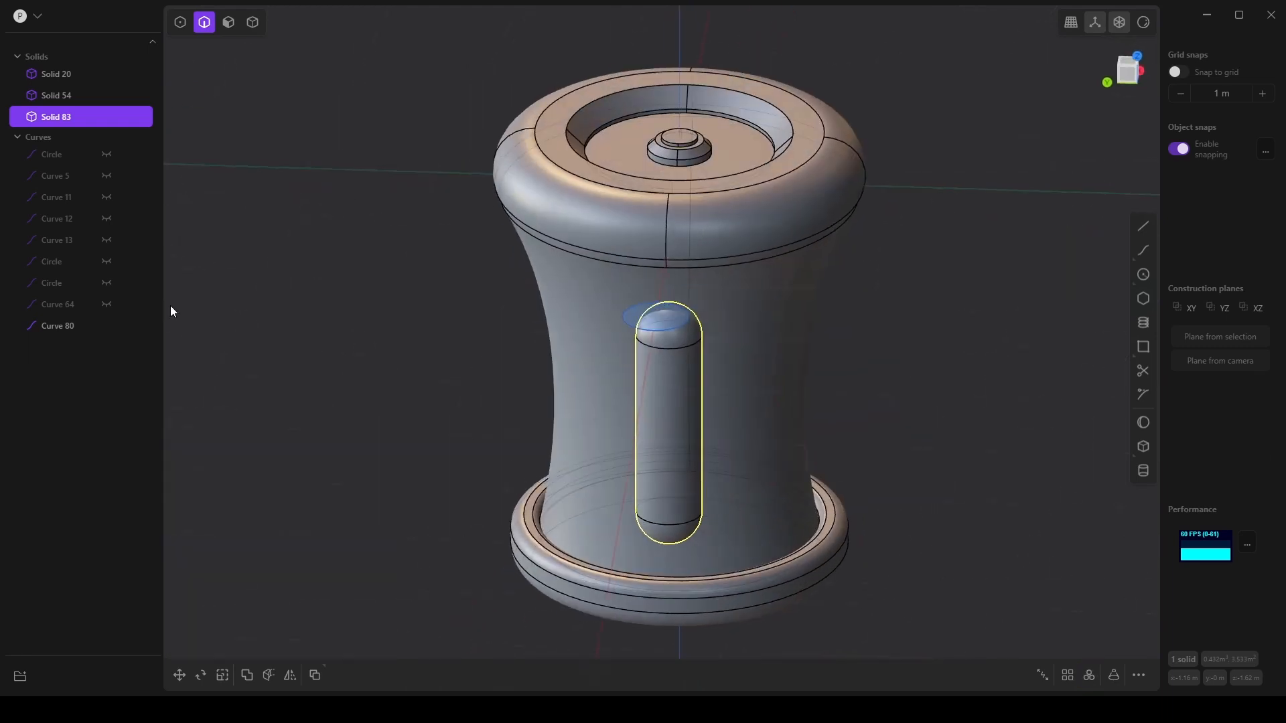
click(223, 675)
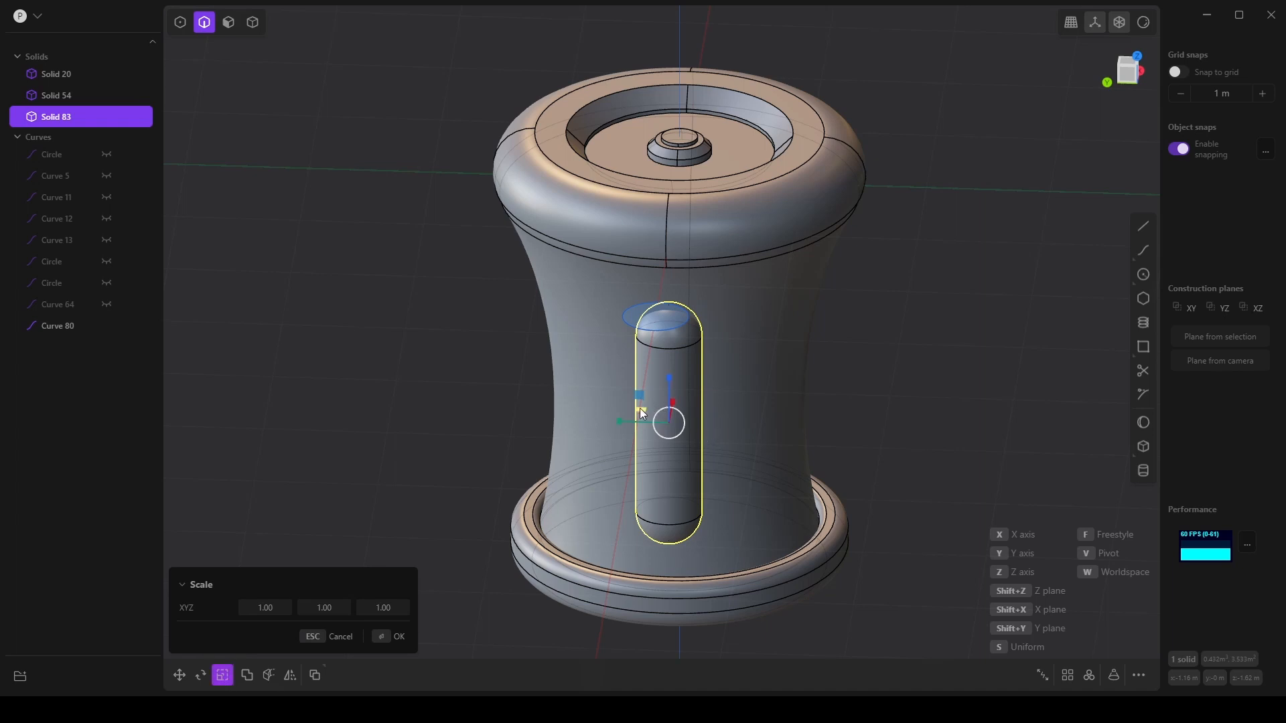
mouse_move(640, 409)
mouse_down()
mouse_move(650, 411)
mouse_move(636, 408)
mouse_up()
key(Escape)
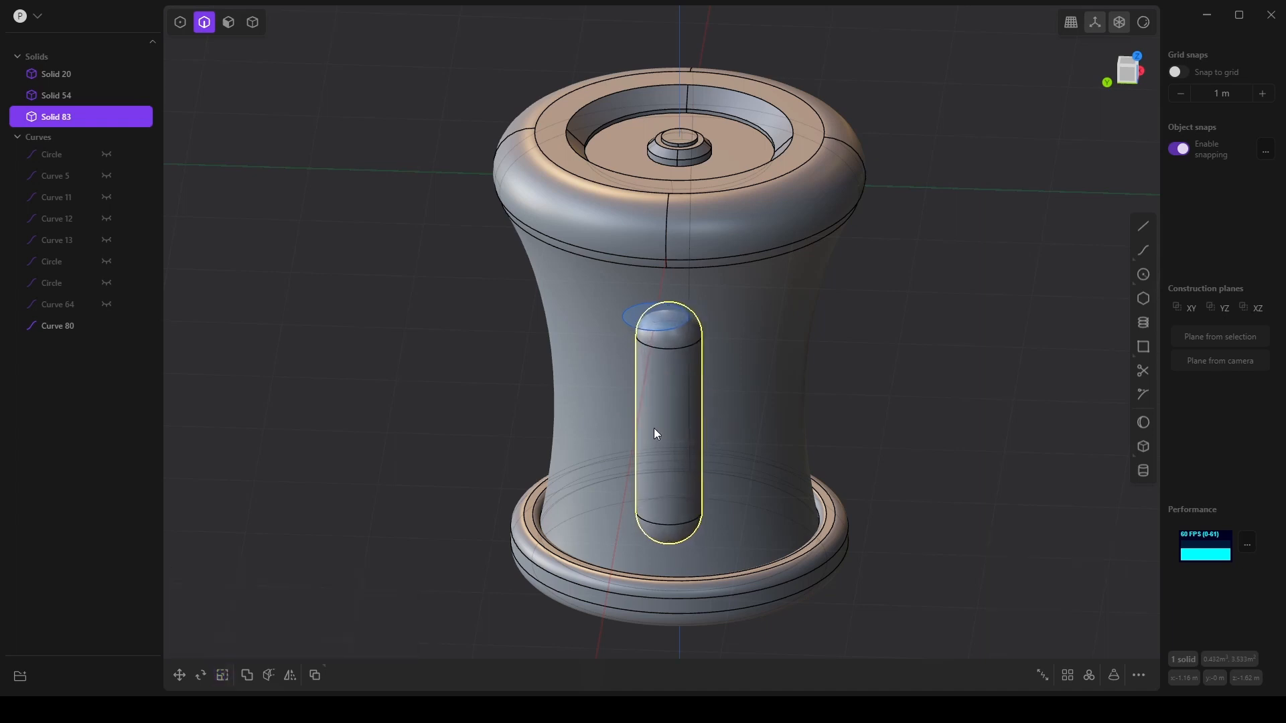
middle_drag(655, 434, 687, 408)
click(223, 675)
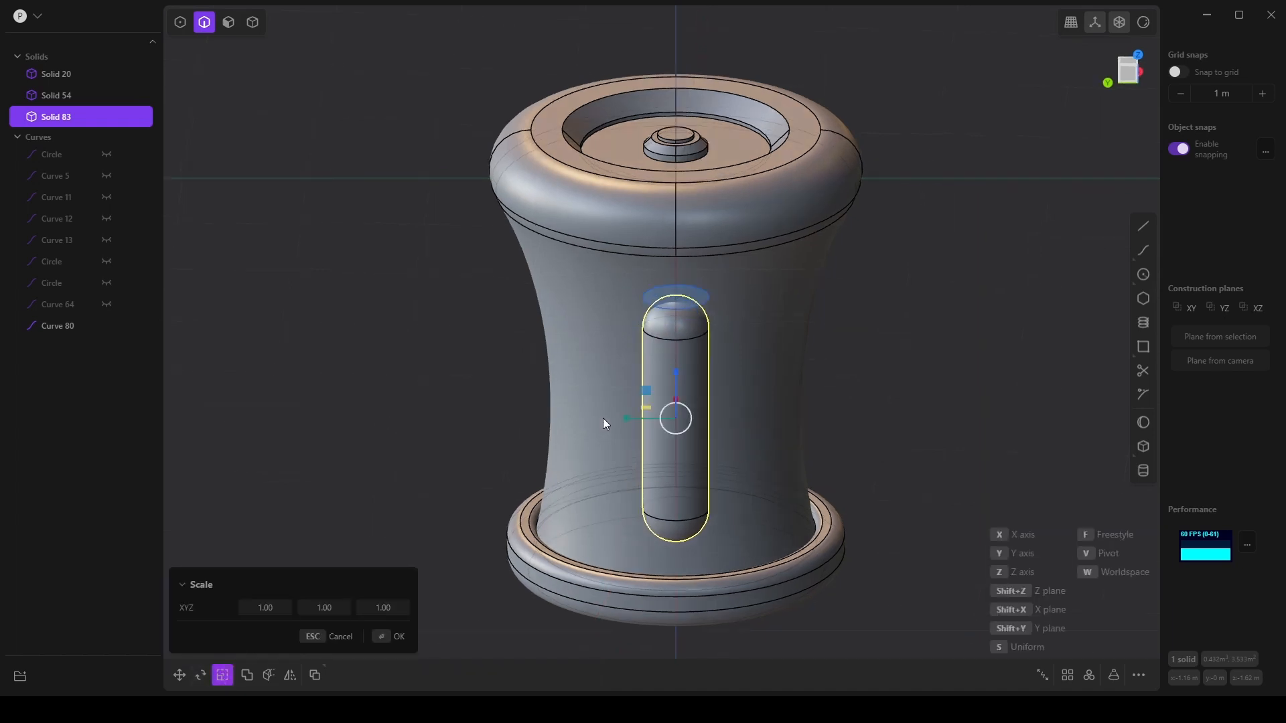
drag(685, 427, 685, 428)
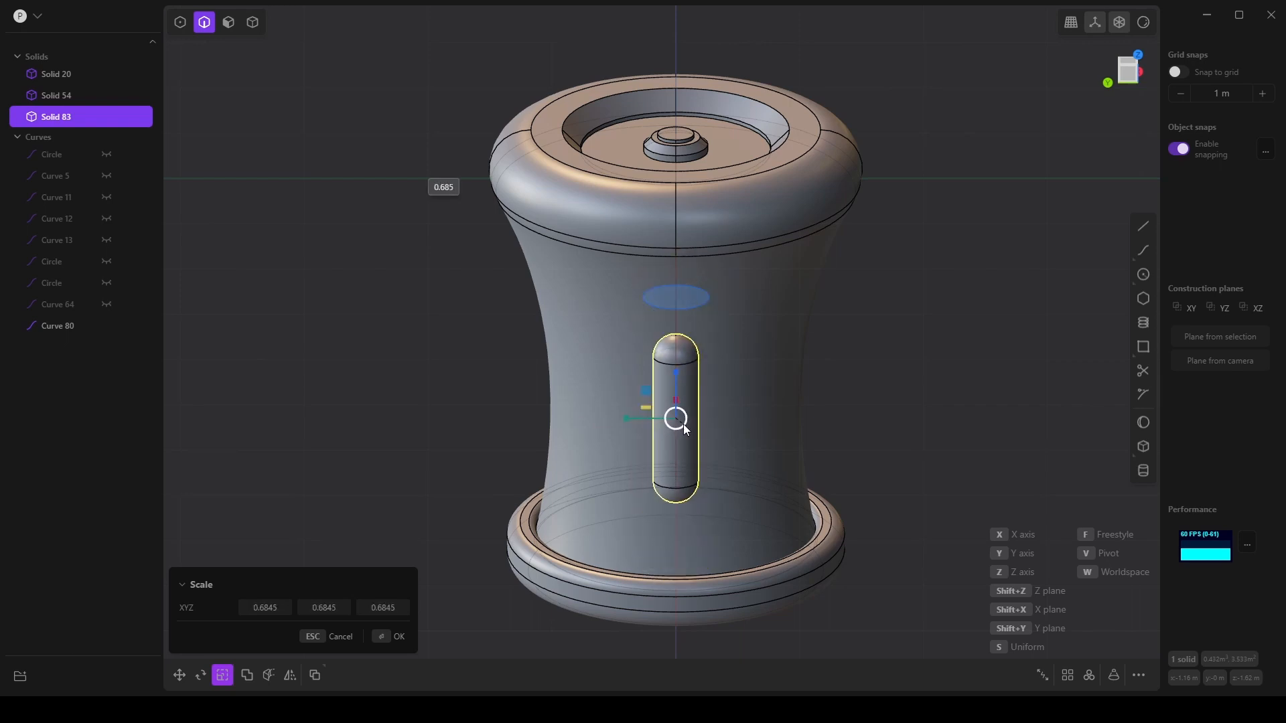
middle_drag(611, 456, 627, 469)
key(Escape)
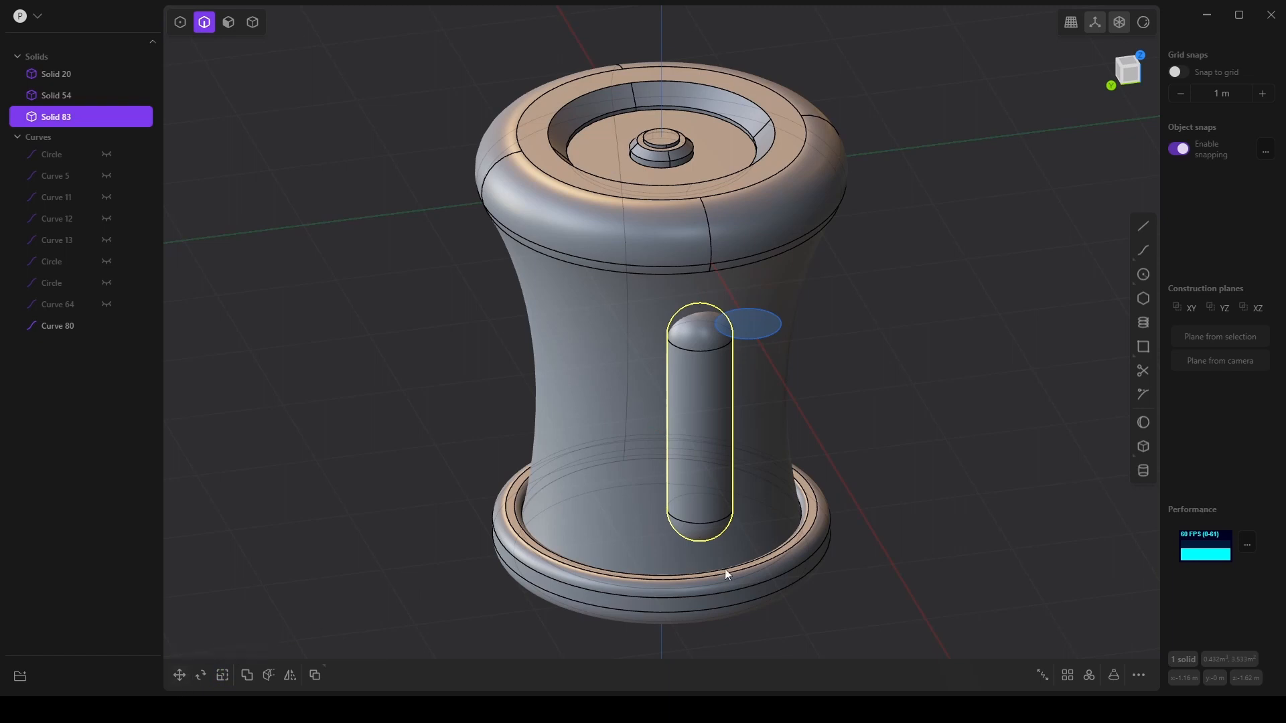
Array the round-ended cylinder radially through 360 degrees around the vase's central boss, with the number set to 10.
click(1092, 676)
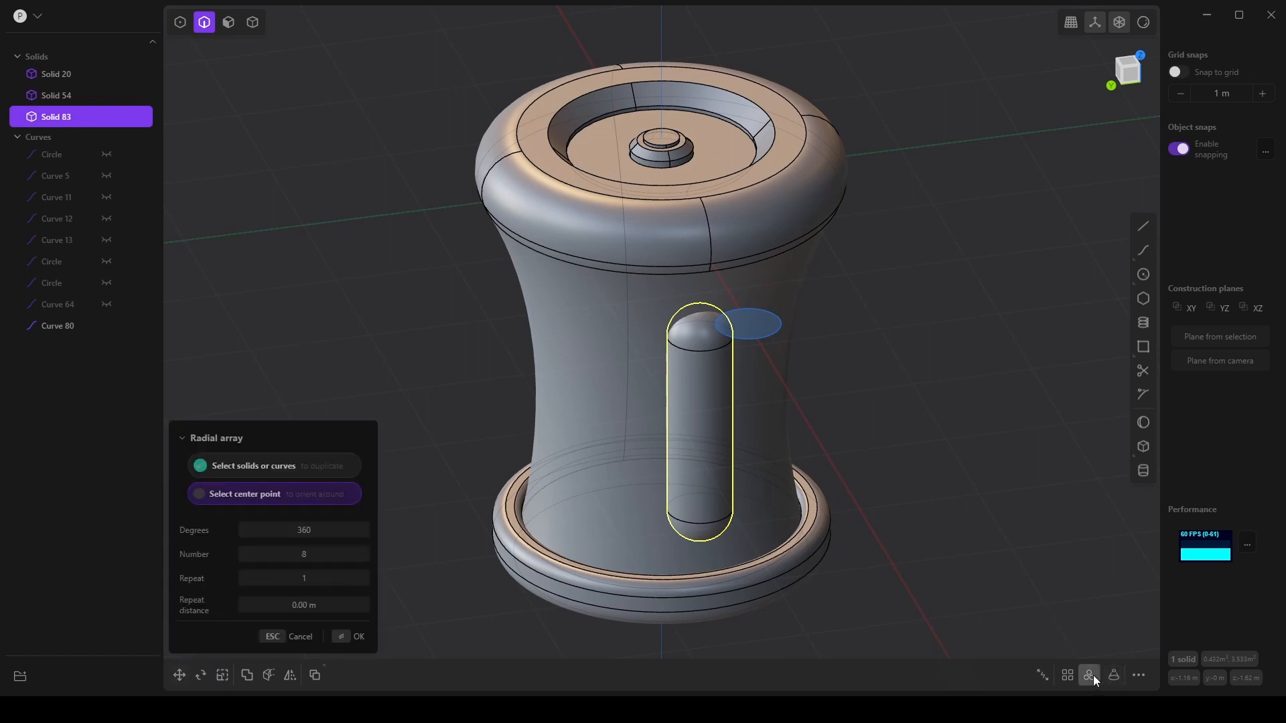
click(665, 139)
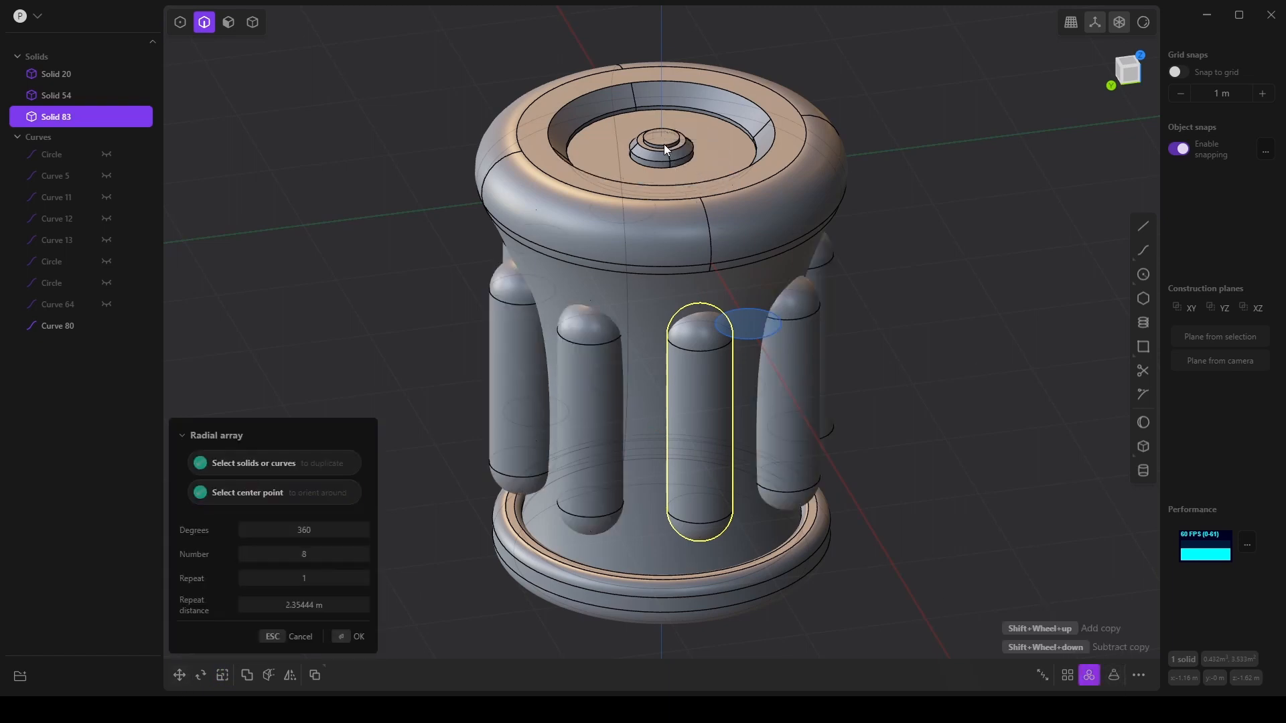
middle_drag(388, 546, 589, 558)
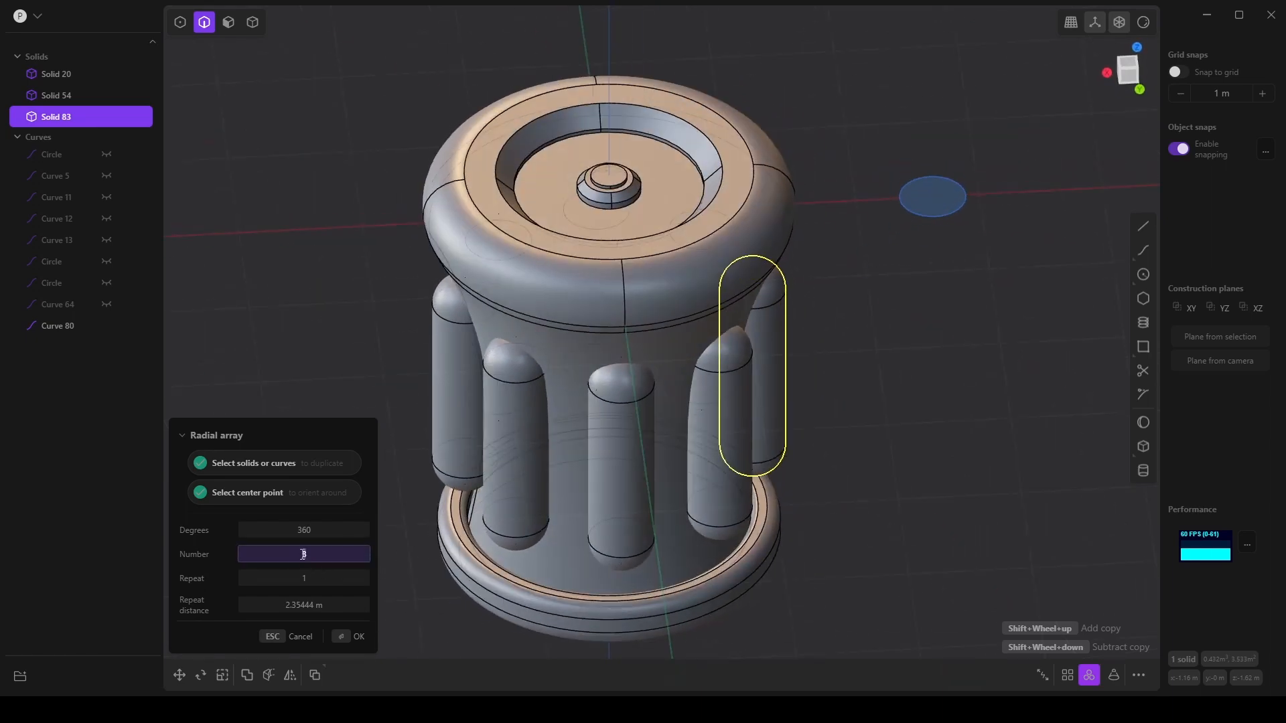
text(0)
key(Return)
middle_drag(437, 510, 637, 456)
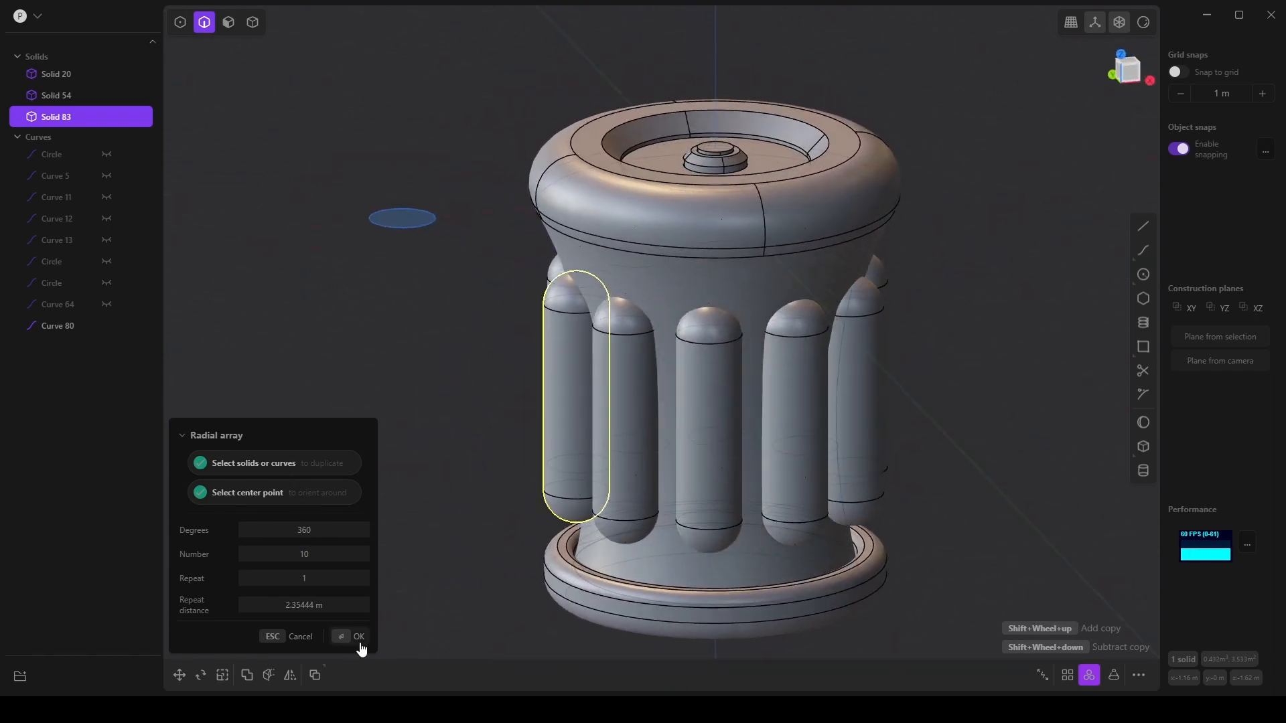
Complete the 360-degree radial array of 10 capsule solids around the body and hide the base ring.
click(359, 636)
middle_drag(660, 501, 477, 468)
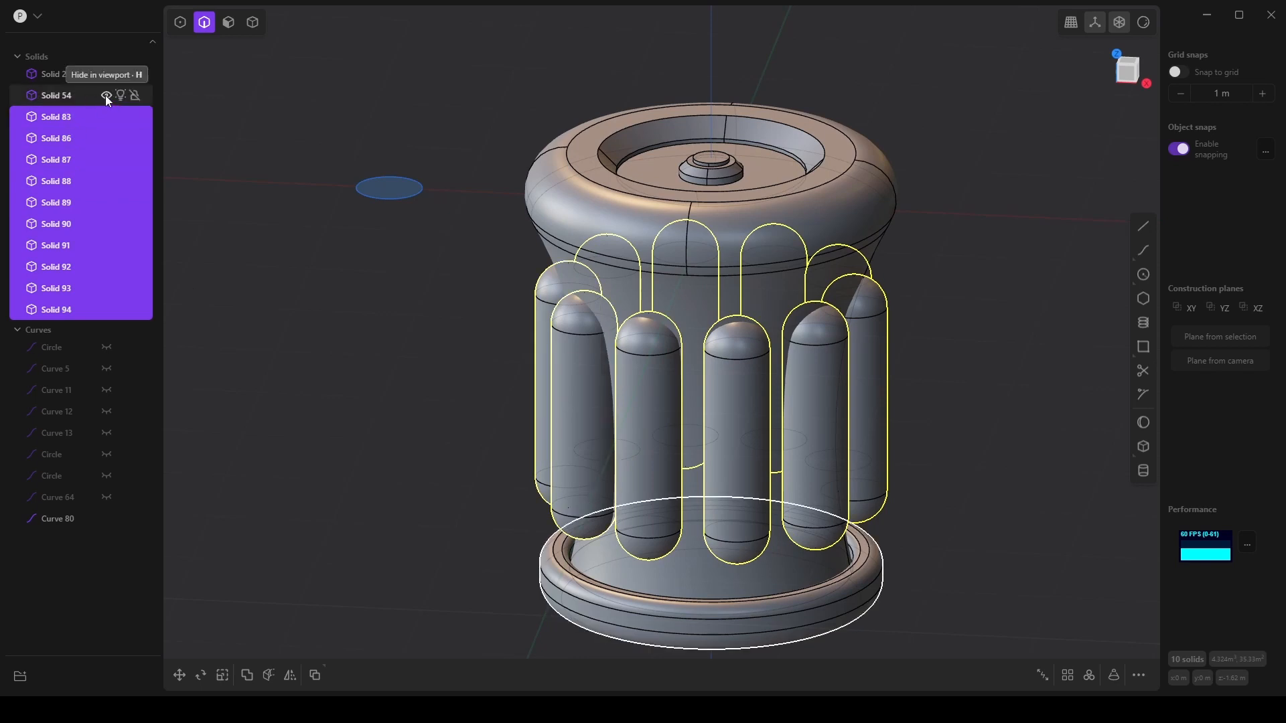
click(106, 95)
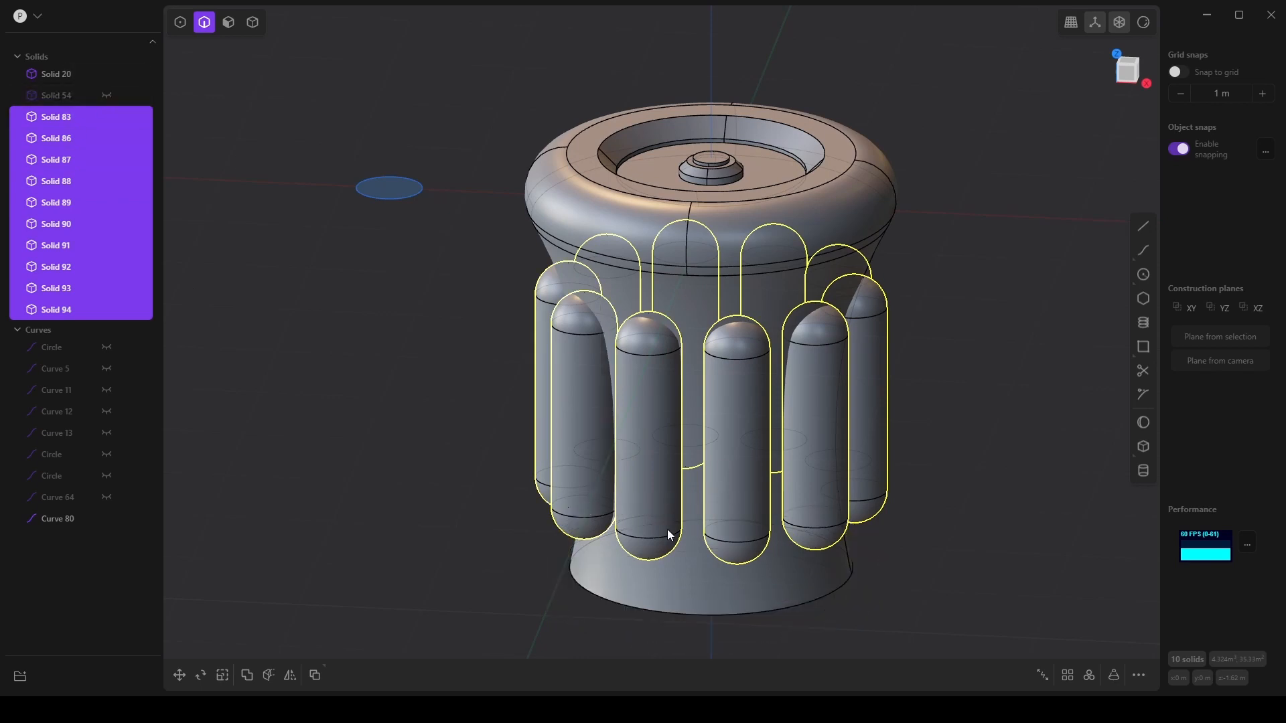
click(40, 70)
shift+click(65, 120)
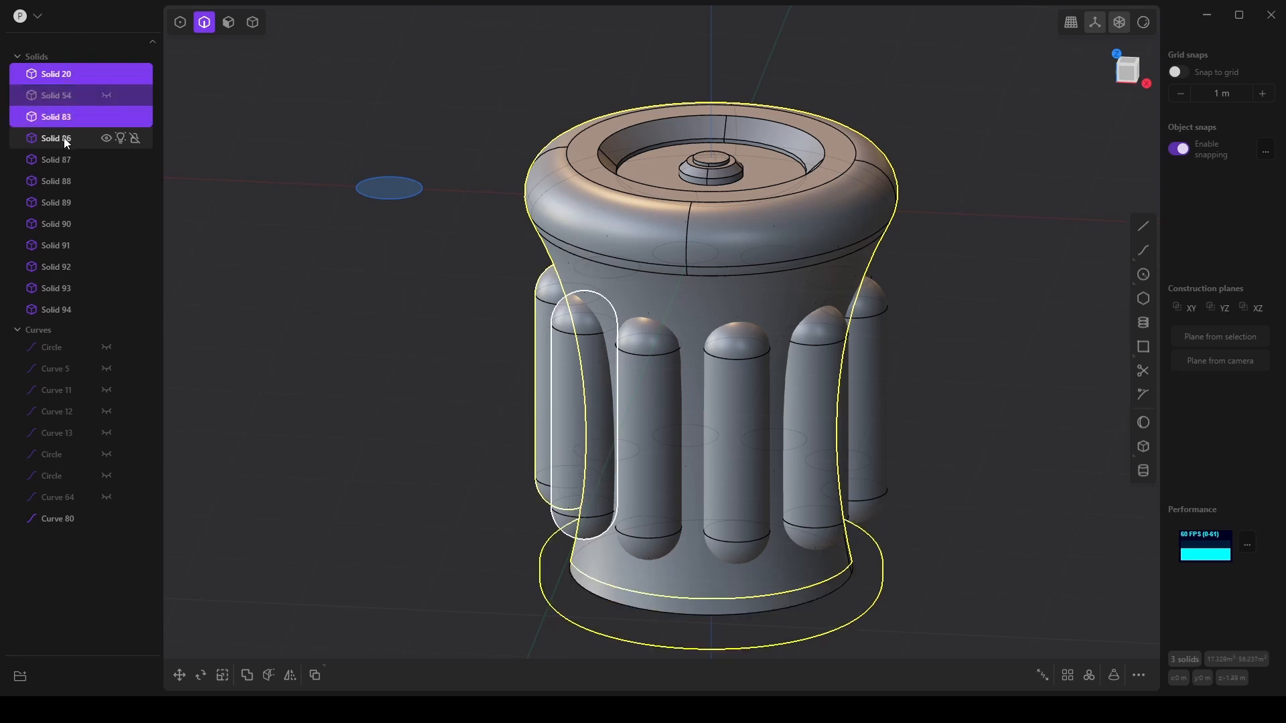
shift+click(63, 138)
shift+click(62, 167)
click(70, 69)
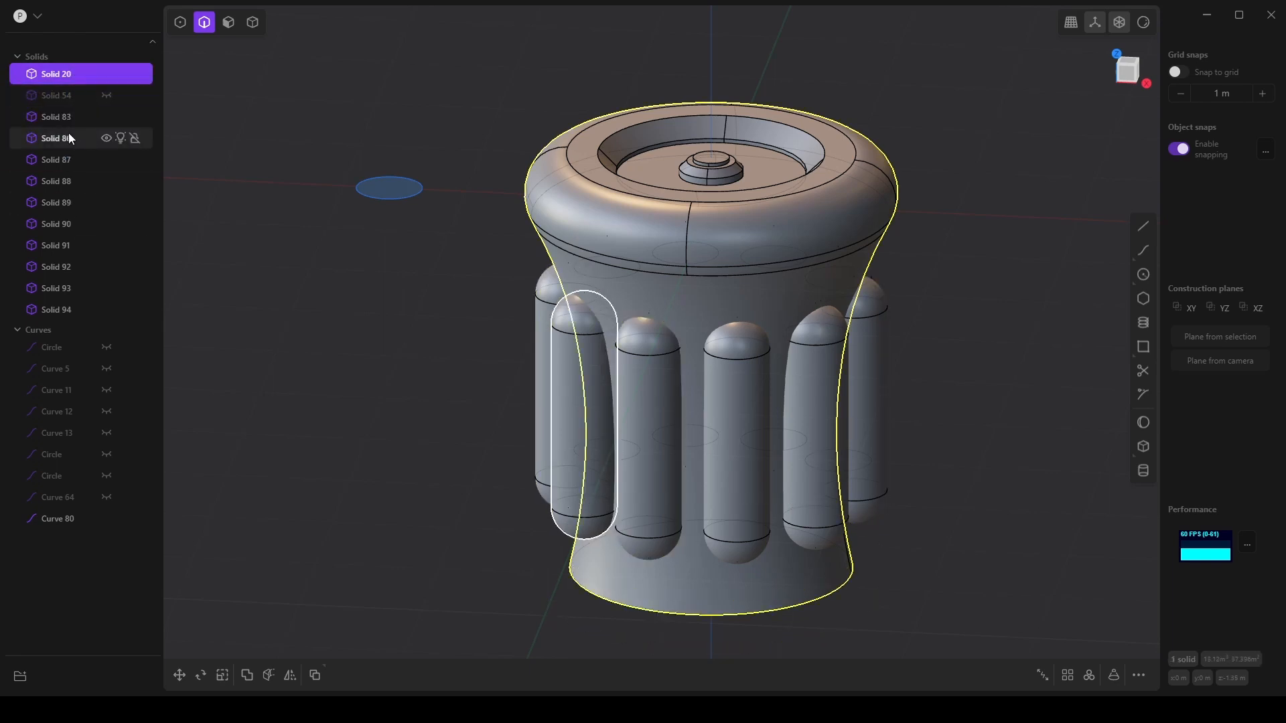
ctrl+click(67, 123)
ctrl+click(67, 140)
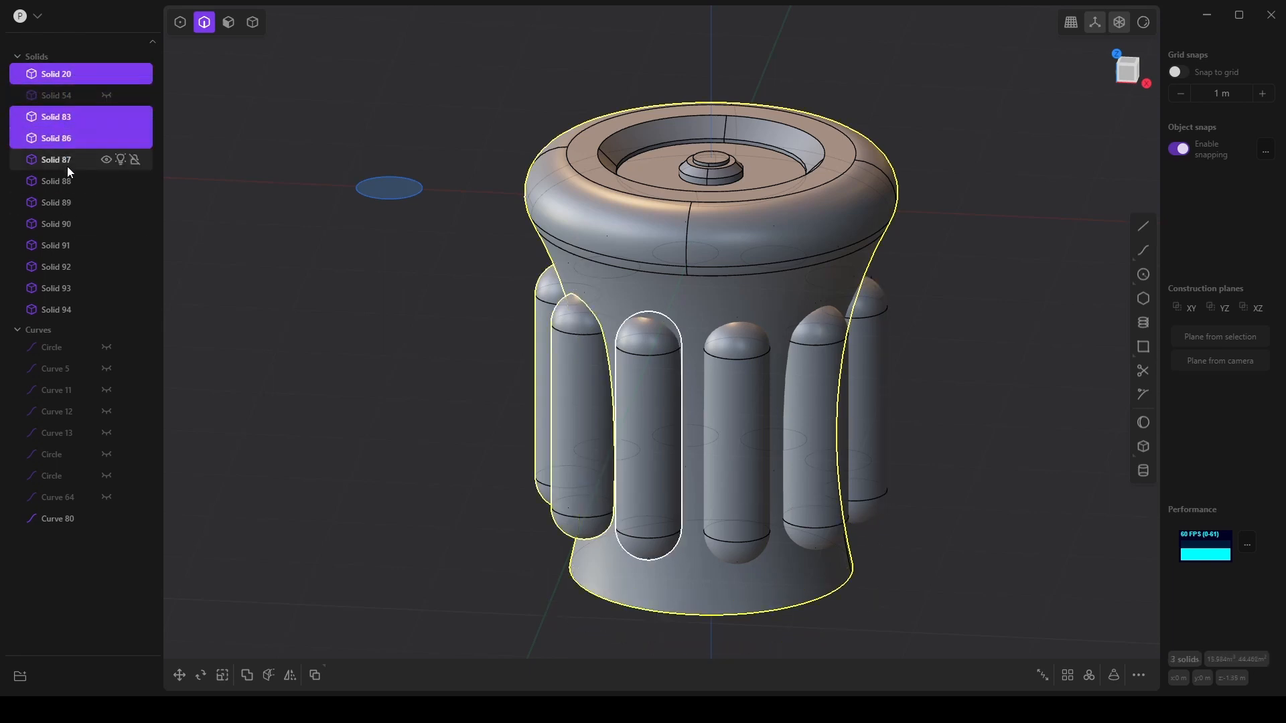
Subtract all ten capsules from the main body with a Boolean to carve the flutes, and show the base ring again.
click(67, 71)
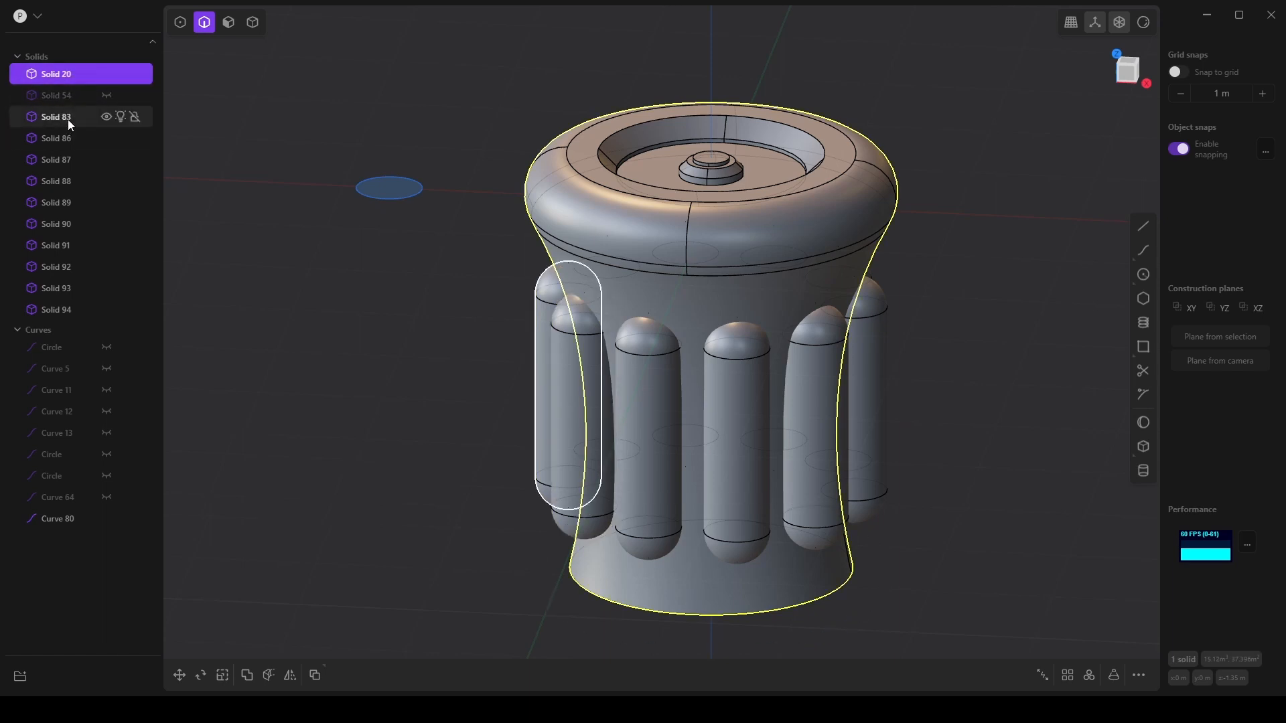
shift+click(66, 116)
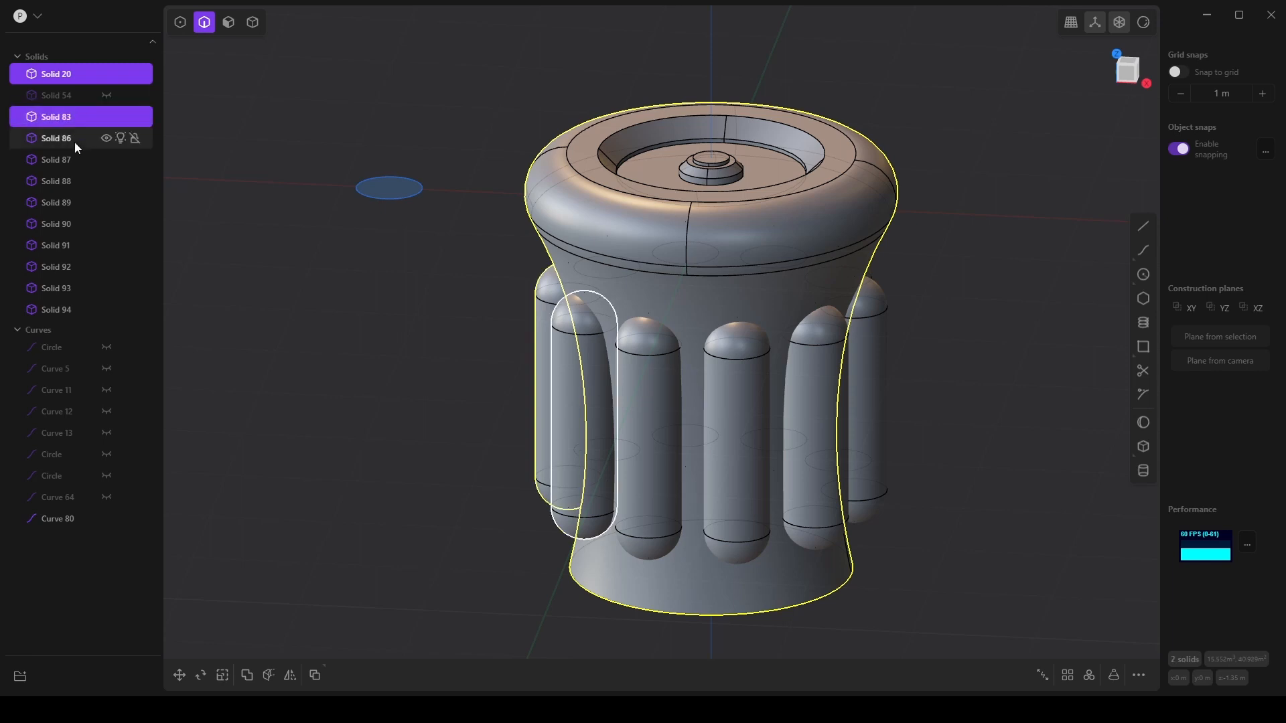
shift+click(67, 138)
shift+click(75, 159)
shift+click(71, 181)
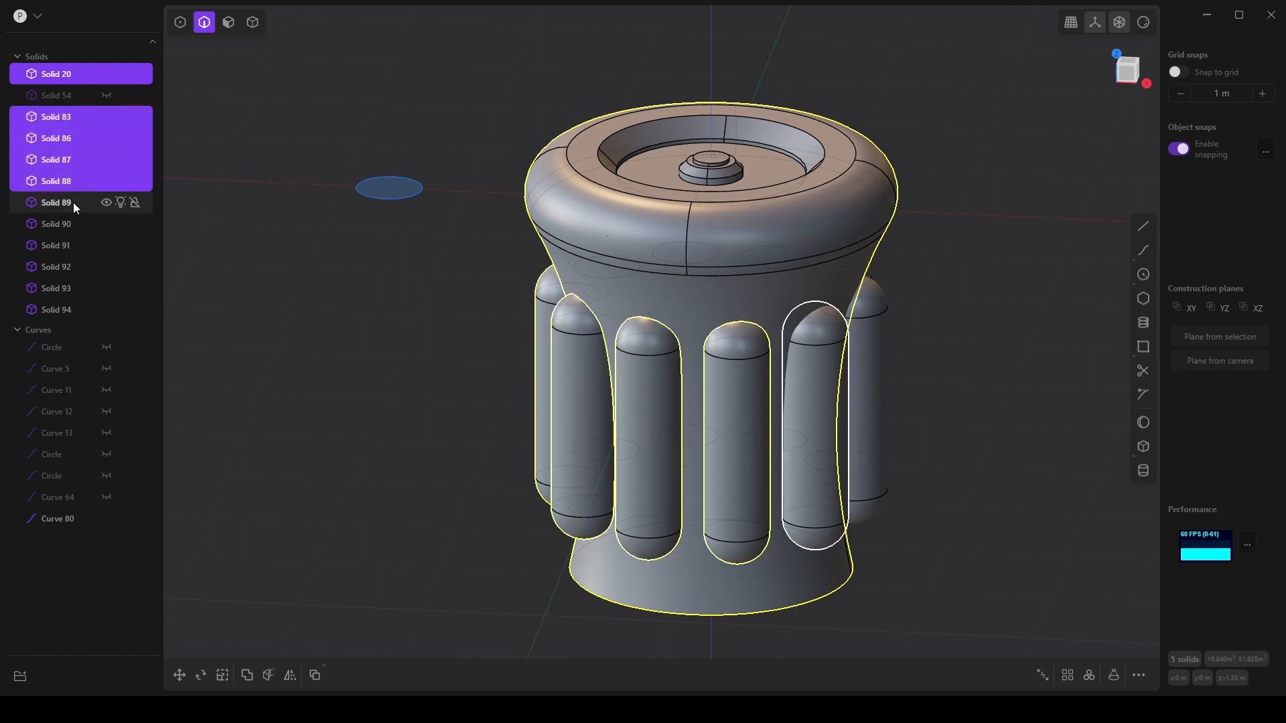
shift+click(71, 203)
shift+click(70, 224)
shift+click(67, 245)
shift+click(63, 268)
shift+click(62, 289)
shift+click(62, 310)
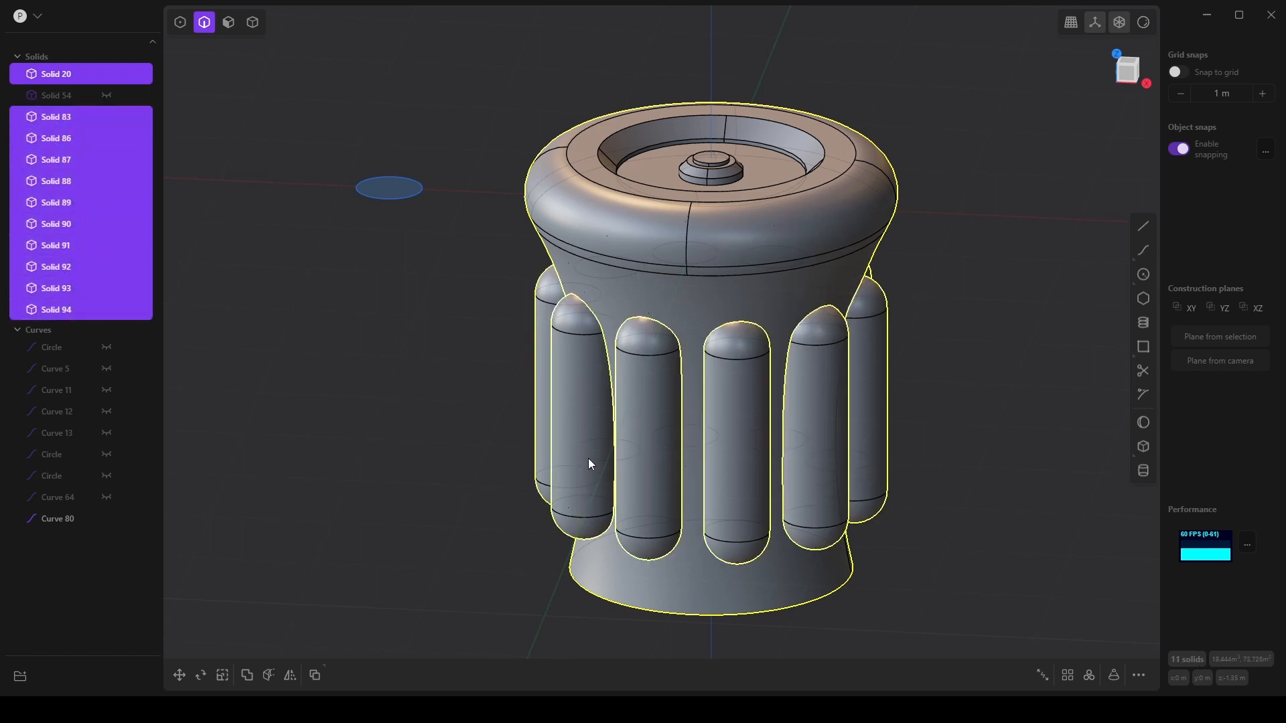
middle_drag(588, 458, 496, 451)
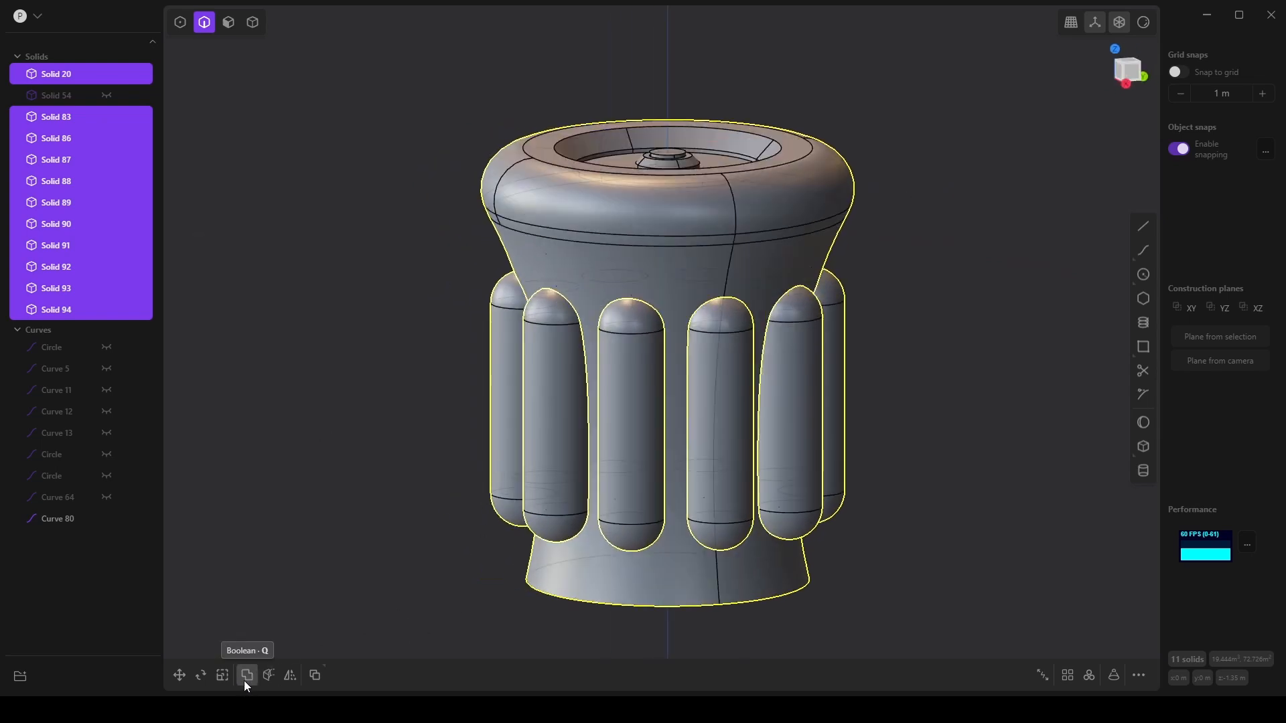
click(246, 676)
middle_drag(574, 493, 533, 455)
click(372, 637)
click(106, 95)
click(535, 493)
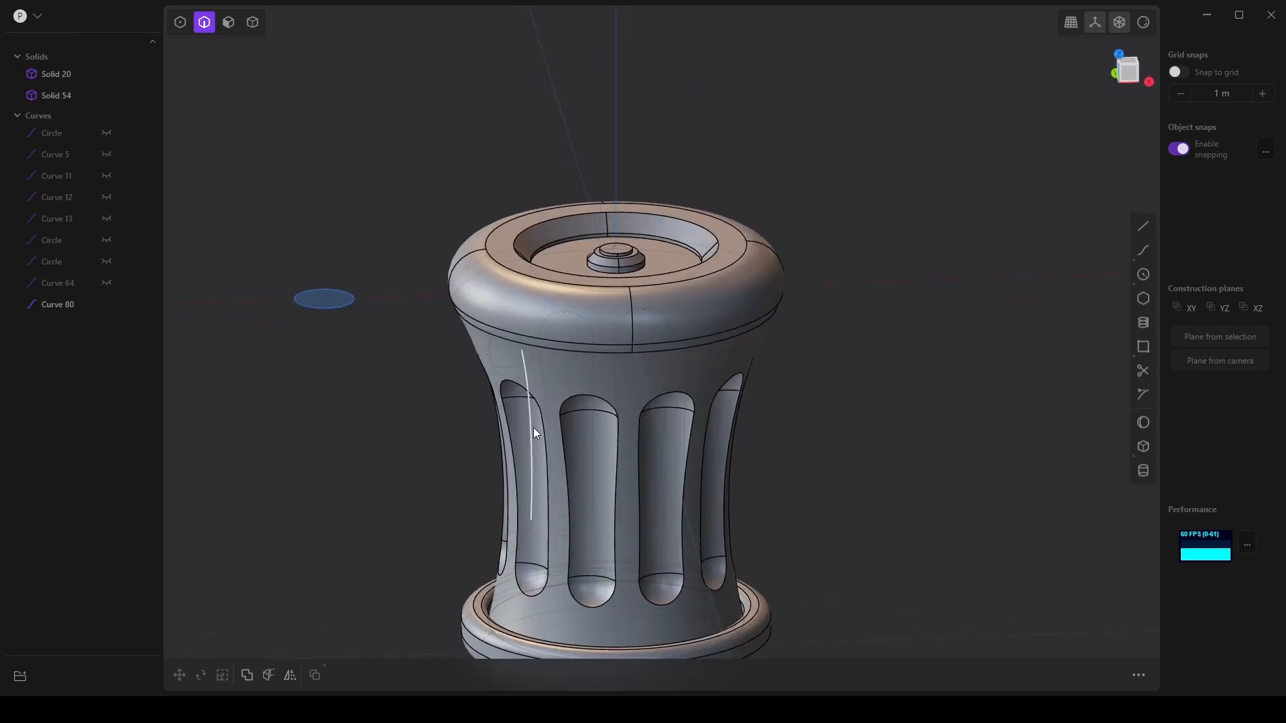
Draw a horizontal line about 3.48 m long across the body just above the flutes in the front view.
key(1)
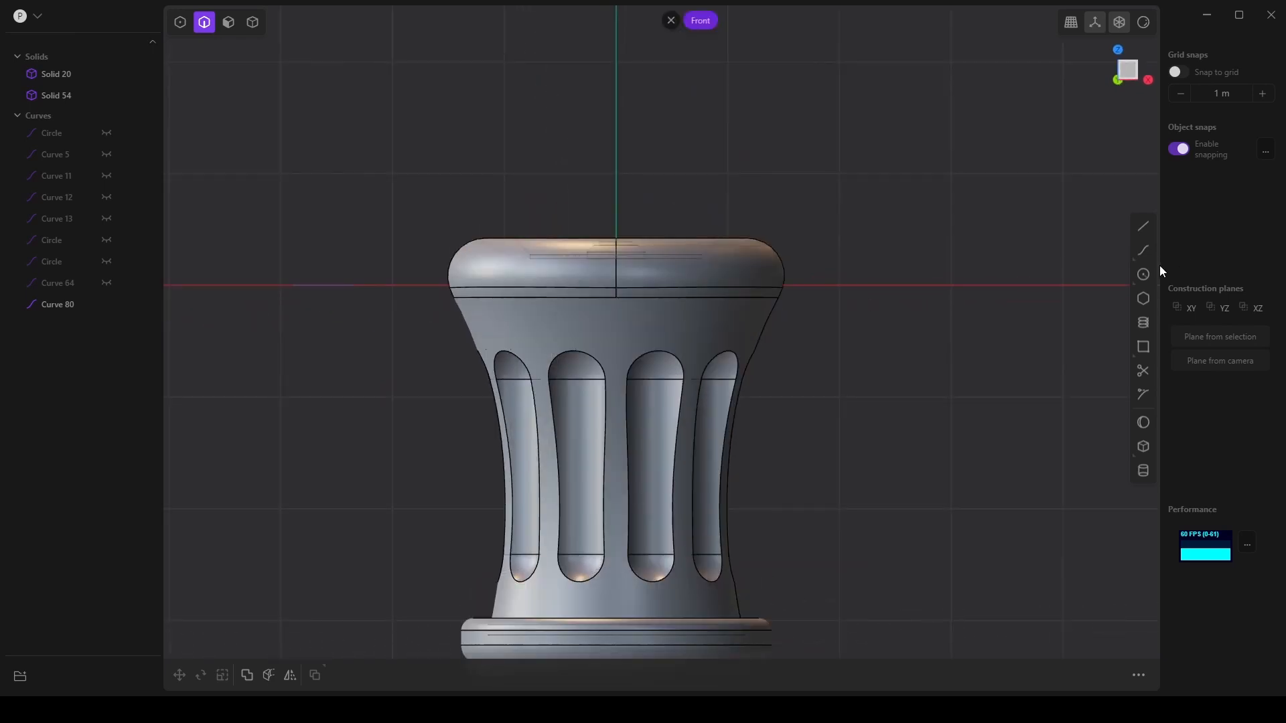
click(1144, 226)
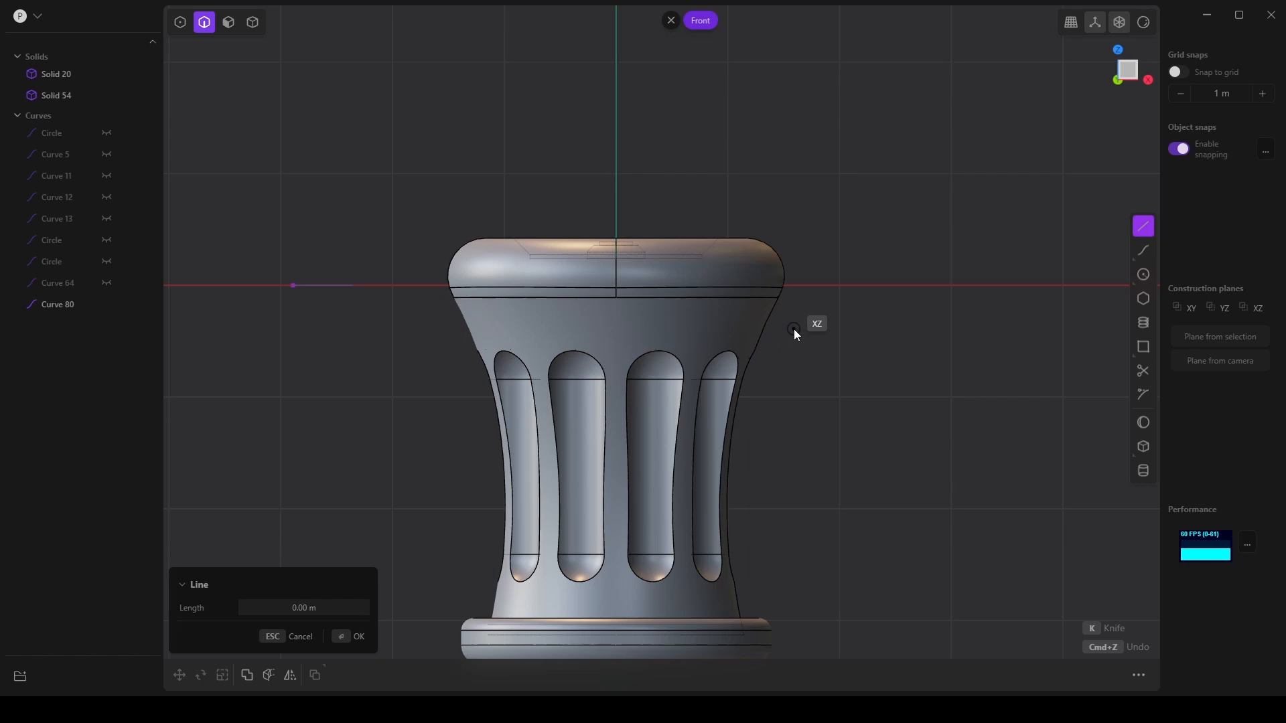
click(794, 329)
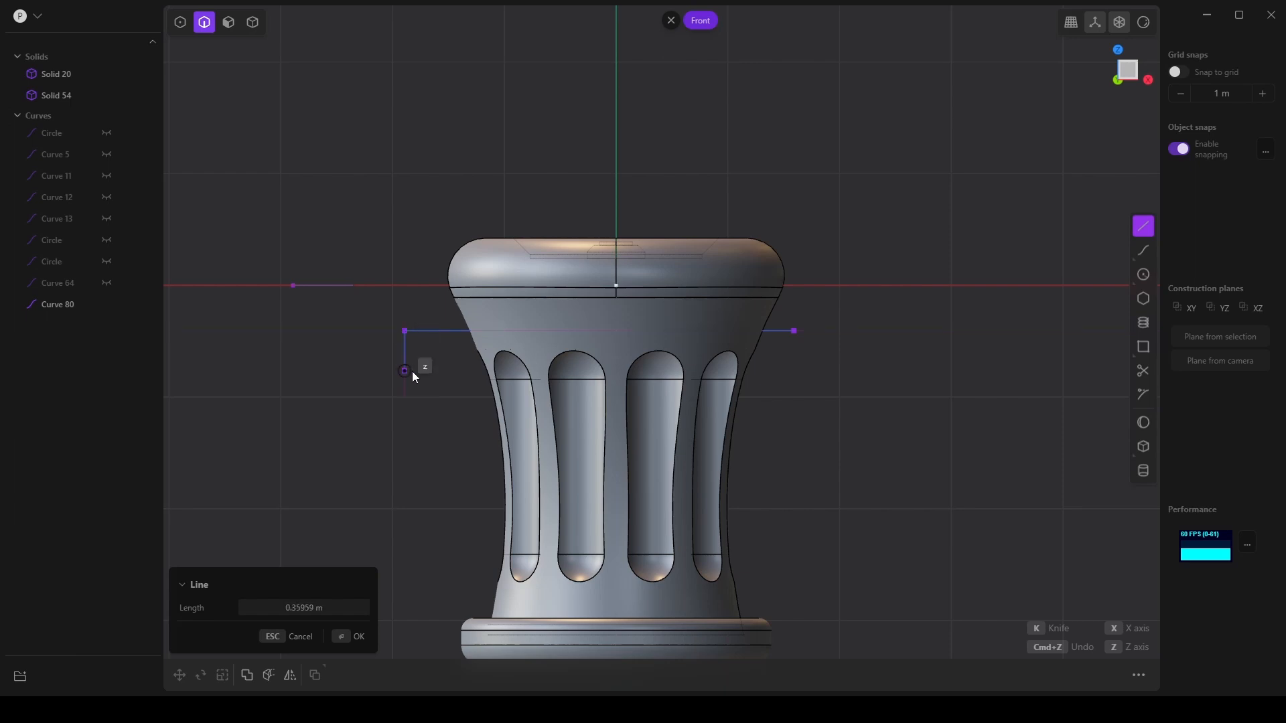
key(Return)
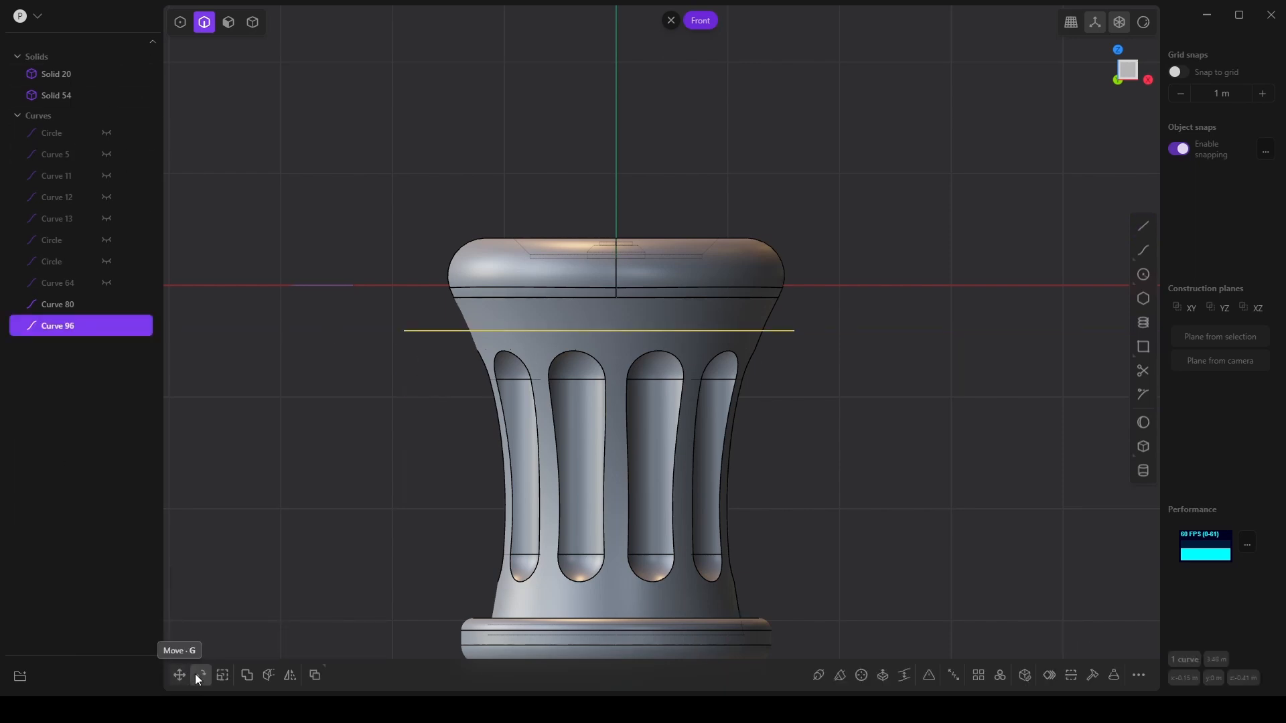
Move the new horizontal line up about 0.078 m along the Z axis.
click(199, 677)
click(180, 675)
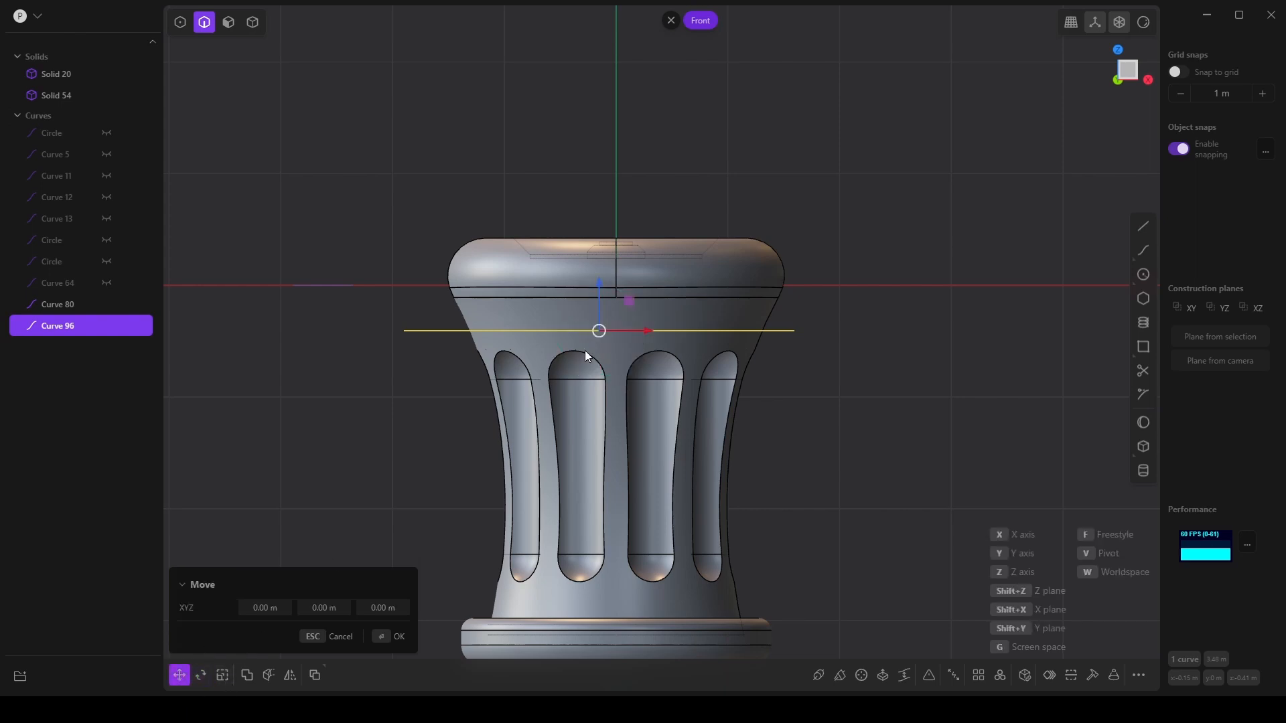
drag(600, 293, 601, 280)
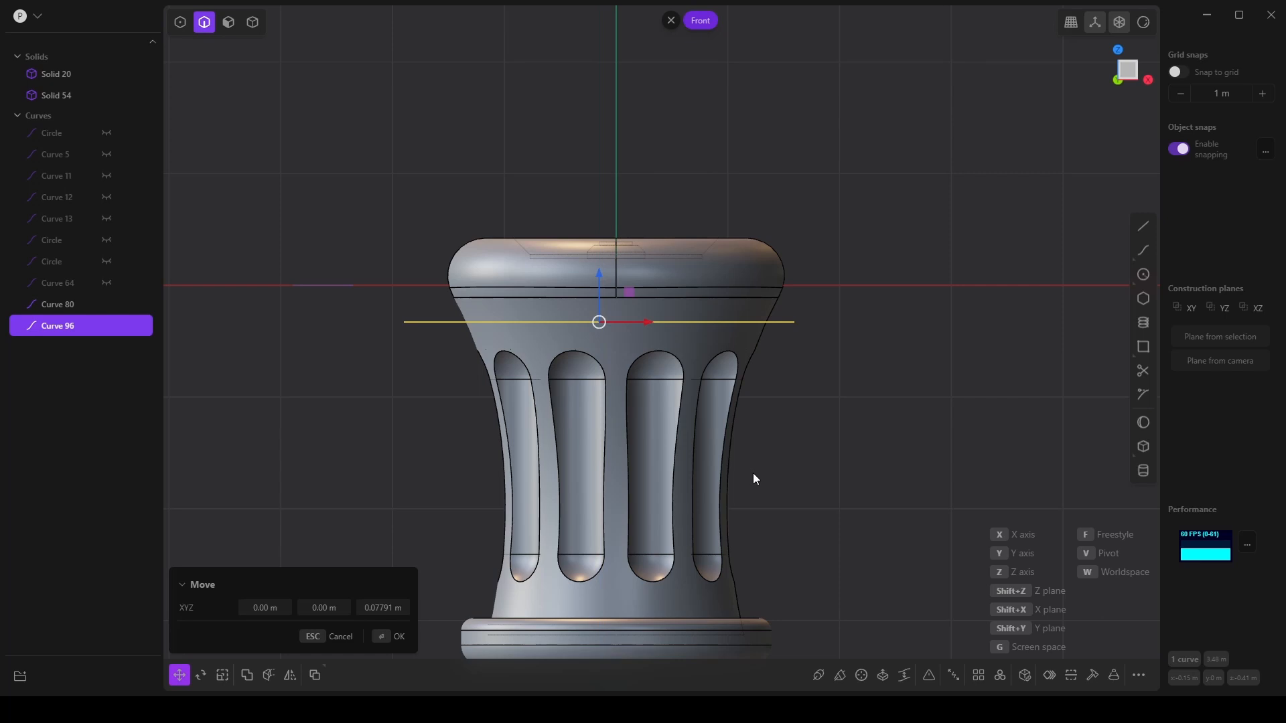
key(Return)
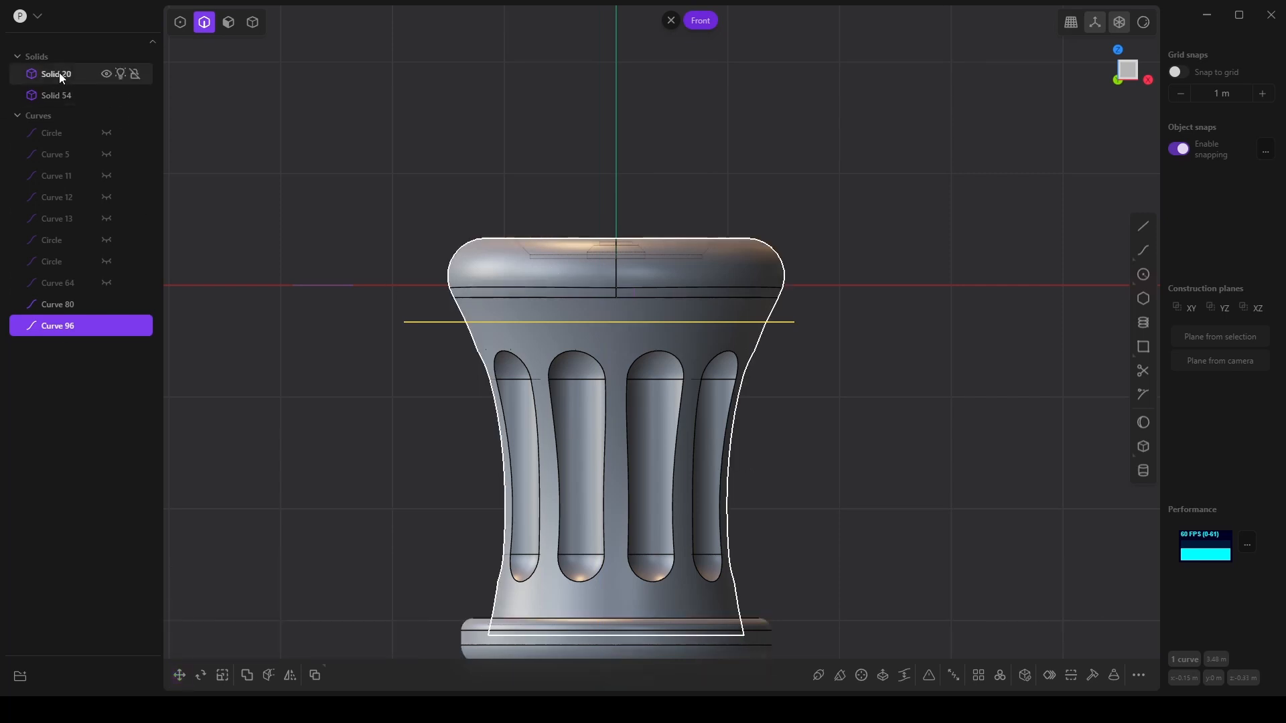
Cut the main body in two with the horizontal line, and hide the two remaining visible curves.
key(ctrl+a)
click(57, 326)
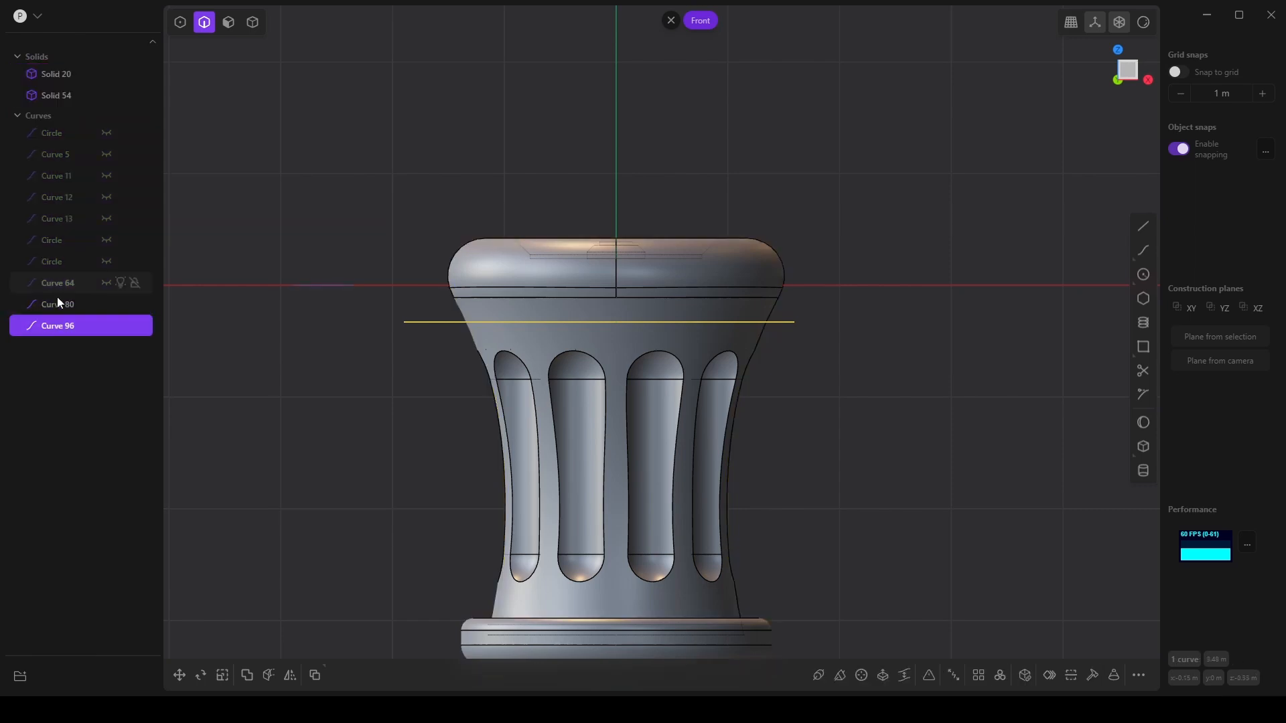
shift+click(63, 74)
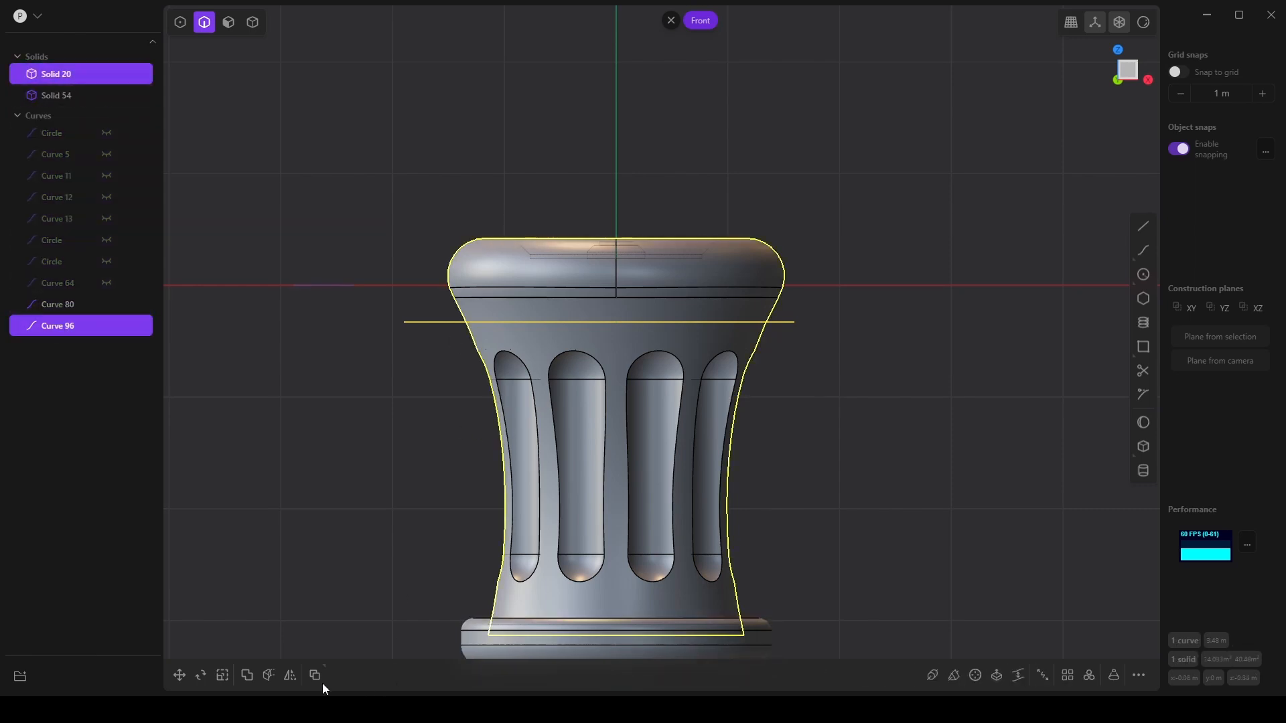
click(270, 675)
click(375, 637)
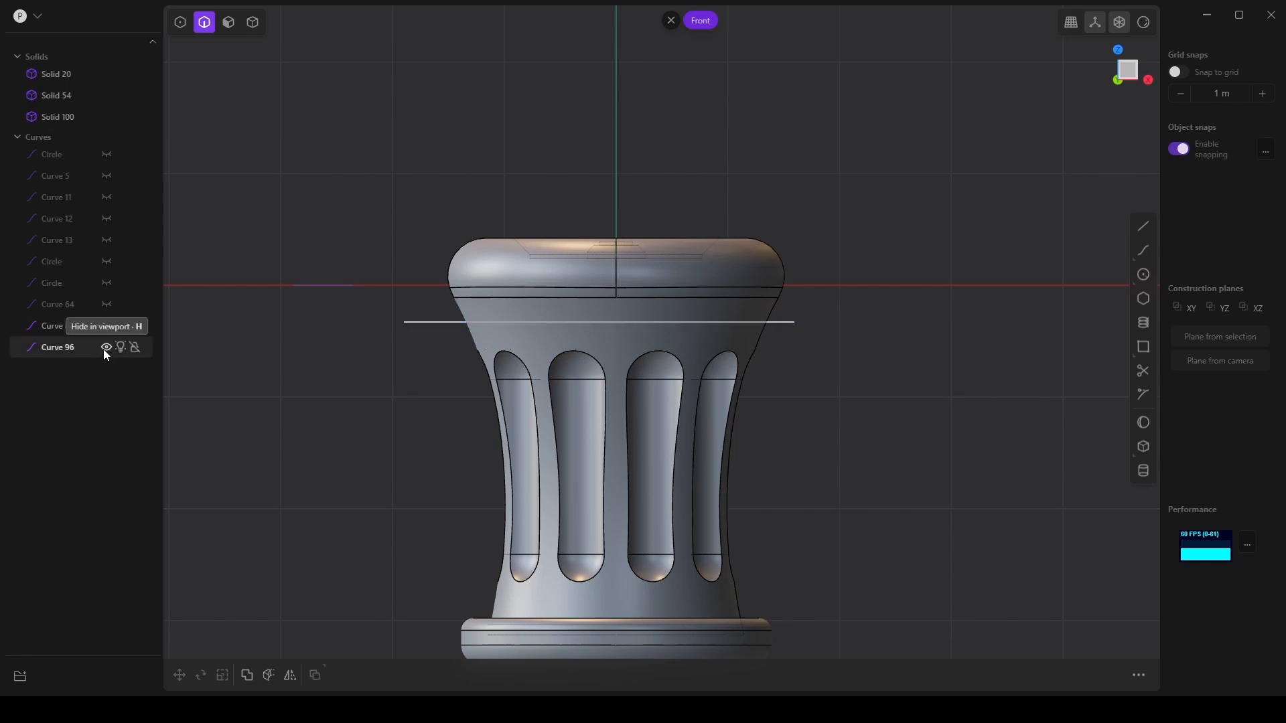
click(106, 347)
click(105, 326)
Fillet the bottom edge of the upper piece at the new seam with a distance of about 0.044 m.
middle_drag(375, 416, 433, 437)
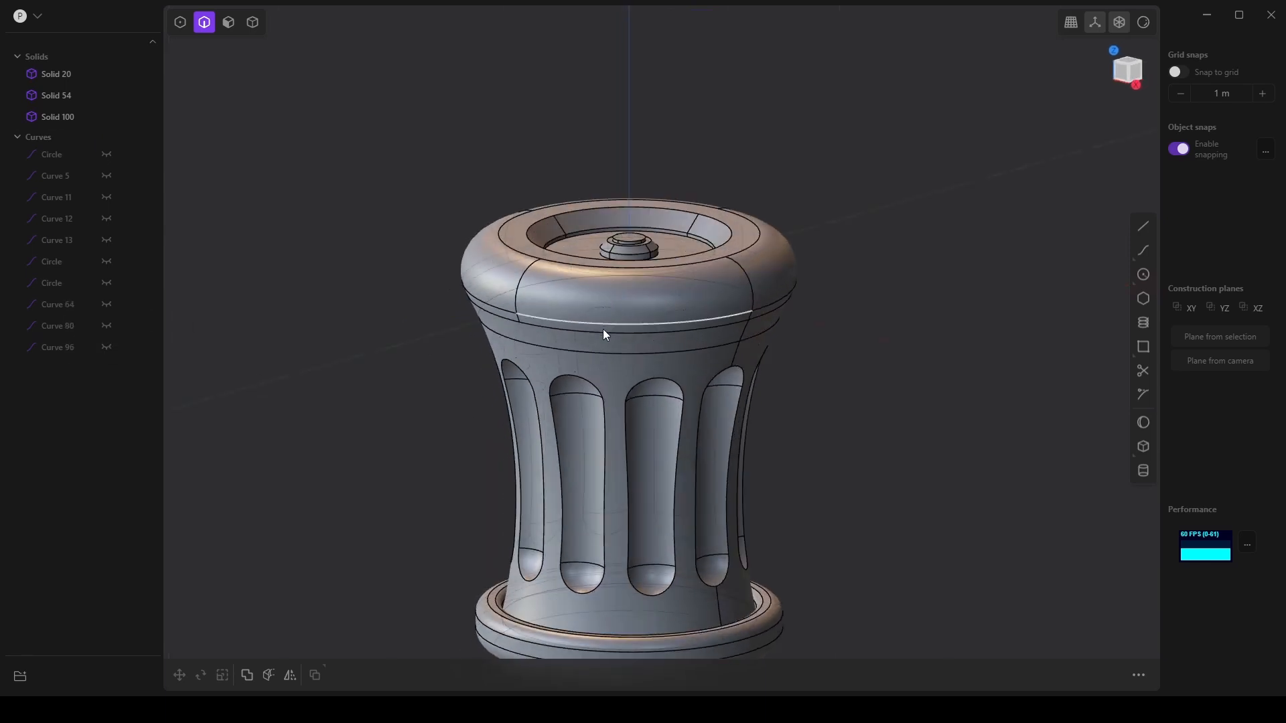
middle_drag(523, 380, 547, 354)
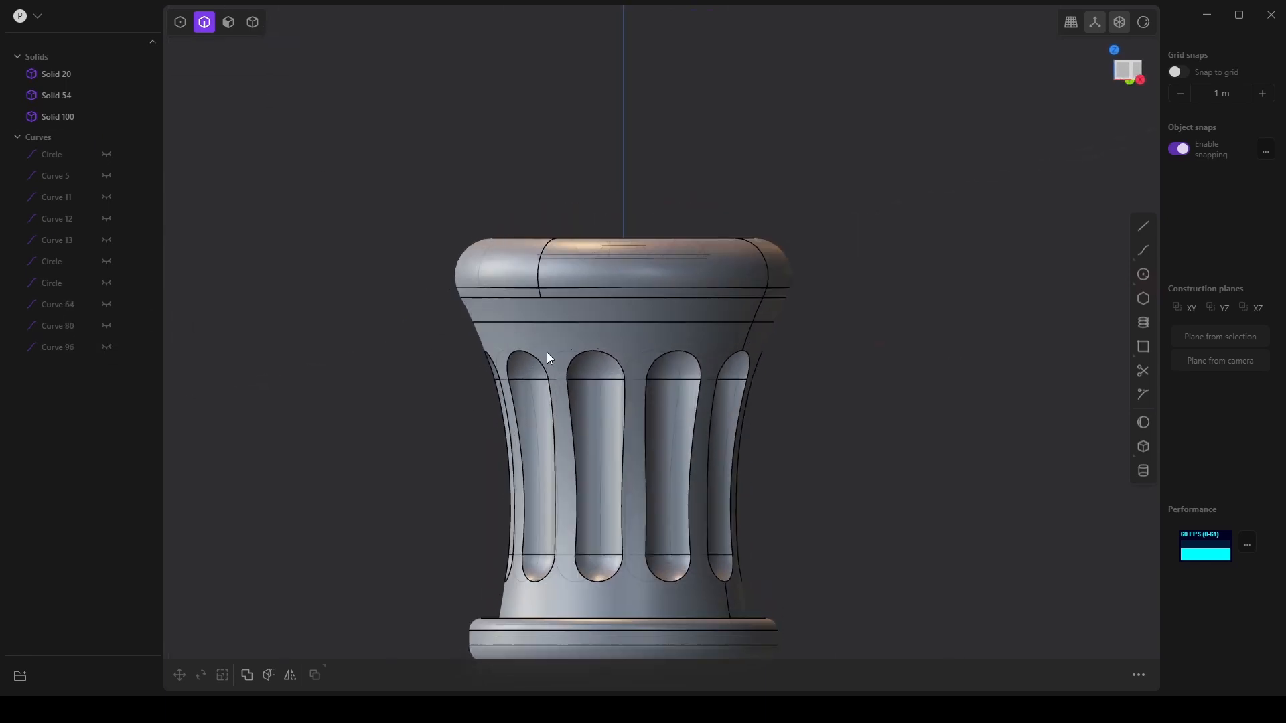
scroll(547, 353, up, 2)
click(568, 317)
key(b)
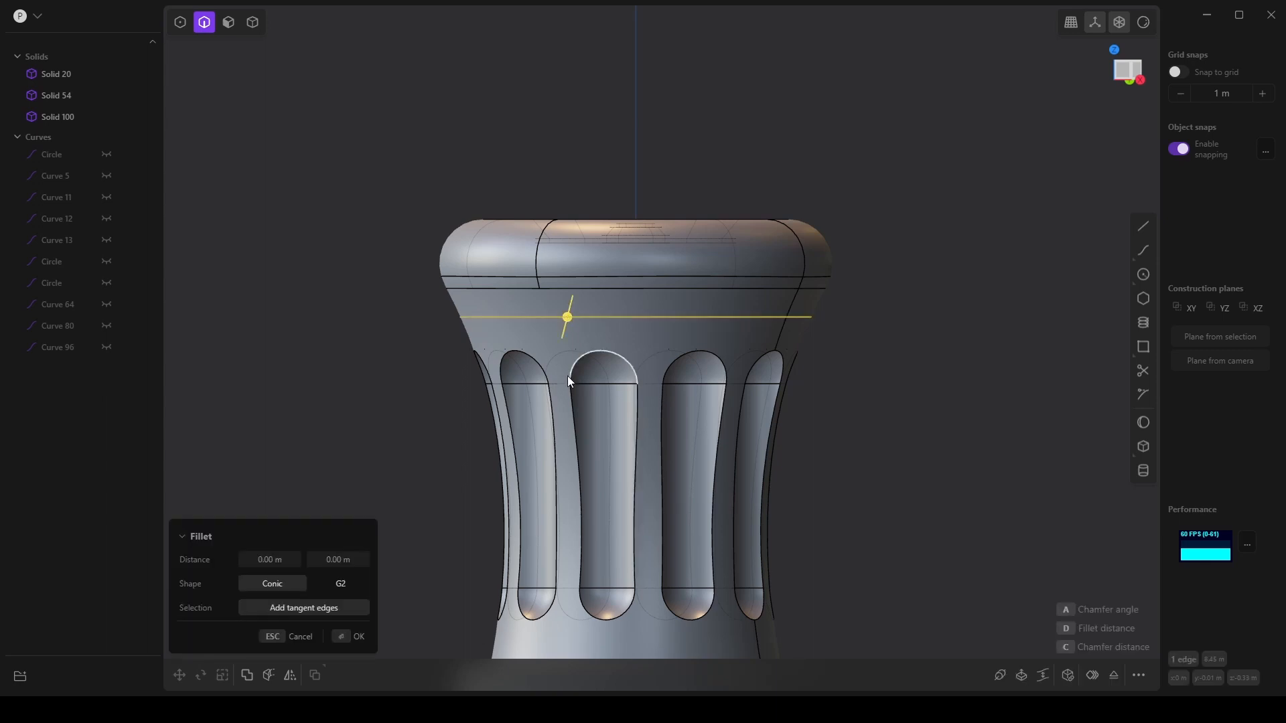
scroll(590, 379, up, 3)
scroll(603, 319, up, 2)
key(d)
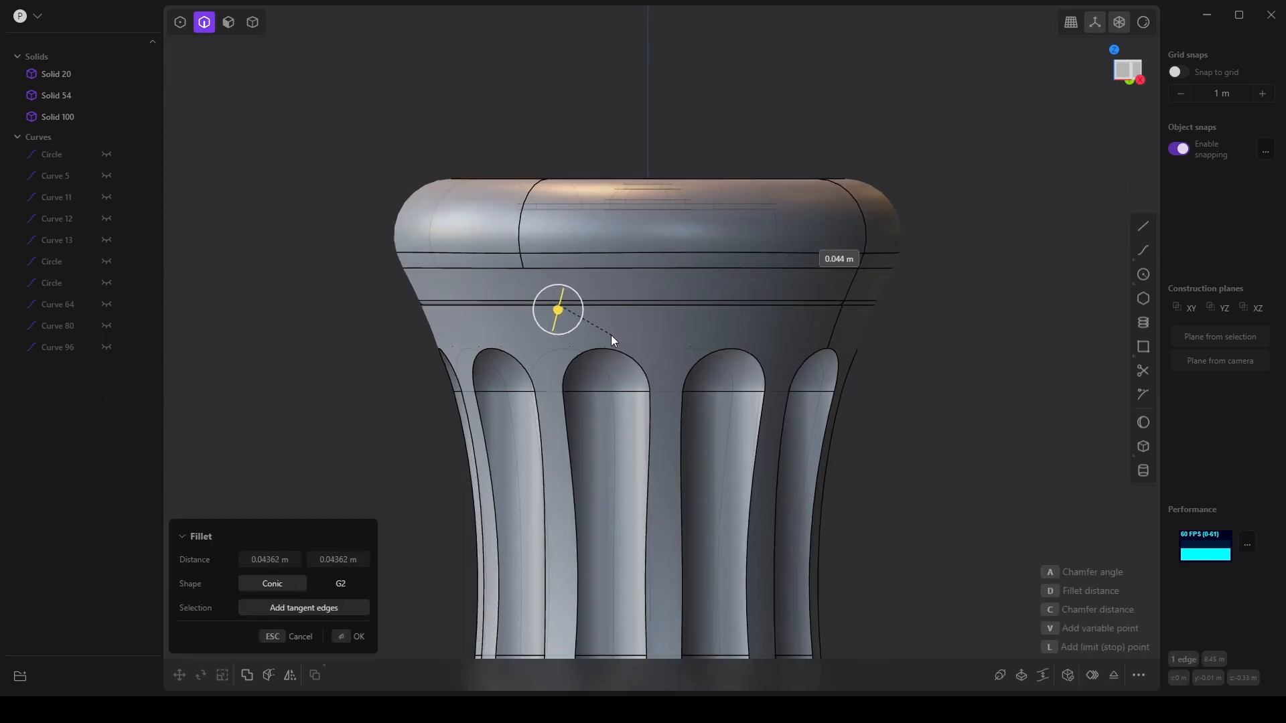
click(611, 335)
Reduce the upper seam edge's fillet distance to about 0.033 m and apply it.
middle_drag(425, 313, 457, 351)
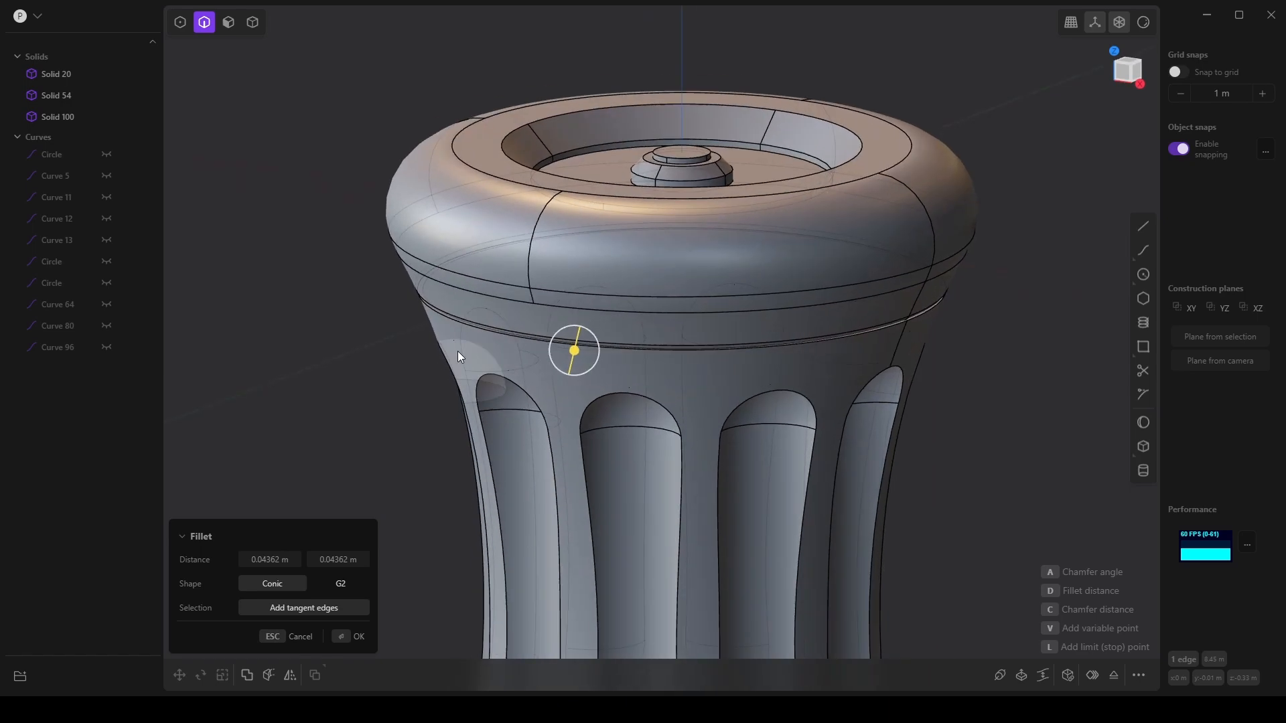
scroll(463, 335, up, 1)
scroll(574, 295, up, 2)
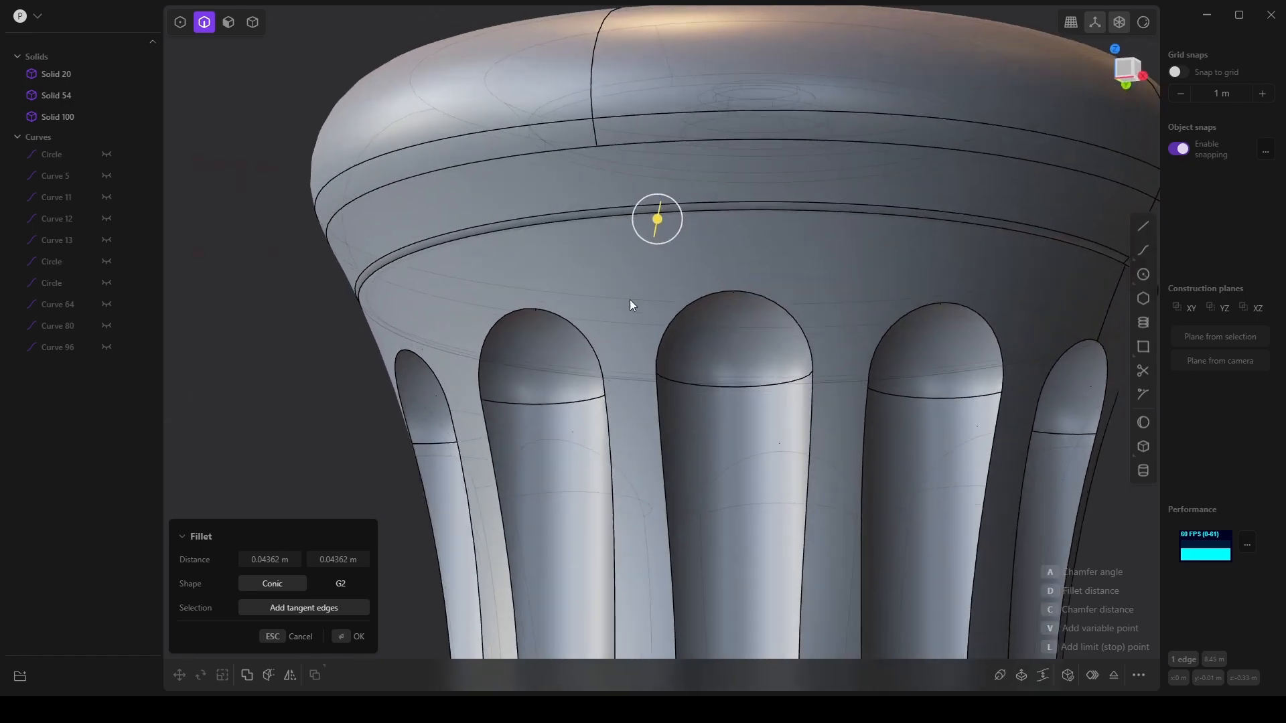
middle_drag(629, 300, 592, 324)
scroll(595, 324, up, 3)
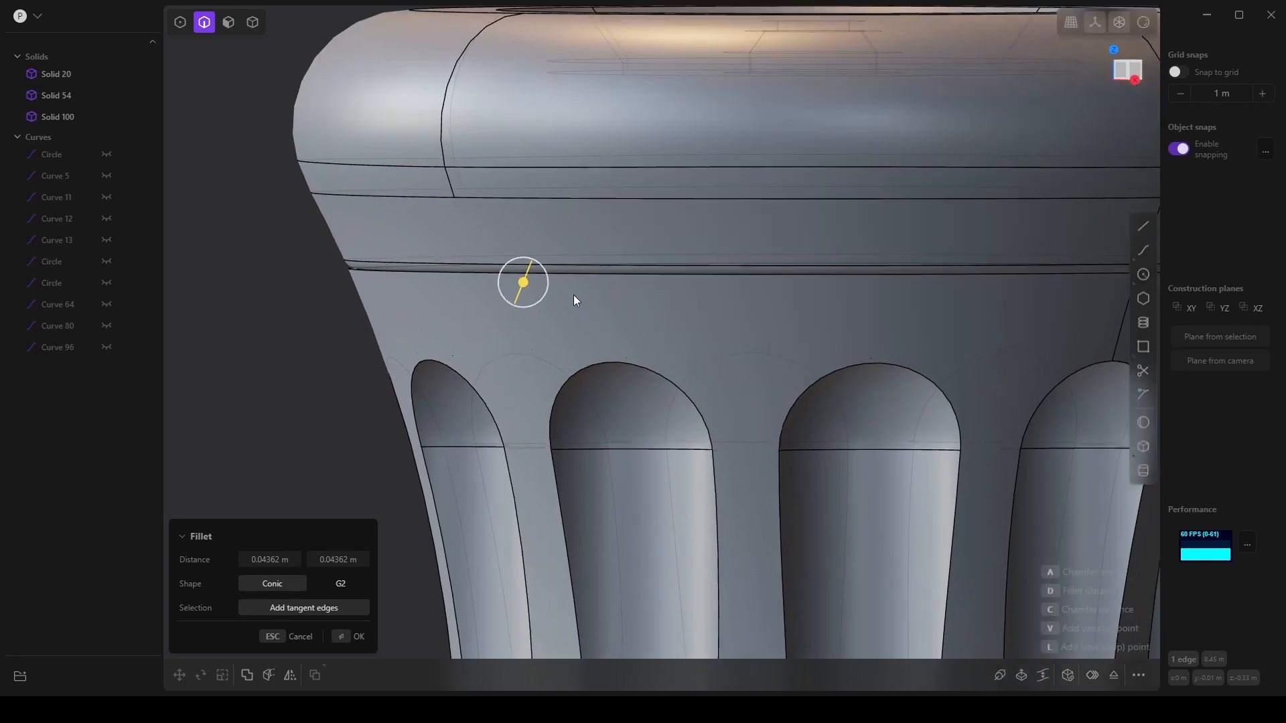
drag(525, 280, 526, 281)
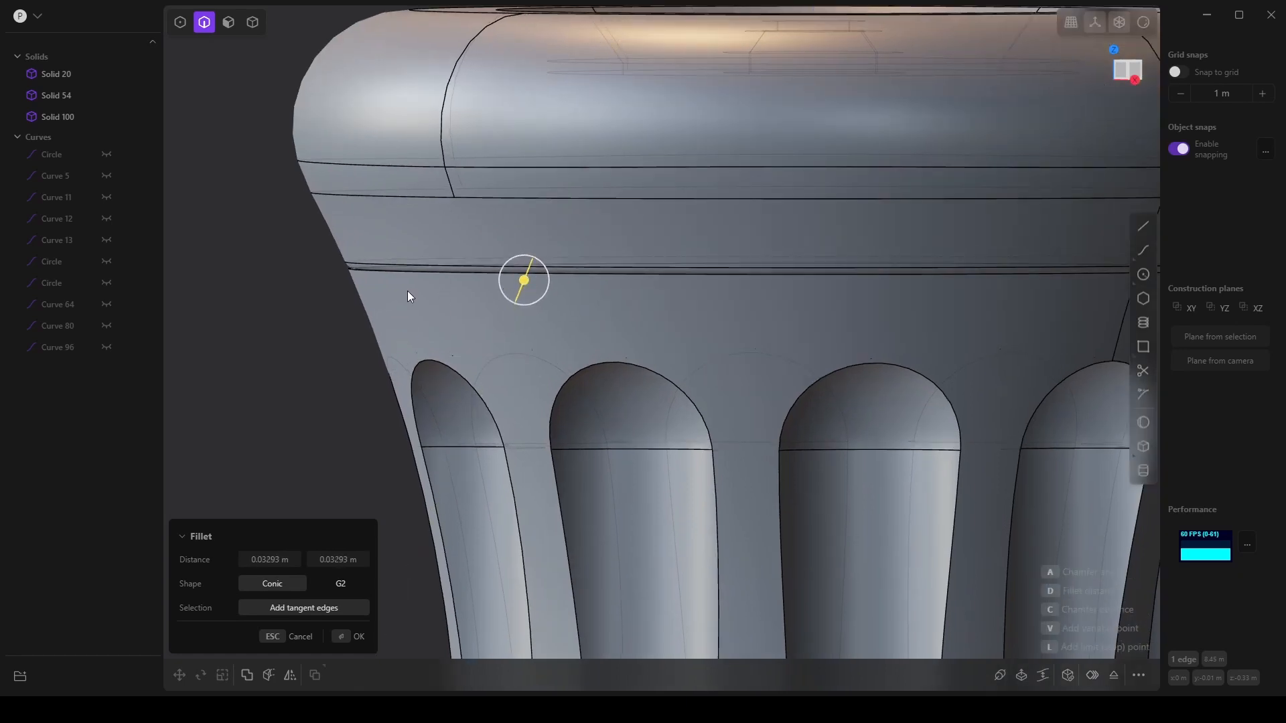
key(Return)
Try a fillet on the top edge of the fluted lower piece at the seam, and undo it.
middle_drag(379, 300, 361, 272)
click(358, 273)
key(b)
drag(360, 271, 367, 269)
key(Return)
scroll(375, 437, down, 5)
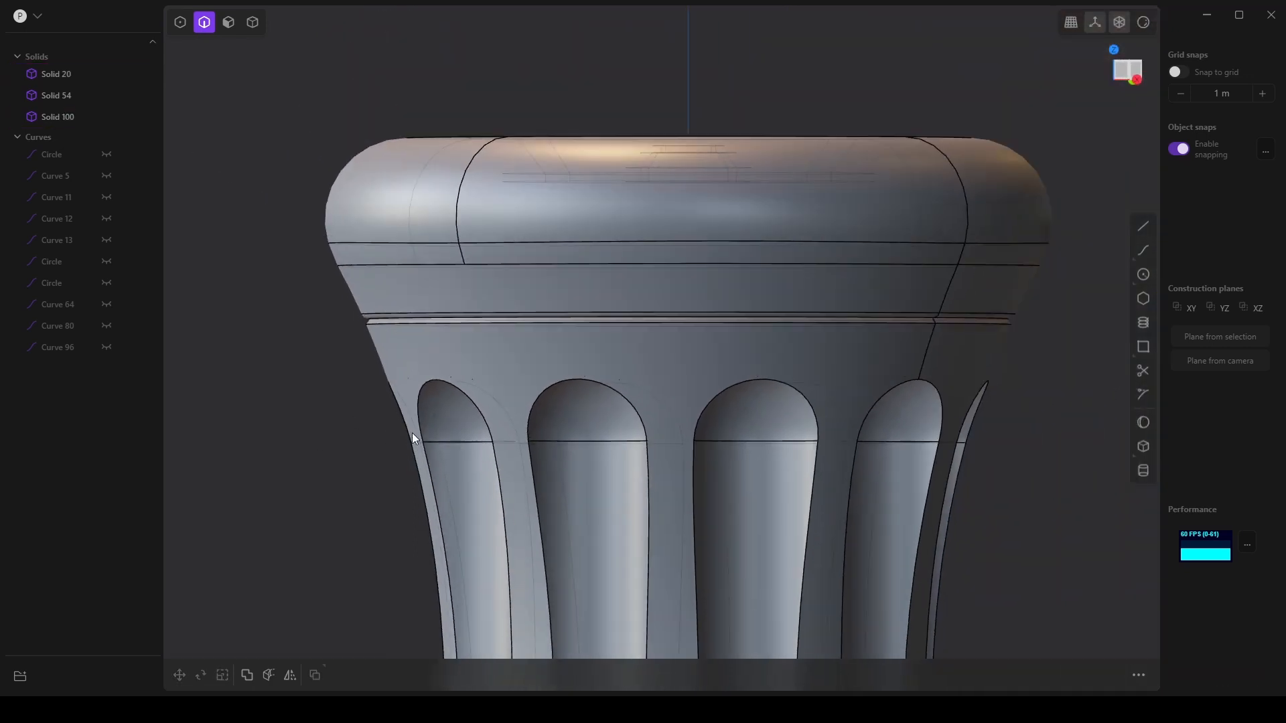
scroll(412, 433, up, 1)
key(ctrl+z)
Fillet the top edge of the fluted lower piece at the seam with a distance of about 0.017 m.
scroll(352, 392, up, 1)
scroll(352, 392, down, 1)
key(b)
scroll(352, 392, up, 6)
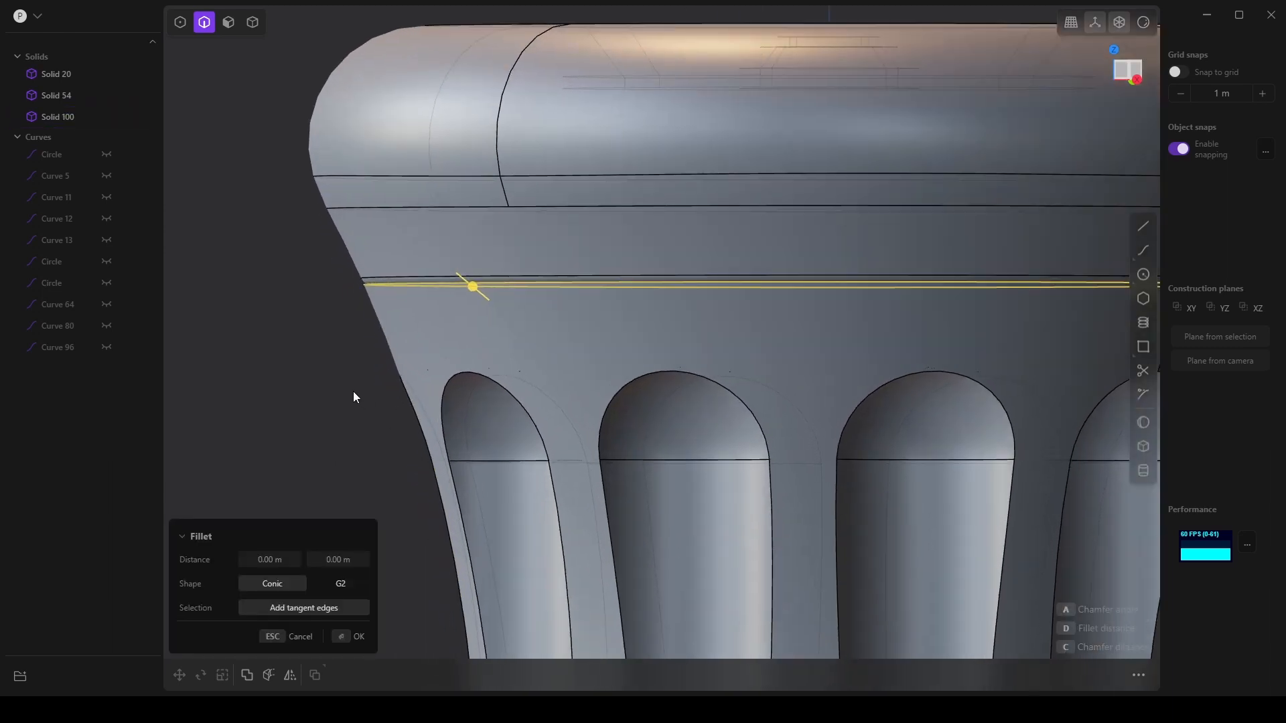
scroll(352, 391, up, 3)
shift+middle_drag(446, 387, 366, 448)
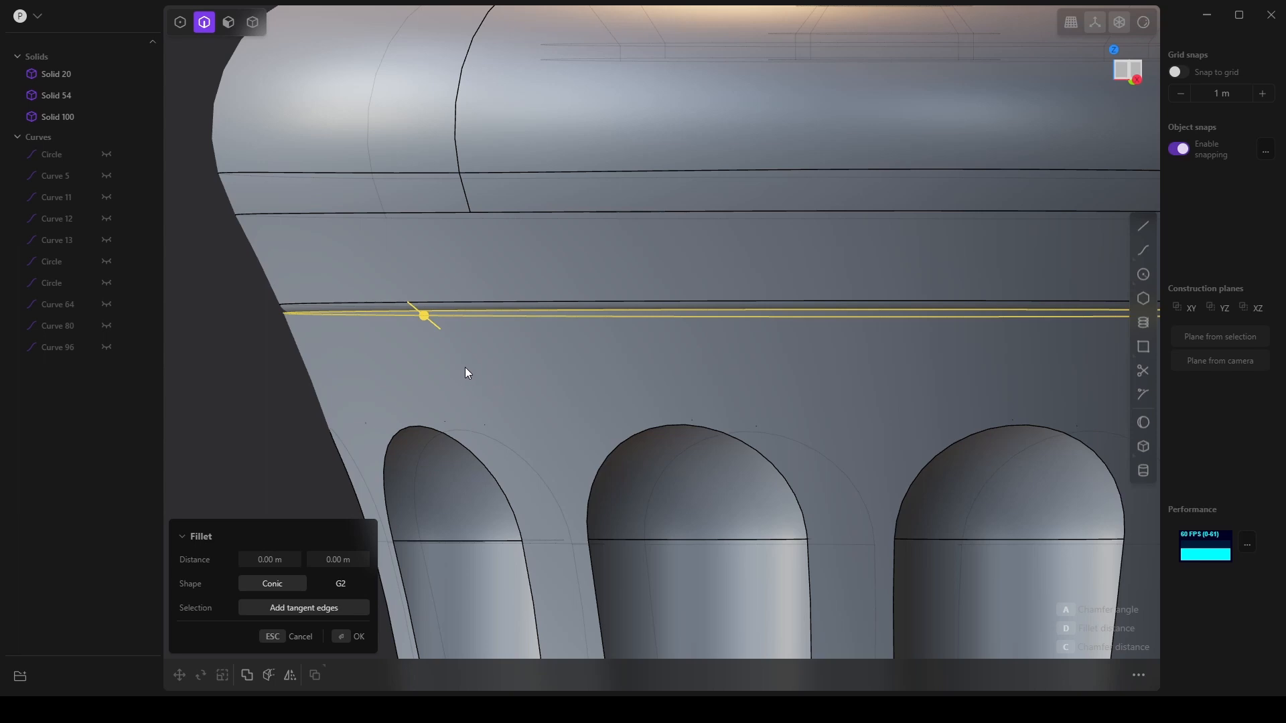
key(d)
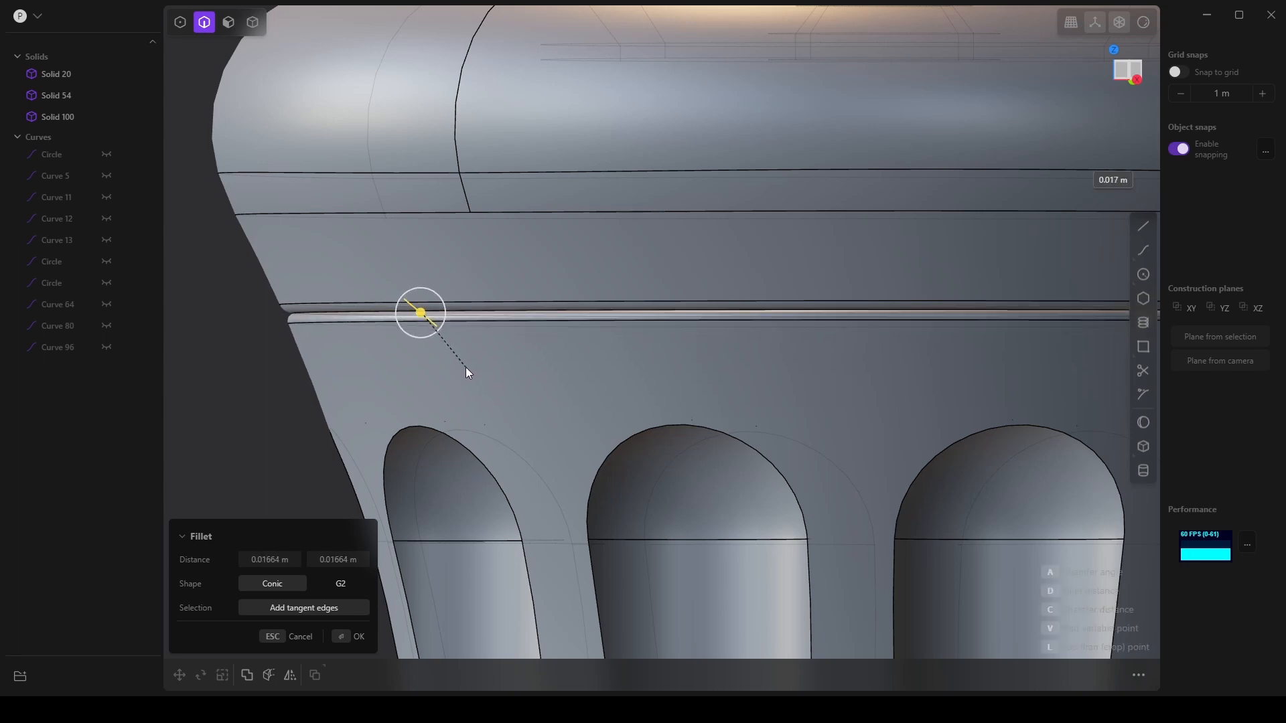
click(464, 367)
key(Return)
scroll(362, 533, down, 5)
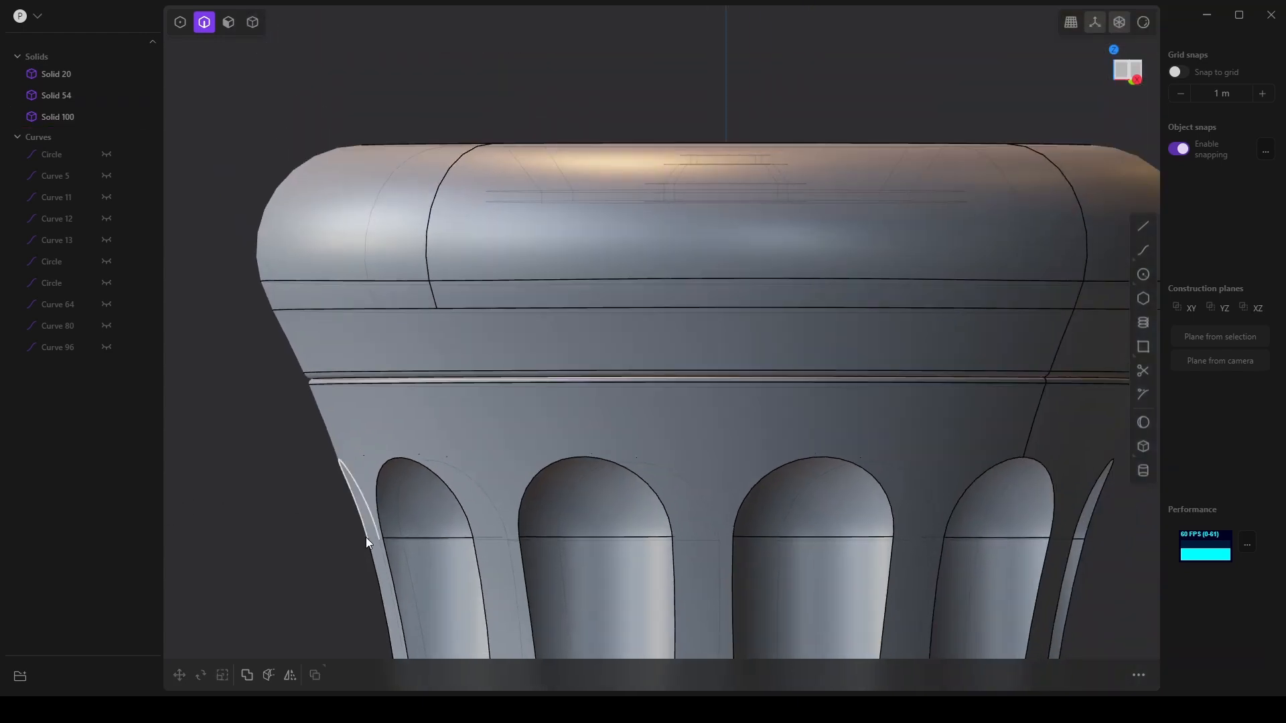
middle_drag(393, 424, 380, 483)
scroll(419, 505, down, 6)
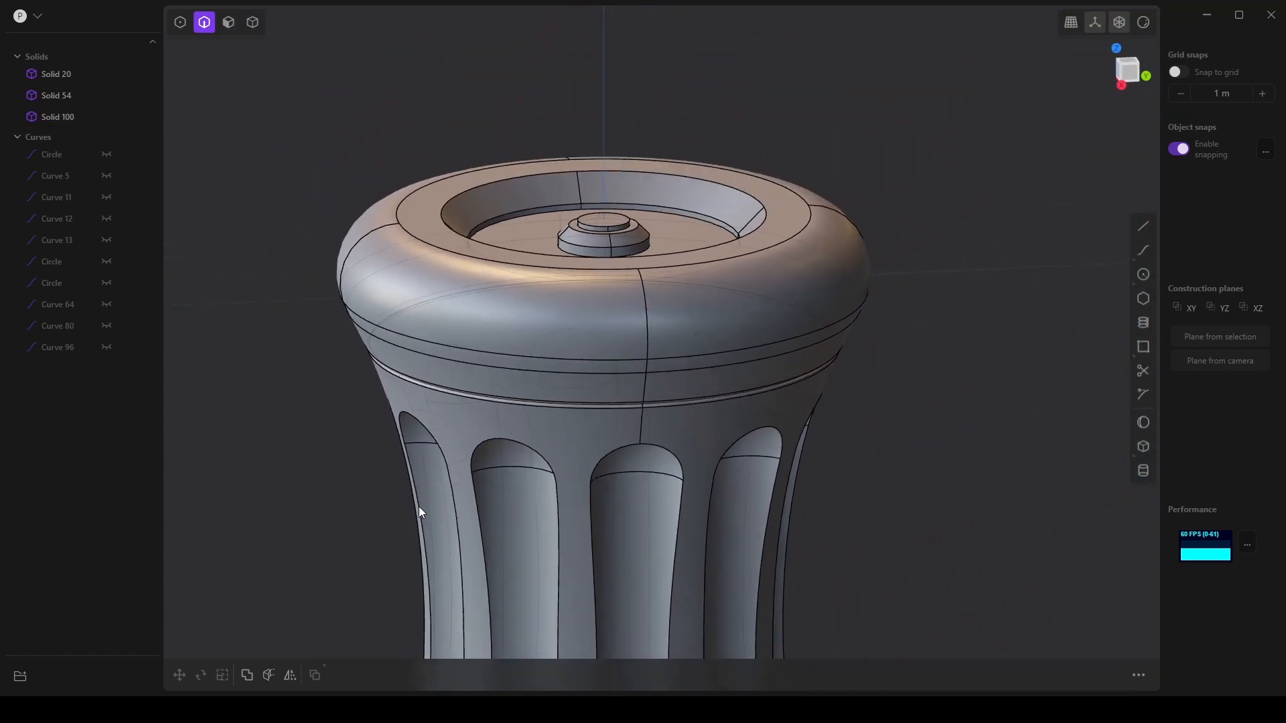
Examine the body and its rounded top from several angles, switching the upper piece's visibility off and on.
scroll(419, 506, up, 2)
shift+middle_drag(525, 507, 520, 446)
scroll(532, 449, down, 7)
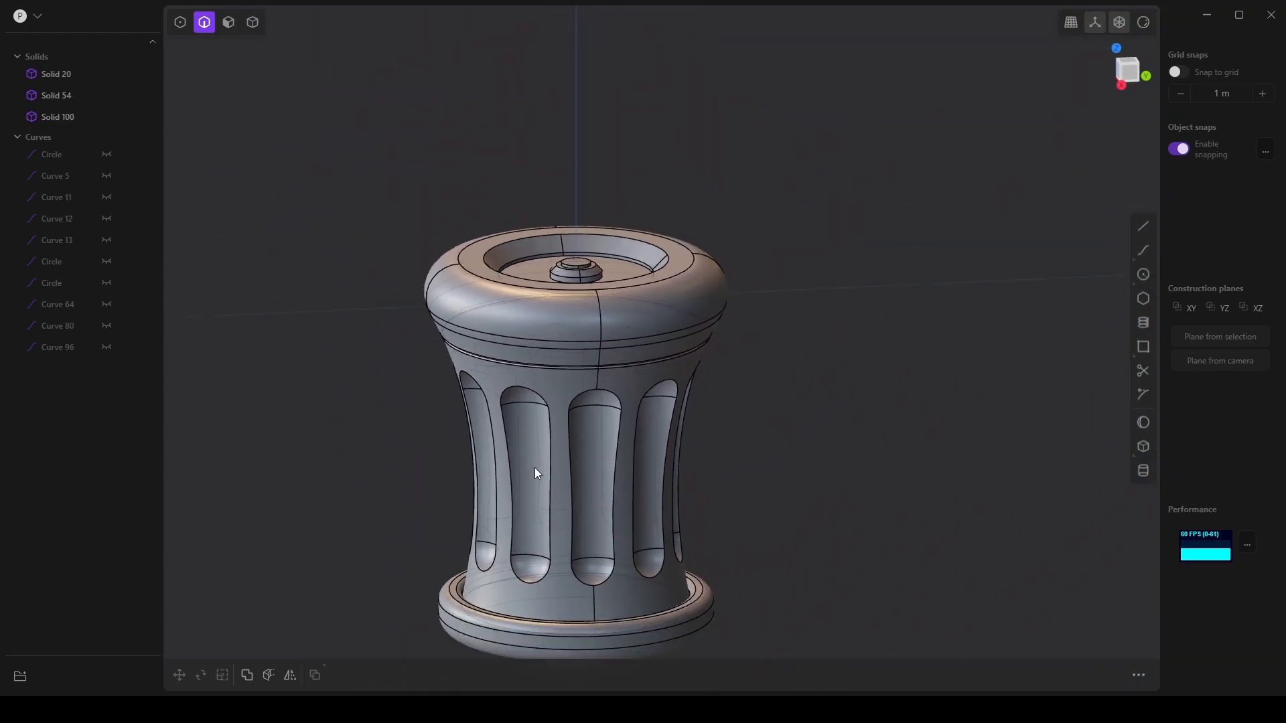
click(107, 75)
click(107, 75)
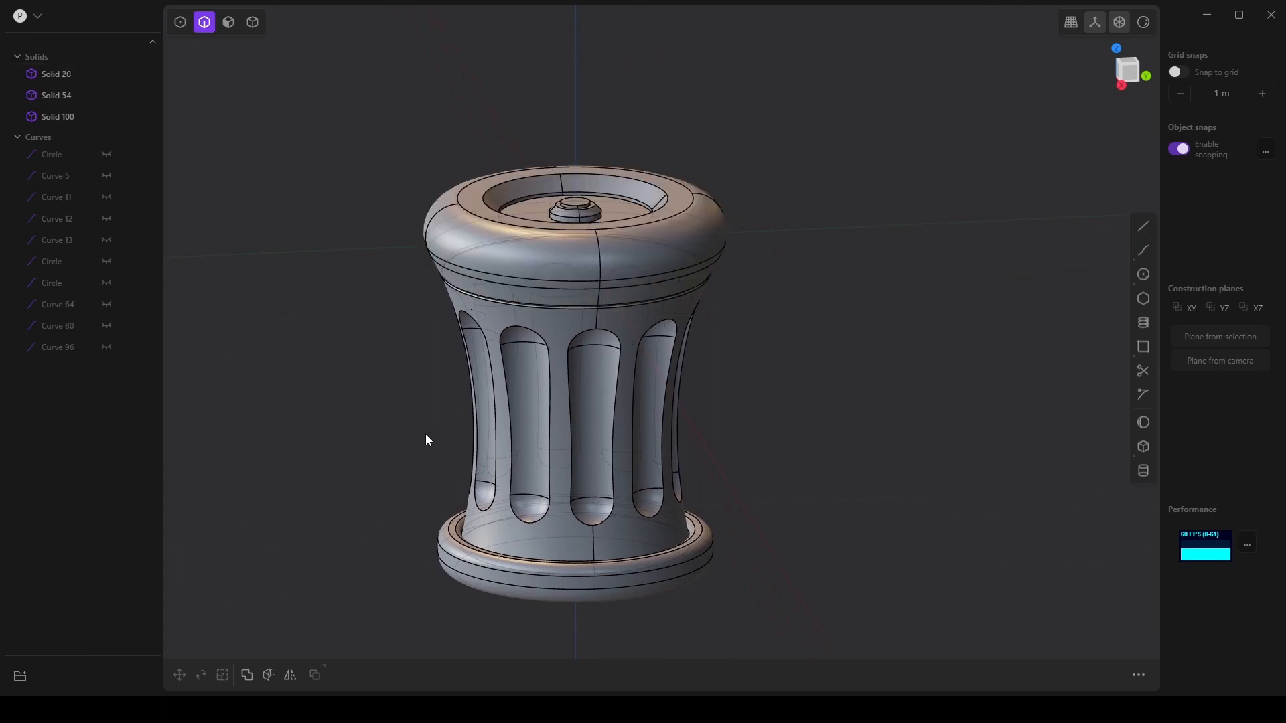
middle_drag(431, 497, 761, 548)
scroll(401, 492, up, 3)
scroll(401, 492, down, 1)
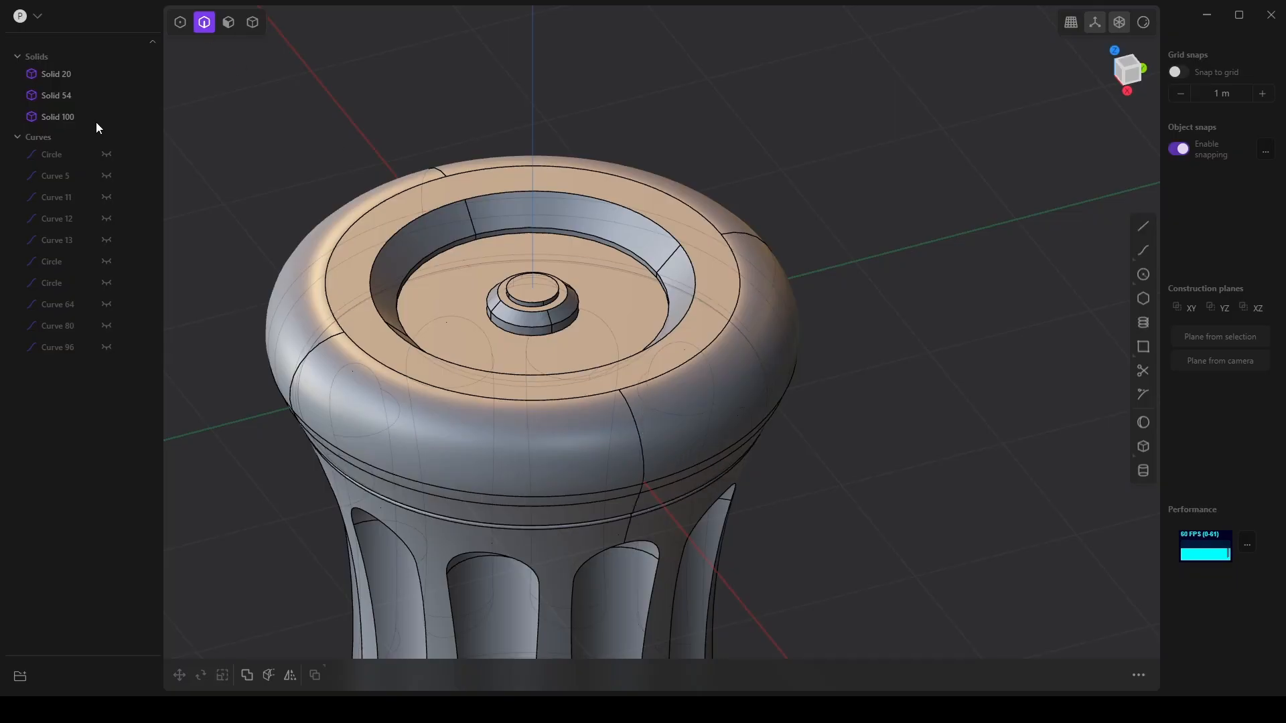
Duplicate the vertical seam edge on the rounded rim as a separate curve and hide the upper piece.
click(638, 429)
key(f)
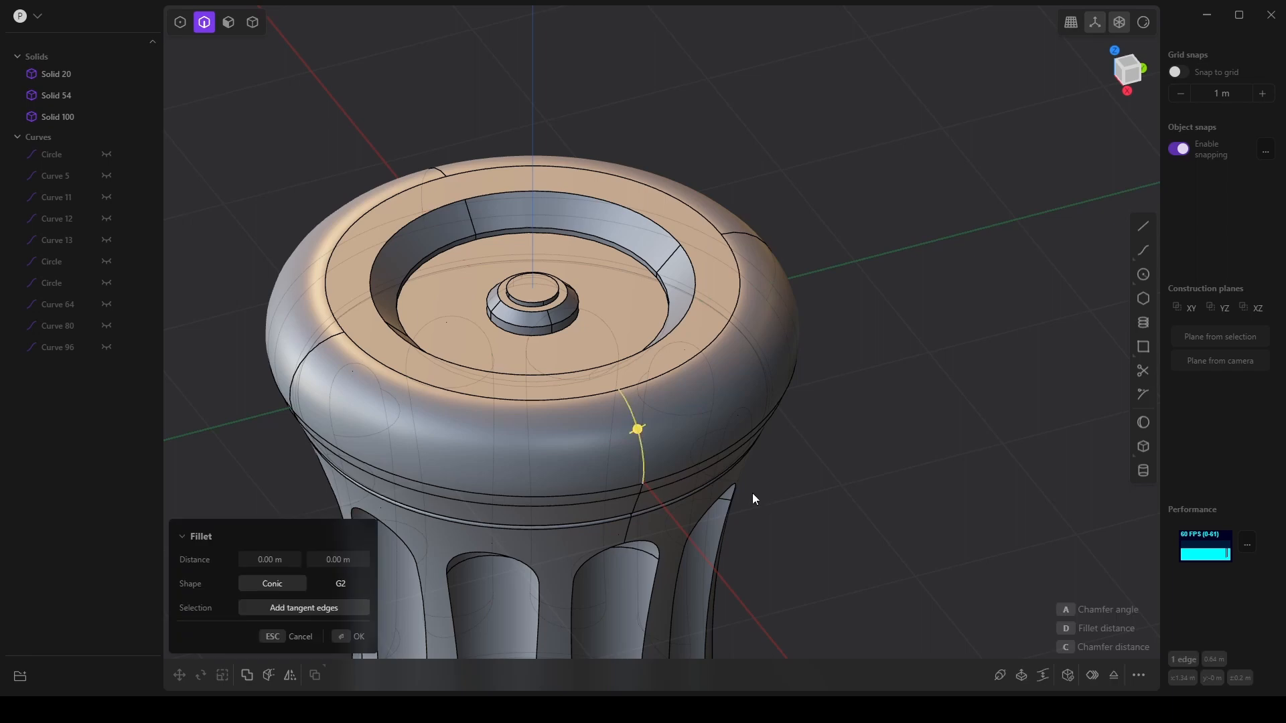
middle_drag(752, 496, 636, 440)
key(shift+d)
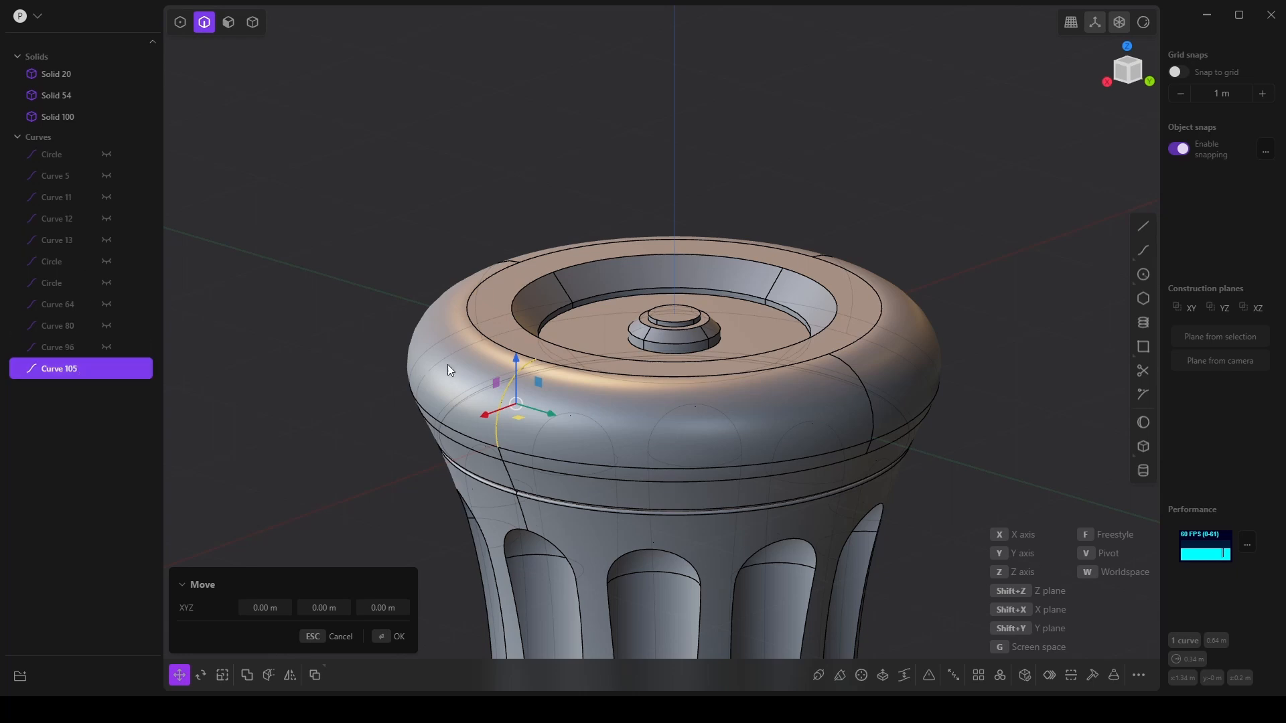
middle_drag(448, 365, 330, 410)
click(106, 74)
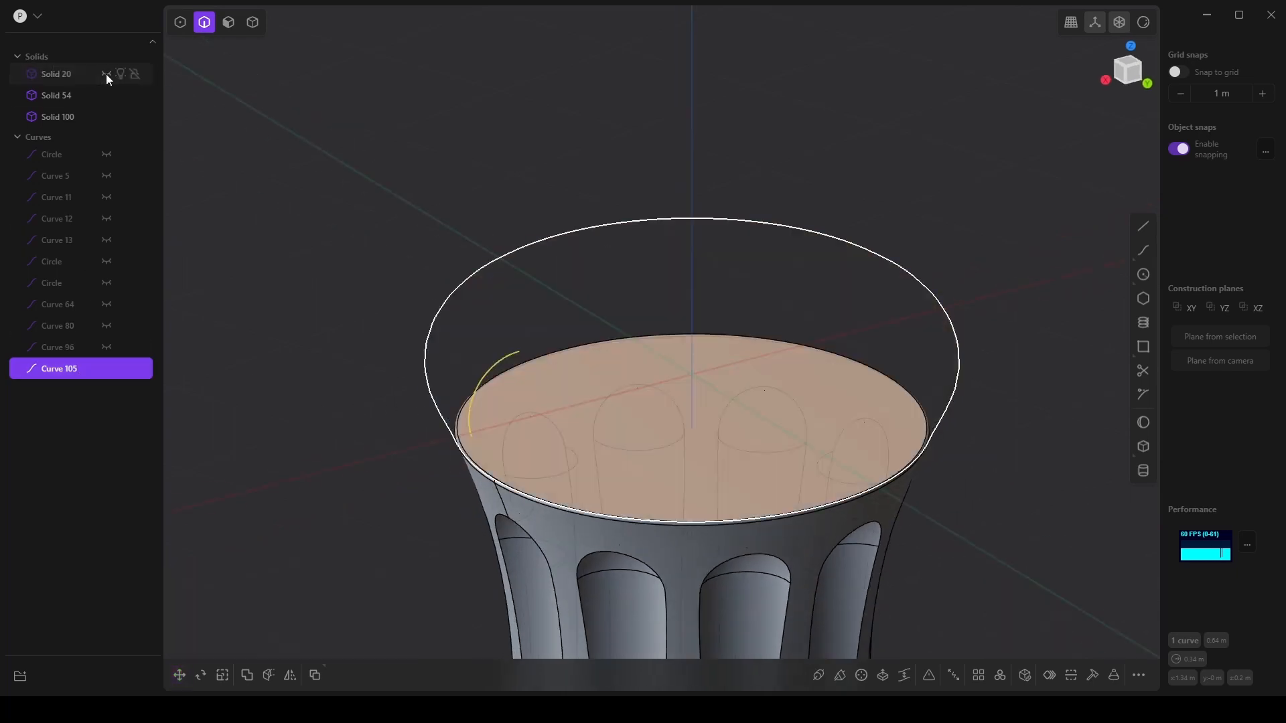
Insert a point near each end of the duplicated arc.
middle_drag(284, 288, 283, 280)
scroll(391, 388, up, 4)
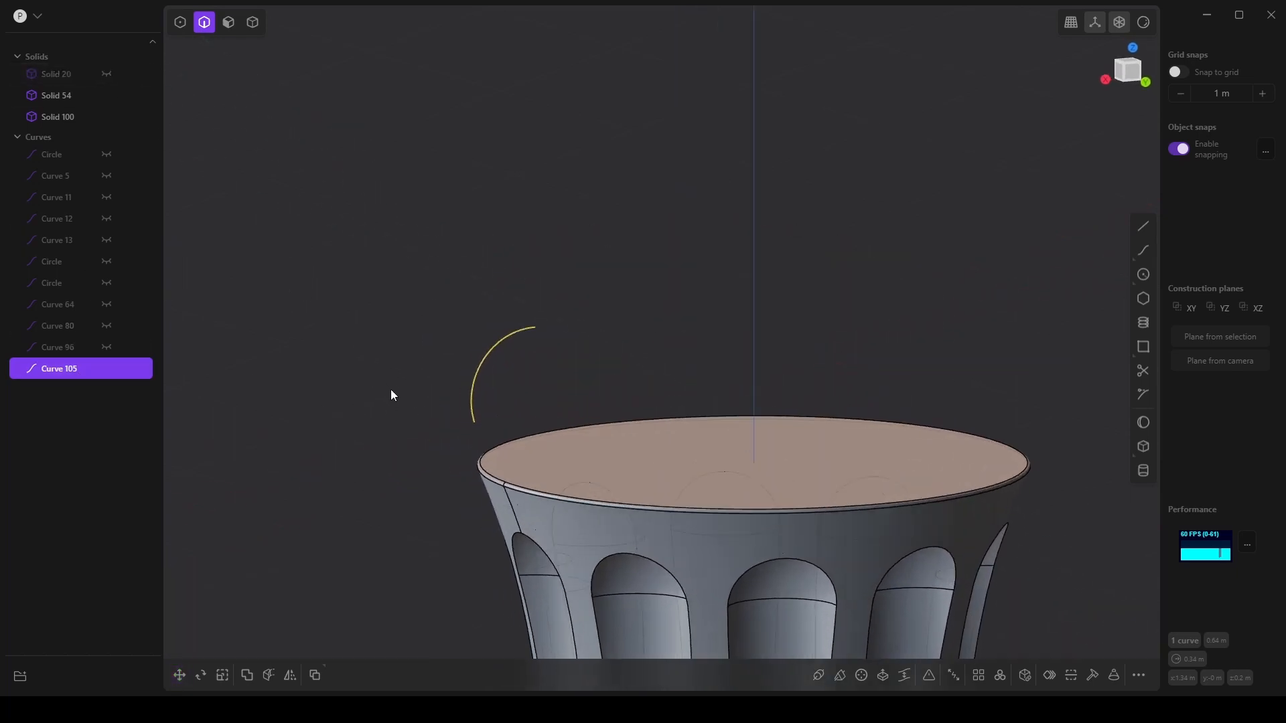
scroll(408, 395, down, 1)
scroll(471, 412, up, 3)
scroll(475, 418, up, 1)
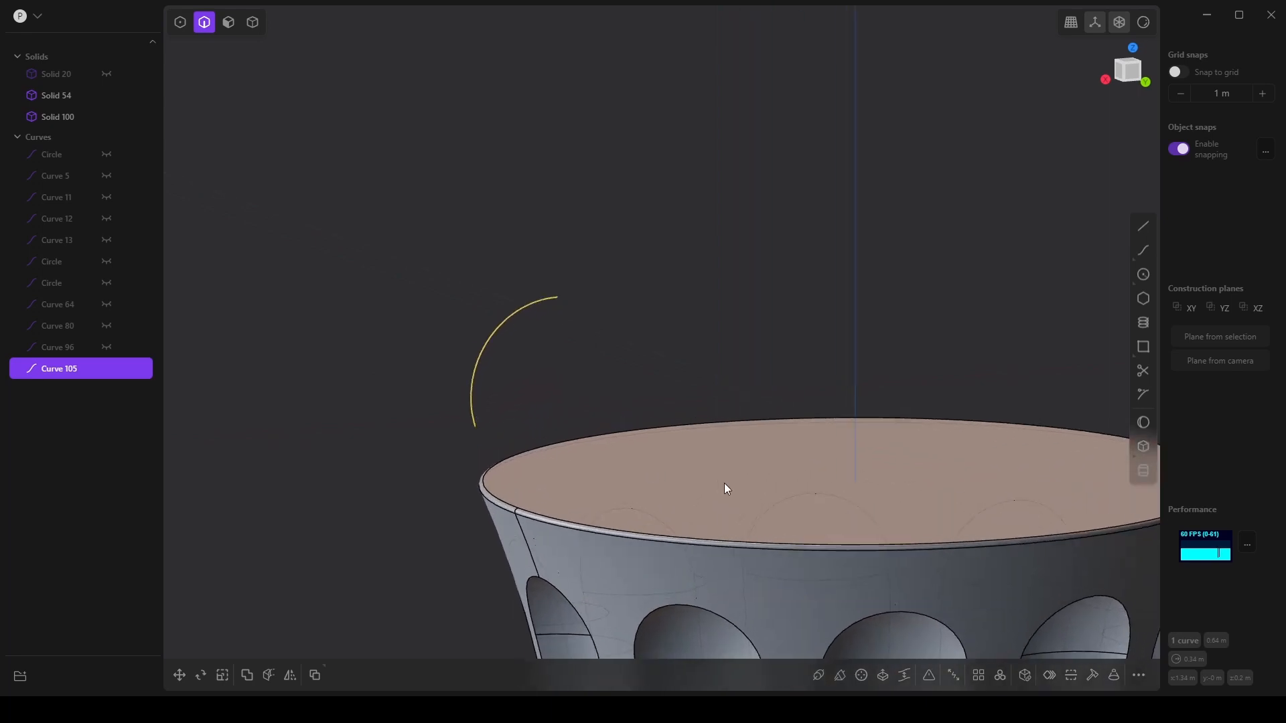
click(1142, 395)
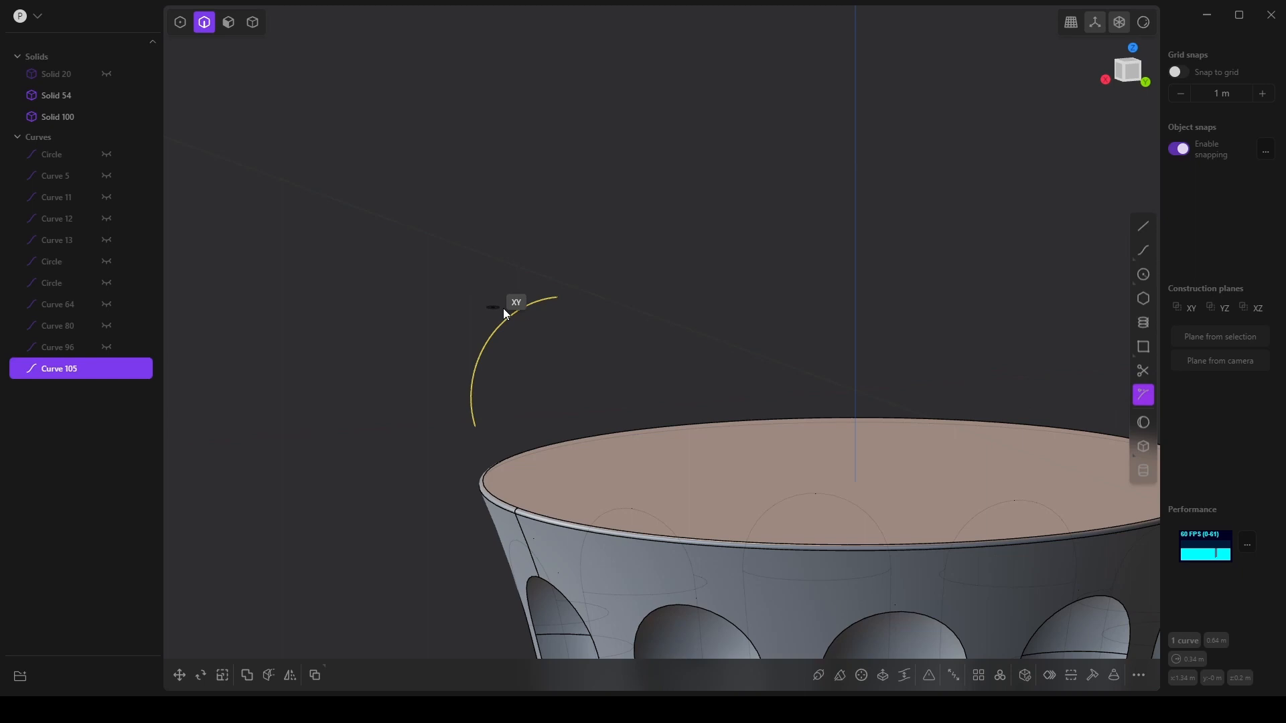
click(548, 304)
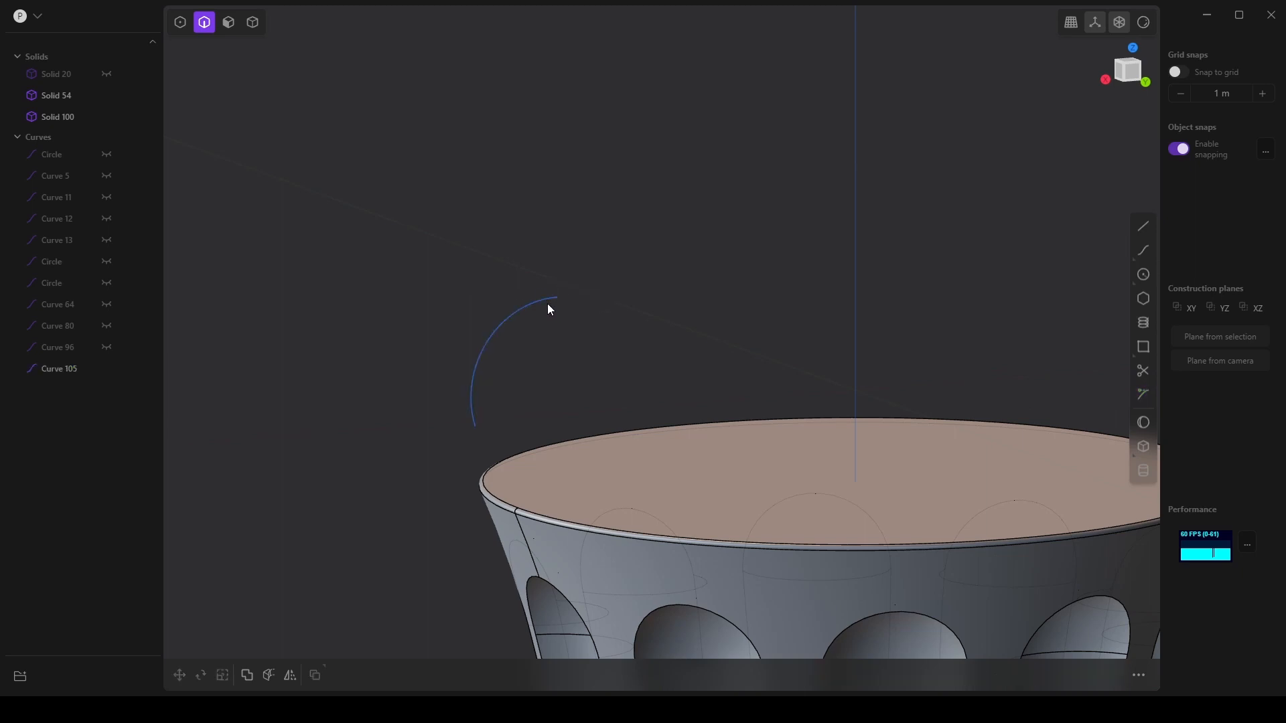
click(1144, 396)
key(Escape)
Delete the arc's two outer end points to shorten it to about 0.51 m.
click(180, 22)
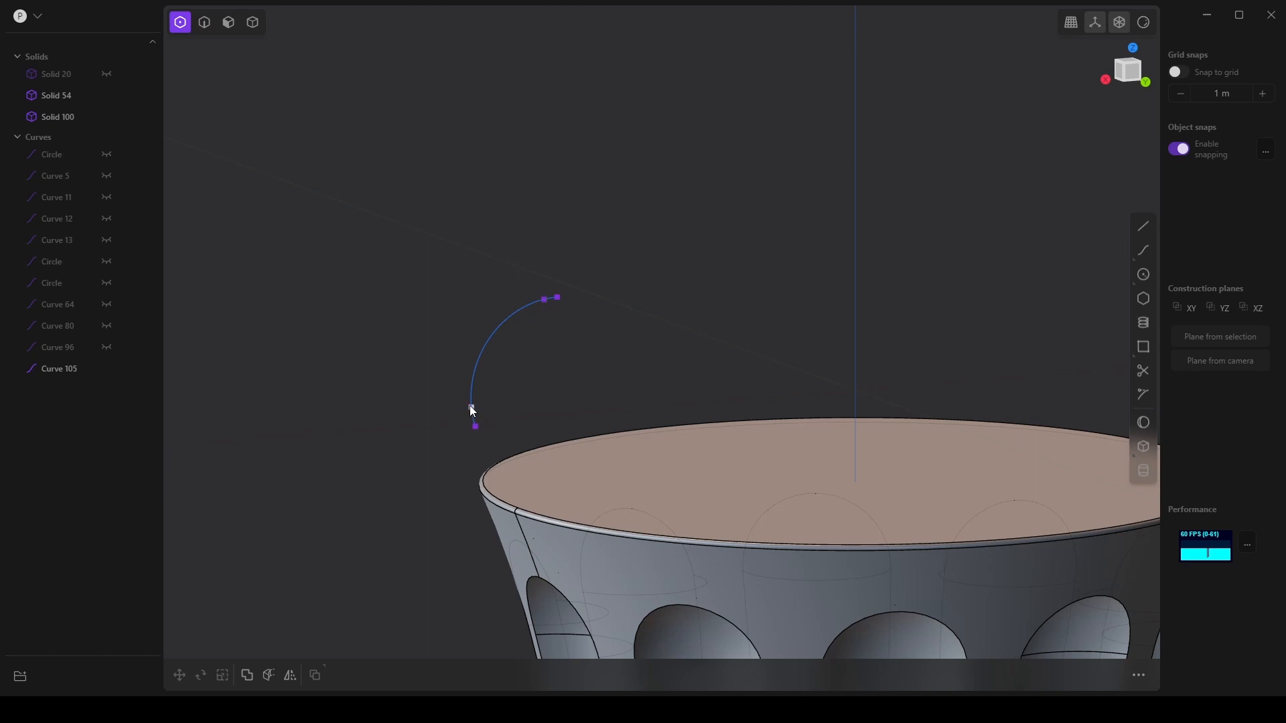
drag(501, 444, 499, 440)
middle_drag(556, 344, 686, 356)
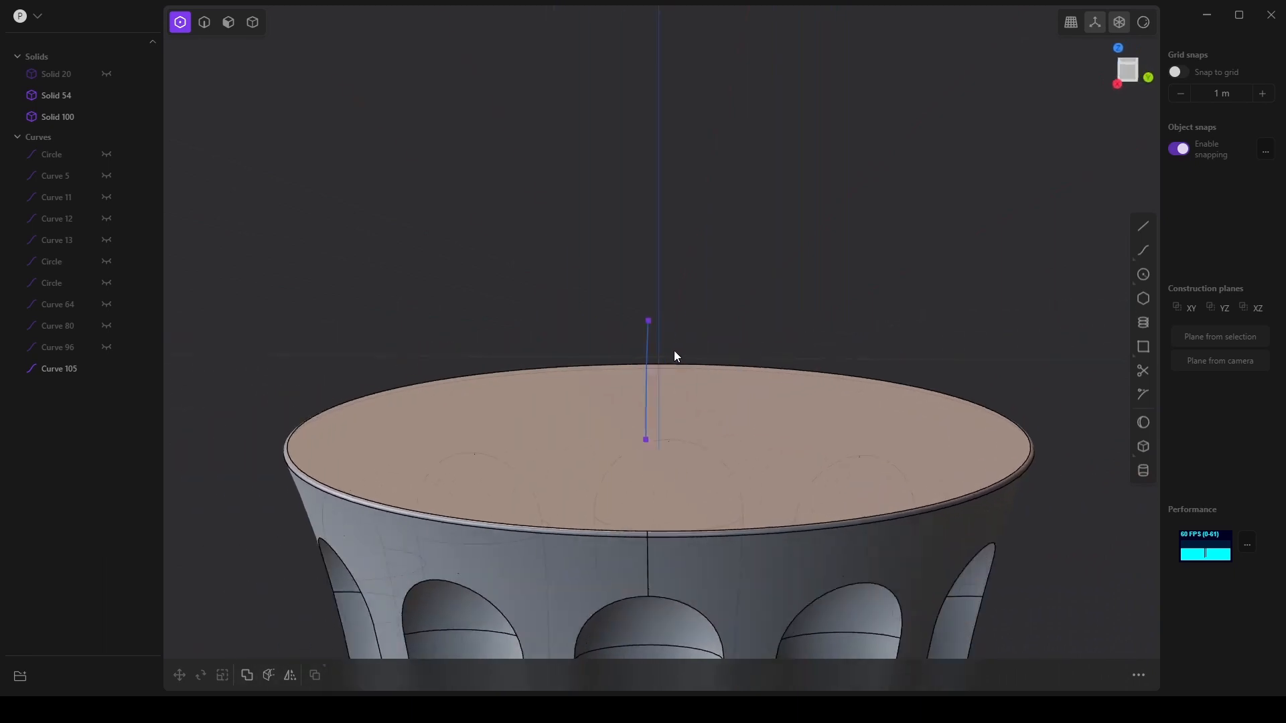
click(229, 24)
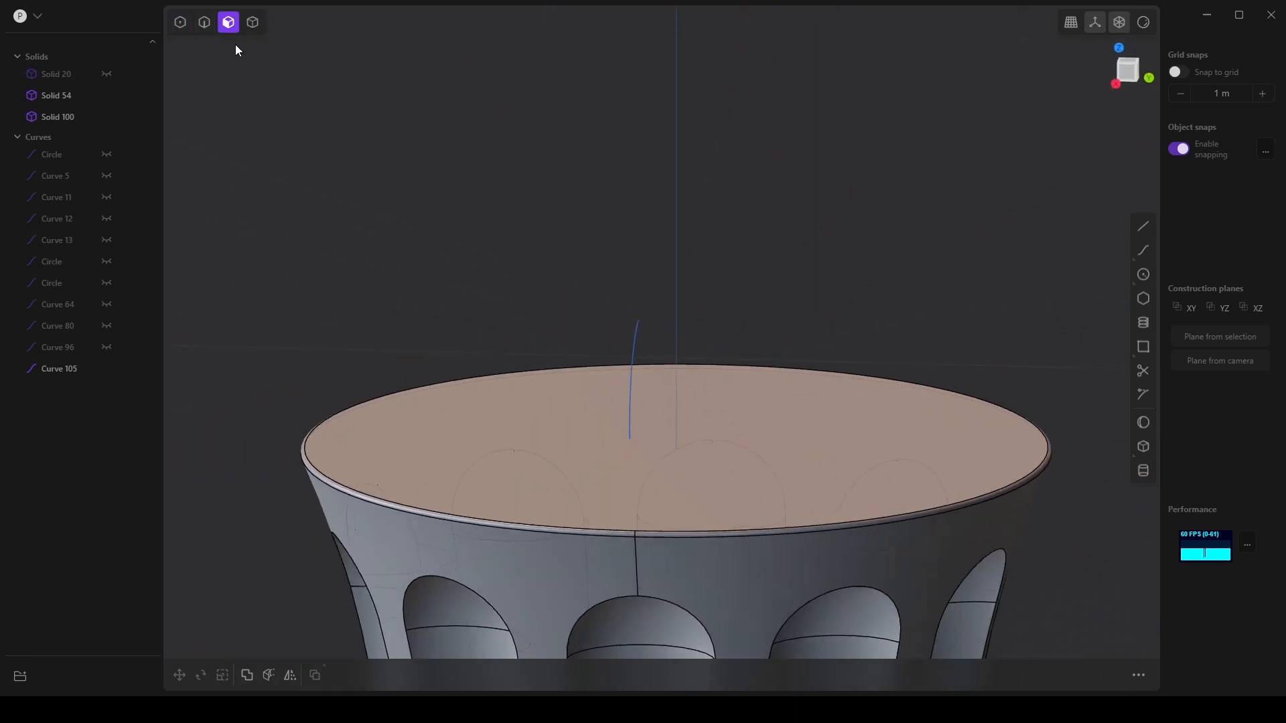
Show the upper piece again and set up a Pipe along the shortened arc with a thickness of 0 m.
click(106, 75)
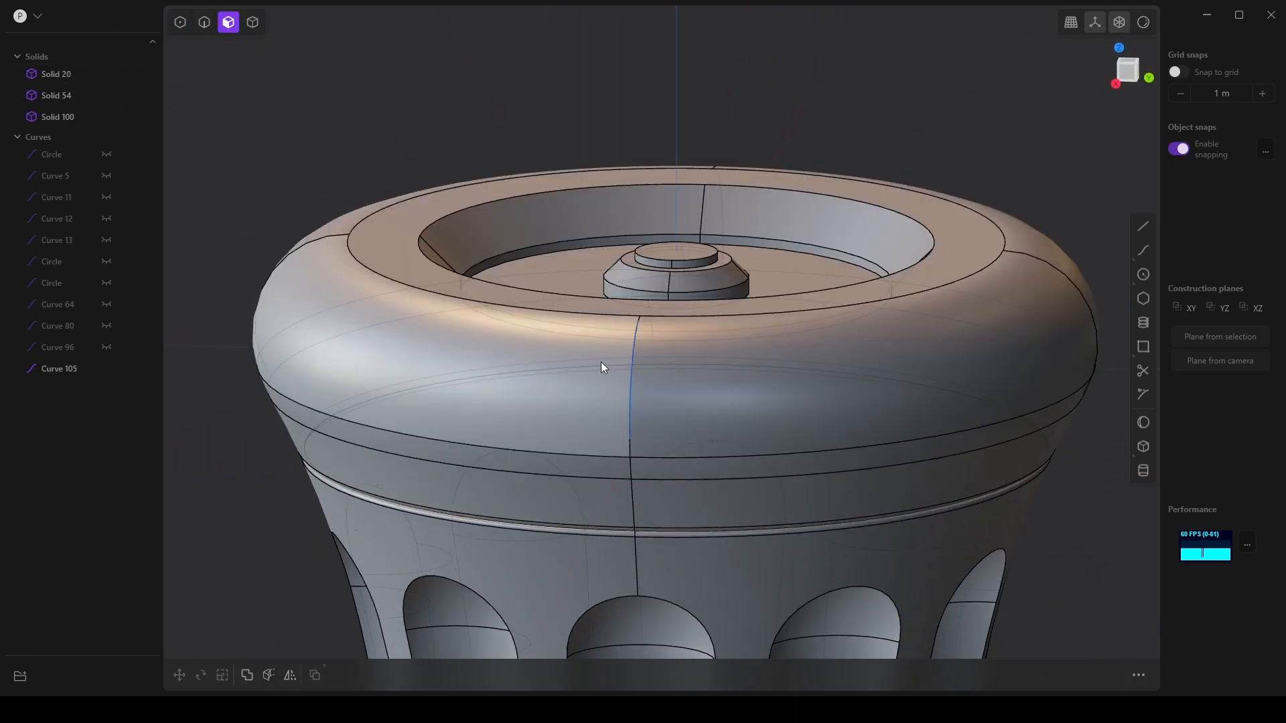
click(67, 369)
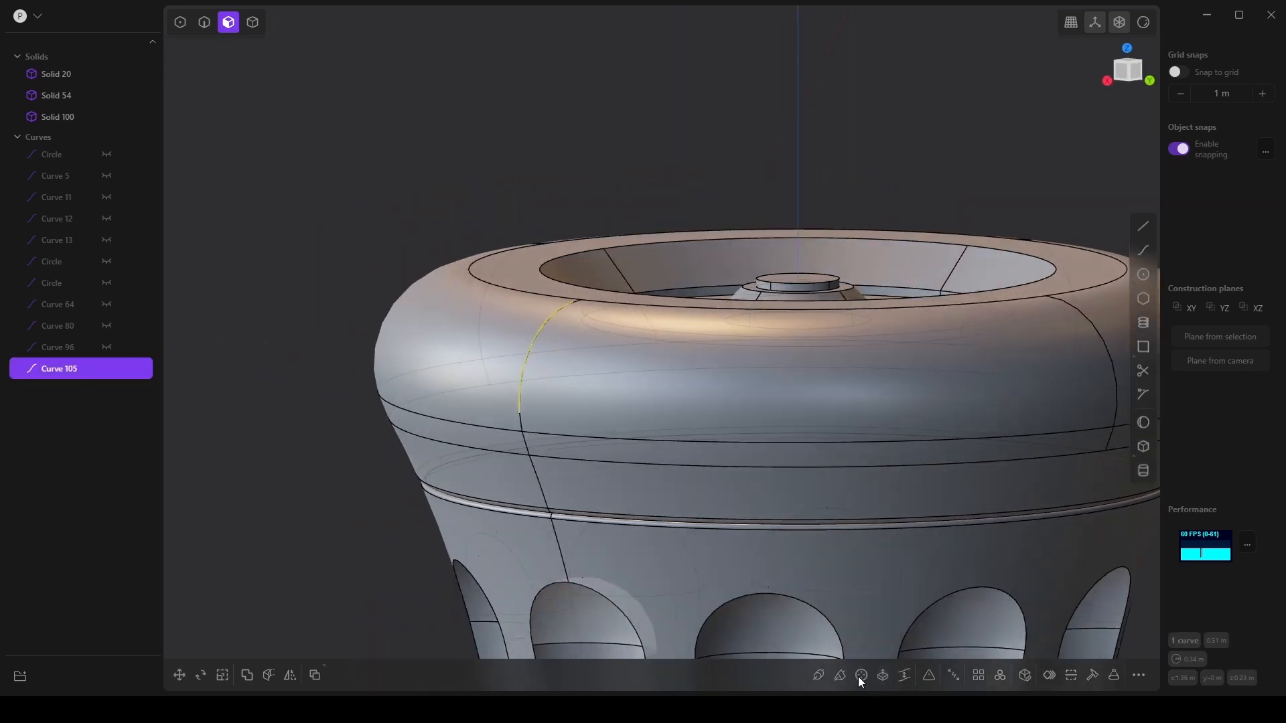
click(818, 676)
scroll(528, 467, up, 2)
middle_drag(528, 472, 637, 506)
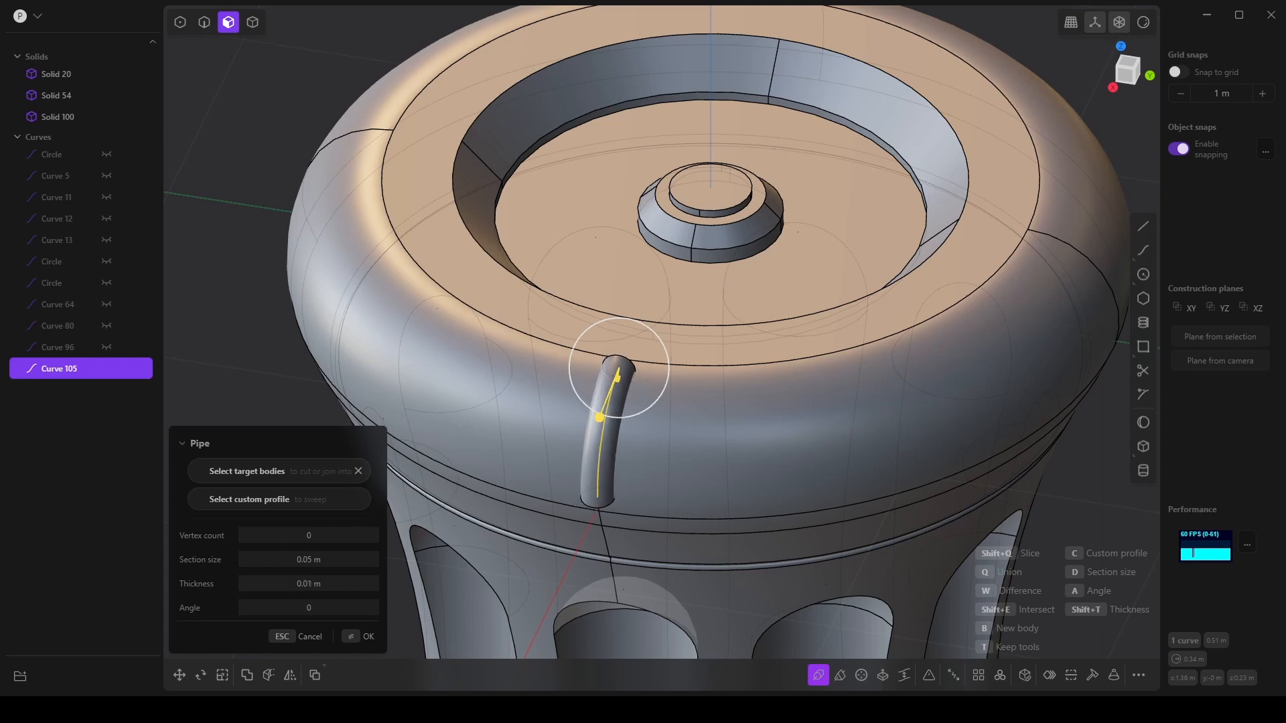
drag(309, 584, 317, 584)
middle_drag(712, 479, 745, 488)
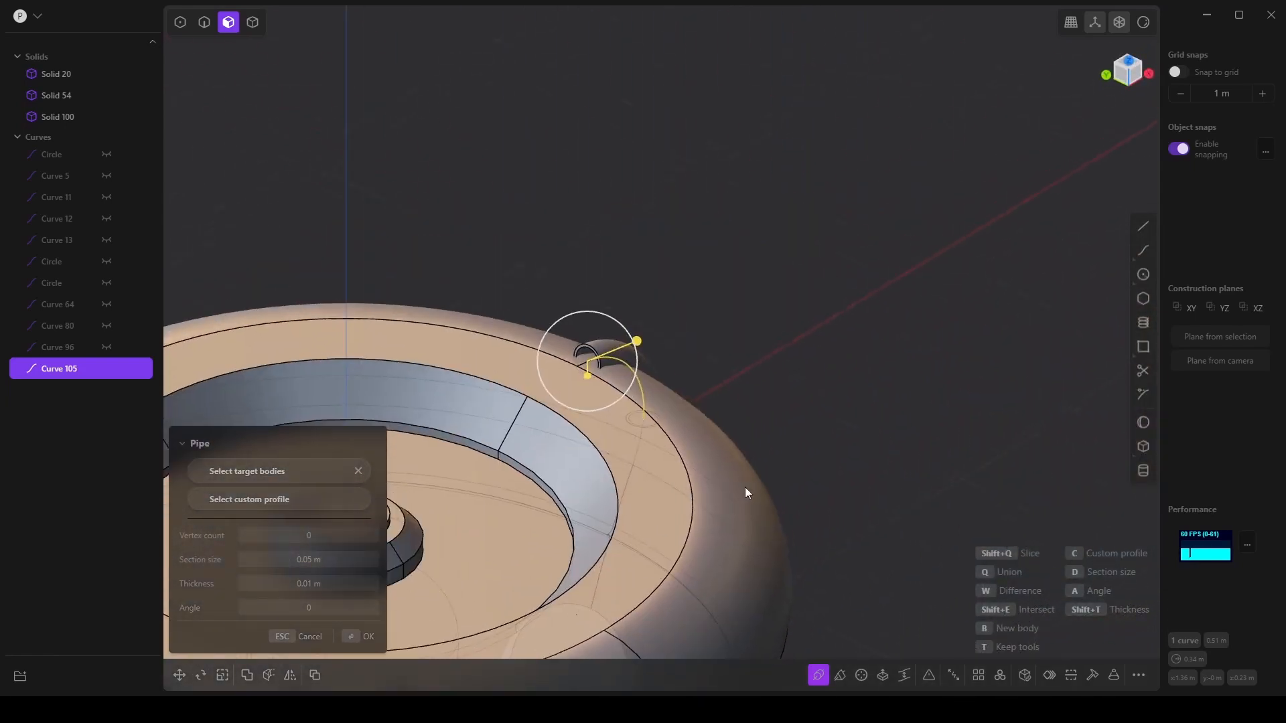
click(313, 585)
text(0)
key(Return)
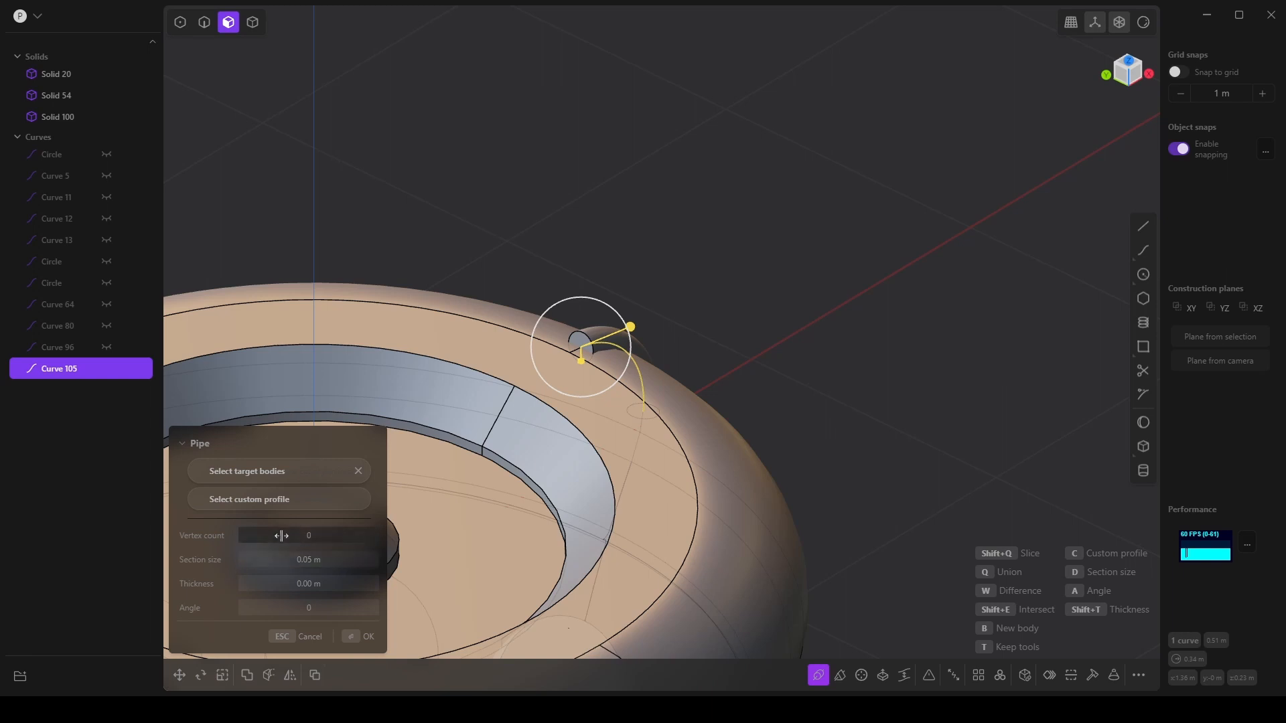
Set the pipe's section size to 0.07 m and create it as a solid on the rounded rim.
drag(279, 560, 325, 562)
middle_drag(652, 484, 340, 549)
drag(308, 560, 303, 560)
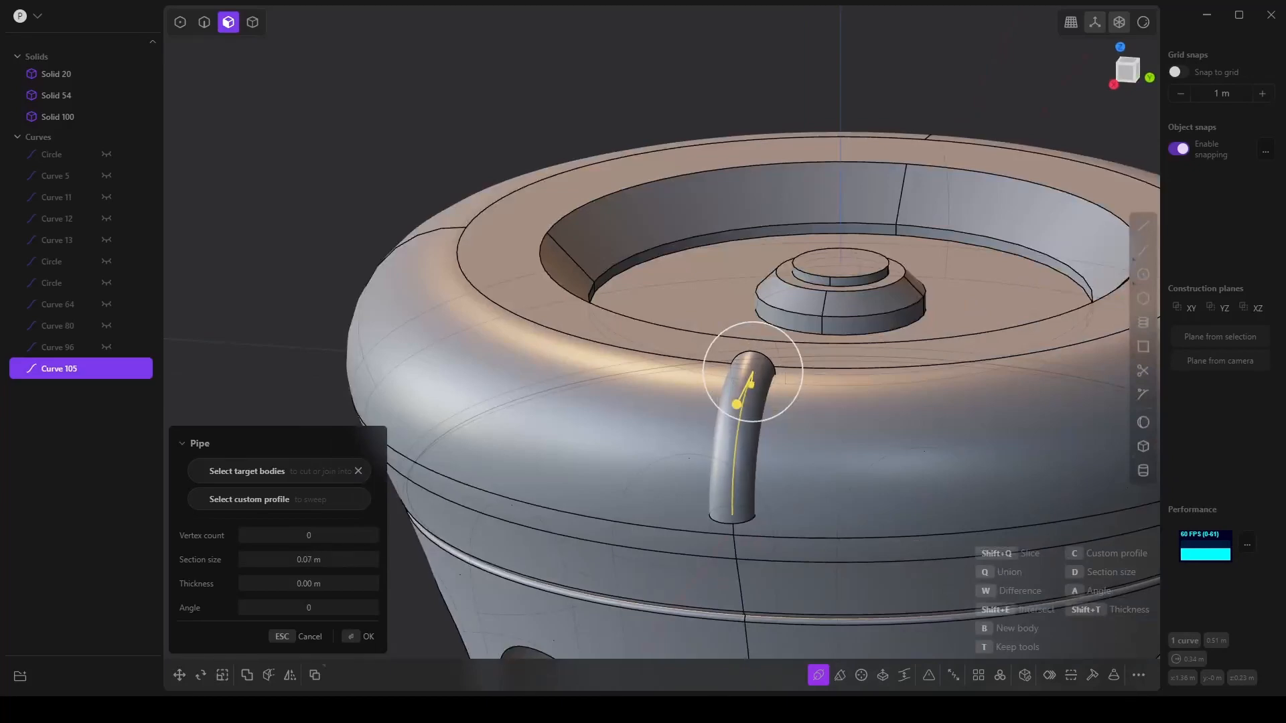
middle_drag(706, 441, 384, 641)
click(362, 640)
scroll(817, 424, down, 4)
scroll(817, 426, up, 1)
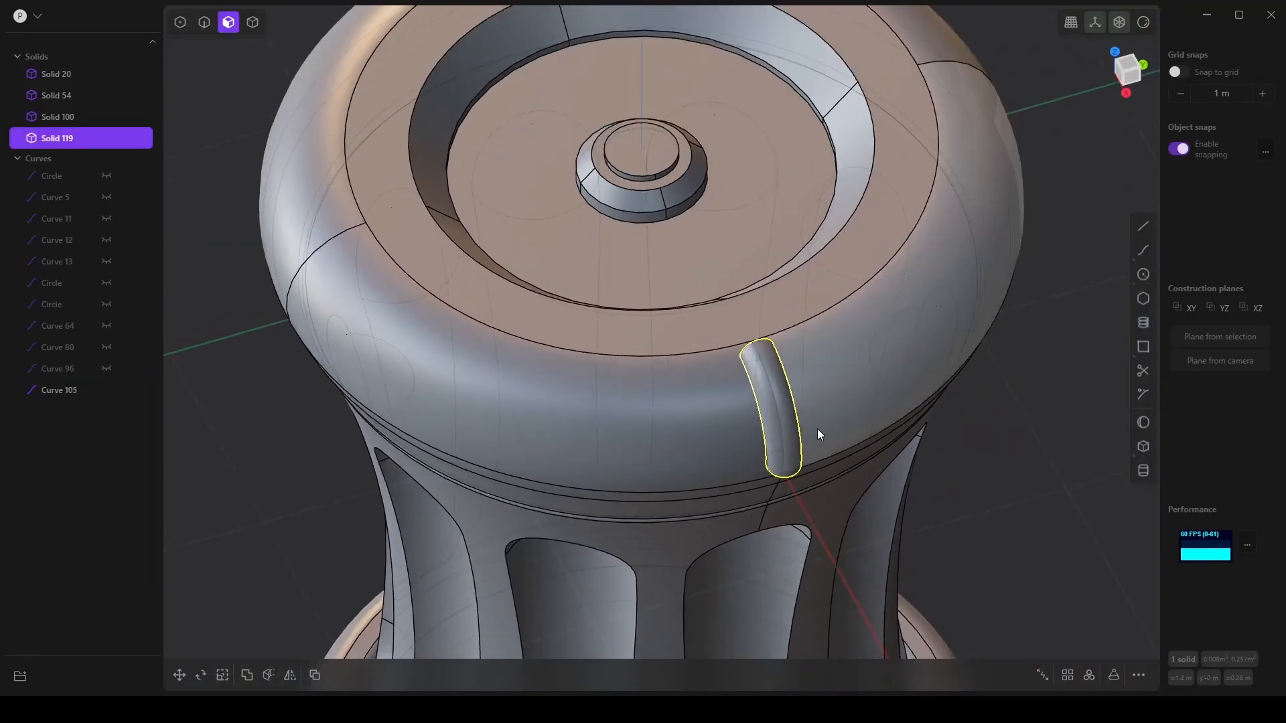
Radially array the pipe around the center of the top knob, with 8 instances over 360 degrees.
scroll(823, 429, down, 3)
middle_drag(825, 428, 1045, 627)
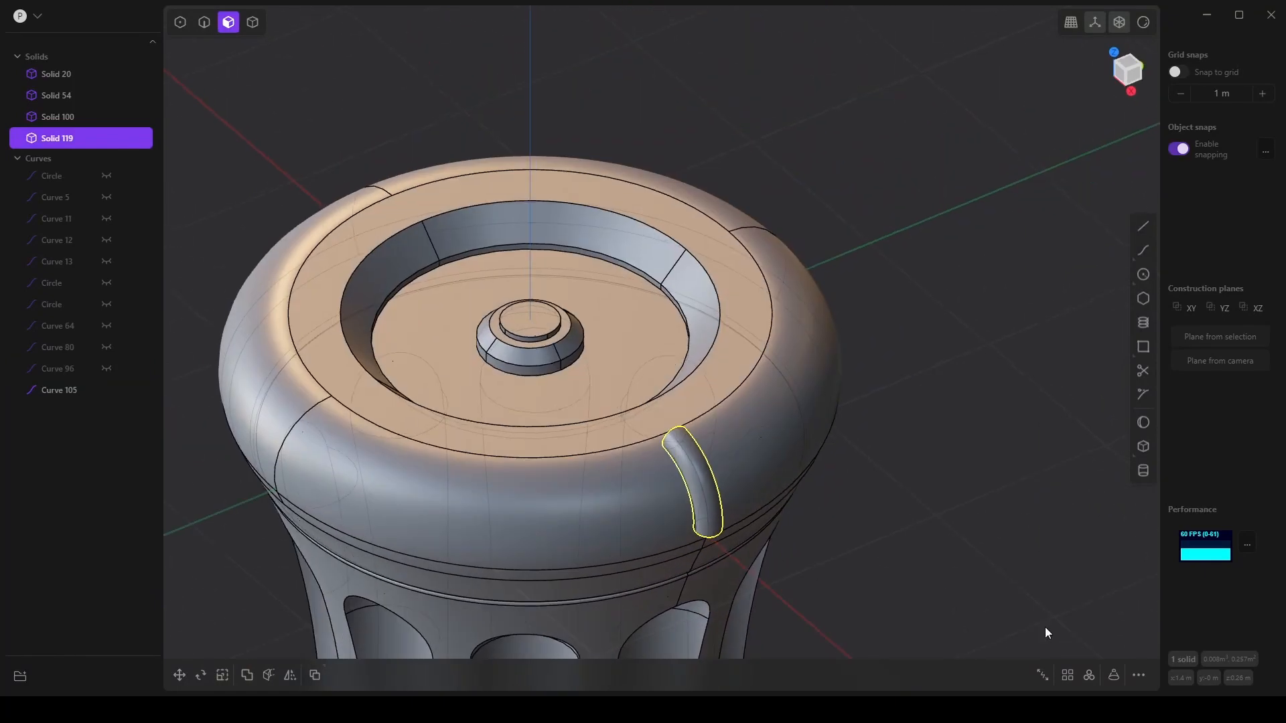
click(1089, 675)
click(532, 319)
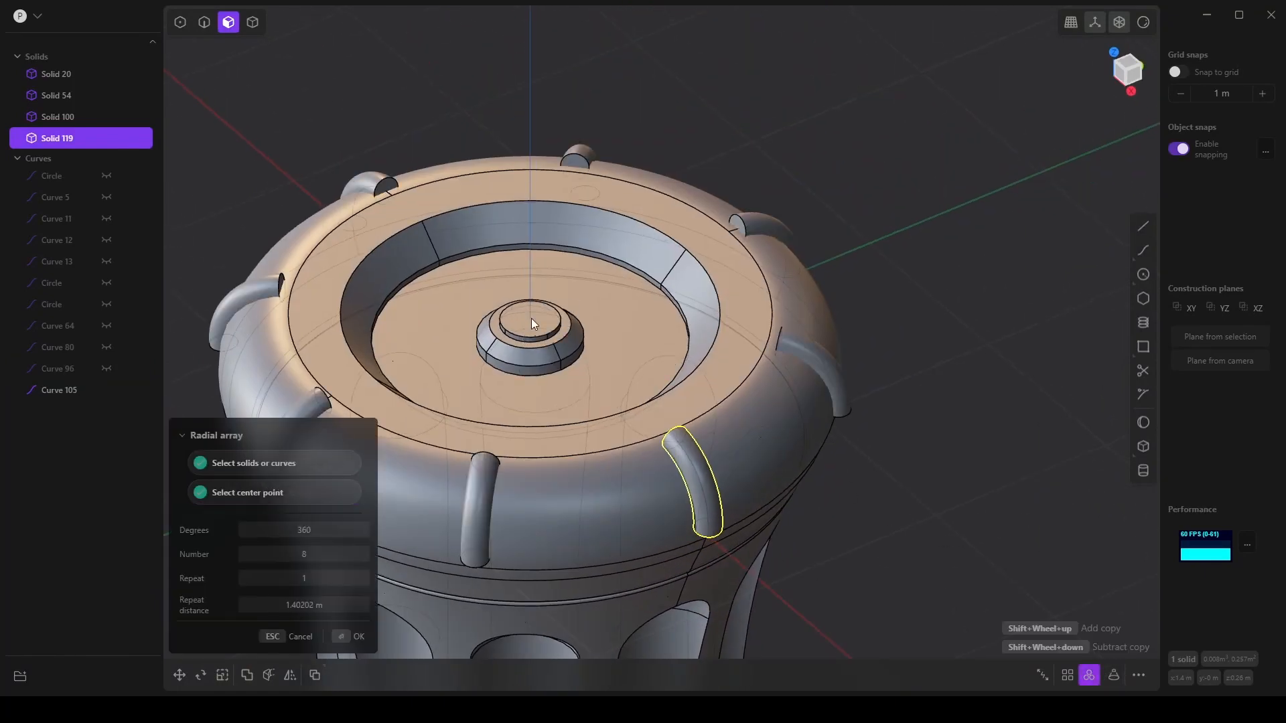
click(348, 637)
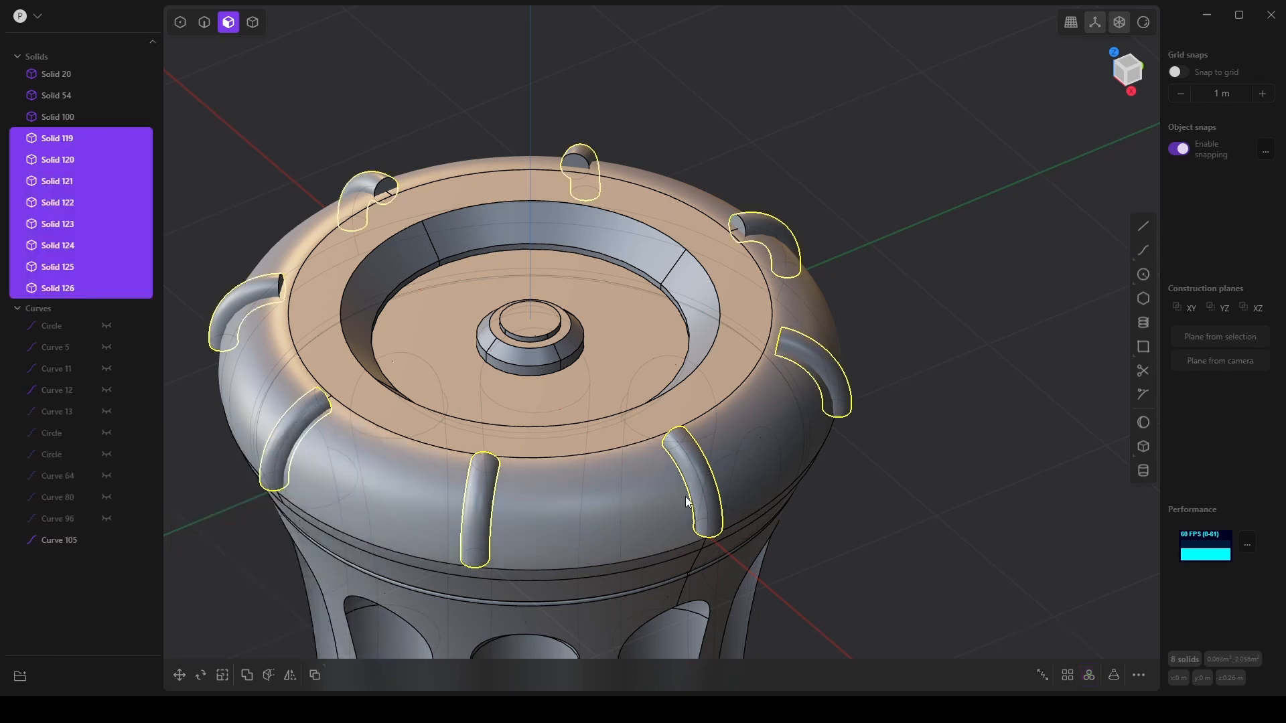
Subtract the eight arrayed pipes from the rounded upper piece with a Boolean difference.
click(71, 74)
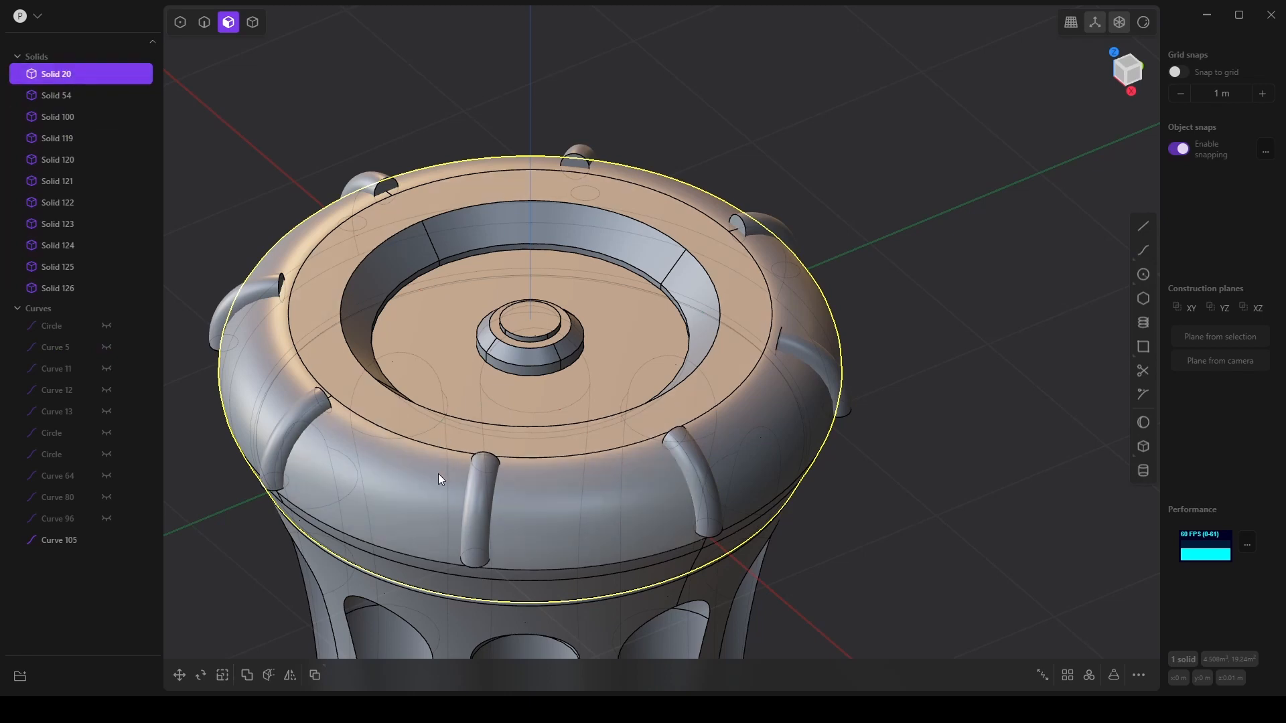
scroll(438, 473, down, 3)
middle_drag(481, 524, 455, 495)
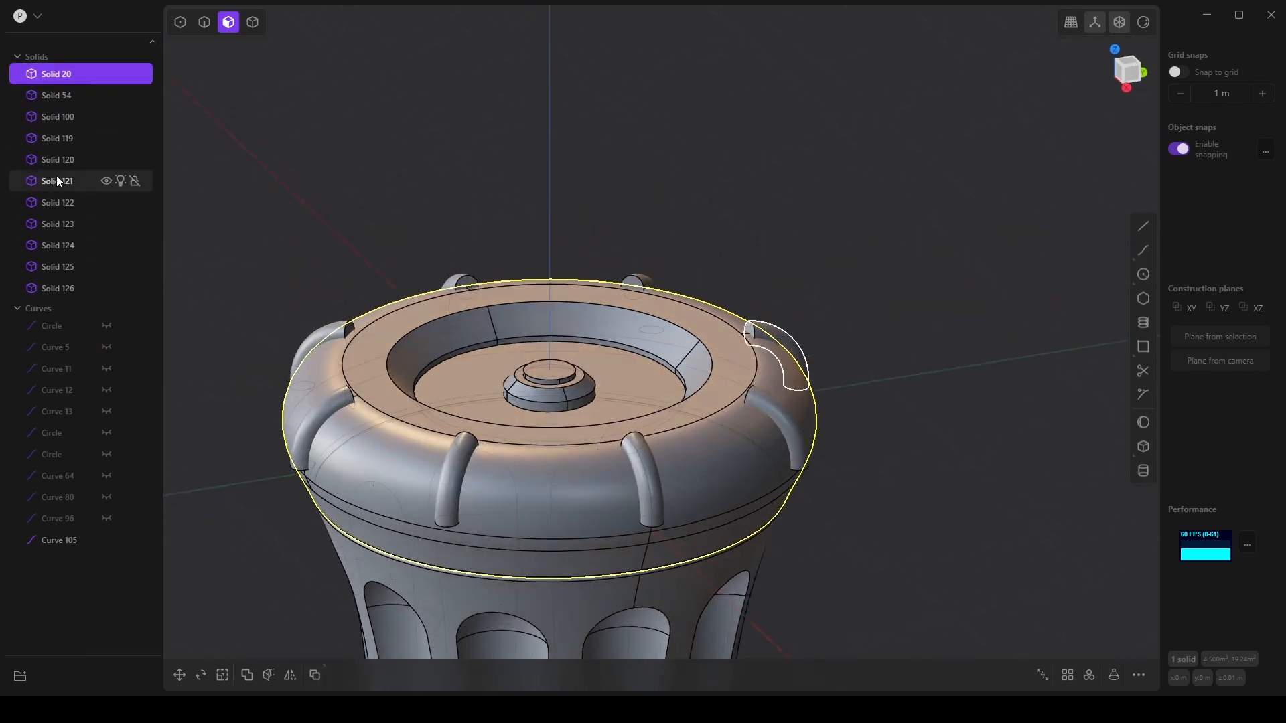
shift+click(72, 136)
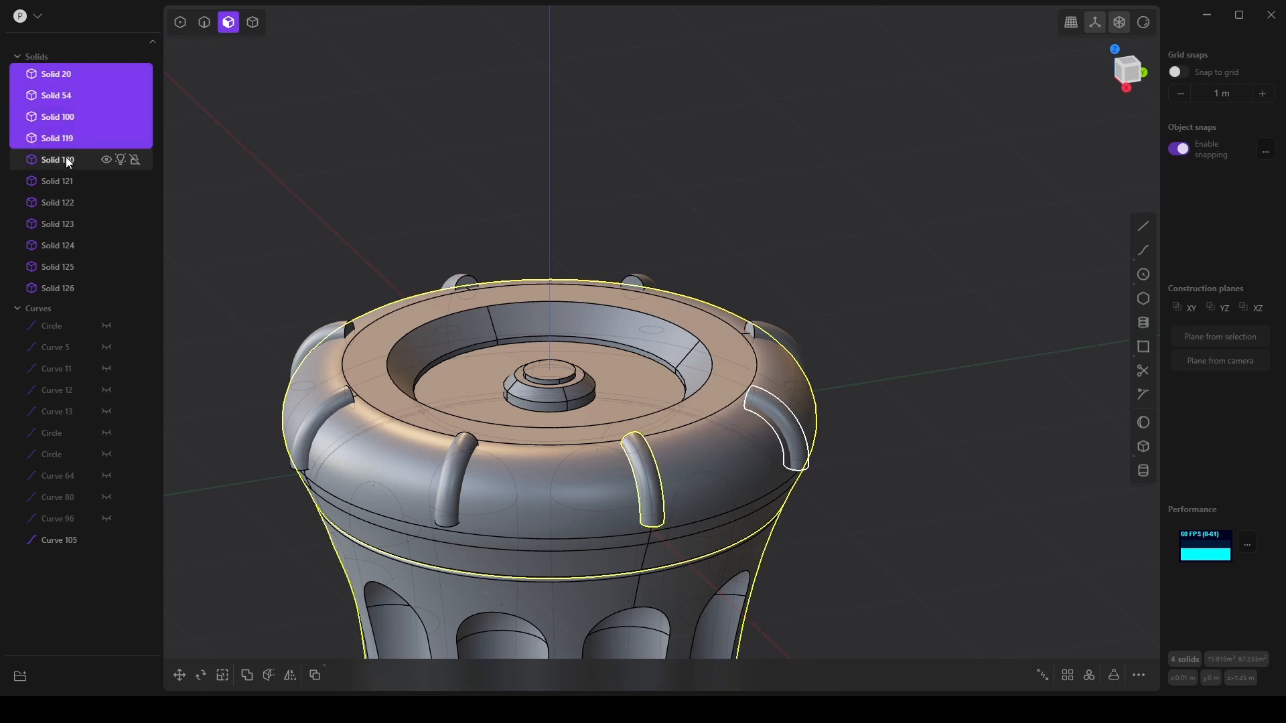
click(65, 81)
ctrl+drag(71, 142, 64, 289)
click(246, 675)
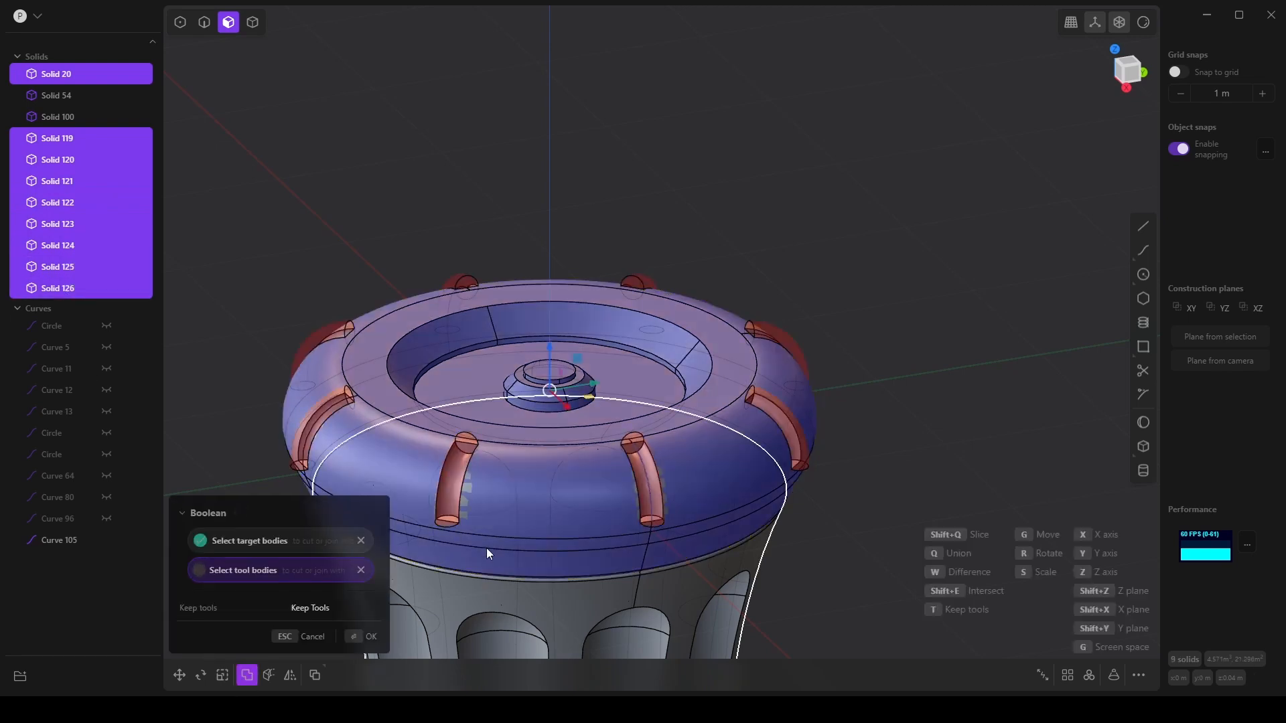
click(362, 640)
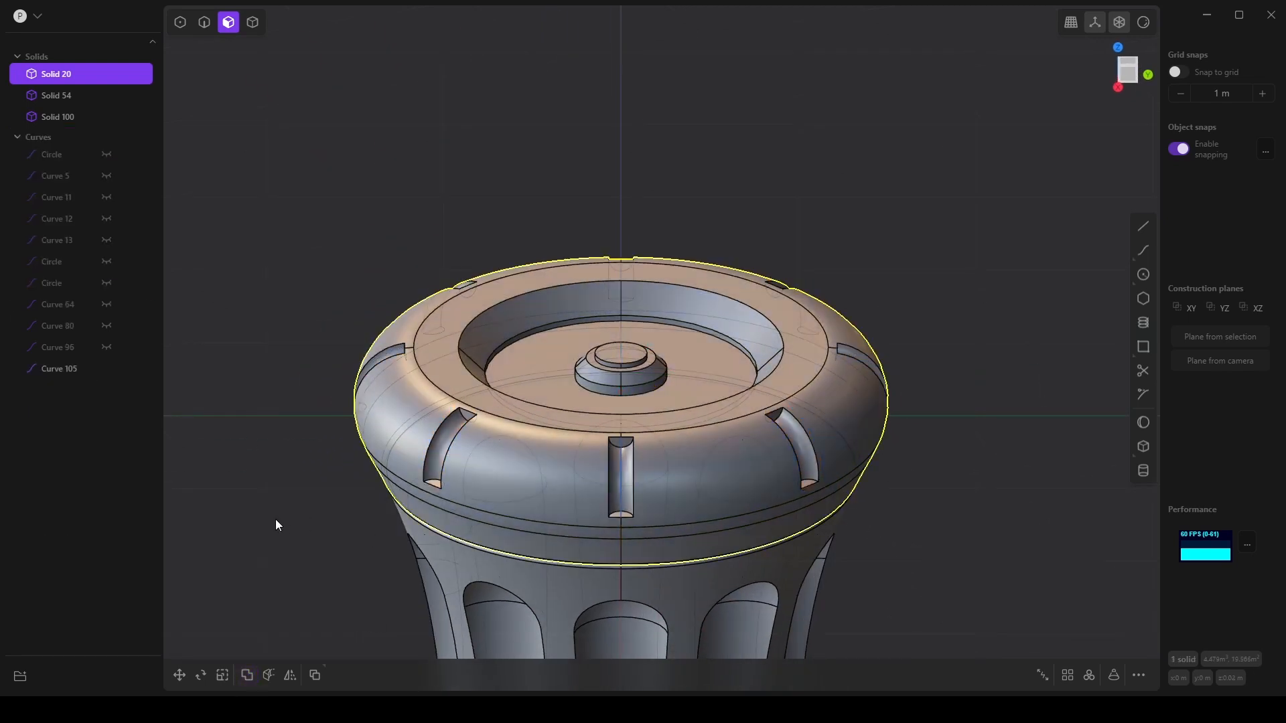
Examine the slotted rim, the fluted body and the base ring from several angles.
middle_drag(275, 521, 784, 460)
middle_drag(810, 385, 451, 665)
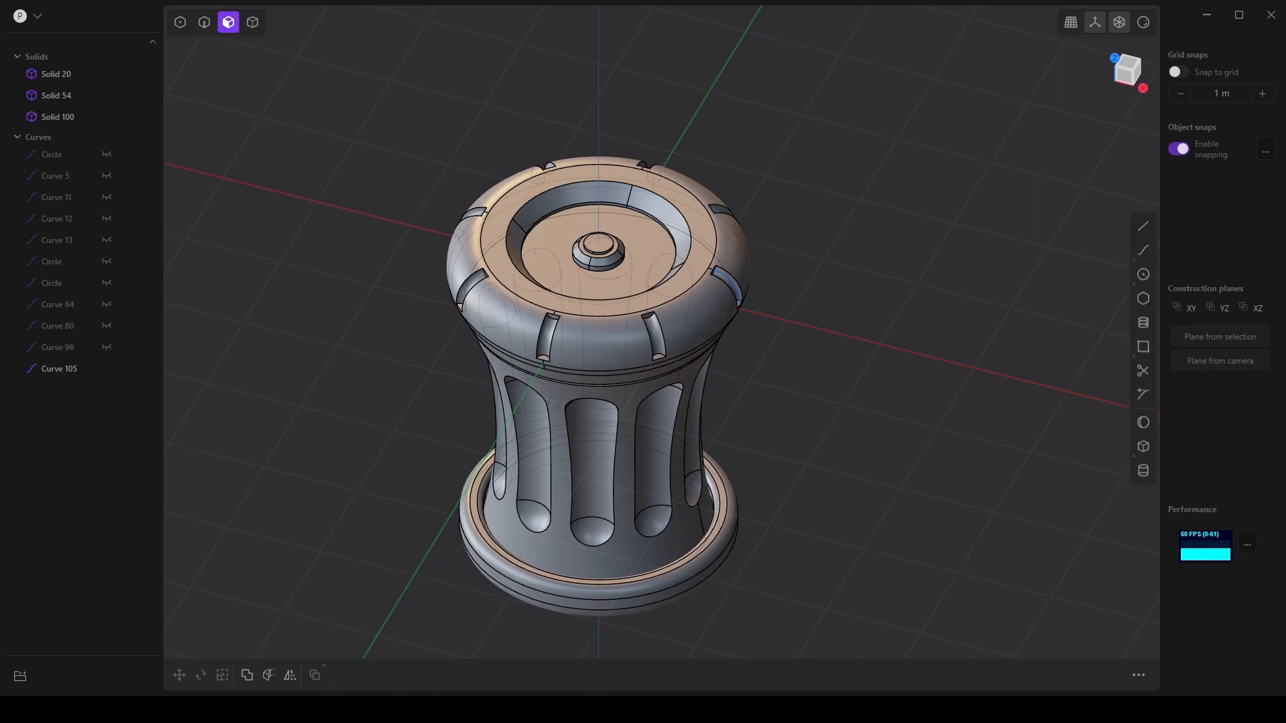
middle_drag(719, 427, 712, 390)
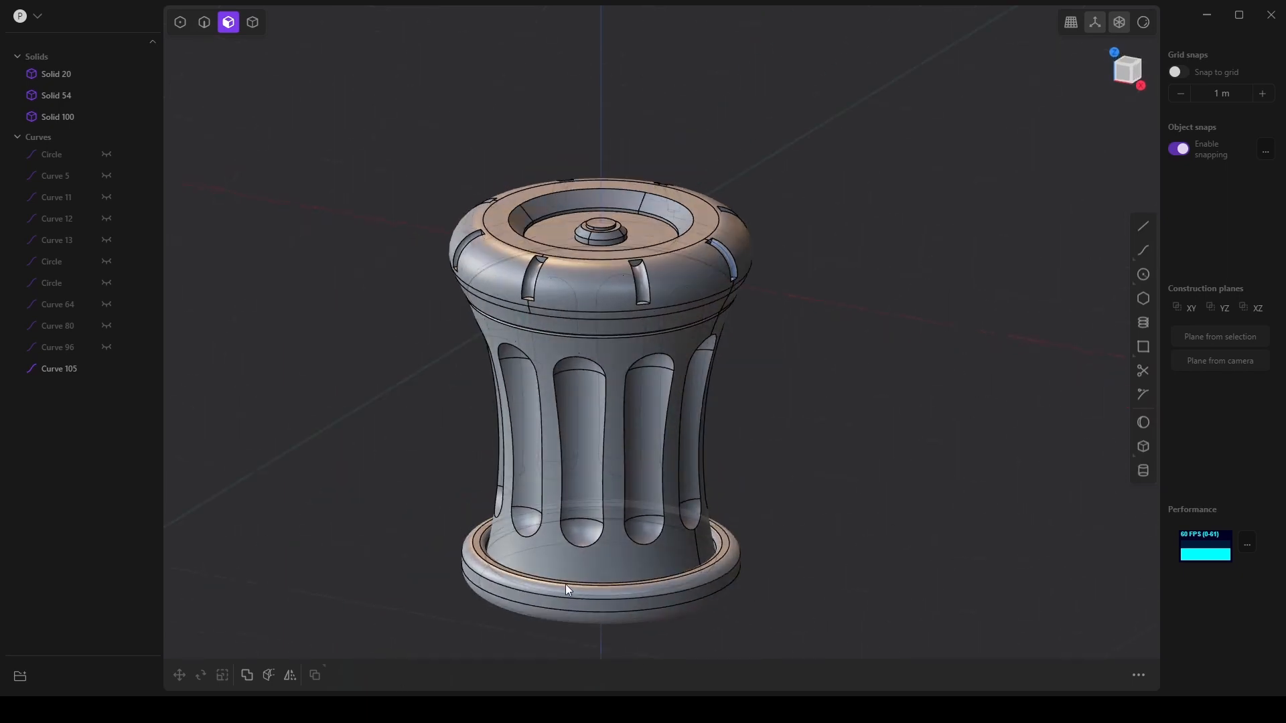
middle_drag(565, 584, 488, 609)
scroll(489, 610, up, 3)
shift+middle_drag(501, 518, 433, 540)
scroll(434, 540, up, 4)
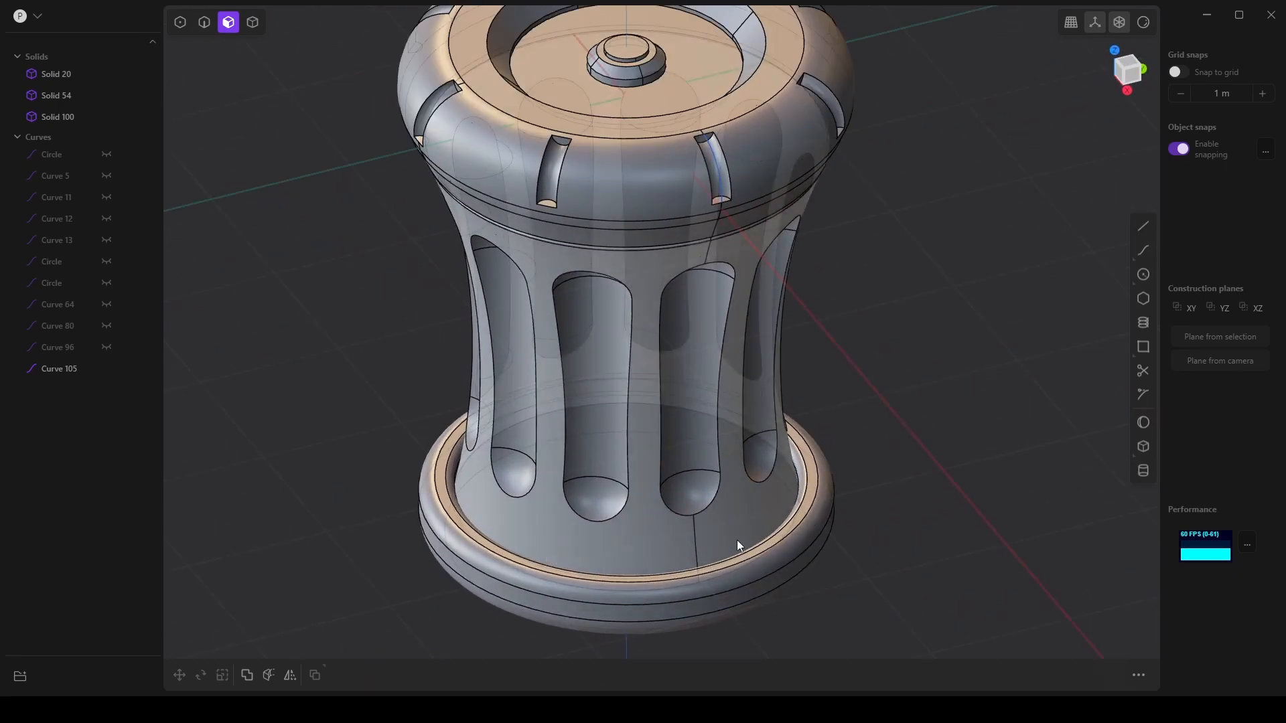
middle_drag(922, 495, 643, 428)
middle_drag(600, 211, 935, 395)
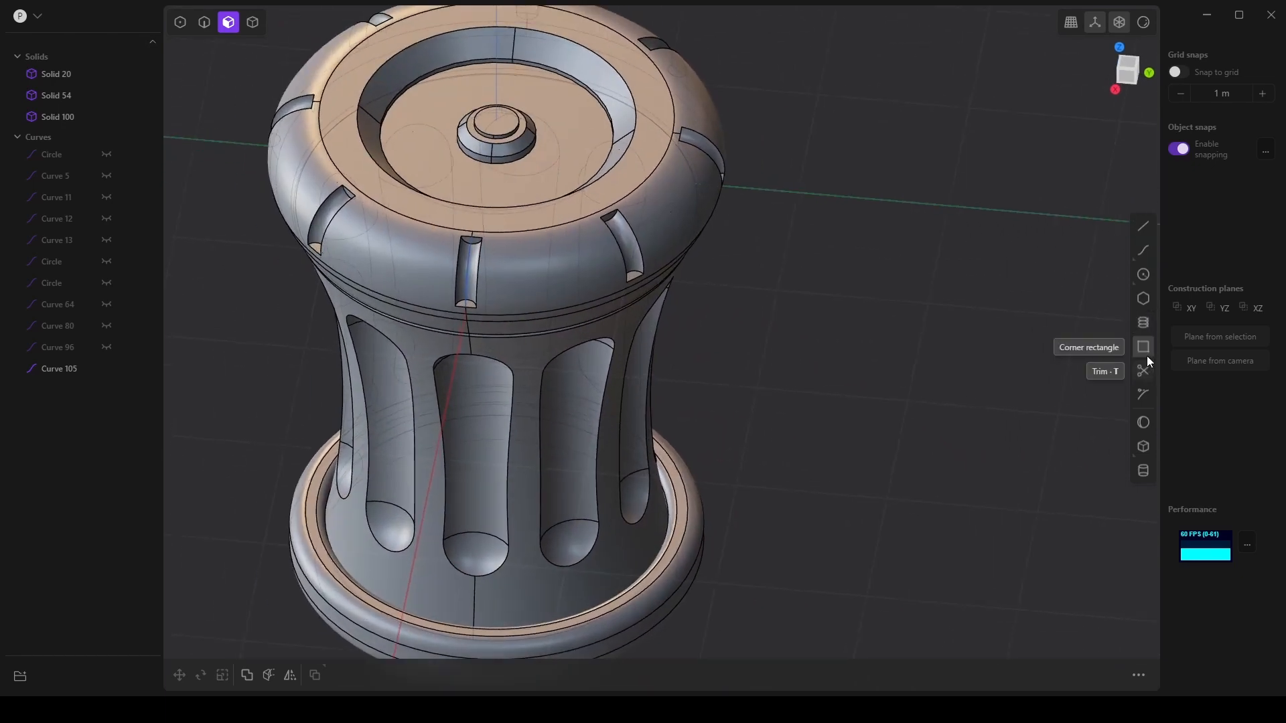
Draw a corner rectangle on the XY plane beside the column, starting from a point on the Y axis.
shift+middle_drag(887, 335, 781, 385)
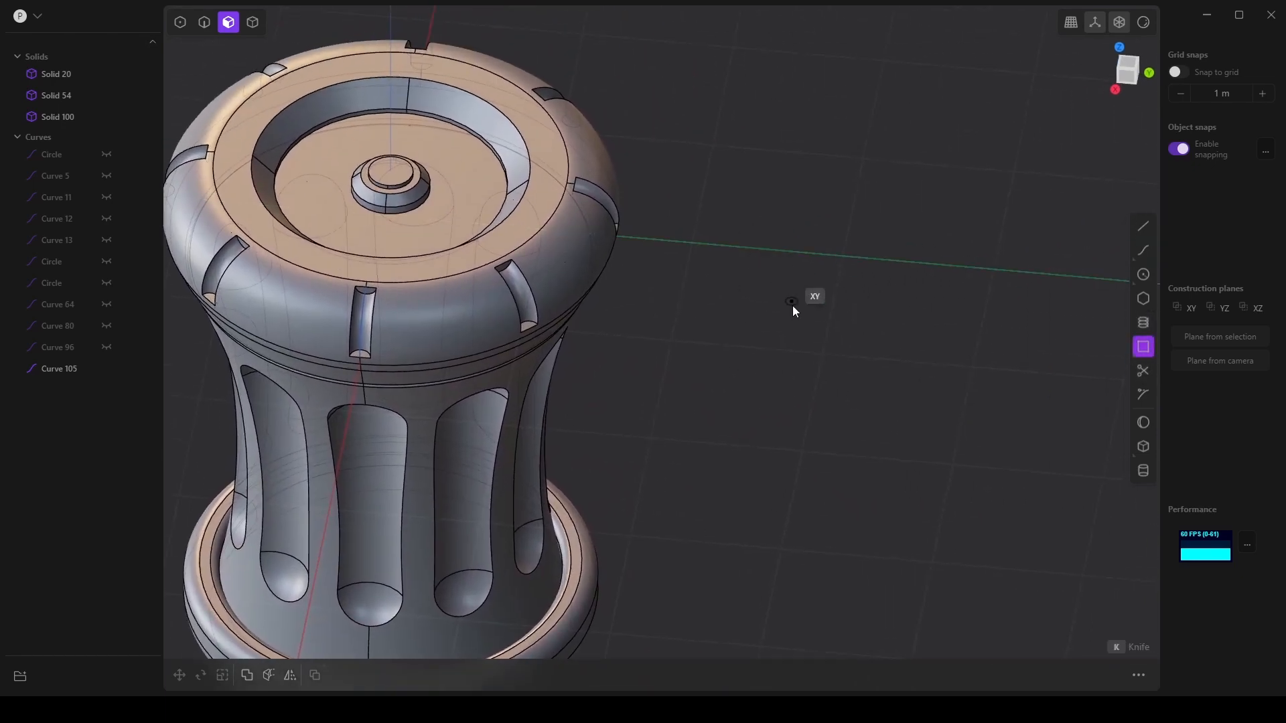
shift+middle_drag(734, 258, 825, 404)
middle_drag(457, 331, 487, 296)
shift+middle_drag(669, 360, 781, 383)
scroll(665, 339, down, 2)
scroll(723, 382, up, 3)
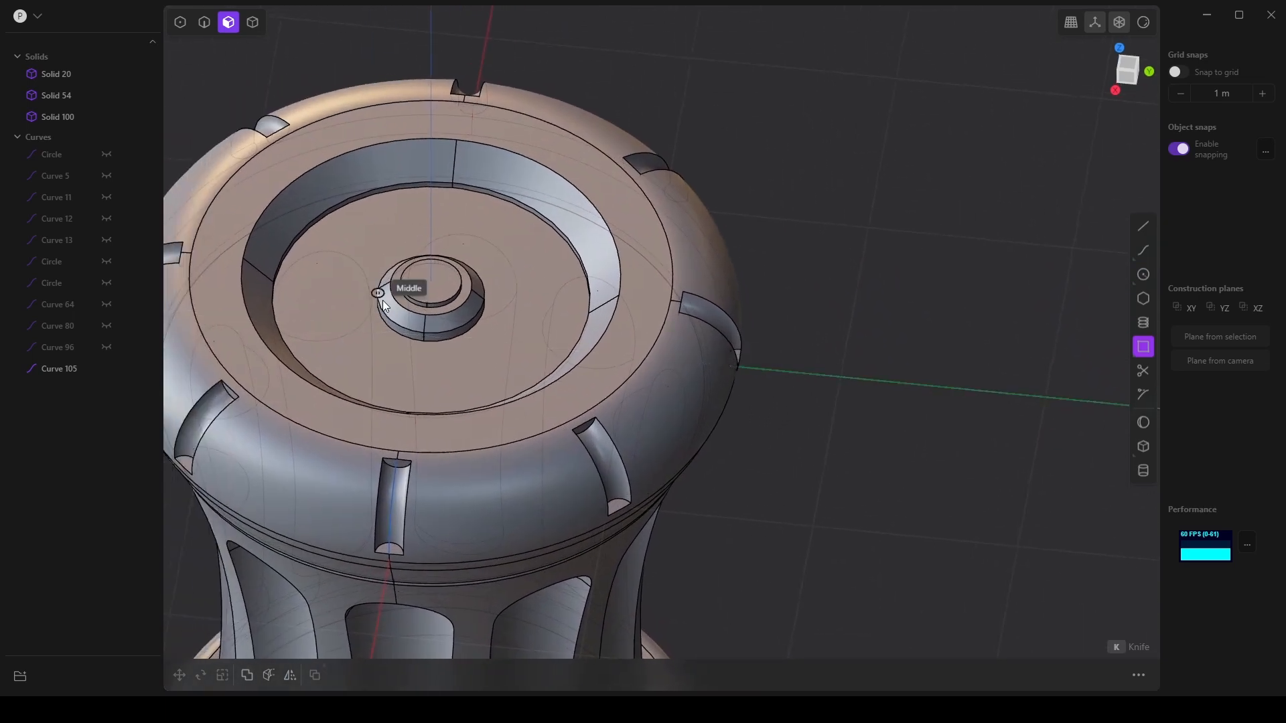
scroll(826, 424, down, 3)
shift+middle_drag(826, 424, 672, 255)
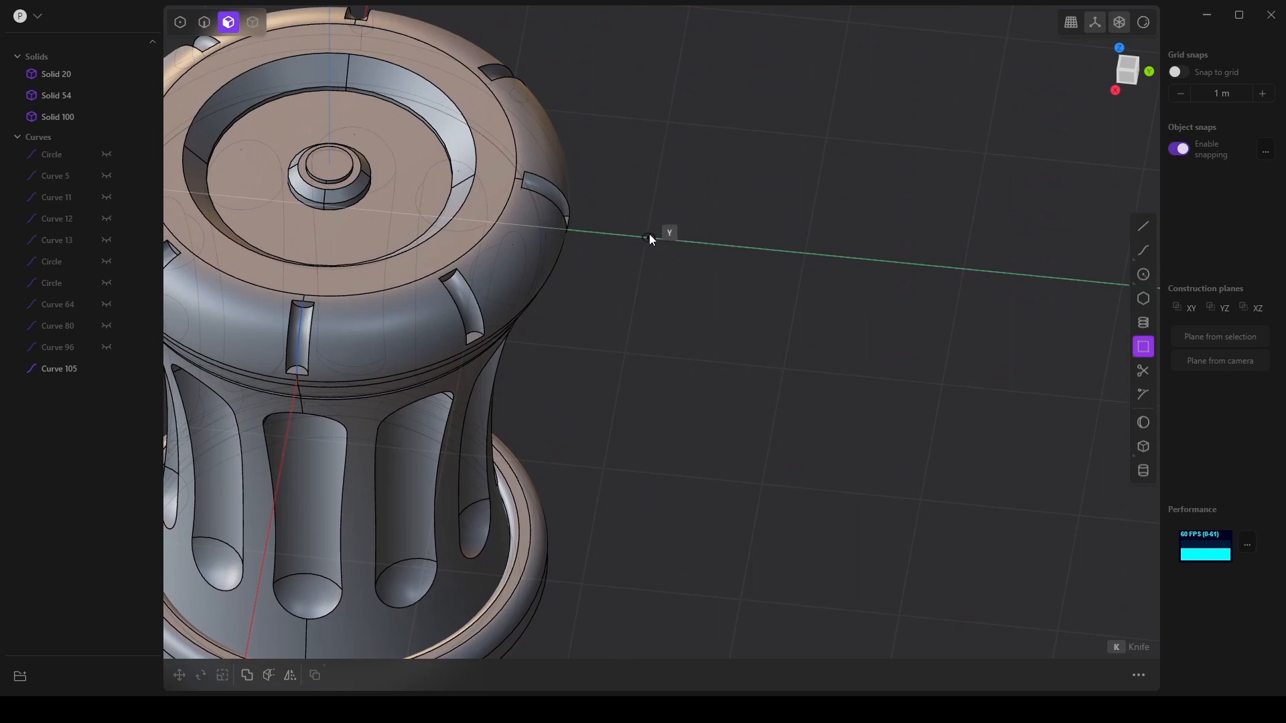
click(707, 243)
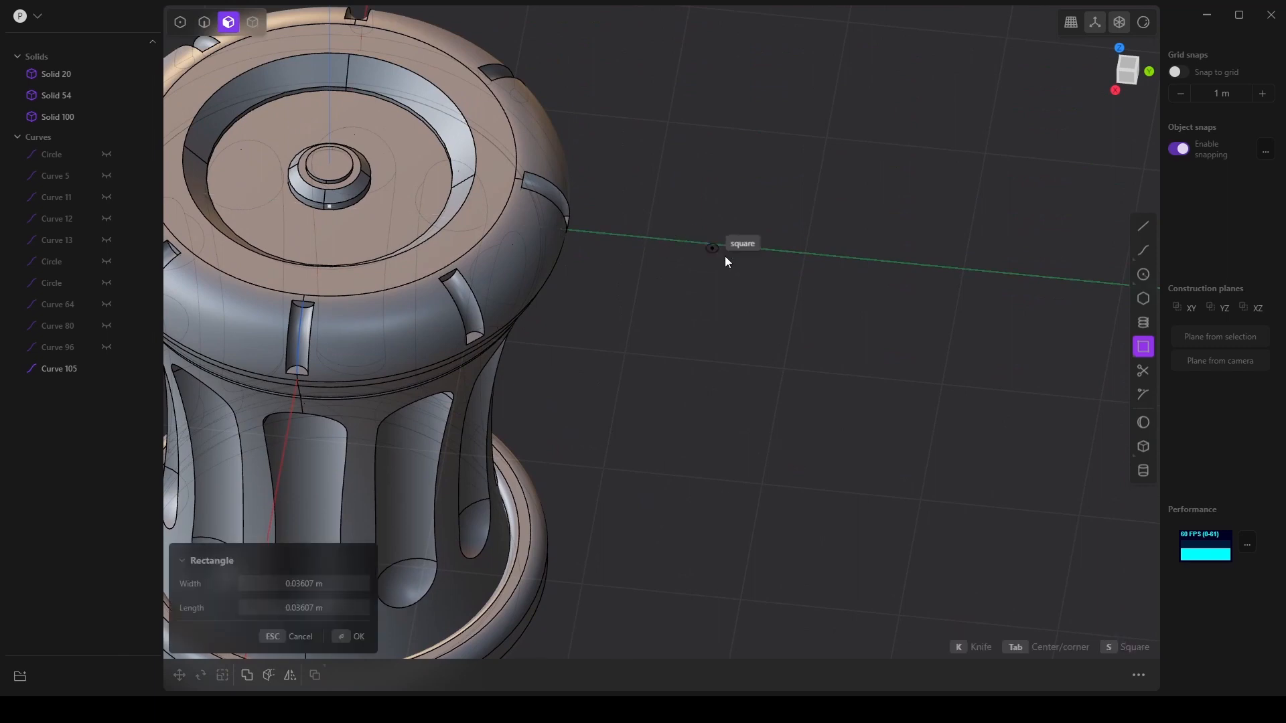
click(793, 339)
Extrude the rectangle's region upward into a separate solid block beside the column's rounded top.
middle_drag(782, 359, 516, 390)
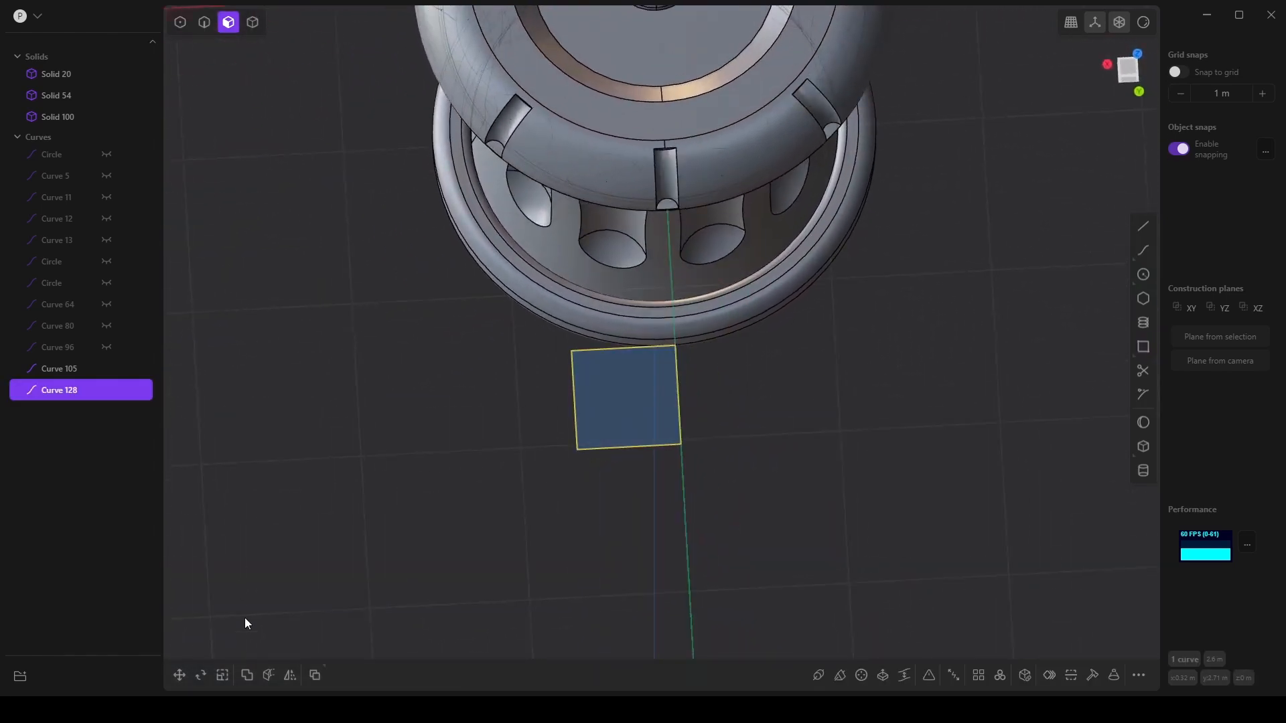
middle_drag(245, 623, 557, 554)
click(689, 312)
key(e)
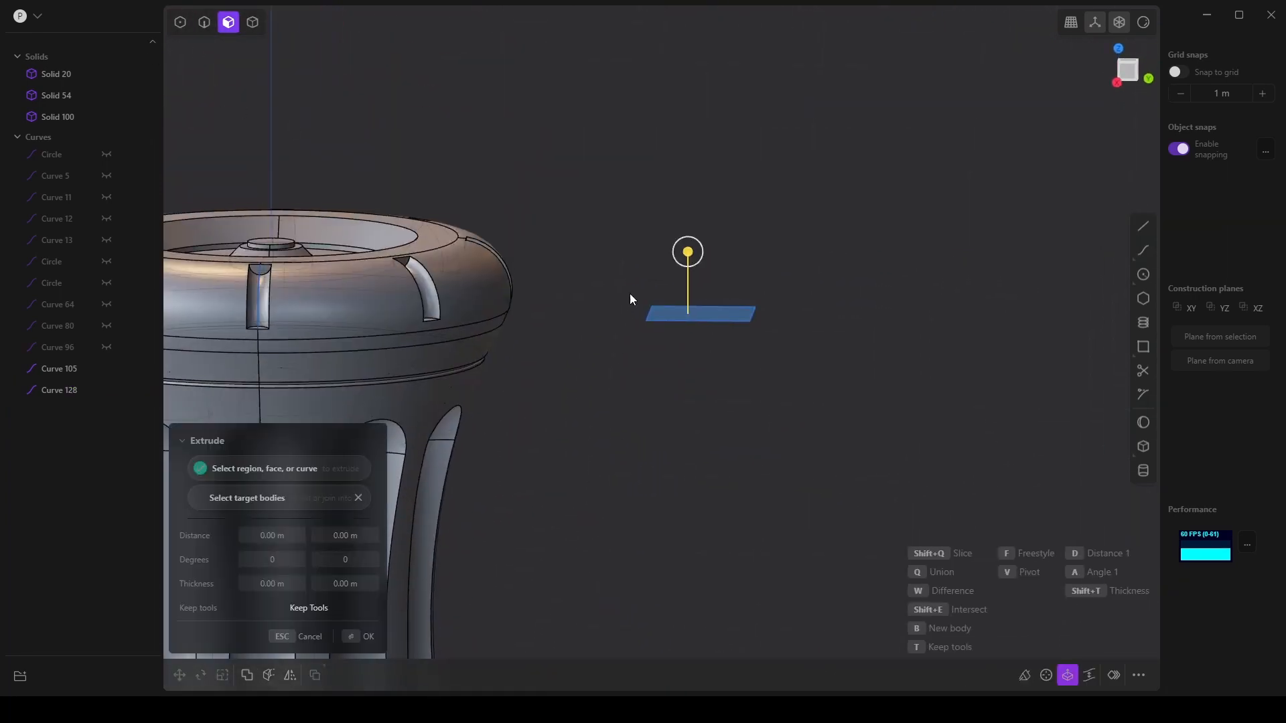
drag(688, 255, 692, 158)
key(Return)
Align the view squarely to the block's right side and frame the block closely.
middle_drag(737, 371, 749, 406)
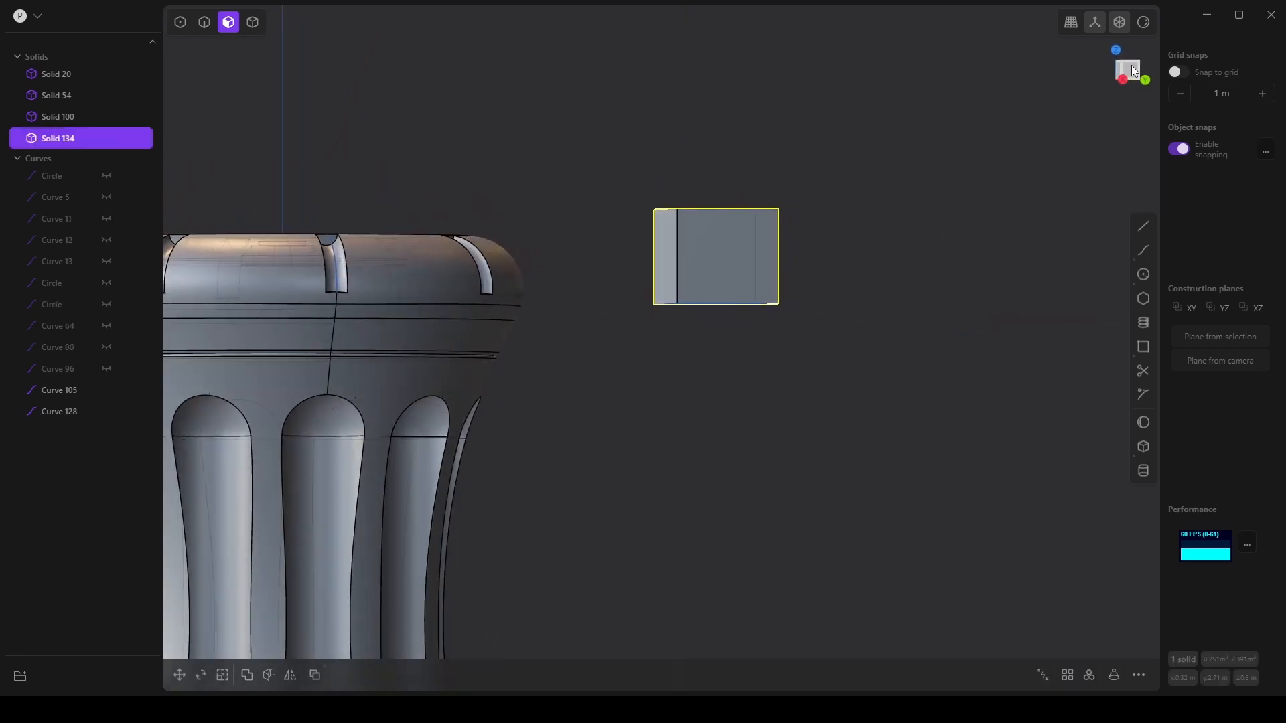
click(1132, 65)
shift+middle_drag(754, 352, 735, 469)
scroll(736, 469, up, 4)
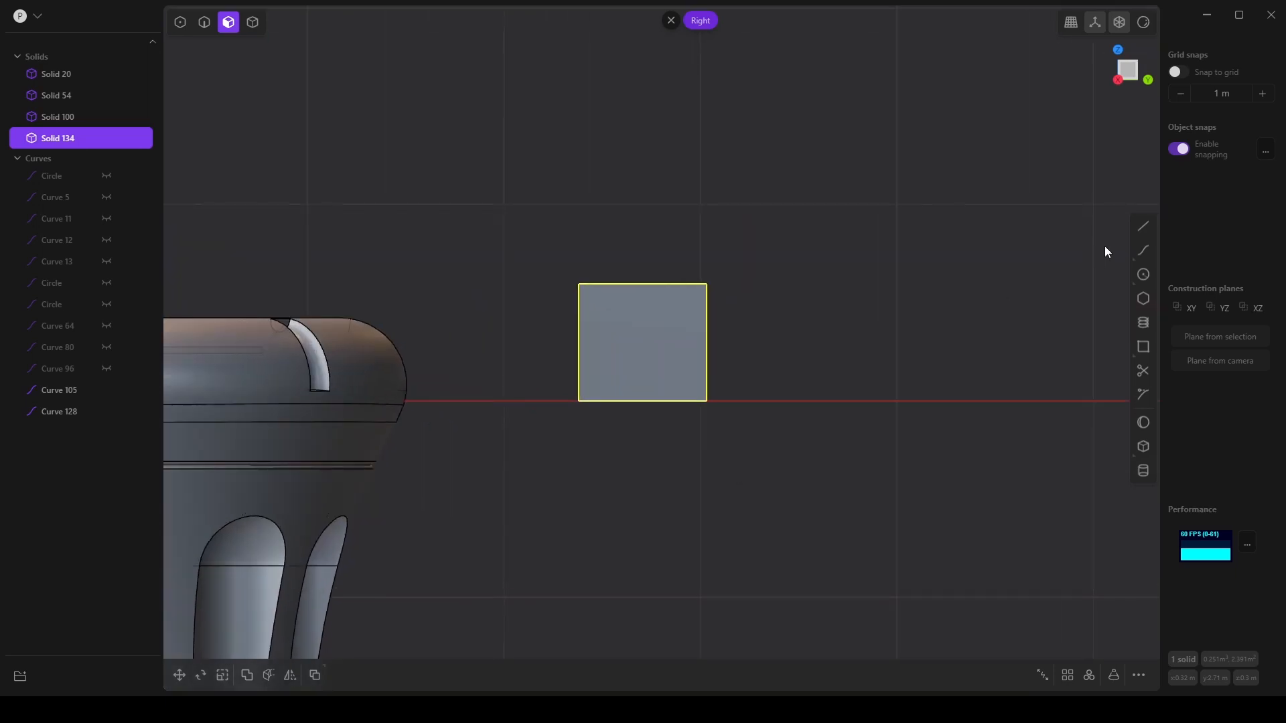
click(1144, 226)
click(629, 252)
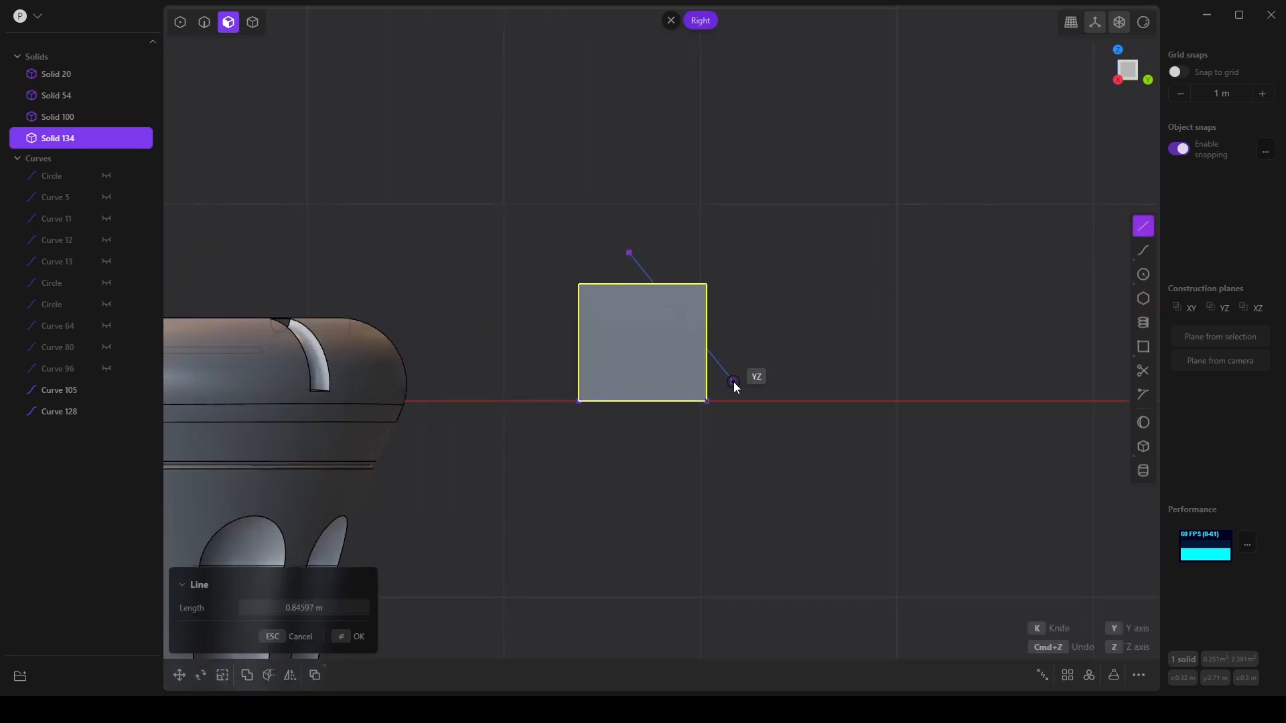
key(Escape)
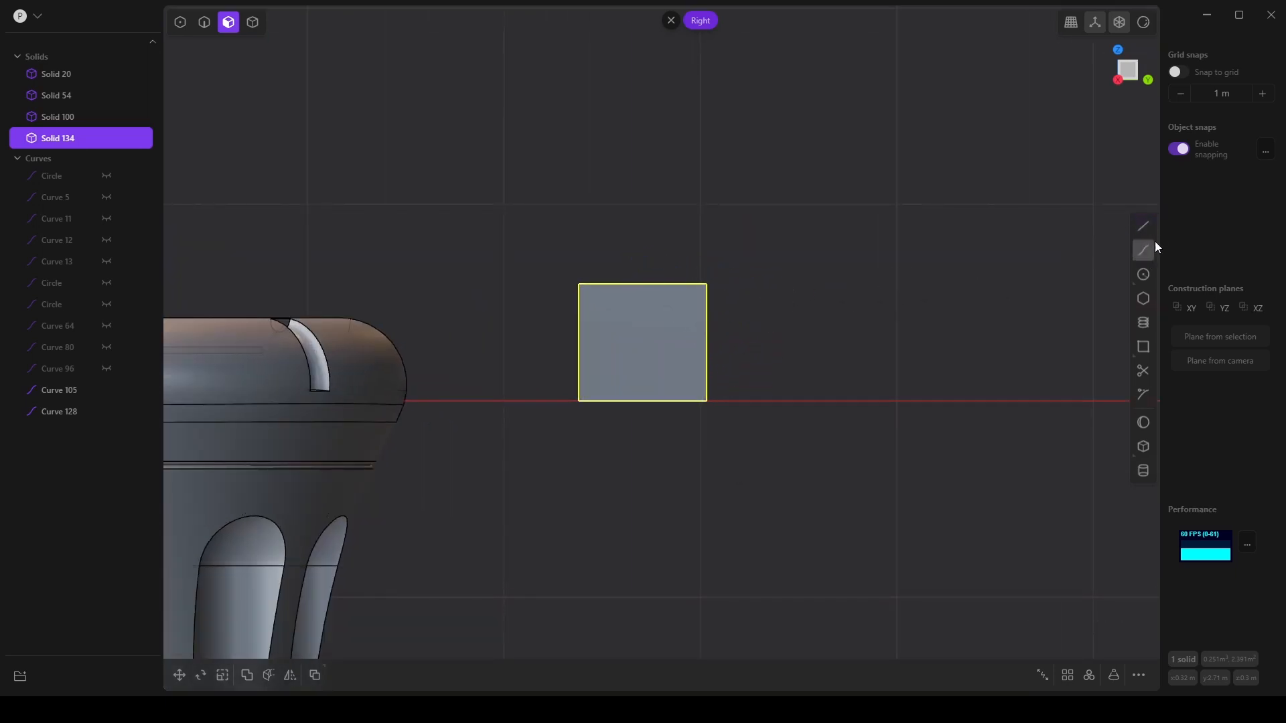
Draw a diagonal line across the block's upper outer corner, extending past its top and outer side.
click(1143, 226)
click(628, 270)
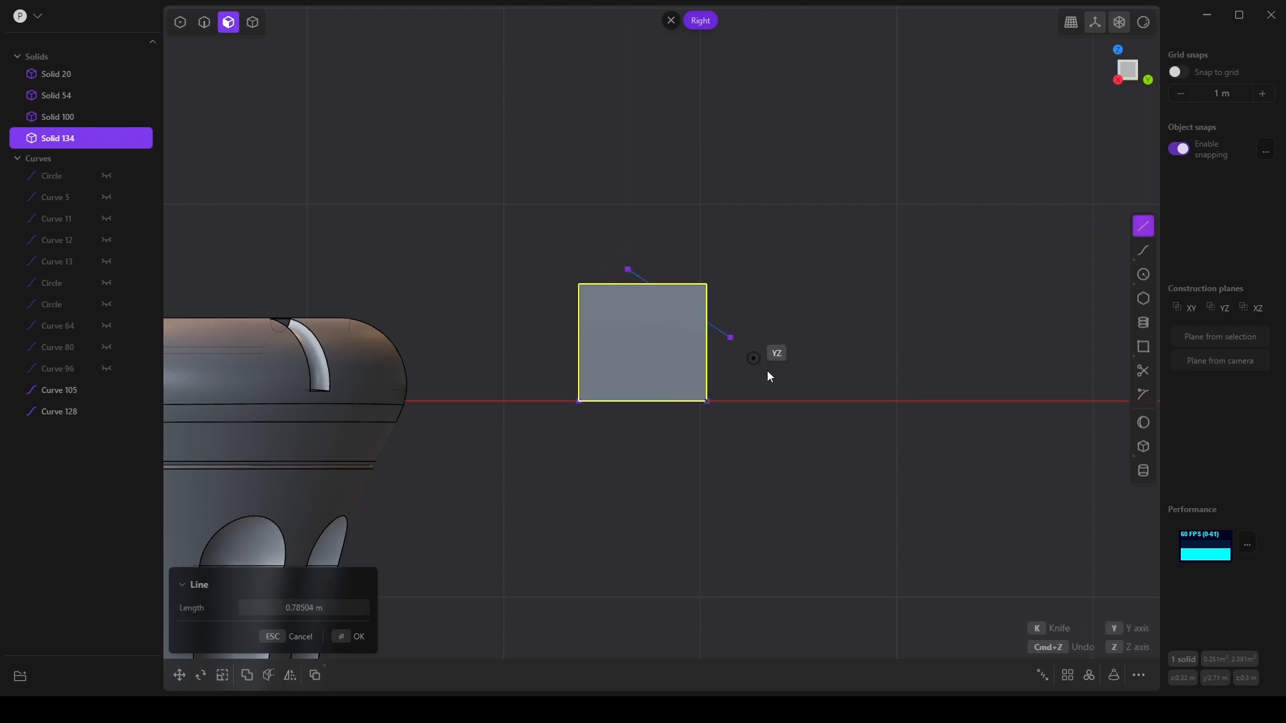
click(728, 390)
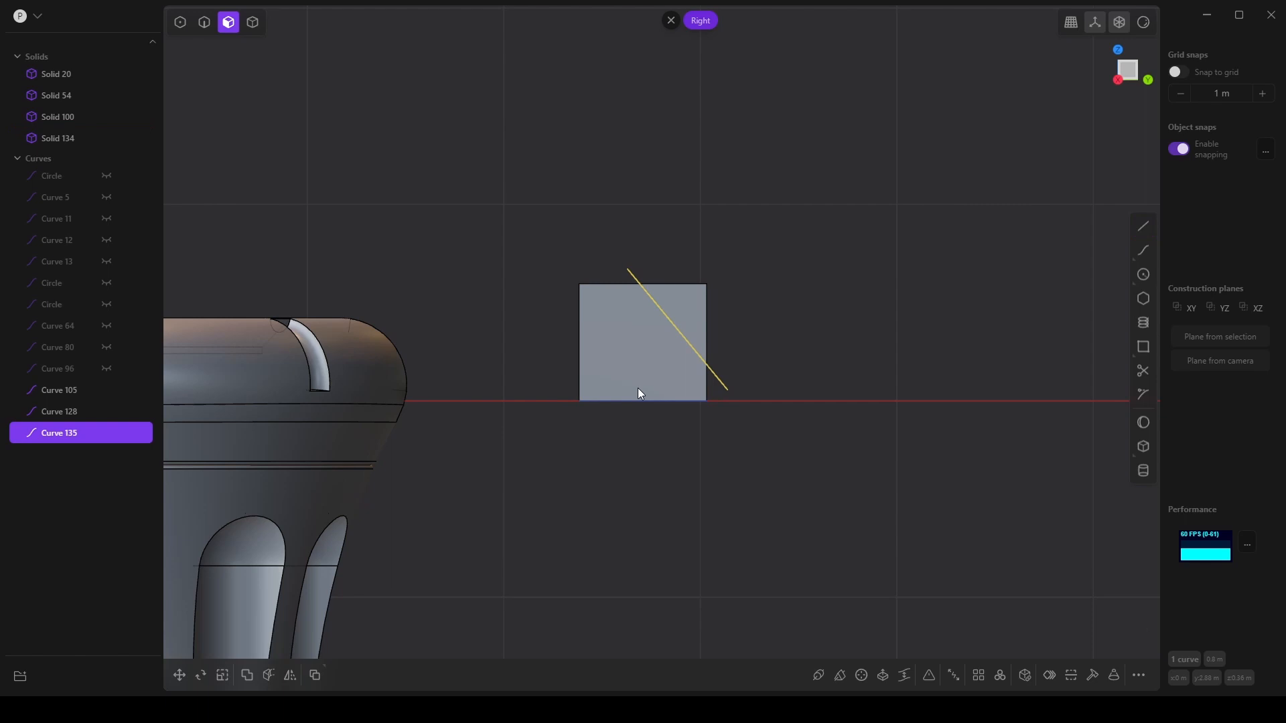
click(640, 343)
key(o)
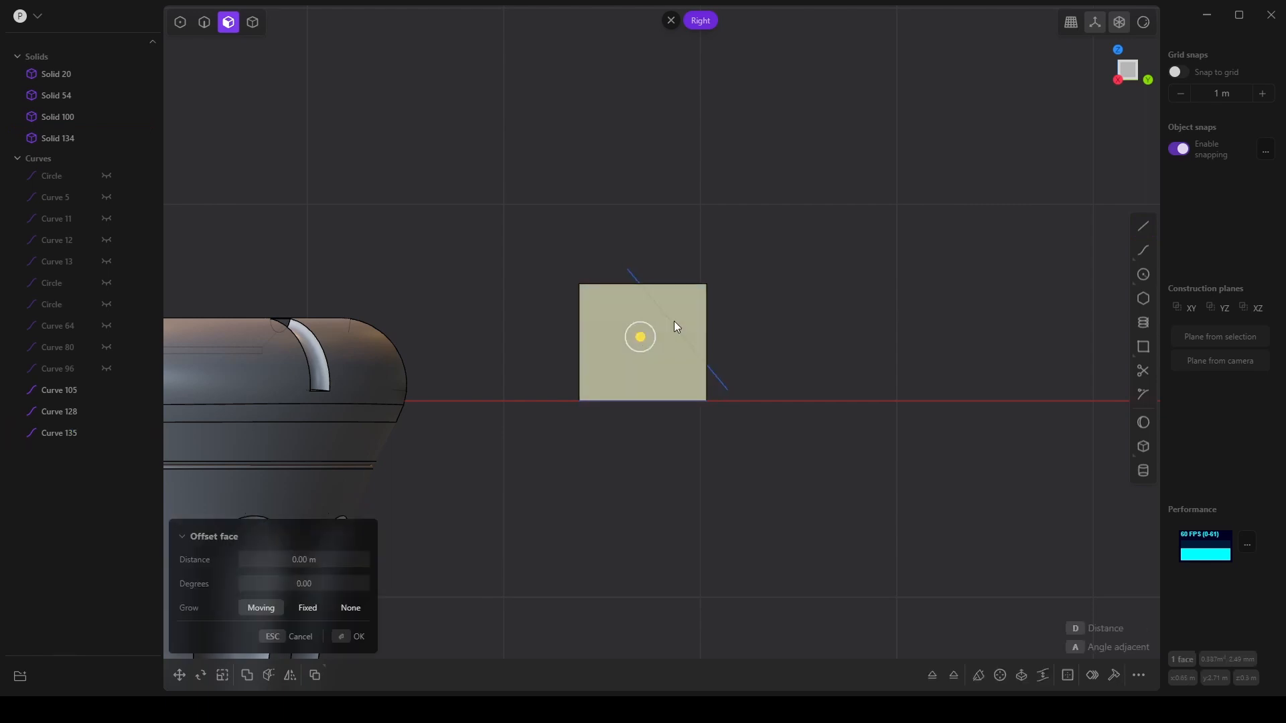
click(50, 440)
shift+click(74, 136)
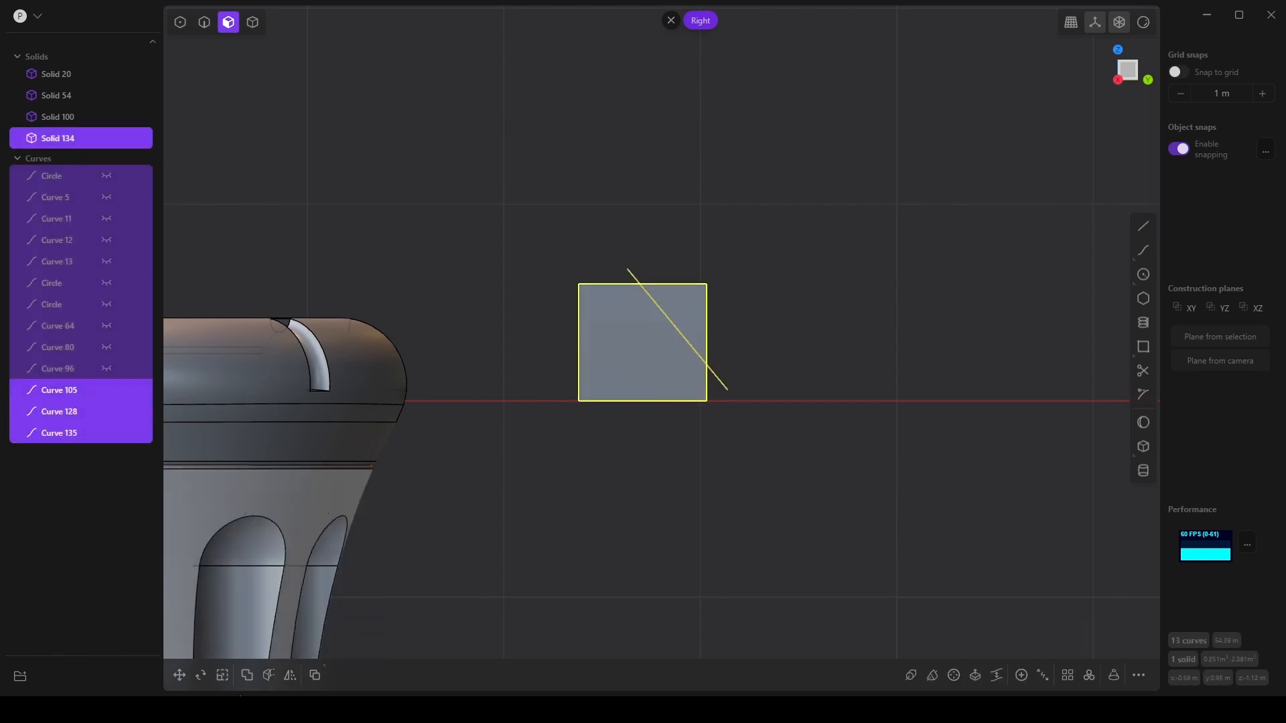
click(61, 433)
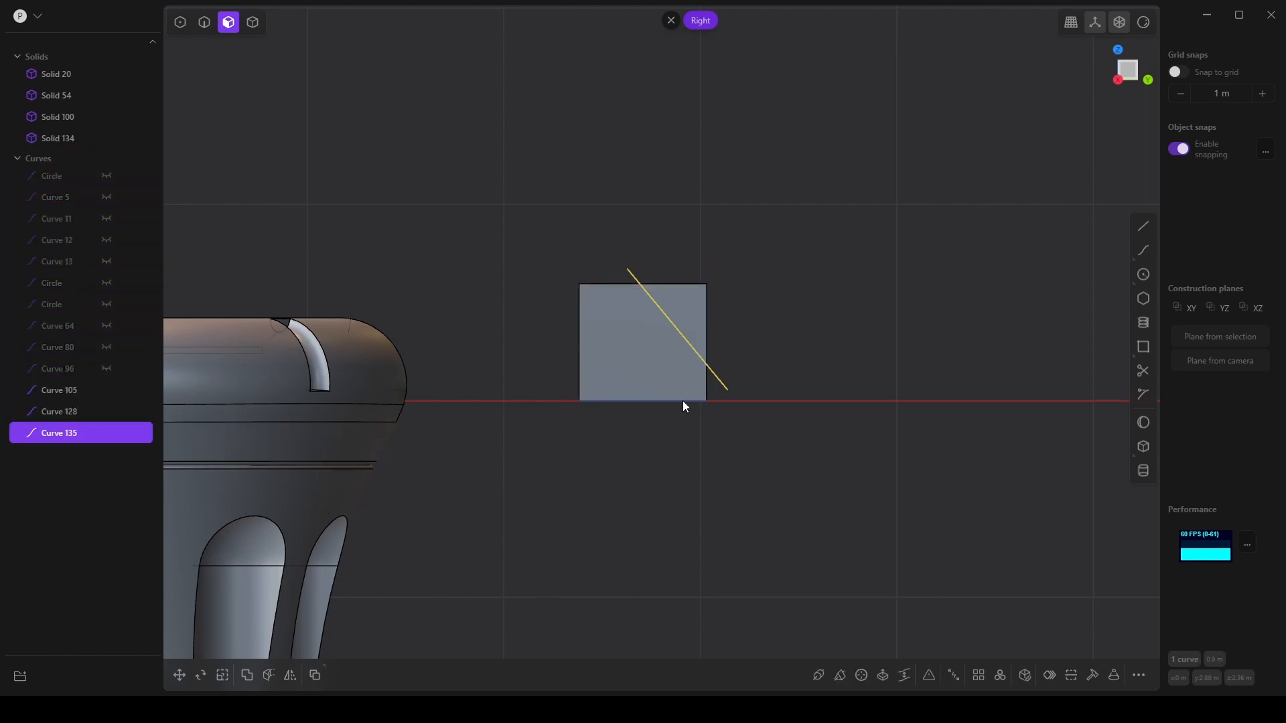
click(580, 343)
key(o)
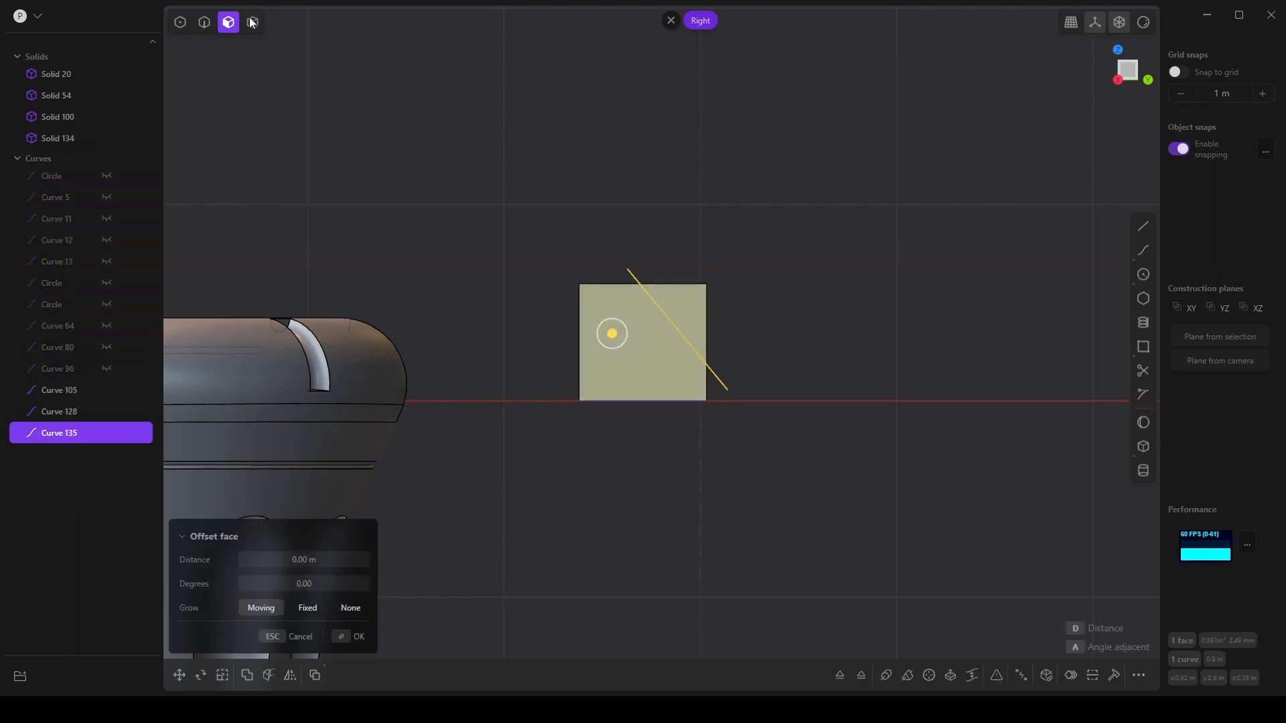
Enable selection of whole solids, try to cut the block with the diagonal line, and clear the selection.
click(252, 22)
click(633, 368)
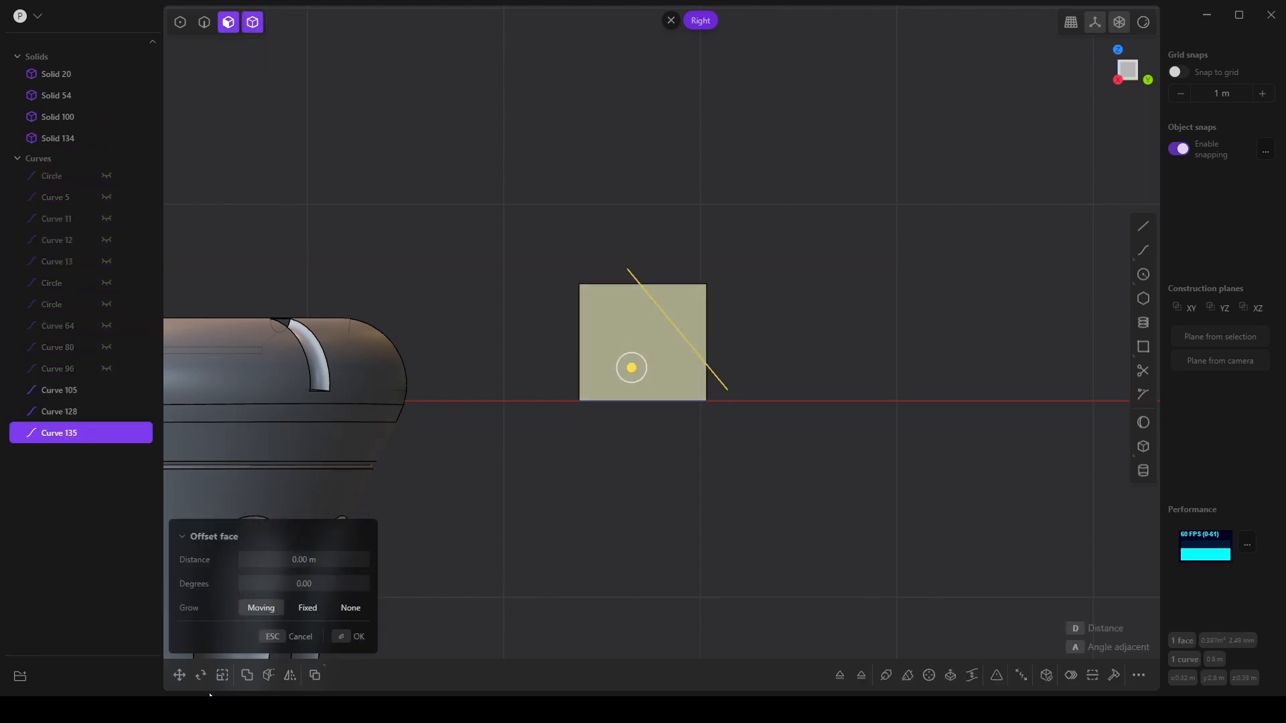
click(271, 676)
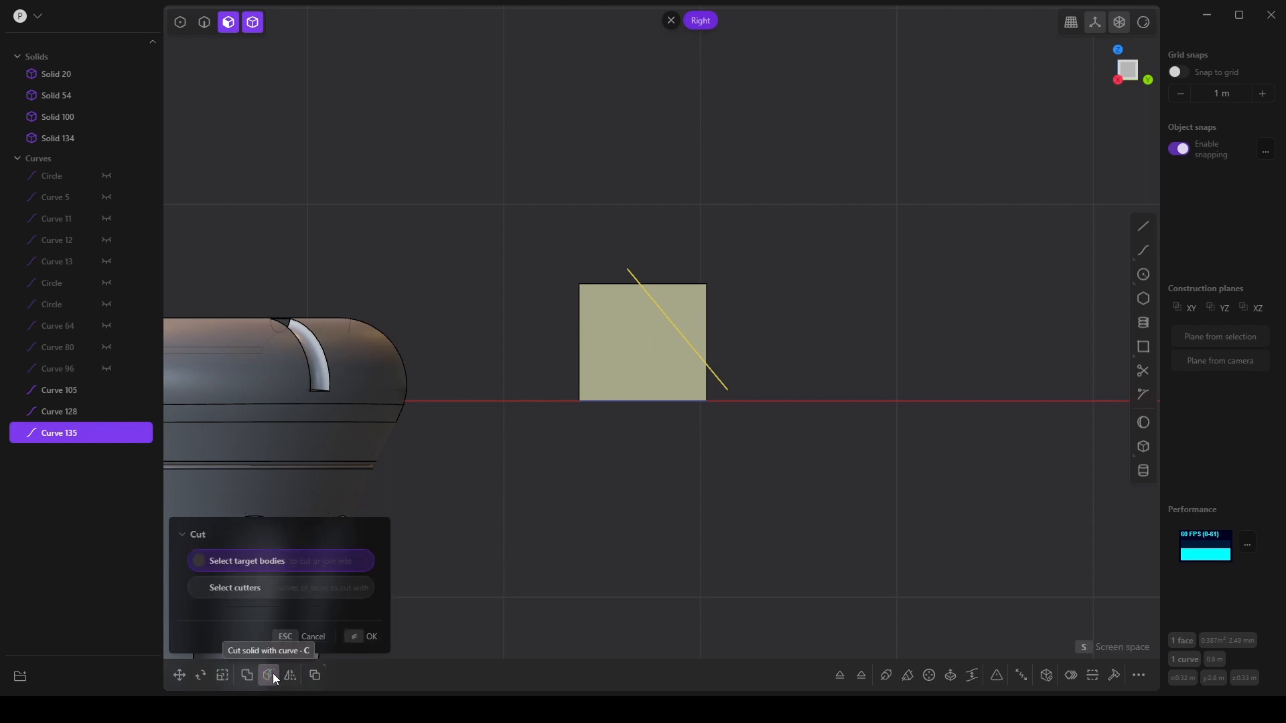
click(370, 636)
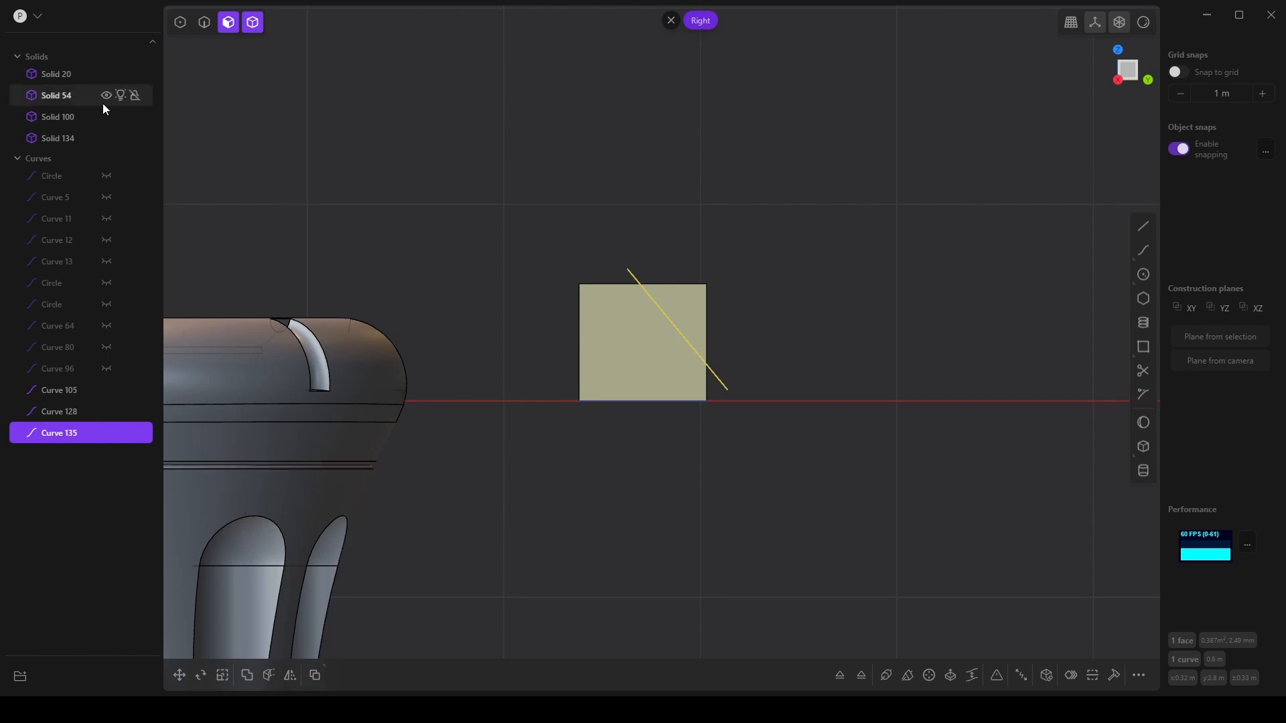
middle_drag(646, 398, 599, 433)
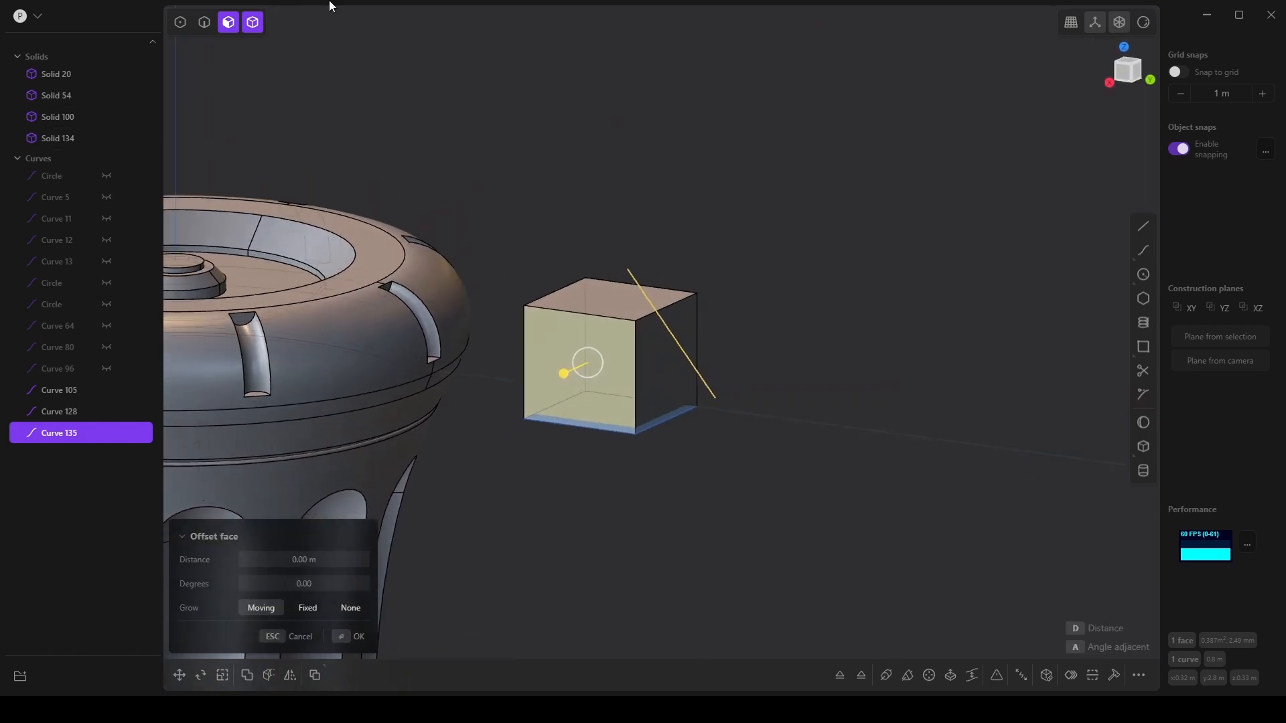
click(517, 210)
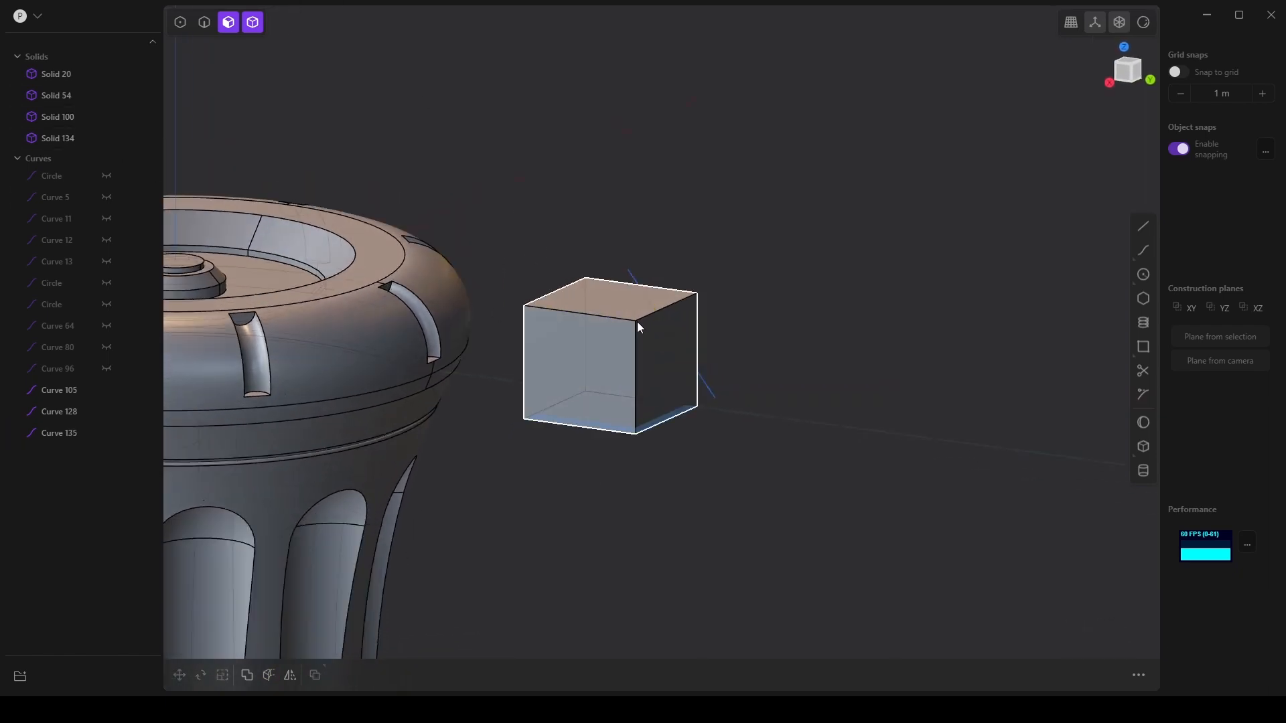
Cut the block along the diagonal line in the right view and remove the cut-off corner and the line.
click(208, 23)
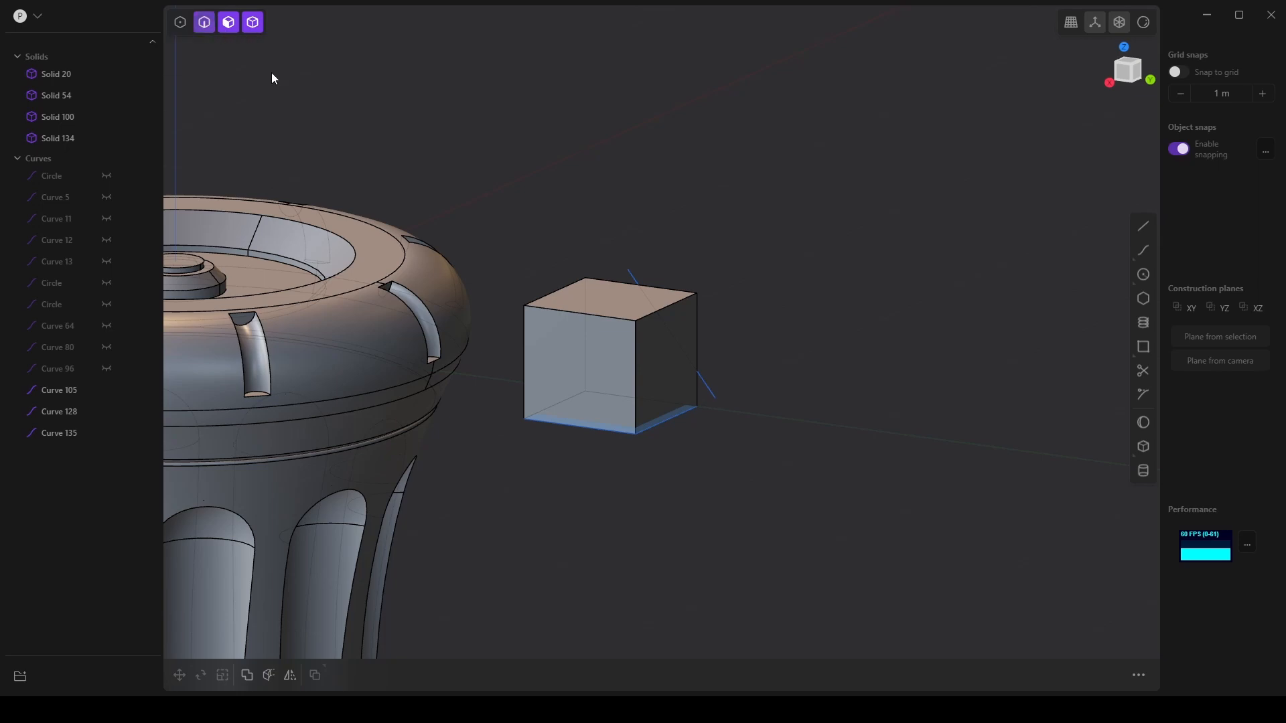
click(710, 393)
shift+click(609, 393)
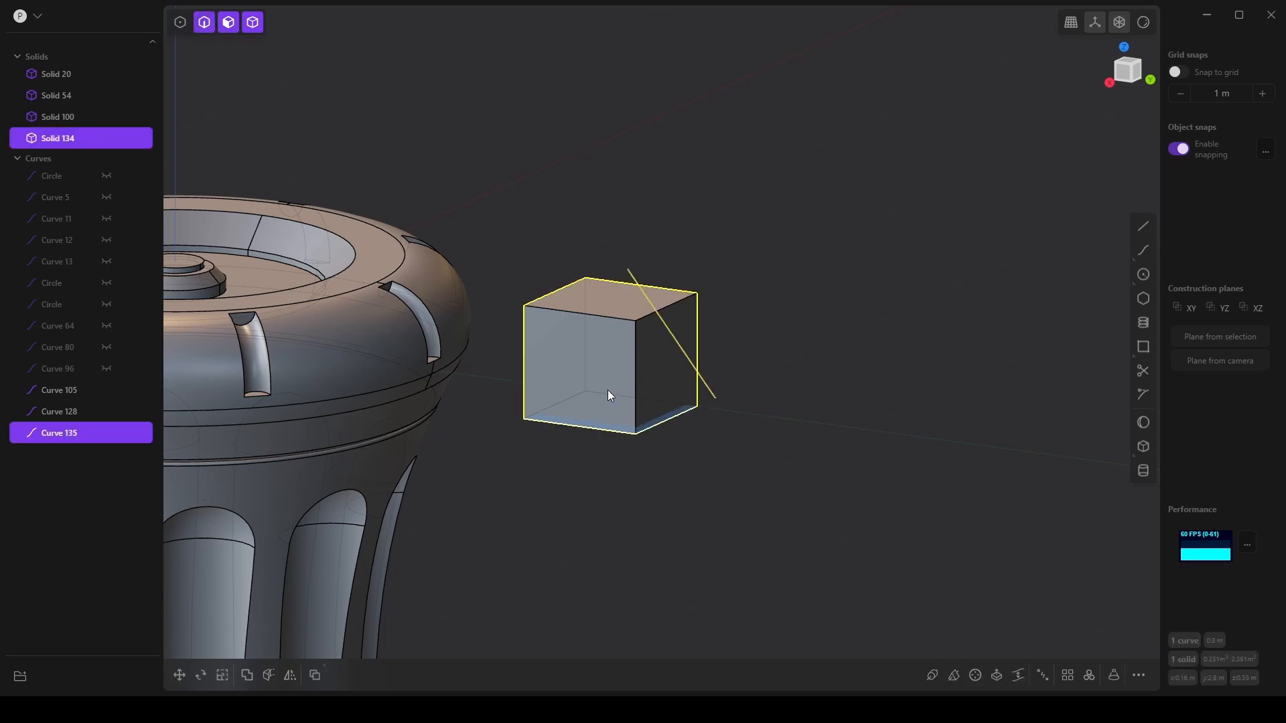
key(KP_3)
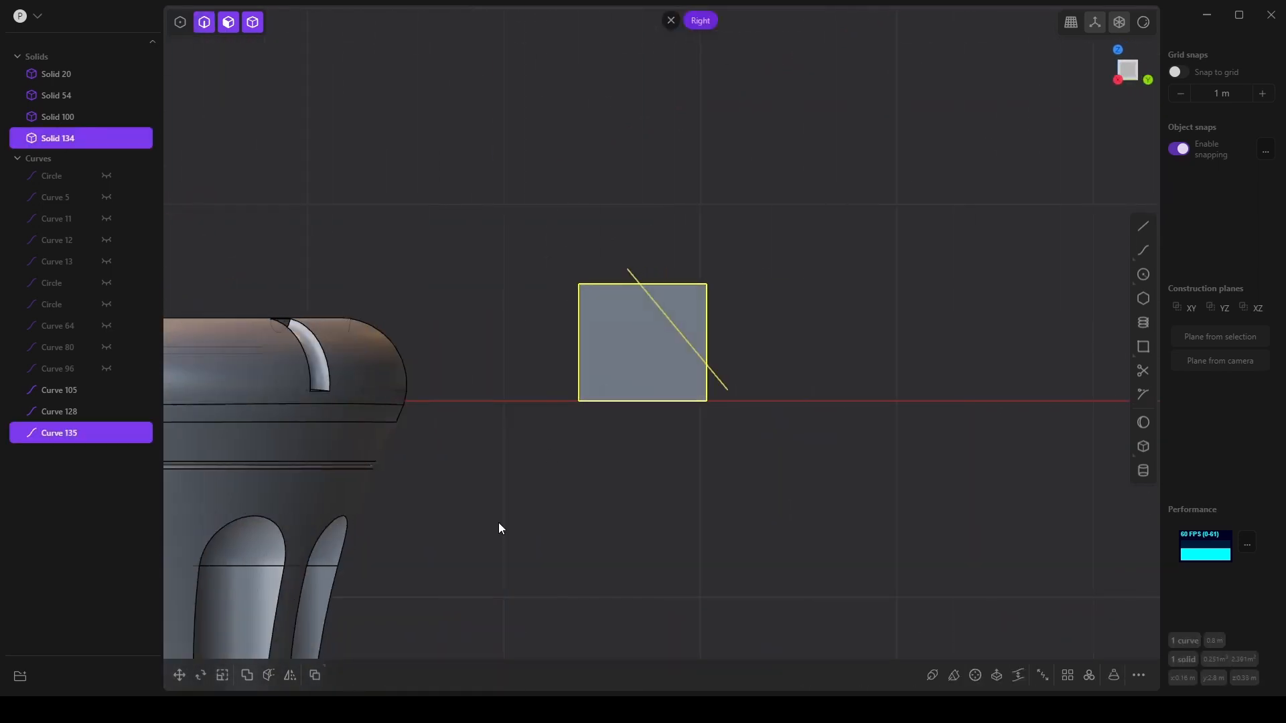
click(264, 675)
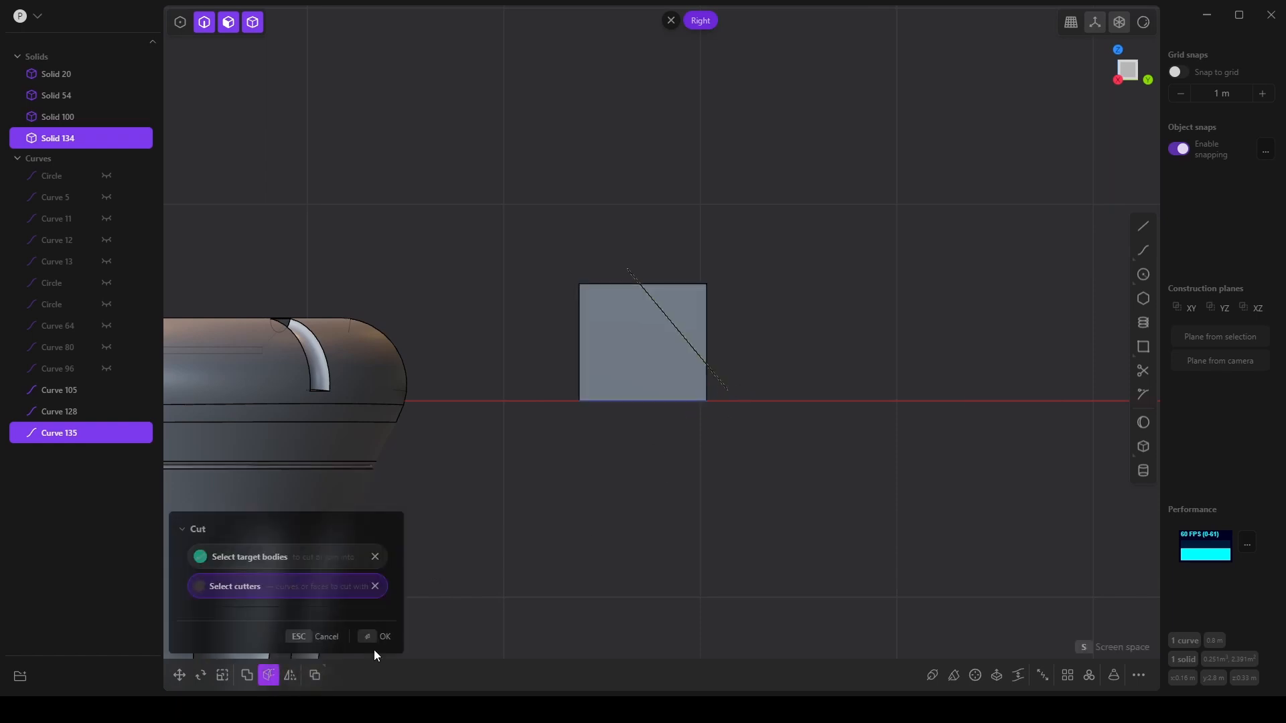
click(370, 633)
key(Delete)
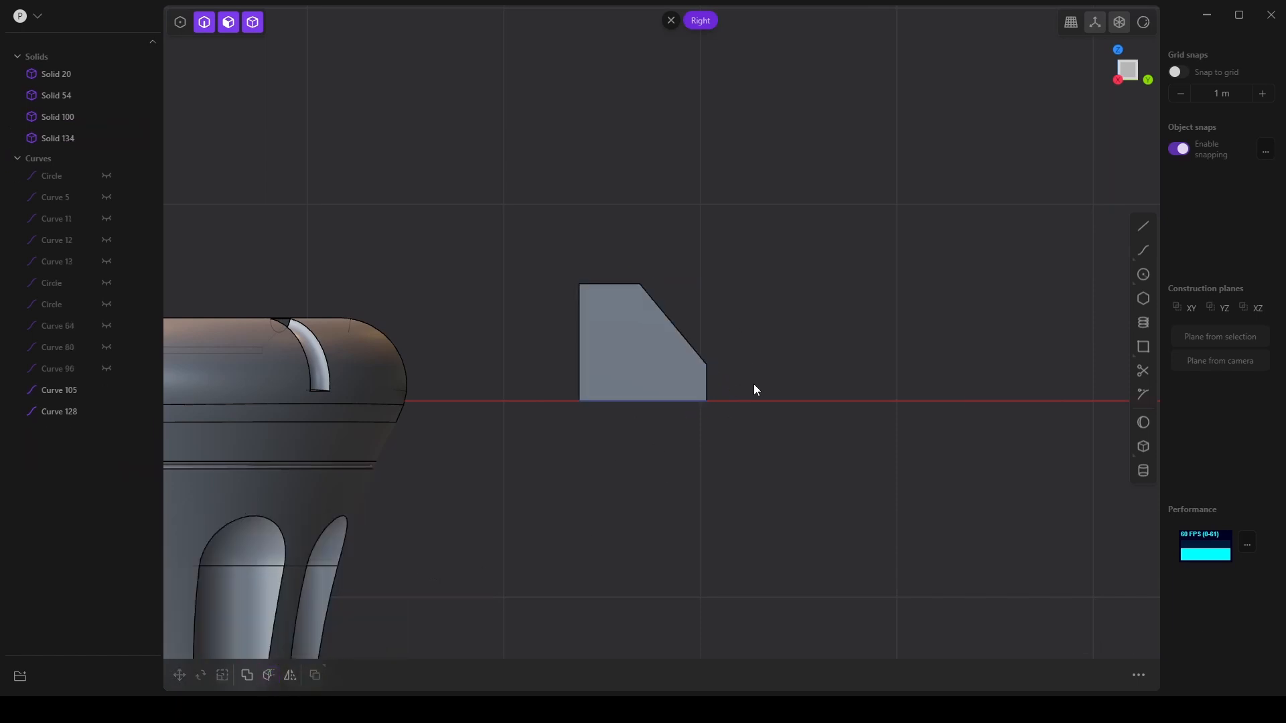
middle_drag(628, 354, 599, 363)
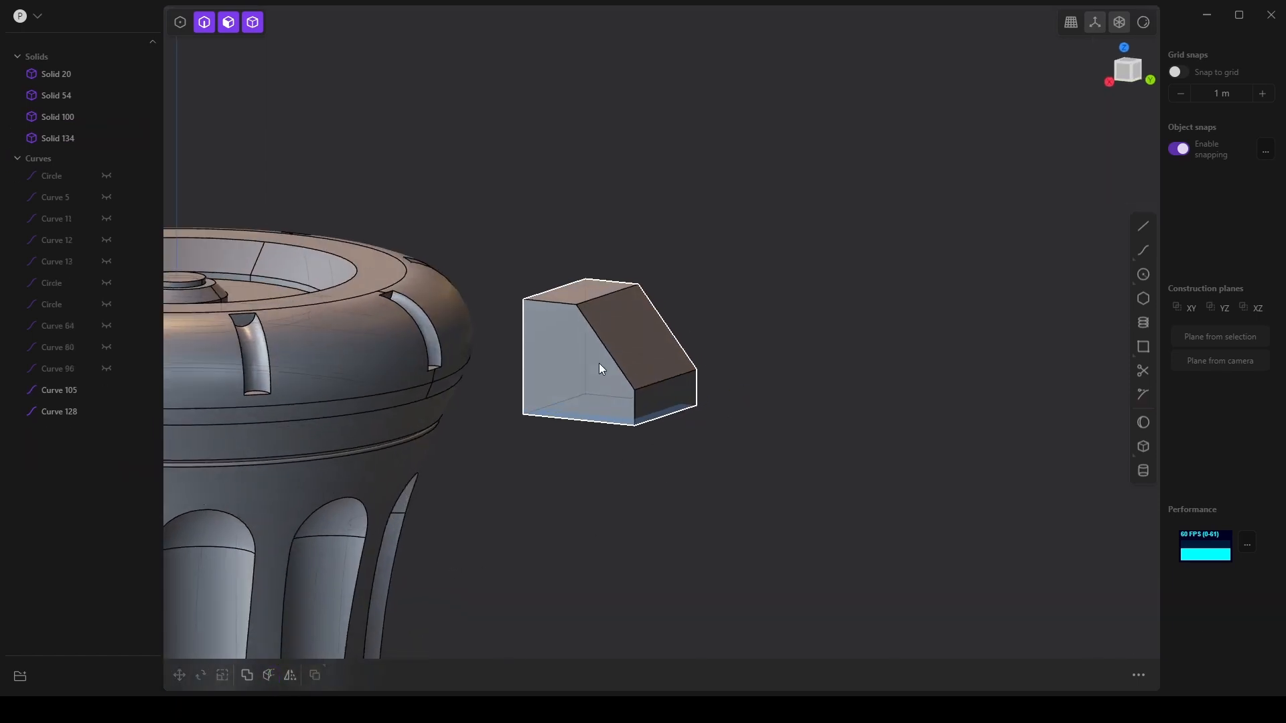
click(61, 412)
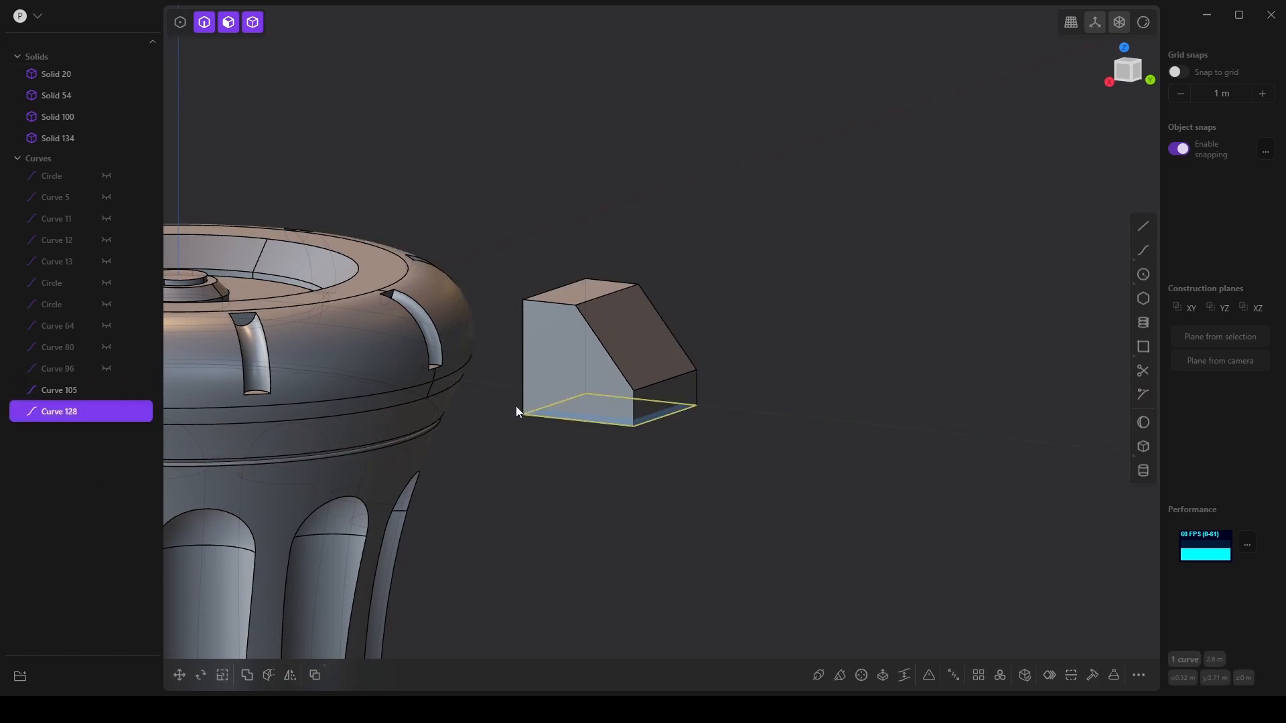
key(g)
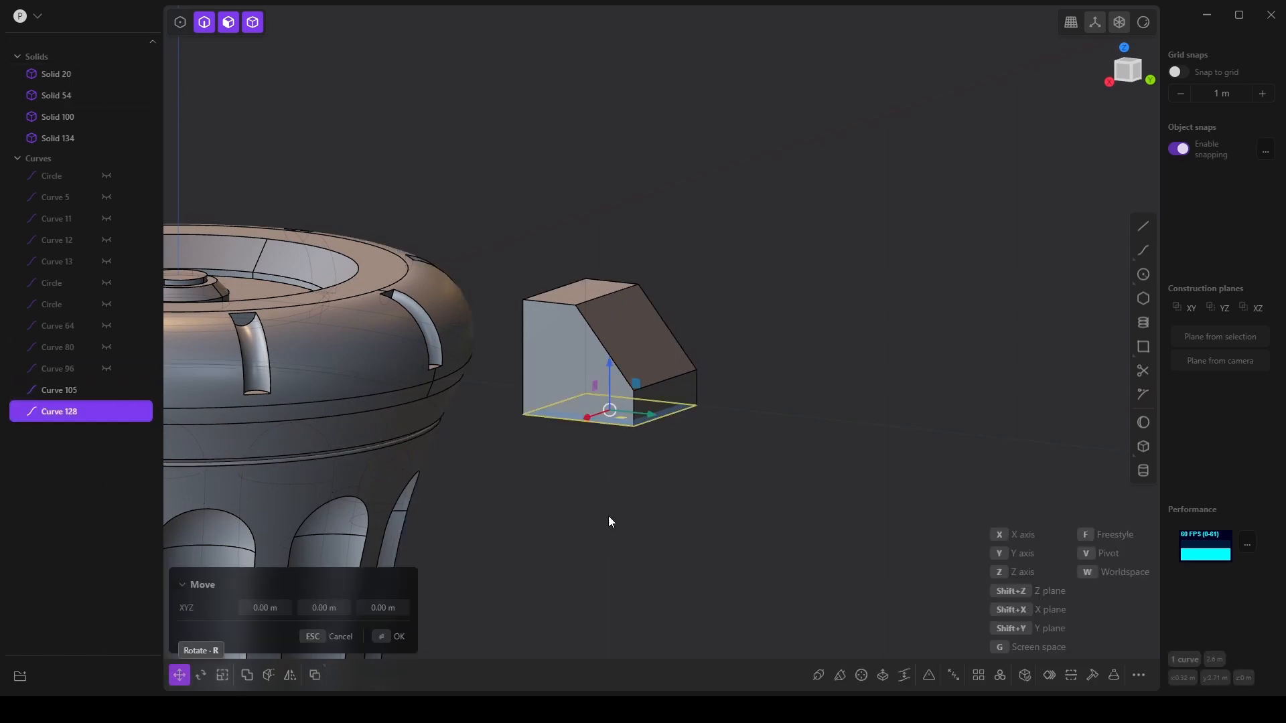
mouse_move(608, 518)
middle_down()
mouse_move(727, 439)
mouse_move(807, 438)
mouse_move(667, 457)
mouse_move(745, 418)
mouse_move(669, 452)
mouse_move(550, 468)
mouse_move(640, 488)
mouse_move(616, 513)
middle_up()
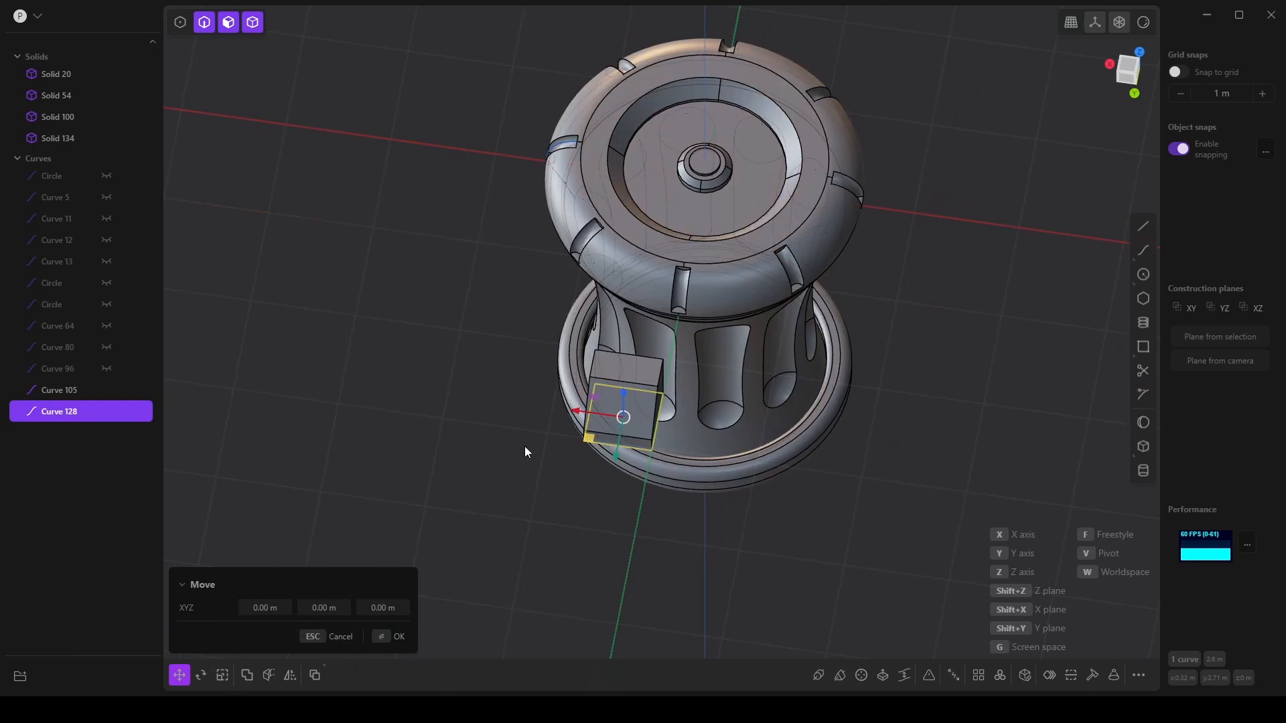
middle_drag(524, 447, 255, 41)
drag(595, 422, 675, 423)
key(Escape)
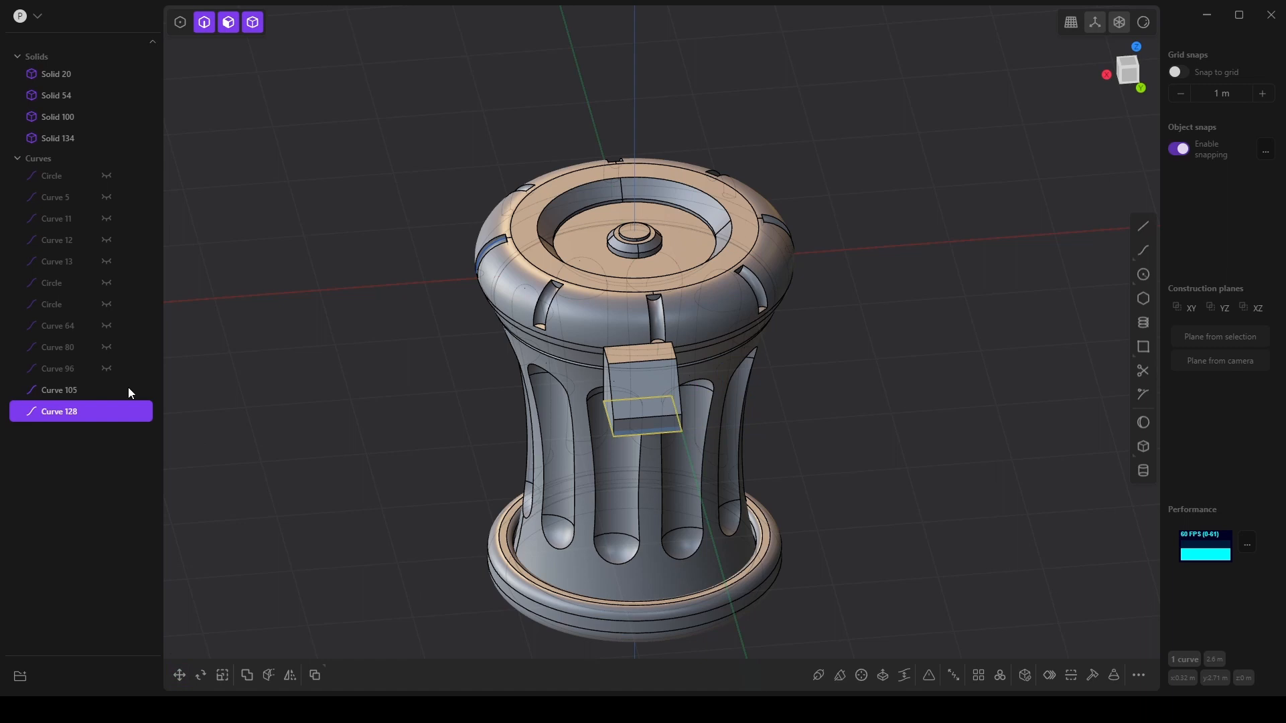
Move the bevelled block down and inward onto the base ring, by about -0.303, -1.604 and -3.189 m in X, Y and Z.
click(67, 144)
key(g)
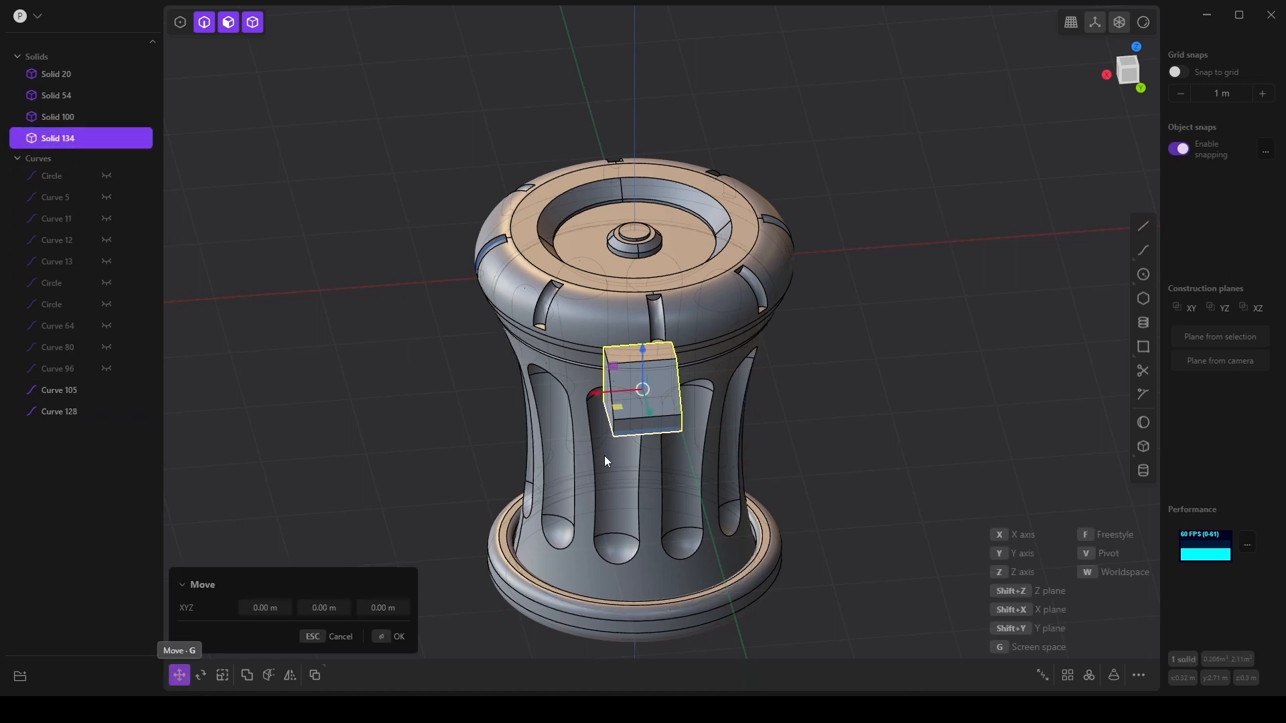
drag(598, 394, 628, 395)
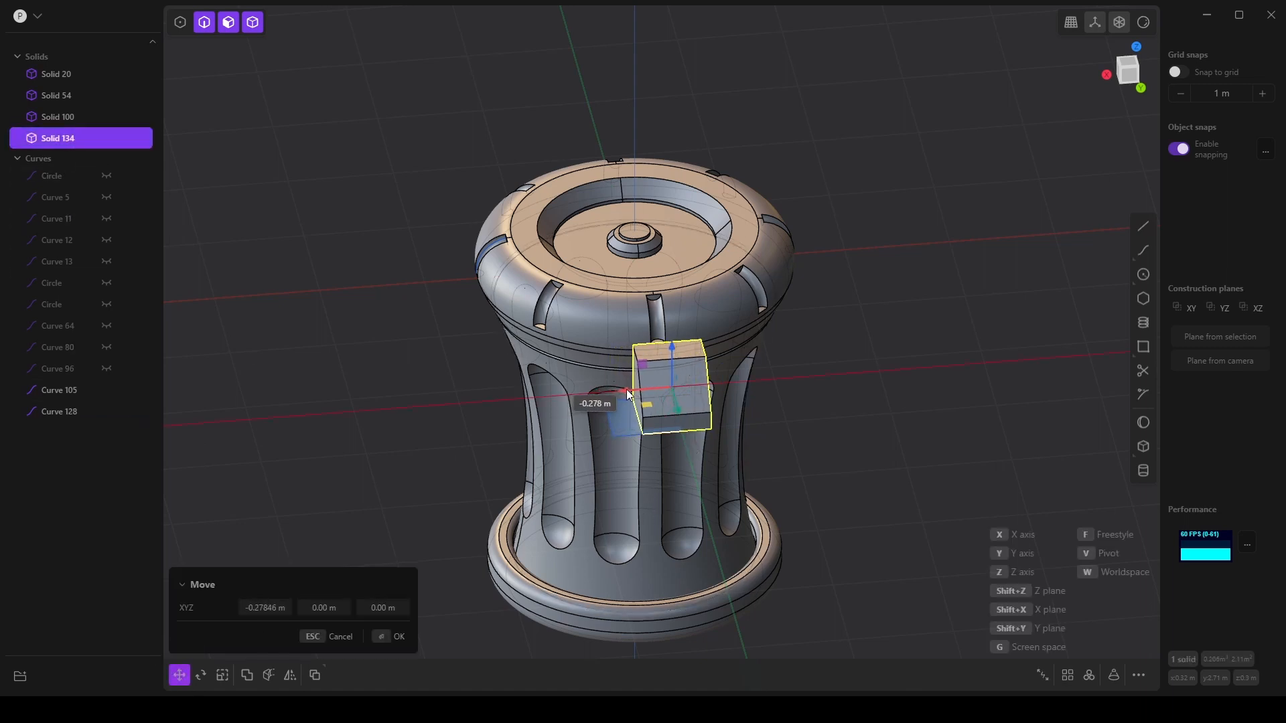
middle_drag(672, 422, 723, 392)
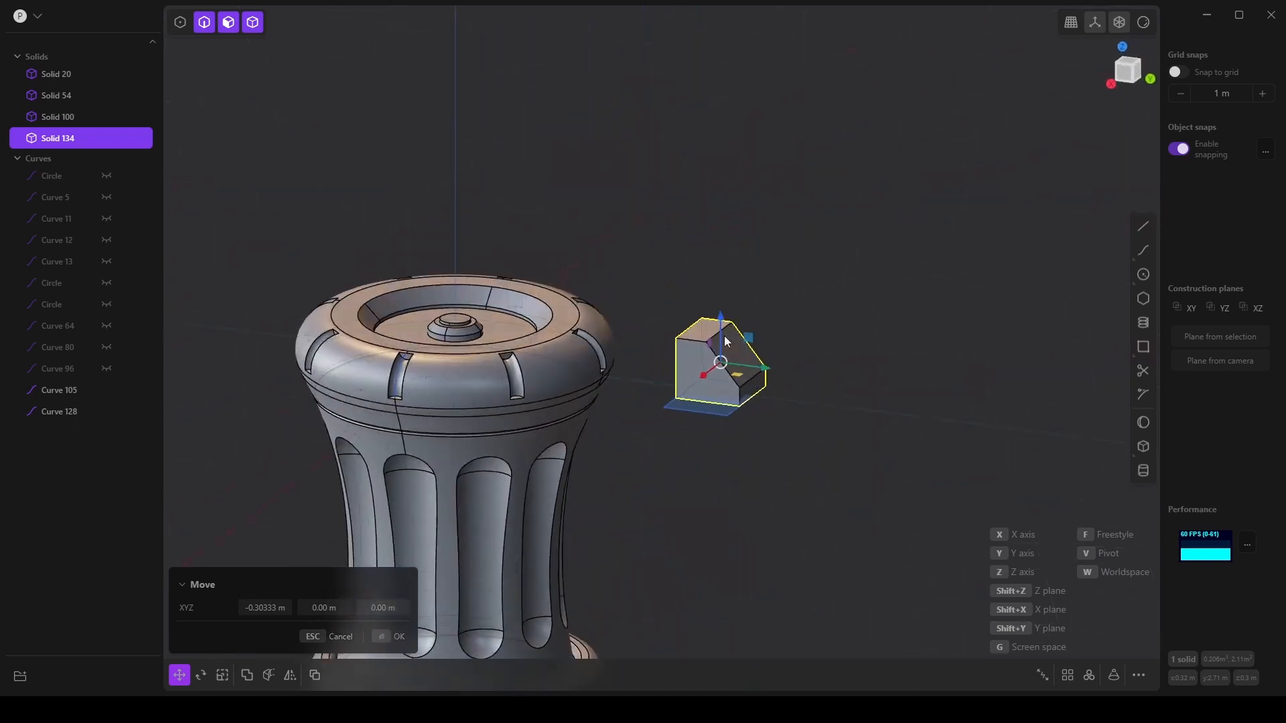
drag(723, 338, 721, 594)
shift+middle_drag(716, 540, 731, 373)
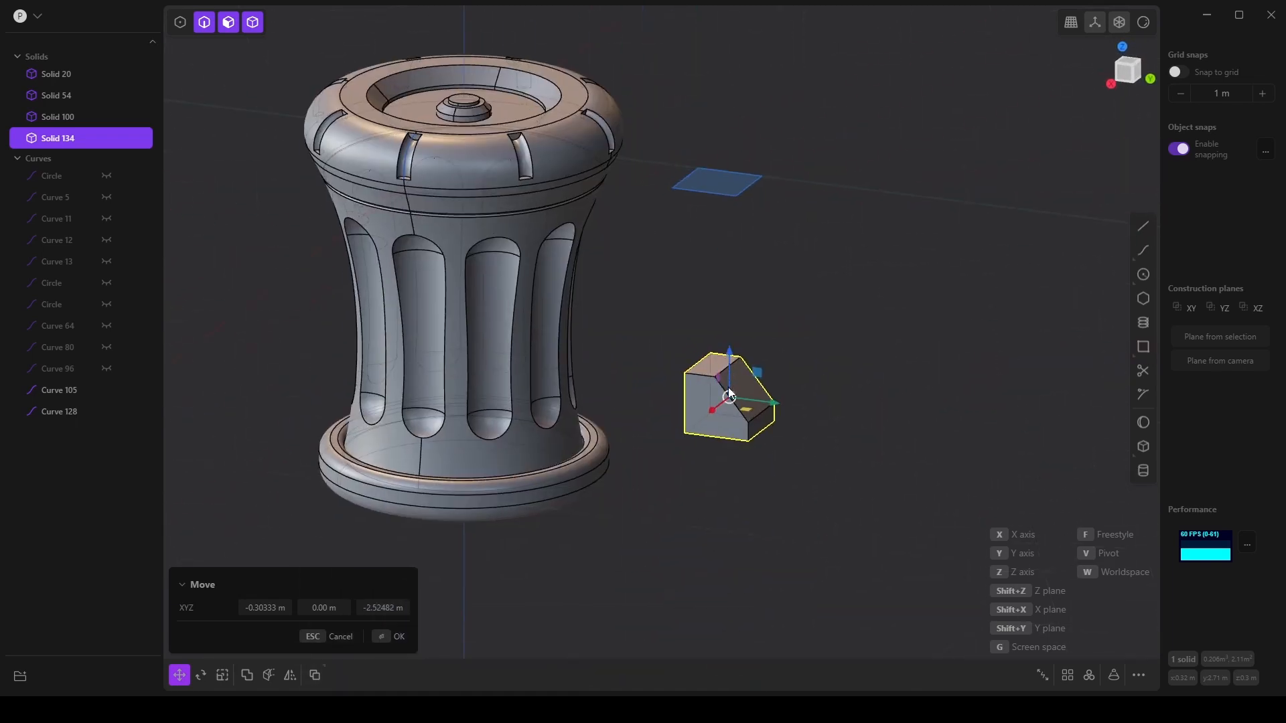
drag(731, 379, 615, 463)
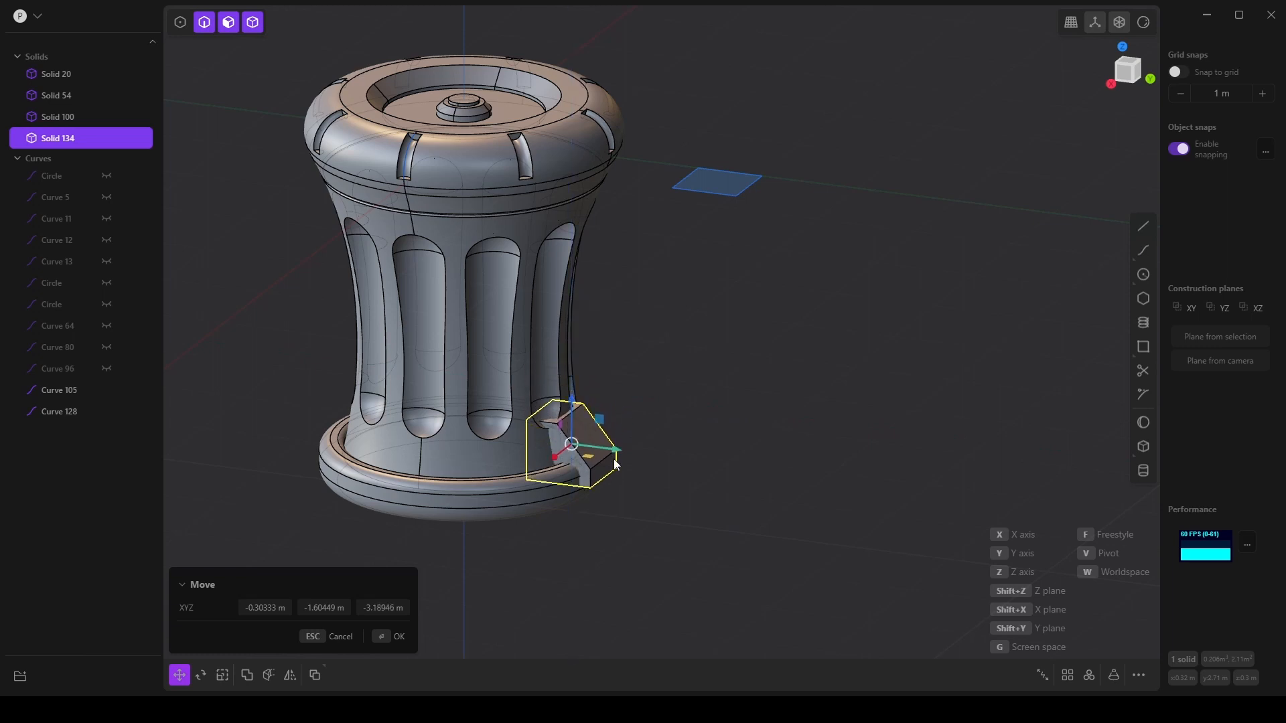
click(222, 677)
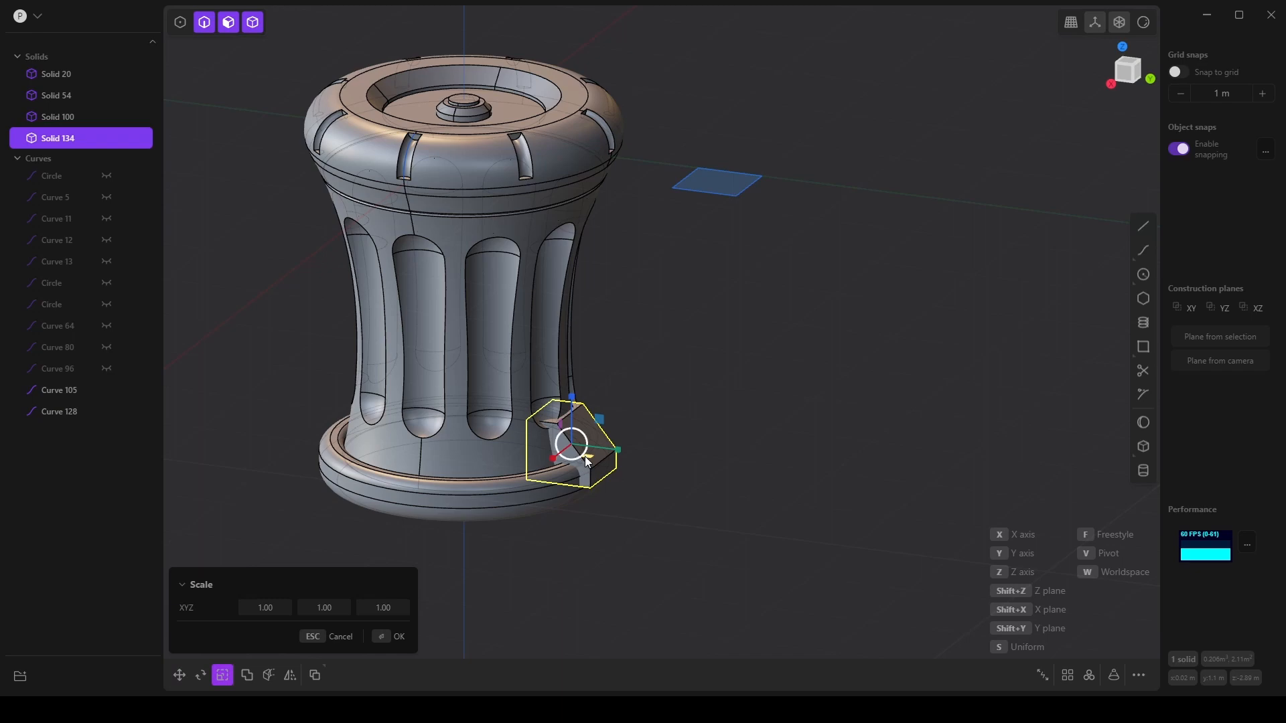
drag(580, 462, 571, 452)
key(Escape)
Scale the block down uniformly to about 0.513 so that it fits on the base ring.
scroll(588, 470, down, 1)
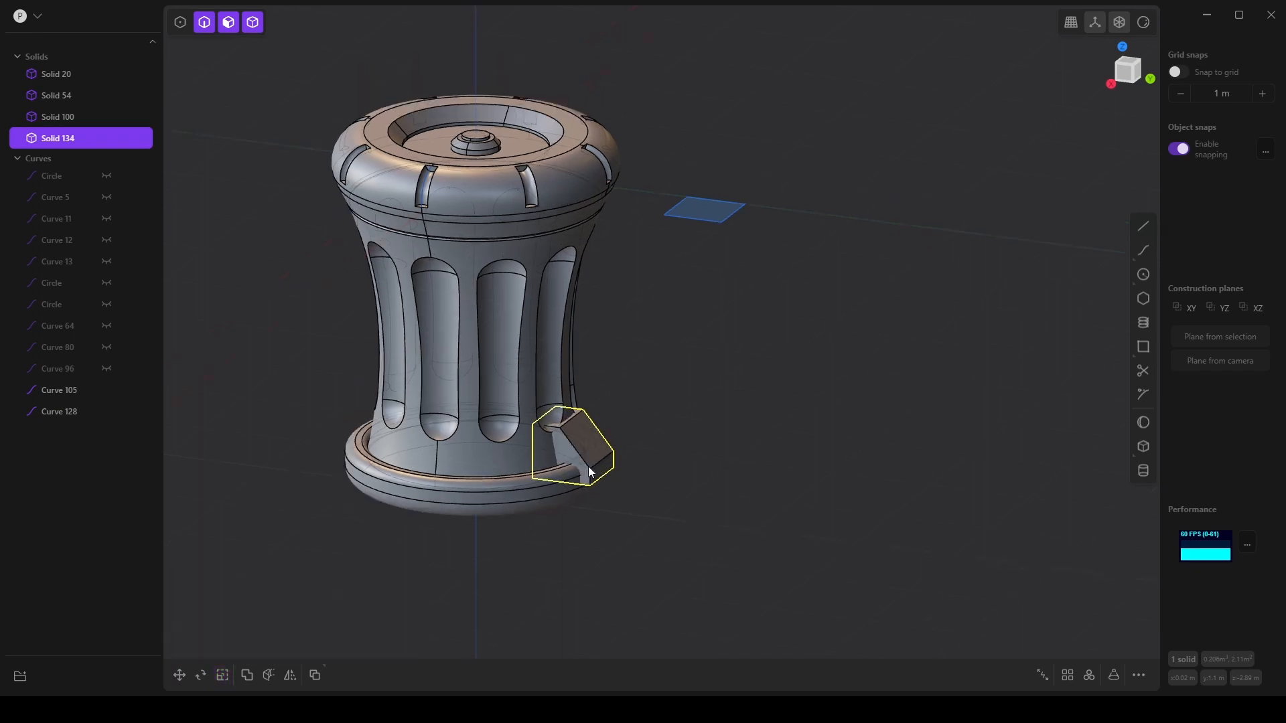
scroll(603, 493, up, 3)
shift+middle_drag(588, 489, 603, 547)
scroll(603, 546, down, 1)
scroll(604, 547, up, 5)
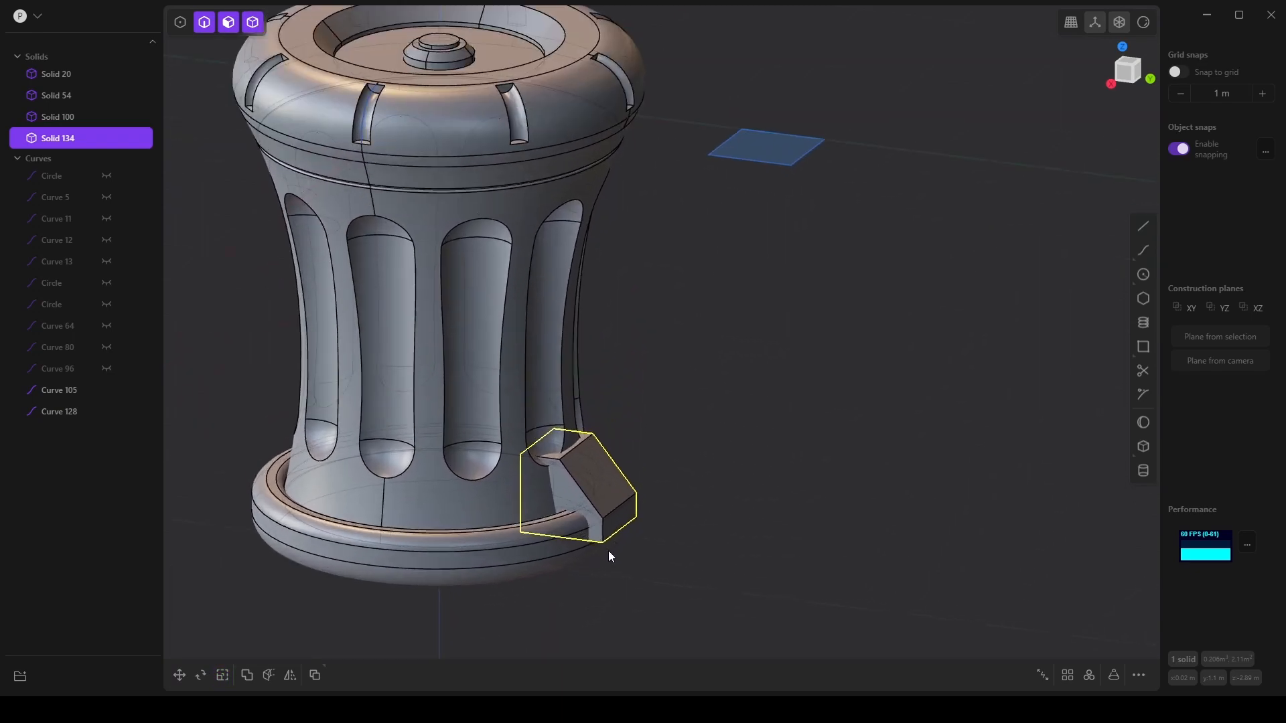
click(226, 675)
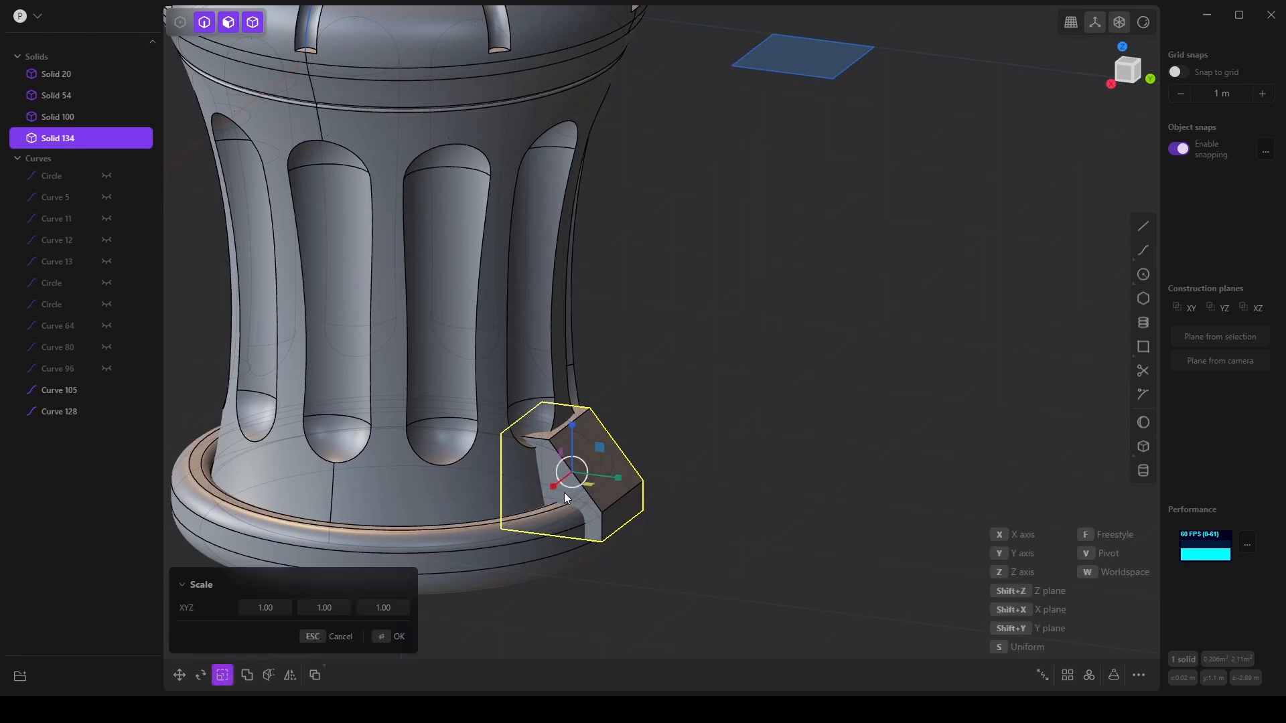
drag(568, 488, 571, 480)
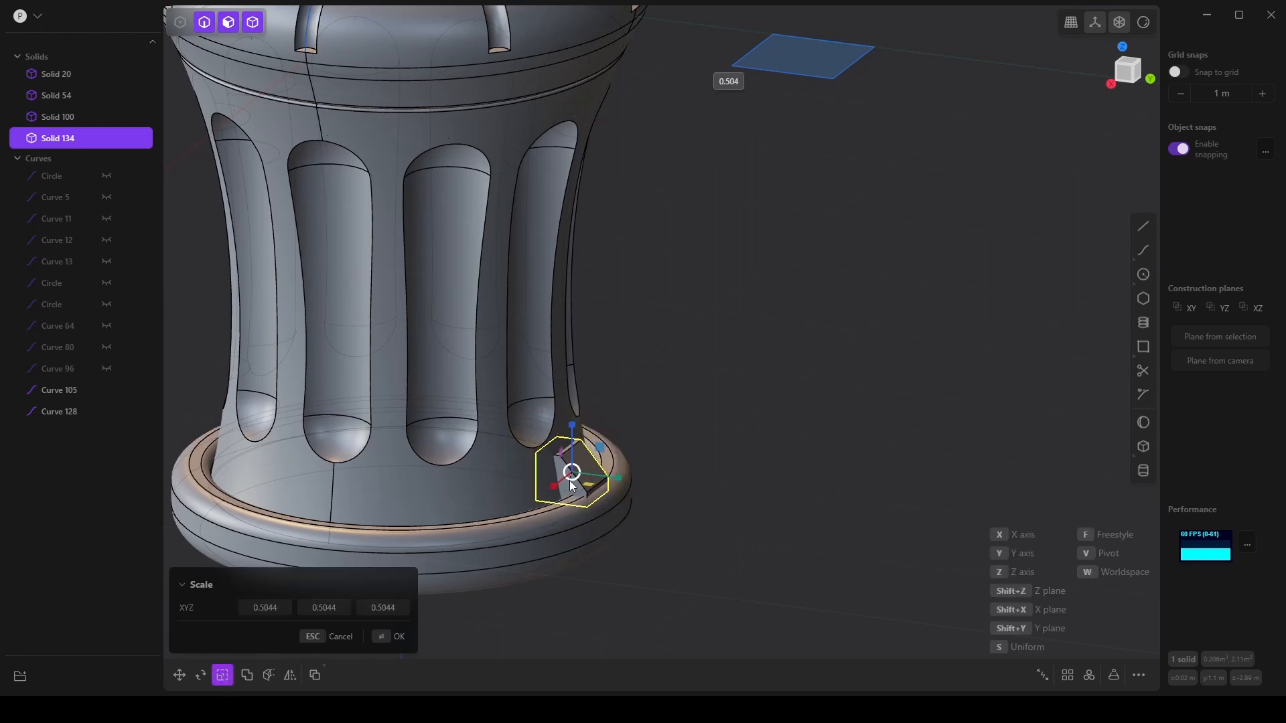
middle_drag(571, 487, 922, 534)
scroll(923, 533, up, 5)
shift+middle_drag(678, 459, 737, 510)
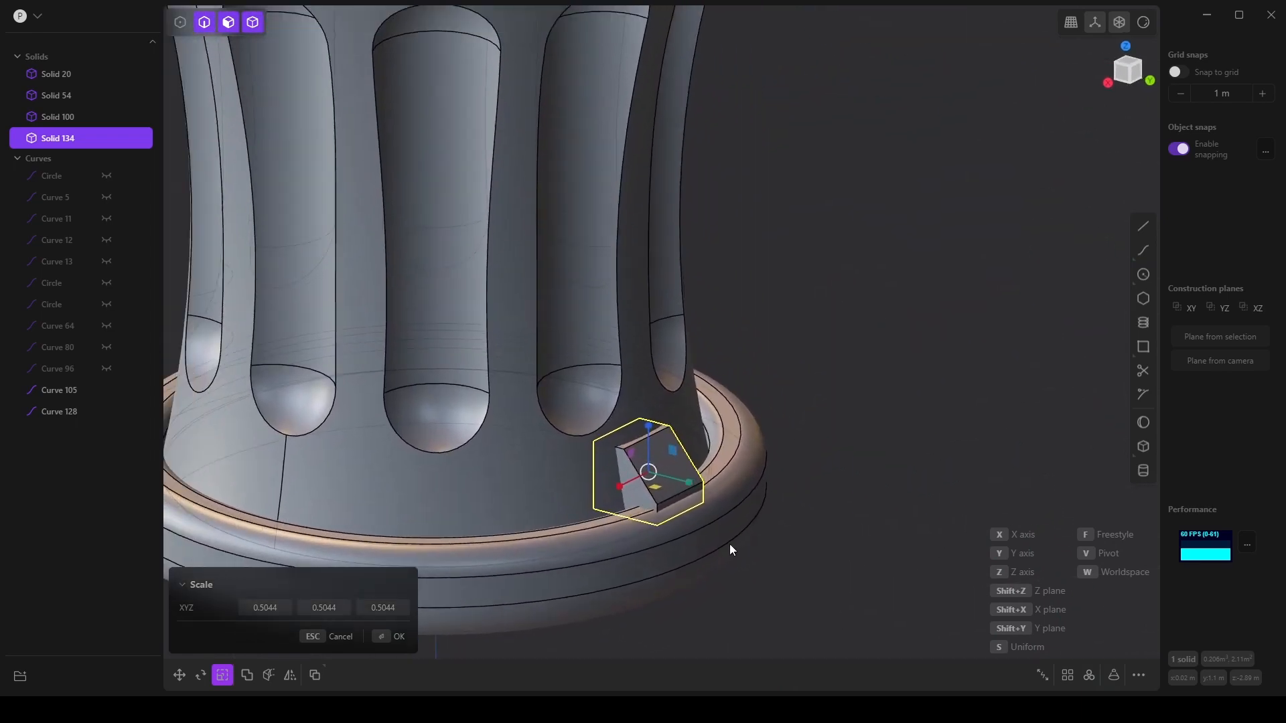
scroll(710, 536, down, 1)
drag(655, 474, 652, 474)
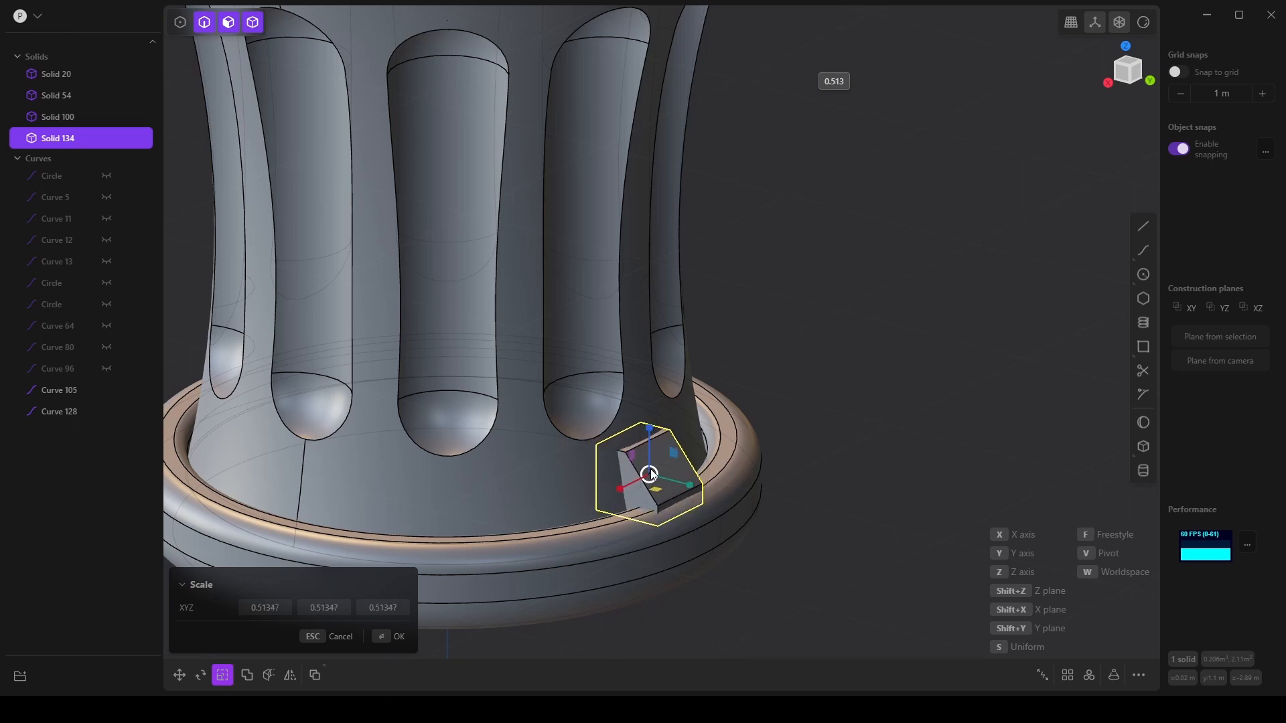
right_click(739, 559)
Try a Boolean intersection between the block and the fluted body, and undo it.
middle_drag(798, 542, 894, 550)
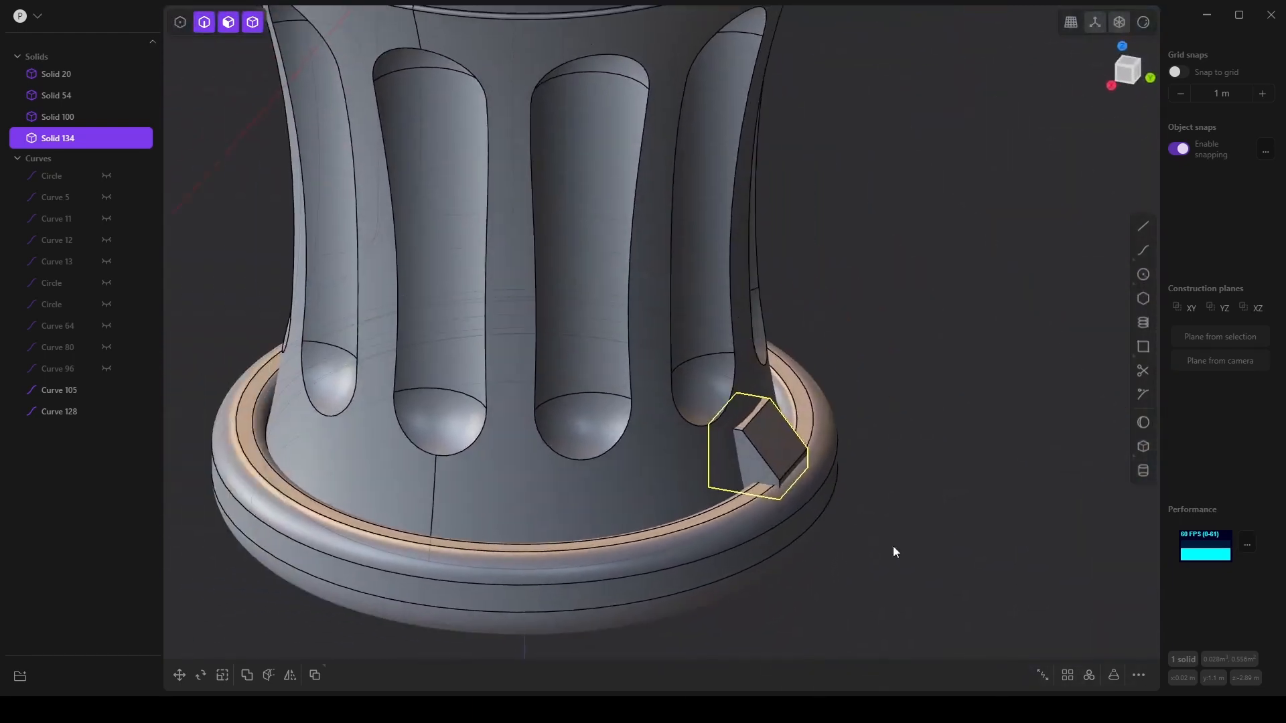
scroll(919, 548, down, 1)
shift+middle_drag(899, 477, 894, 524)
scroll(893, 524, down, 6)
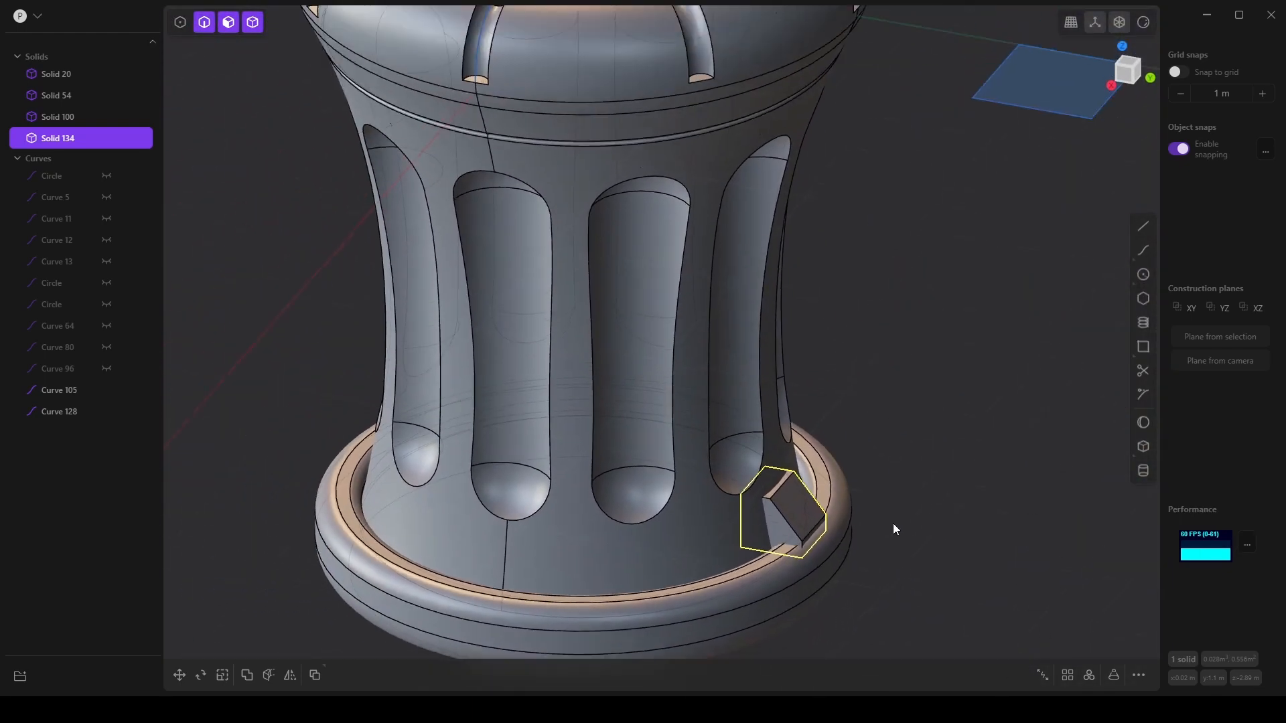
scroll(894, 524, up, 8)
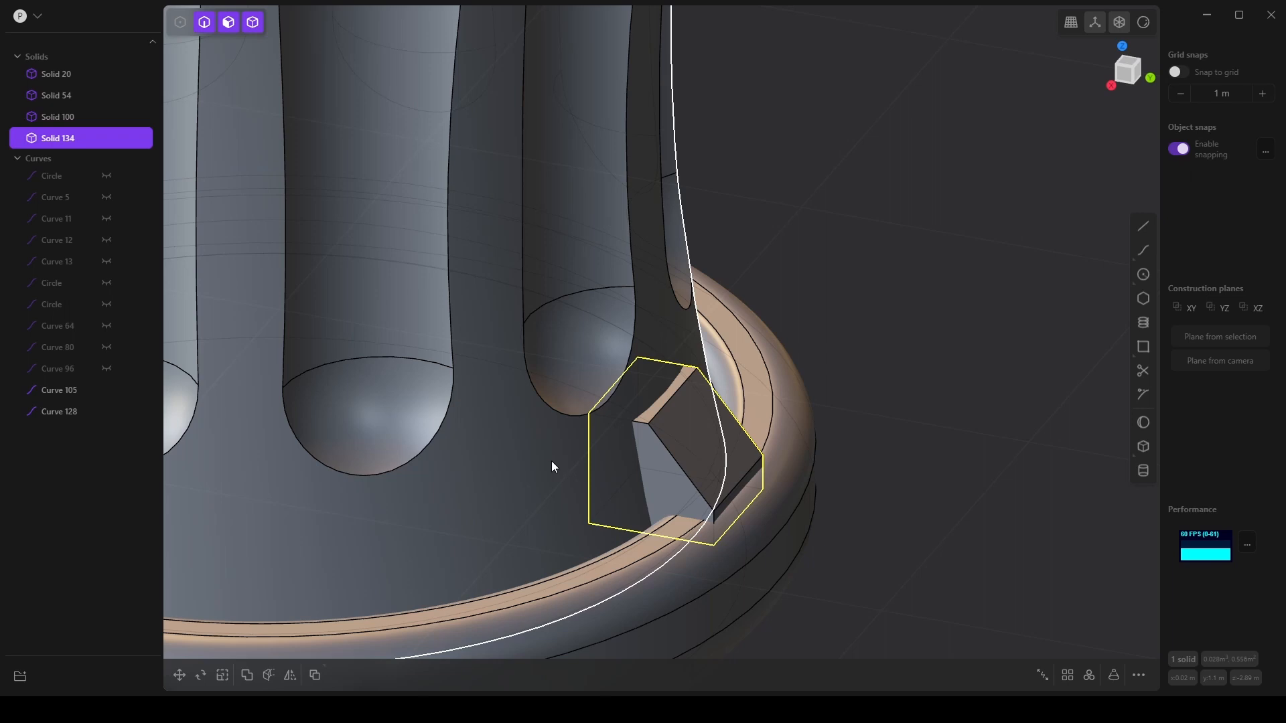
shift+click(552, 462)
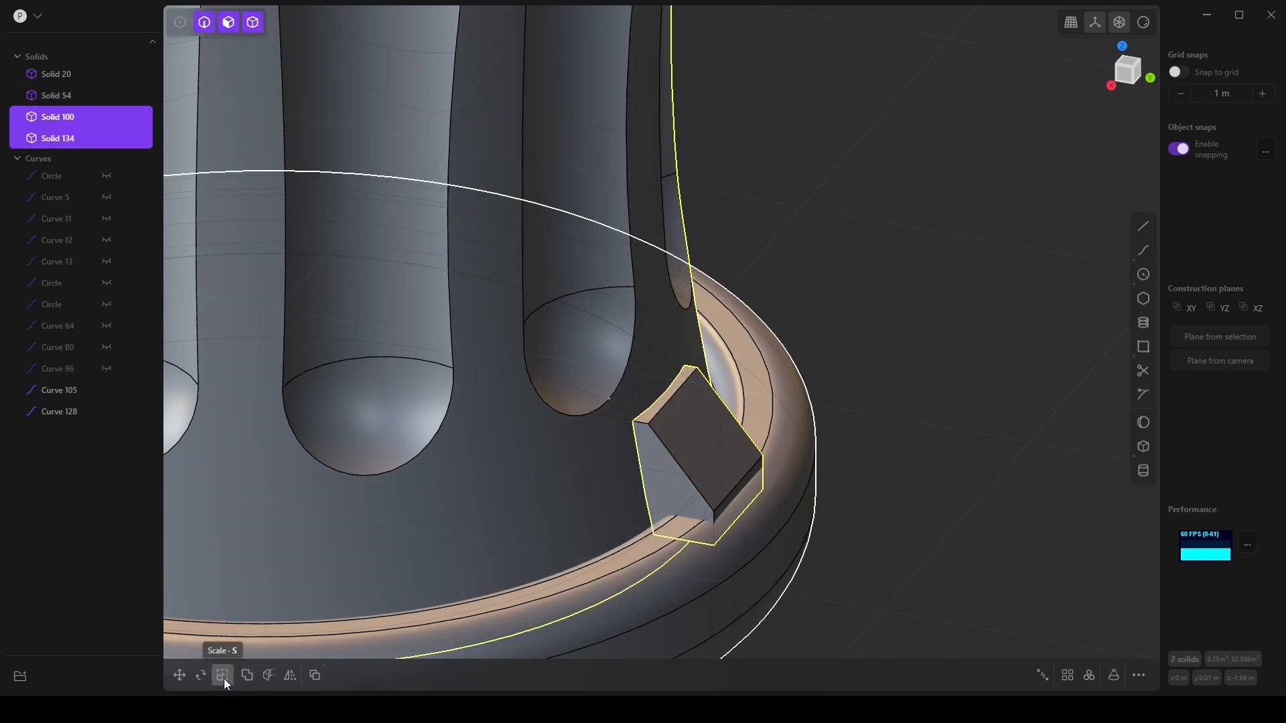
click(245, 675)
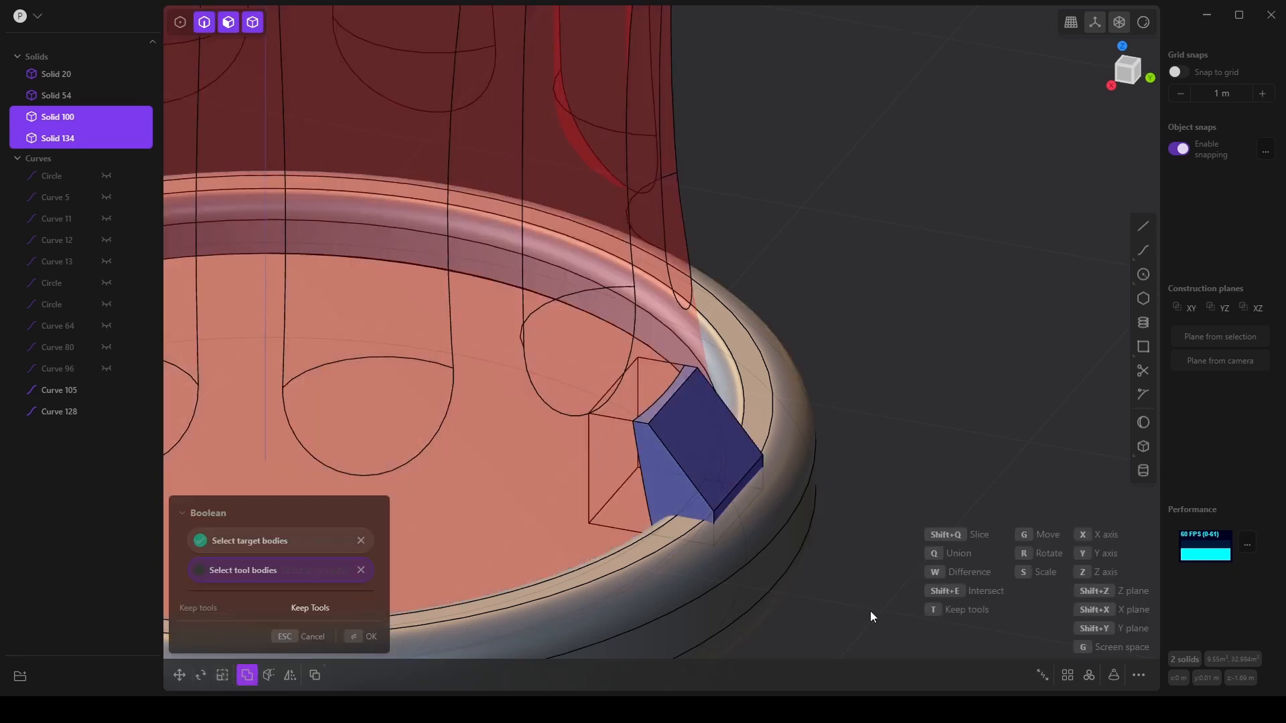
scroll(790, 565, down, 5)
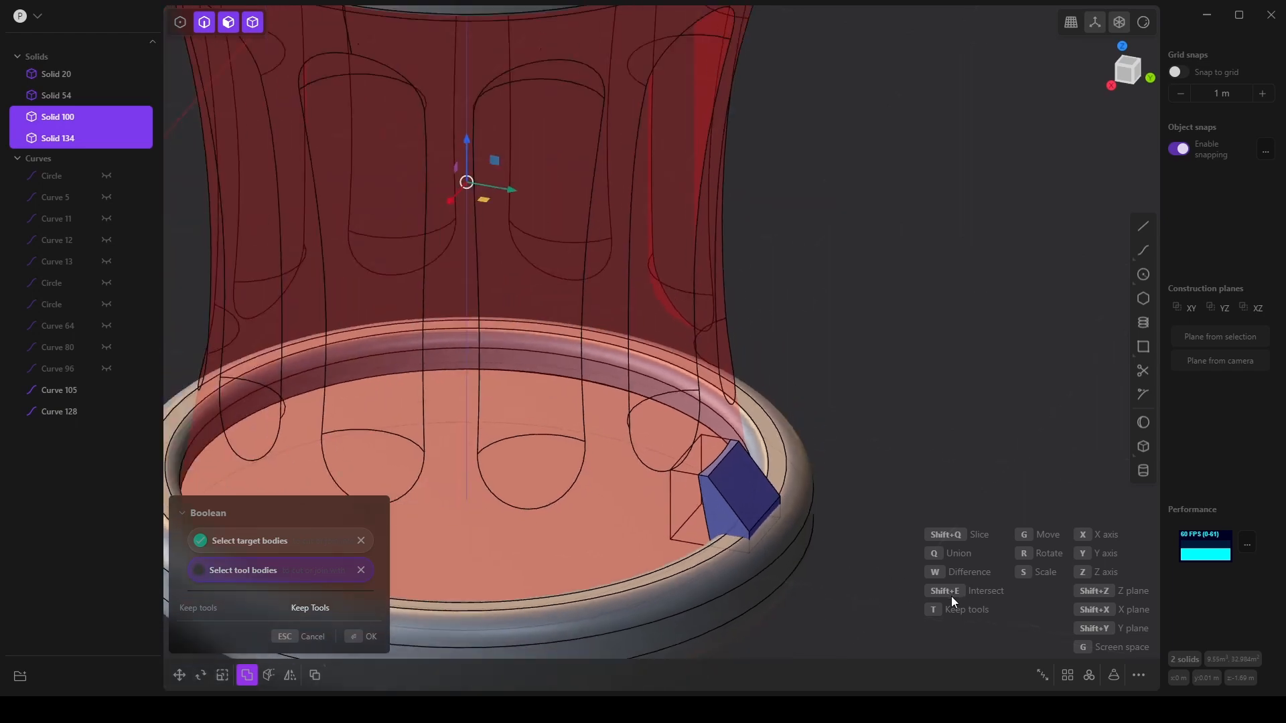
key(q)
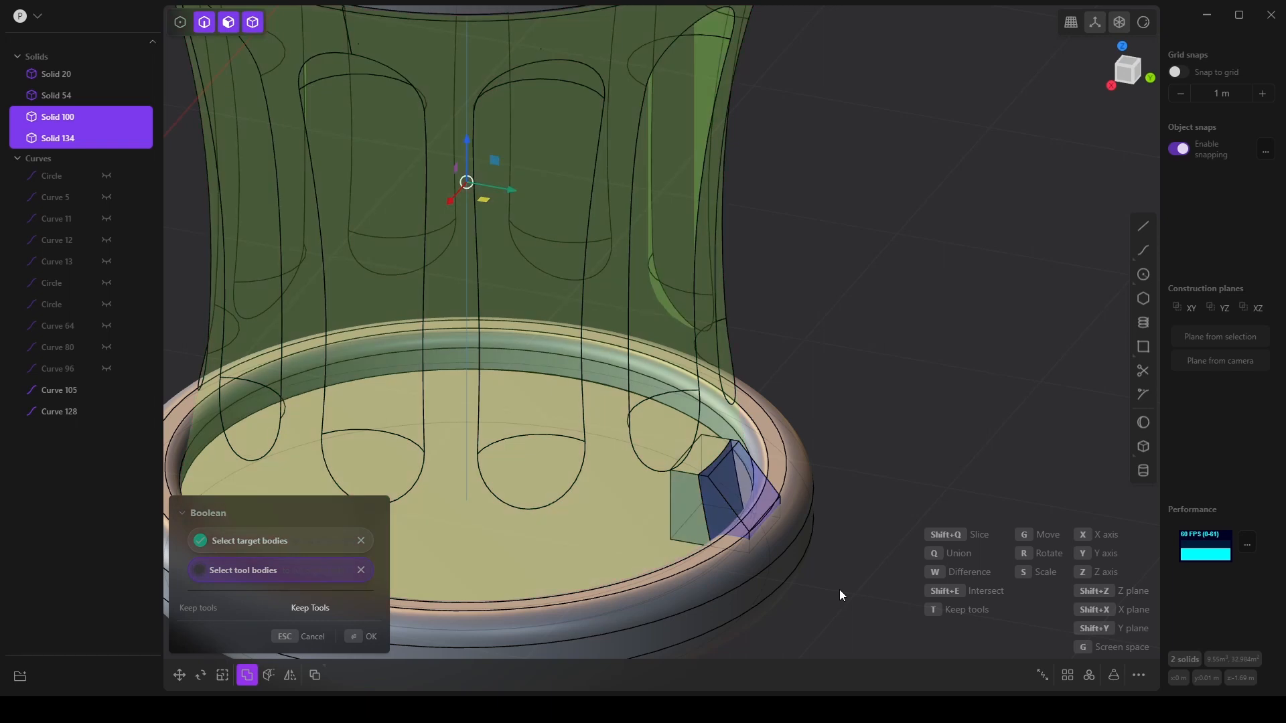
key(Return)
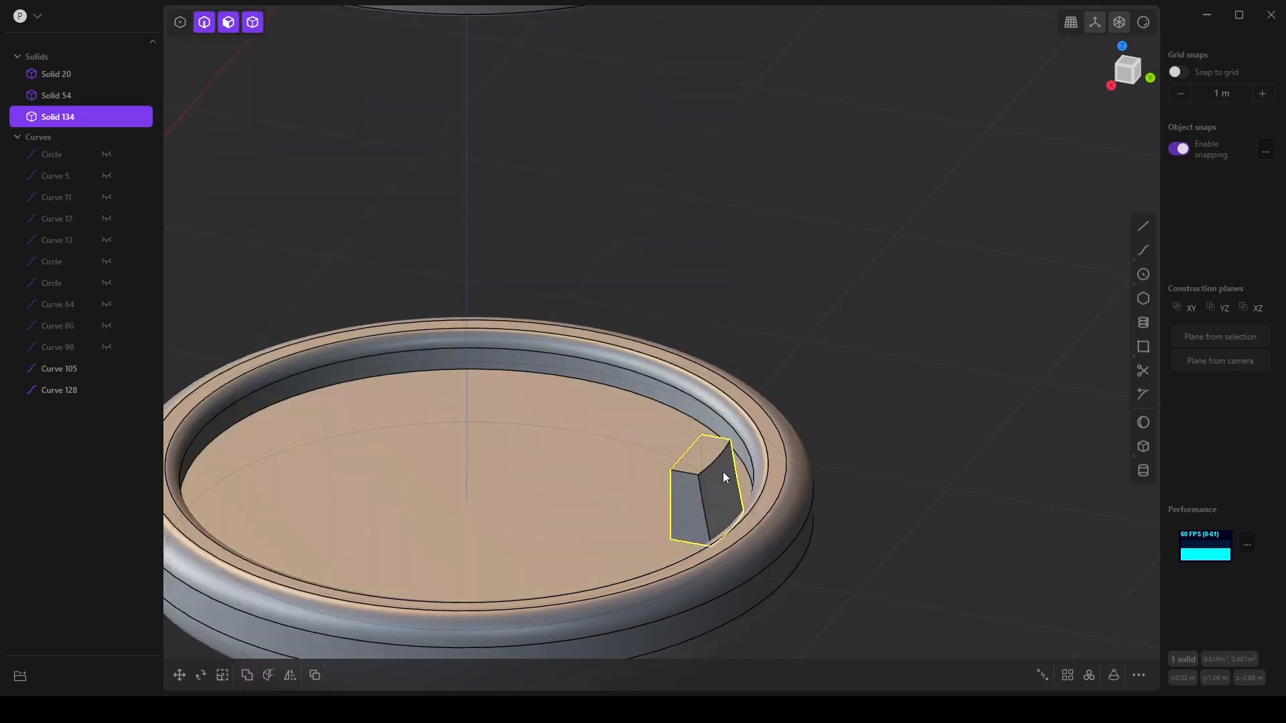
key(ctrl+z)
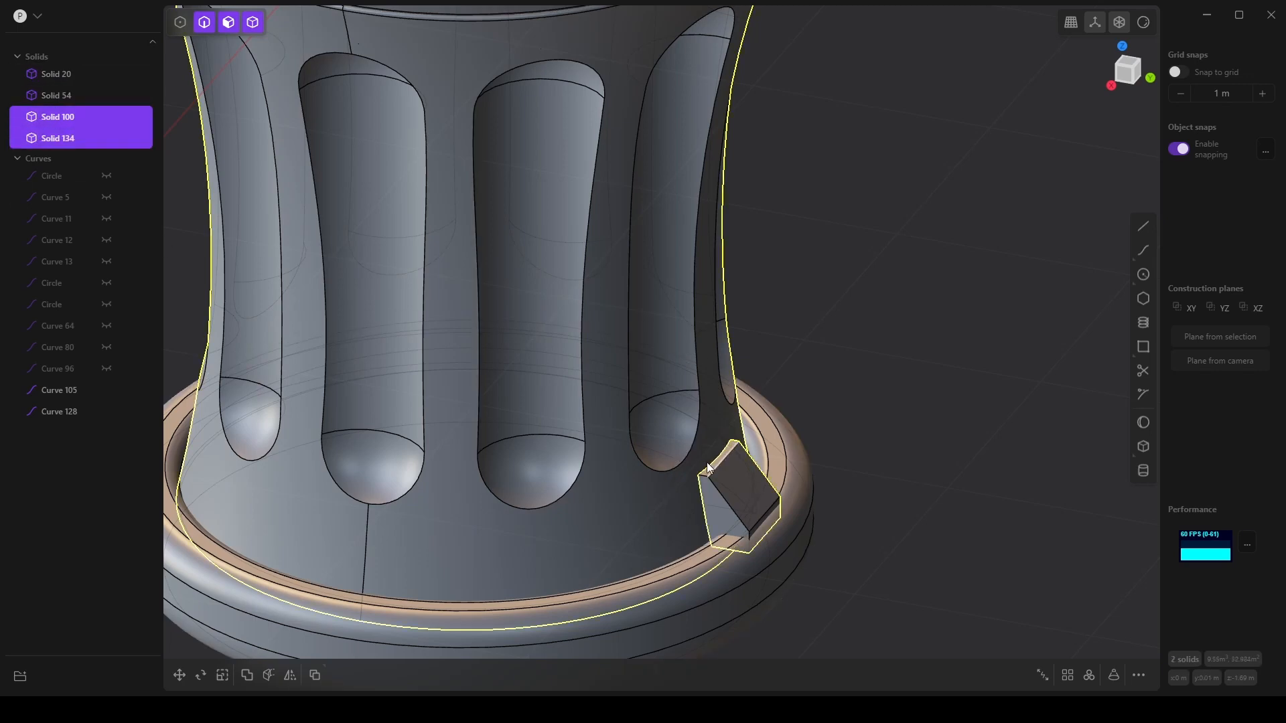
Slice the block with the fluted body using Boolean, and delete the piece lying inside the body.
click(247, 675)
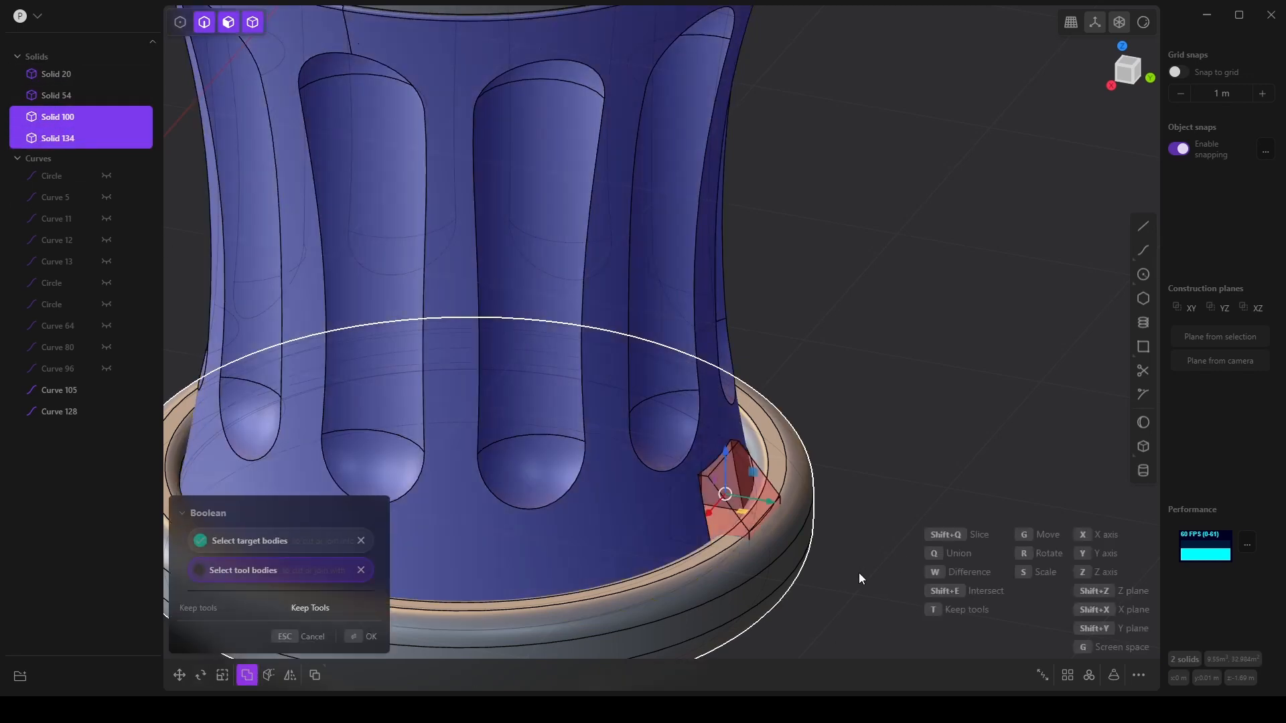
key(q)
key(Return)
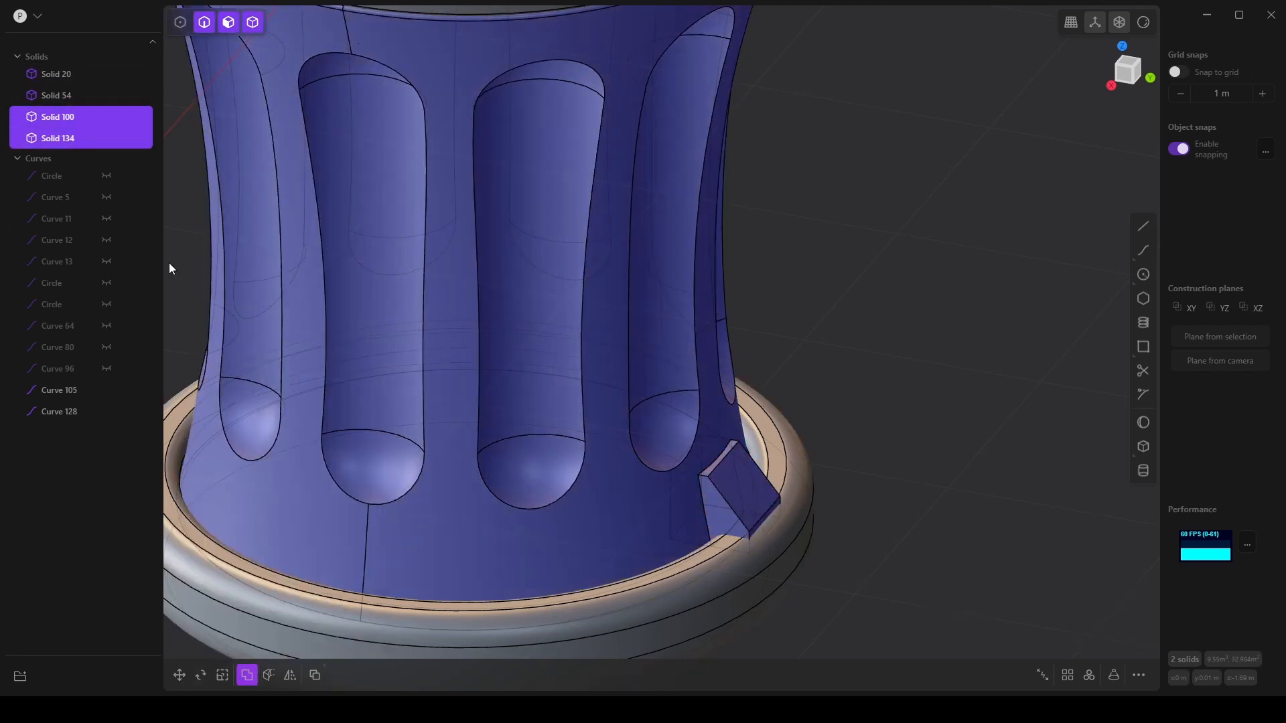
click(45, 159)
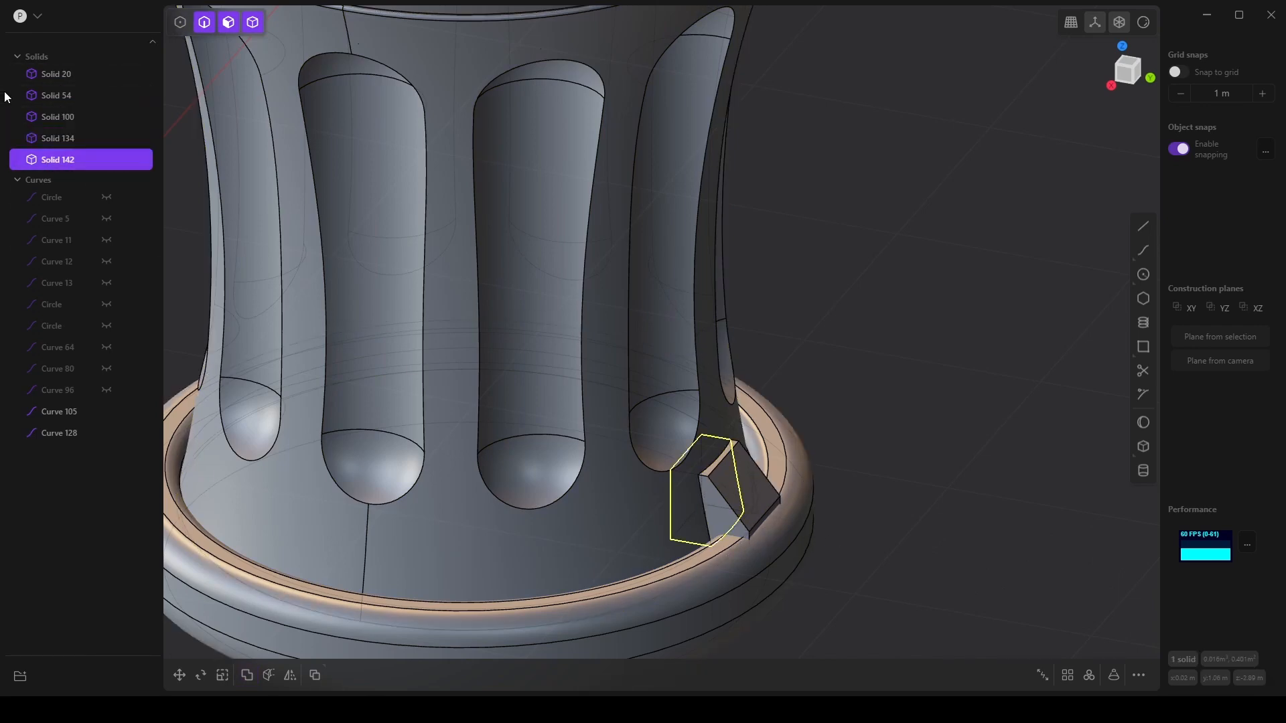
key(Delete)
Inspect how the trimmed block meets the fluted body and the base ring.
middle_drag(773, 492, 808, 482)
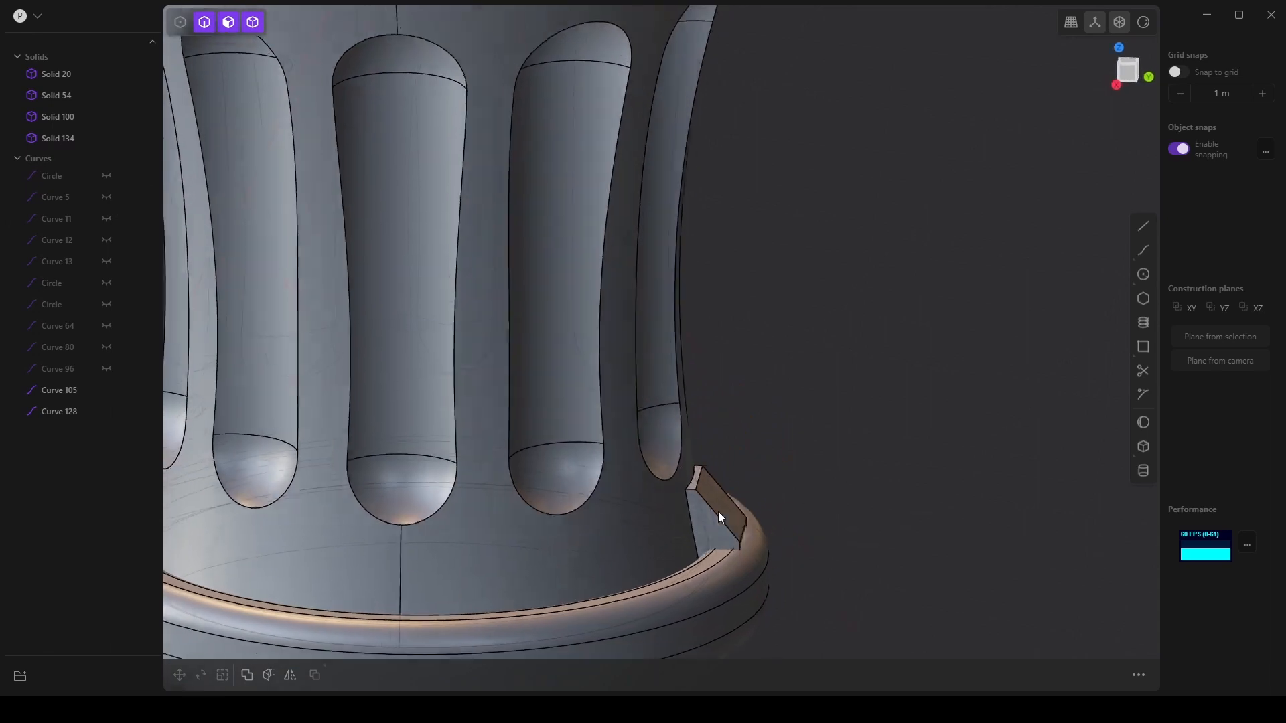
middle_drag(718, 512, 702, 516)
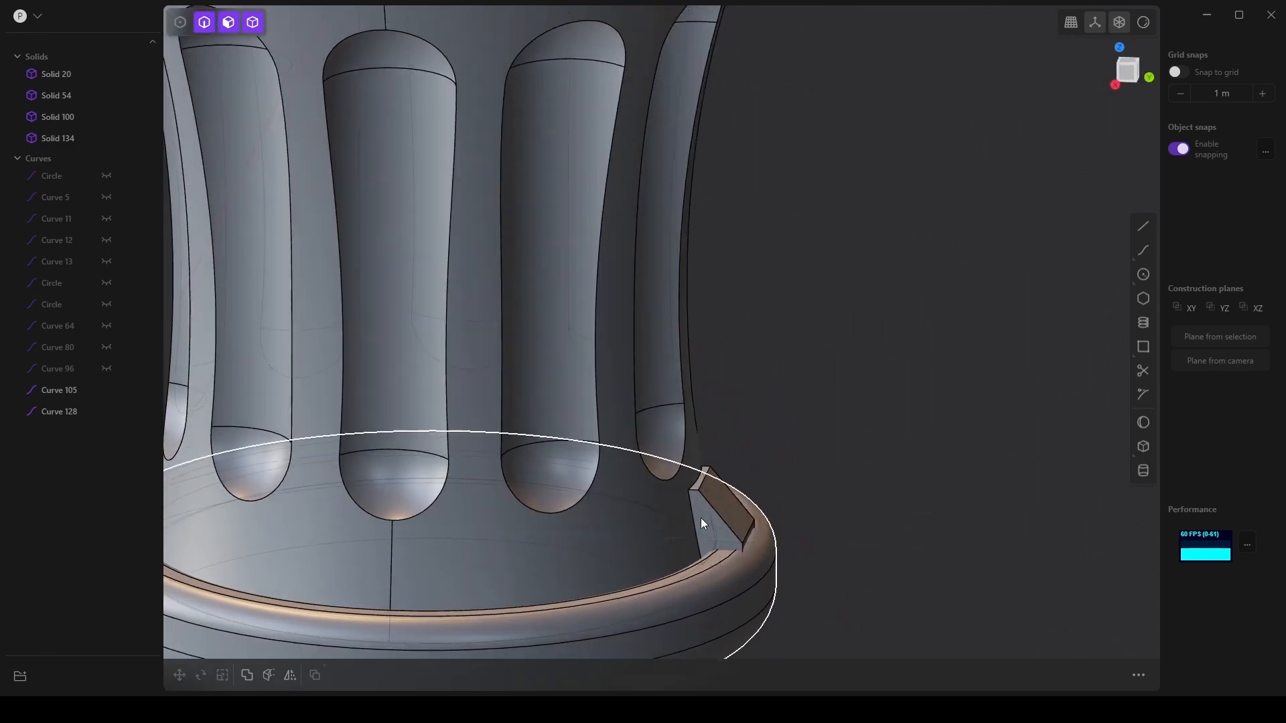
click(55, 143)
middle_drag(716, 436, 705, 541)
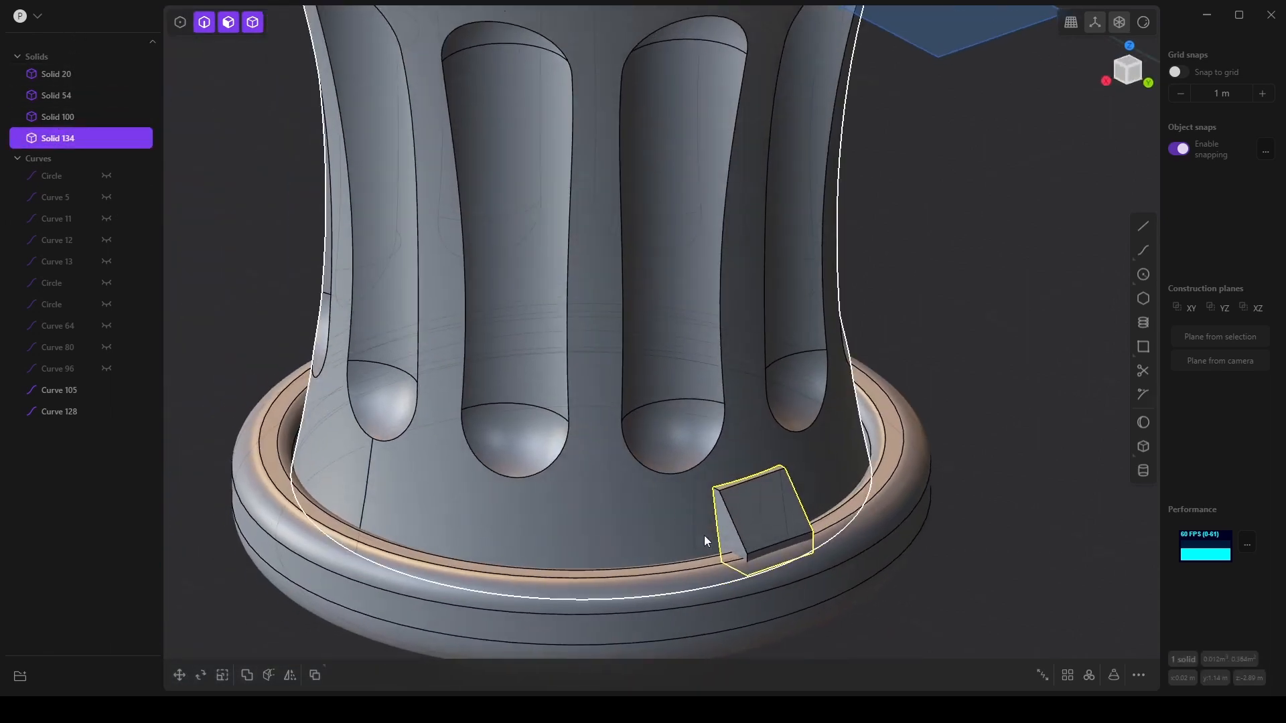
click(109, 140)
middle_drag(781, 529, 810, 516)
Undo the deletion and the slicing until the whole block is restored.
key(ctrl+z)
middle_drag(933, 520, 983, 520)
key(ctrl+z)
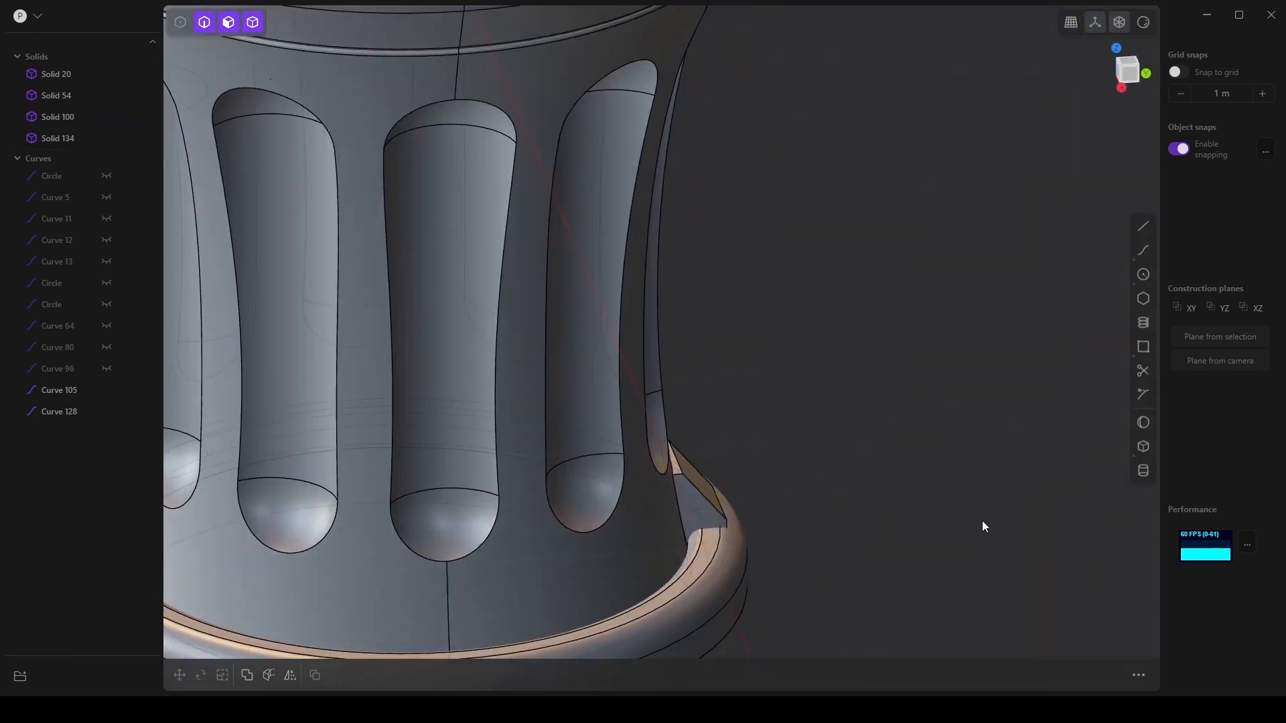
key(ctrl+z)
key(ctrl+z)
key(ctrl+z)
key(ctrl+z)
key(ctrl+z)
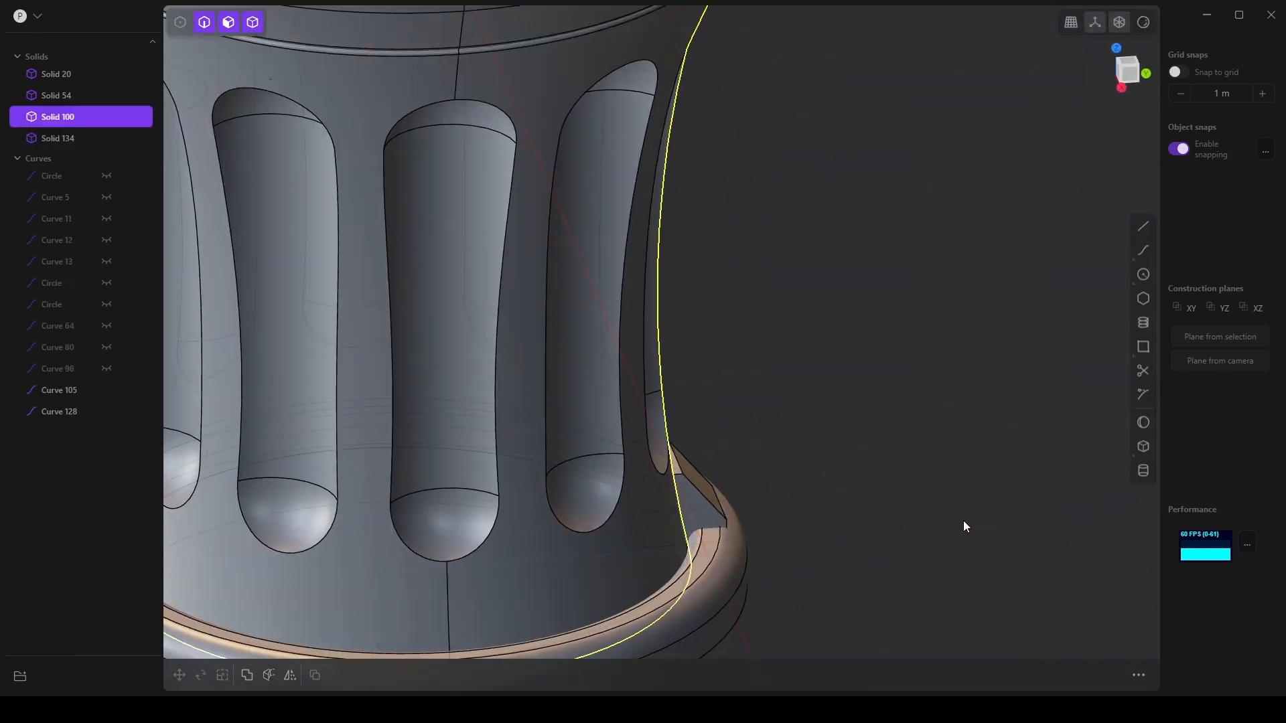
key(ctrl+z)
key(ctrl+z)
middle_drag(894, 512, 675, 463)
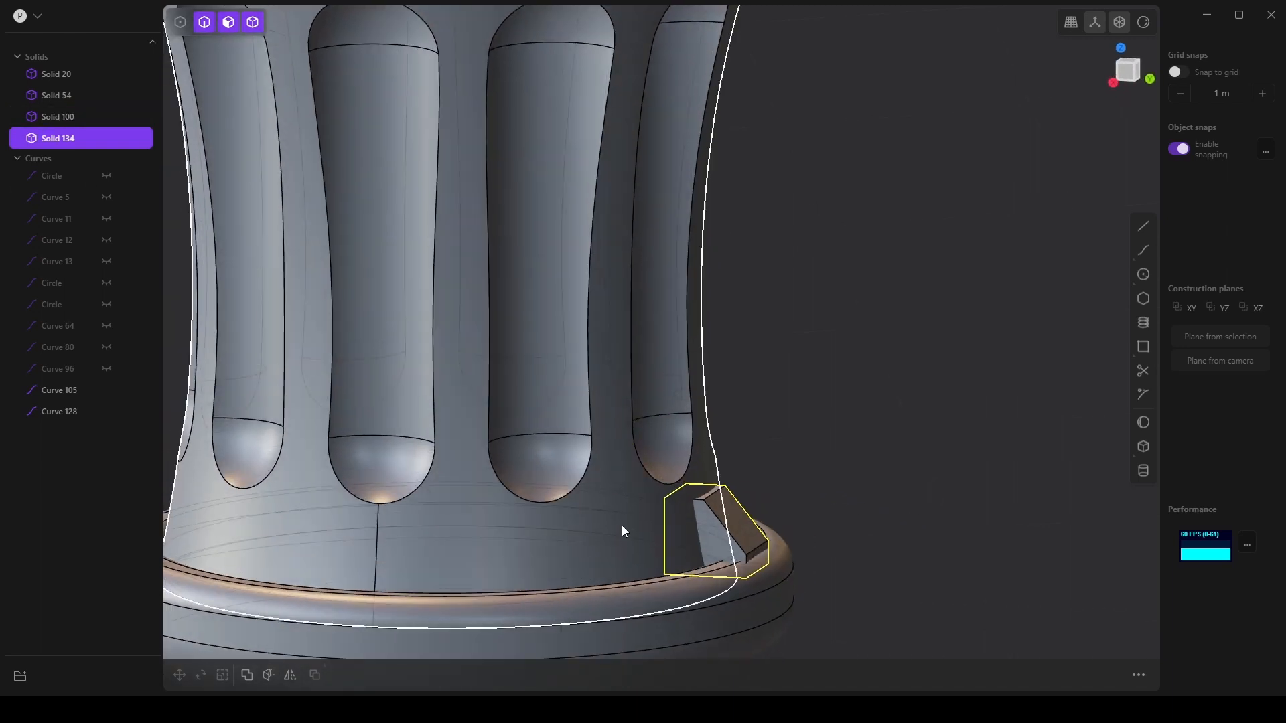
click(573, 500)
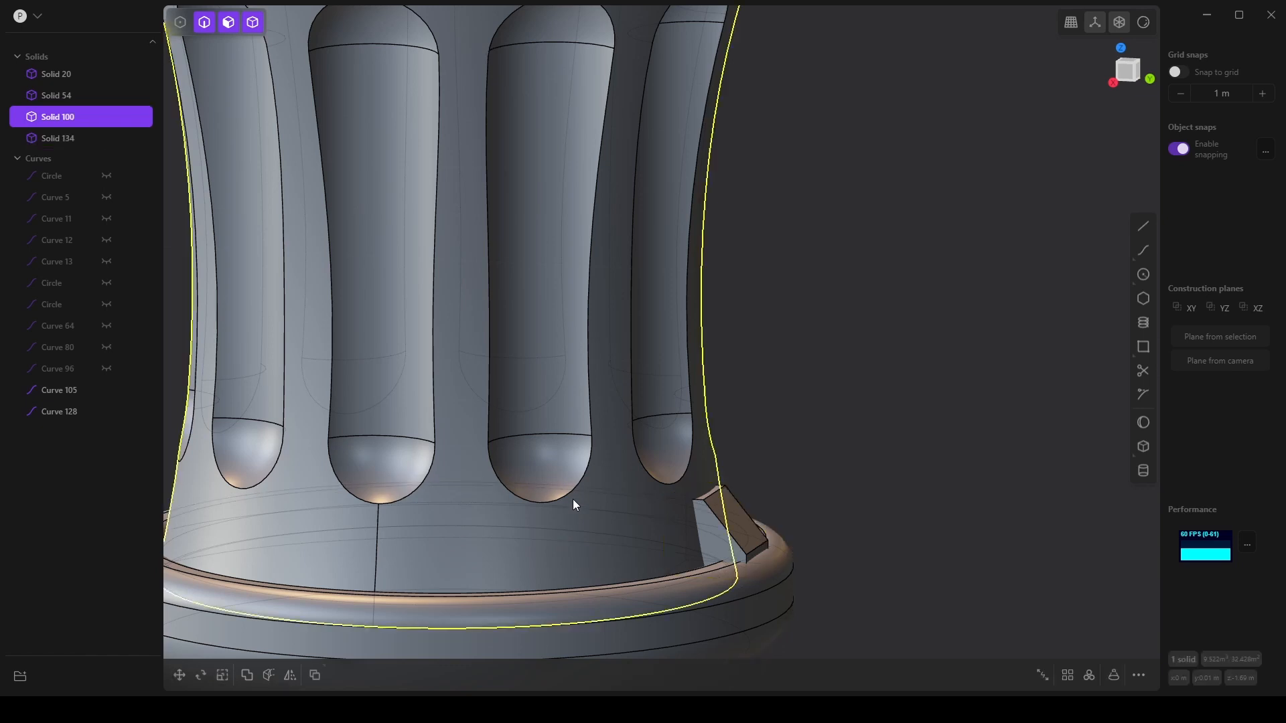
shift+click(716, 548)
click(247, 676)
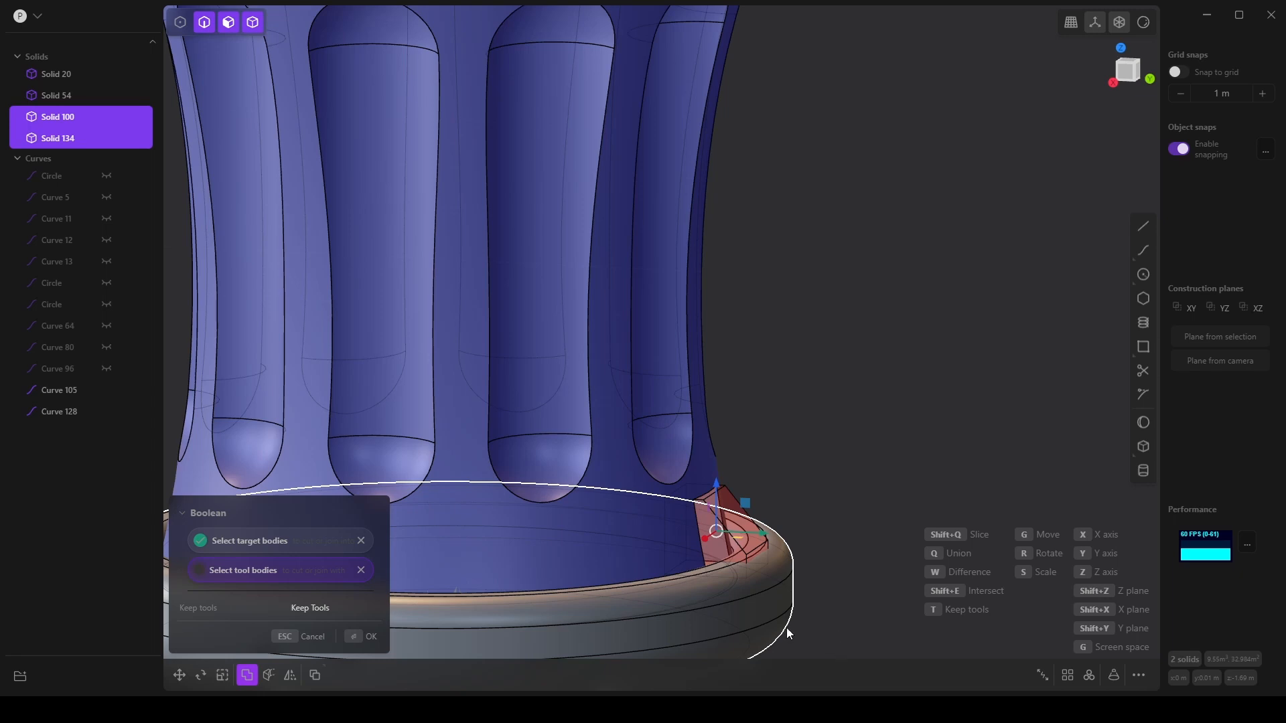
click(308, 637)
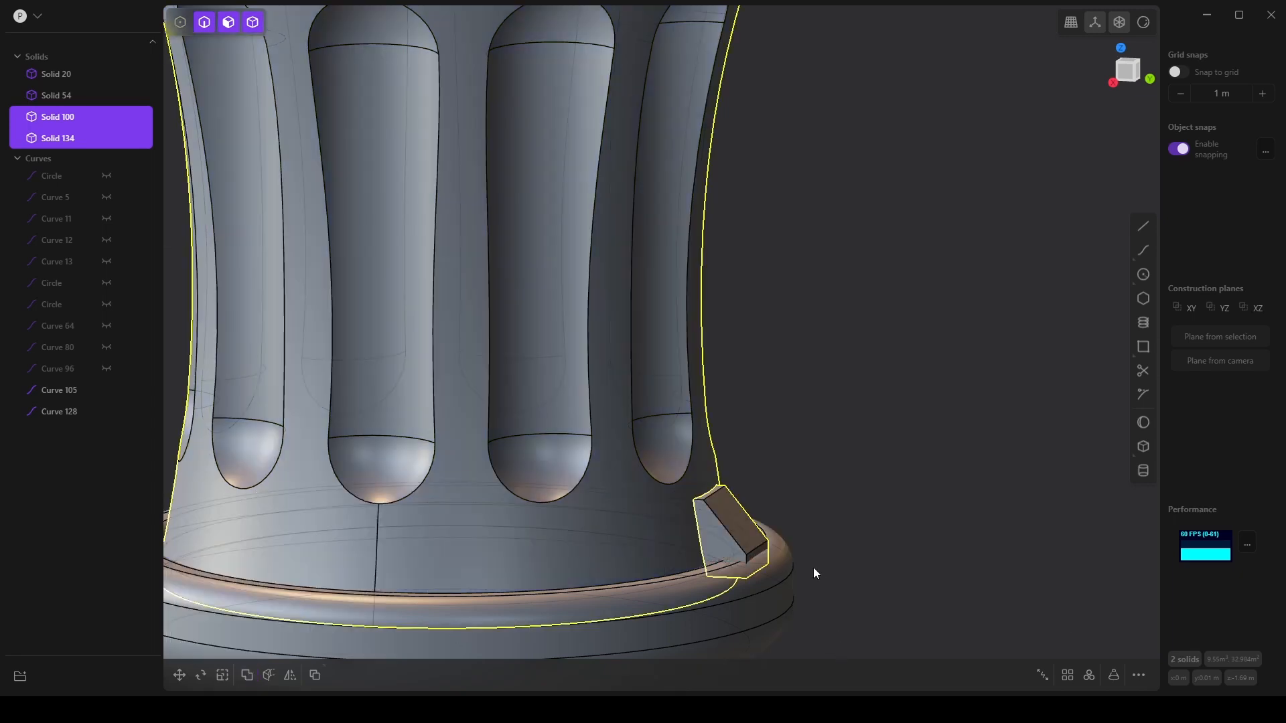
Select Solid 20, Solid 54 and Solid 100 in turn to identify which part each one is.
click(68, 75)
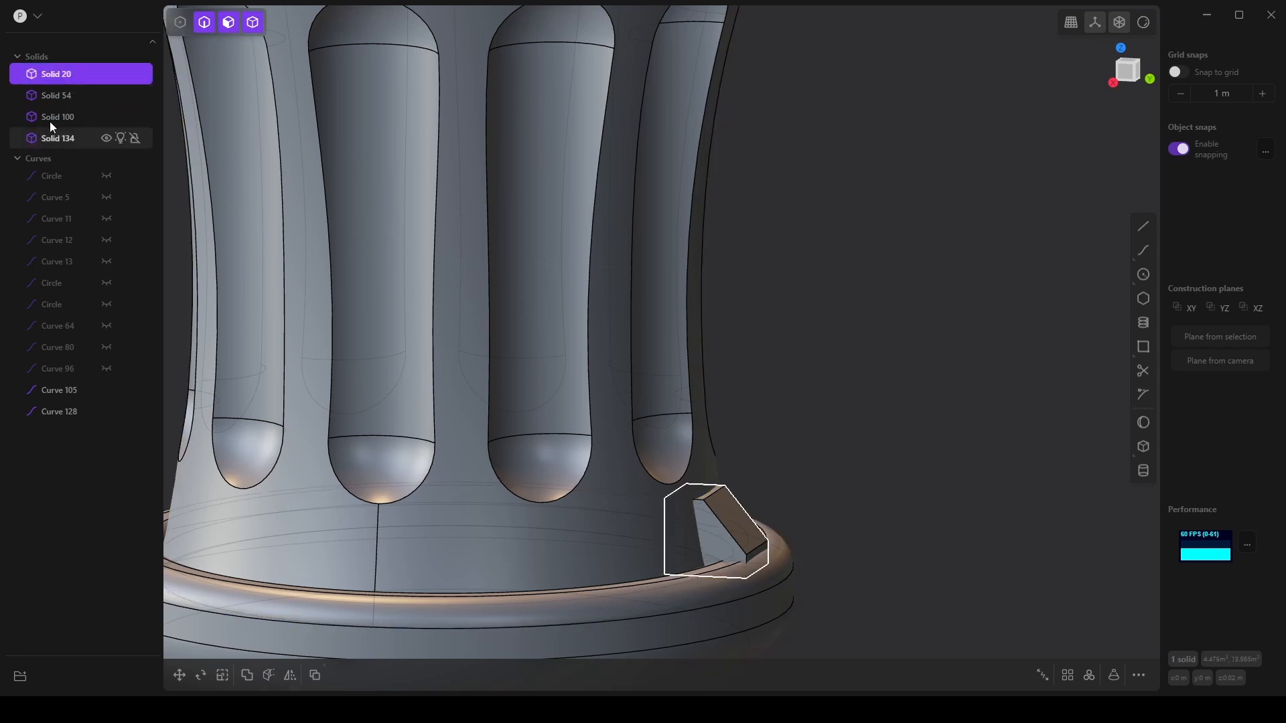
click(57, 95)
click(53, 118)
scroll(735, 509, down, 5)
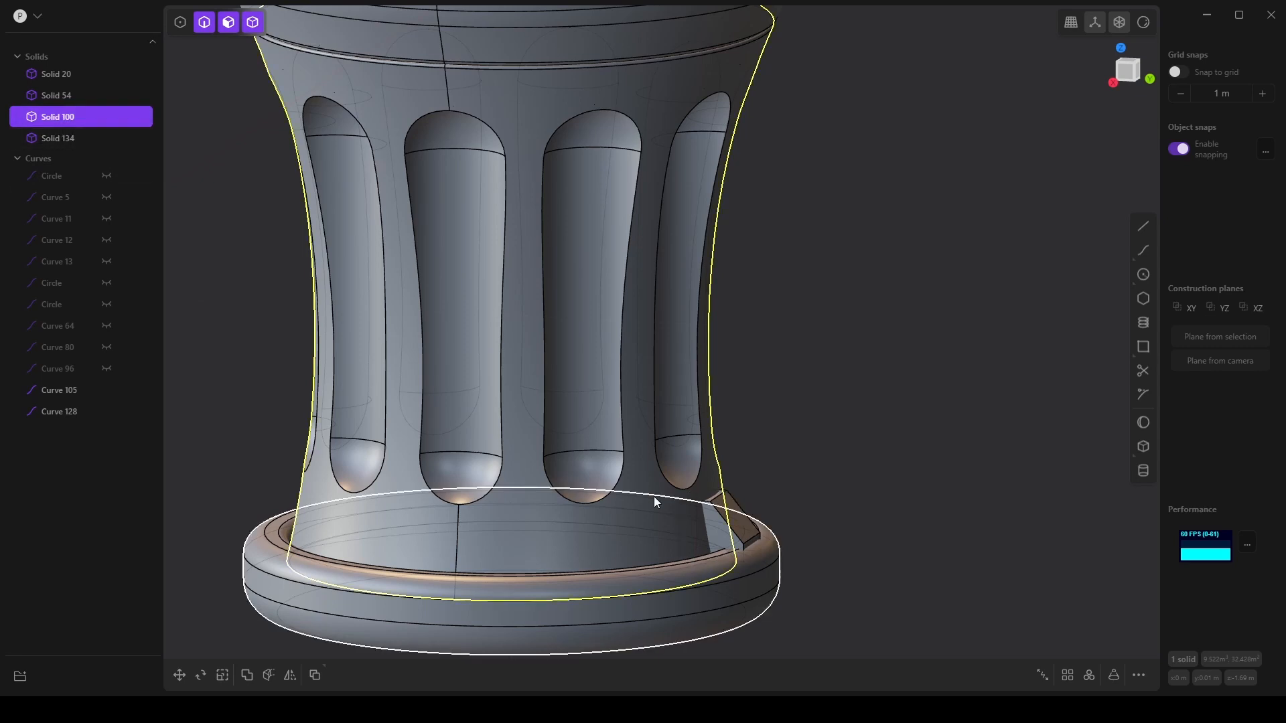
Duplicate the fluted body, Solid 100, in place.
key(ctrl+d)
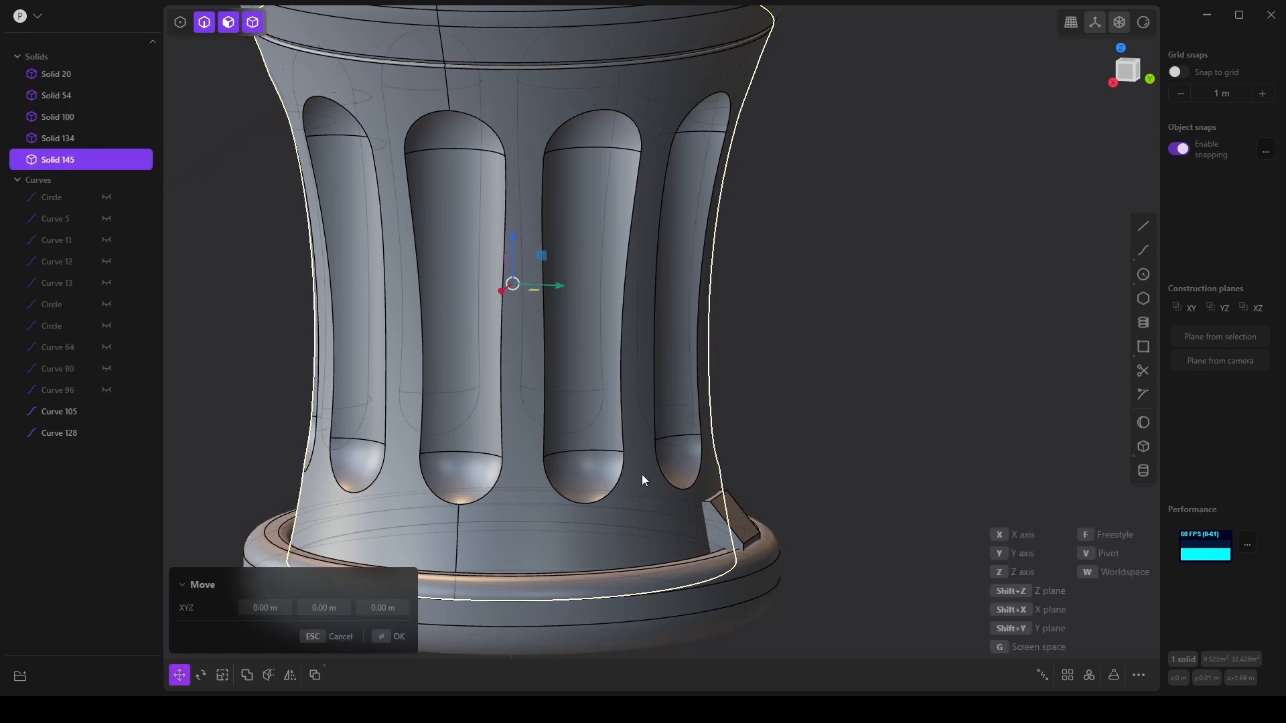
shift+click(40, 137)
middle_drag(676, 527, 711, 507)
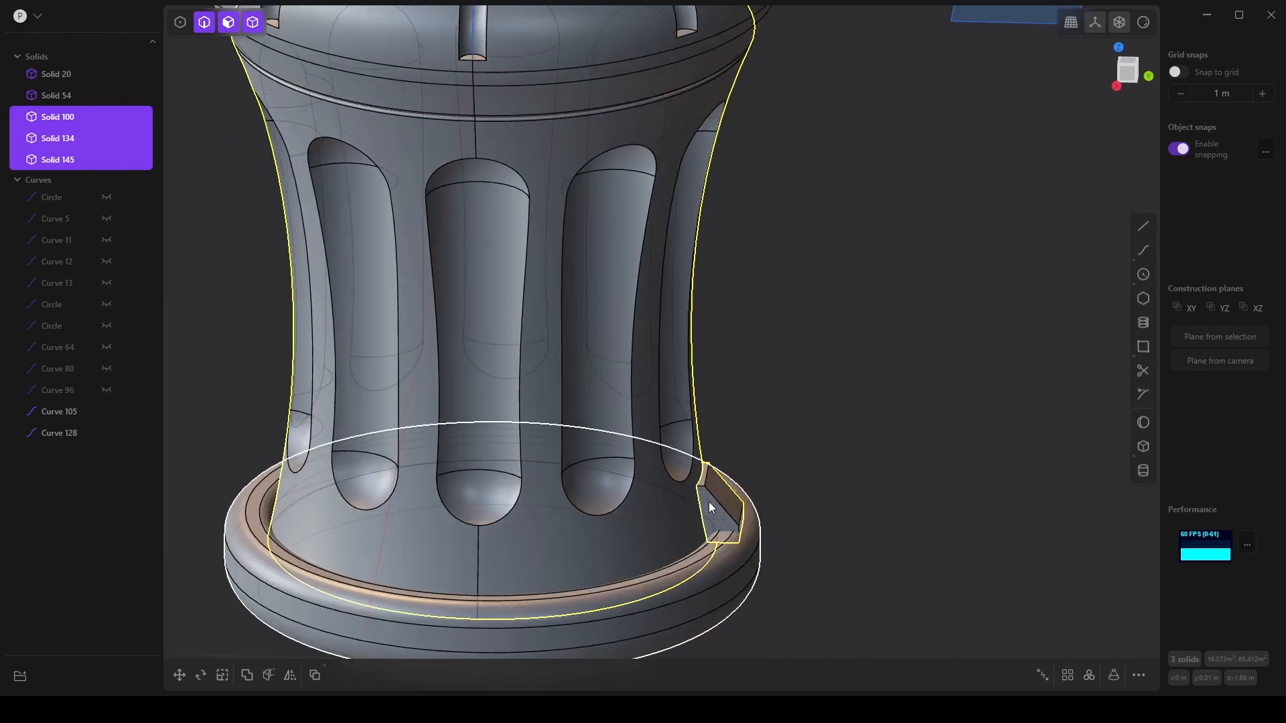
click(66, 138)
click(62, 166)
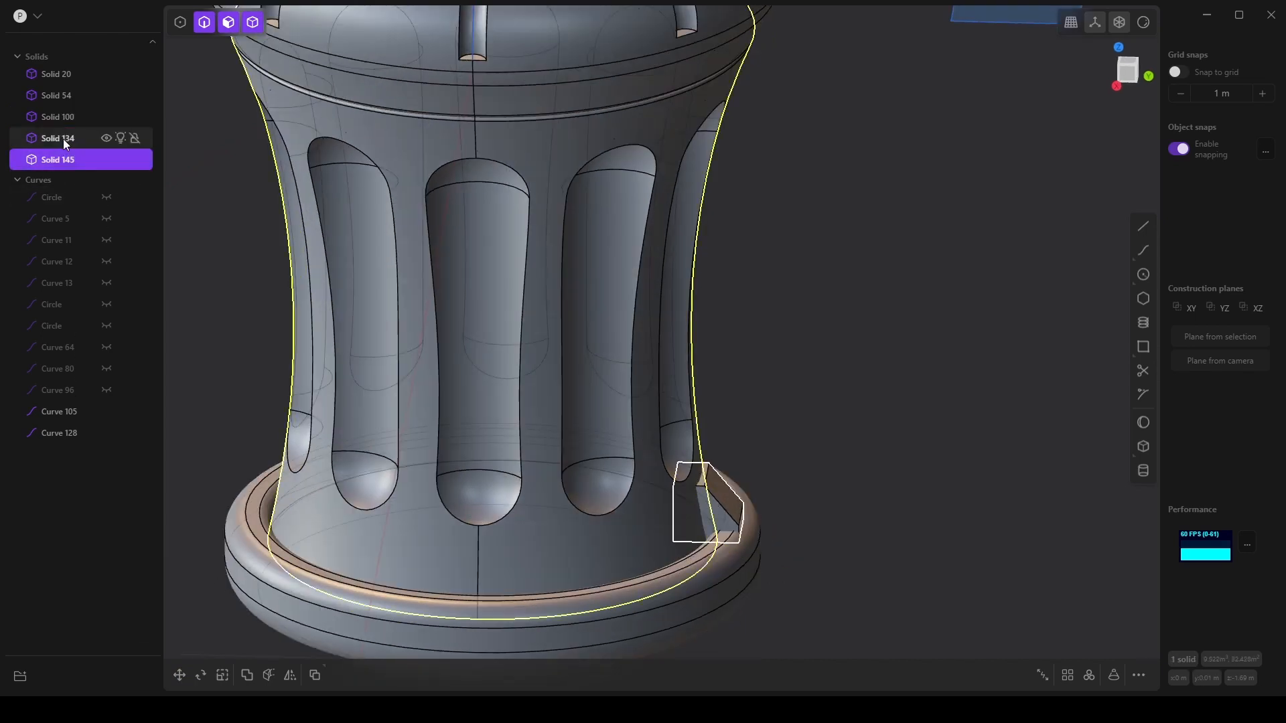
shift+click(63, 139)
click(249, 675)
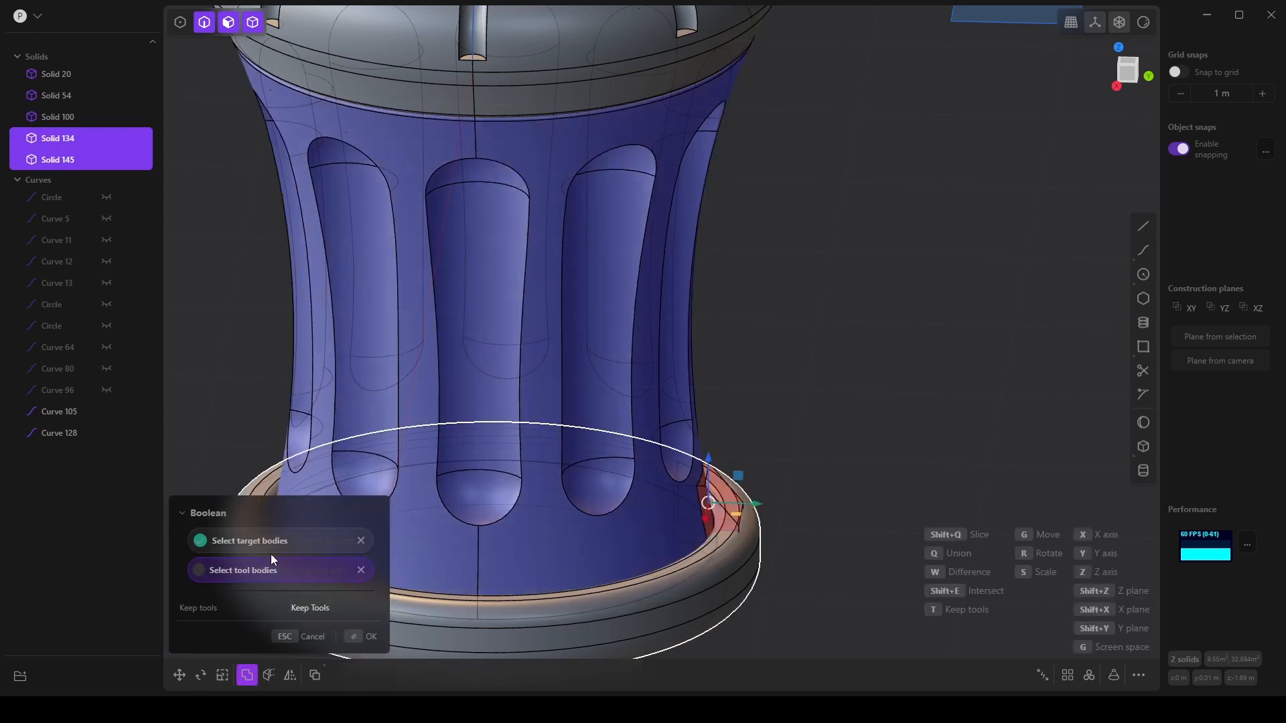
click(203, 571)
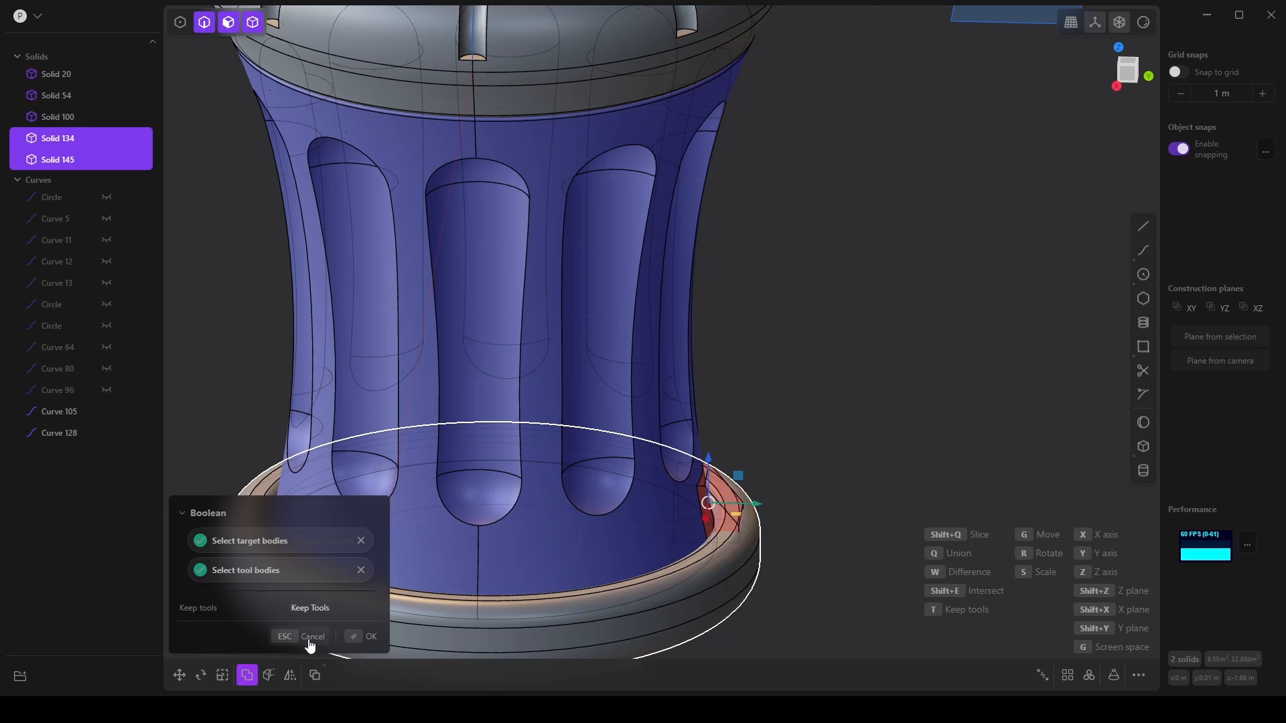
click(308, 638)
Subtract the duplicated fluted body from the Solid 134 block with a Boolean, using the block as target.
ctrl+click(66, 161)
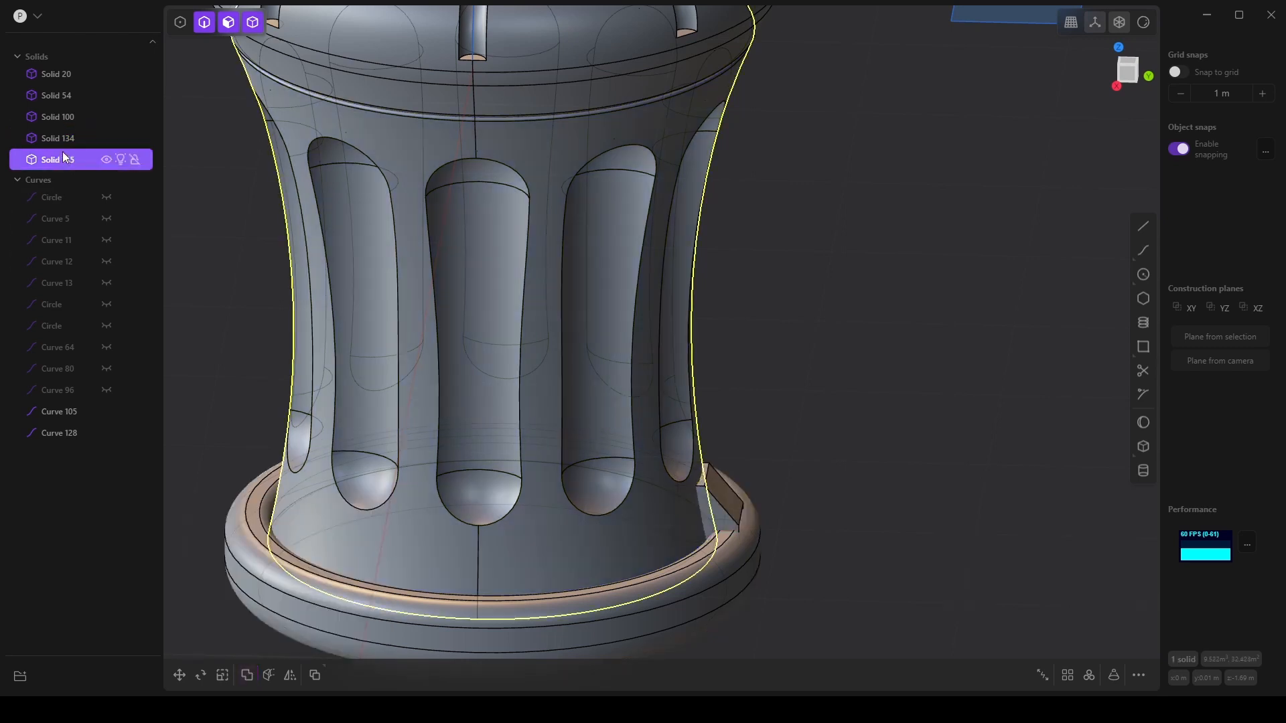
ctrl+click(65, 160)
click(247, 675)
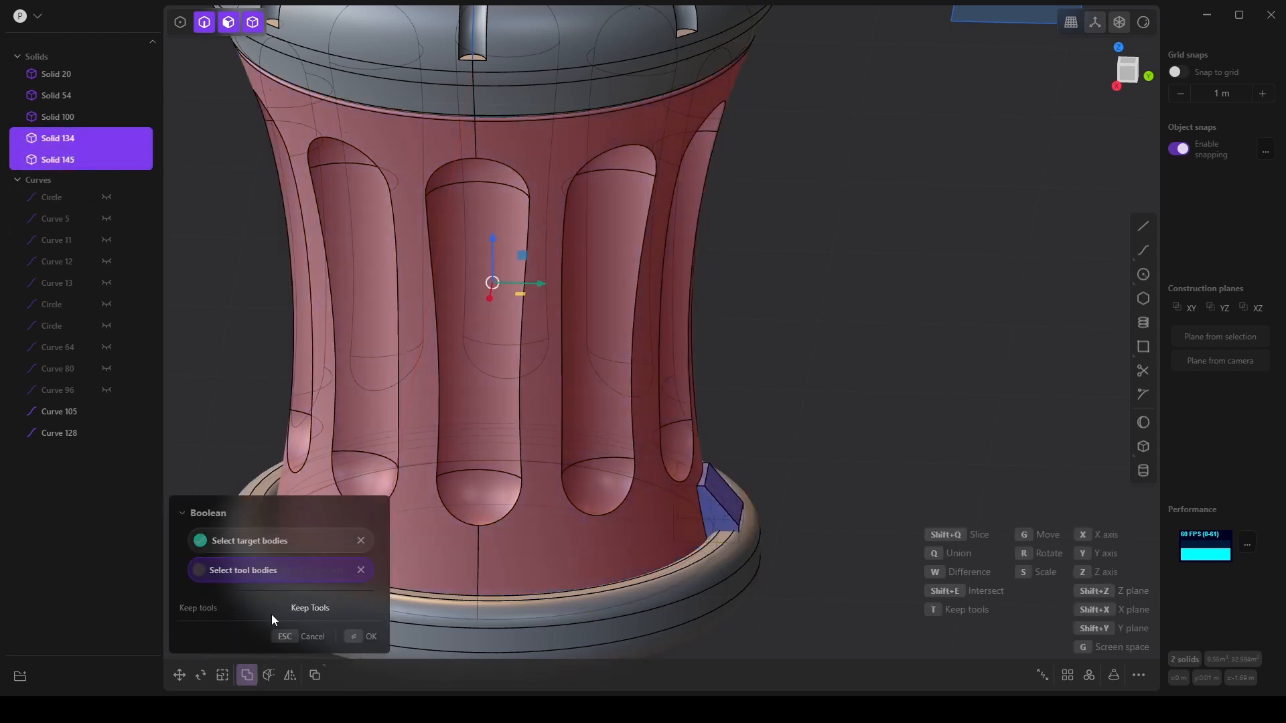
click(362, 636)
Hide Curve 105 and Curve 128.
middle_drag(612, 587, 709, 595)
scroll(944, 599, down, 1)
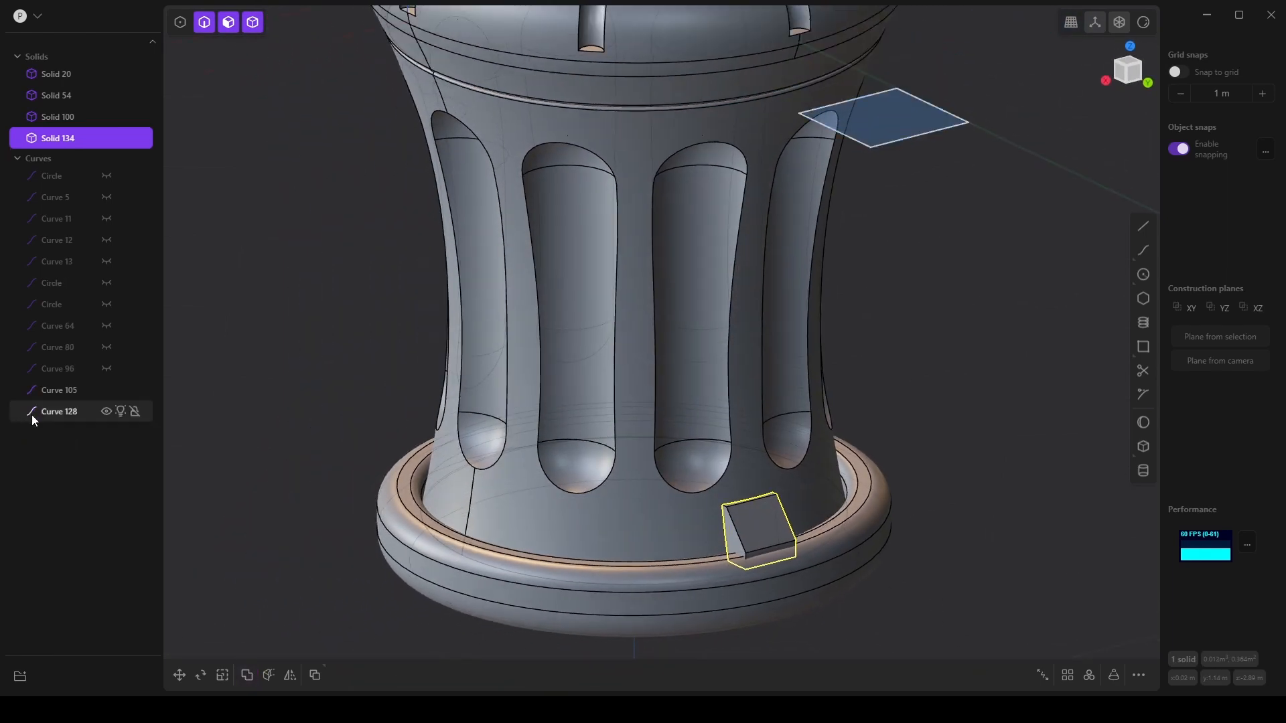
click(107, 390)
click(106, 411)
Create a 360-degree radial array of the trimmed block around the column's centre, with a number of 6.
middle_drag(814, 526, 774, 541)
scroll(793, 577, down, 3)
middle_drag(758, 589, 830, 621)
click(1090, 676)
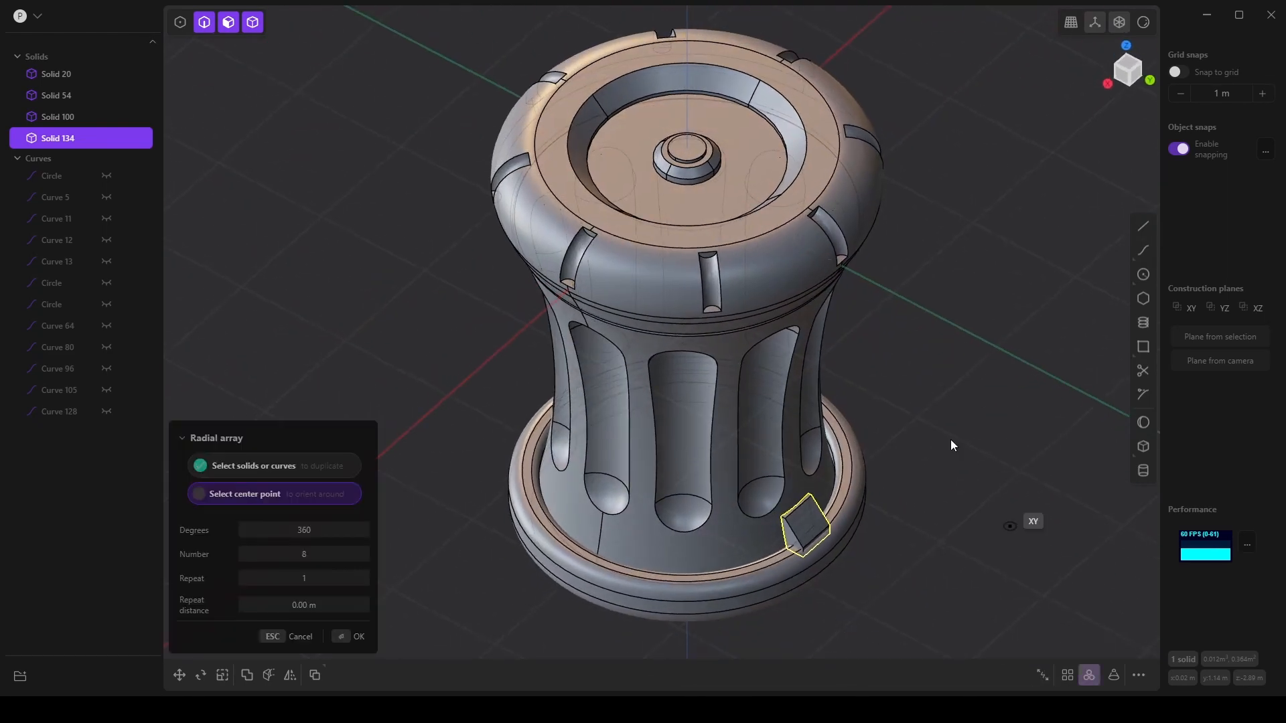
click(692, 144)
click(305, 554)
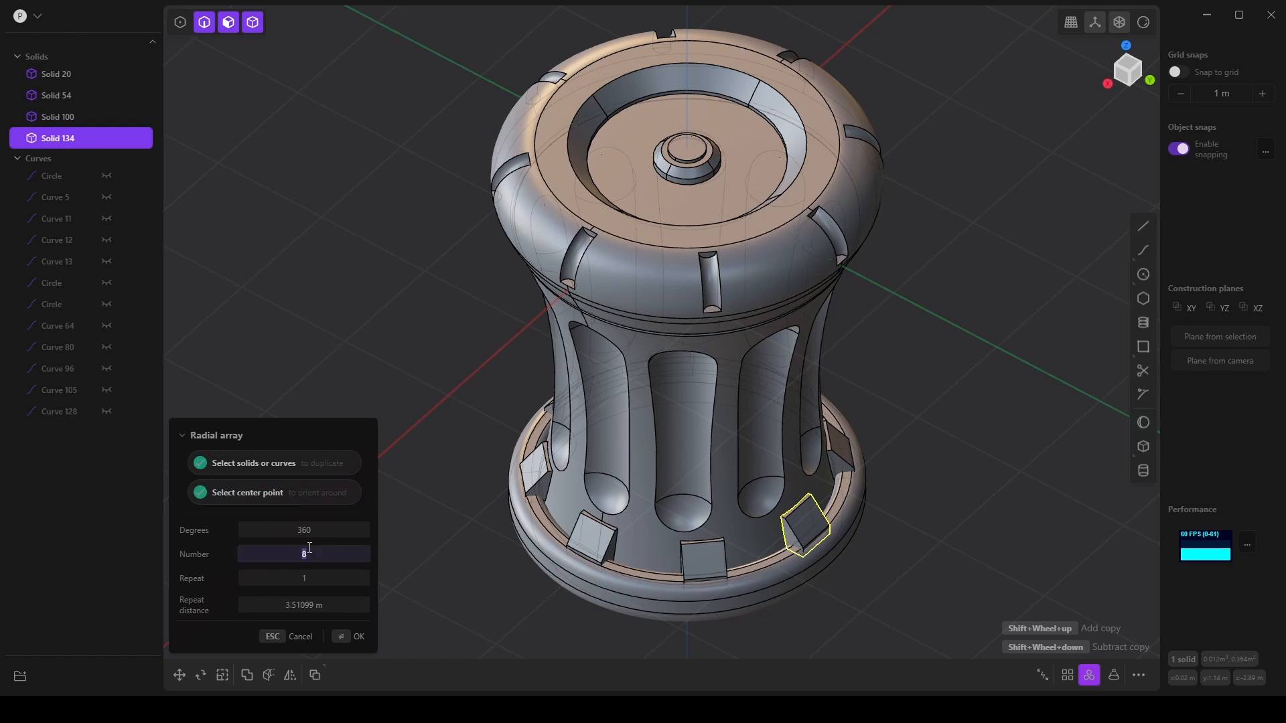
text(6)
click(352, 641)
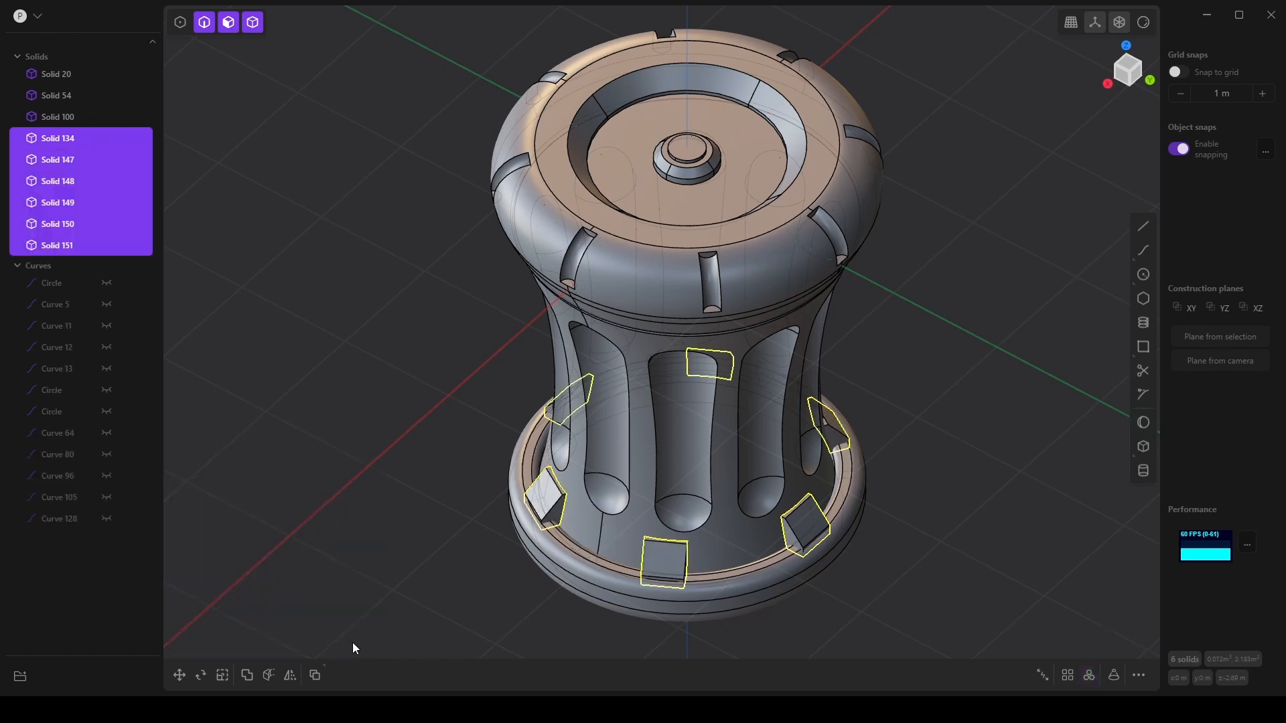
Examine the arrayed blocks around the base ring, selecting Solid 151 through Solid 147 to identify them.
click(444, 565)
middle_drag(432, 563, 367, 528)
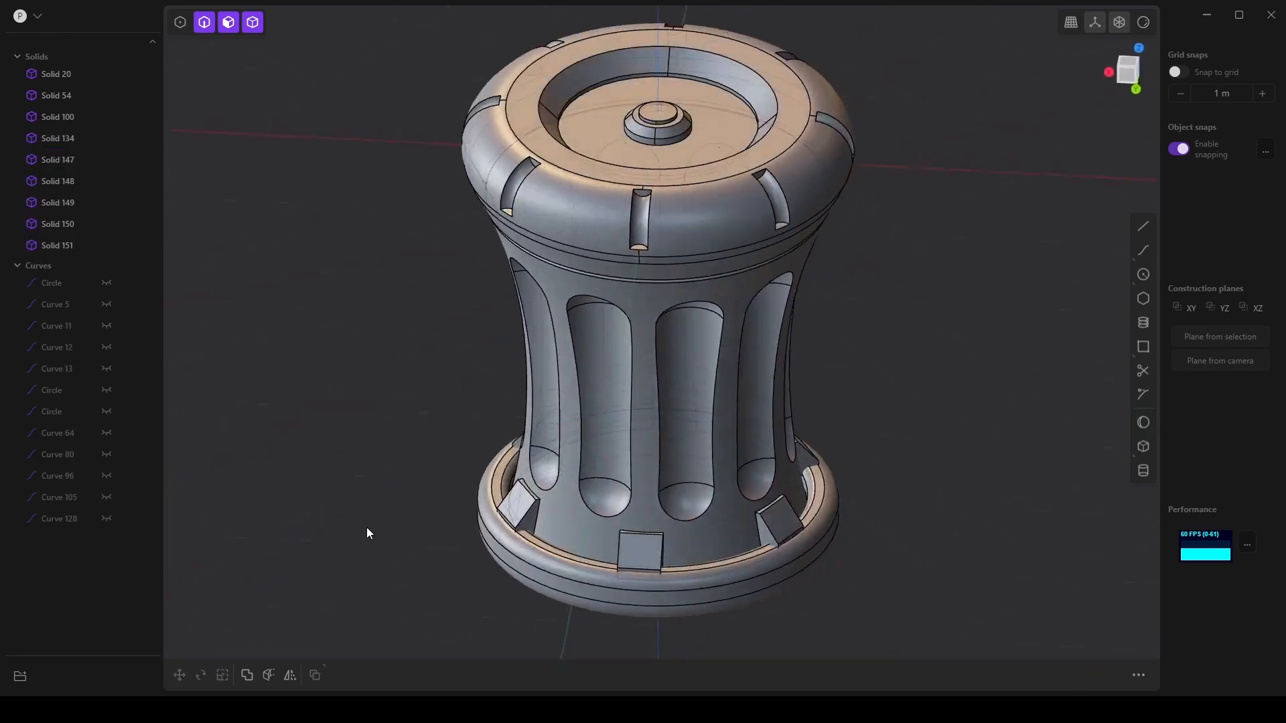
middle_drag(573, 564, 508, 487)
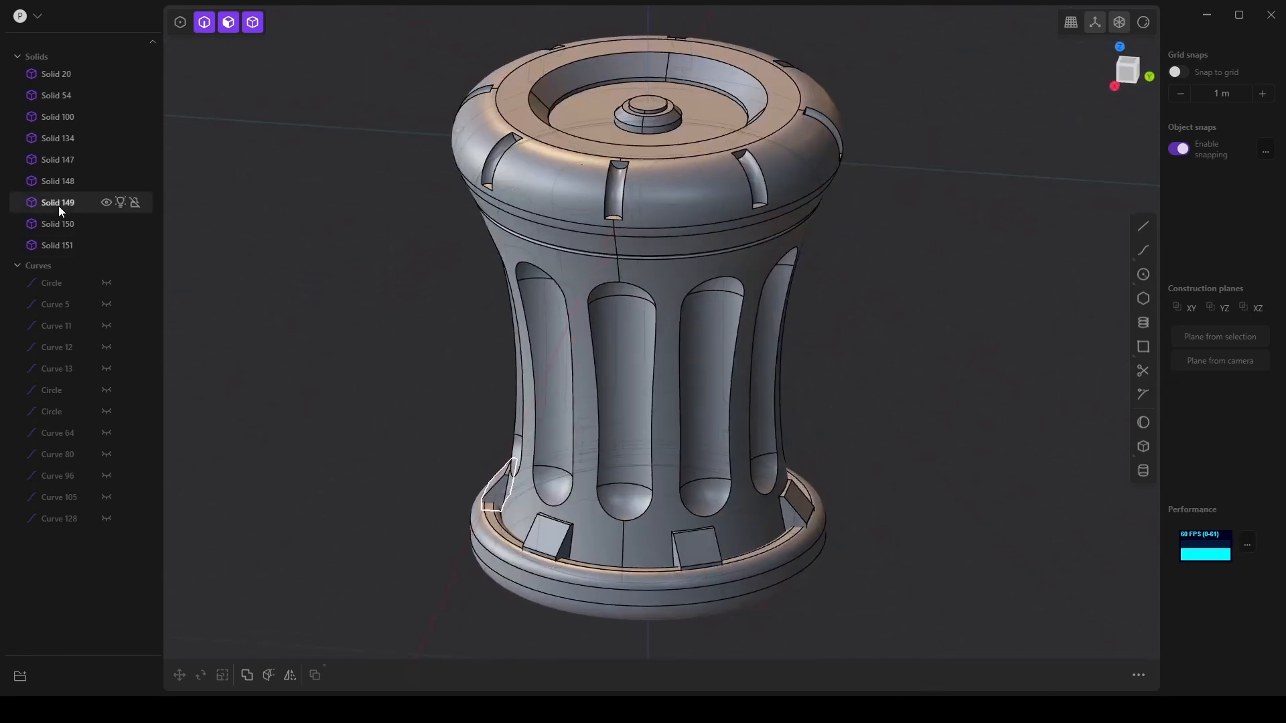
click(56, 238)
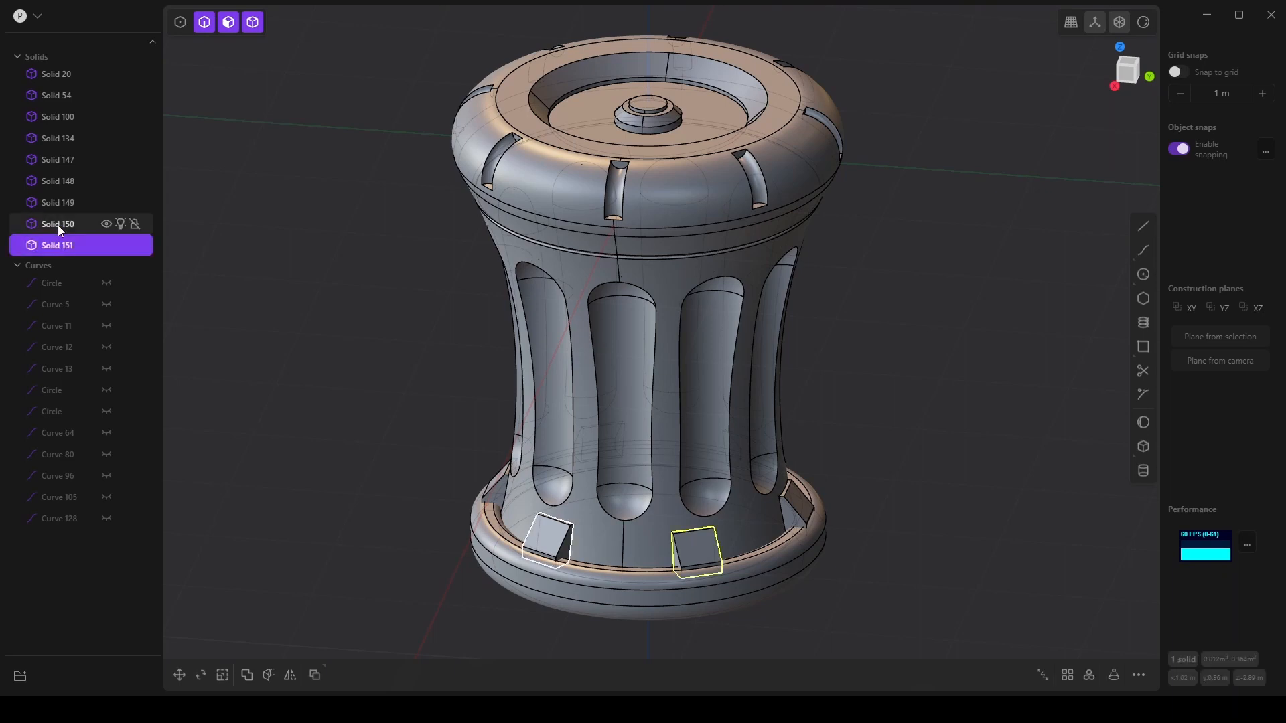
shift+click(58, 225)
shift+click(60, 202)
shift+click(70, 178)
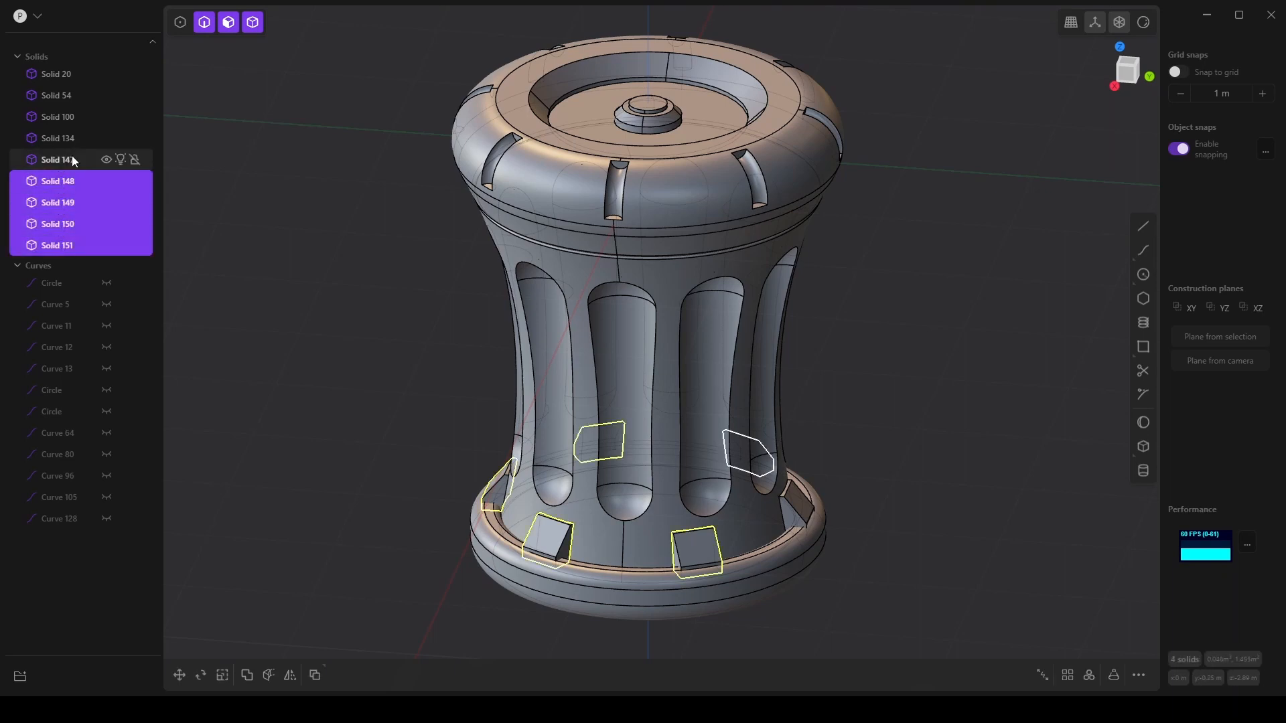
shift+click(71, 158)
click(69, 244)
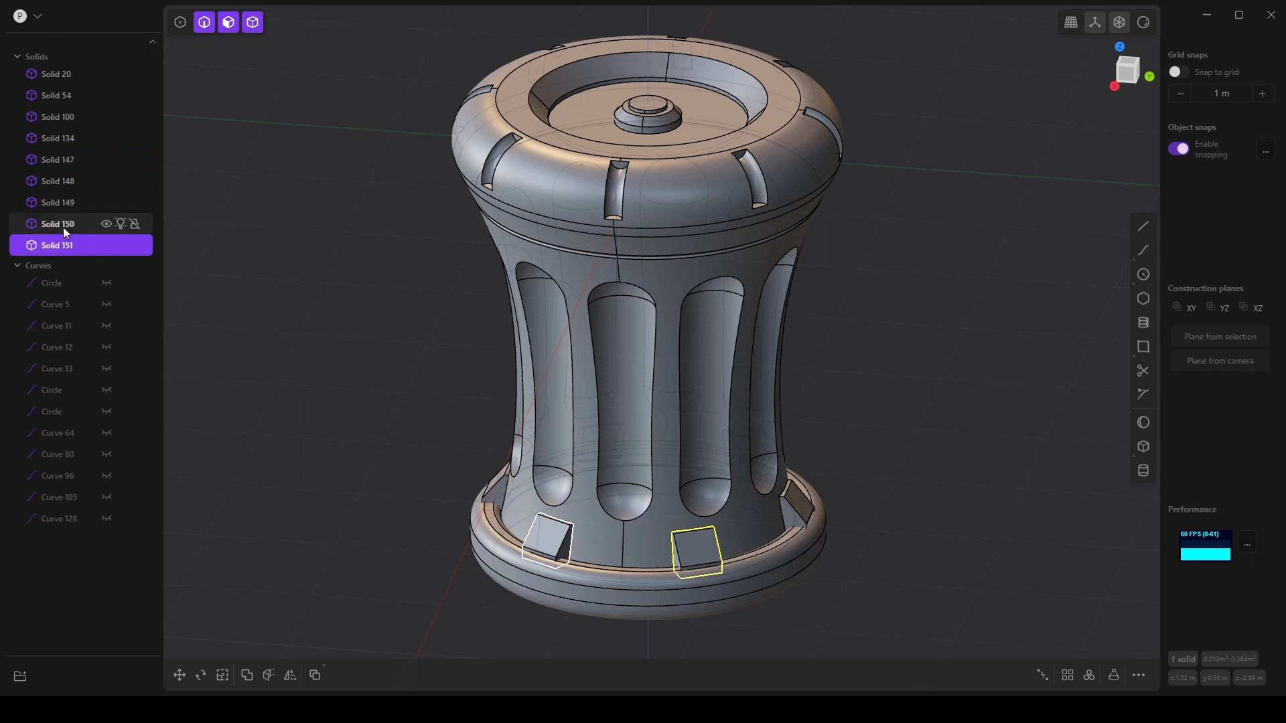
Duplicate the Solid 134 block in place and name the duplicate "copt".
click(75, 138)
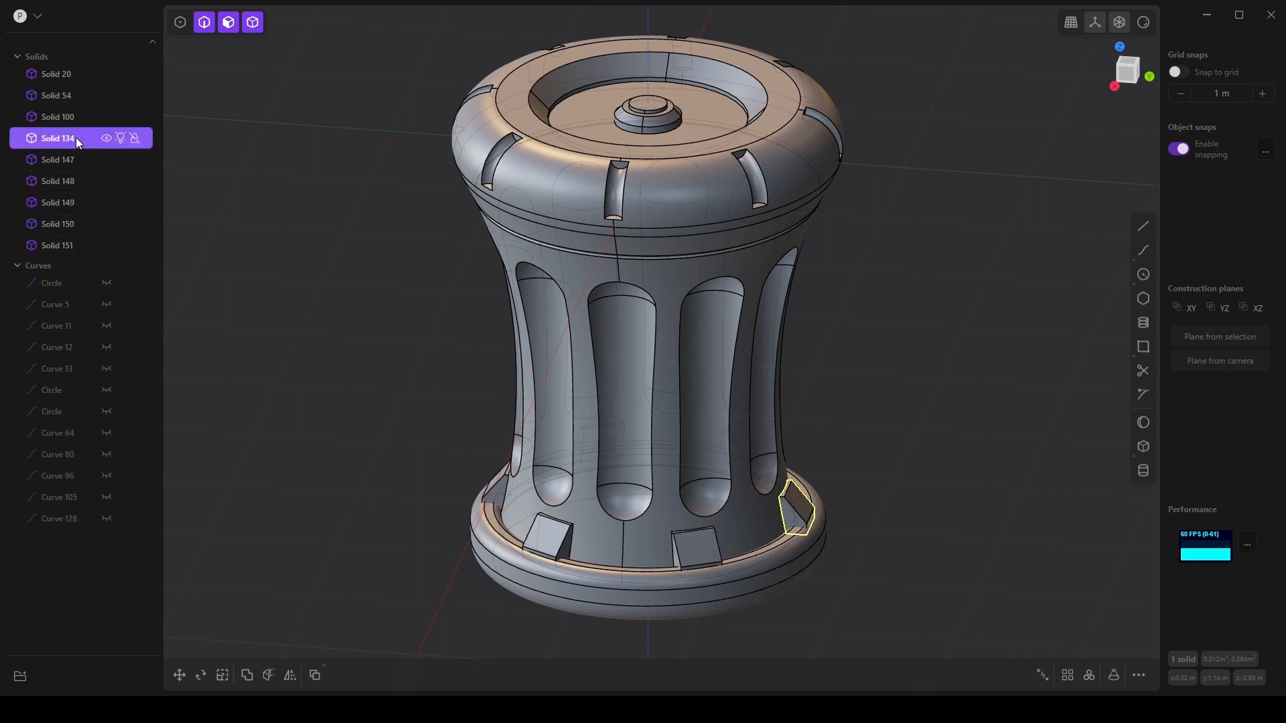
key(shift+d)
double_click(61, 271)
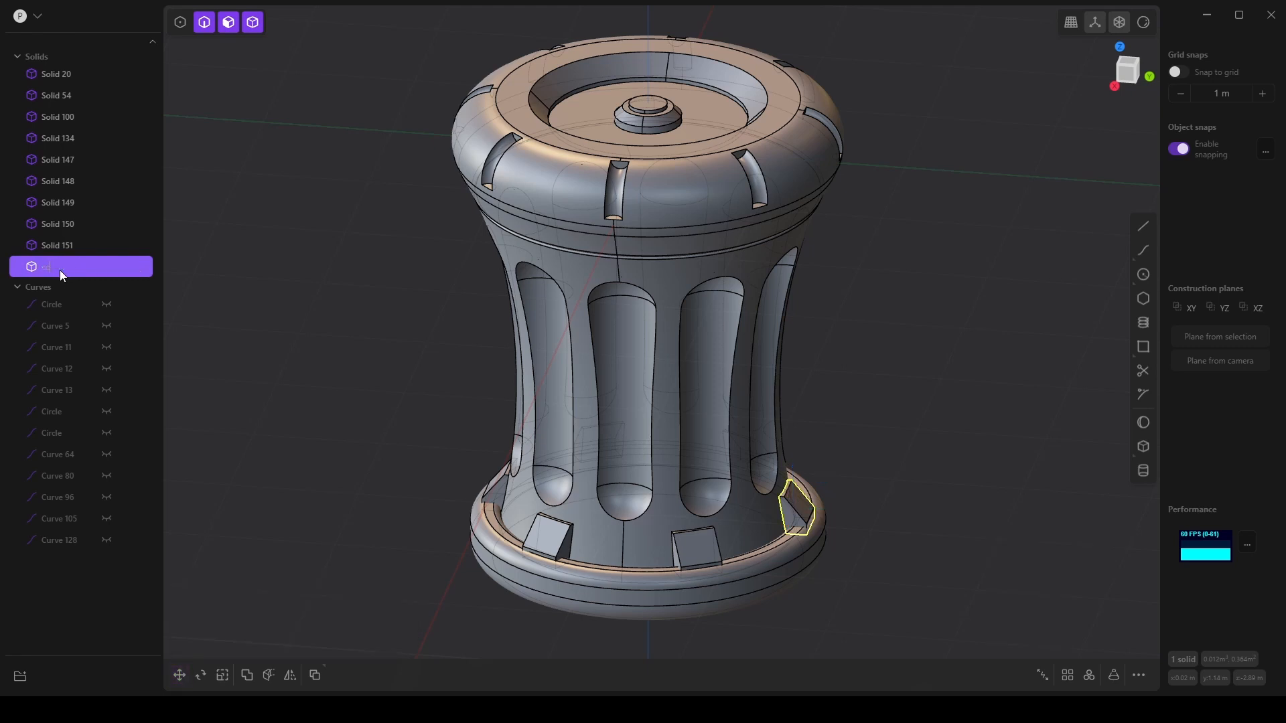
text(copt)
key(Return)
Try deleting the duplicate block, and undo the deletion each time.
key(Delete)
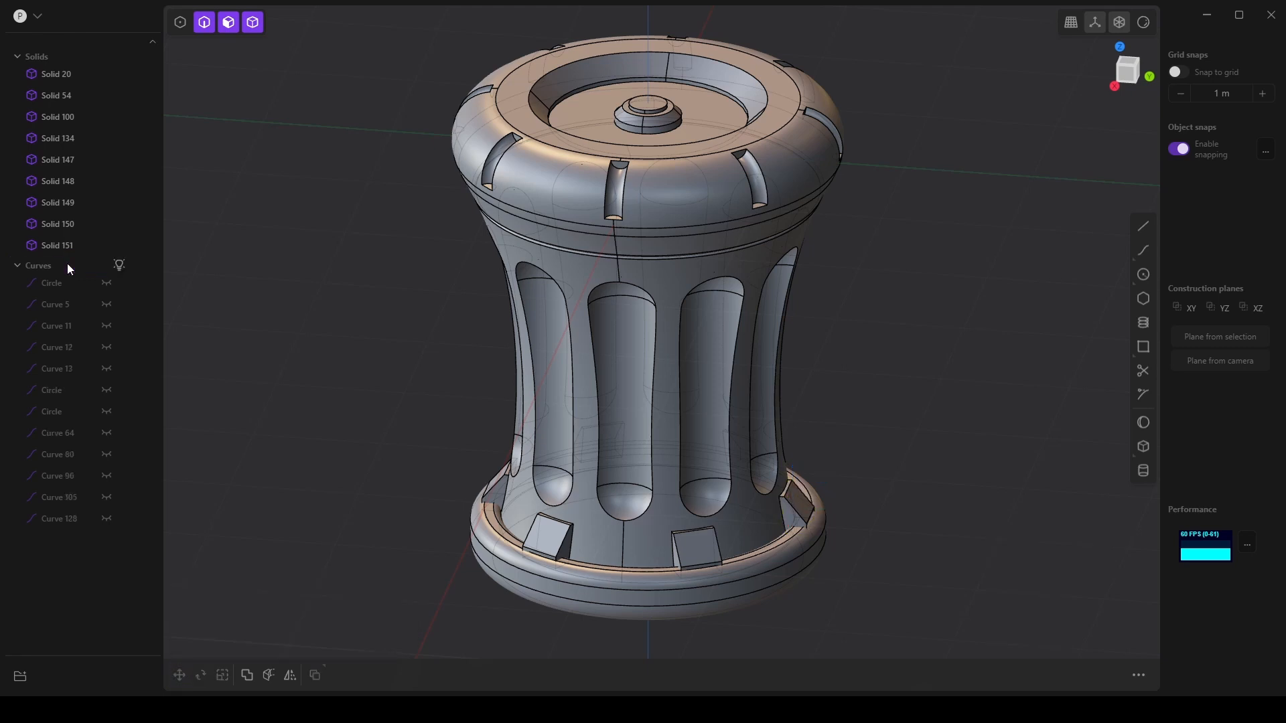
key(ctrl+z)
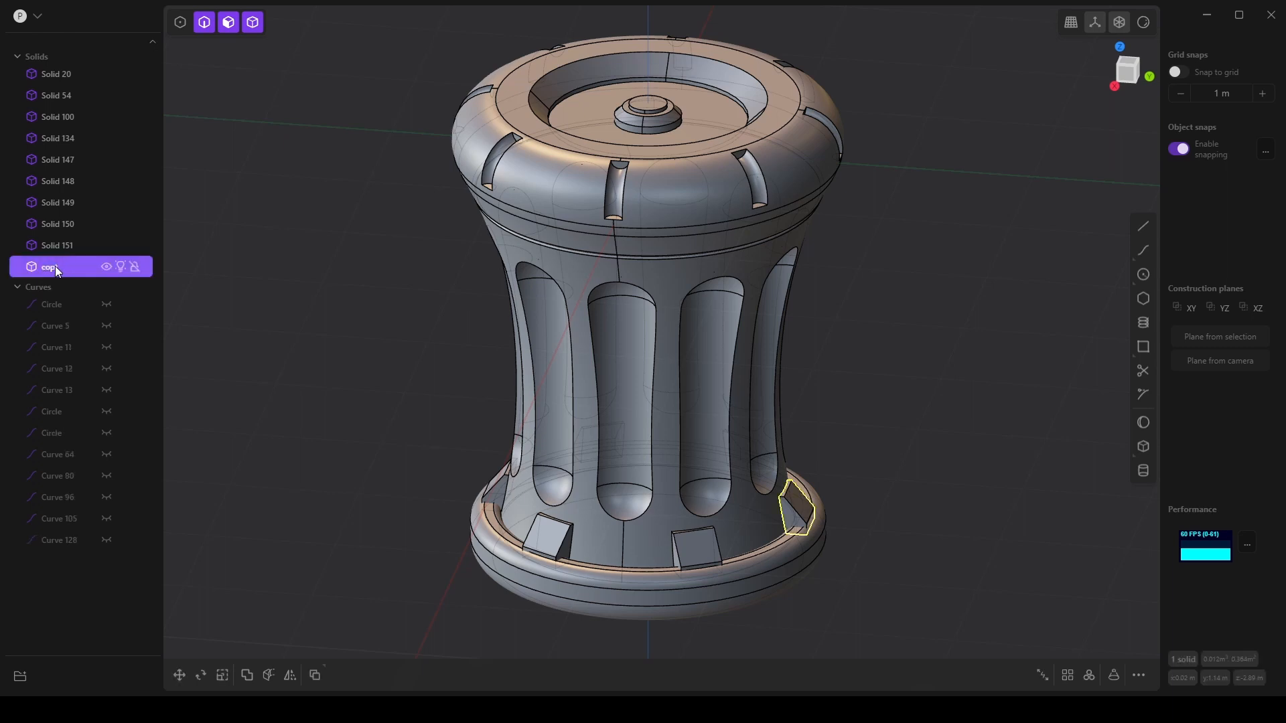
key(Delete)
key(ctrl+z)
Rename the duplicate block as "copy" and hide it.
double_click(53, 269)
text(copy)
key(Return)
click(105, 267)
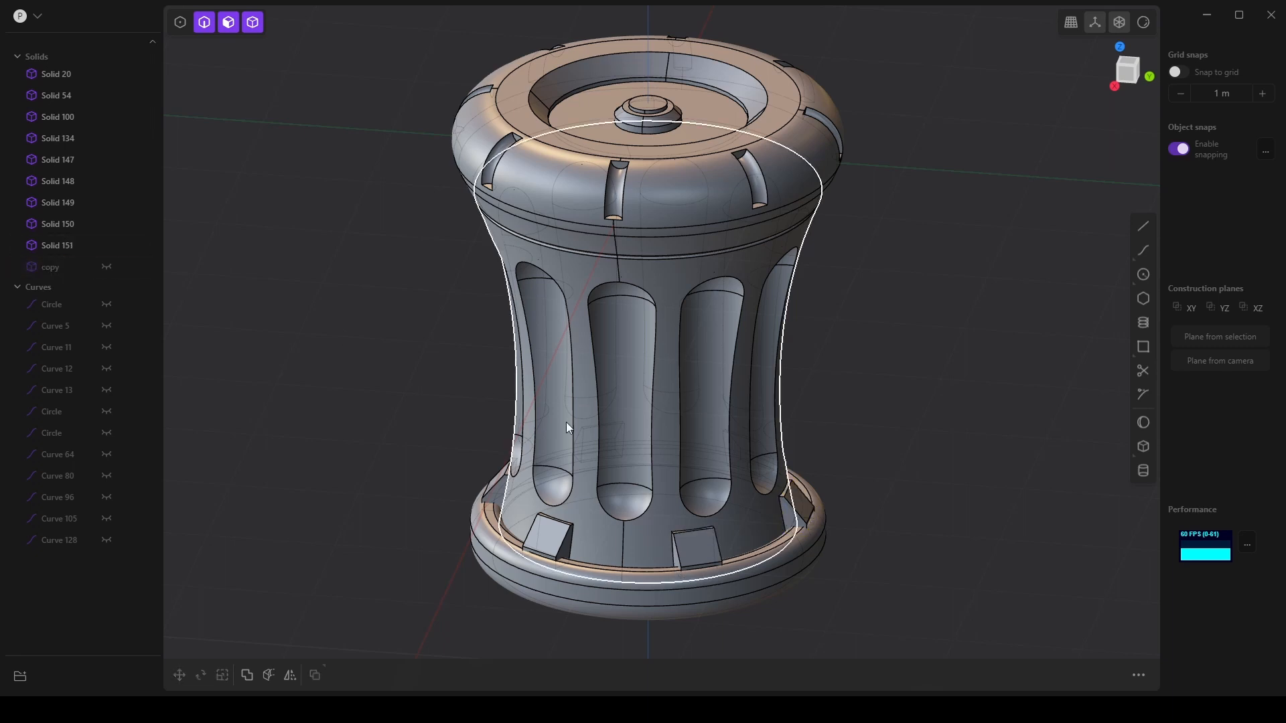
Join the base ring, Solid 54, and the six arrayed blocks into one solid with a Boolean union.
click(67, 117)
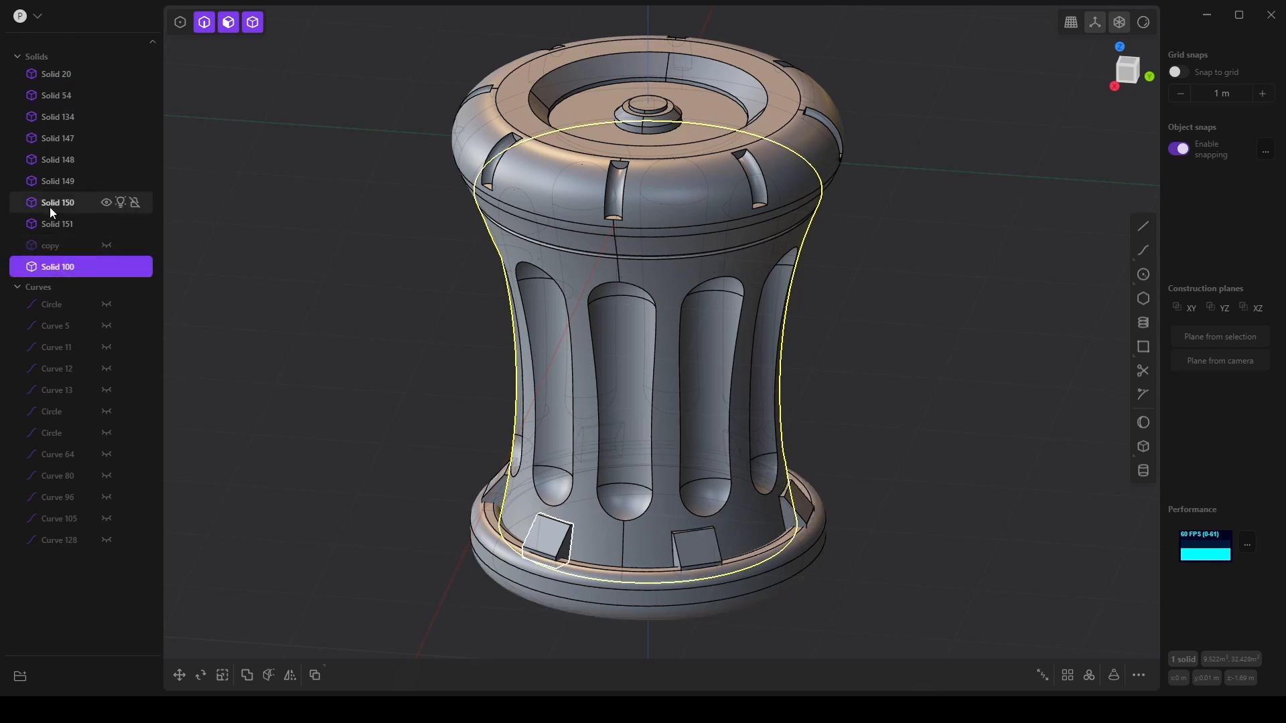
click(54, 224)
shift+click(64, 98)
click(64, 99)
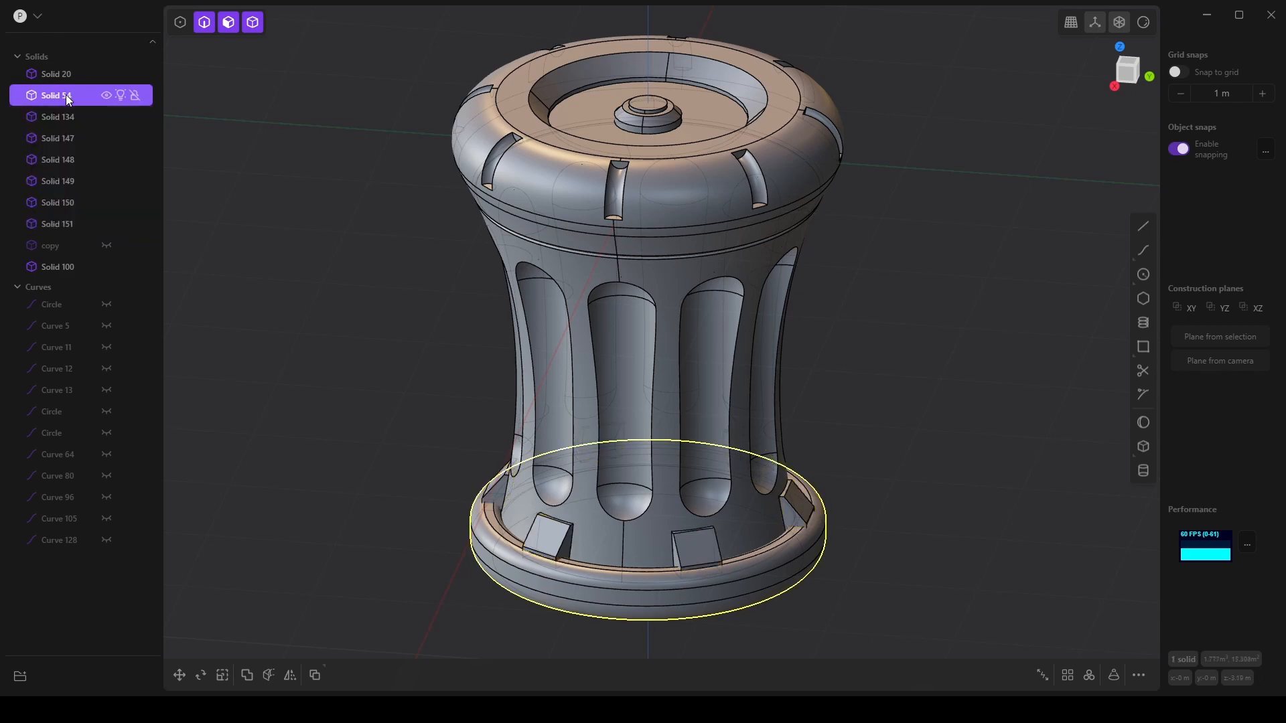
shift+click(65, 224)
middle_drag(460, 508, 295, 483)
click(245, 676)
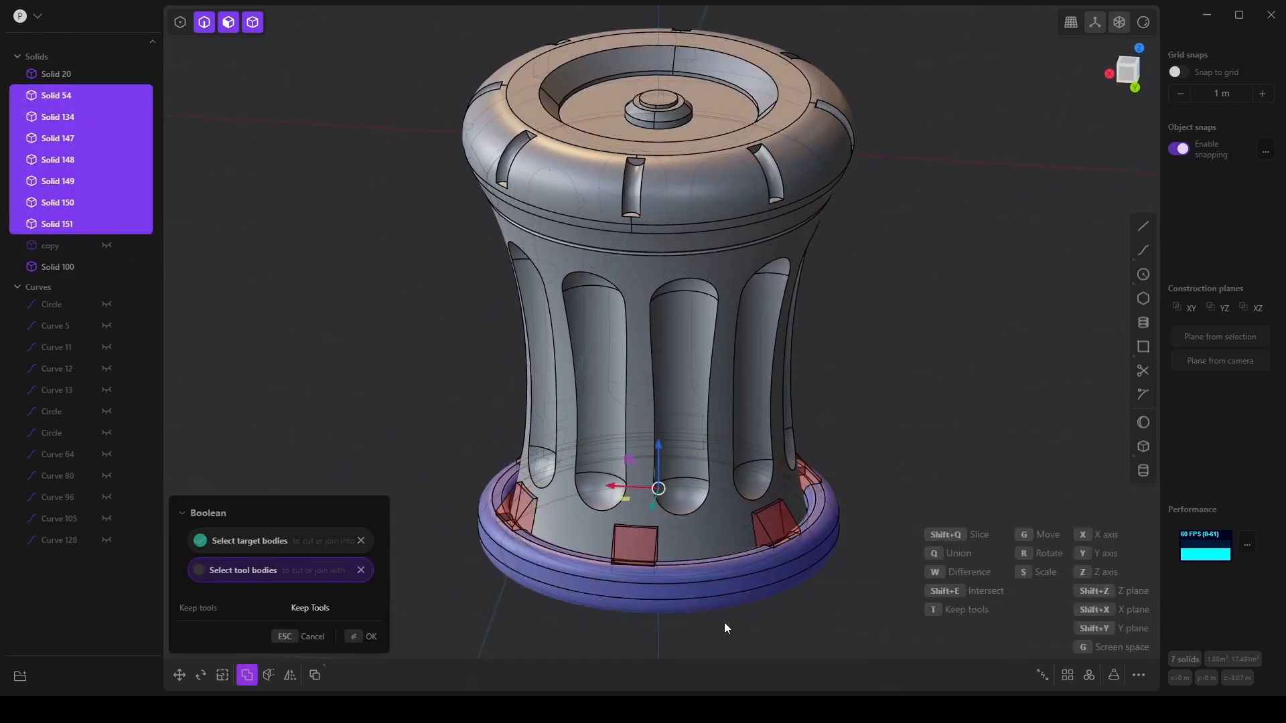
click(370, 637)
middle_drag(410, 524, 345, 529)
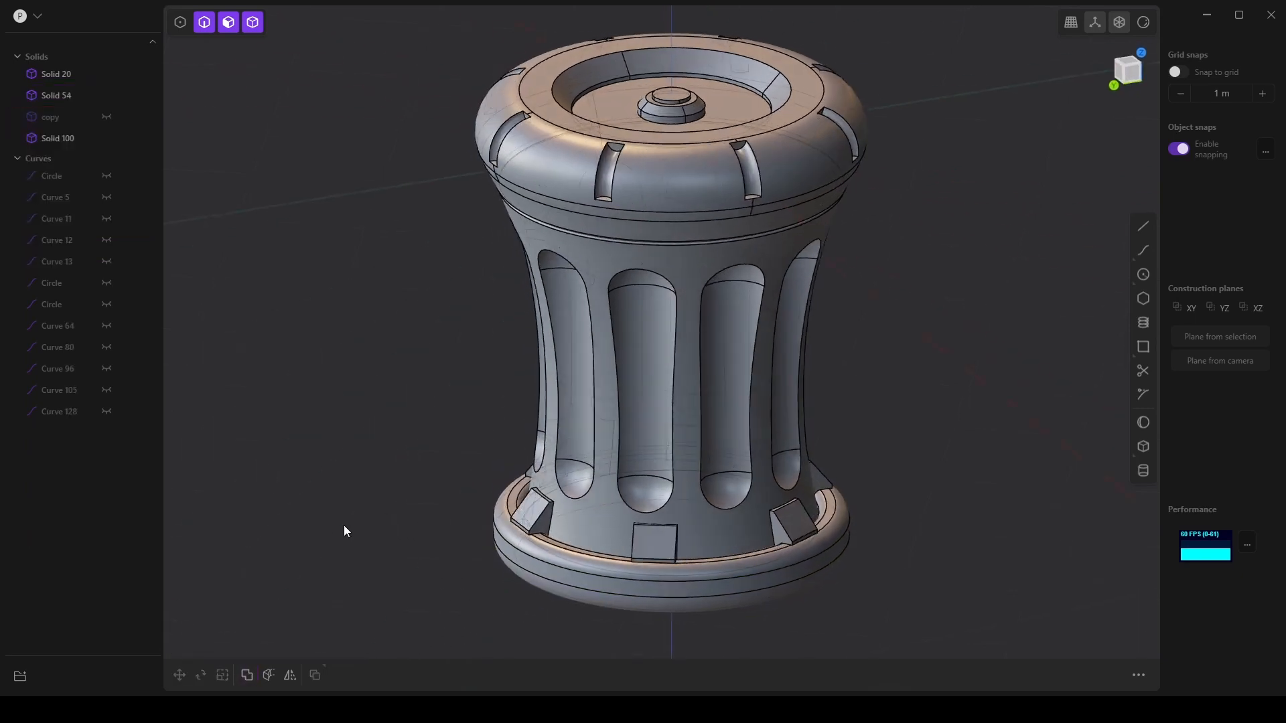
middle_drag(1013, 594, 605, 420)
click(946, 579)
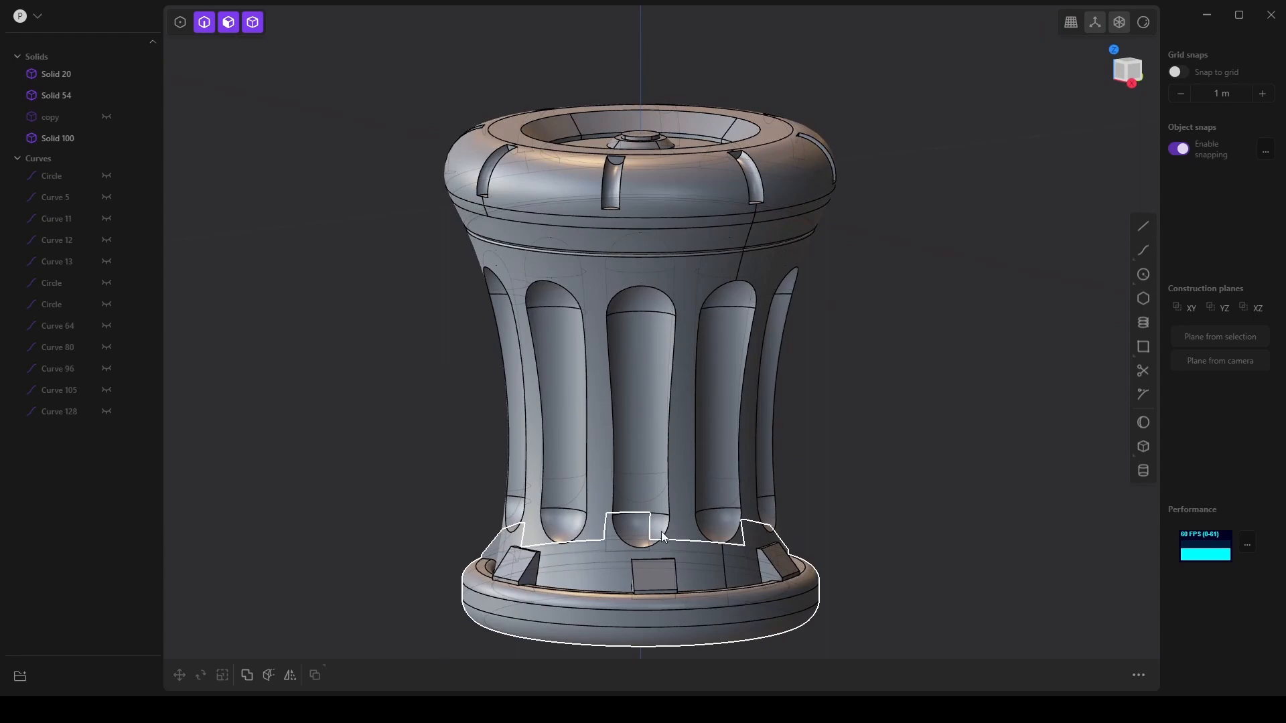
Switch to the front view and set grid snapping to 0.1 m for line drawing.
middle_drag(669, 201, 744, 496)
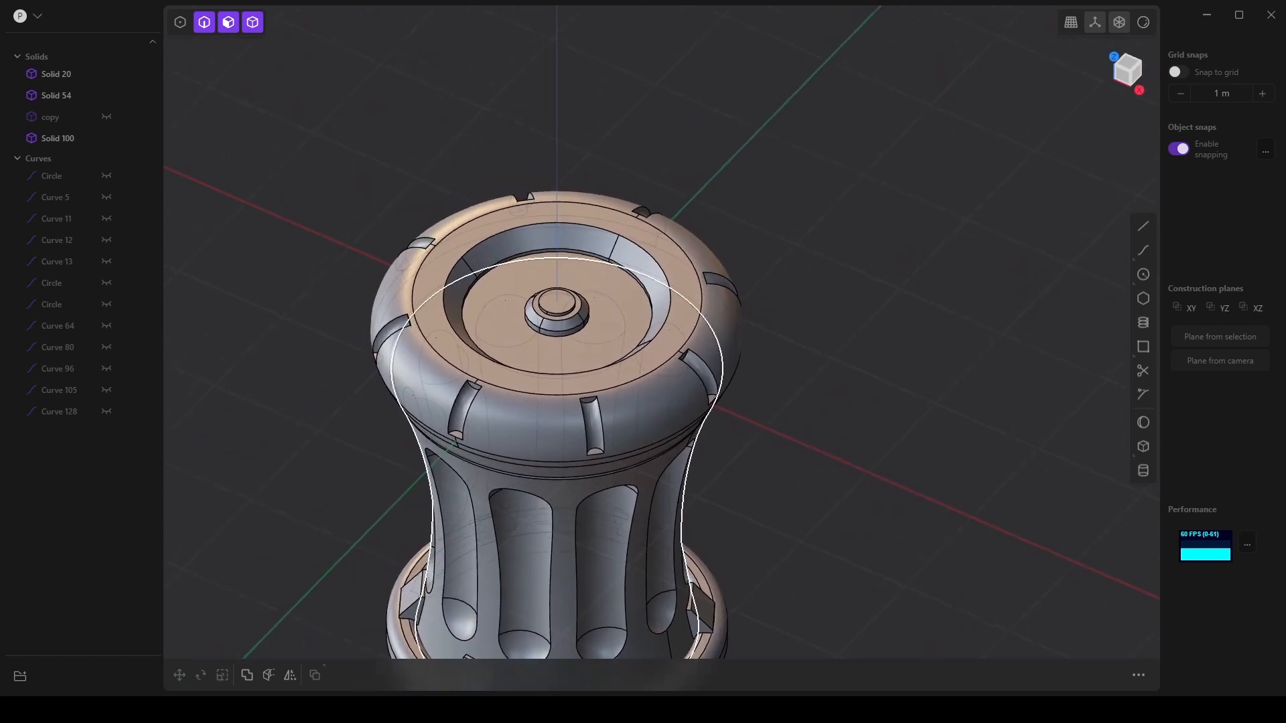
shift+middle_drag(806, 436, 862, 501)
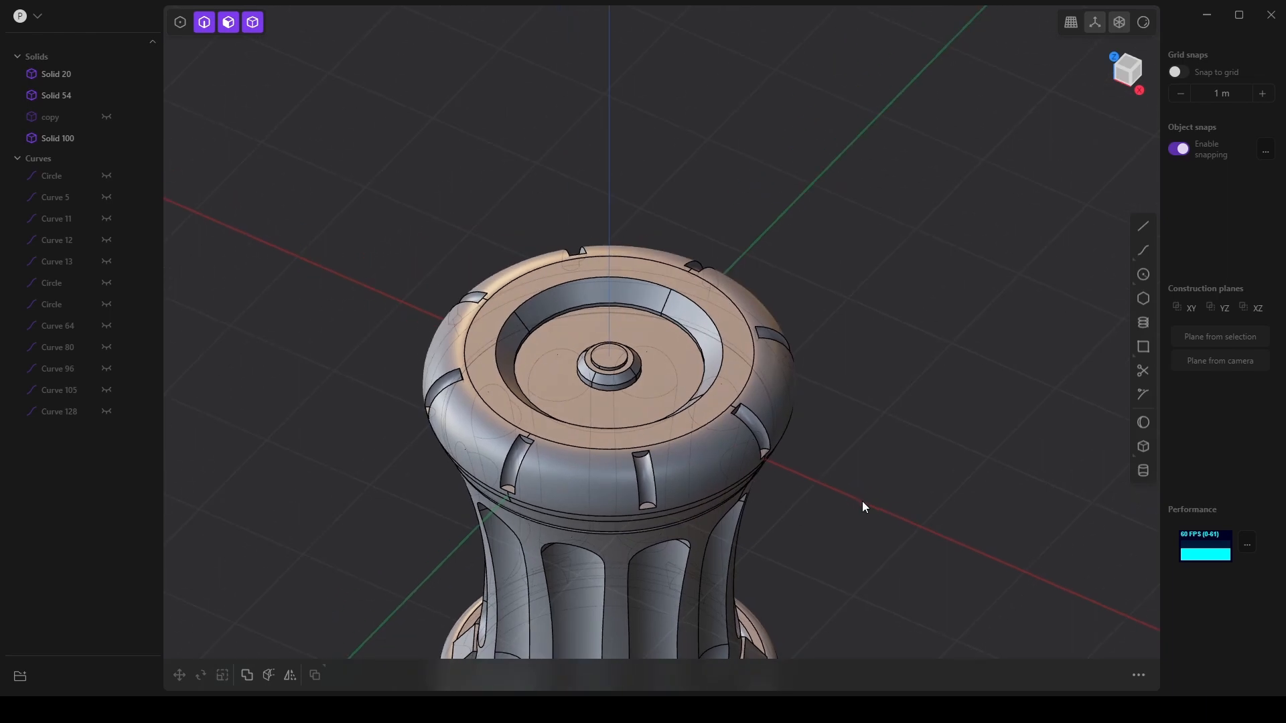
key(KP_1)
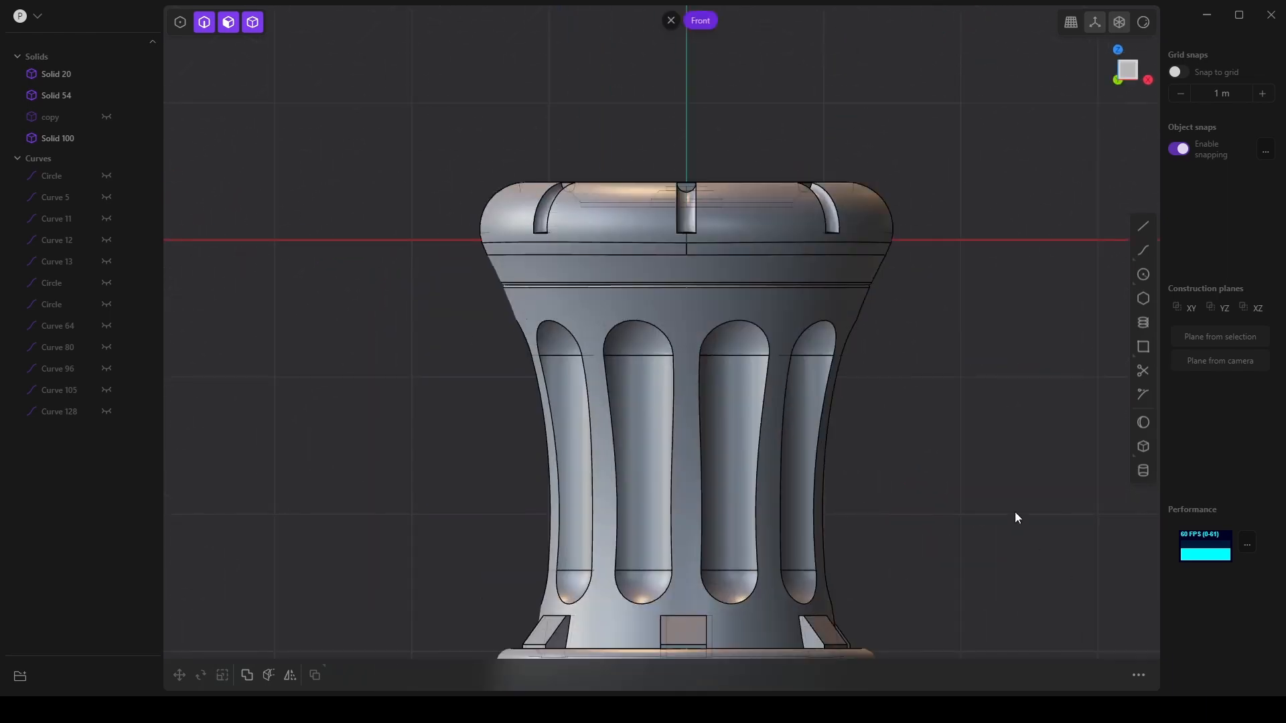
shift+middle_drag(1015, 512, 655, 511)
click(1144, 226)
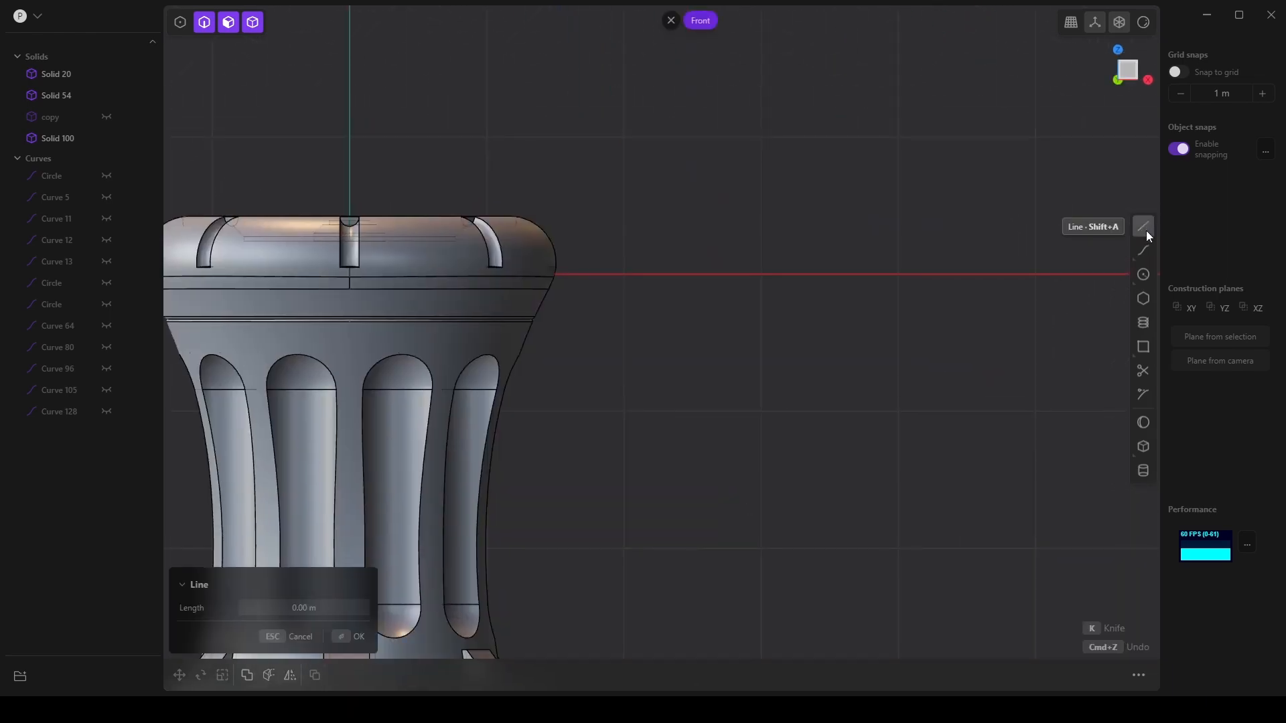
click(1183, 93)
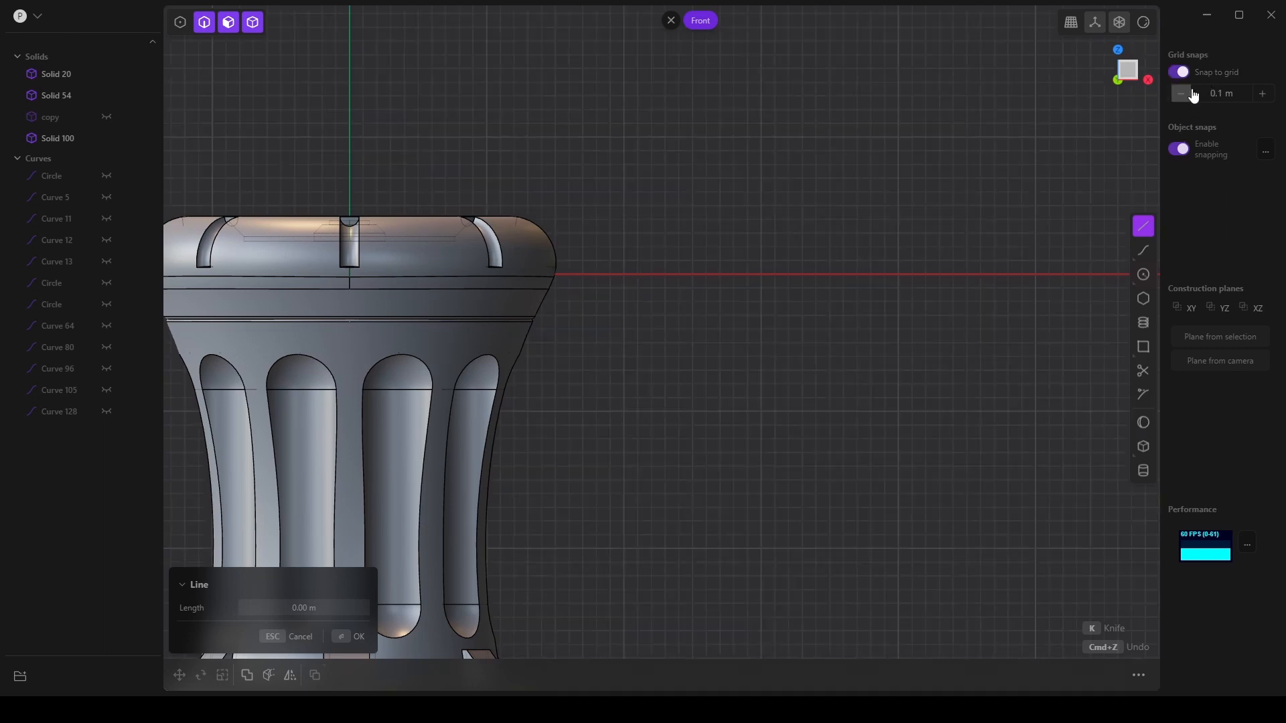
shift+middle_drag(868, 226, 849, 295)
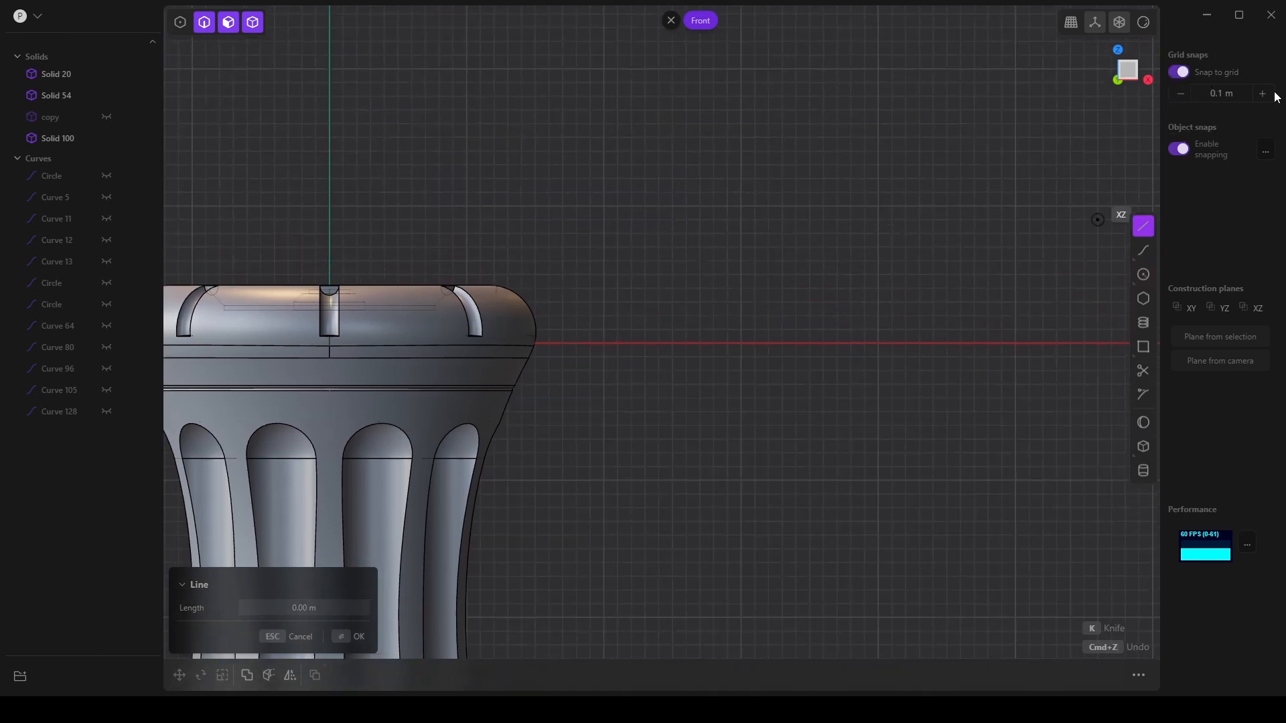
Draw a closed six-sided profile about 1 m wide and 1 m tall beside the column, with both lower corners cut diagonally.
click(604, 206)
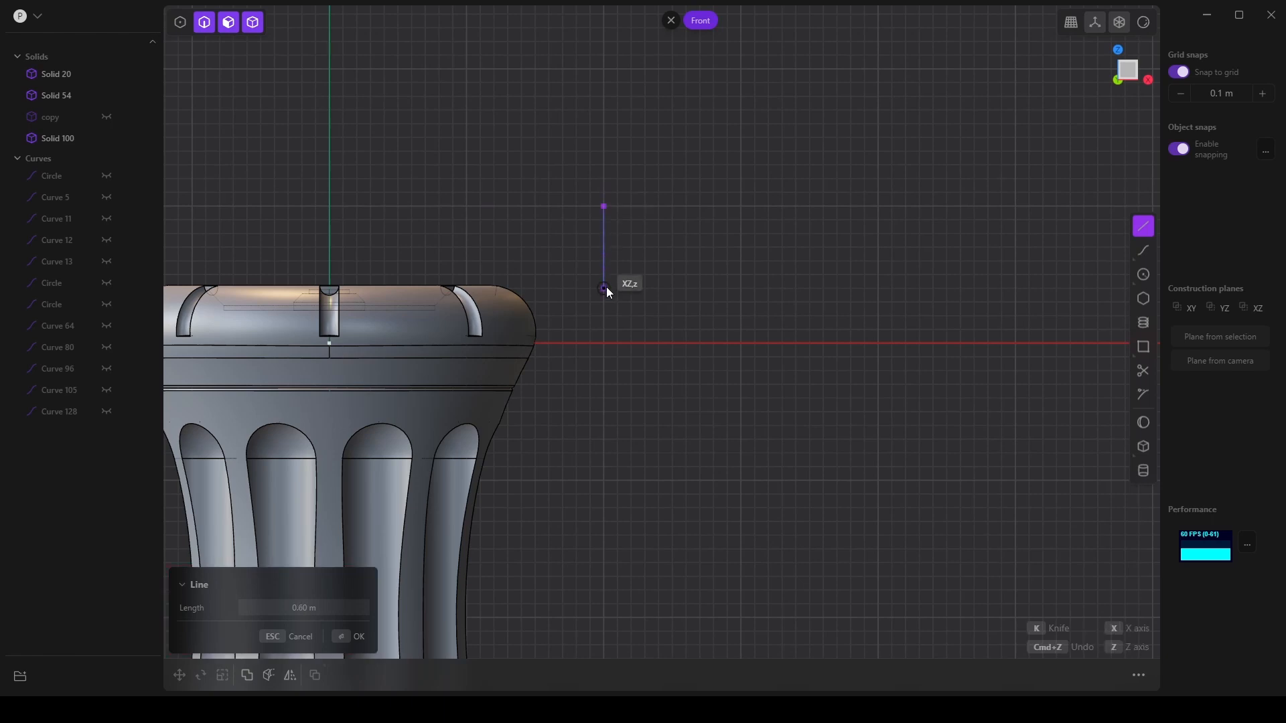
click(603, 302)
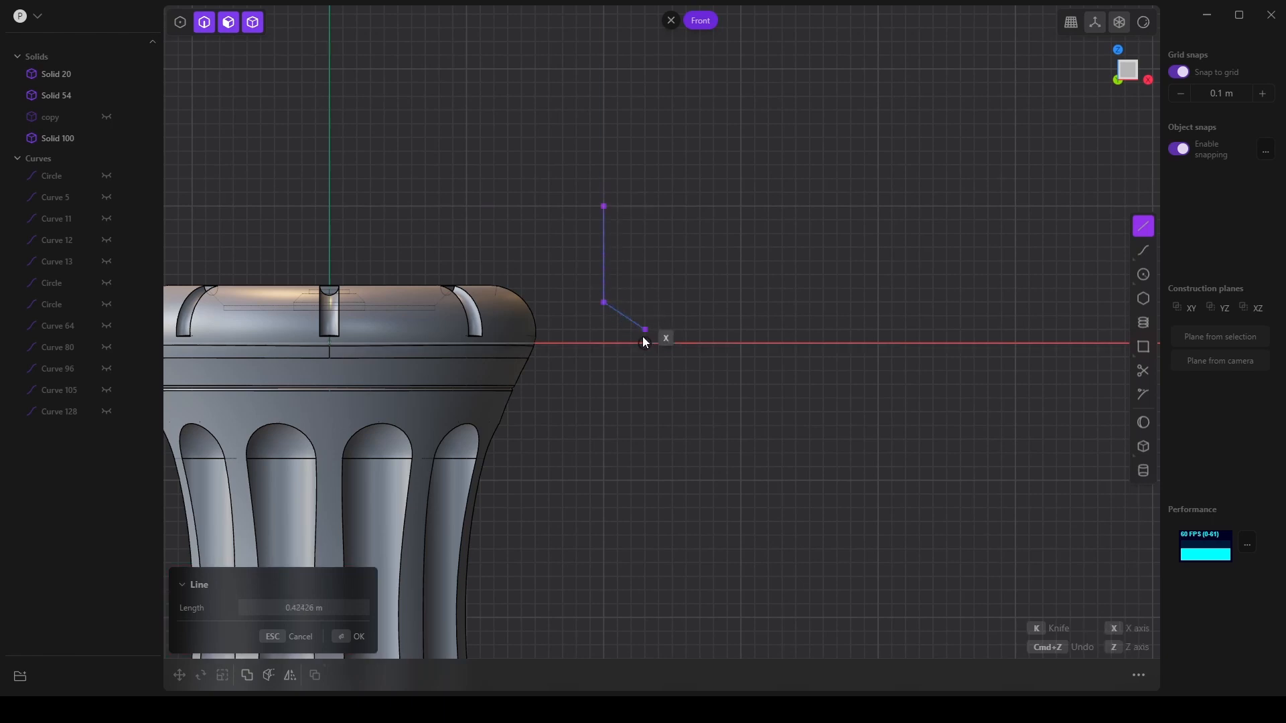
click(645, 344)
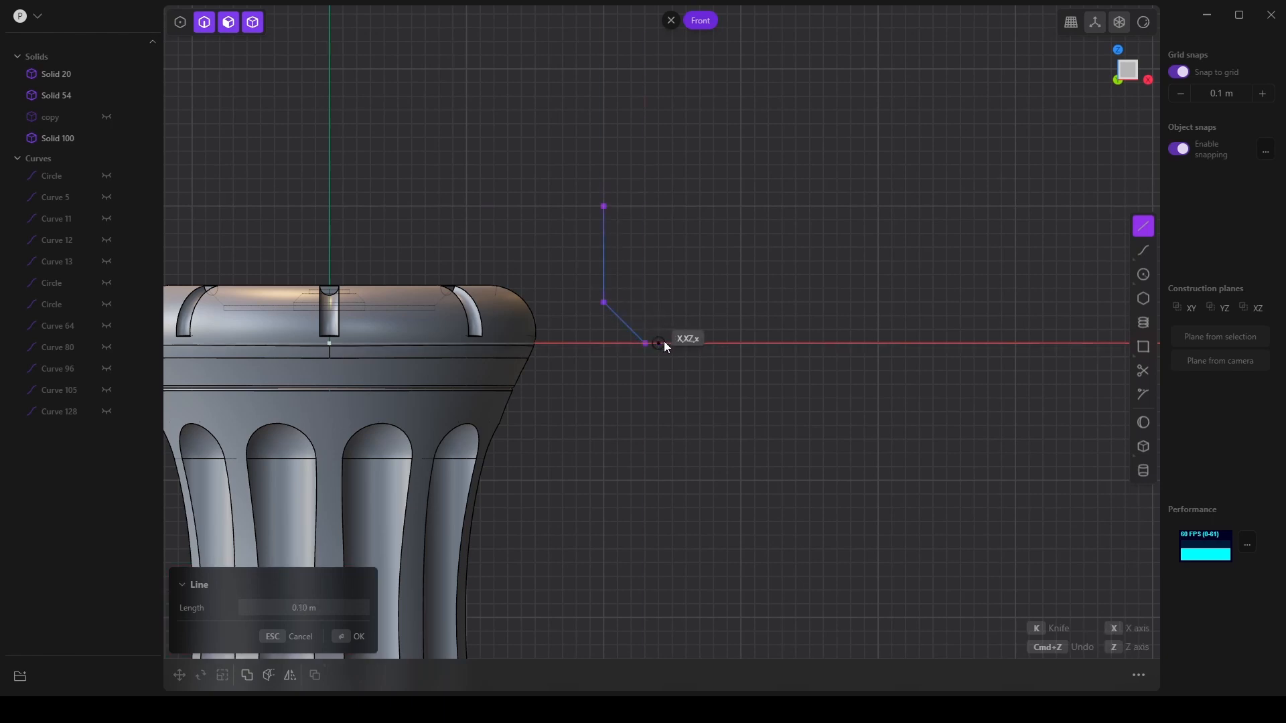
click(700, 343)
click(741, 302)
click(741, 207)
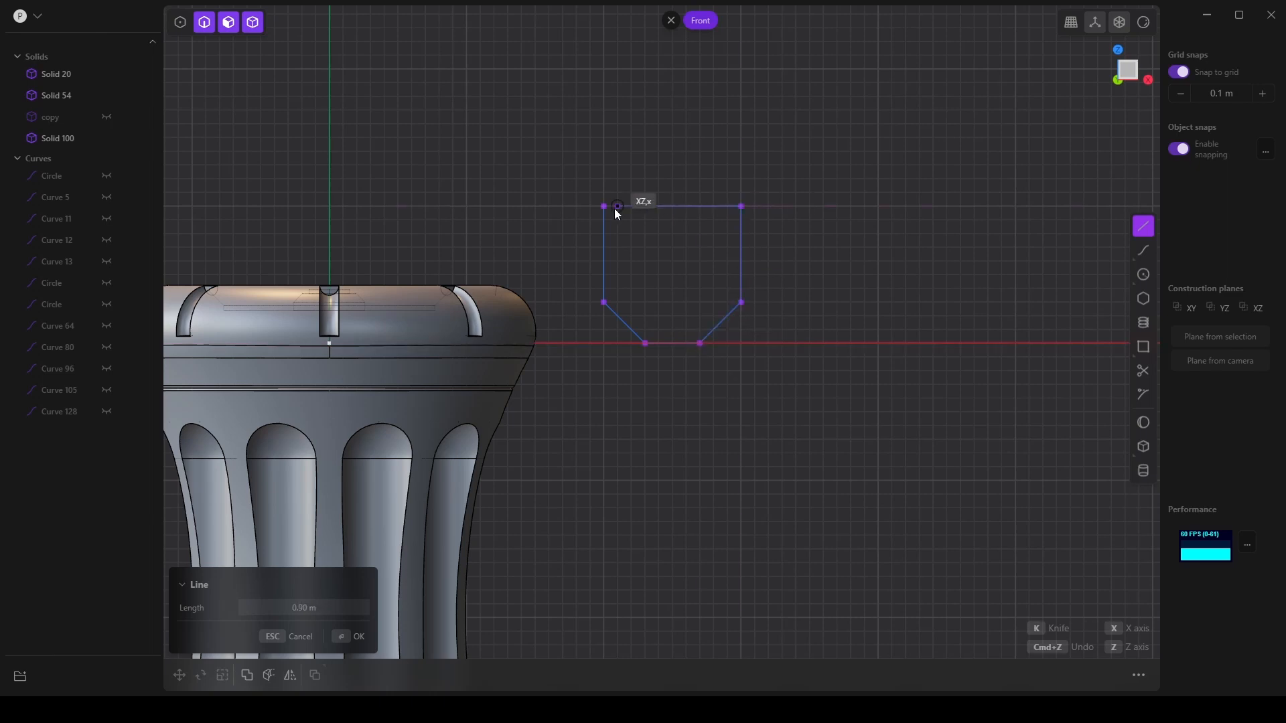
click(605, 207)
Extrude the six-sided profile into a long solid block beside the column.
right_drag(813, 313, 628, 356)
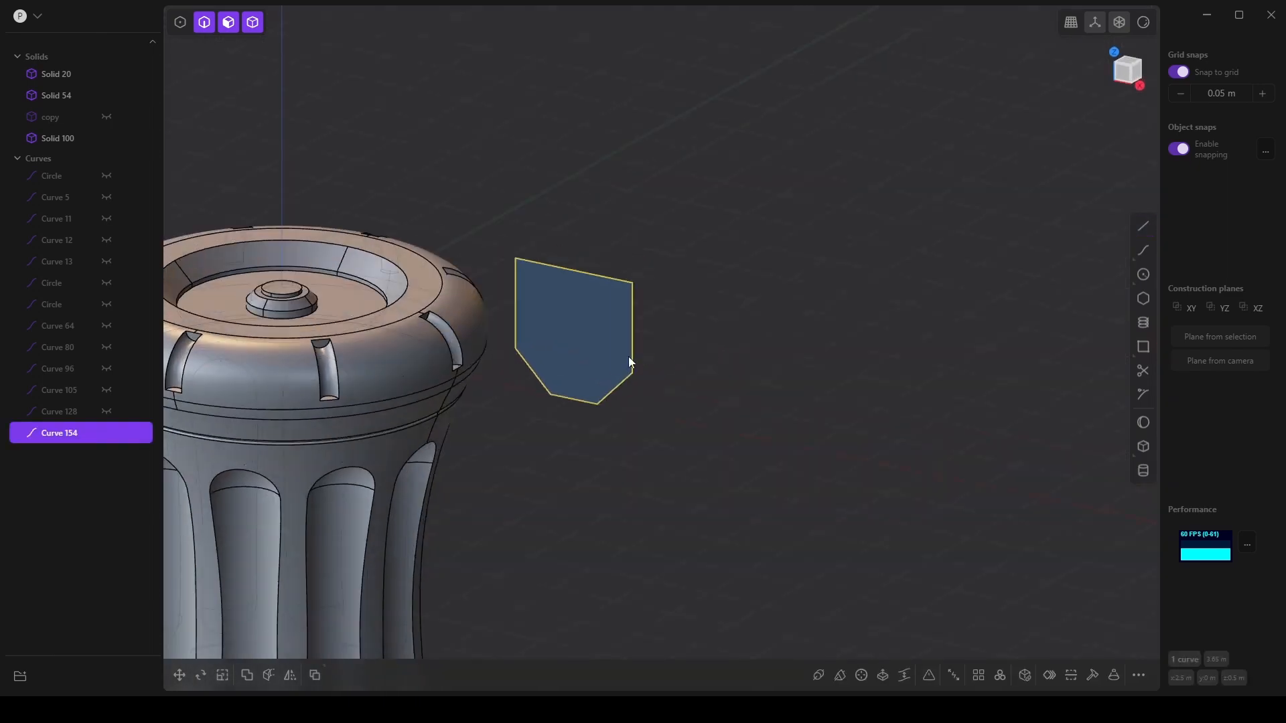
key(e)
drag(571, 326, 446, 398)
right_drag(630, 380, 820, 402)
drag(801, 489, 812, 458)
middle_drag(749, 459, 734, 423)
key(Return)
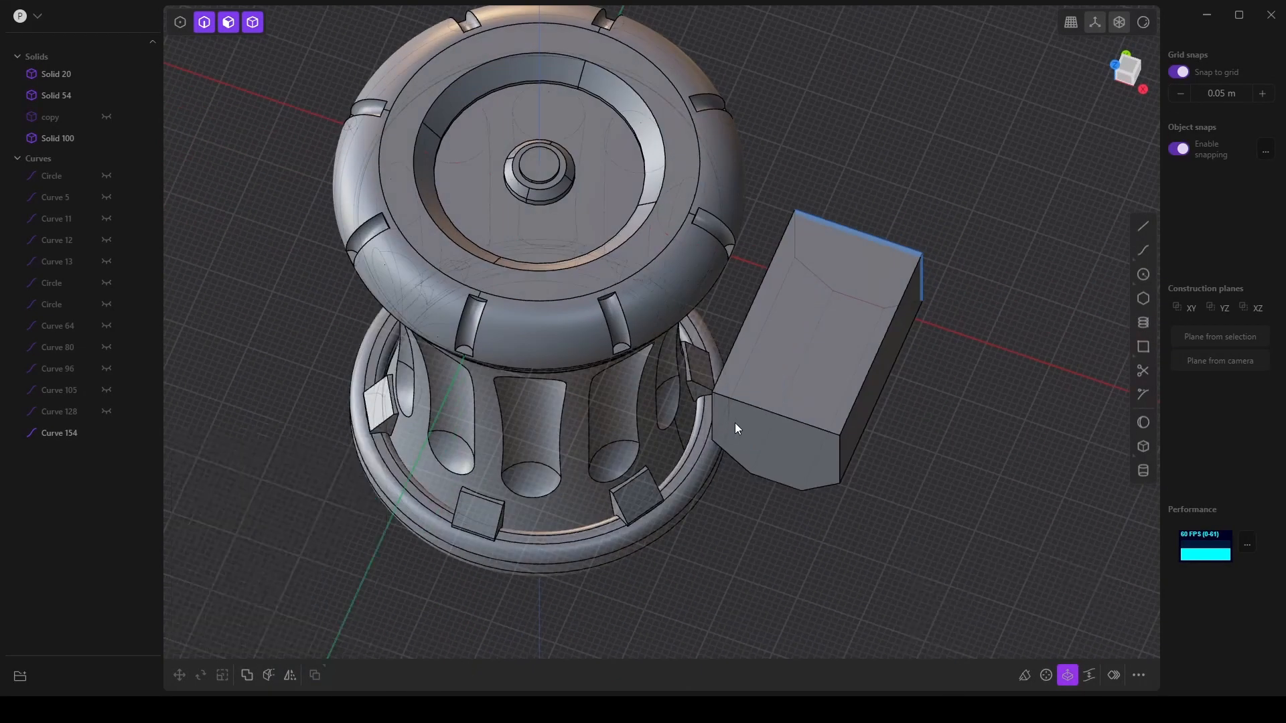
click(234, 677)
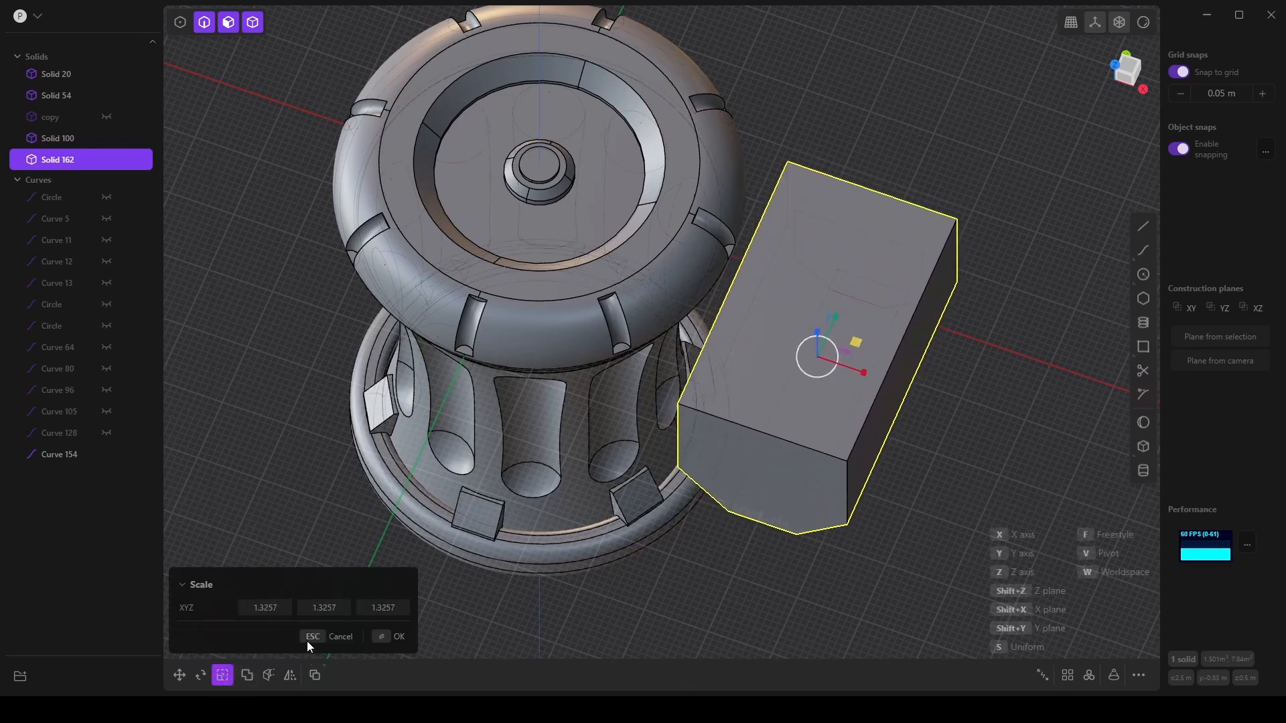
drag(269, 607, 259, 606)
key(Escape)
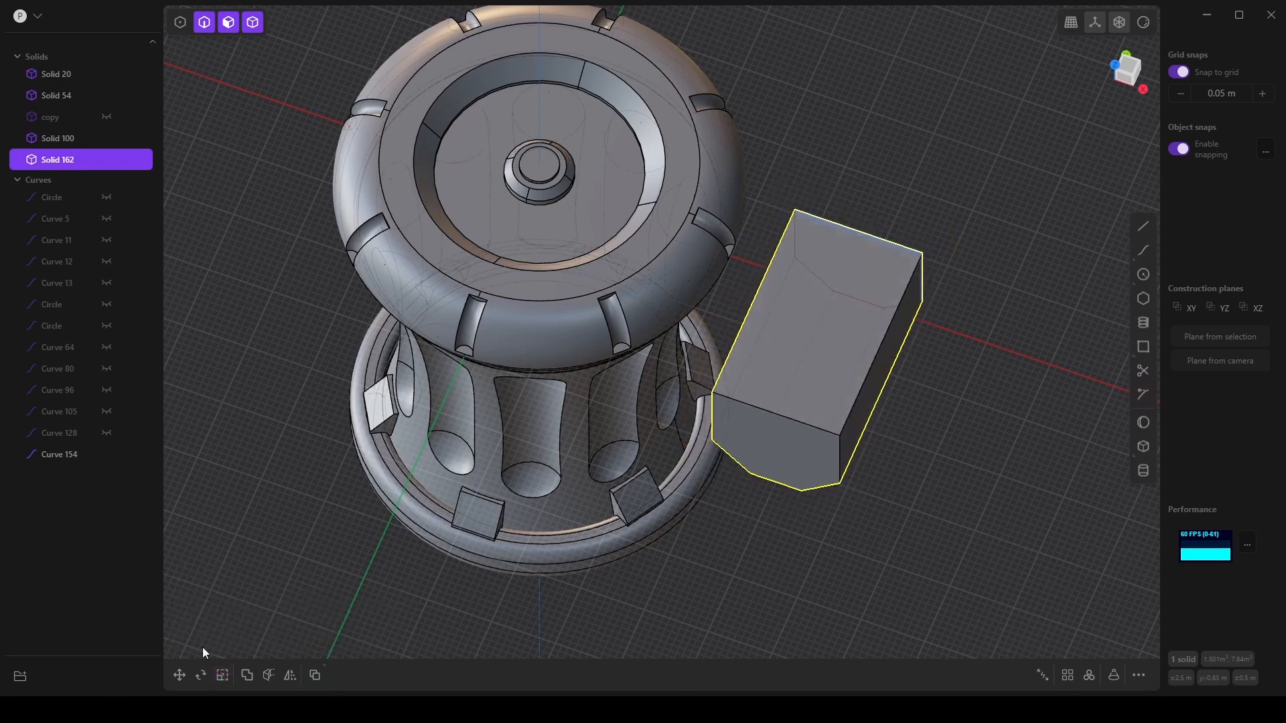
Scale the extruded block down uniformly and move it -2.5 m in X and 0.35 m in Y over the top recess.
click(222, 676)
drag(830, 369, 536, 271)
click(395, 636)
click(179, 675)
middle_drag(536, 272, 536, 365)
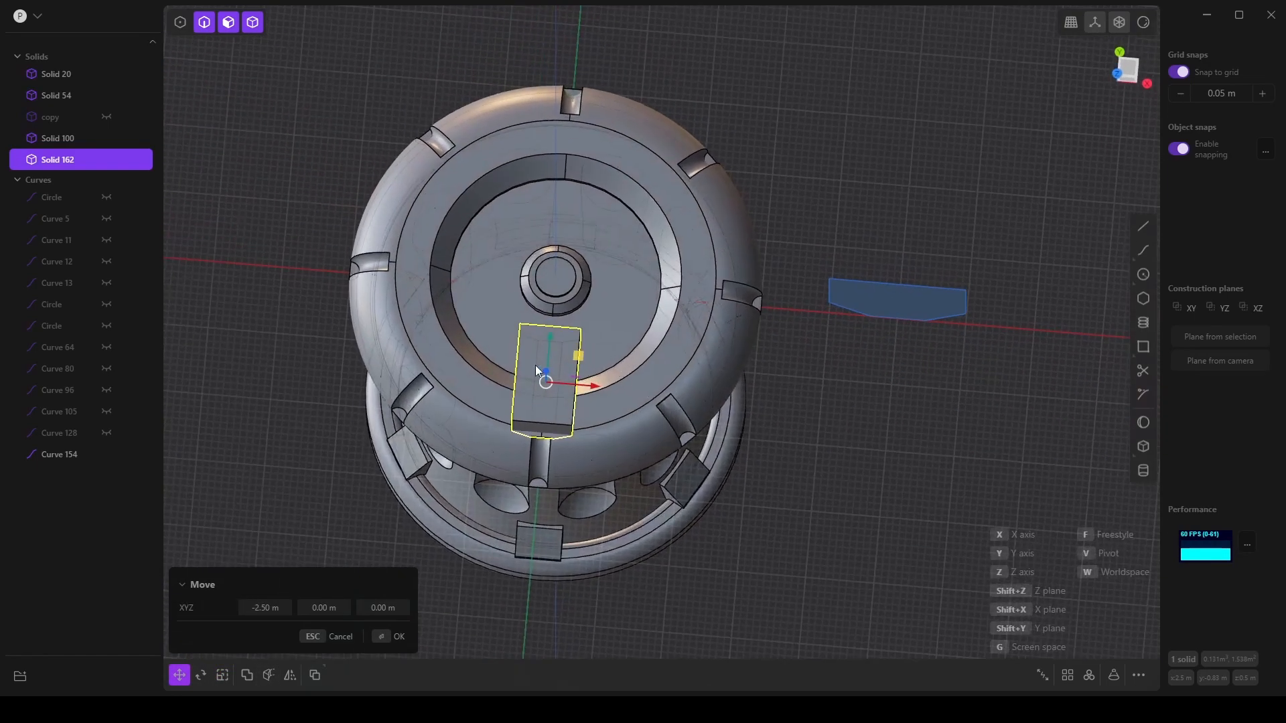
drag(552, 344, 553, 295)
middle_drag(554, 296, 750, 436)
scroll(749, 438, up, 3)
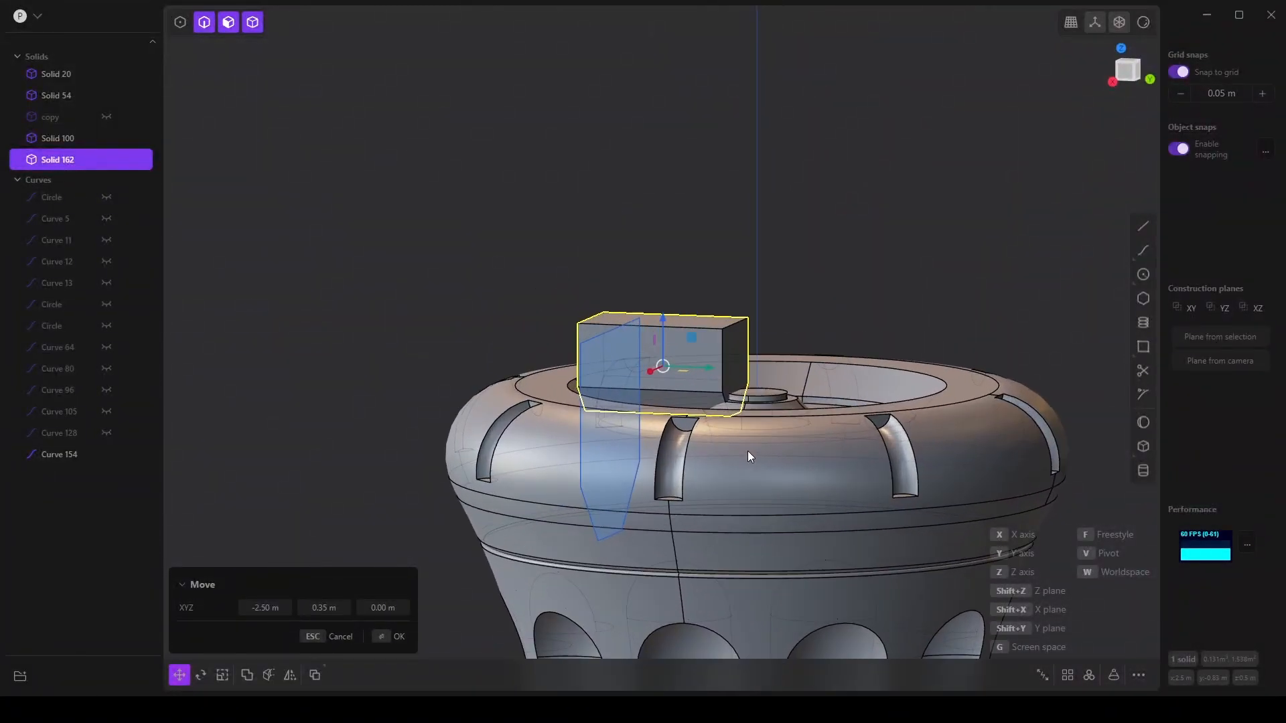
Scale the block uniformly by about 0.54 and lower it 0.3 m along Z into the recess floor.
click(220, 678)
drag(671, 351, 667, 358)
middle_drag(665, 357, 769, 534)
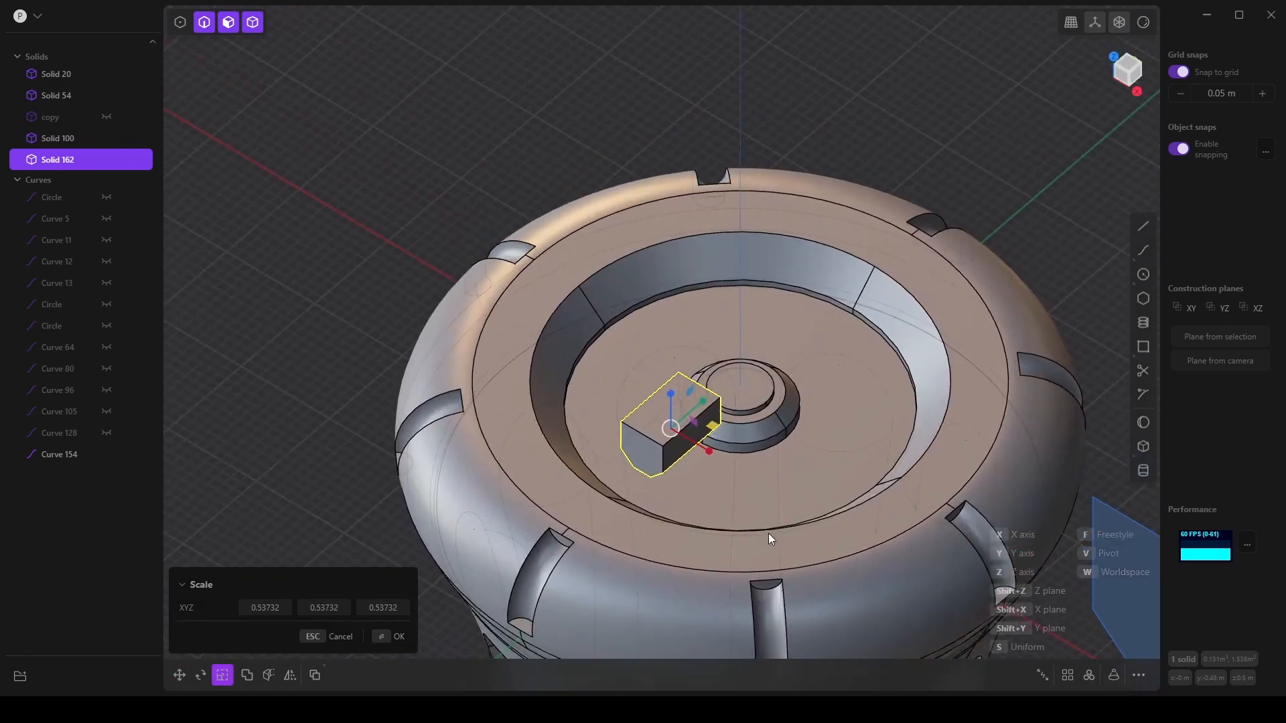
click(179, 675)
middle_drag(666, 387, 611, 366)
drag(633, 357, 638, 424)
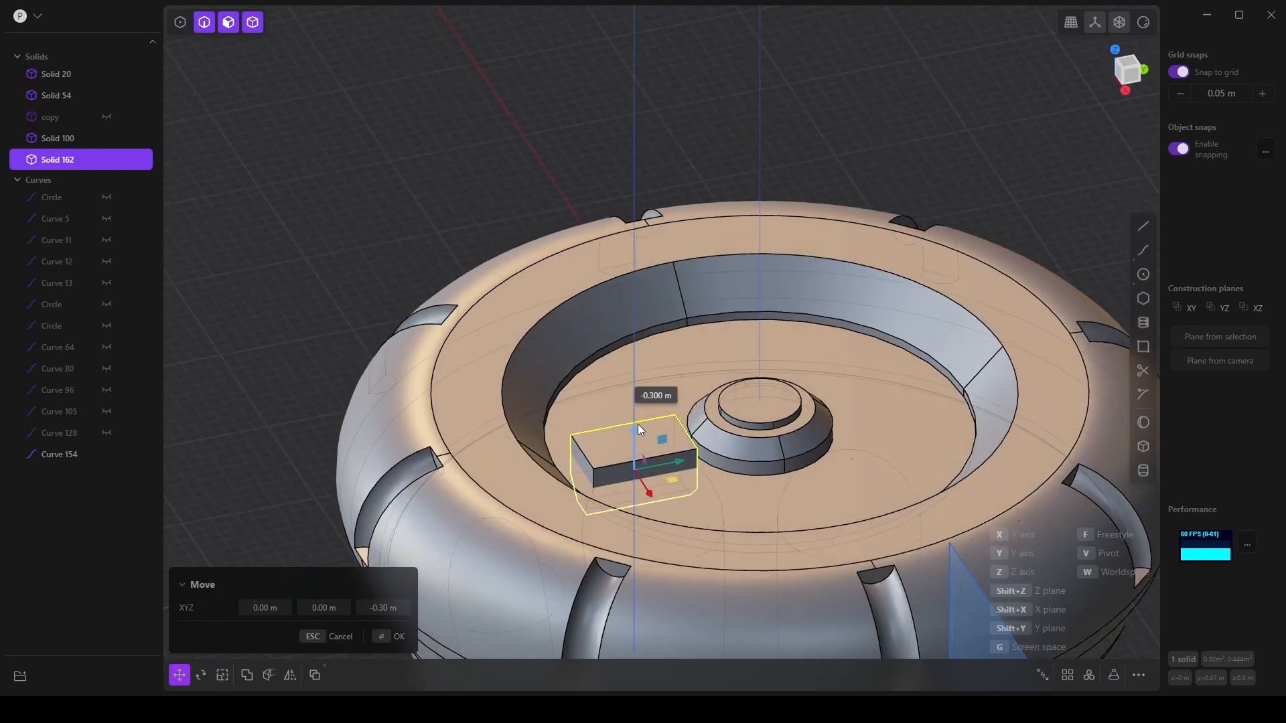
Shift the block outward along Y and, with grid snapping turned off, fine-tune its position between the central boss and the recess wall.
middle_drag(637, 424, 667, 440)
drag(667, 439, 653, 438)
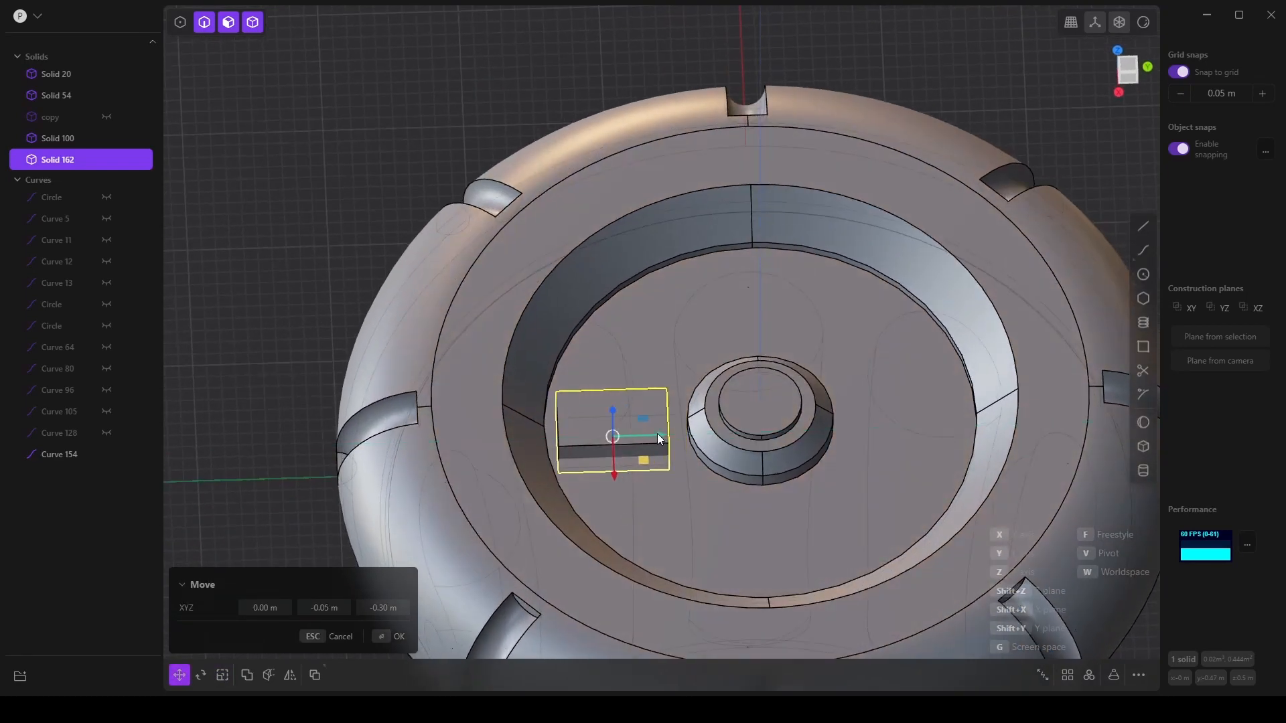
click(1179, 72)
middle_drag(677, 433, 707, 423)
drag(657, 429, 659, 425)
middle_drag(714, 468, 727, 431)
drag(710, 421, 712, 424)
Create a radial array of 3 blocks over 360 degrees around the centre of the boss.
middle_drag(709, 436, 1091, 689)
click(1090, 675)
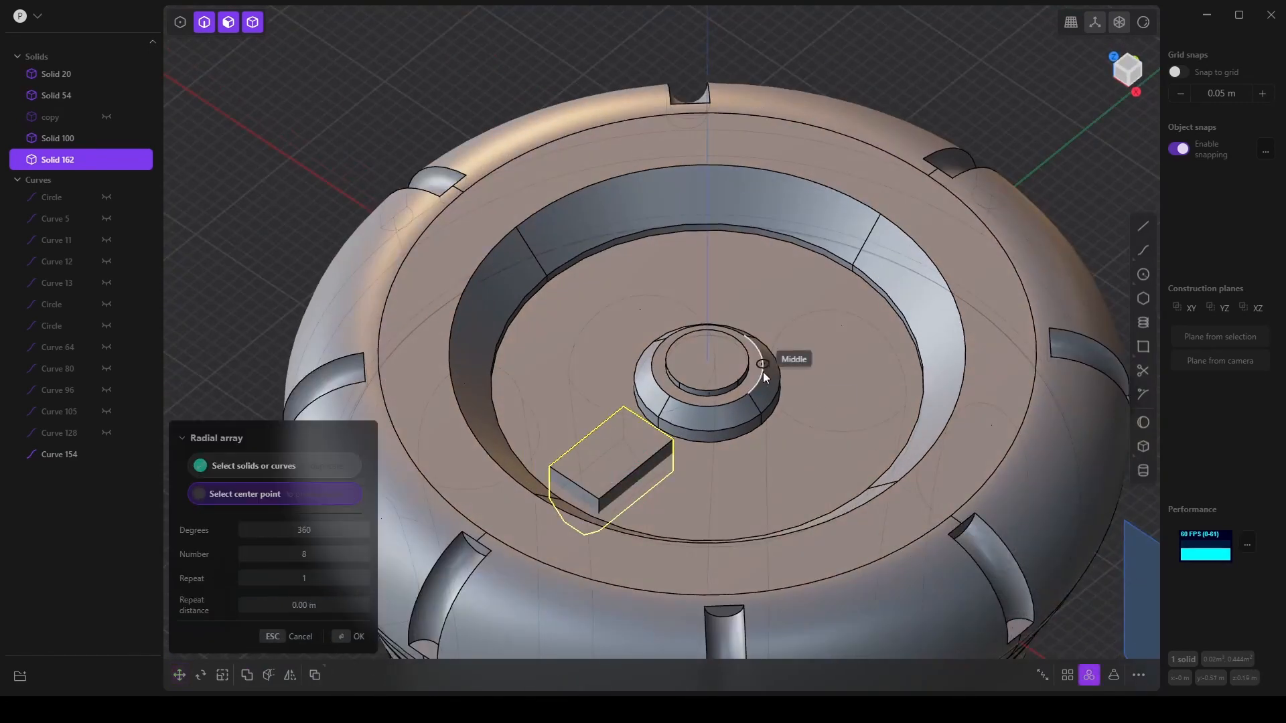
click(704, 359)
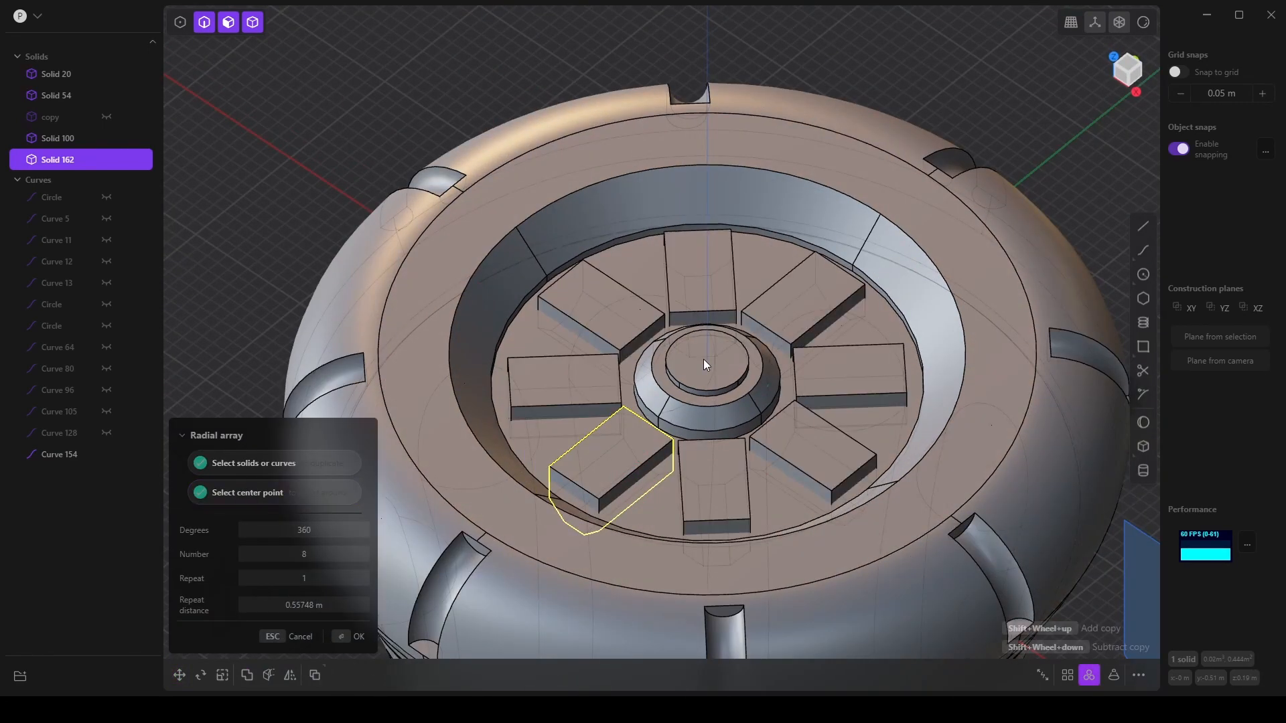
click(271, 555)
text(3)
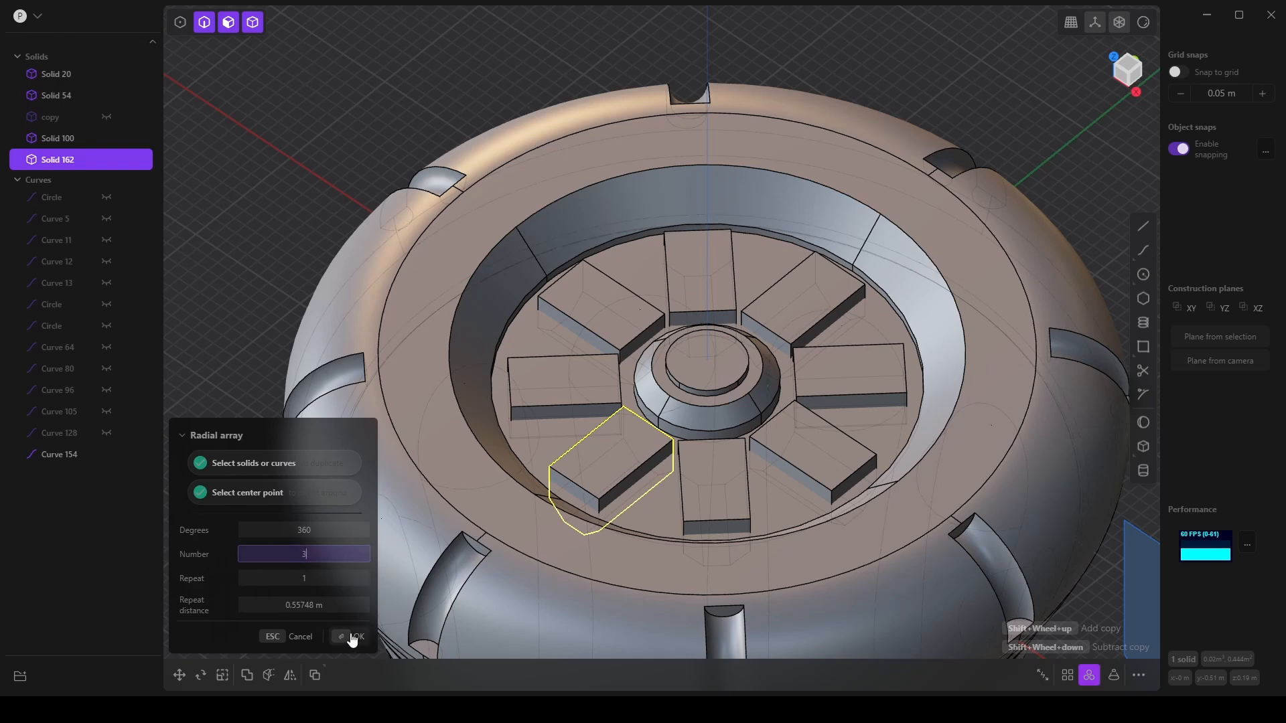
click(353, 637)
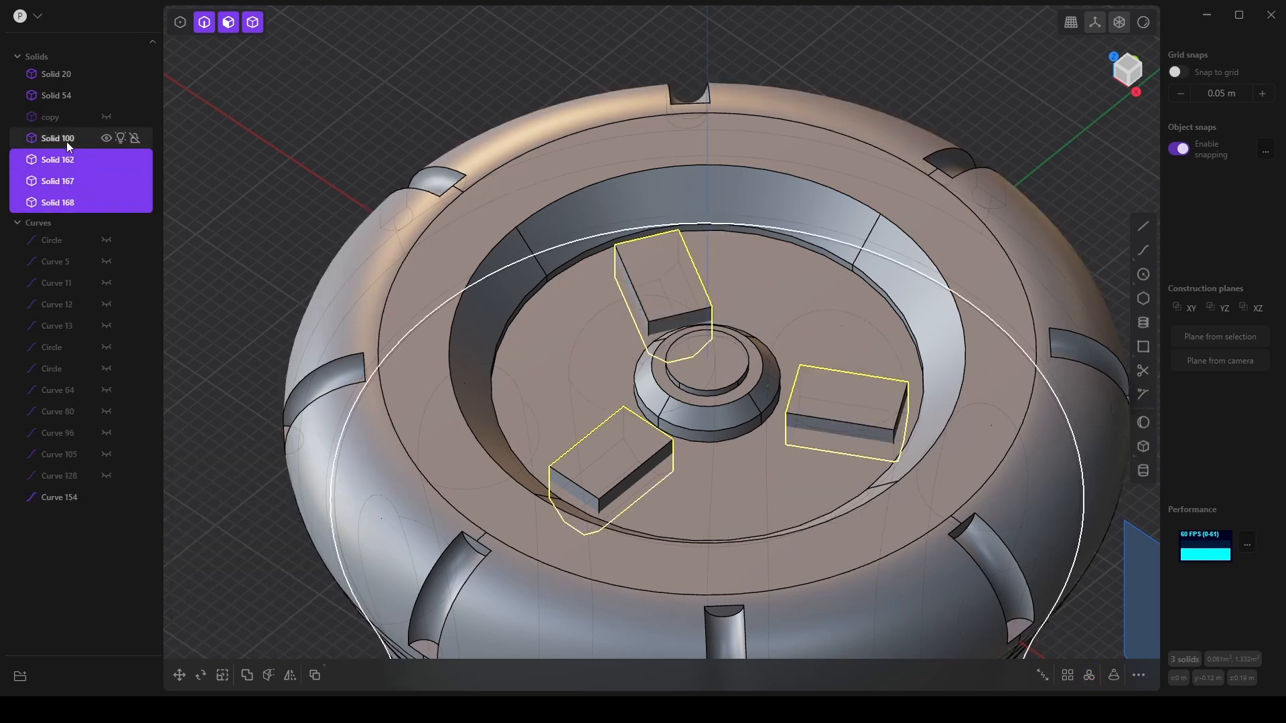
Rename Solid 20 as "Top" and Solid 54 as "Bottom".
double_click(67, 74)
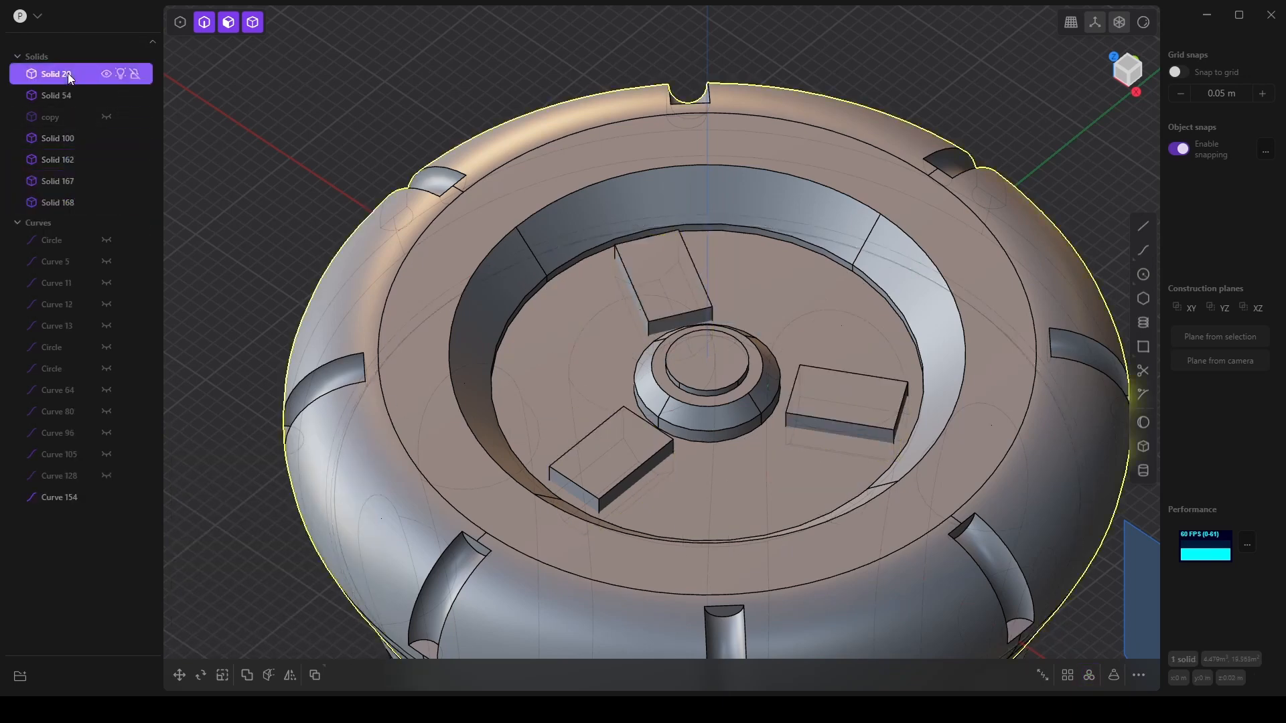
text(Top)
key(Return)
click(87, 95)
shift+middle_drag(590, 553, 638, 232)
shift+middle_drag(249, 483, 281, 471)
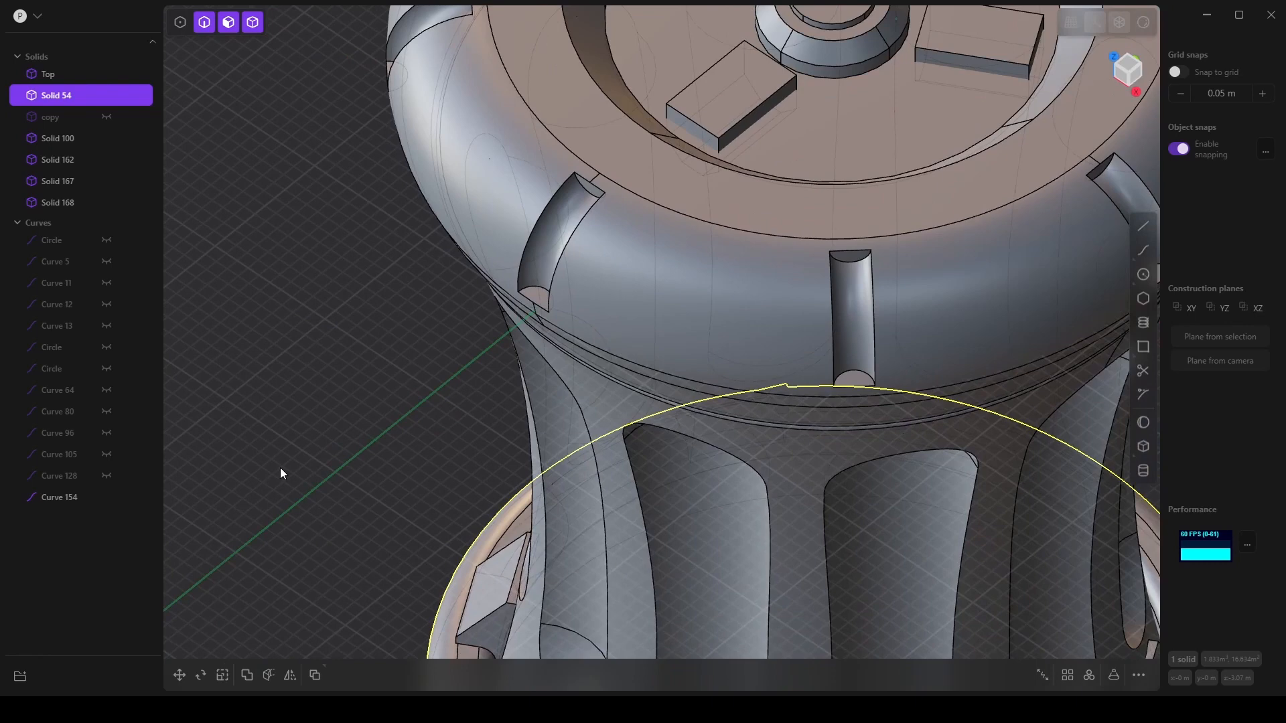
double_click(56, 97)
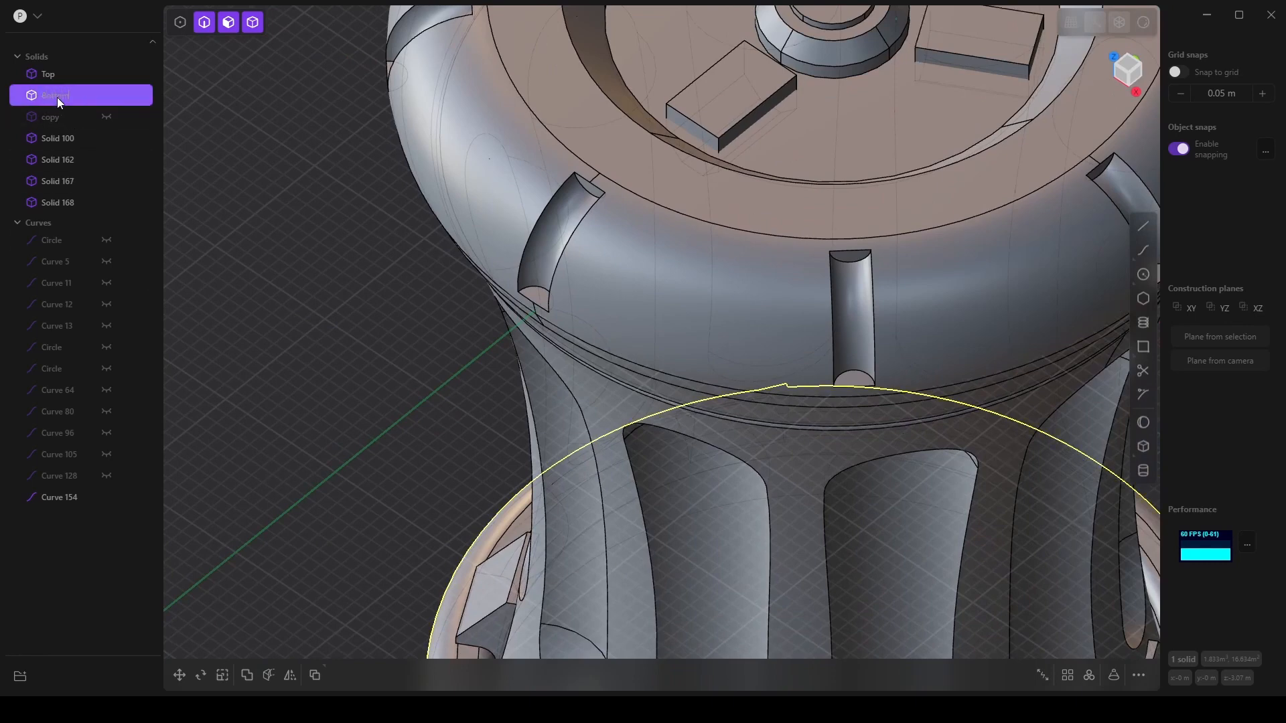
key(Return)
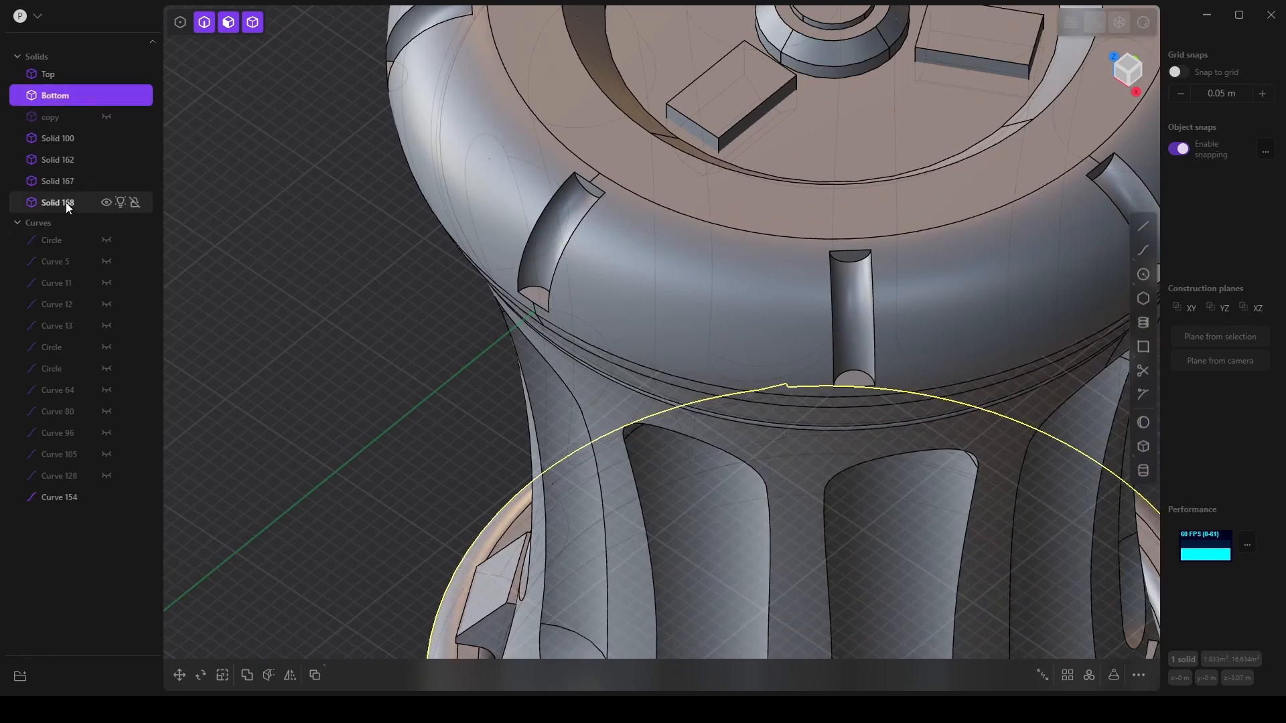
Rename Solid 100, the fluted column body, as "Middle" and clear the selection.
double_click(57, 139)
text(Mi)
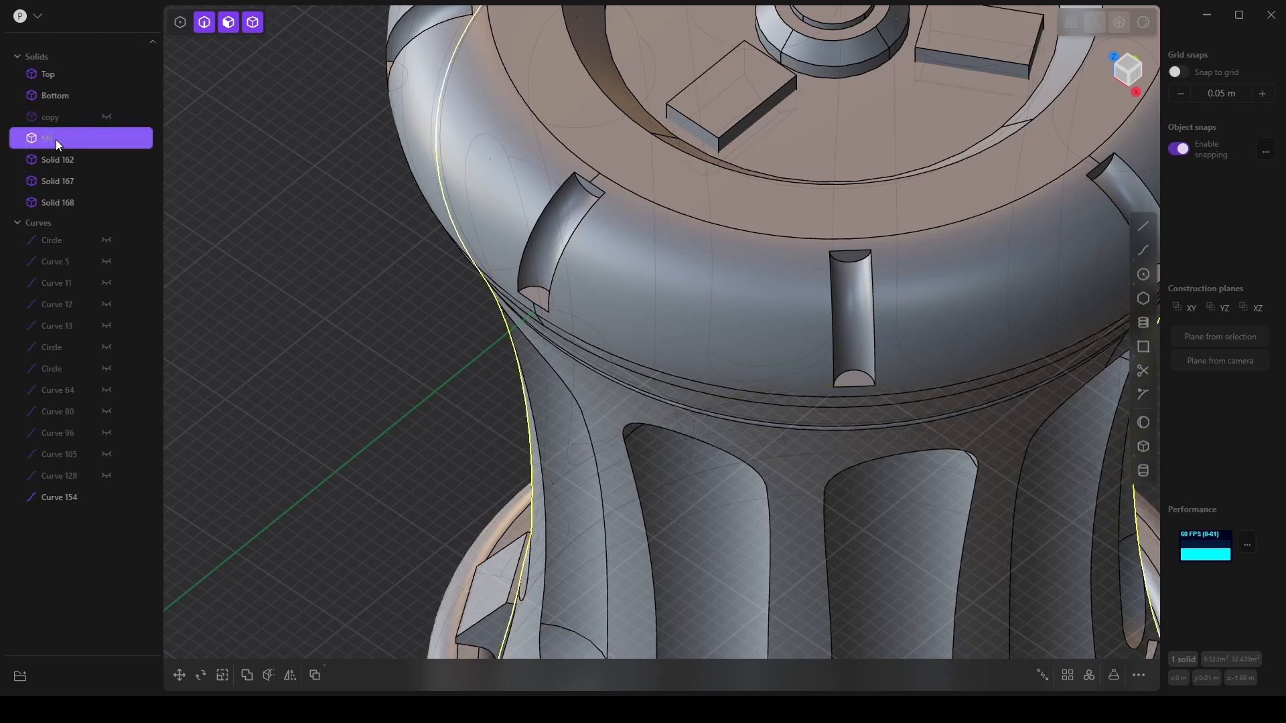
text(ddle)
key(Return)
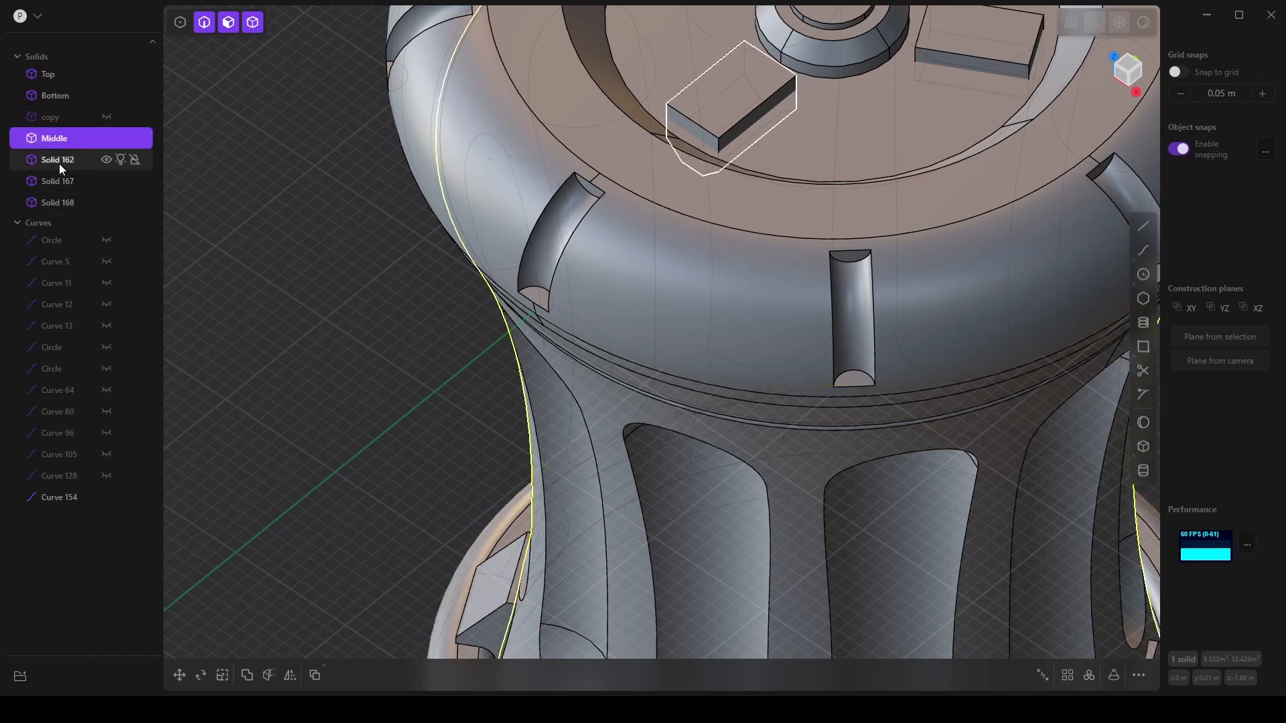
shift+click(59, 203)
scroll(428, 316, down, 2)
click(224, 239)
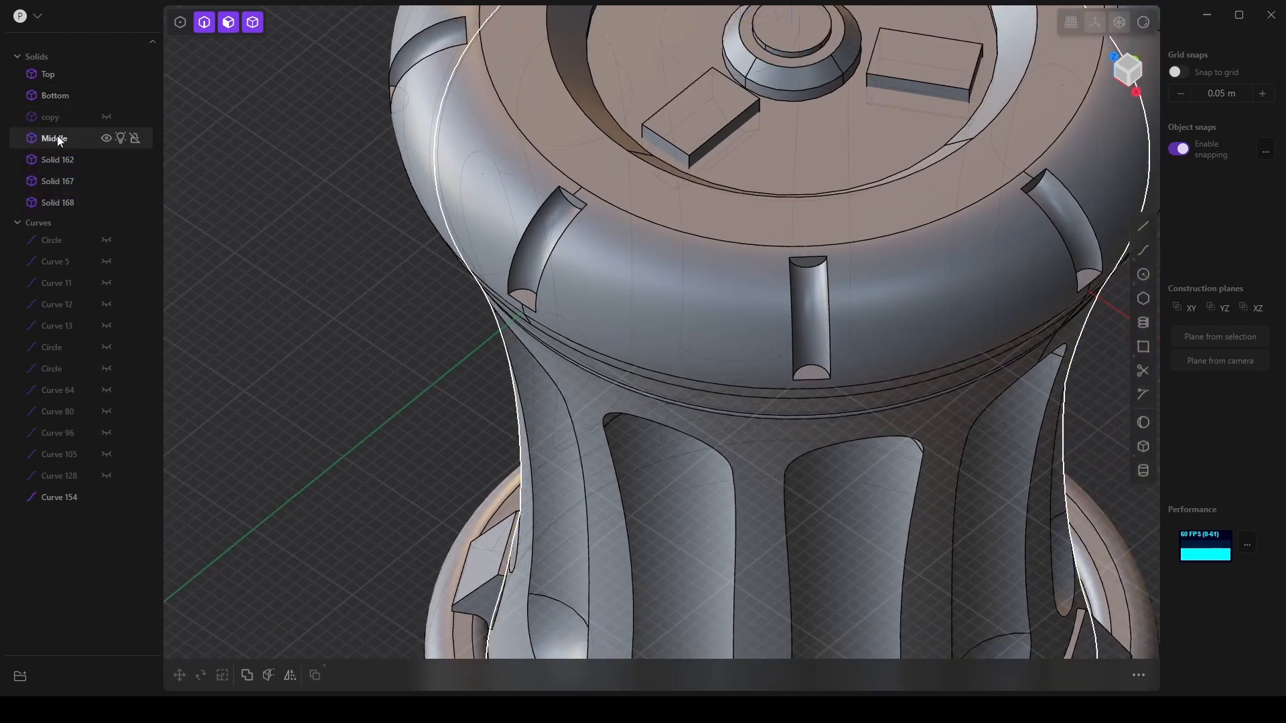
Subtract the three arrayed blocks from the Top solid with a Boolean difference to cut pockets in its recess floor.
click(58, 138)
click(53, 77)
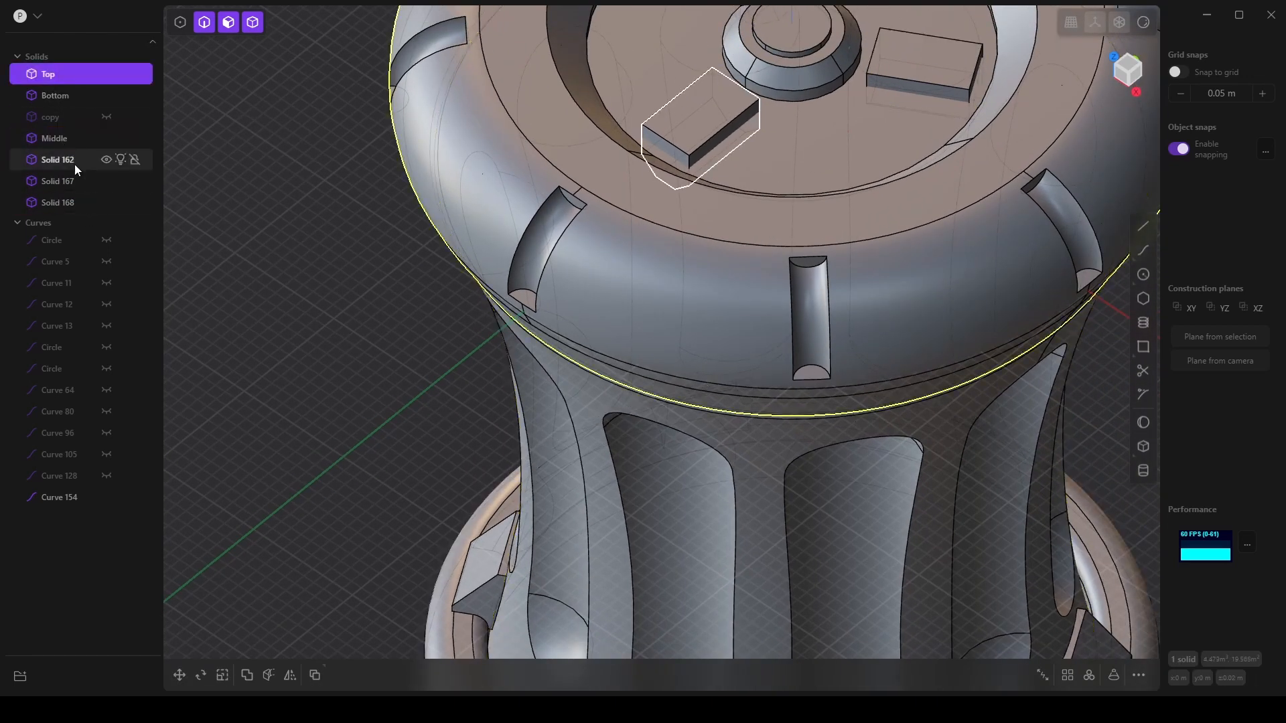
ctrl+click(55, 166)
ctrl+click(66, 182)
ctrl+click(69, 201)
scroll(429, 376, down, 3)
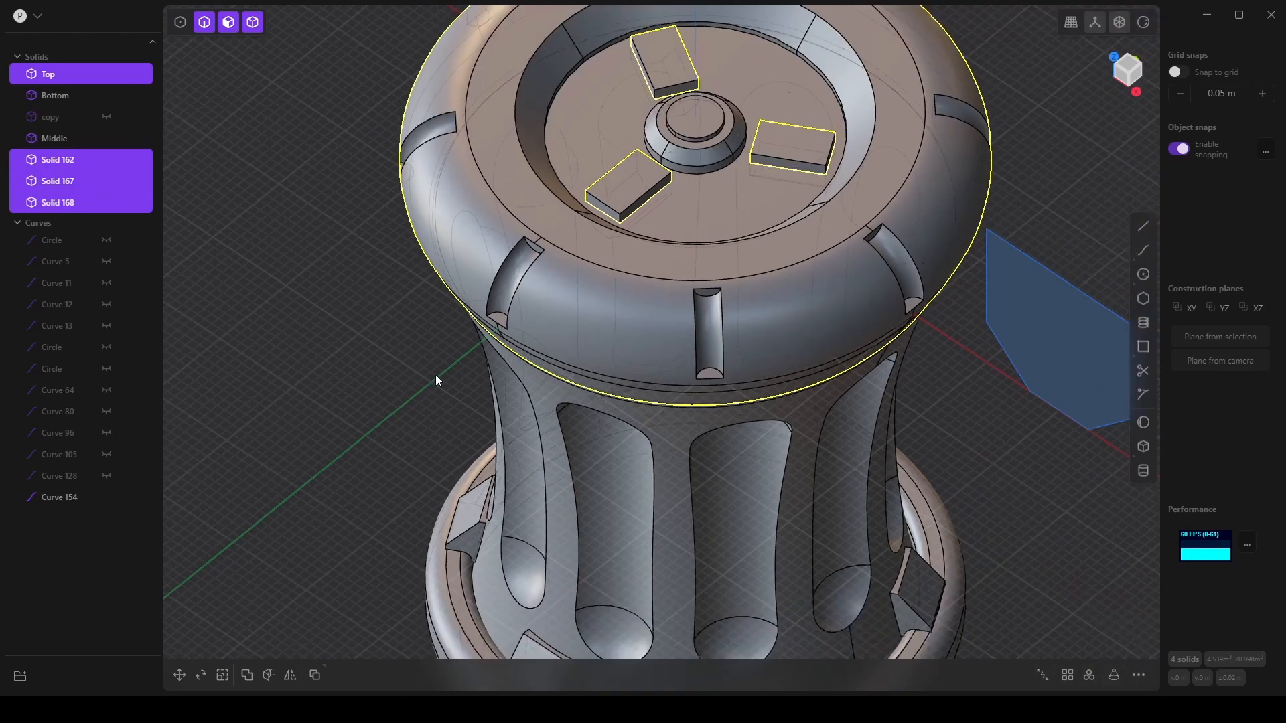
scroll(436, 380, down, 2)
click(248, 675)
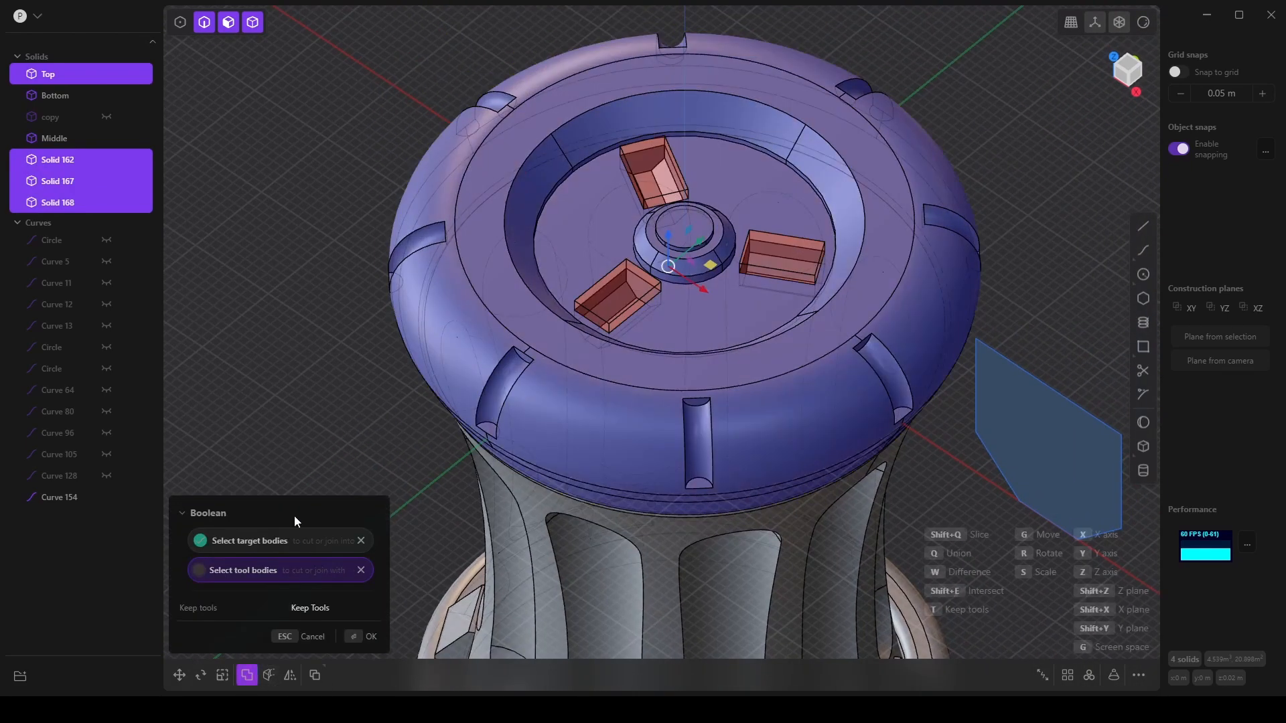
click(369, 635)
Hide the six-sided profile curve beside the column and clear the selection.
middle_drag(346, 393, 556, 383)
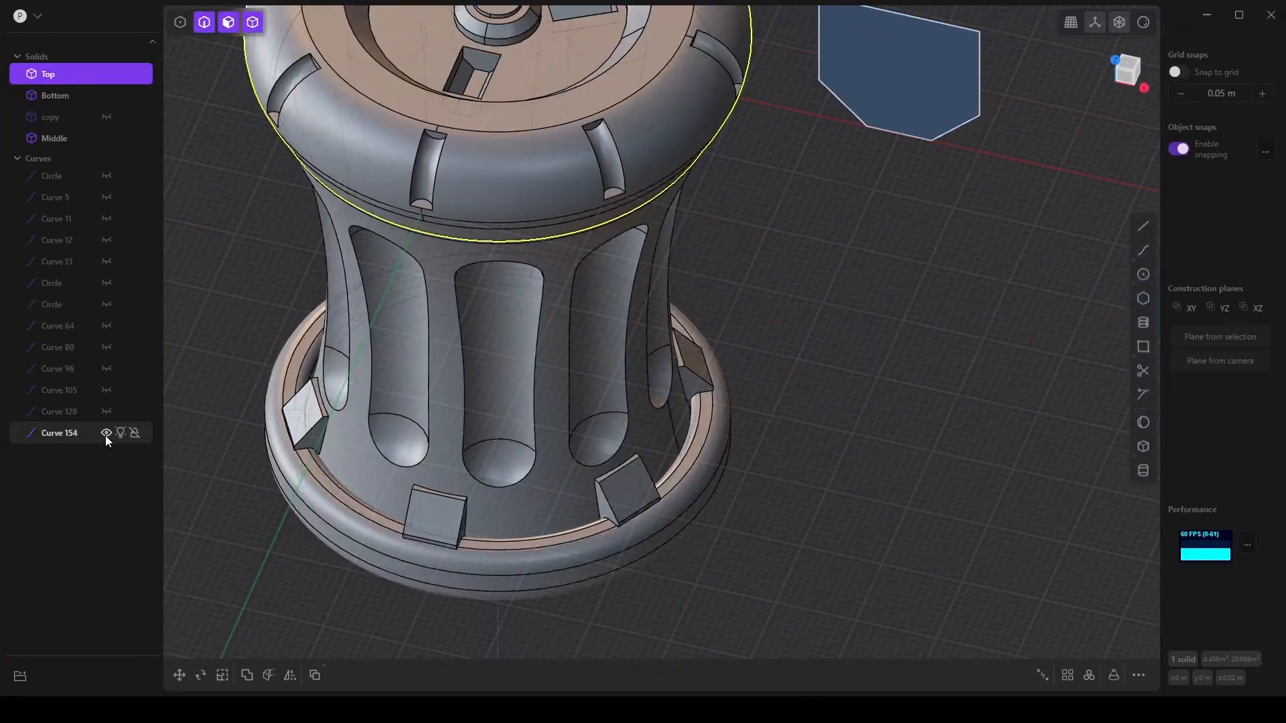
click(106, 435)
shift+middle_drag(927, 318, 1022, 567)
click(1016, 496)
shift+middle_drag(936, 470, 1129, 264)
scroll(895, 438, down, 3)
scroll(844, 327, down, 2)
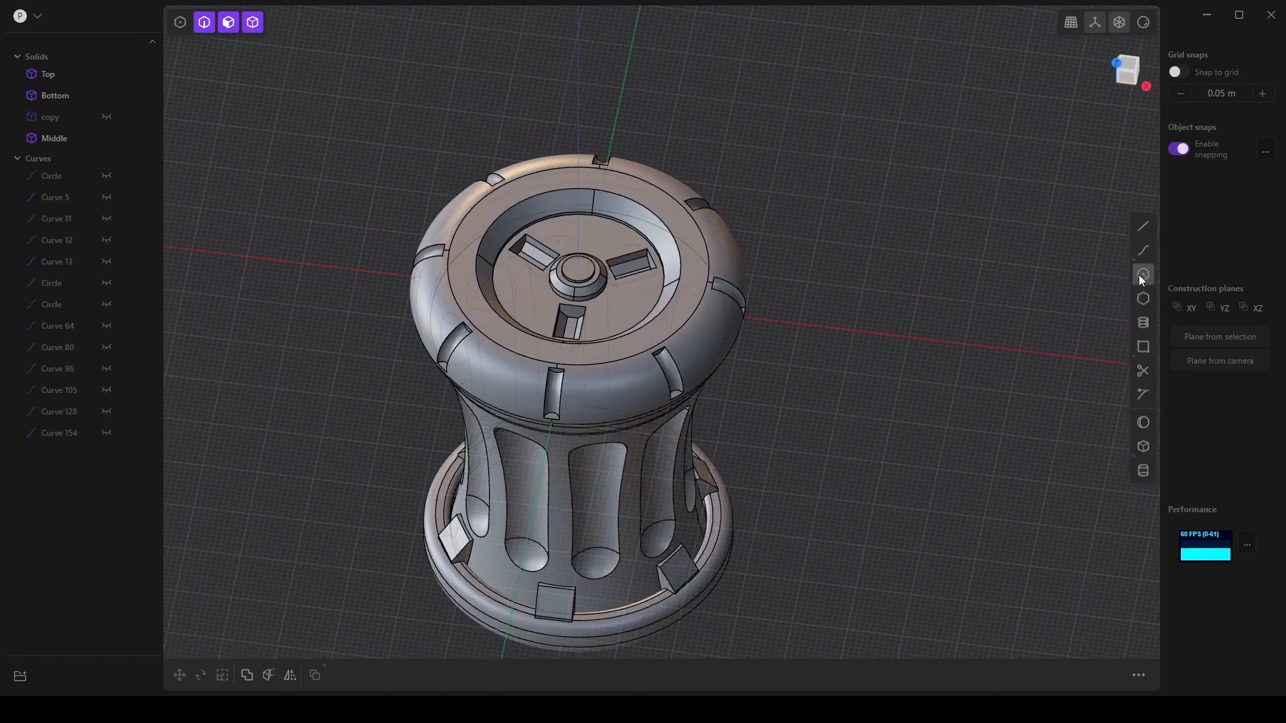
Draw a circle of about 0.24 m radius on the XY plane, centred on the X axis beside the column.
click(1143, 275)
shift+middle_drag(842, 359, 769, 356)
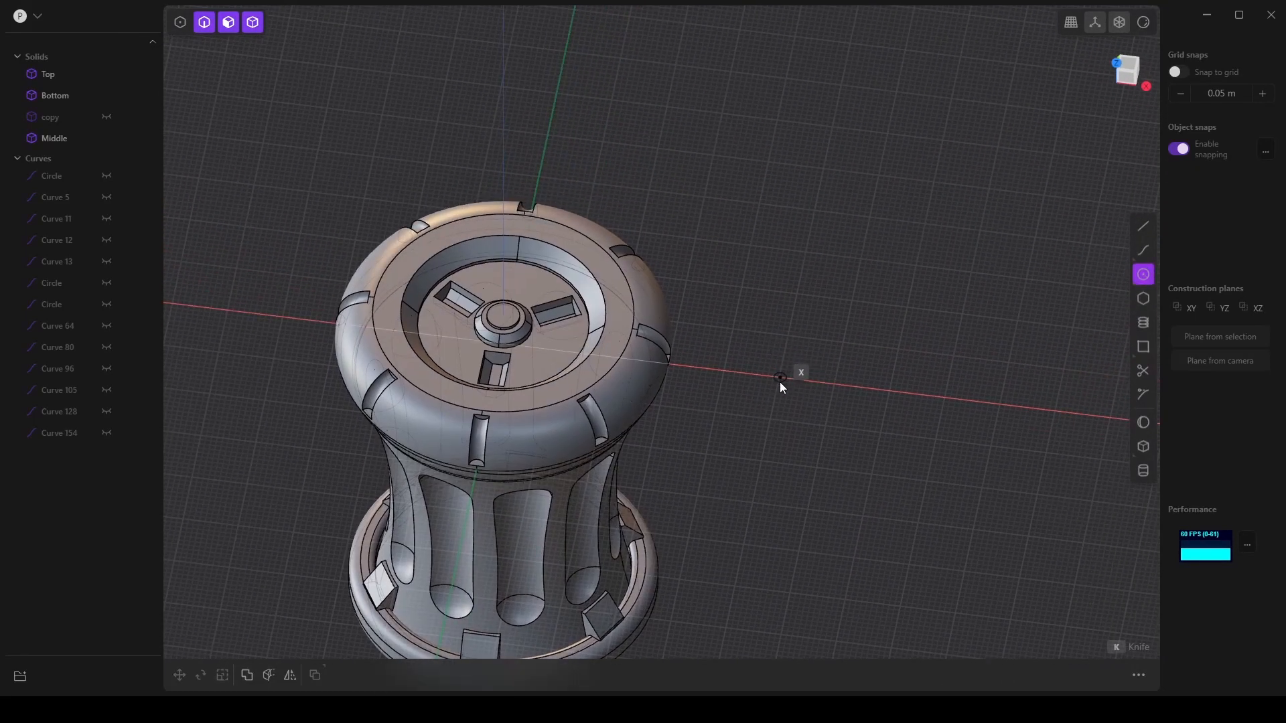
click(778, 379)
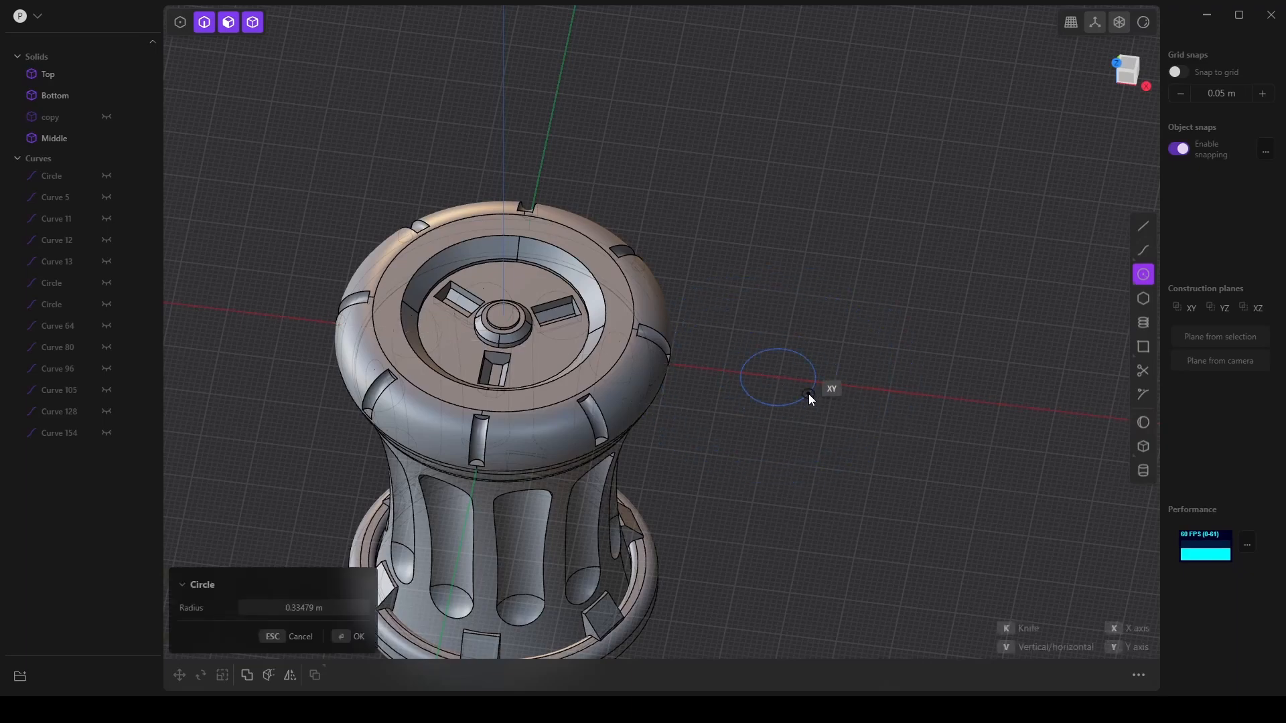
click(804, 390)
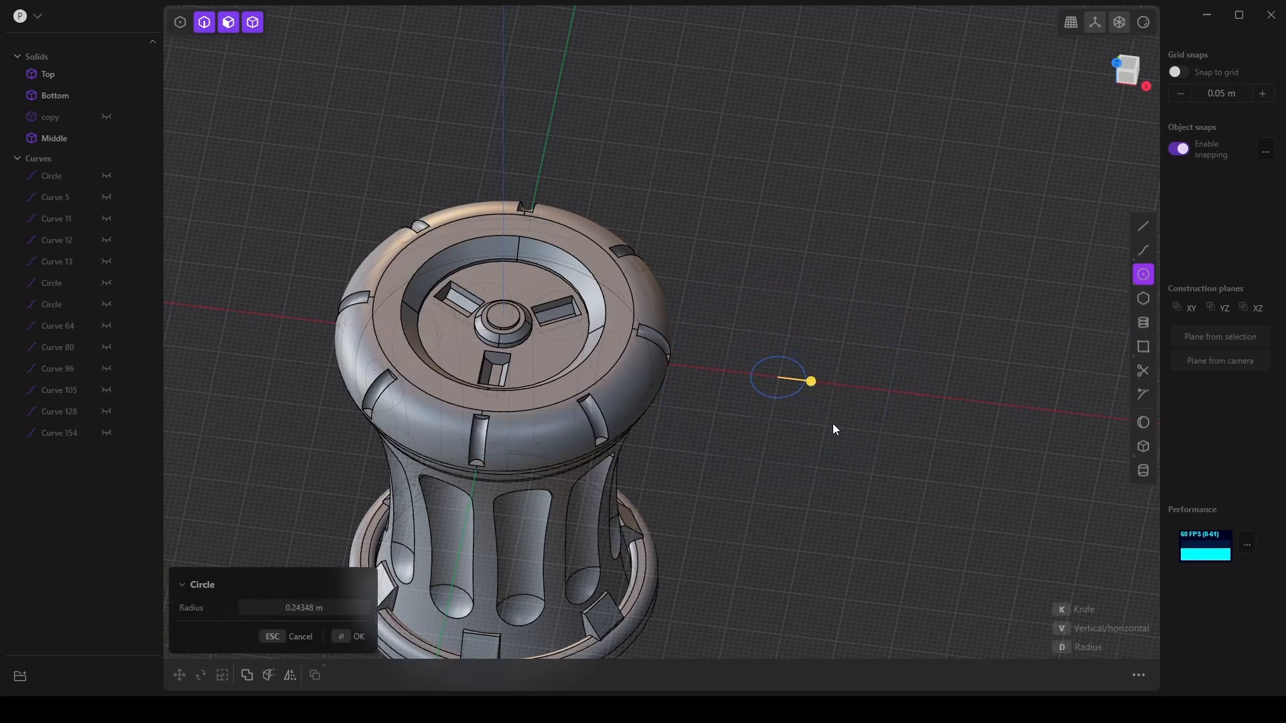
mouse_move(833, 423)
middle_down()
mouse_move(781, 383)
mouse_move(818, 434)
middle_up()
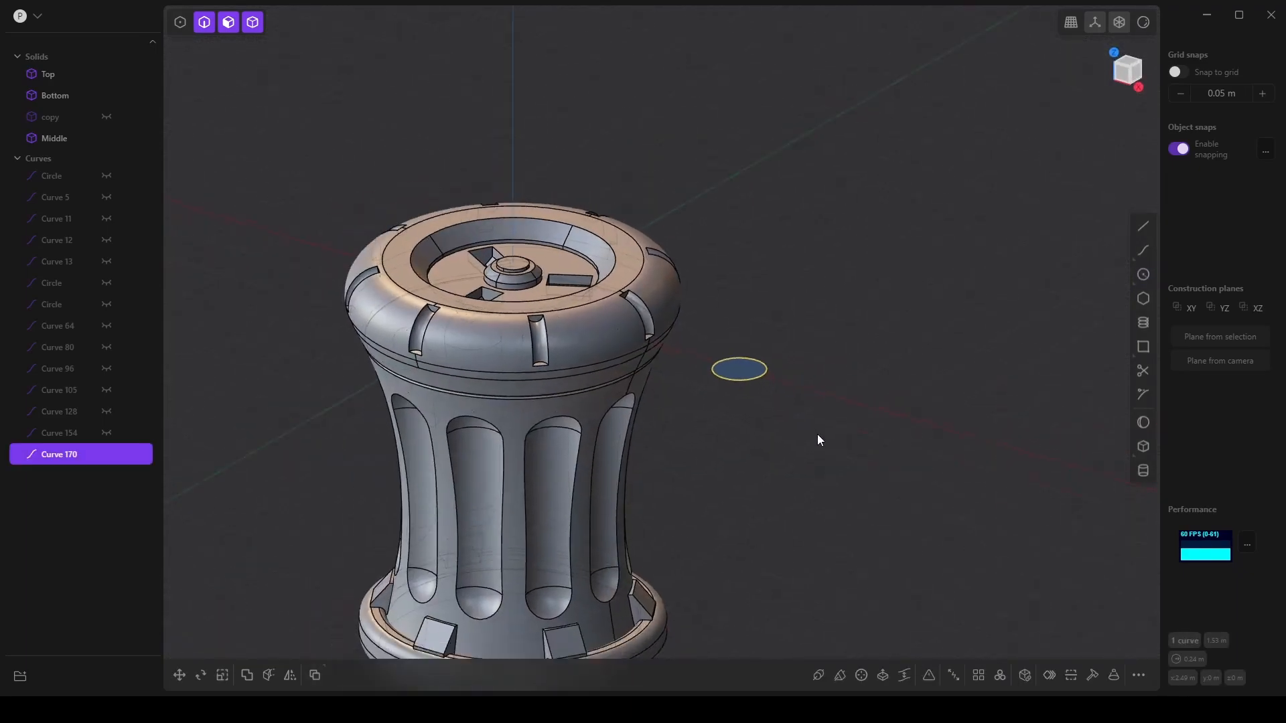
scroll(817, 434, up, 2)
shift+middle_drag(788, 392, 791, 491)
scroll(779, 490, up, 2)
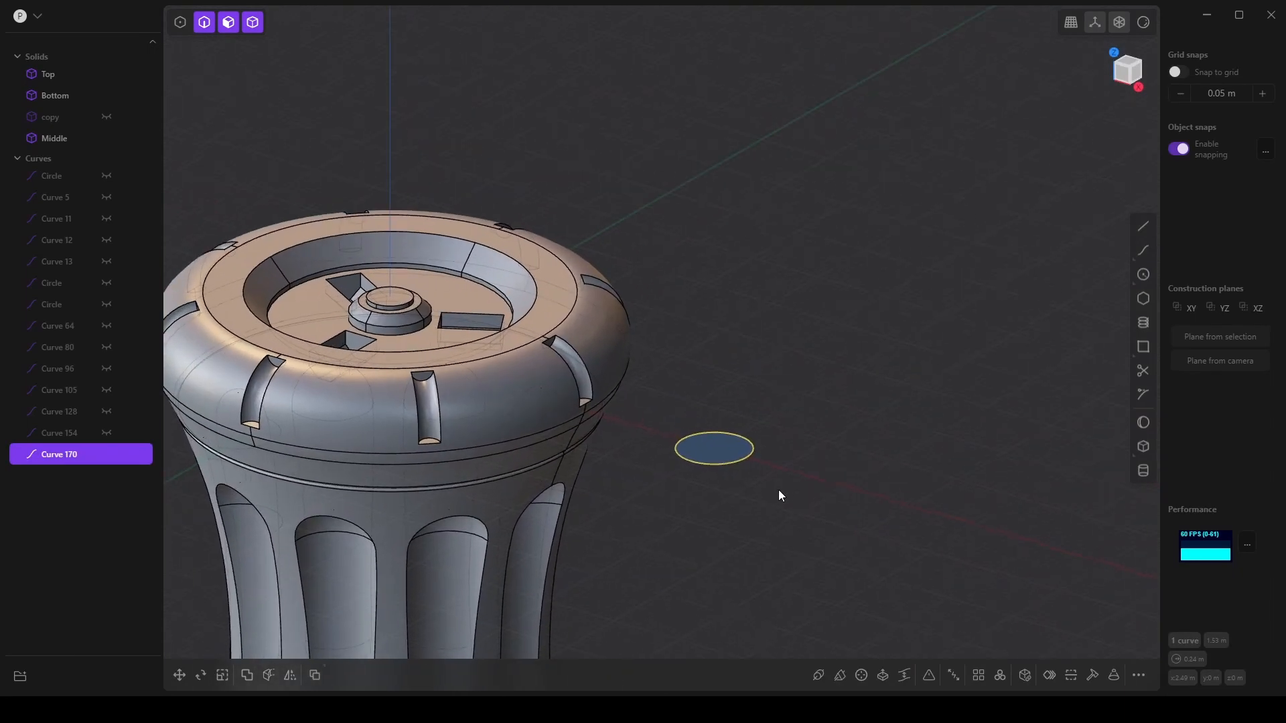
scroll(755, 490, up, 4)
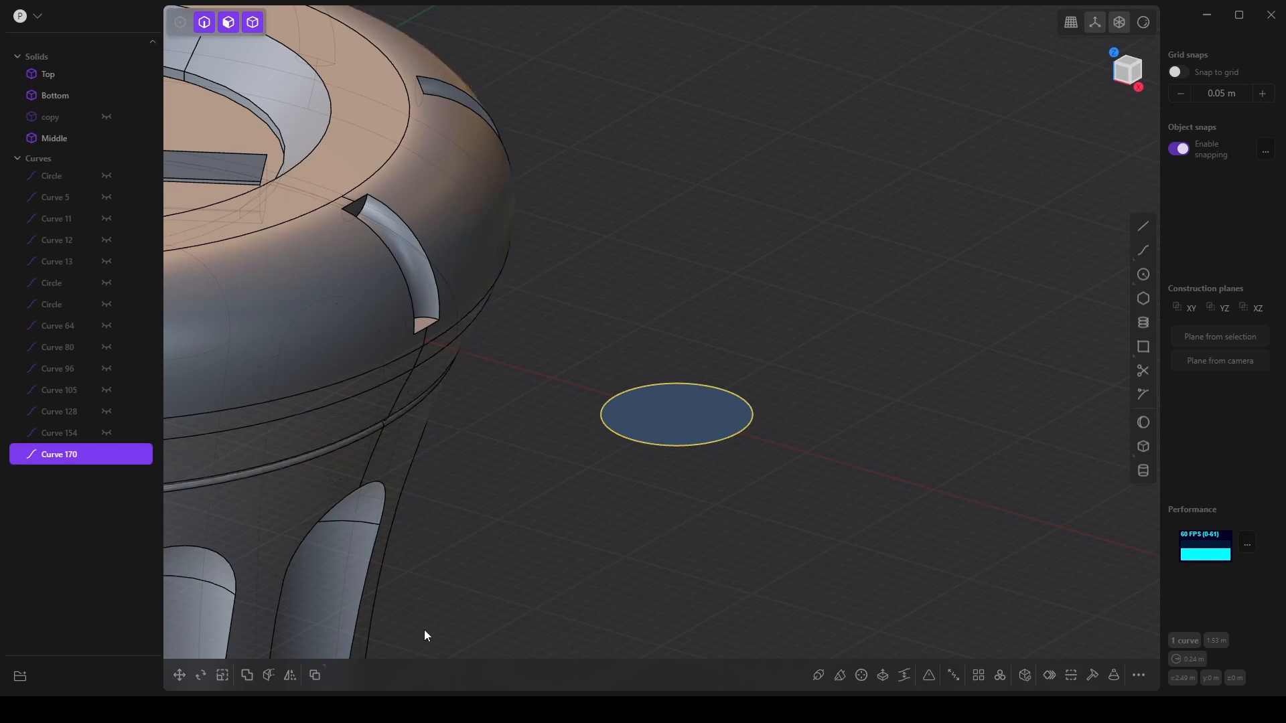
Extrude the circle beside the column upward by about 0.099 m into a disc.
key(x)
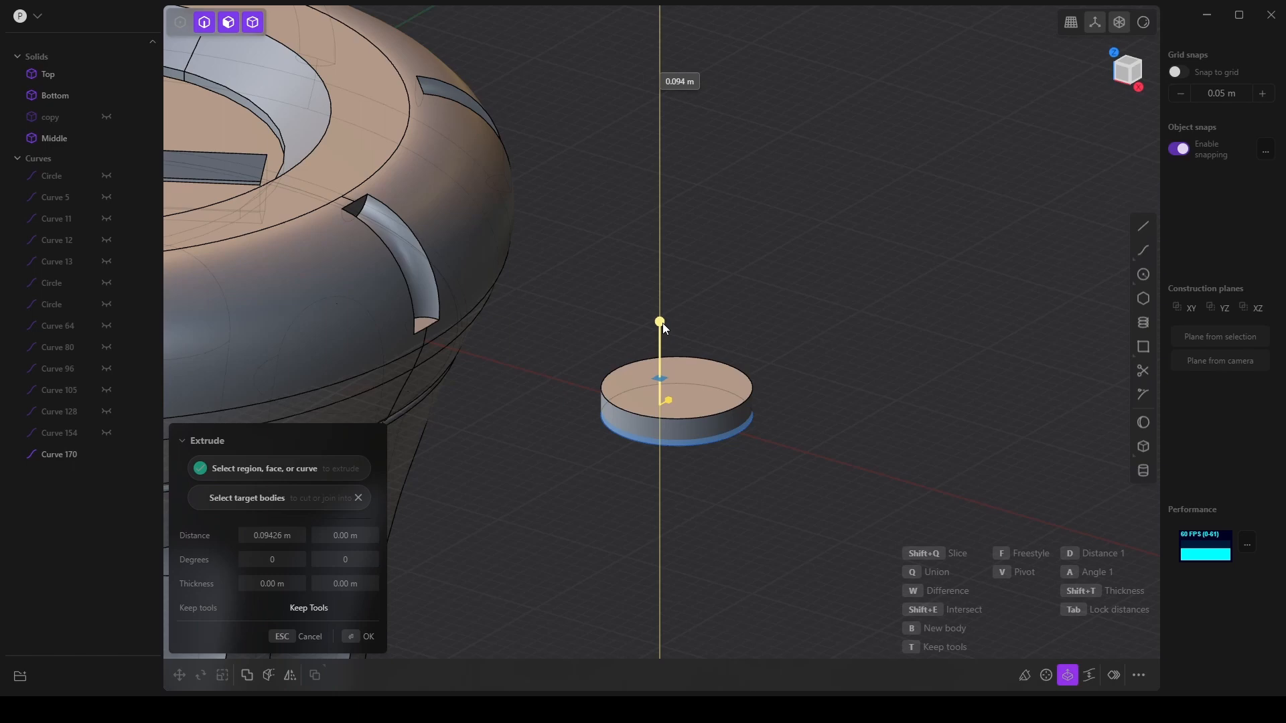
click(662, 321)
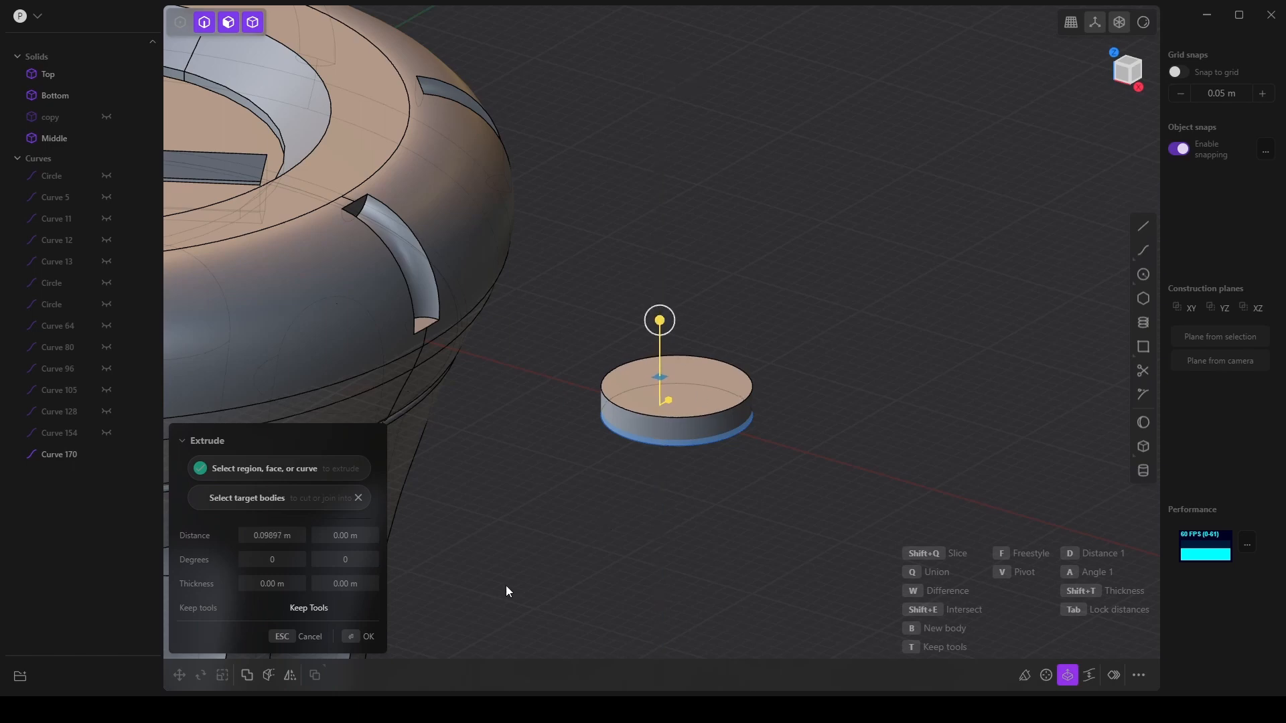
key(Return)
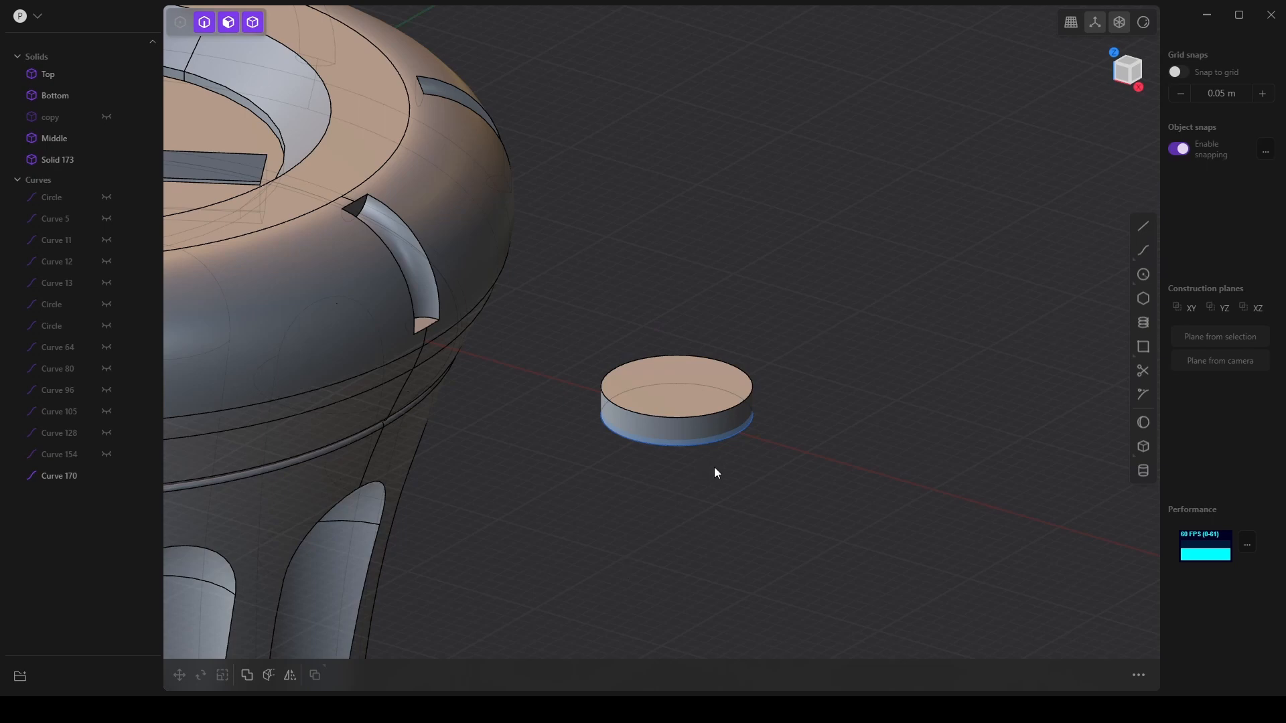
Cut a spherical opening of about 0.19 m radius through the disc, with the sphere centred on its top face.
click(1144, 422)
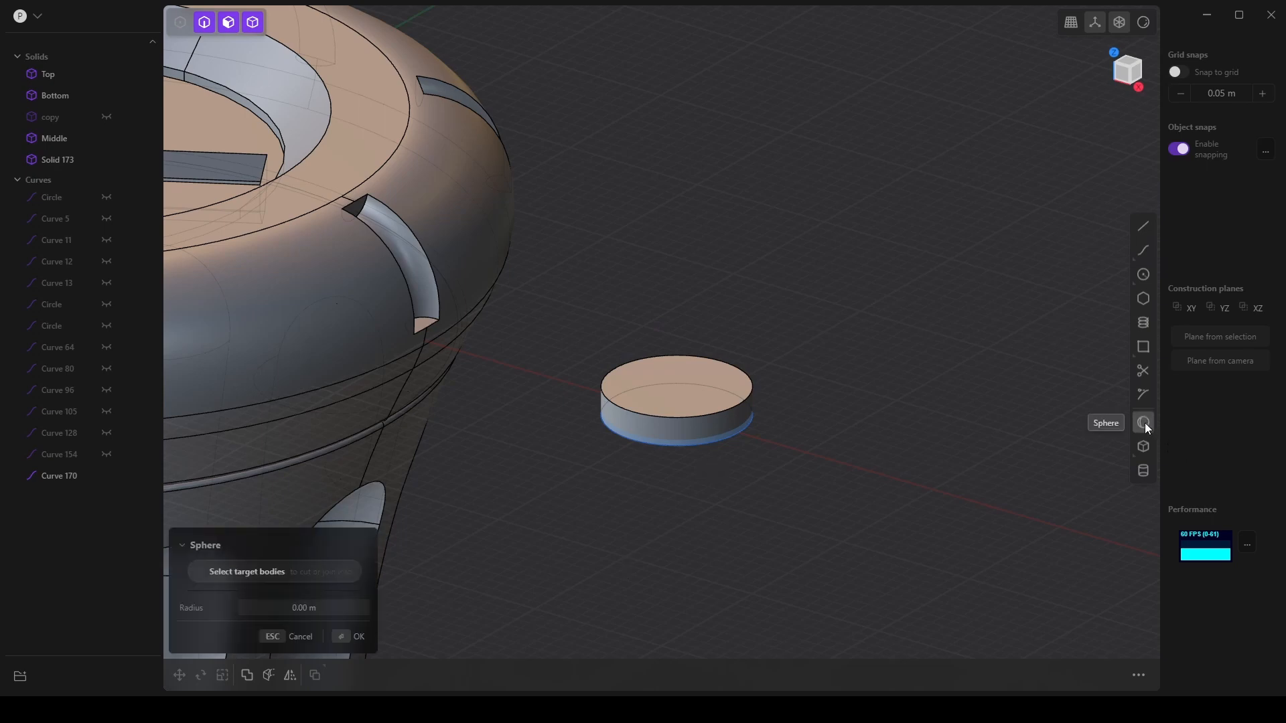
click(678, 388)
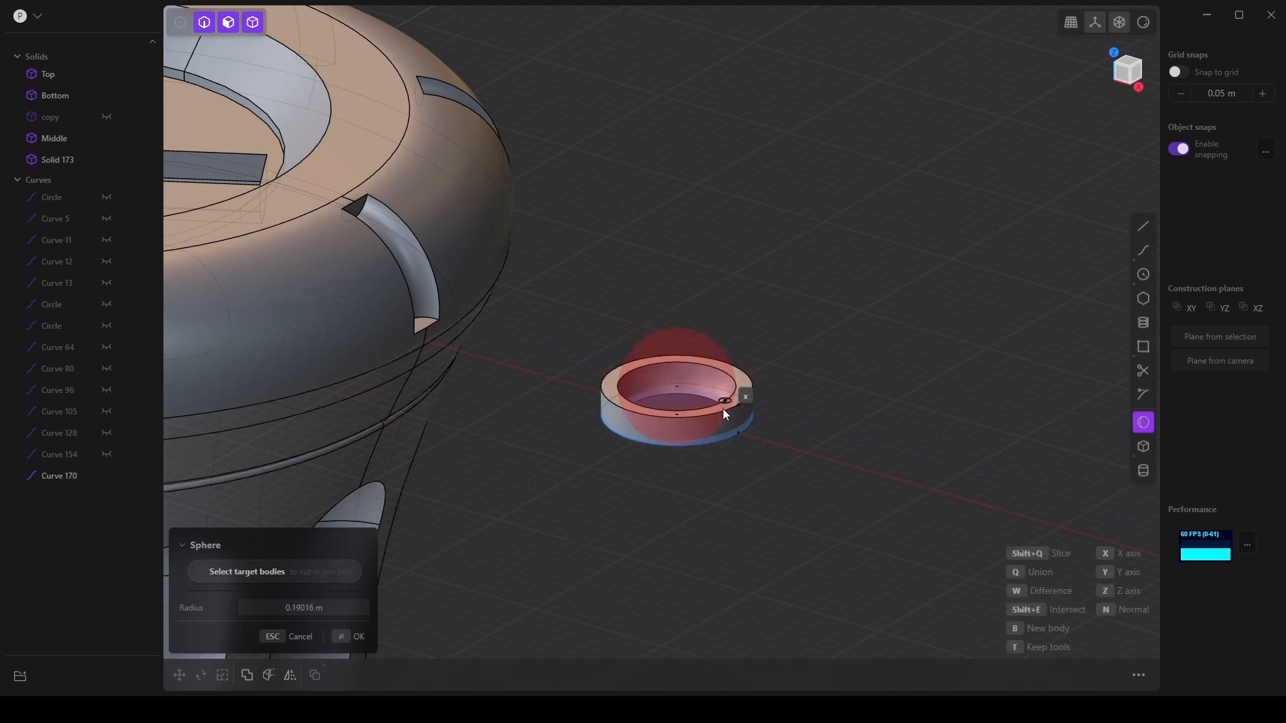
click(723, 410)
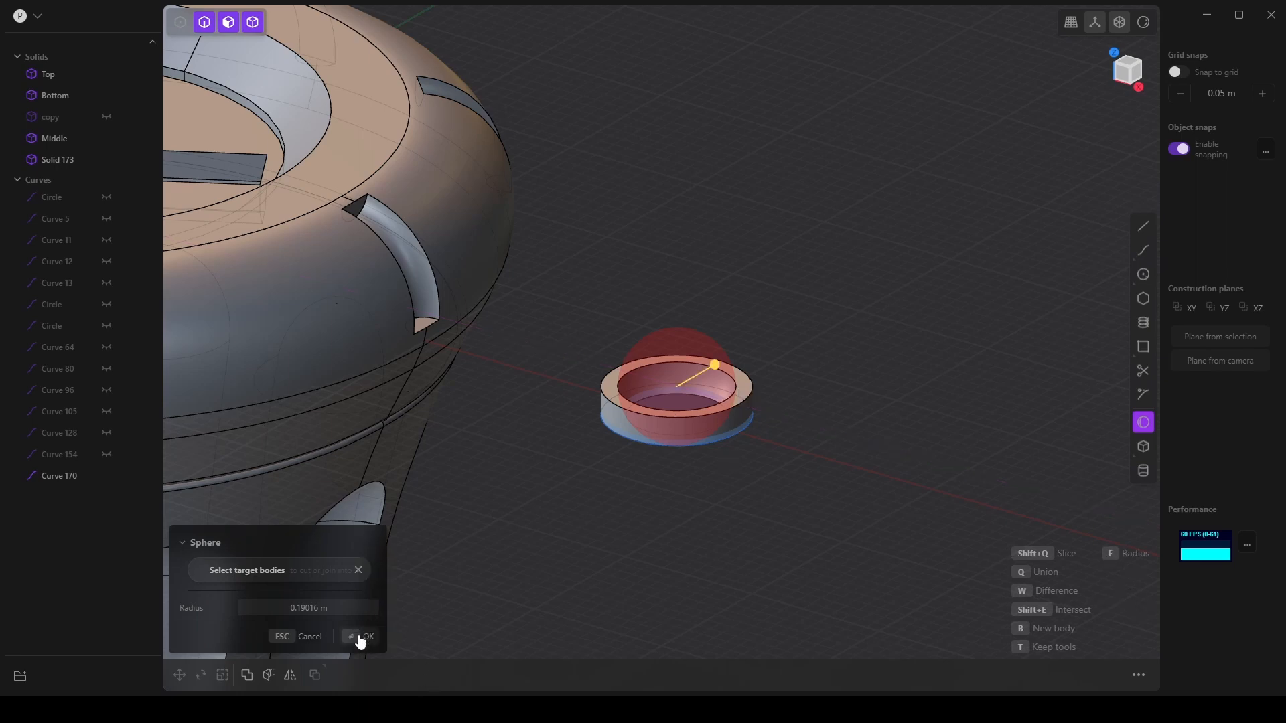
scroll(721, 429, up, 2)
scroll(722, 513, up, 2)
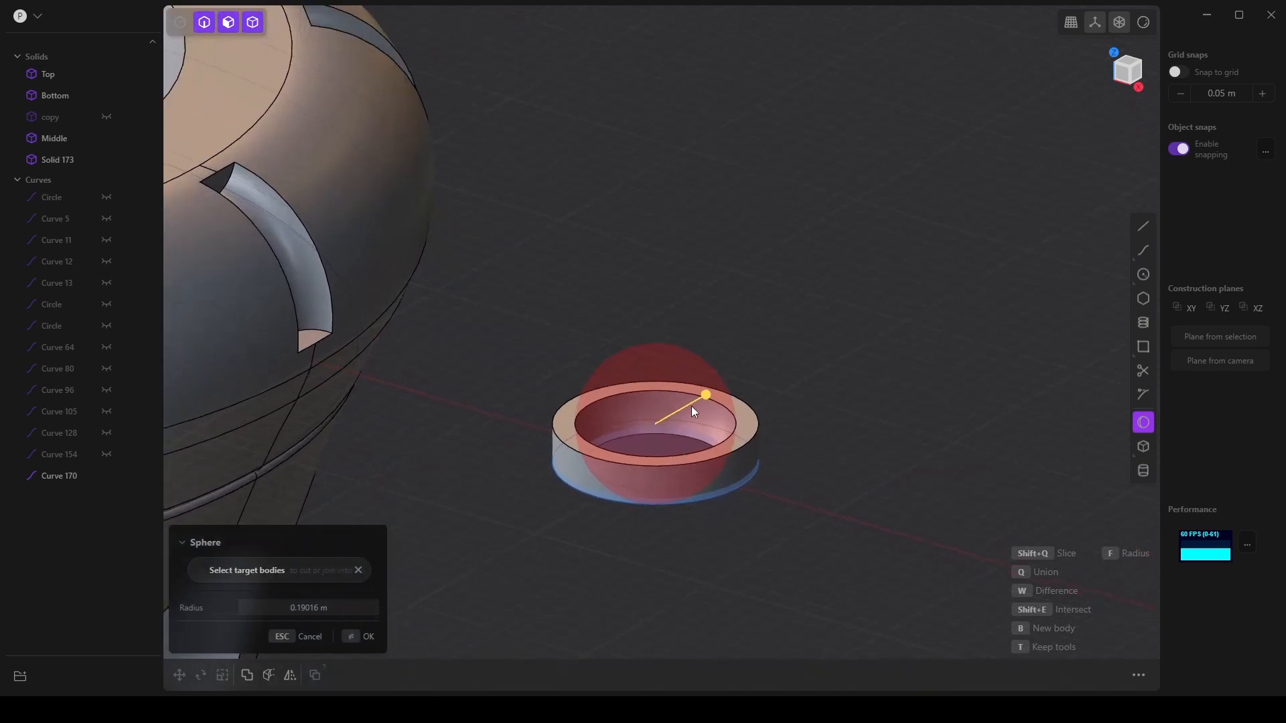
click(362, 637)
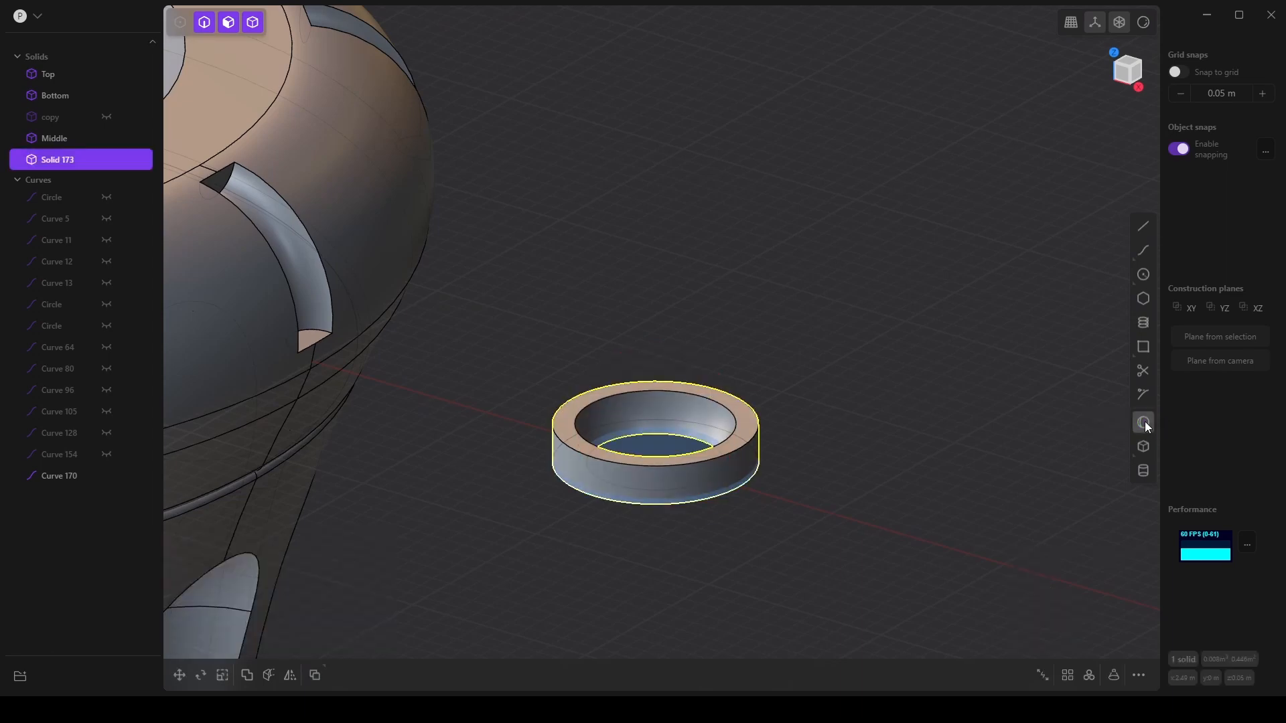
Create a separate sphere body of about 0.189 m radius inside the ring, centred at the middle of its top face.
click(1143, 422)
click(655, 424)
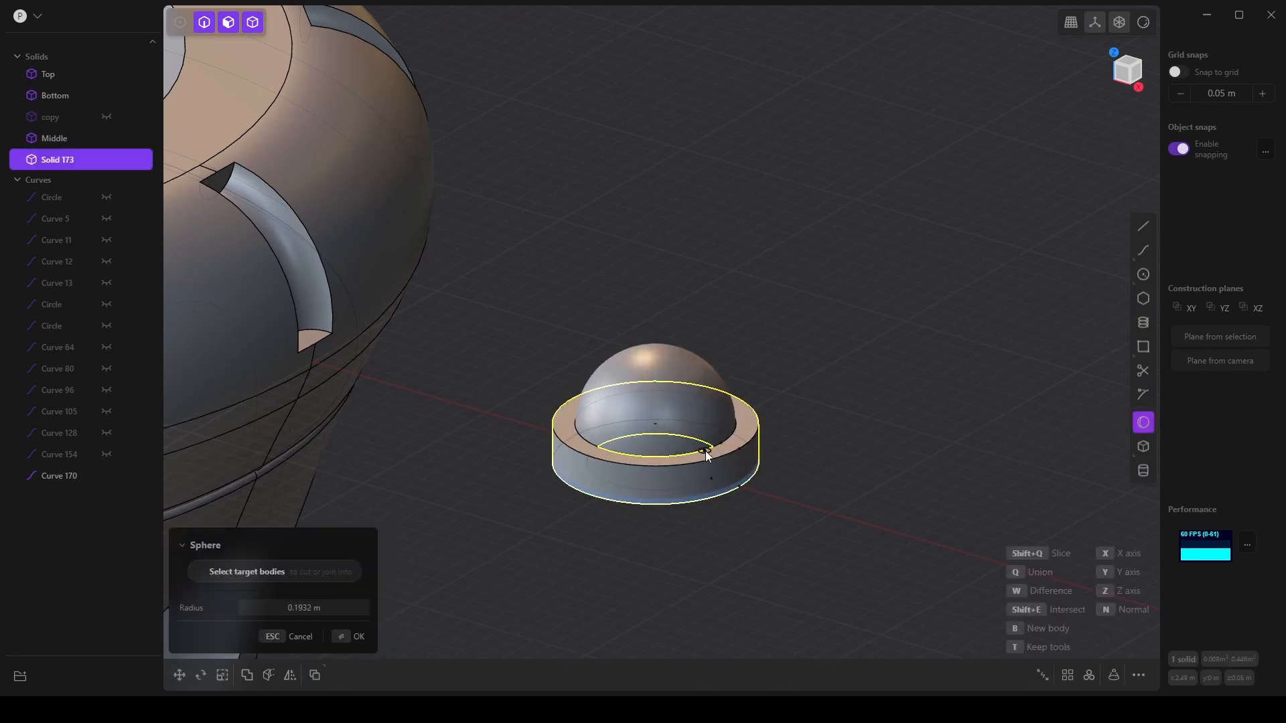
click(745, 473)
middle_drag(745, 473, 674, 508)
scroll(674, 508, up, 5)
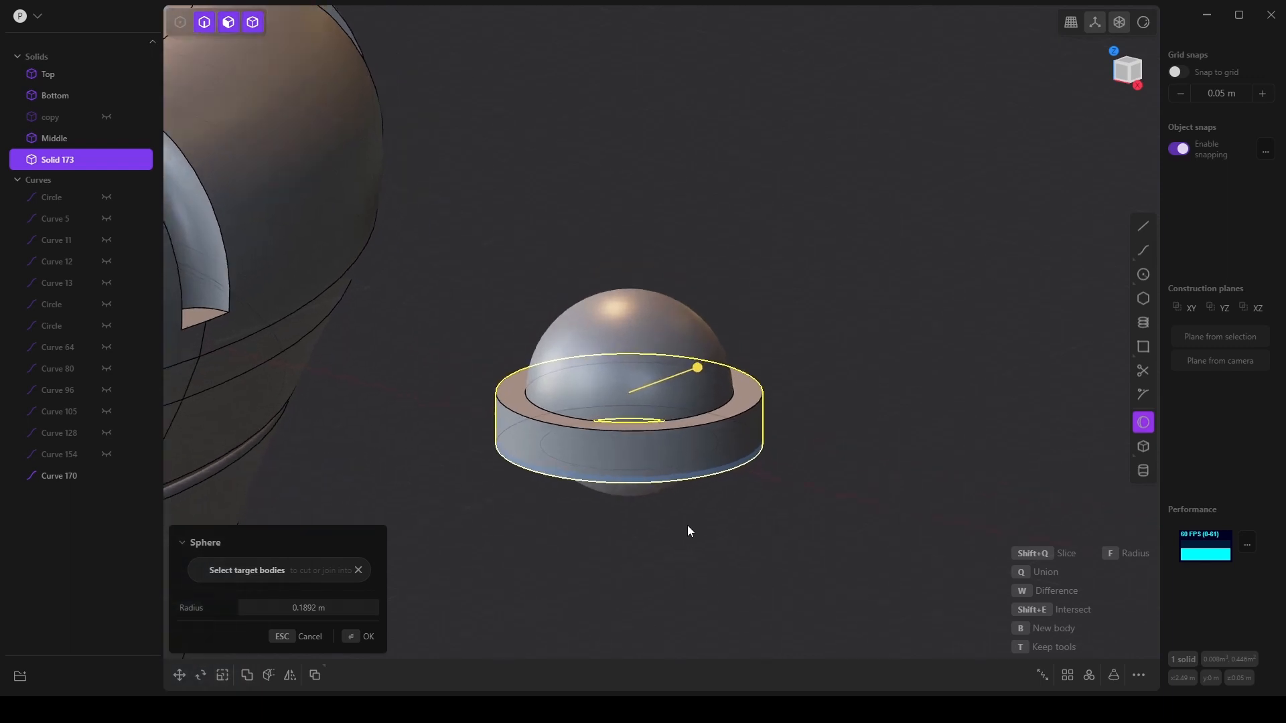
click(365, 637)
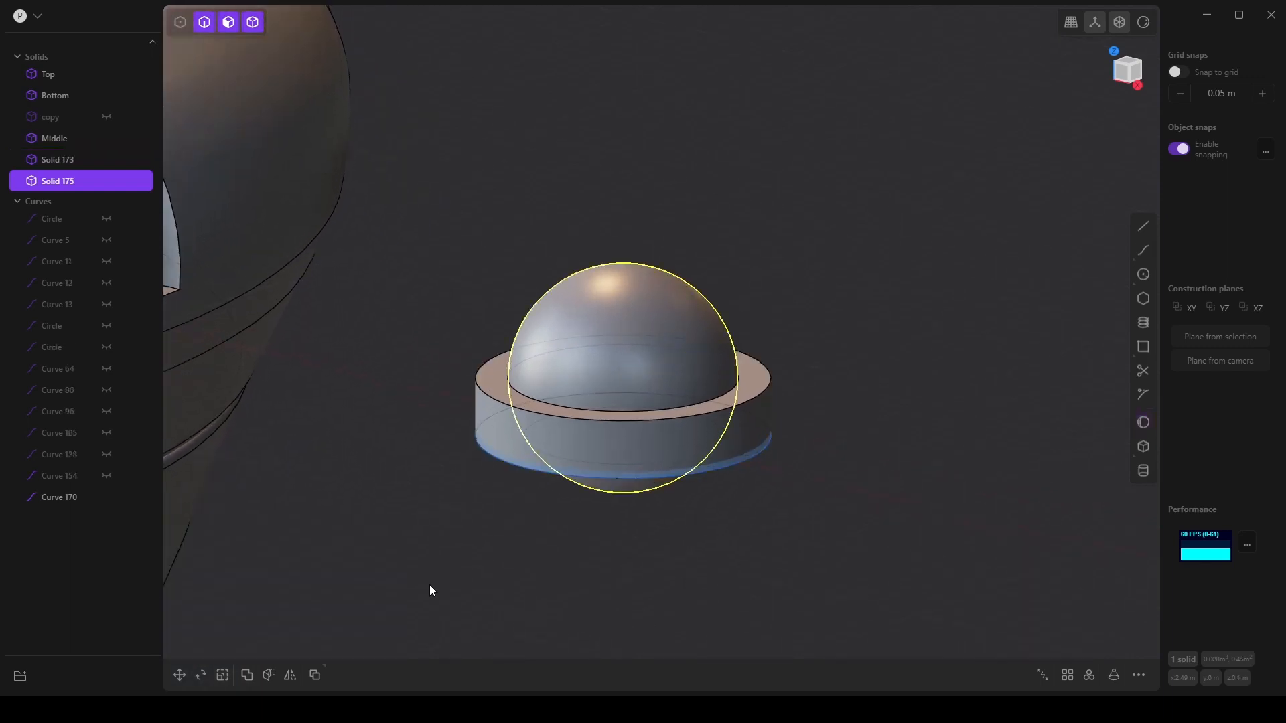
Fillet the ring's outer top edge with a distance of about 0.026 m.
click(205, 24)
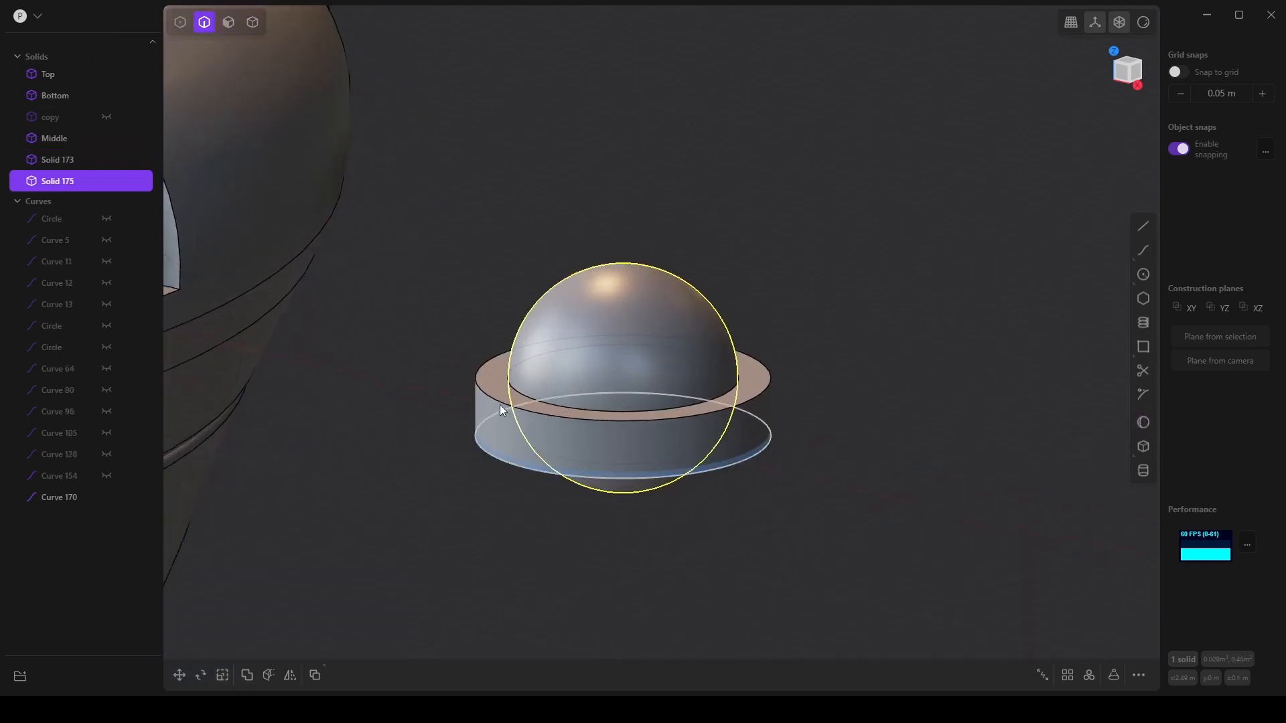
click(476, 378)
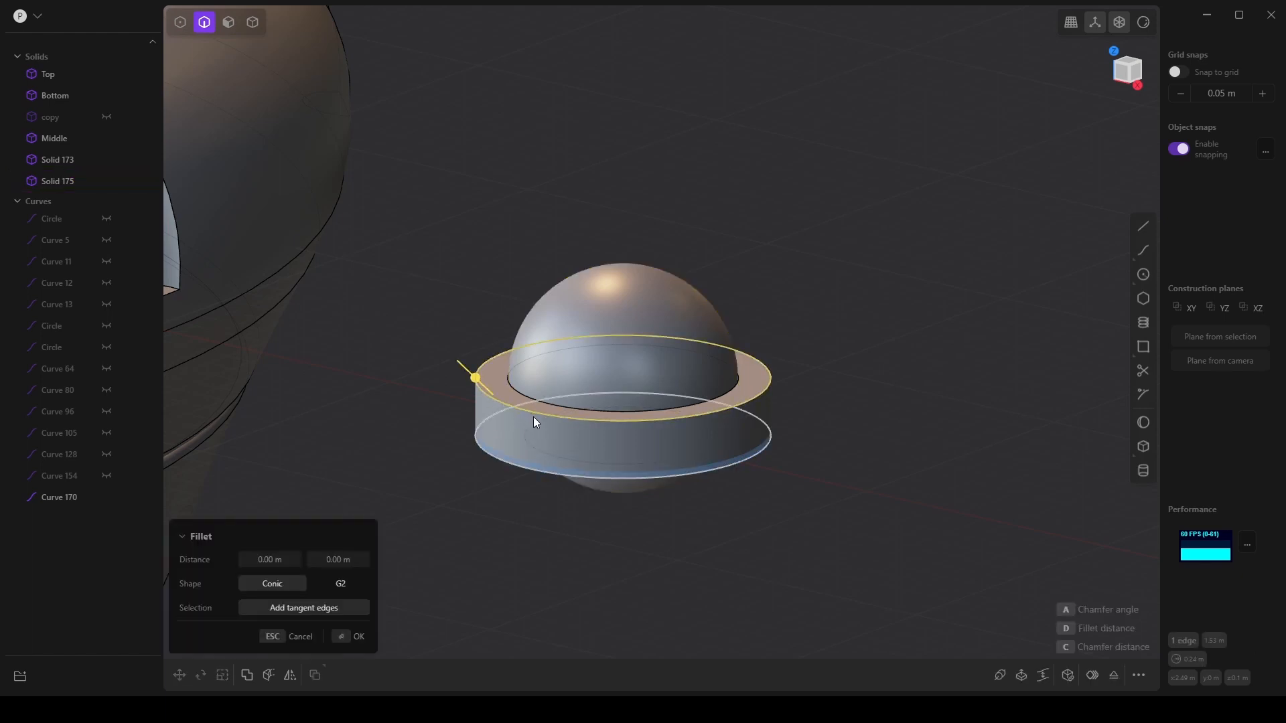
key(d)
click(549, 425)
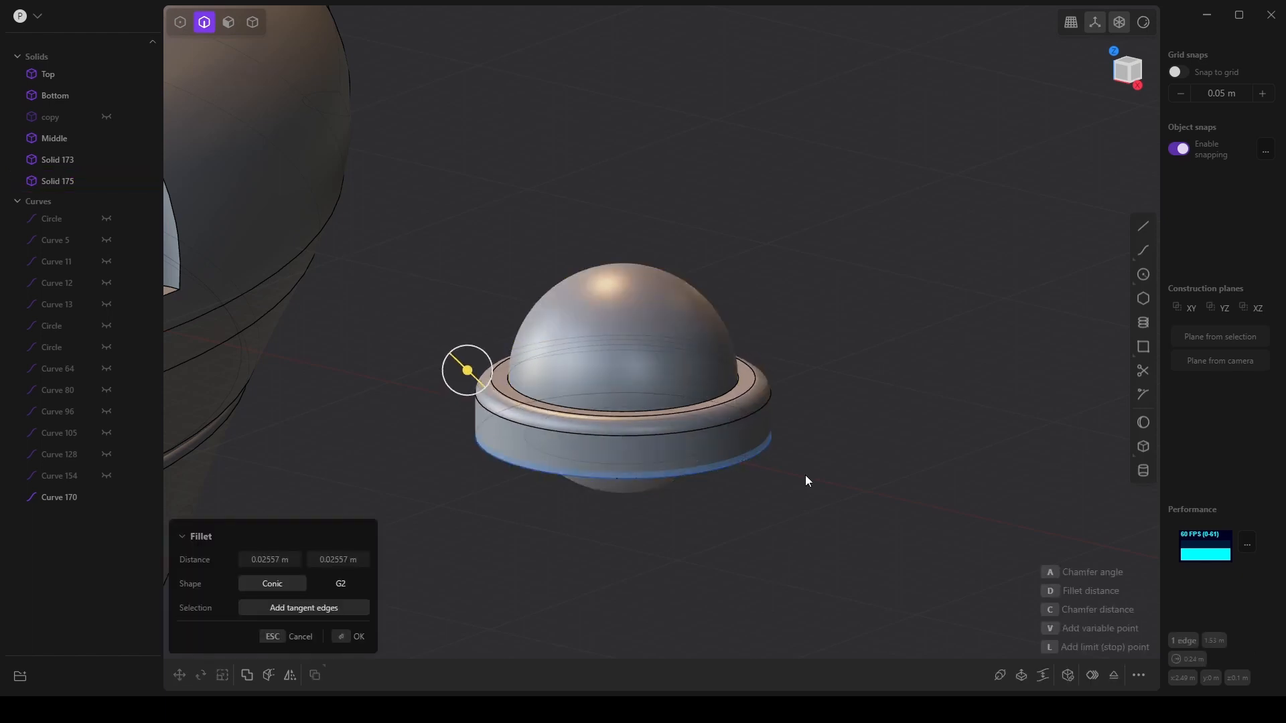
key(Return)
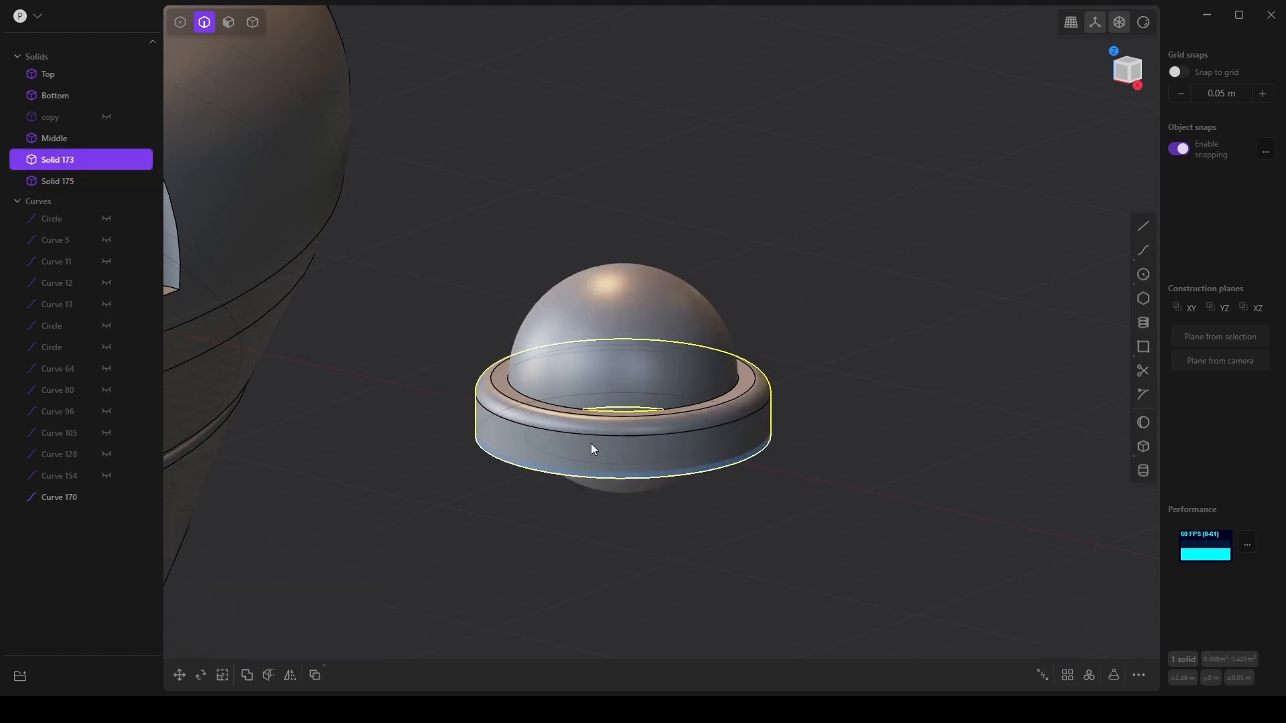
Add a small fillet to the ring's inner top edge around the sphere and clear the selection.
click(530, 395)
key(b)
key(d)
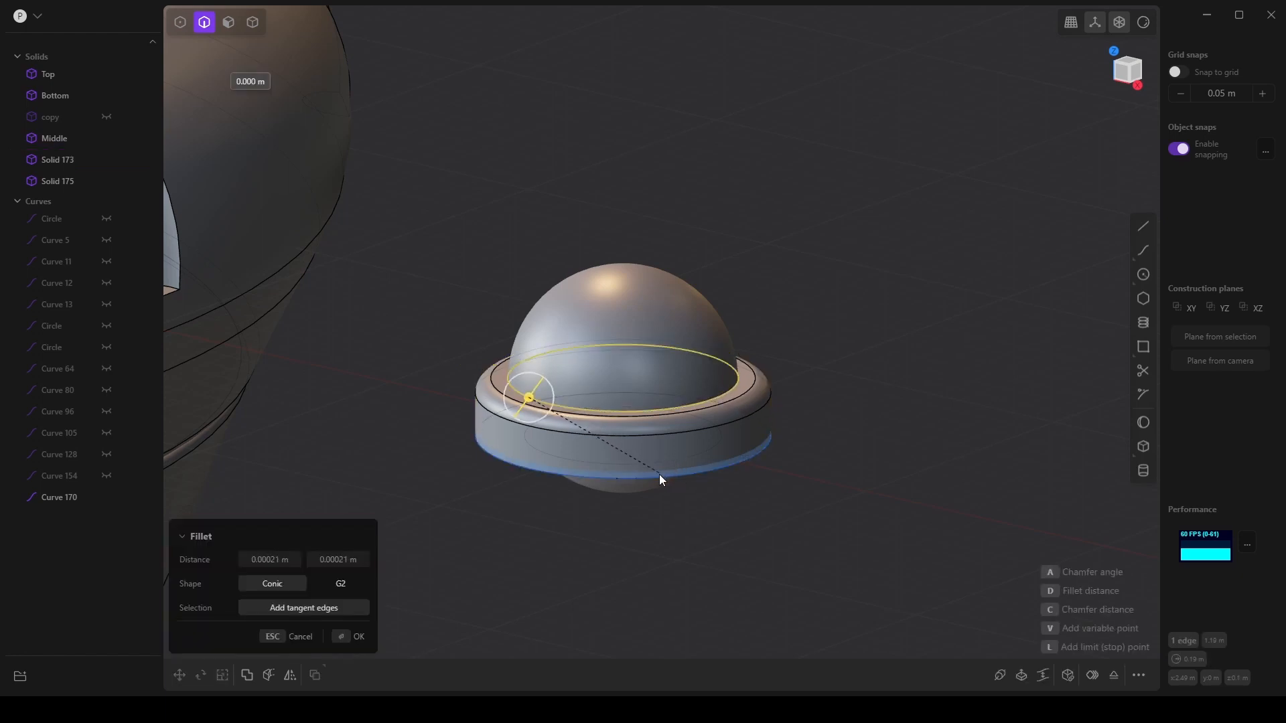
click(653, 487)
key(Return)
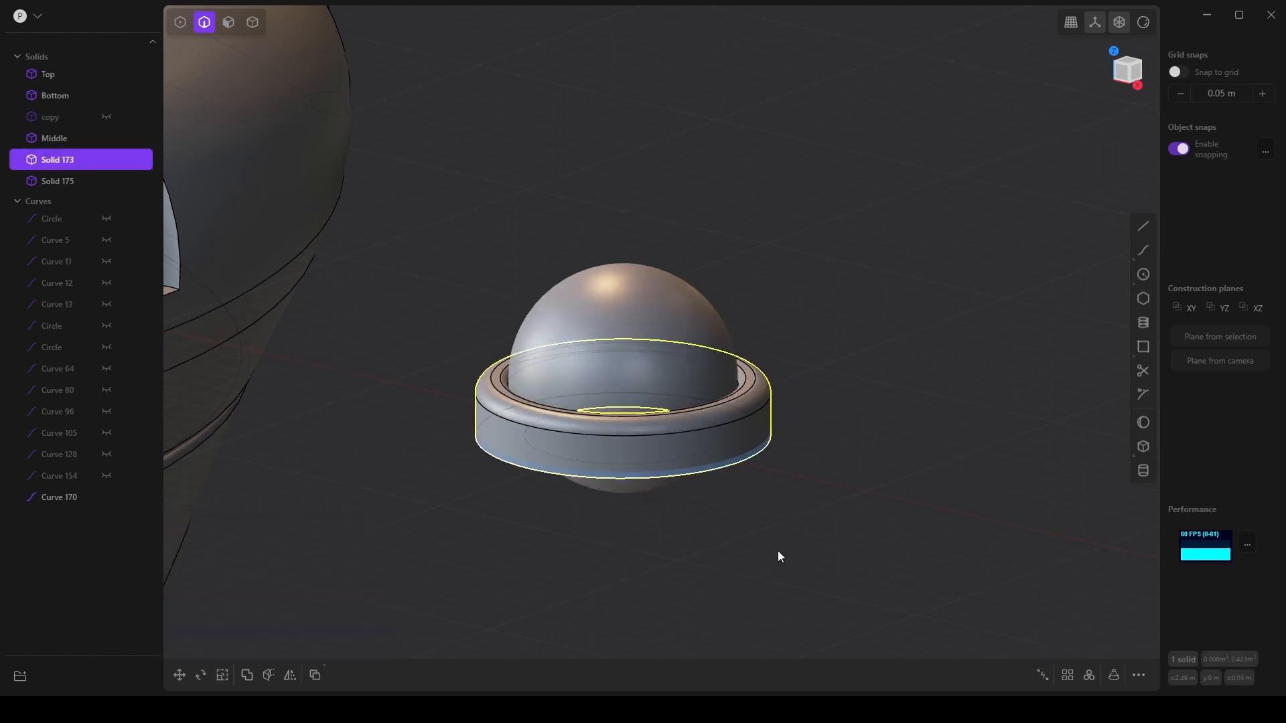
click(777, 551)
middle_drag(754, 565, 713, 490)
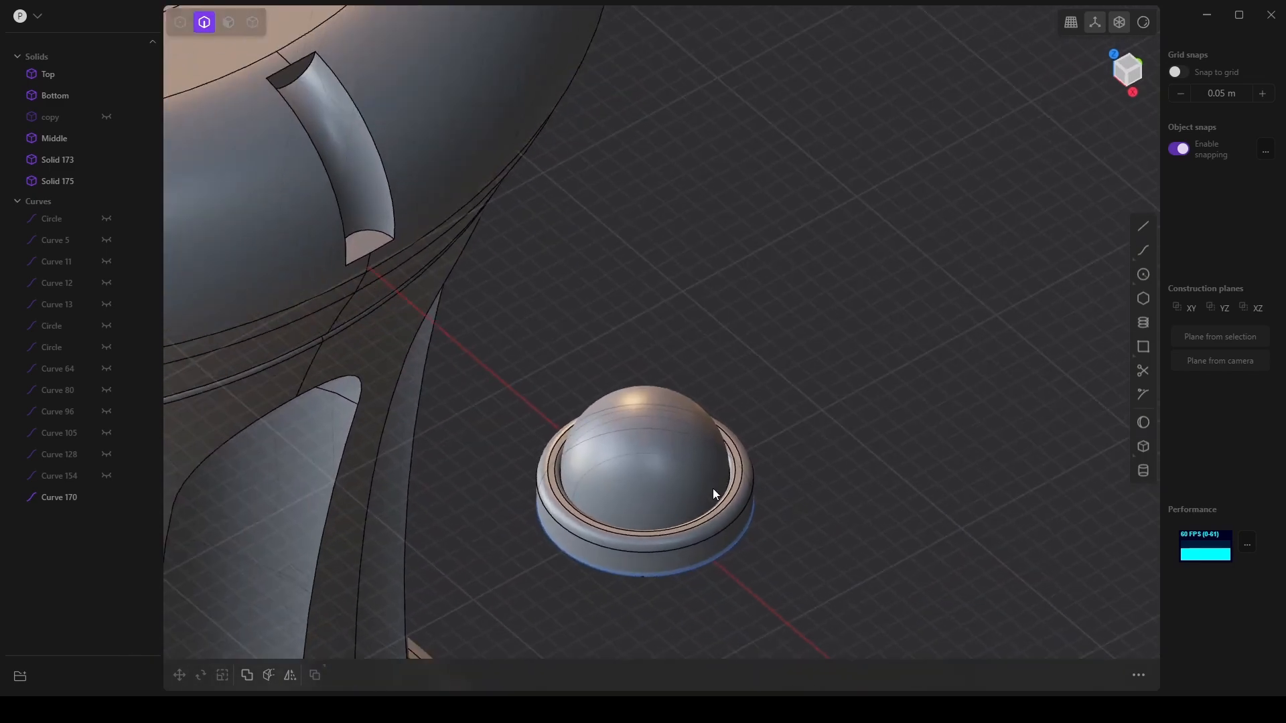
Move the ring and sphere together by the ring's bottom edge onto the Top solid's recess floor, beside the central hub between two pockets.
click(71, 182)
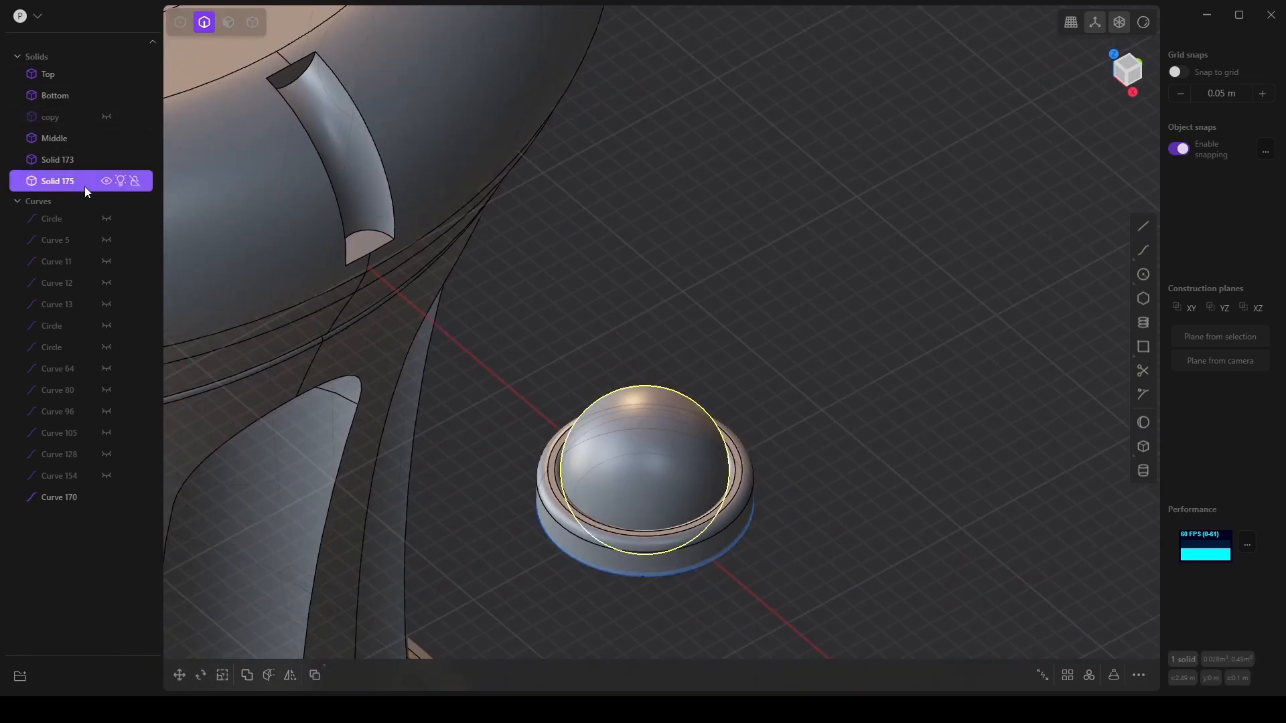
shift+click(65, 160)
middle_drag(507, 441, 469, 482)
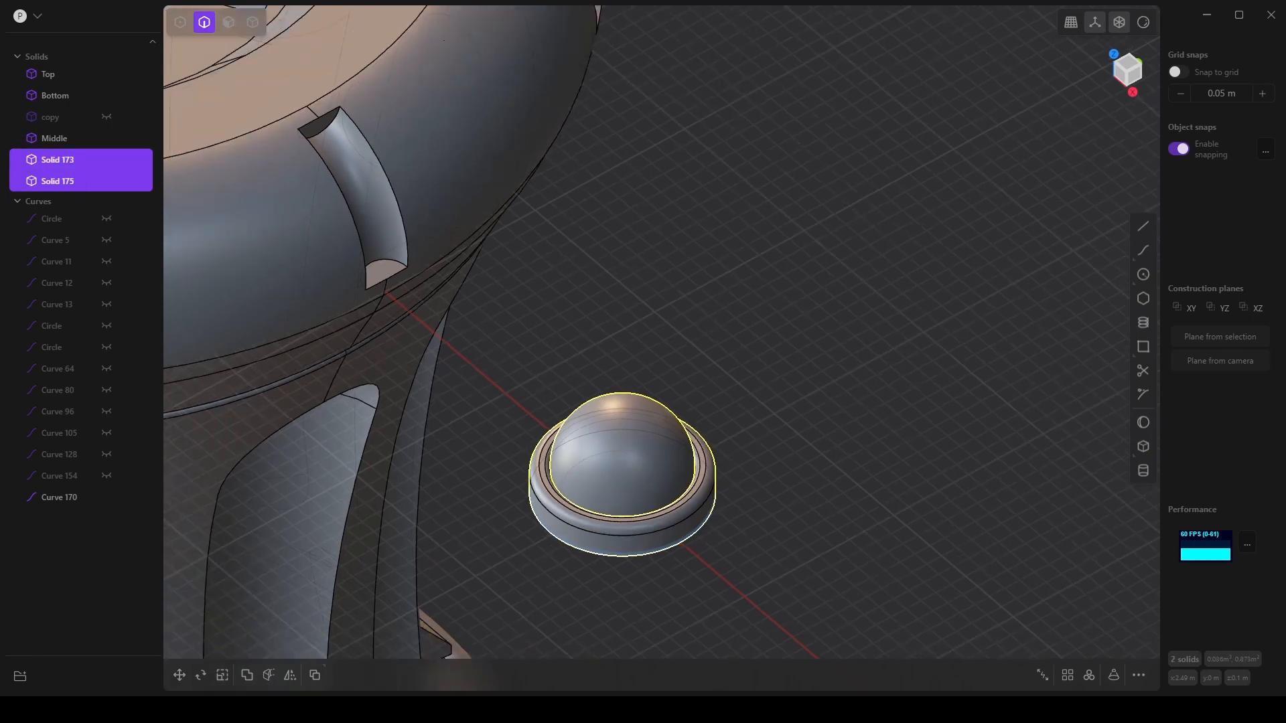
click(184, 672)
scroll(594, 537, down, 5)
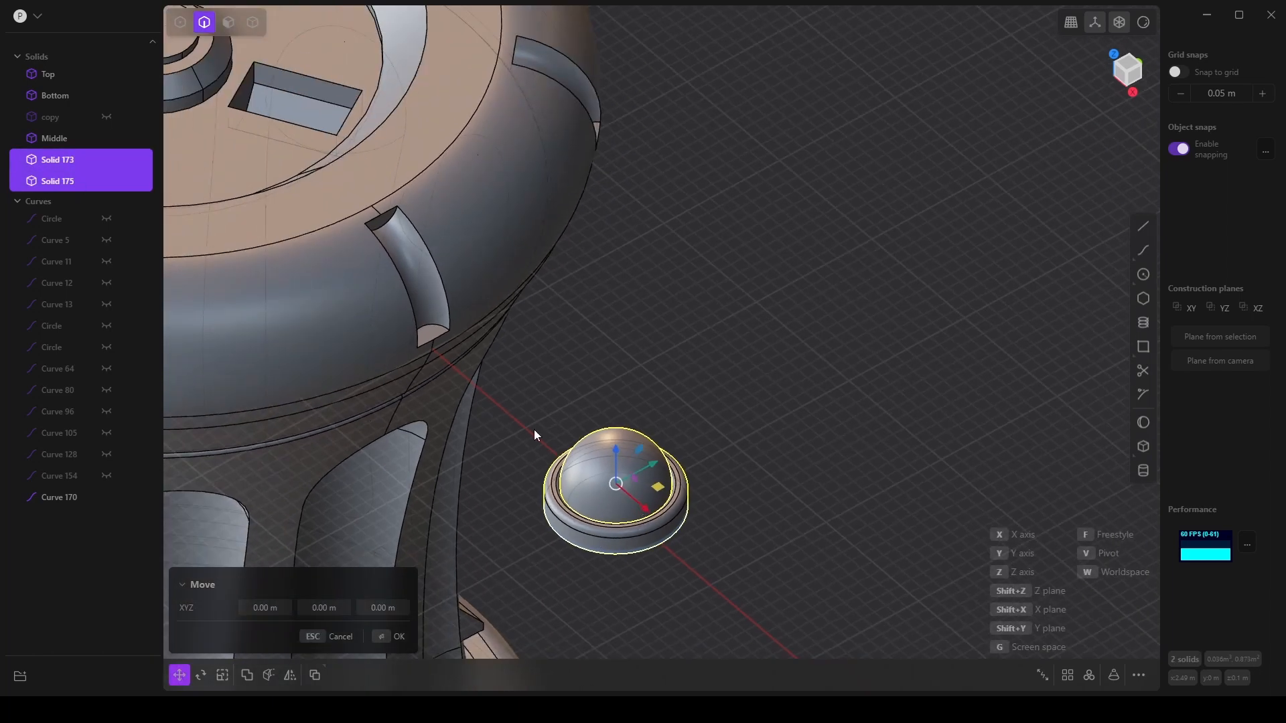
middle_drag(577, 563, 654, 461)
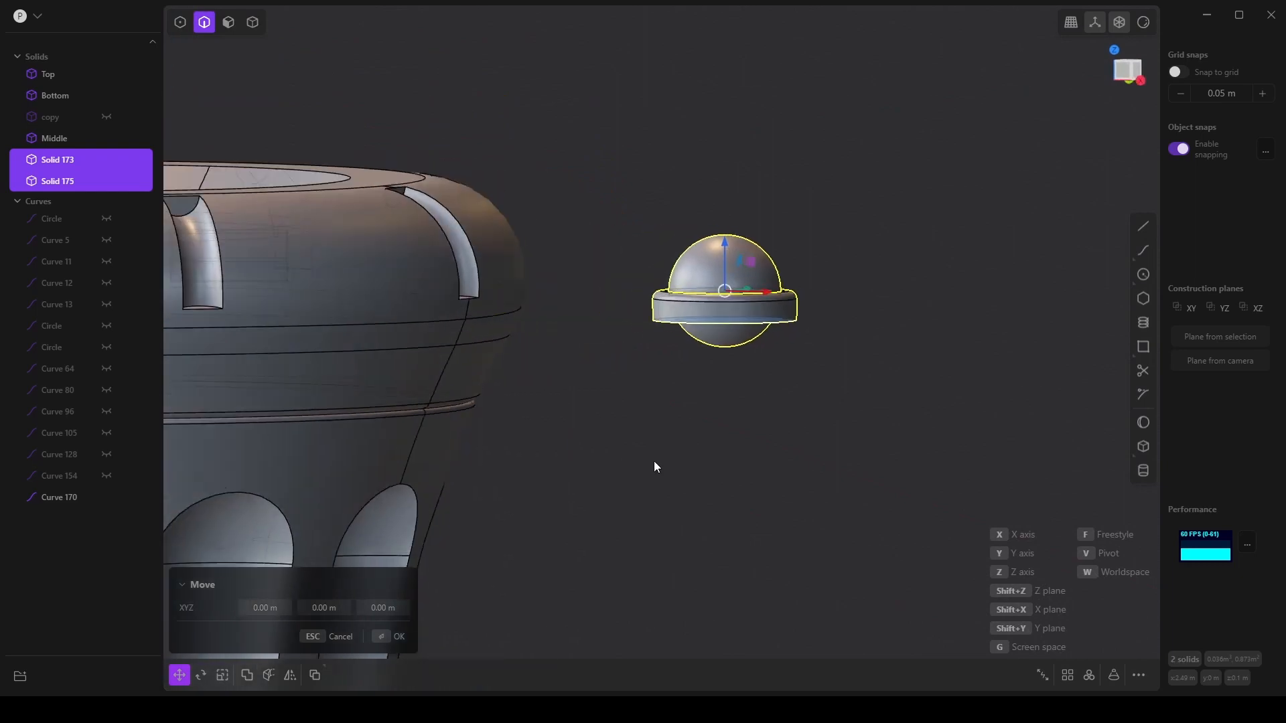
key(KP_1)
shift+middle_drag(753, 430, 557, 566)
scroll(557, 566, up, 2)
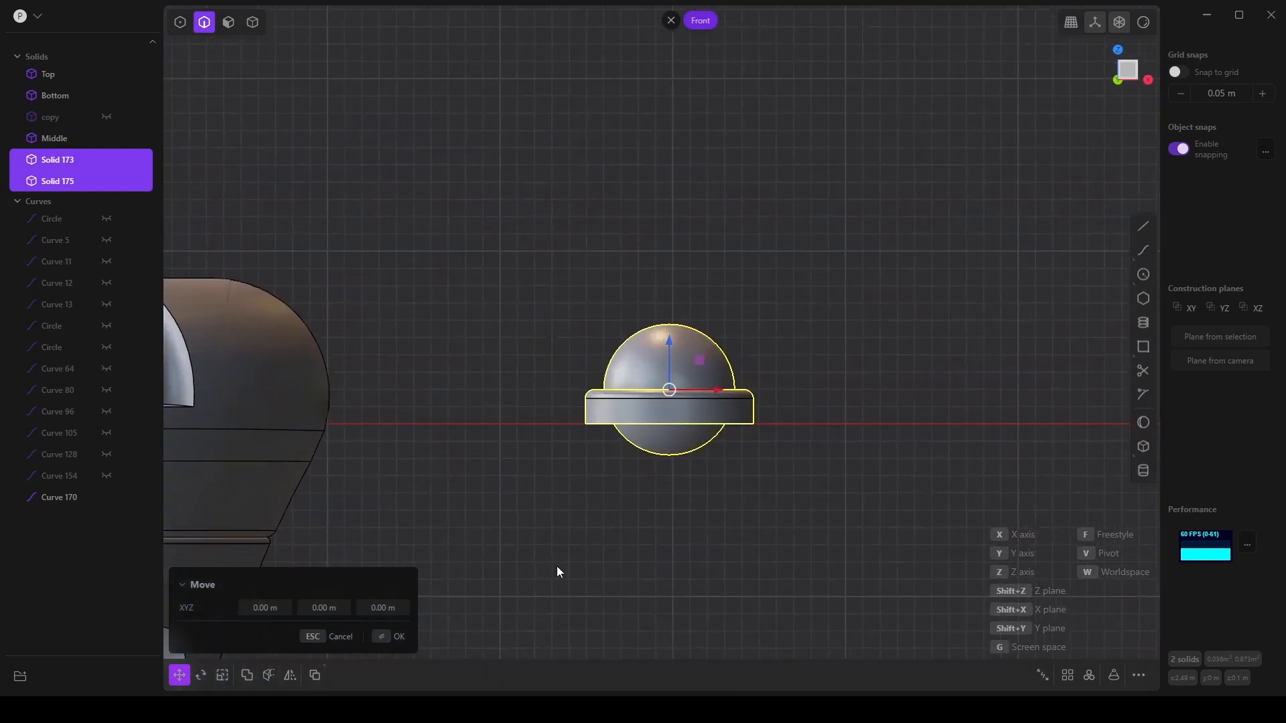
middle_drag(606, 498, 675, 545)
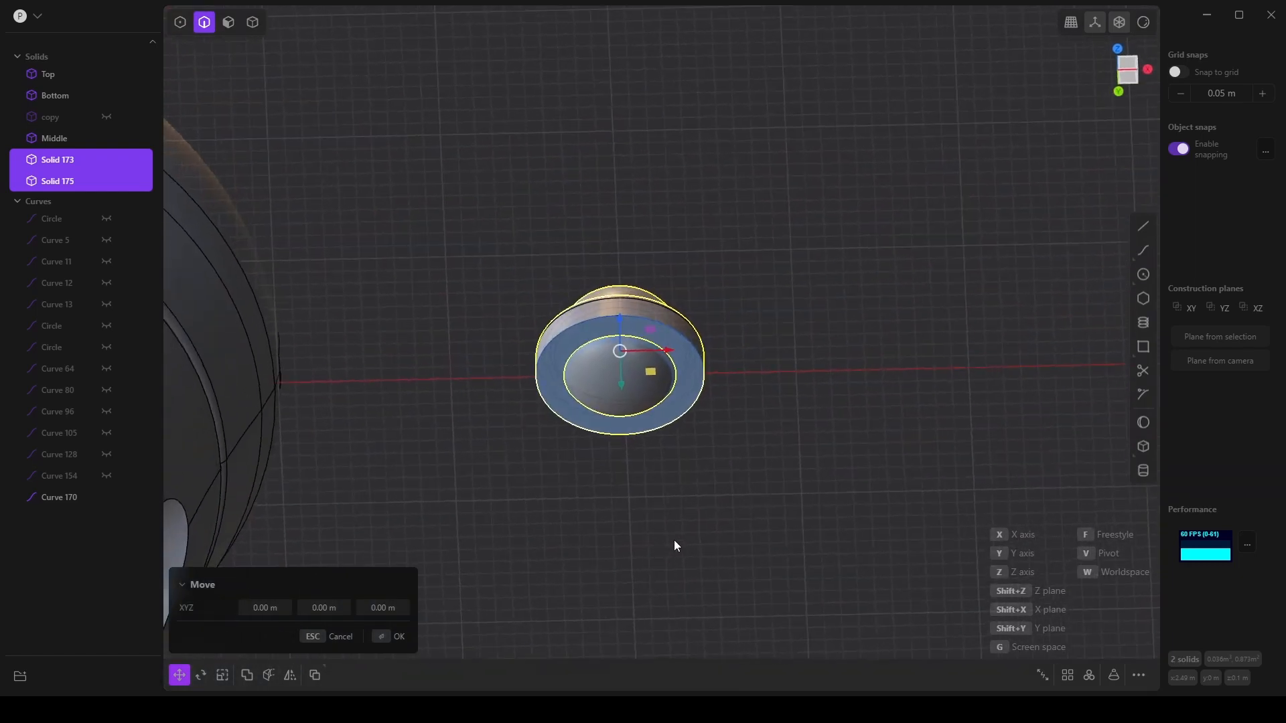
key(f)
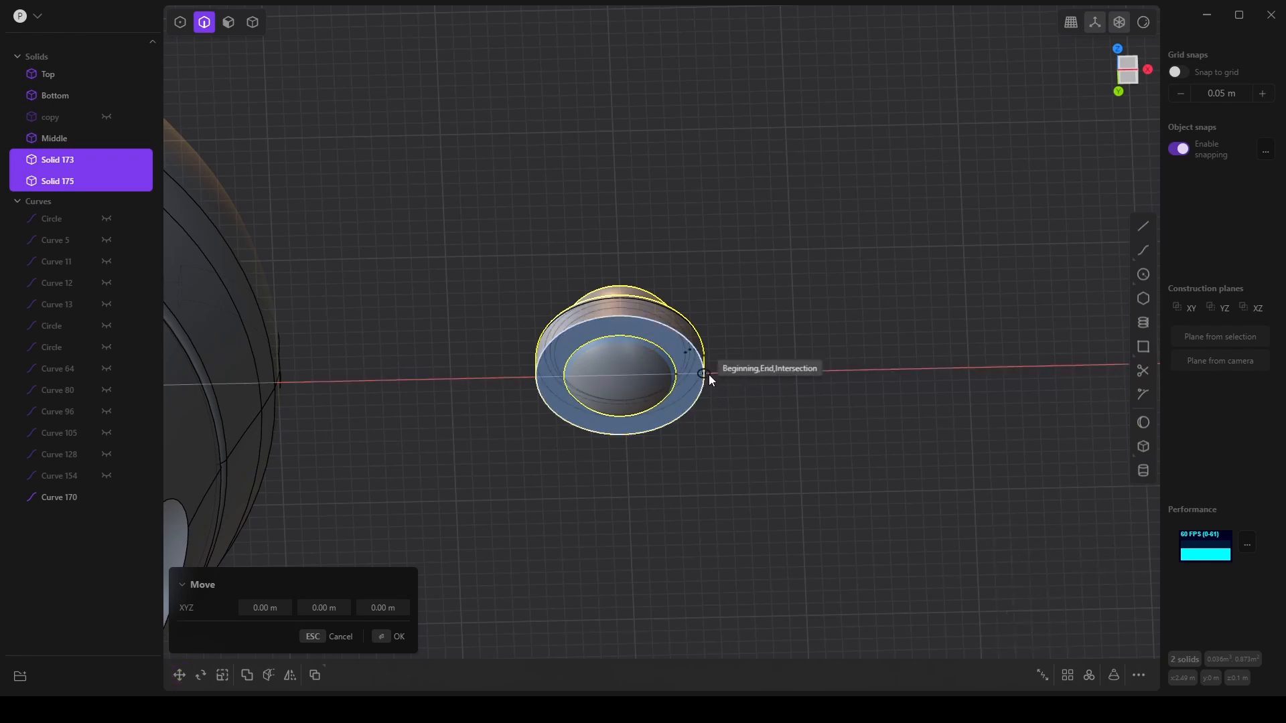
click(706, 374)
scroll(623, 434, down, 3)
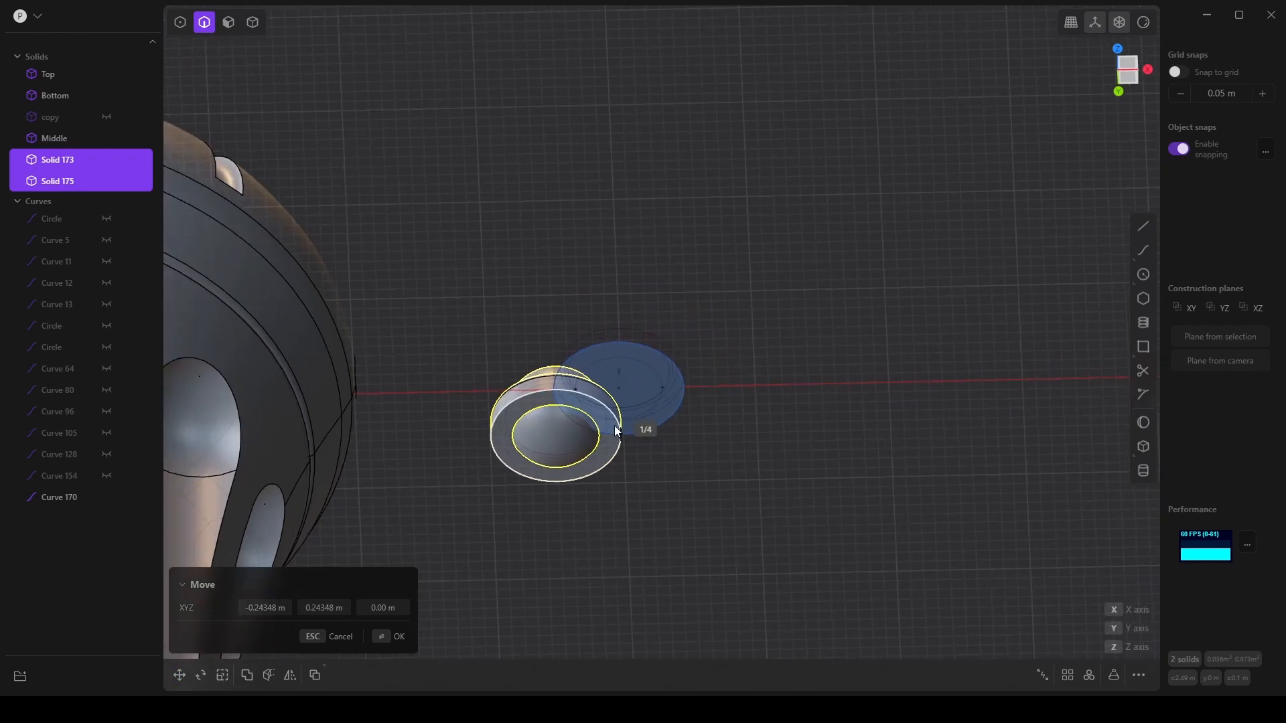
middle_drag(614, 428, 528, 563)
shift+middle_drag(522, 511, 813, 511)
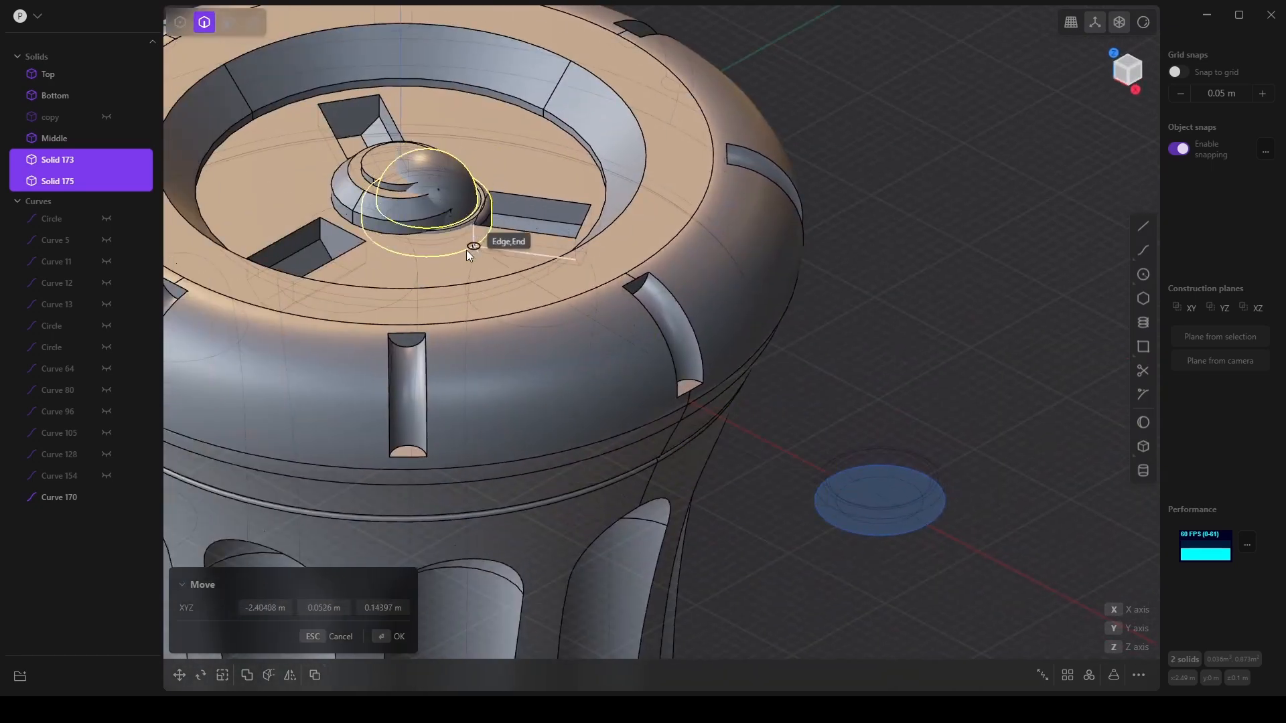
shift+middle_drag(469, 251, 499, 390)
click(560, 315)
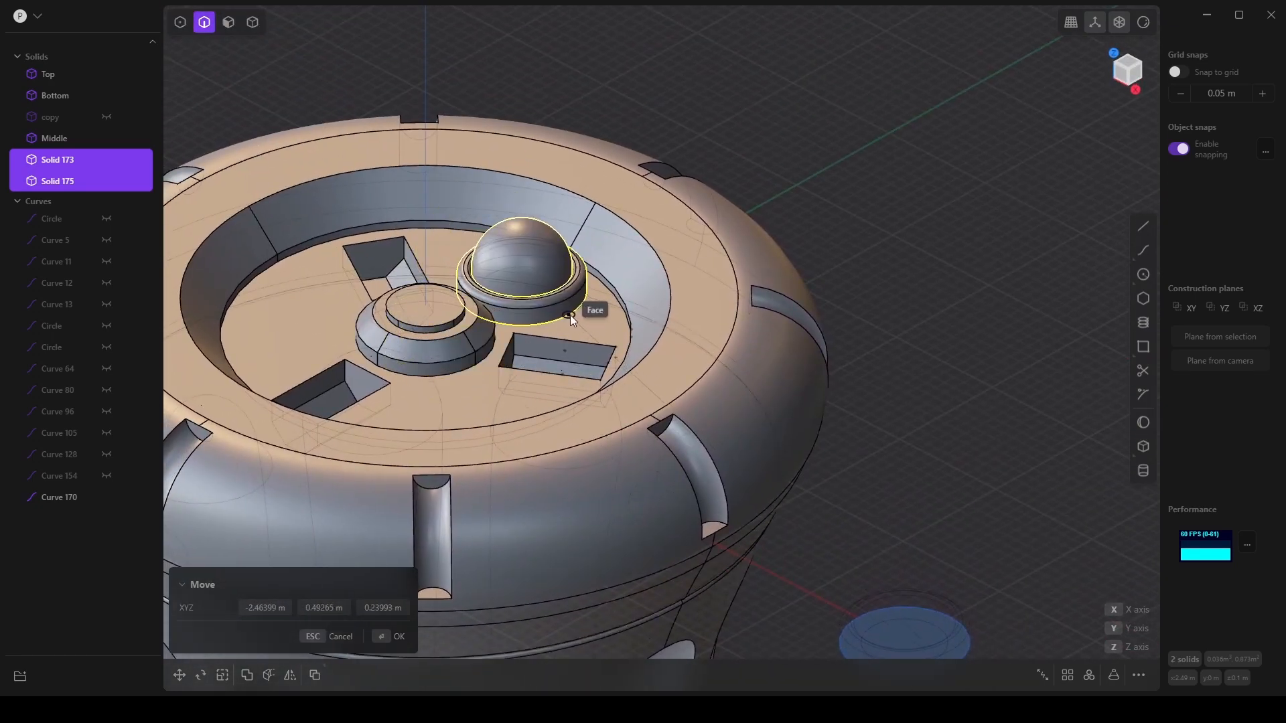
key(g)
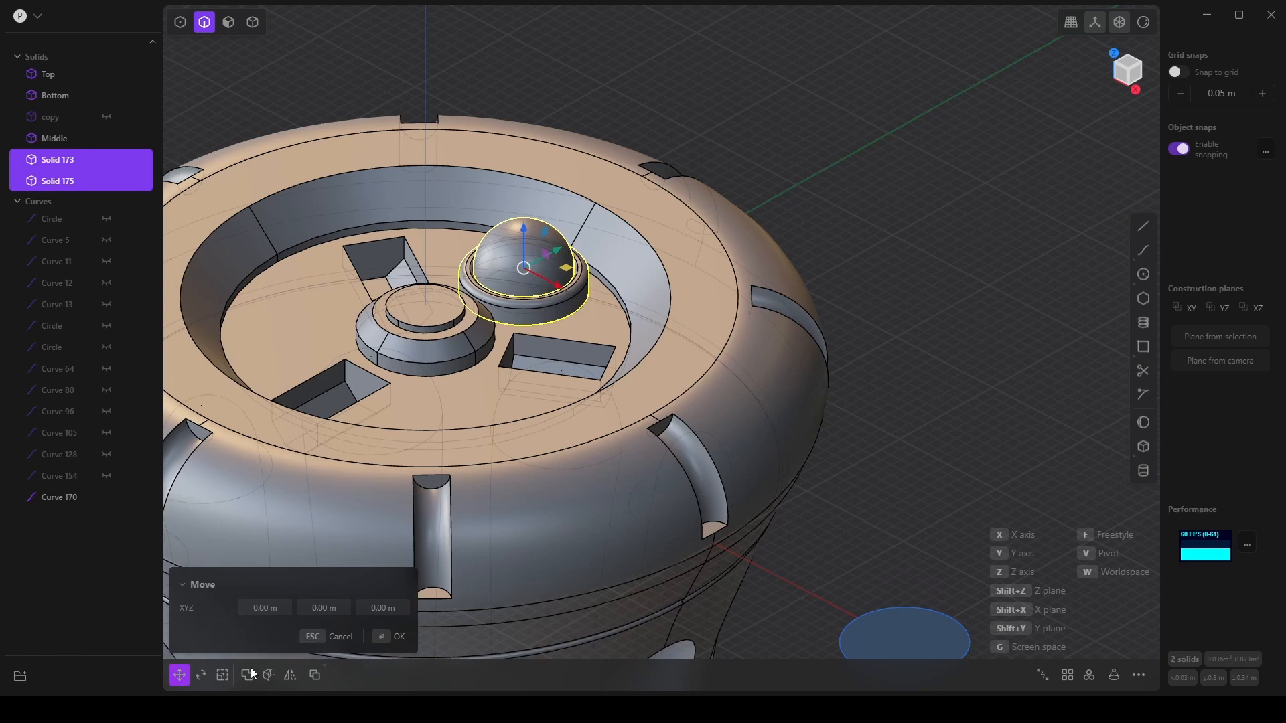
click(399, 637)
Scale the ring and sphere uniformly down to about 0.666 of their size.
click(222, 675)
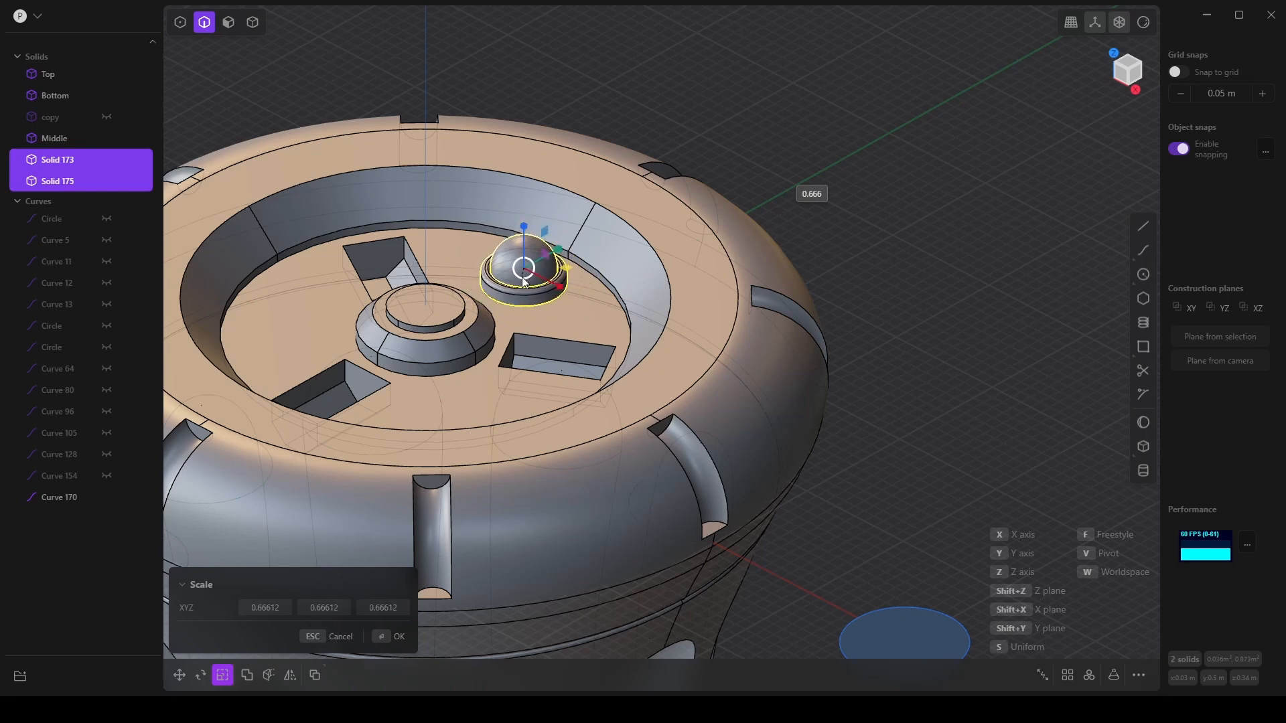
click(528, 277)
middle_drag(528, 277, 665, 418)
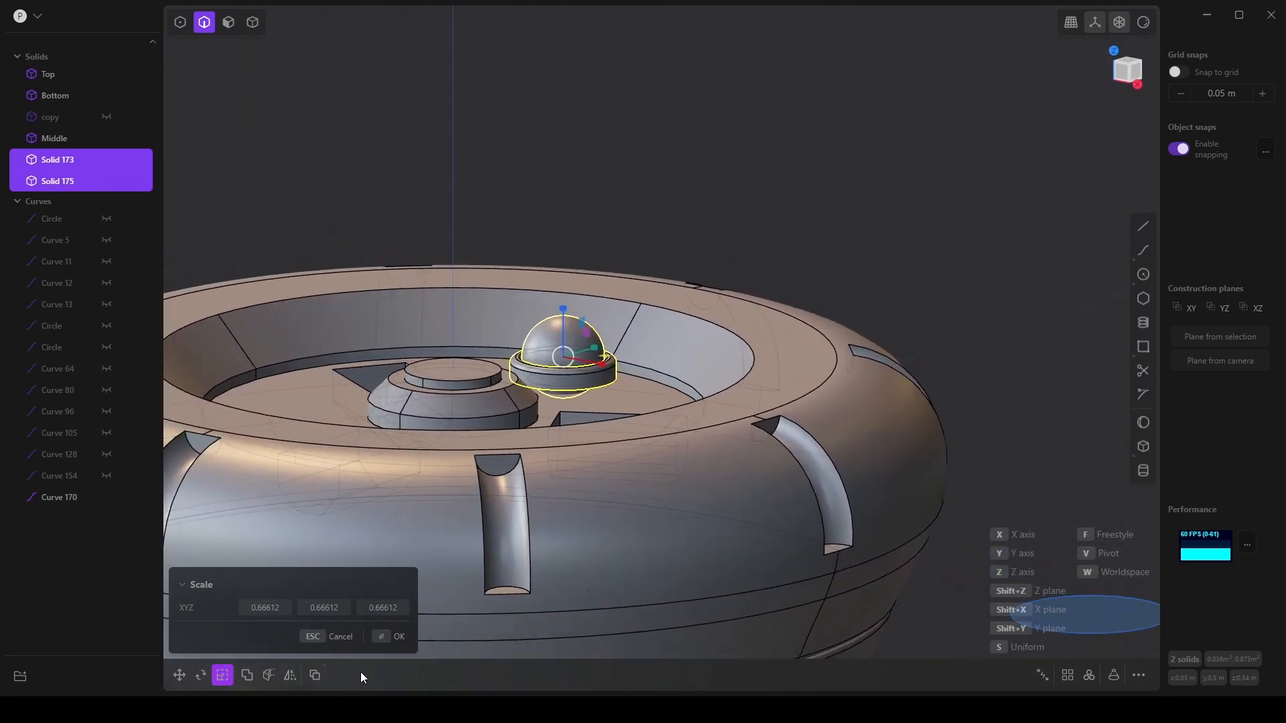
click(395, 636)
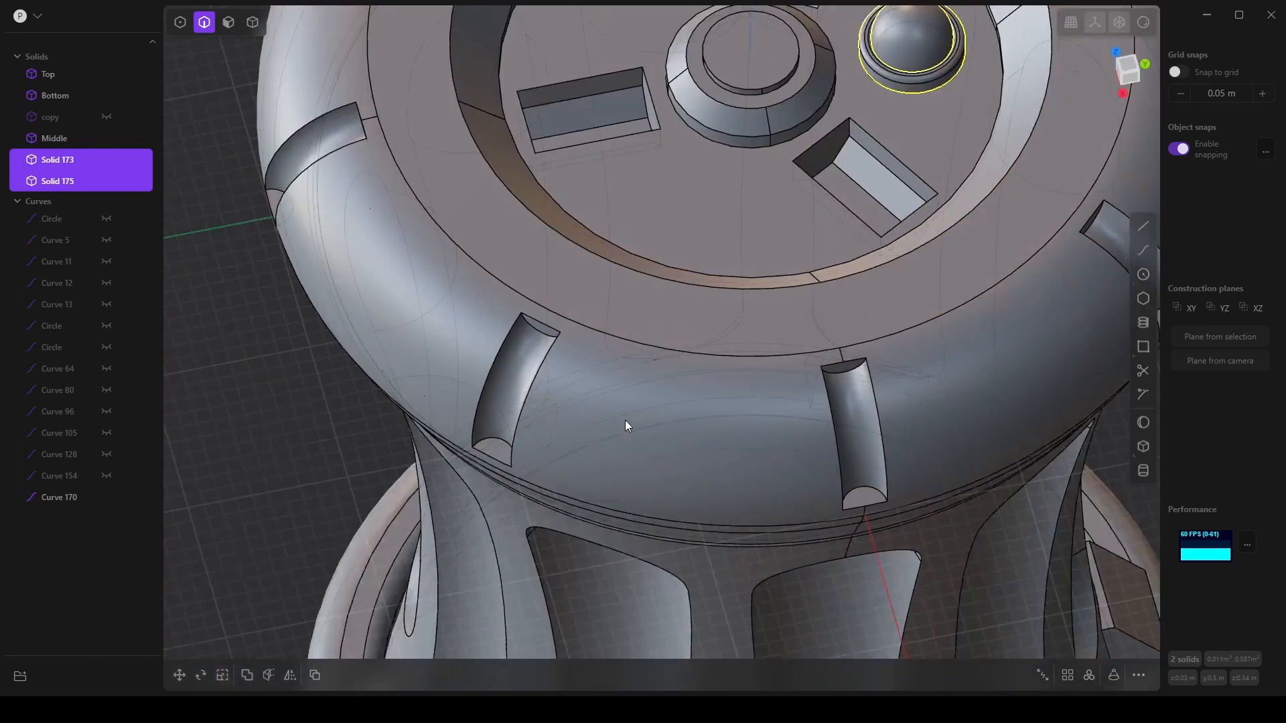
Enlarge the ring and sphere on the recess floor uniformly by a factor of about 1.09.
middle_drag(625, 420, 634, 403)
shift+middle_drag(766, 318, 600, 498)
click(216, 677)
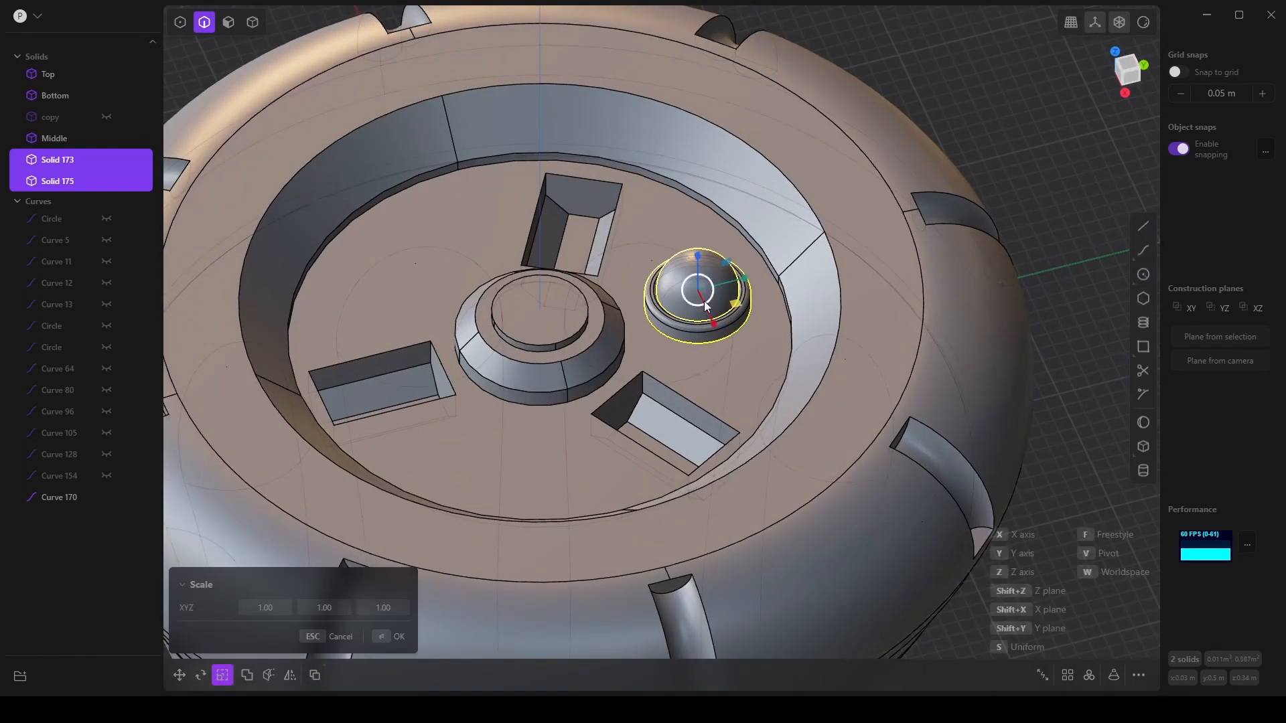
drag(698, 307, 698, 307)
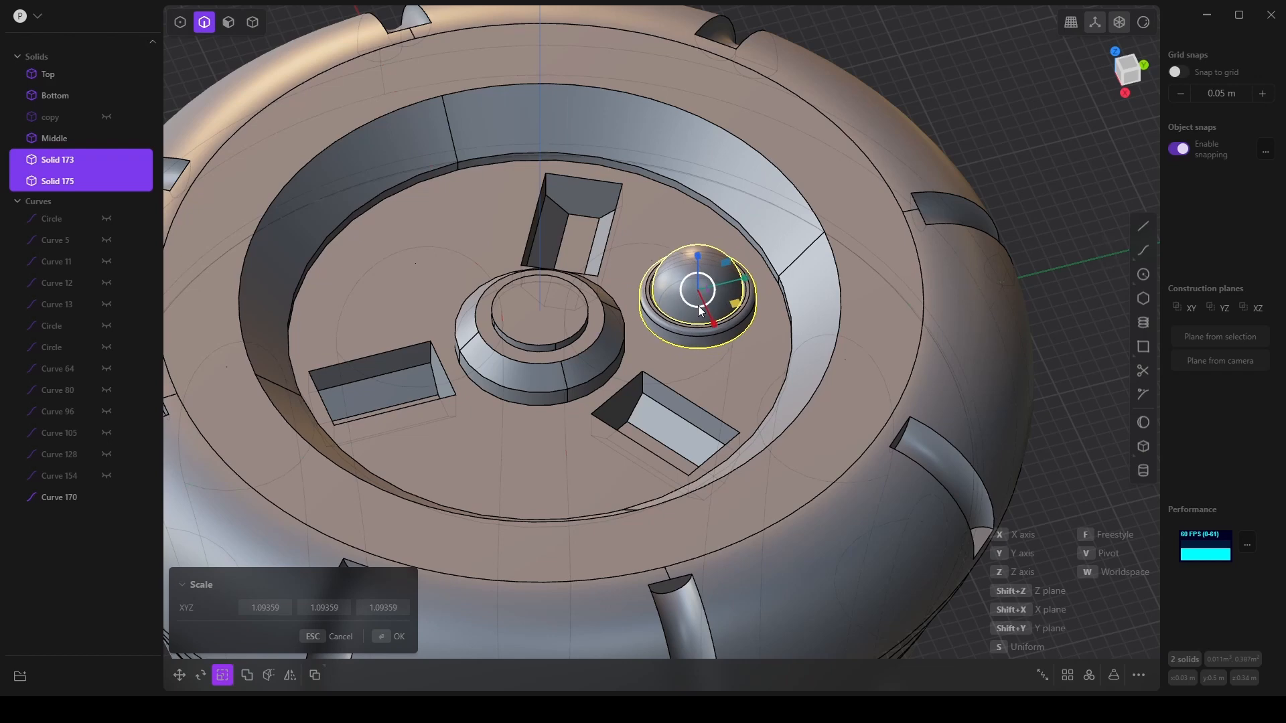
click(395, 637)
Move the ring and sphere together about -0.176 m along the X axis on the Top solid's recess floor.
click(179, 676)
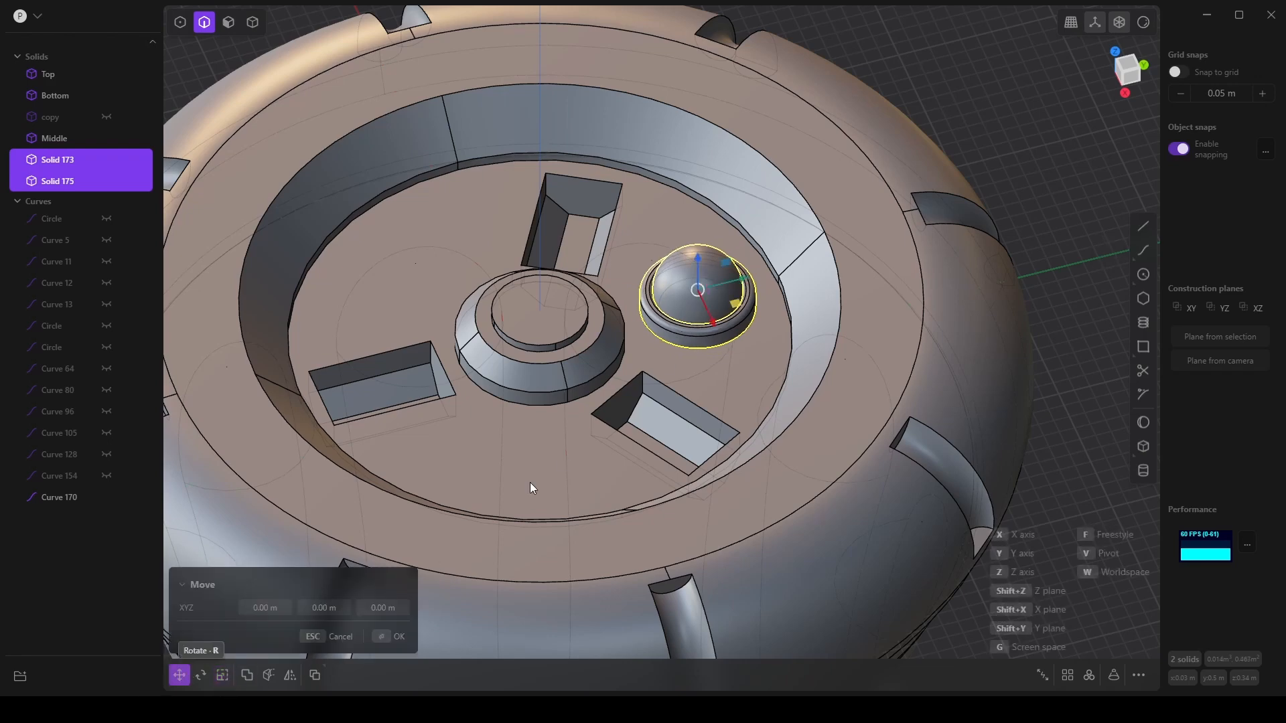
shift+middle_drag(751, 315, 731, 490)
scroll(694, 494, down, 2)
drag(693, 494, 676, 459)
middle_drag(649, 504, 509, 474)
shift+middle_drag(678, 519, 572, 284)
middle_drag(607, 324, 698, 299)
scroll(660, 444, up, 2)
middle_drag(661, 445, 779, 487)
middle_drag(564, 484, 573, 490)
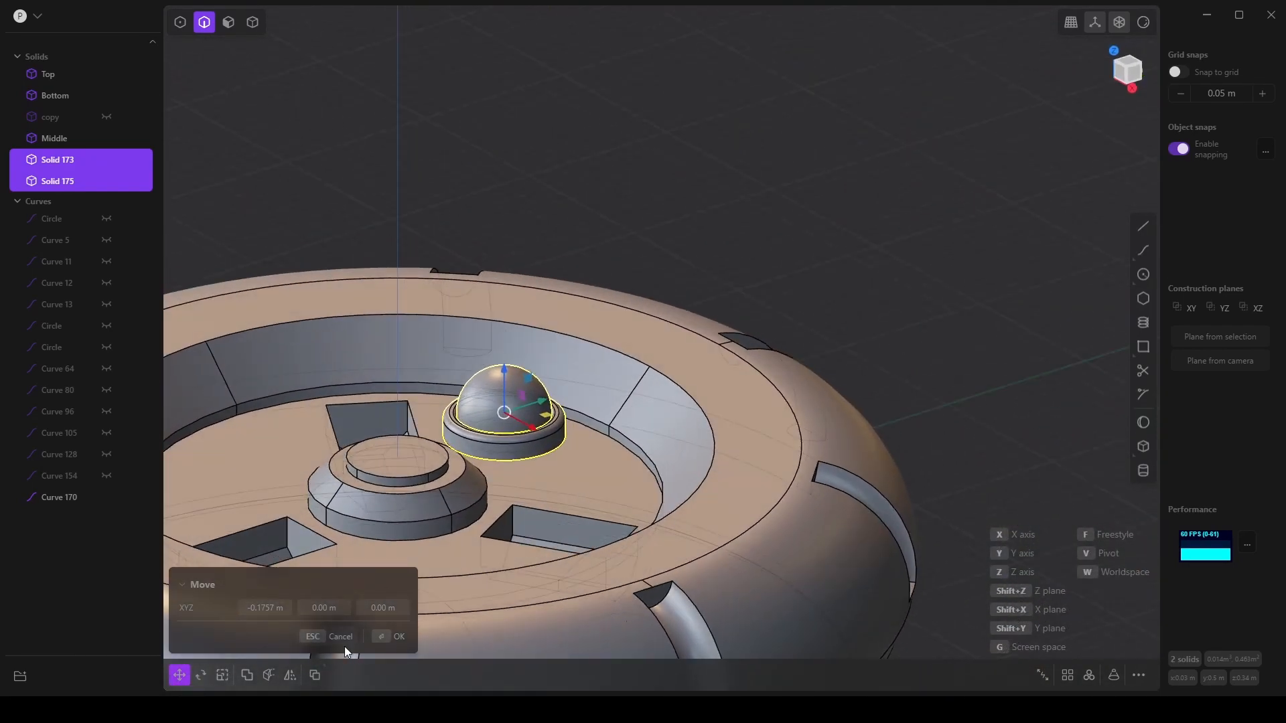
click(396, 637)
Move the ring and sphere freely from a point on the ring's bottom edge onto the recess floor face between the hub and pockets.
click(179, 675)
drag(552, 457, 404, 250)
key(z)
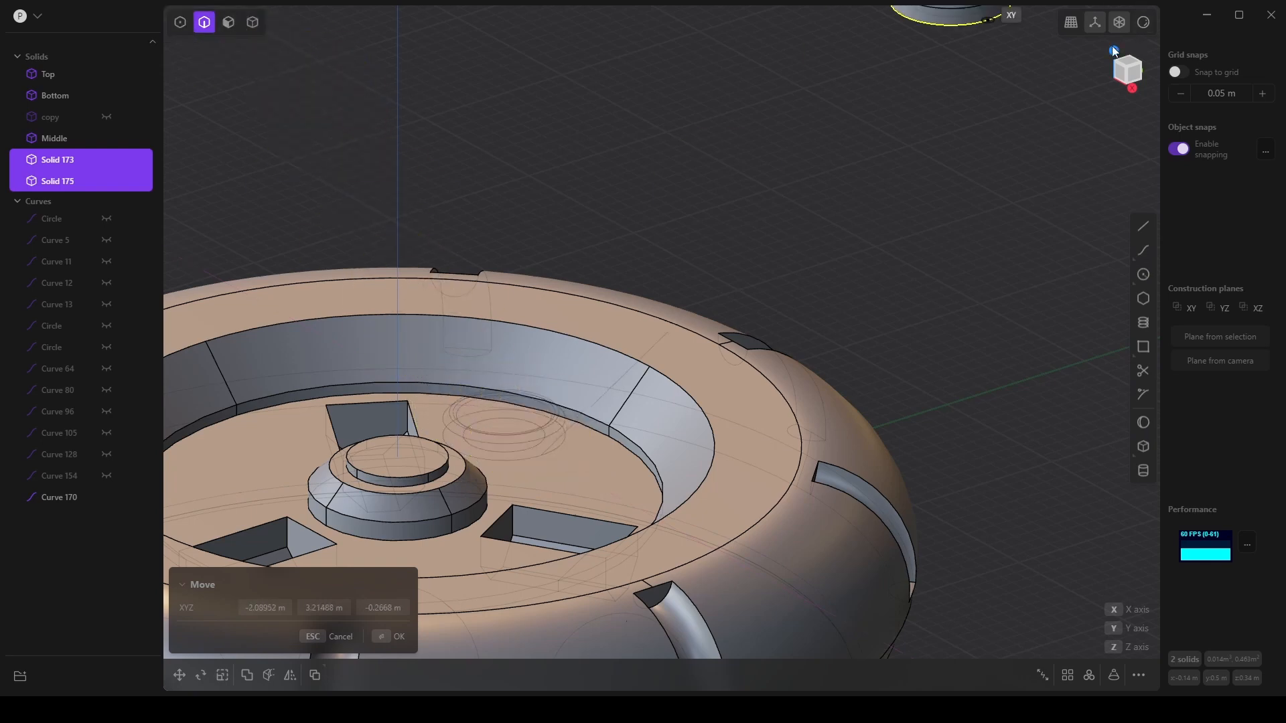
key(x)
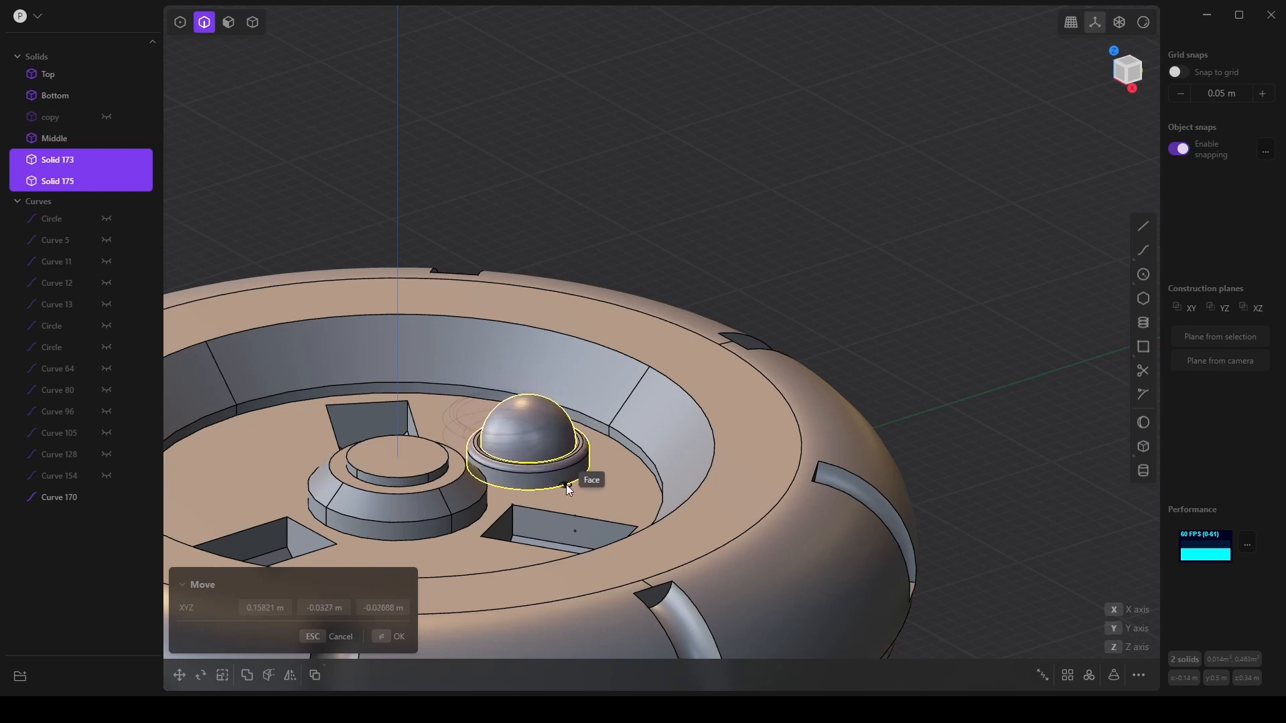
click(567, 485)
middle_drag(449, 515, 380, 556)
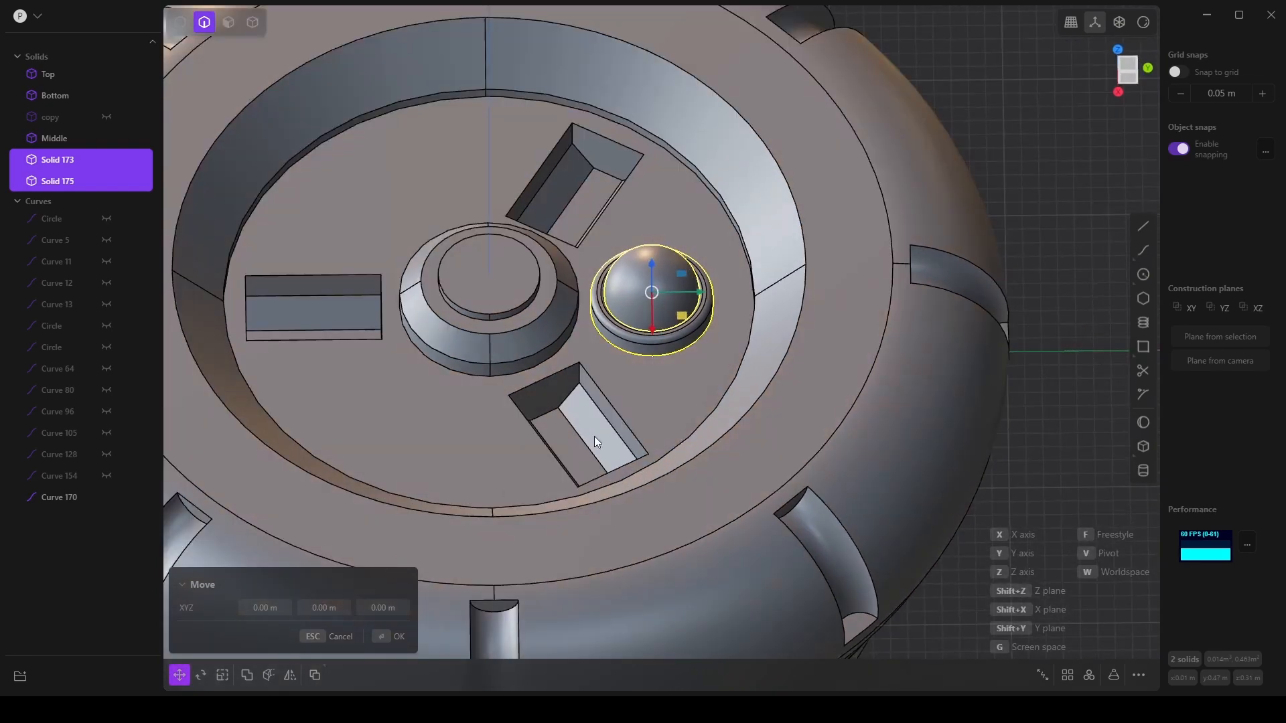
Slide the ring and sphere in the XY plane by about -0.125, 0.044 m, and again by about -0.048, -0.044 m.
shift+middle_drag(691, 343, 597, 451)
drag(588, 426, 596, 386)
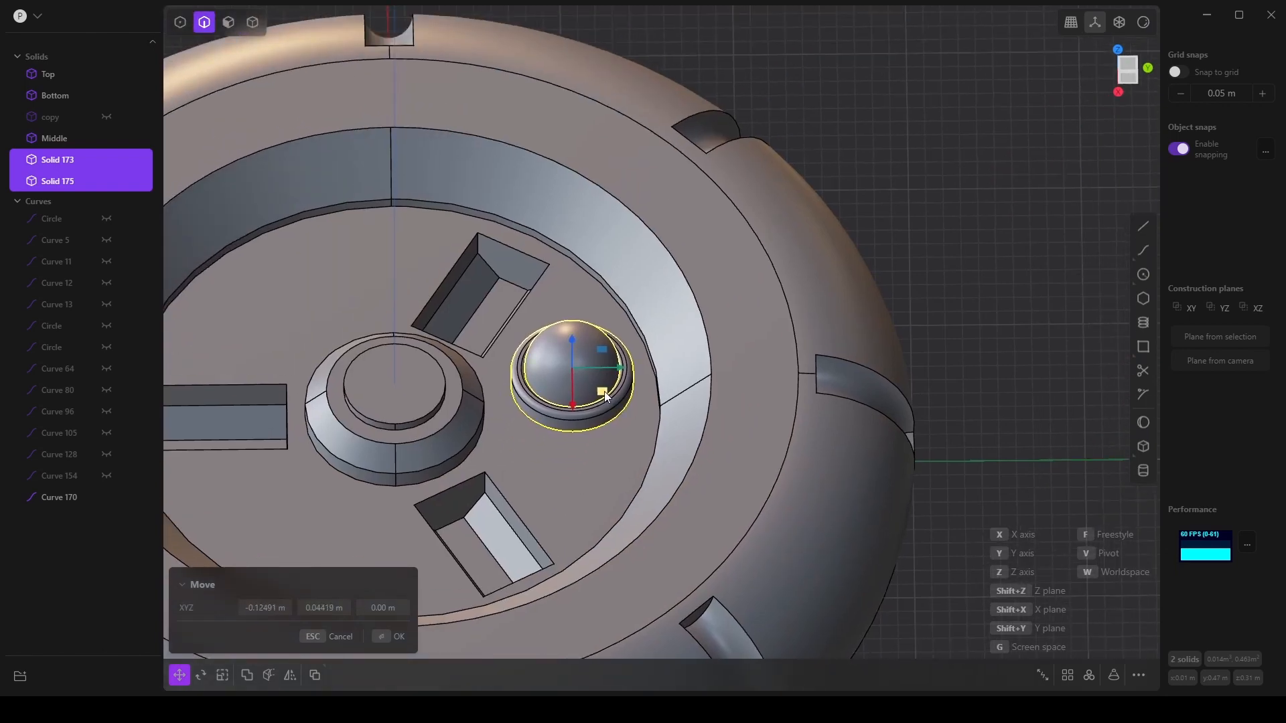
click(397, 636)
middle_drag(395, 638, 600, 530)
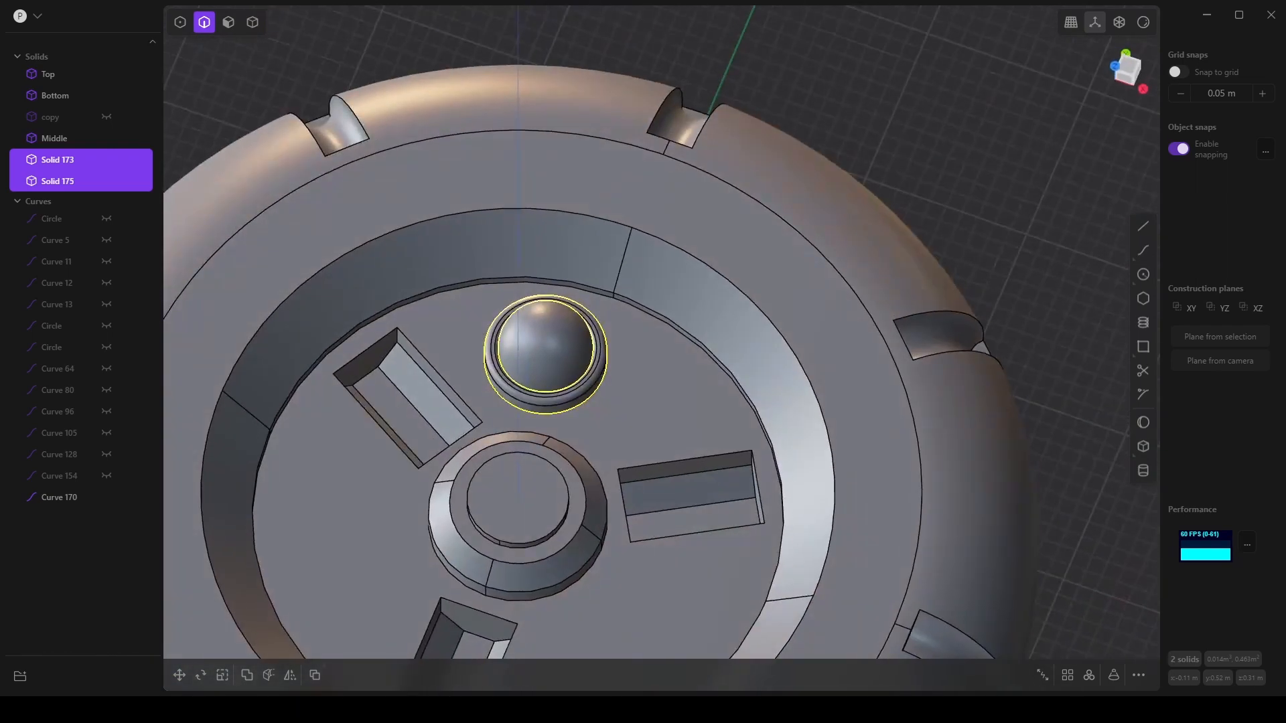
click(186, 676)
mouse_move(587, 333)
mouse_down()
mouse_move(638, 343)
mouse_move(668, 374)
mouse_move(546, 342)
mouse_move(565, 343)
mouse_up()
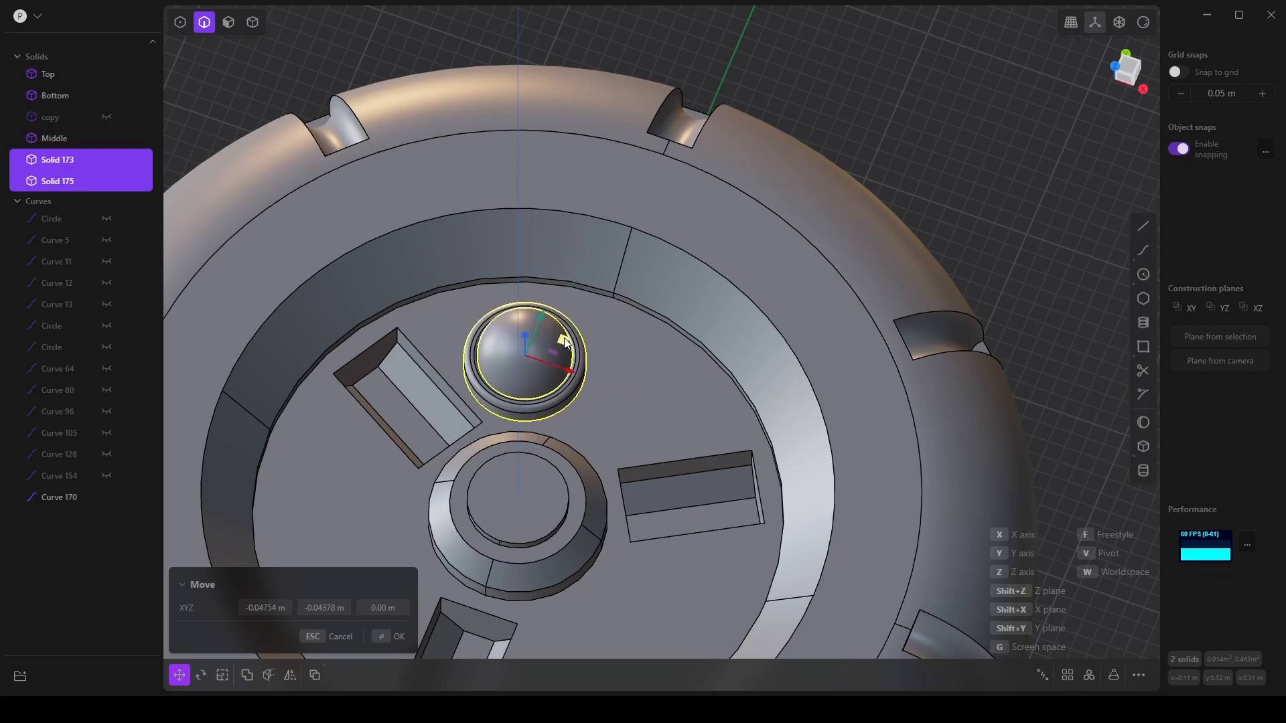
click(399, 636)
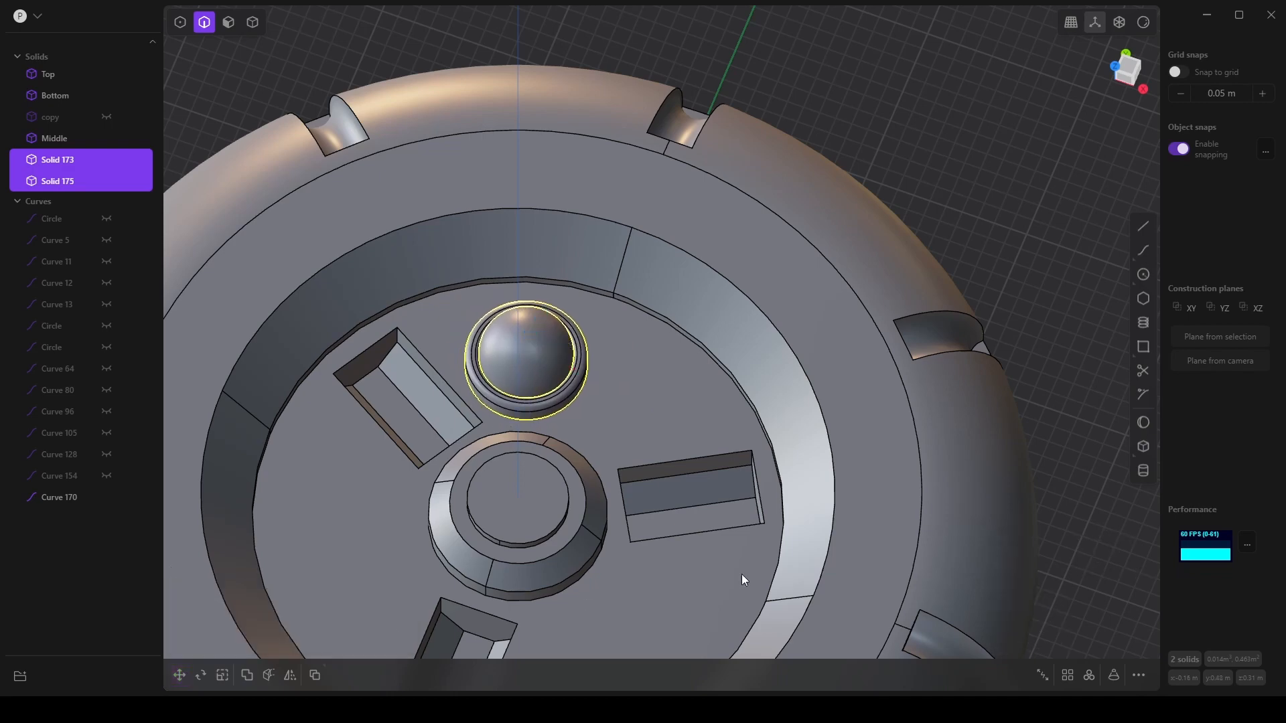
Hide Curve 170, the circle in front of the flutes, in the viewport.
middle_drag(742, 574, 732, 242)
shift+middle_drag(773, 434, 779, 461)
scroll(780, 461, down, 3)
mouse_move(104, 504)
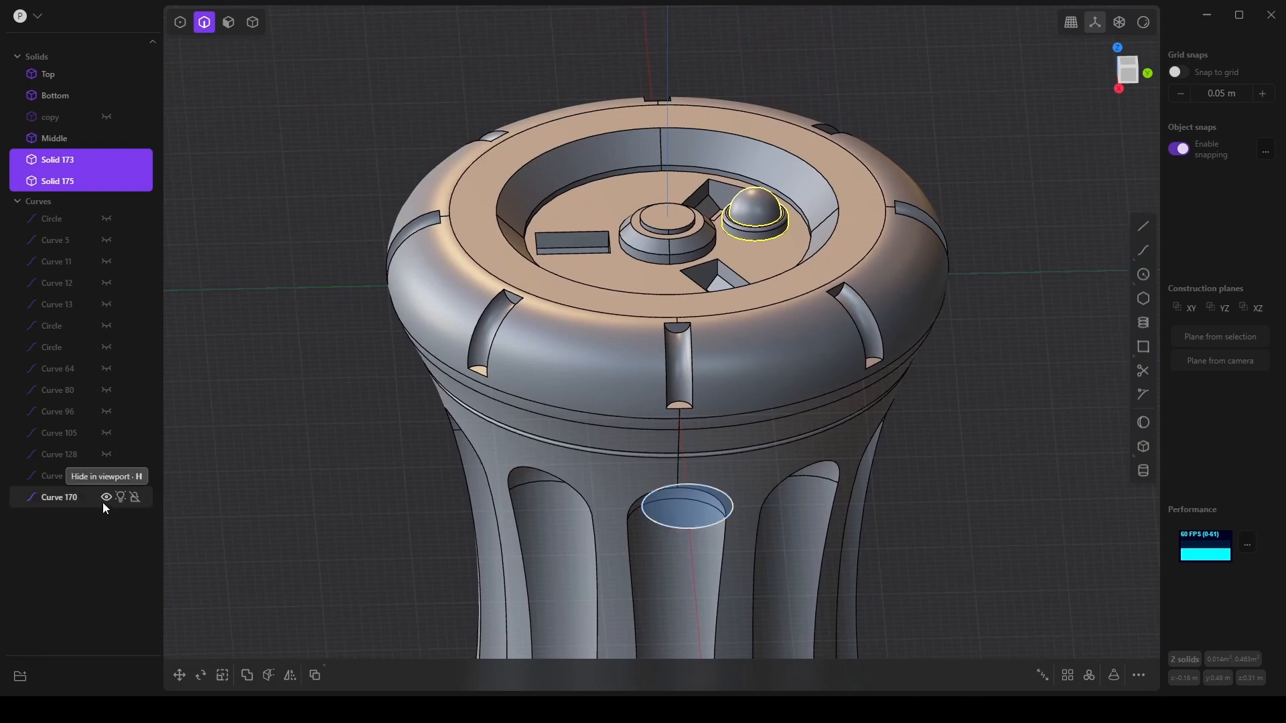
scroll(384, 508, down, 5)
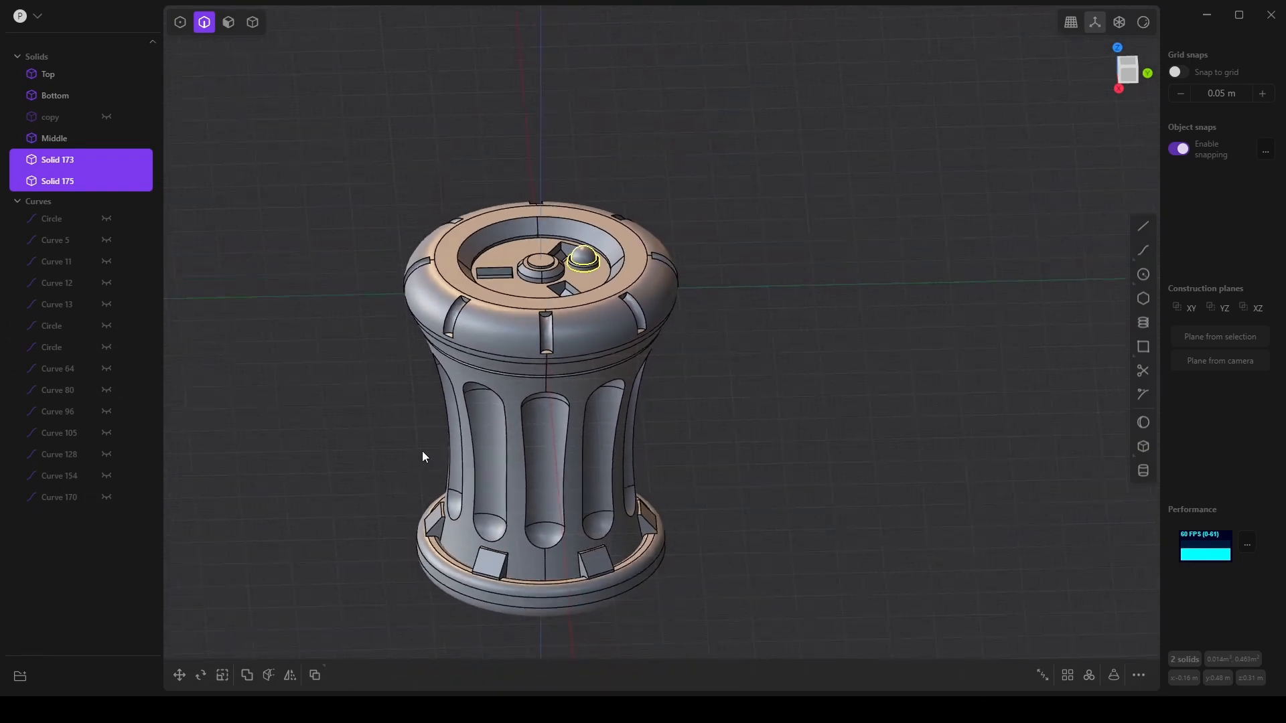
Examine the whole column from several sides, including the base blocks and the flutes of the middle part.
mouse_move(422, 457)
middle_down()
mouse_move(339, 459)
mouse_move(405, 454)
mouse_move(457, 468)
mouse_move(467, 395)
mouse_move(489, 460)
mouse_move(437, 459)
middle_up()
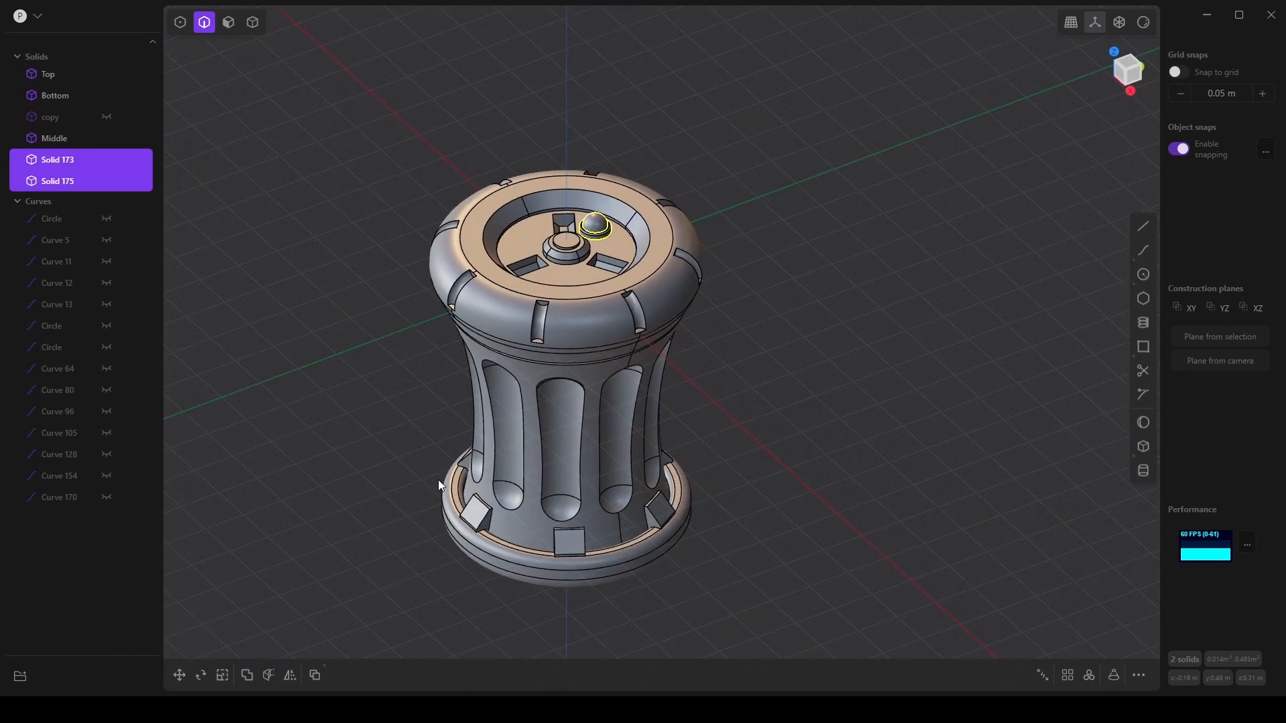
middle_drag(438, 480, 500, 526)
middle_drag(431, 594, 299, 523)
scroll(473, 520, up, 6)
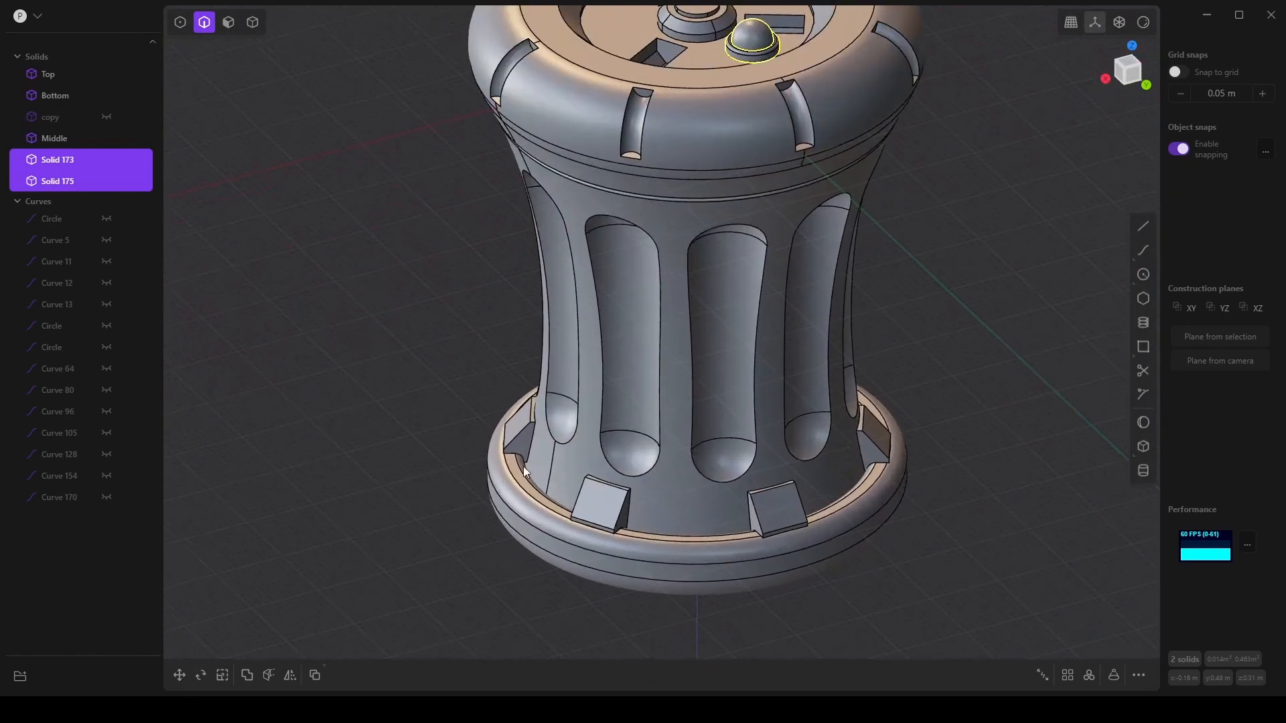
shift+middle_drag(523, 467, 464, 515)
scroll(465, 516, up, 1)
shift+middle_drag(618, 423, 562, 507)
scroll(561, 503, up, 1)
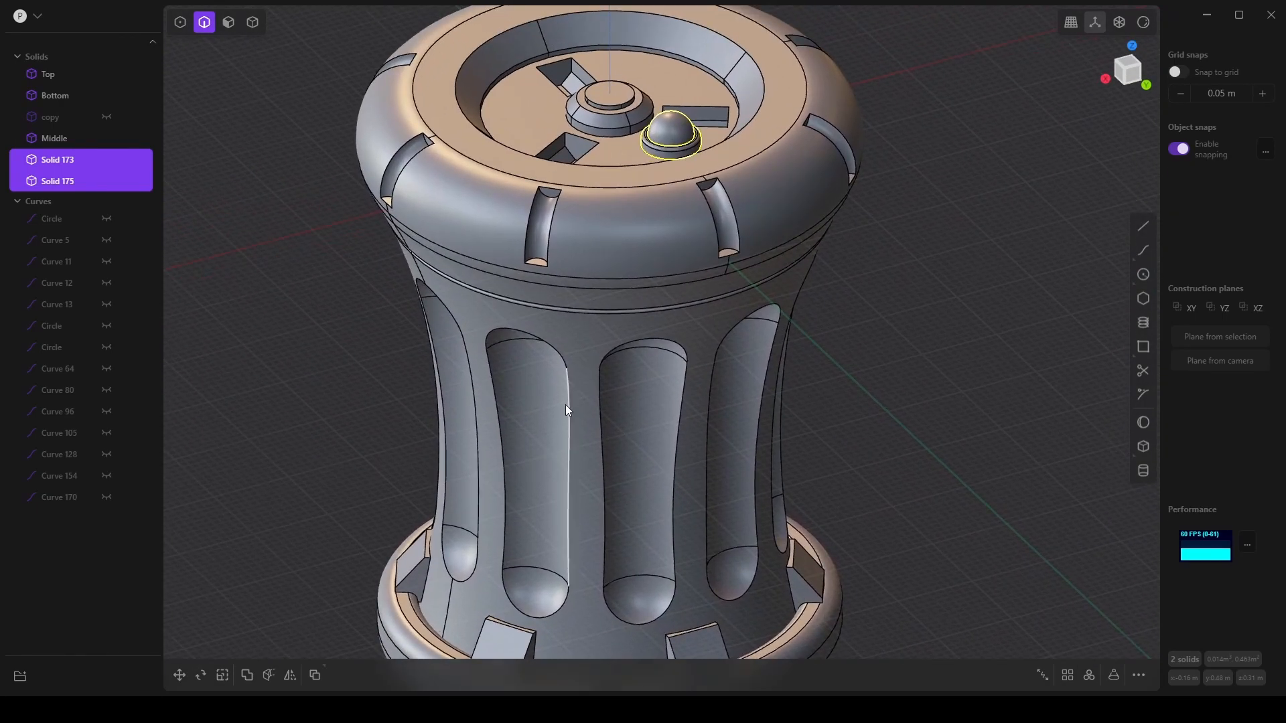
middle_drag(637, 425, 600, 410)
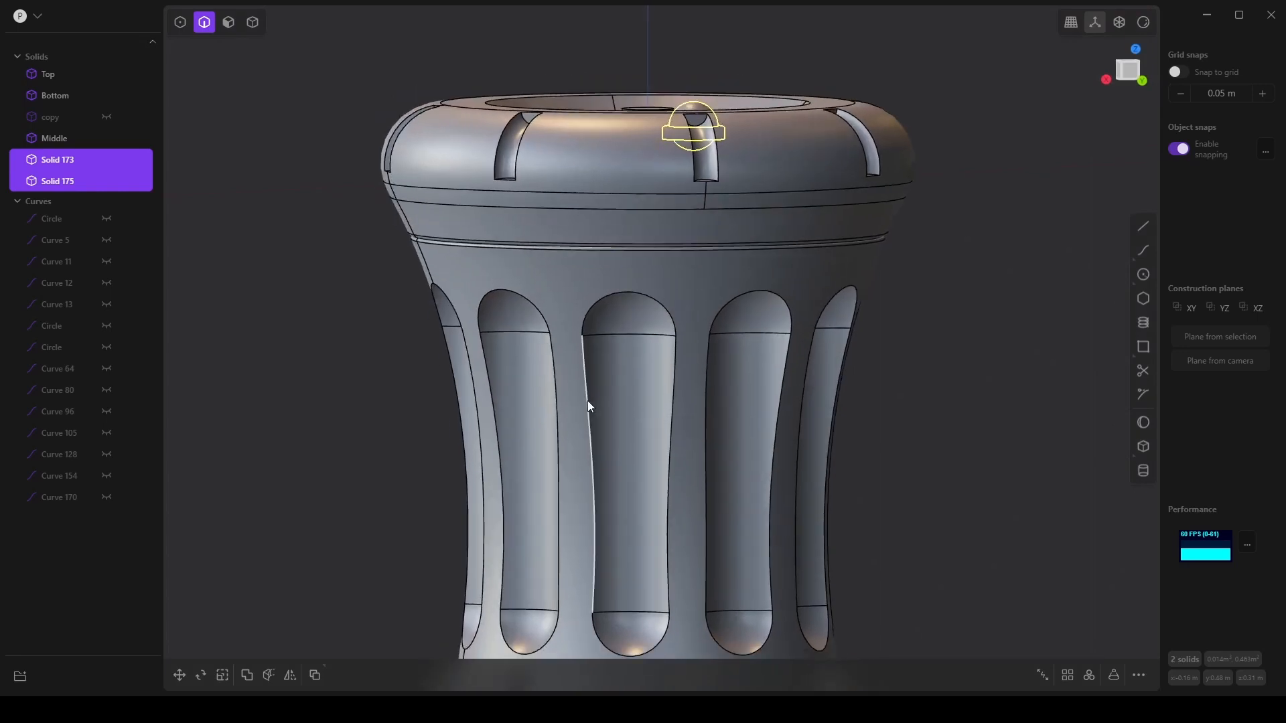
click(588, 402)
key(f)
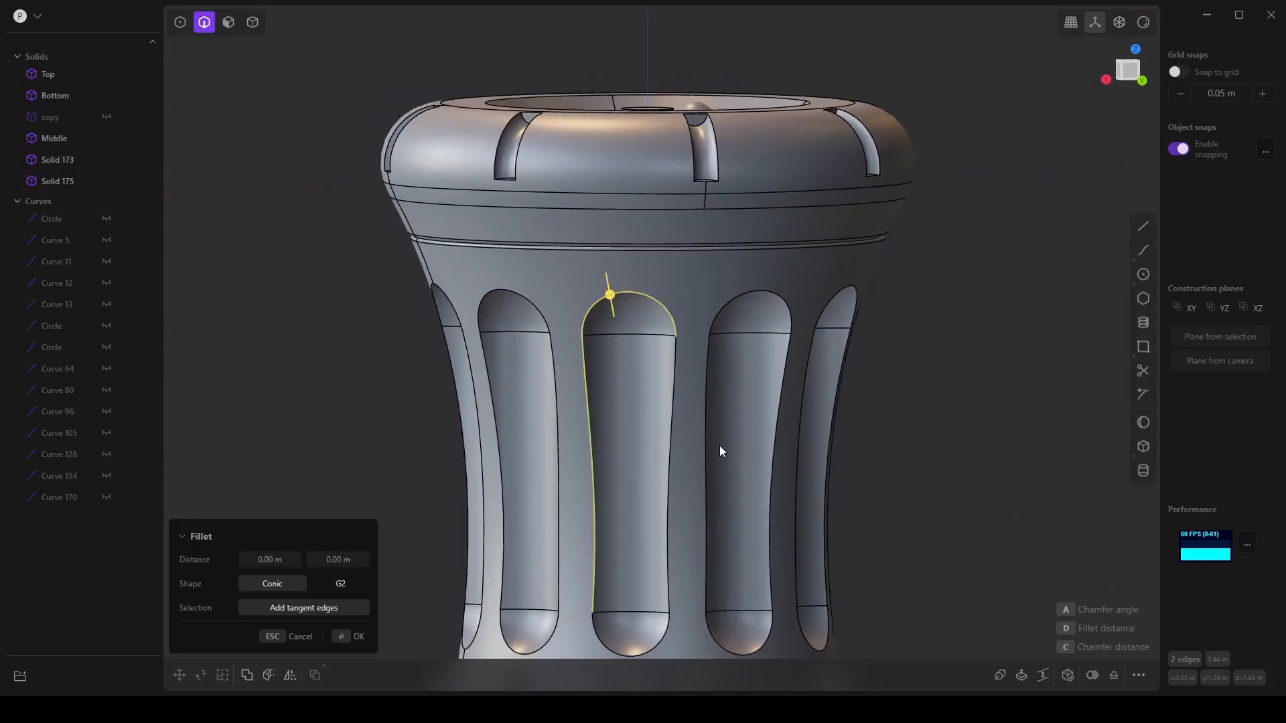
click(669, 448)
shift+middle_drag(629, 658, 629, 566)
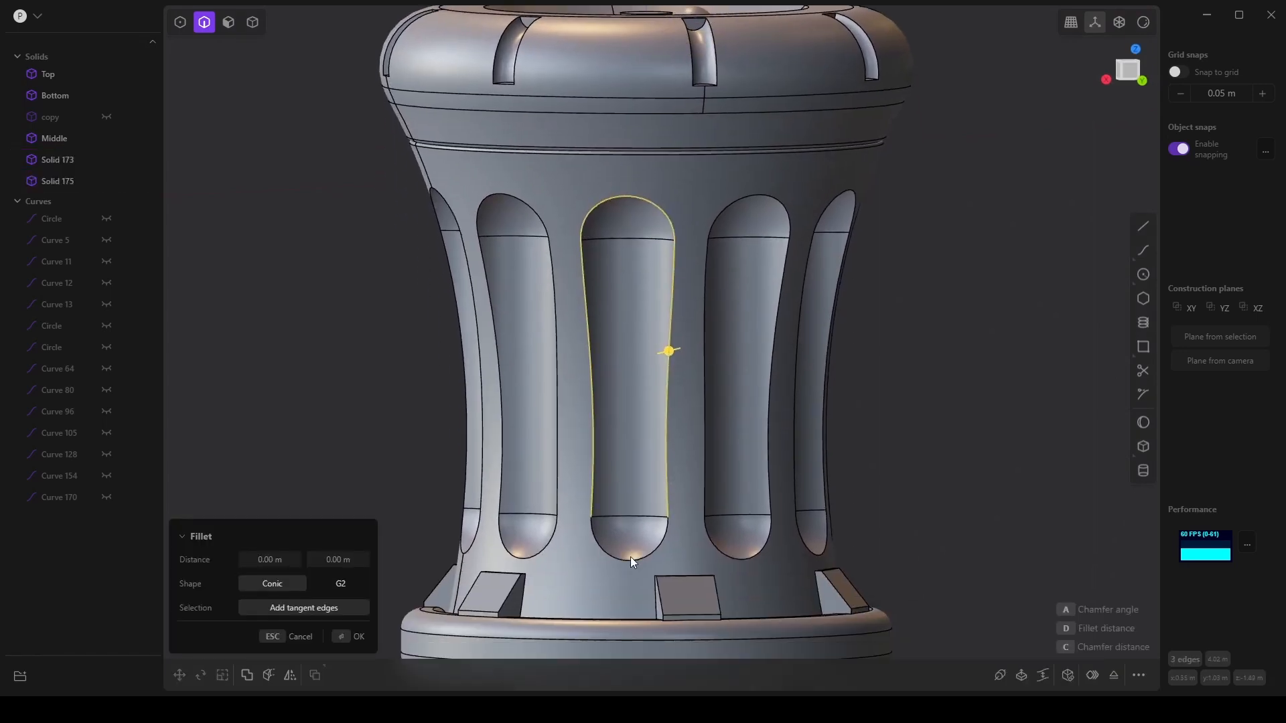
click(630, 557)
key(d)
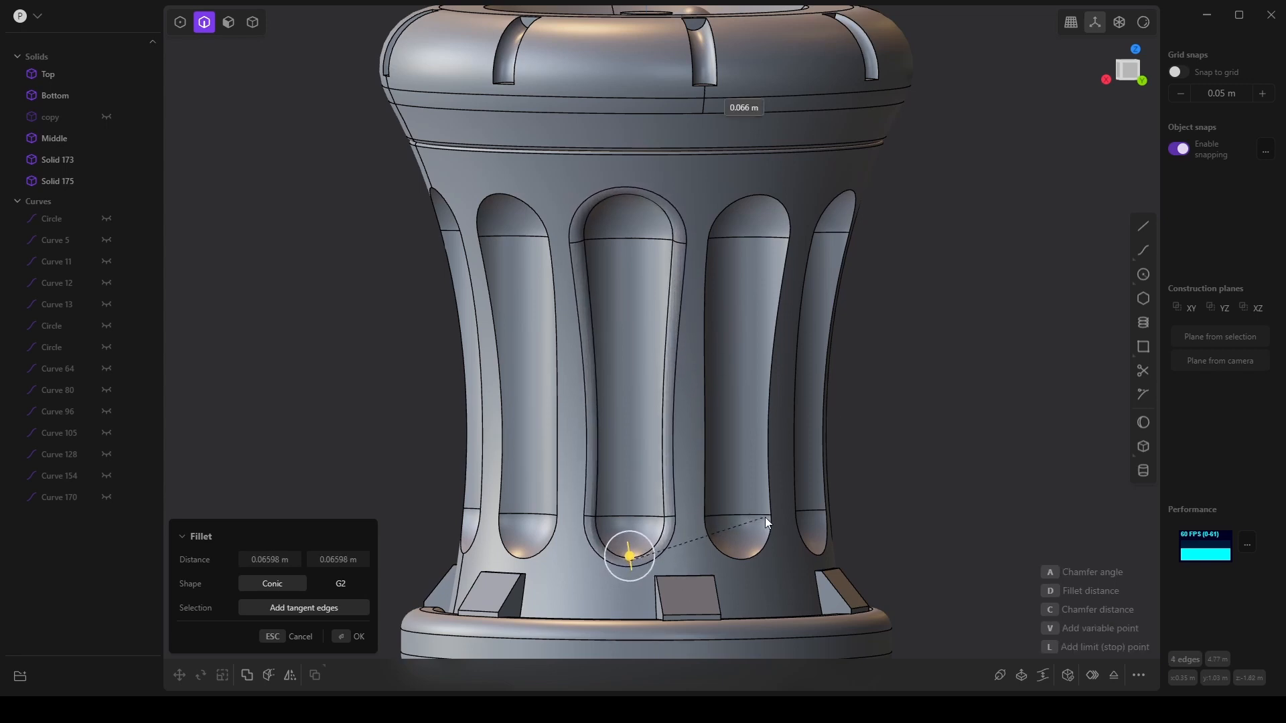
click(770, 513)
middle_drag(701, 473, 578, 490)
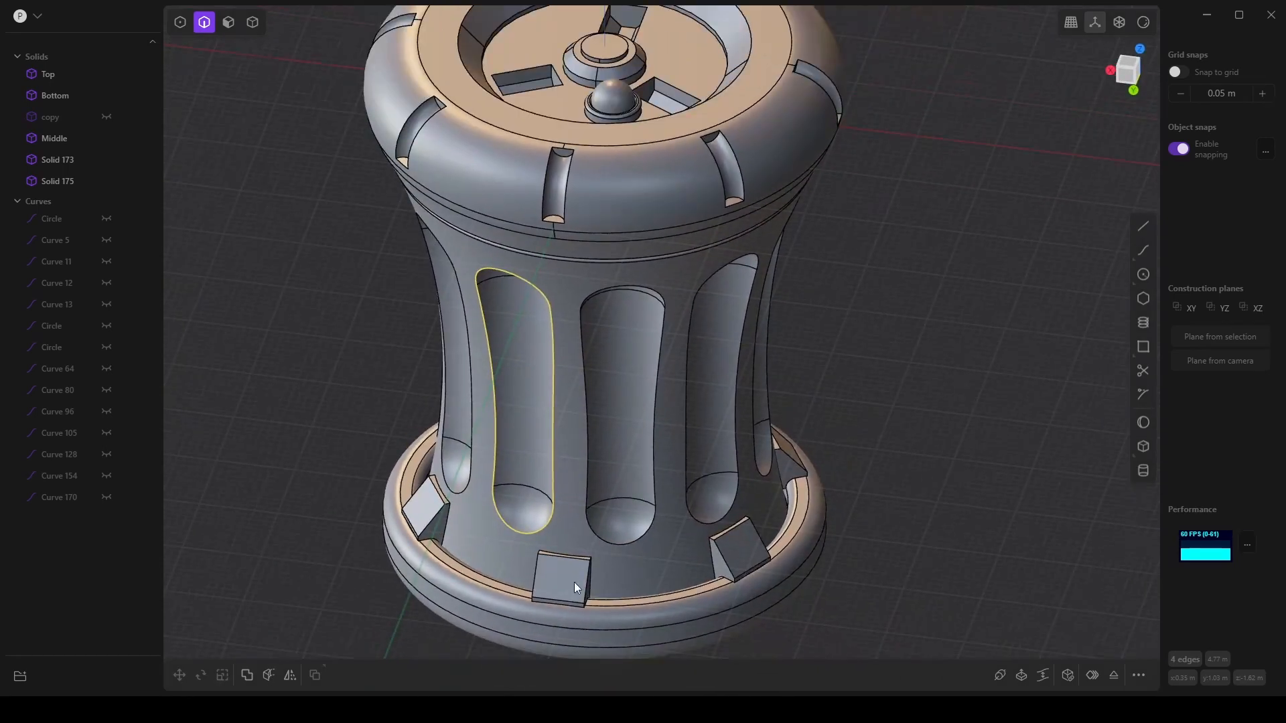
click(287, 393)
middle_drag(414, 427, 575, 493)
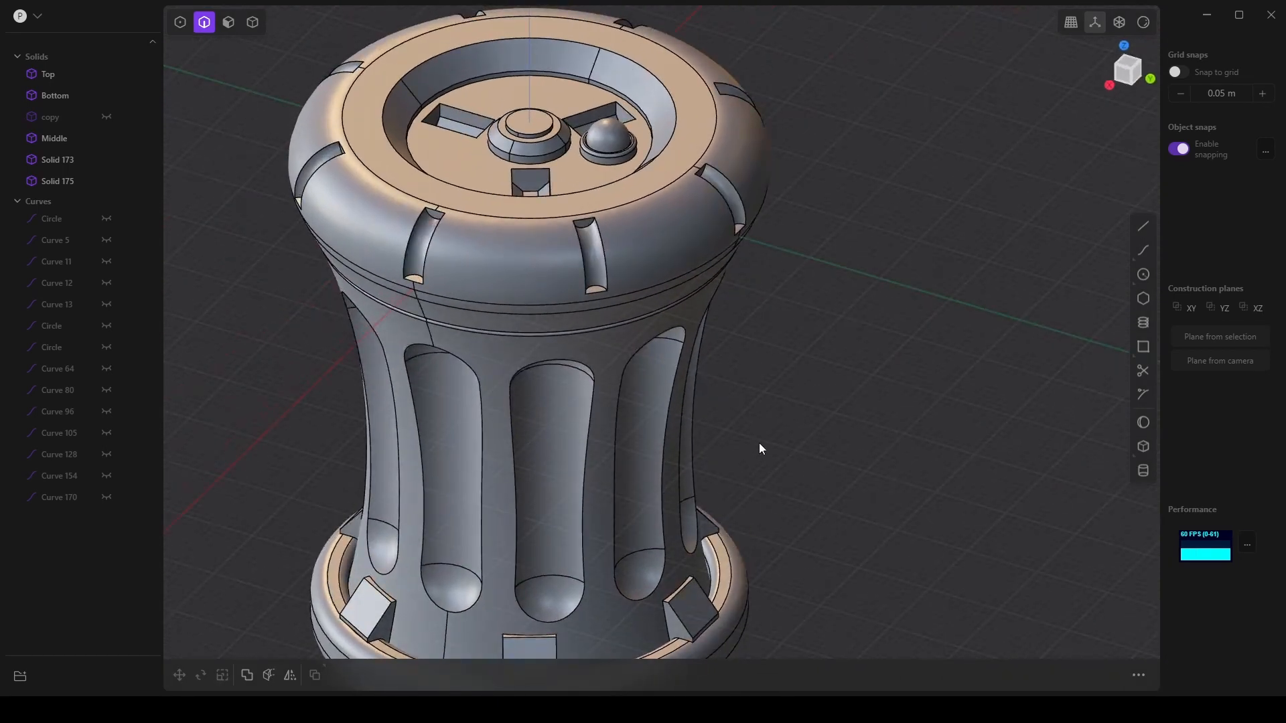
middle_drag(758, 444, 807, 444)
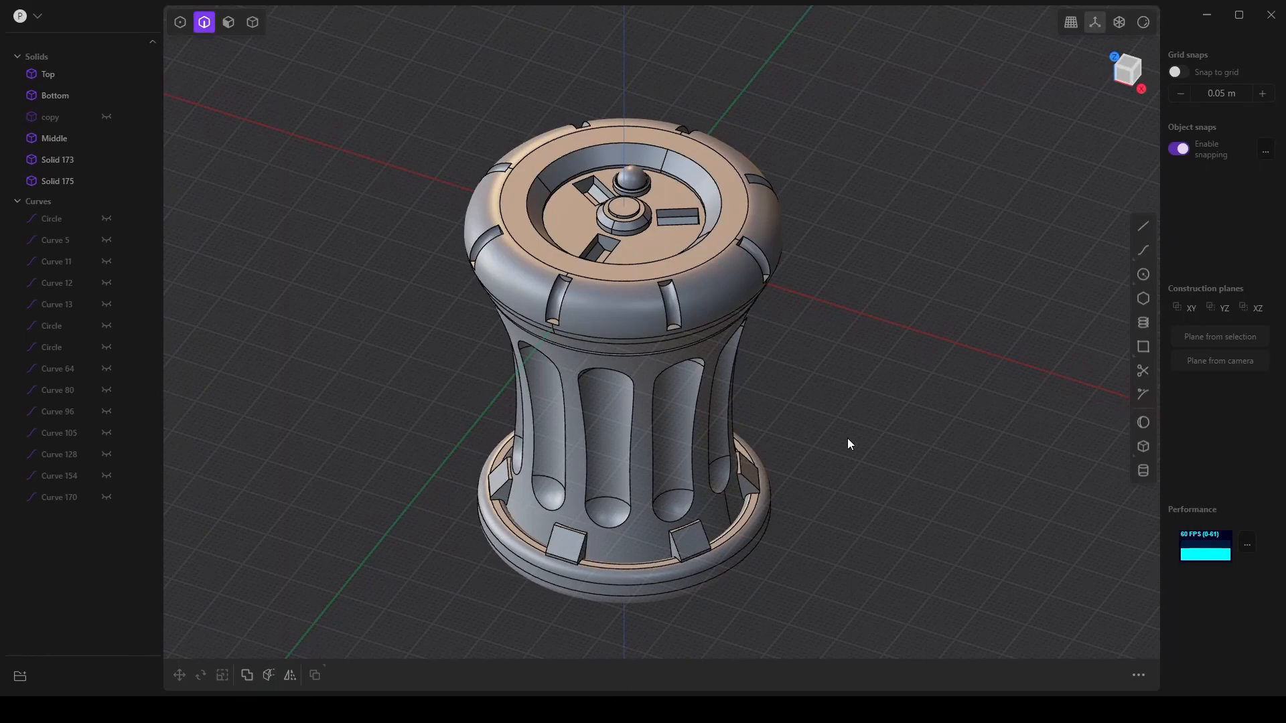